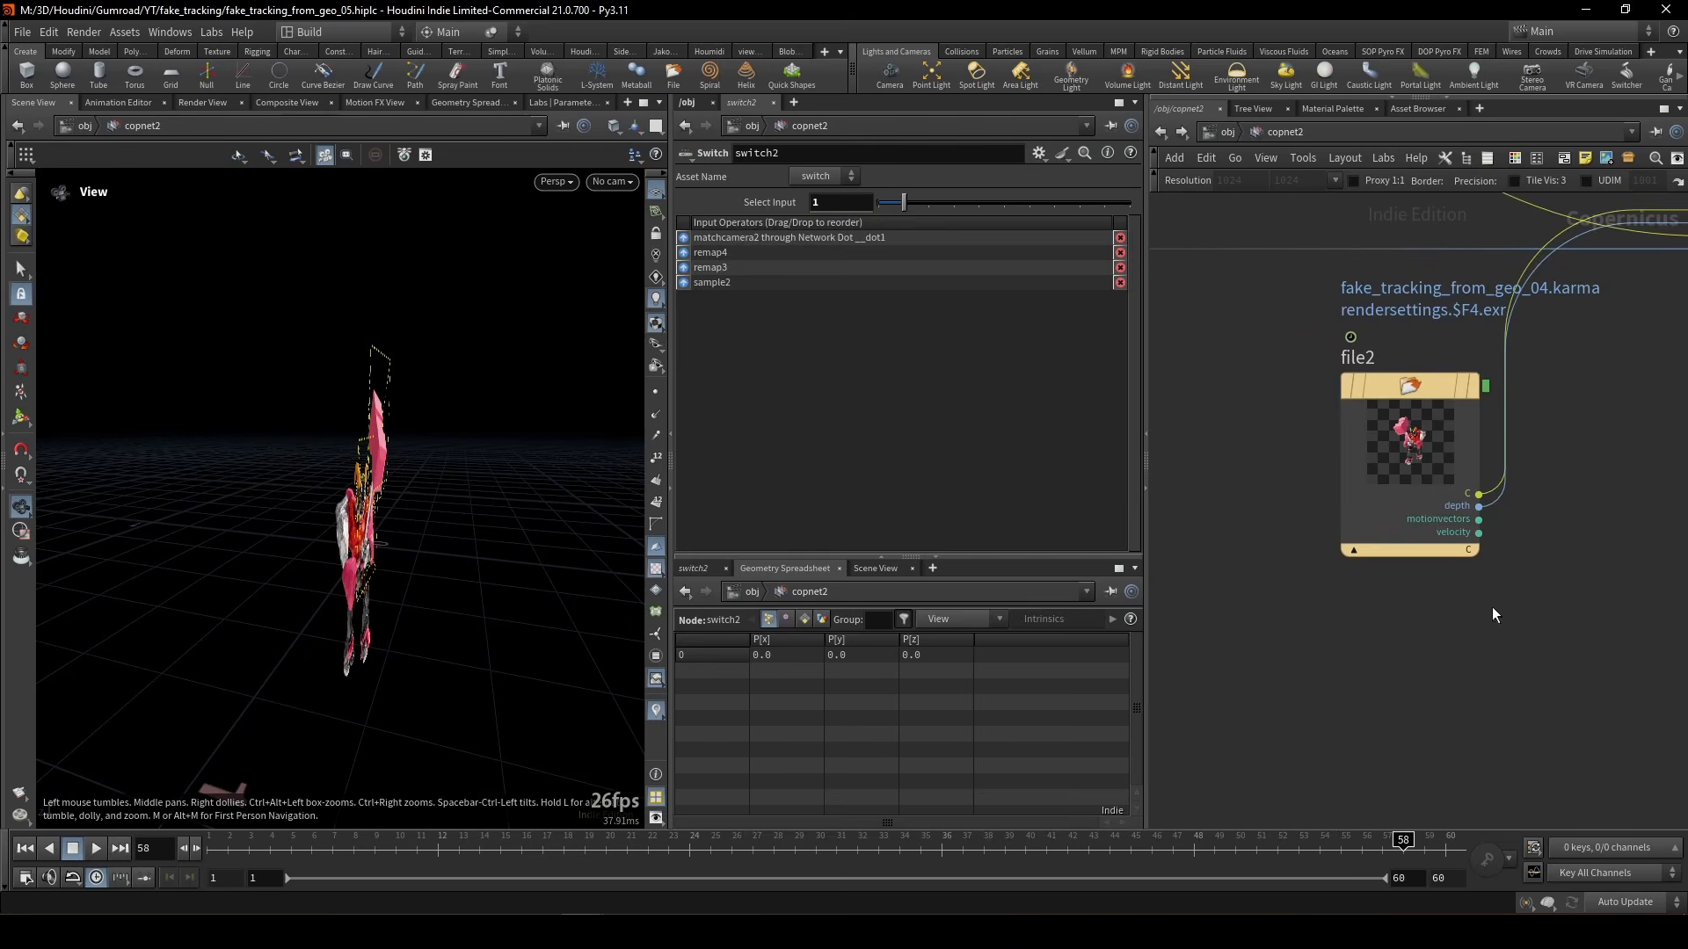
# - Display the file2 render node in the 3D view and inspect the character from the front
pyautogui.click(1410, 426)
pyautogui.press('r')
pyautogui.moveTo(314, 517); pyautogui.dragTo(201, 501)
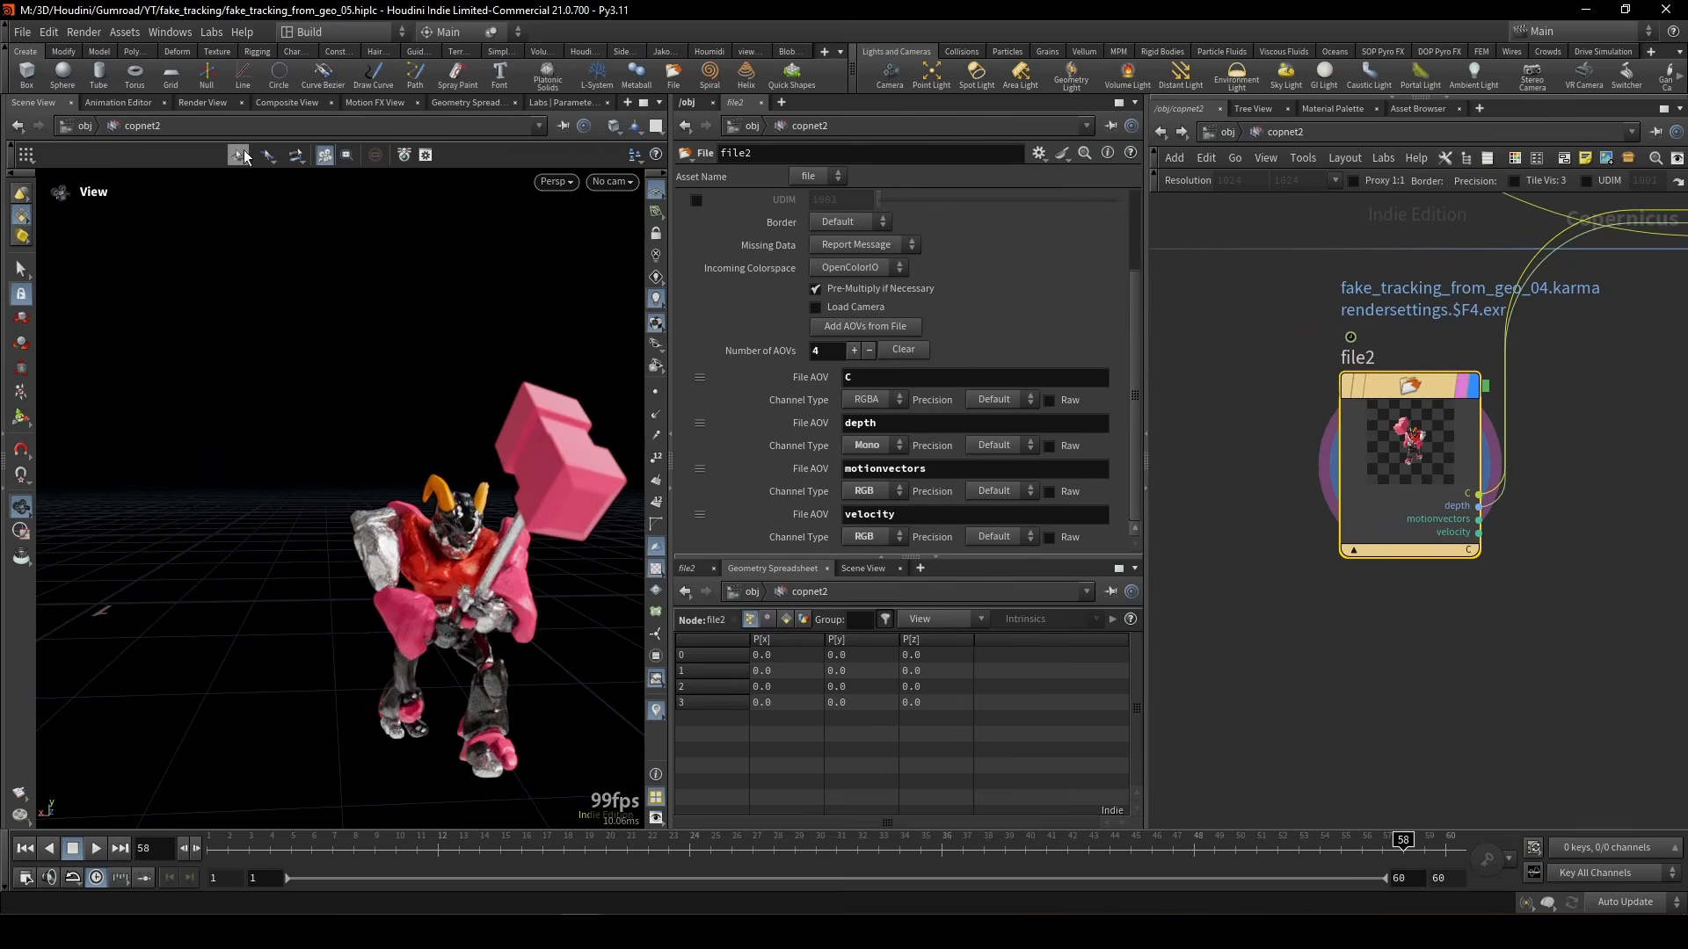
pyautogui.scroll(-5, 268, 294)
pyautogui.moveTo(268, 295); pyautogui.dragTo(213, 283, button='middle')
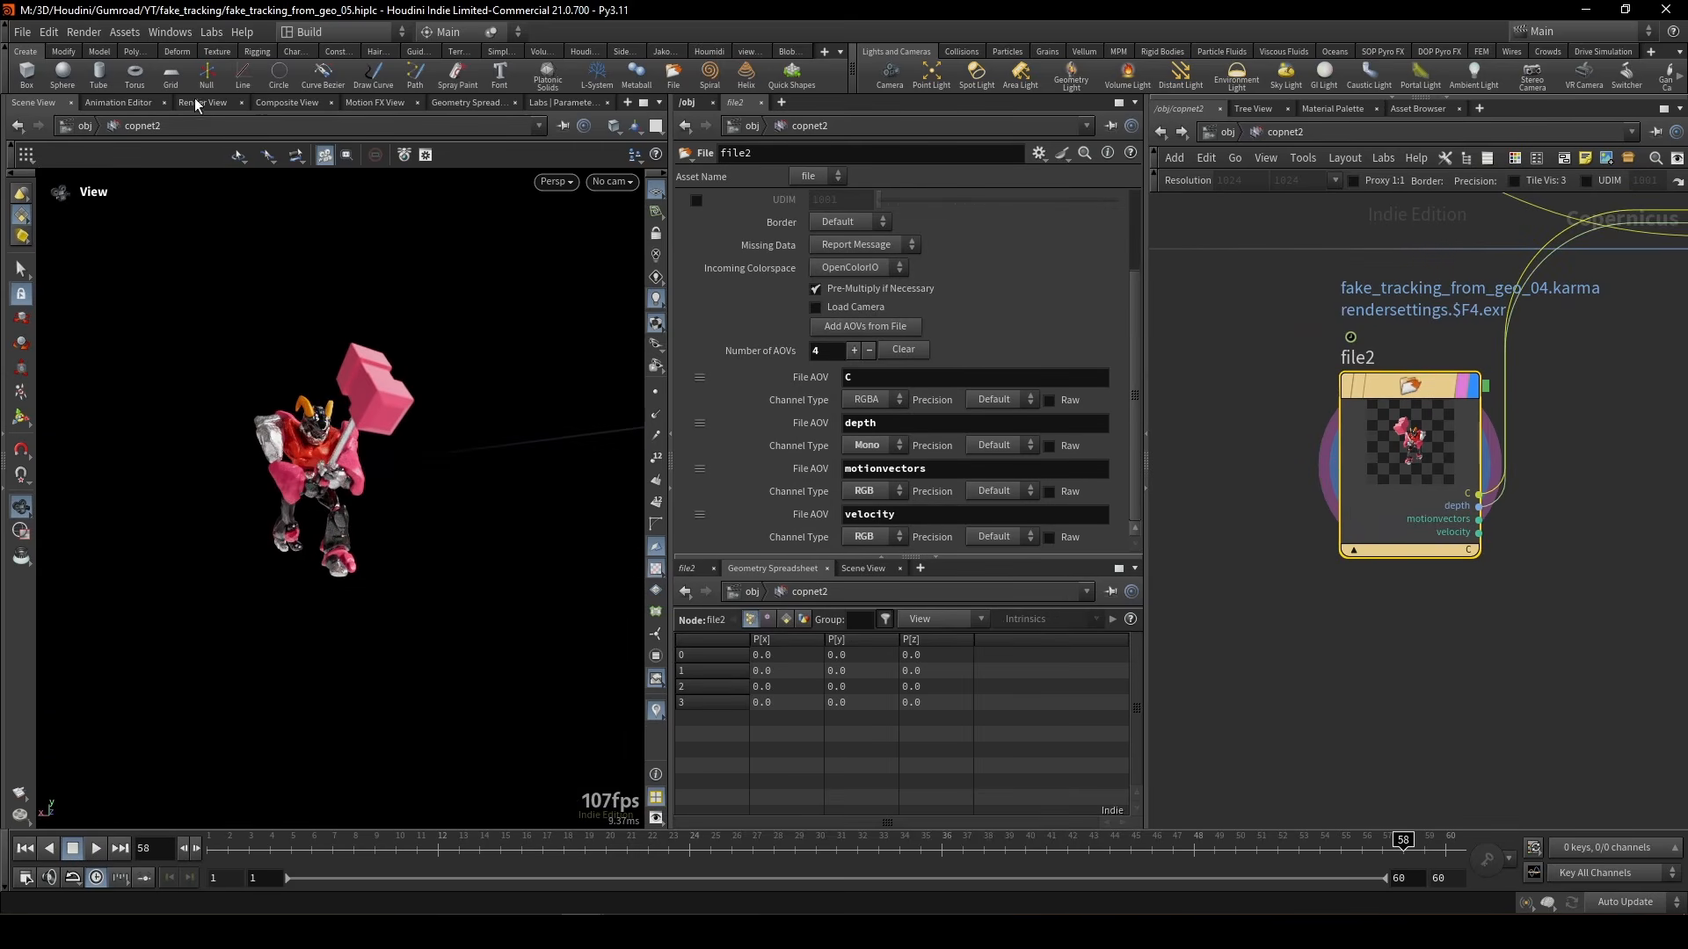
# - Switch to the composite view and scrub the over2 composite through frame 60 to frame 25
pyautogui.click(283, 103)
pyautogui.moveTo(273, 851); pyautogui.dragTo(1464, 709)
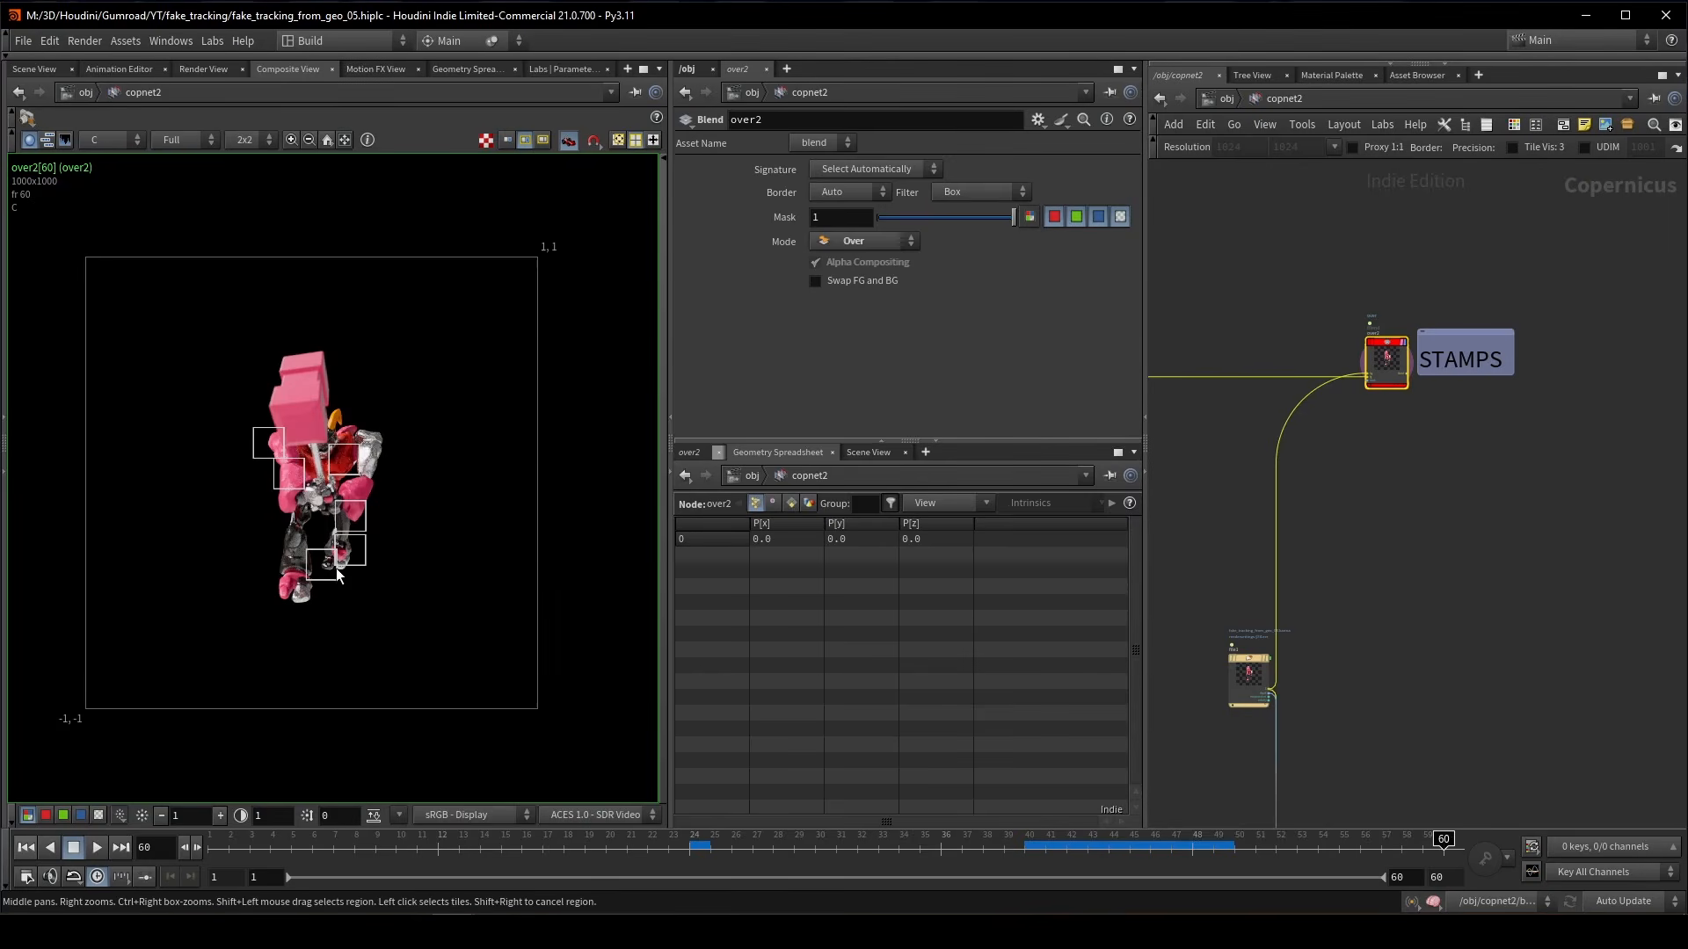
pyautogui.scroll(5, 322, 480)
pyautogui.scroll(-3, 350, 497)
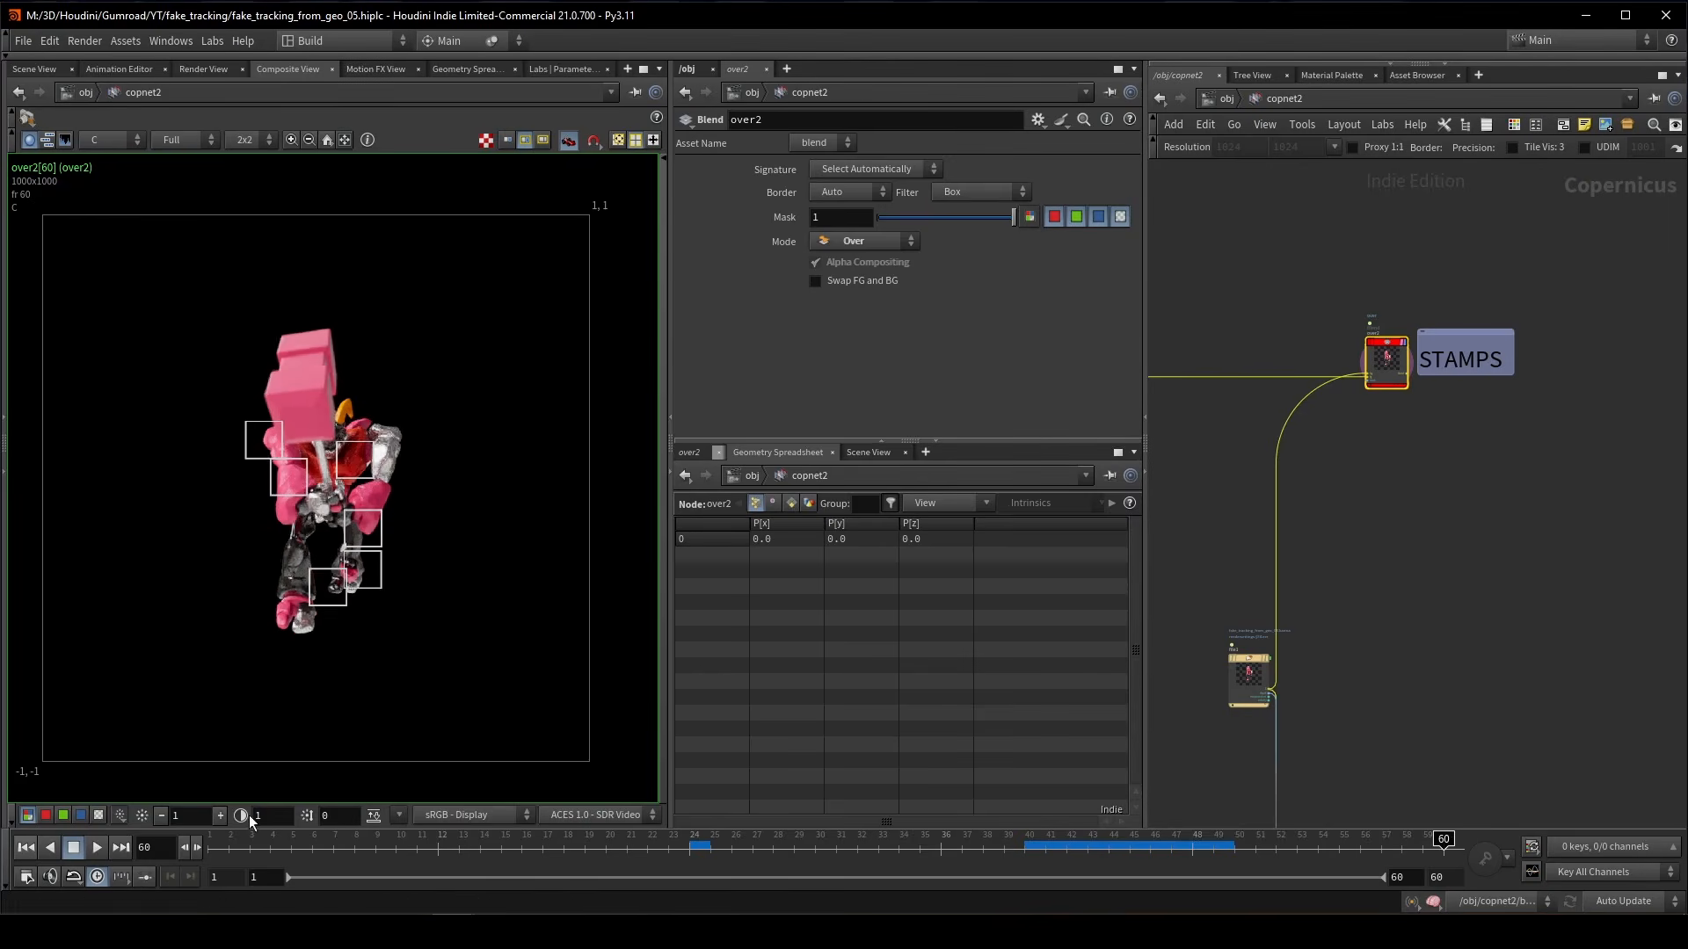
pyautogui.moveTo(251, 841); pyautogui.dragTo(710, 841)
# - Display the file1 render in the composite view to check the character without overlays
pyautogui.scroll(5, 1254, 679)
pyautogui.scroll(4, 1254, 678)
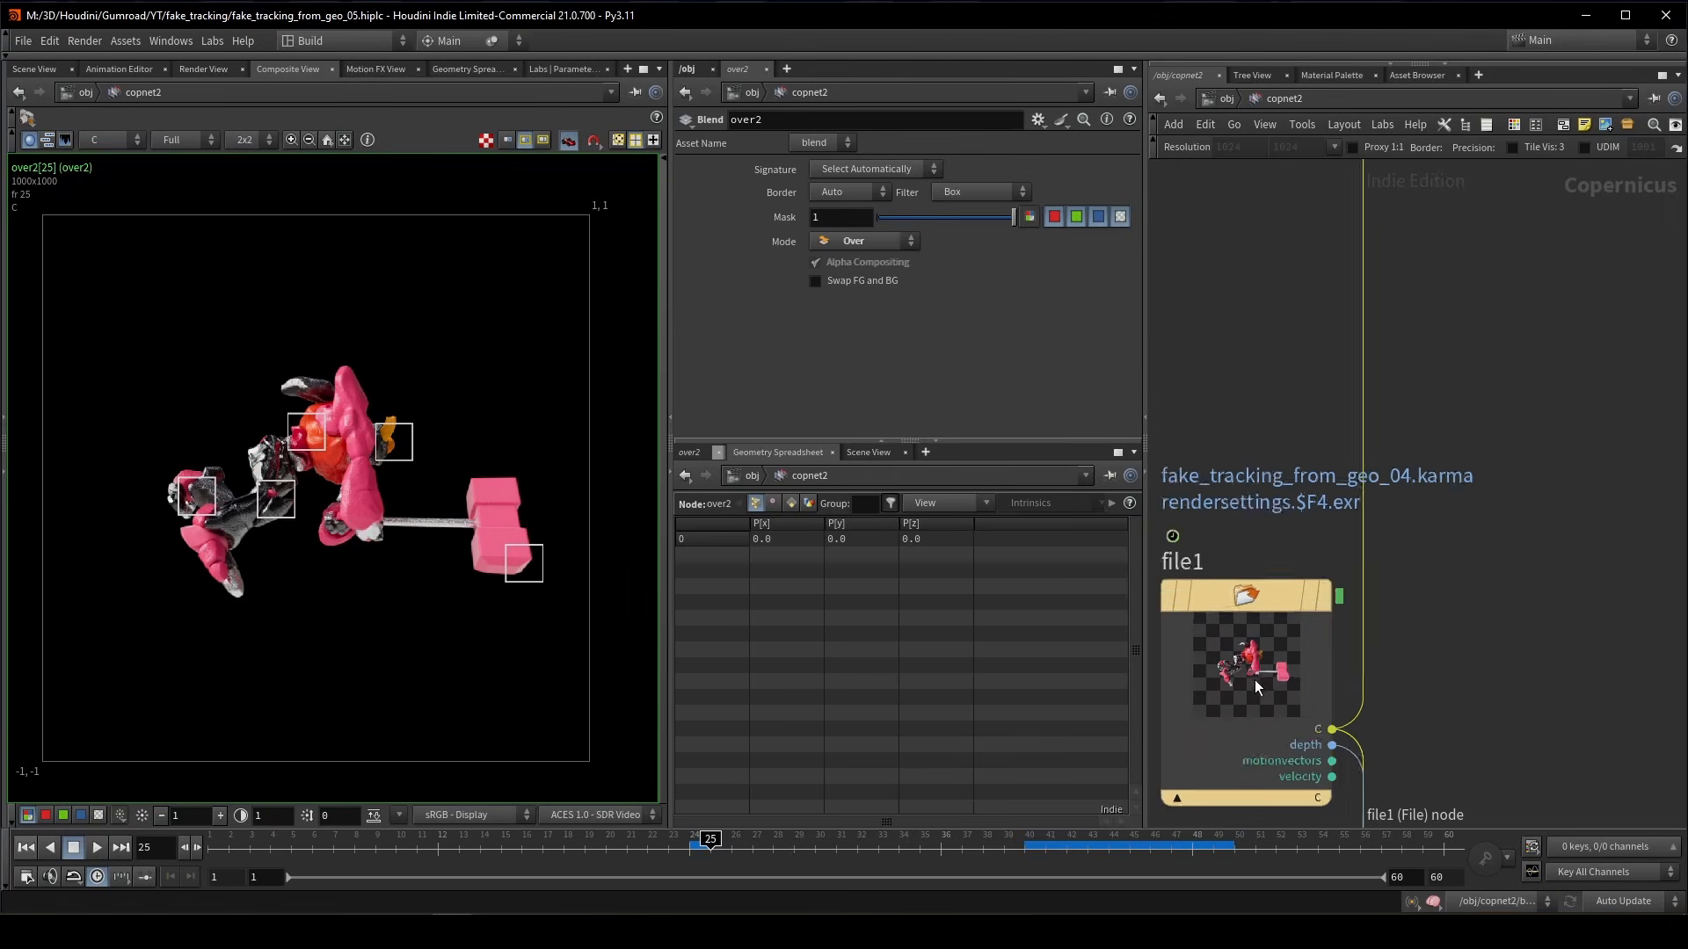
pyautogui.click(1257, 678)
# - Display the stamppoint1 node by itself and scrub the square markers' animation, ending at frame 25
pyautogui.scroll(-8, 1310, 445)
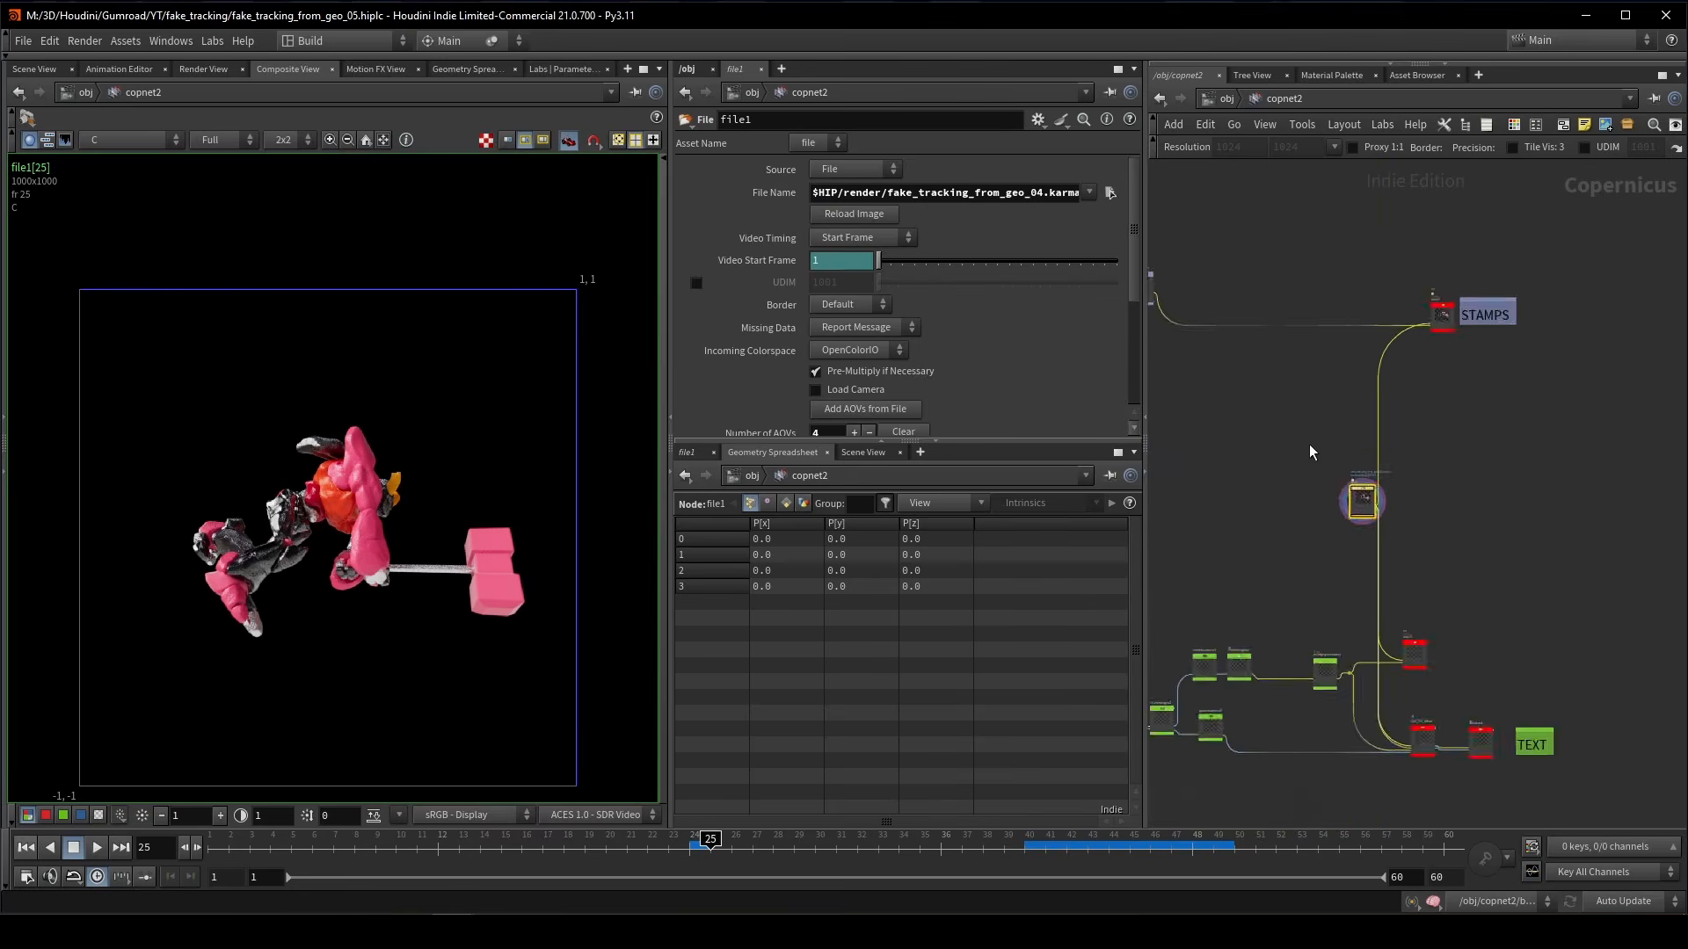
pyautogui.scroll(6, 1449, 355)
pyautogui.click(1466, 356)
pyautogui.press('r')
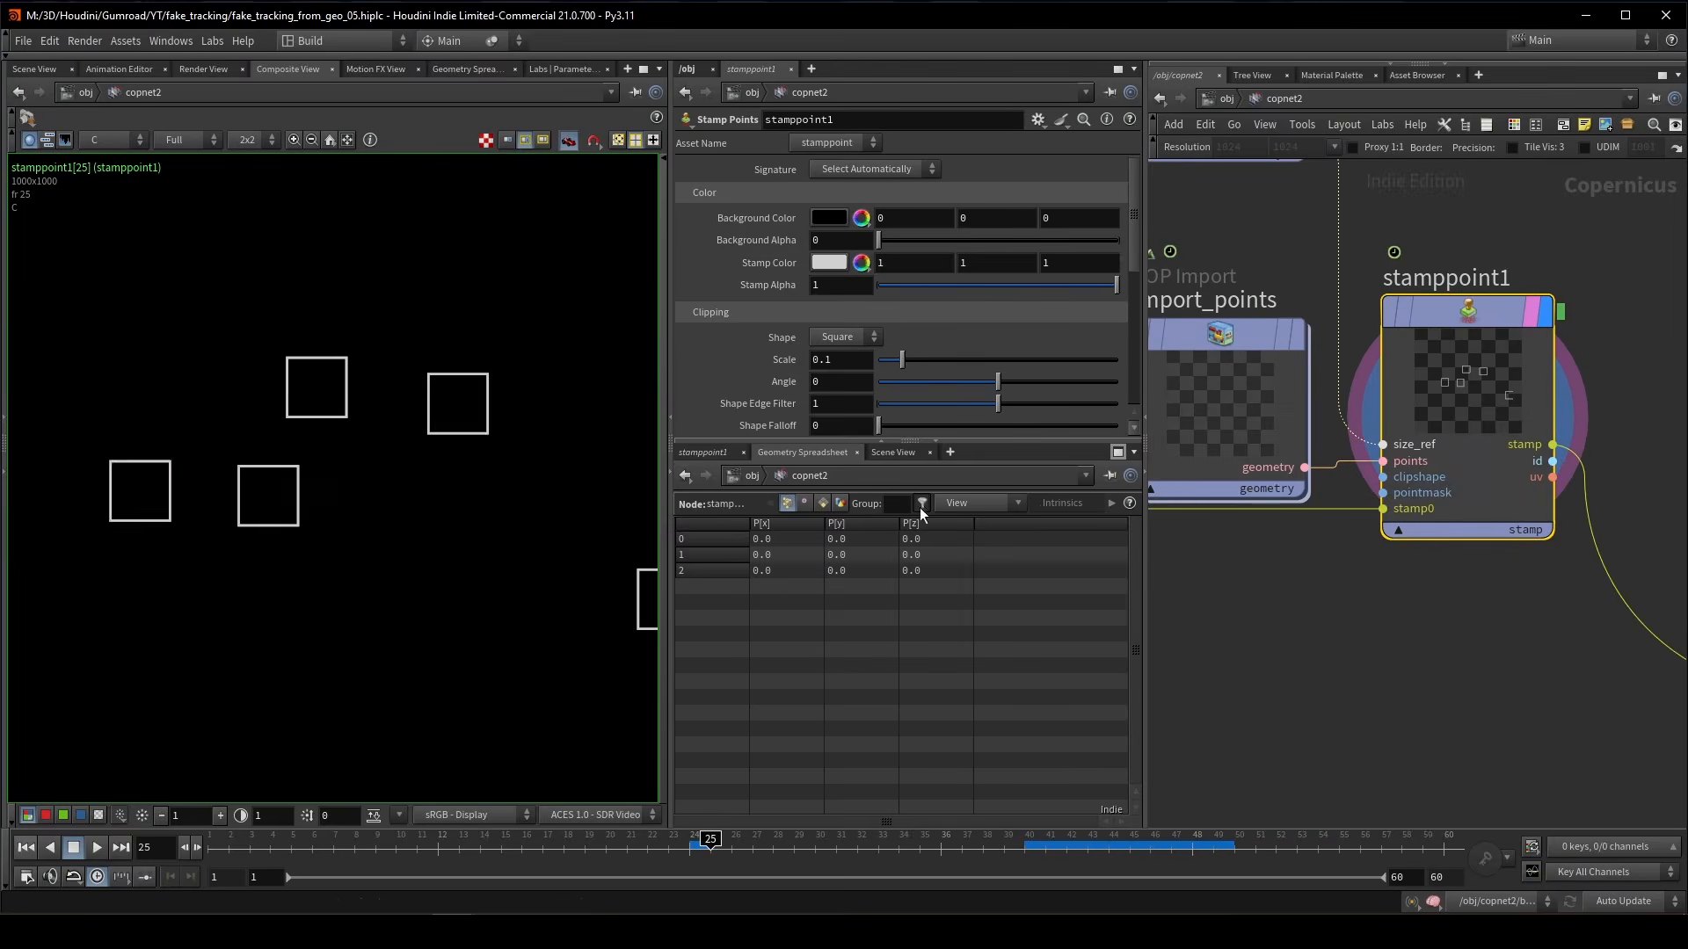
pyautogui.scroll(-4, 336, 486)
pyautogui.moveTo(351, 842); pyautogui.dragTo(710, 842)
# - Display the over2 composite in the STAMPS section and scrub the animation to frame 14
pyautogui.scroll(-2, 1523, 587)
pyautogui.moveTo(1524, 588); pyautogui.dragTo(1202, 376, button='middle')
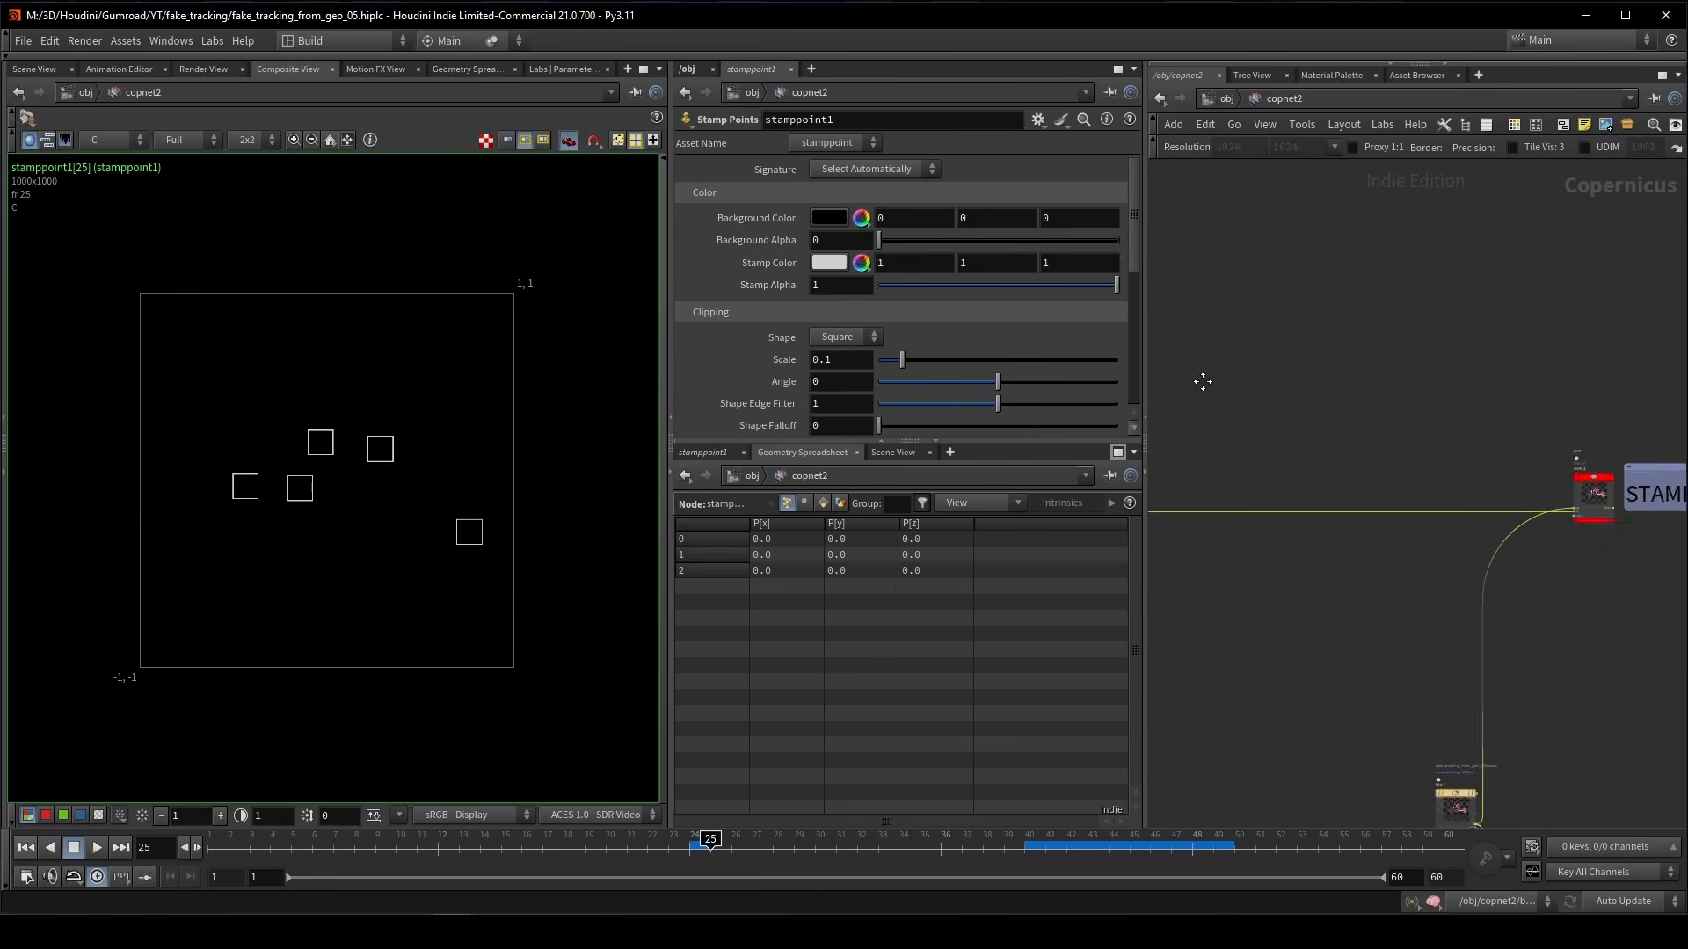
pyautogui.click(1590, 499)
pyautogui.scroll(-3, 402, 472)
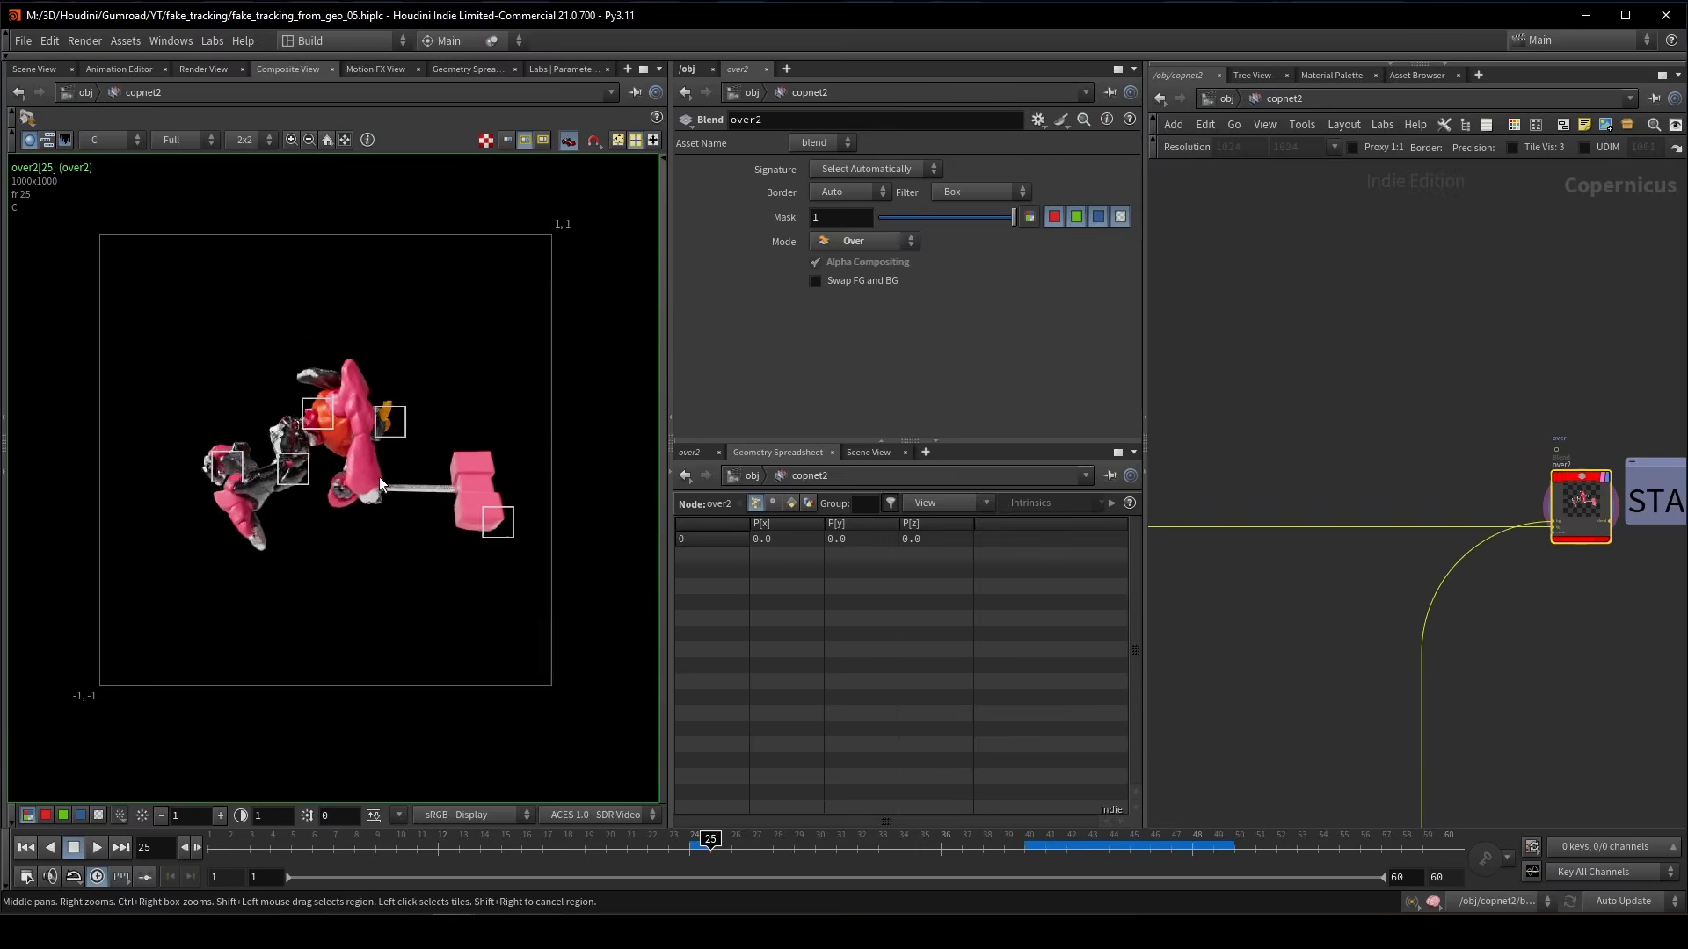
pyautogui.moveTo(302, 842); pyautogui.dragTo(480, 842)
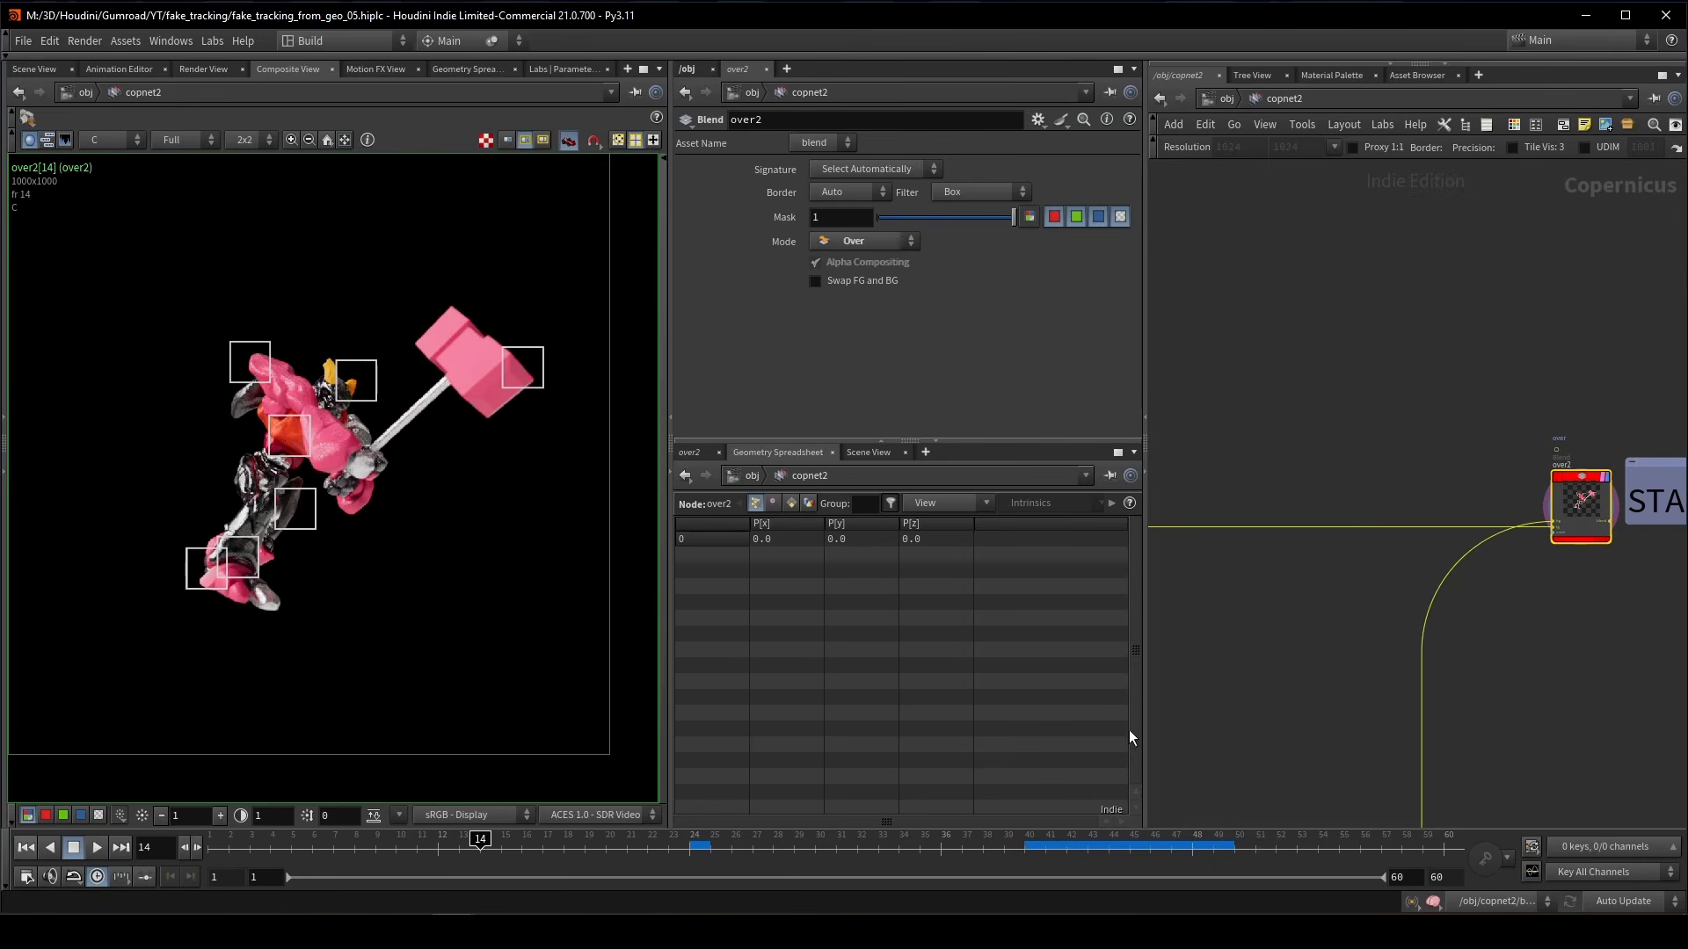
# - Display the rasterizegeo1 node in the composite view and inspect the full rasterized character
pyautogui.scroll(-1, 442, 515)
pyautogui.moveTo(440, 514); pyautogui.dragTo(452, 521, button='middle')
pyautogui.scroll(-5, 1335, 404)
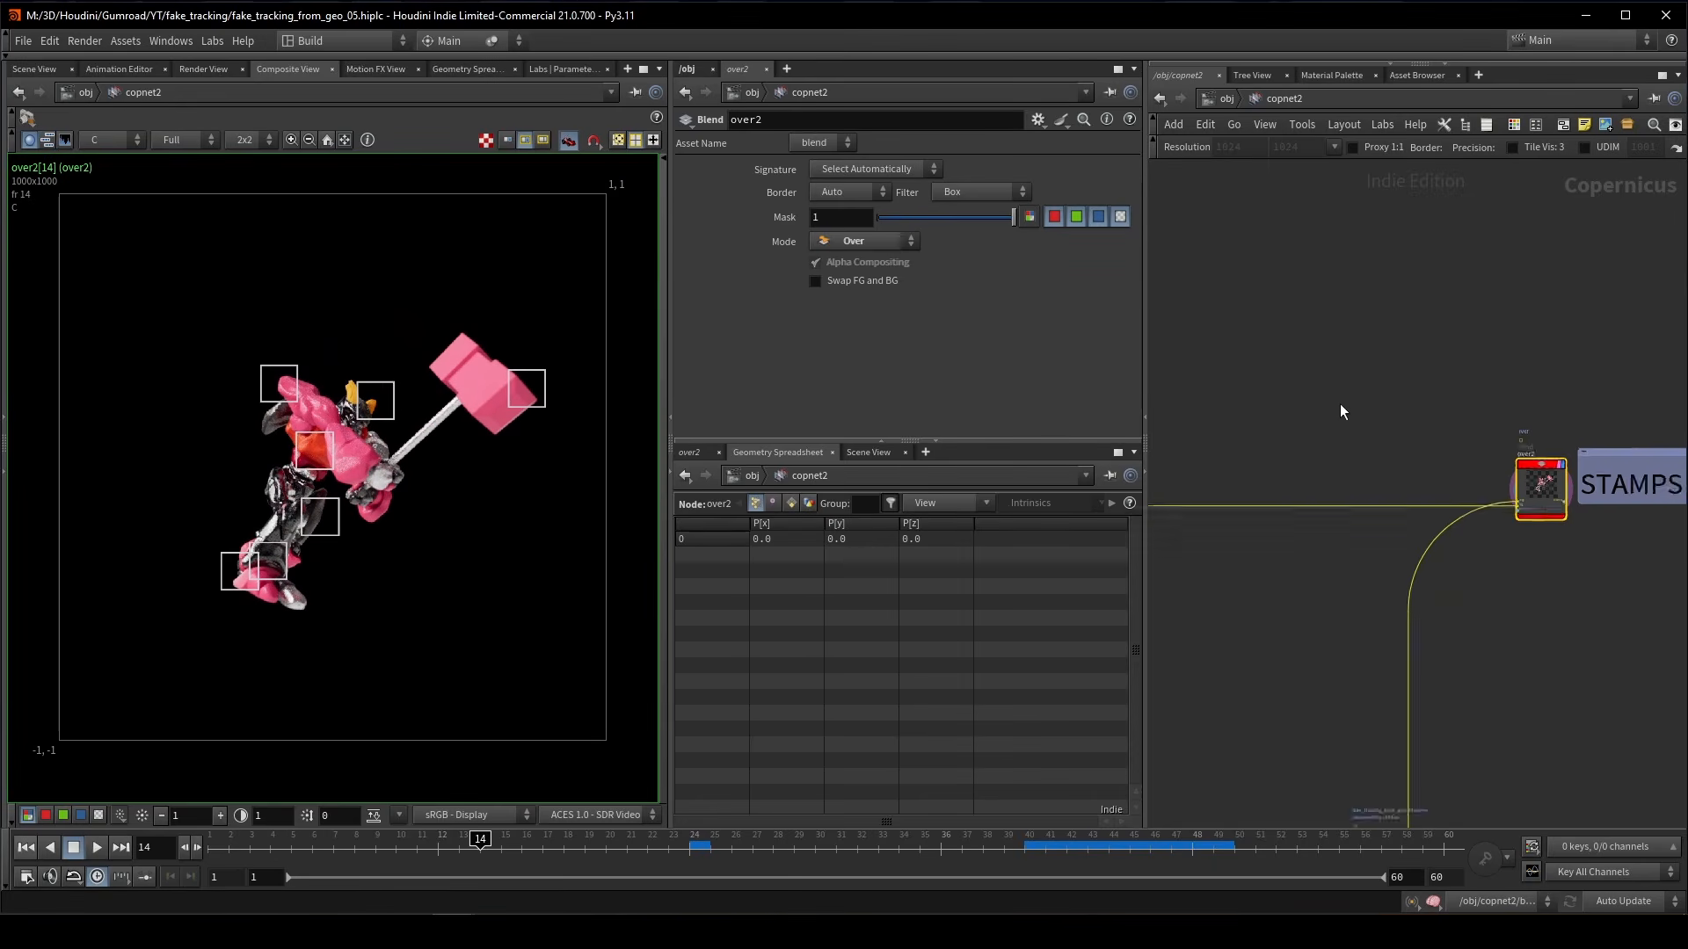
pyautogui.moveTo(1327, 375); pyautogui.dragTo(1489, 518, button='middle')
pyautogui.scroll(6, 1398, 501)
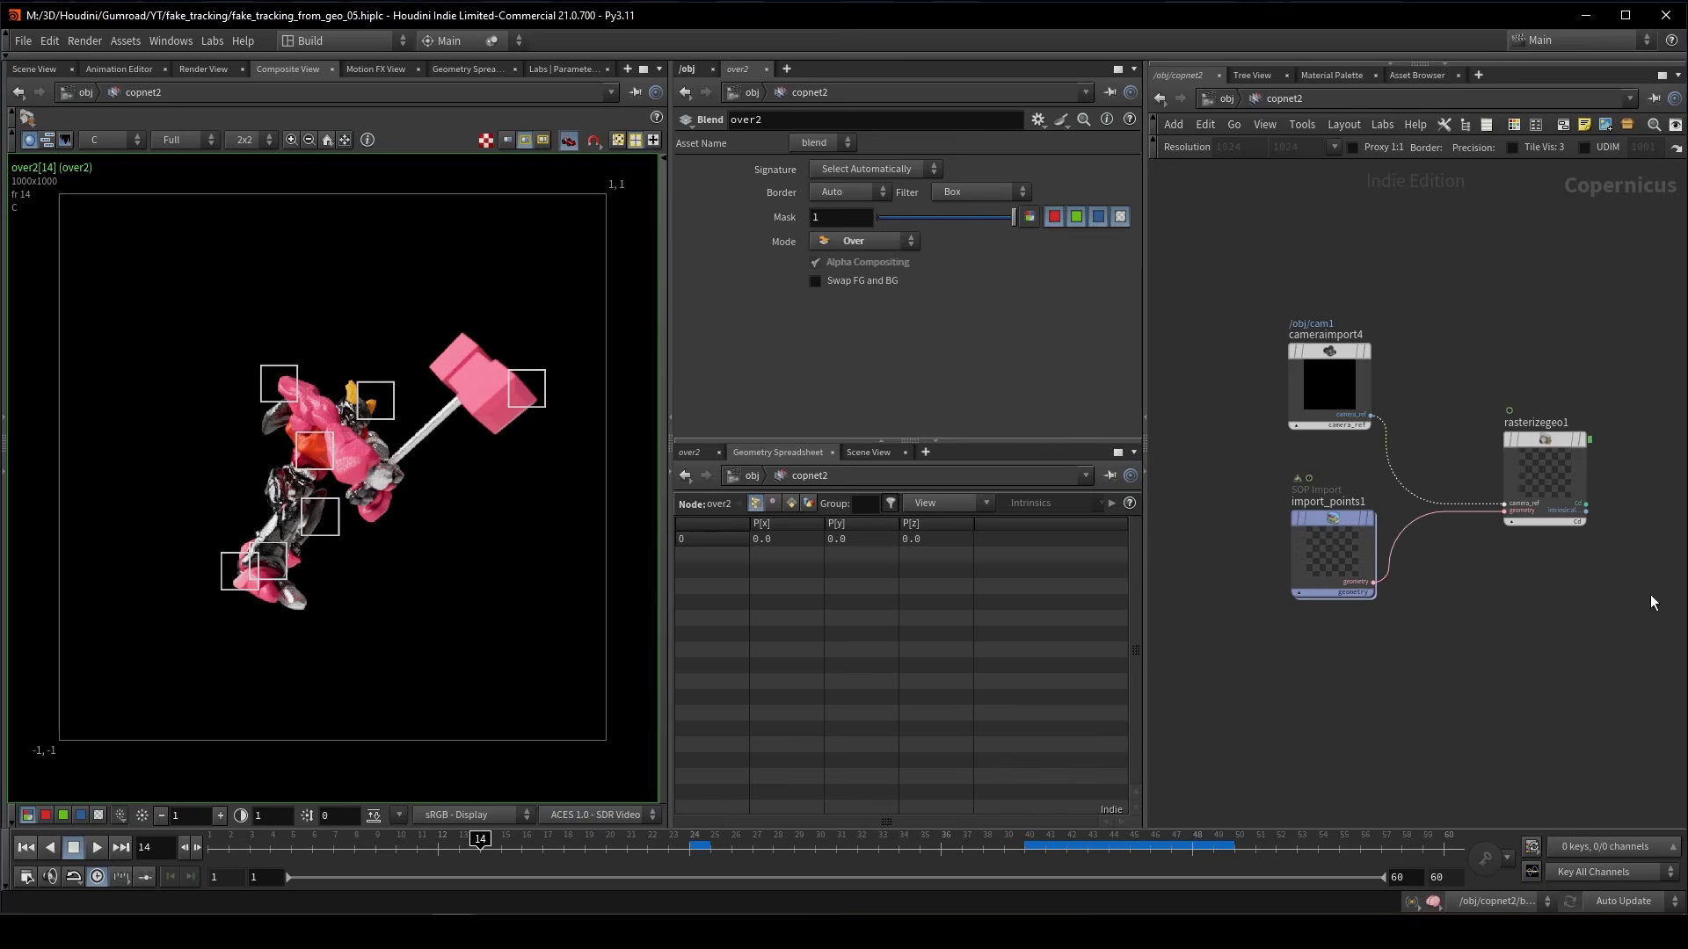
pyautogui.click(1544, 475)
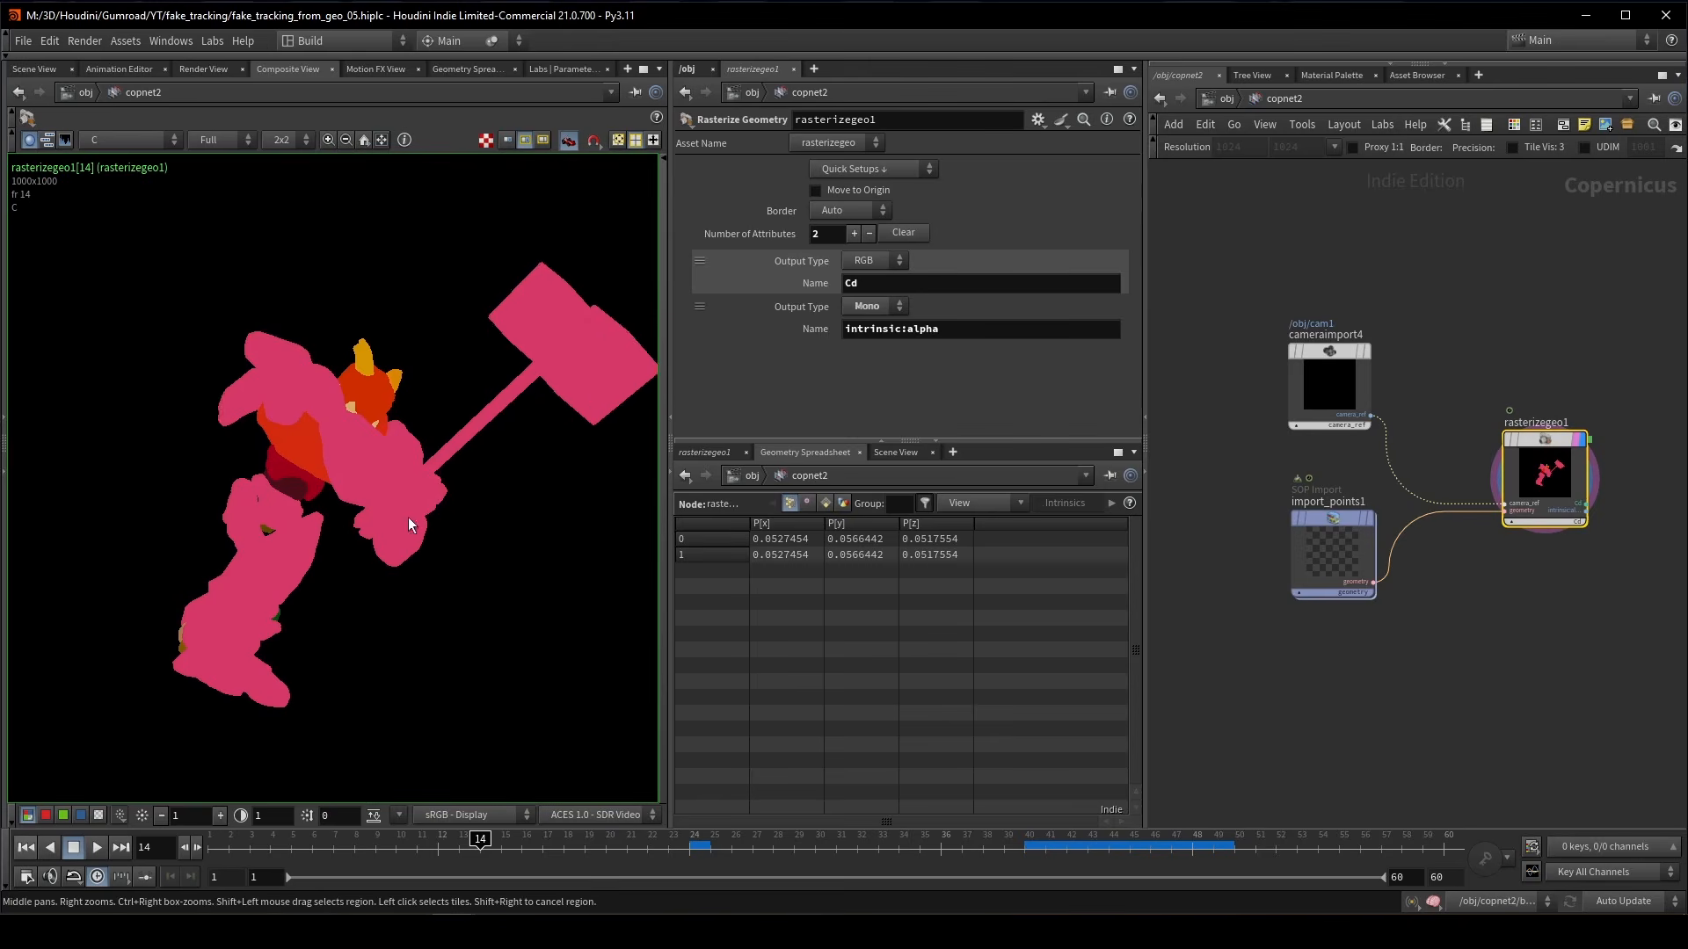
pyautogui.scroll(-3, 408, 517)
pyautogui.scroll(1, 422, 515)
# - Try adding a Rasterize Curves node below rasterizegeo1
pyautogui.press('Tab')
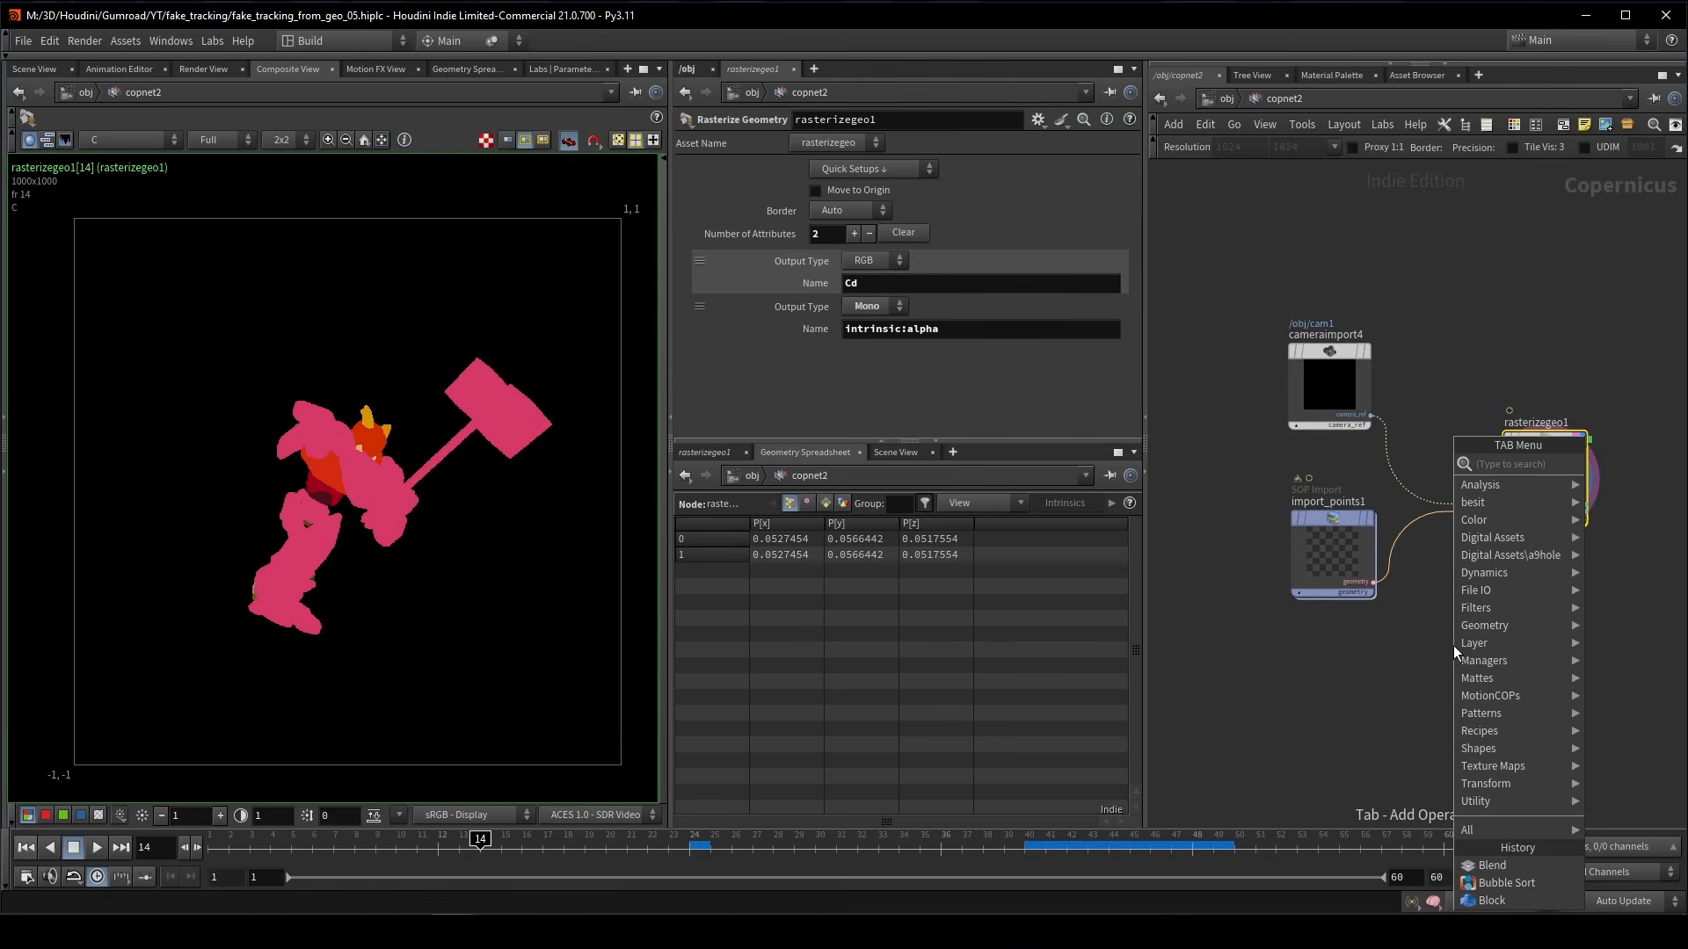
pyautogui.write('raster')
pyautogui.click(1390, 466)
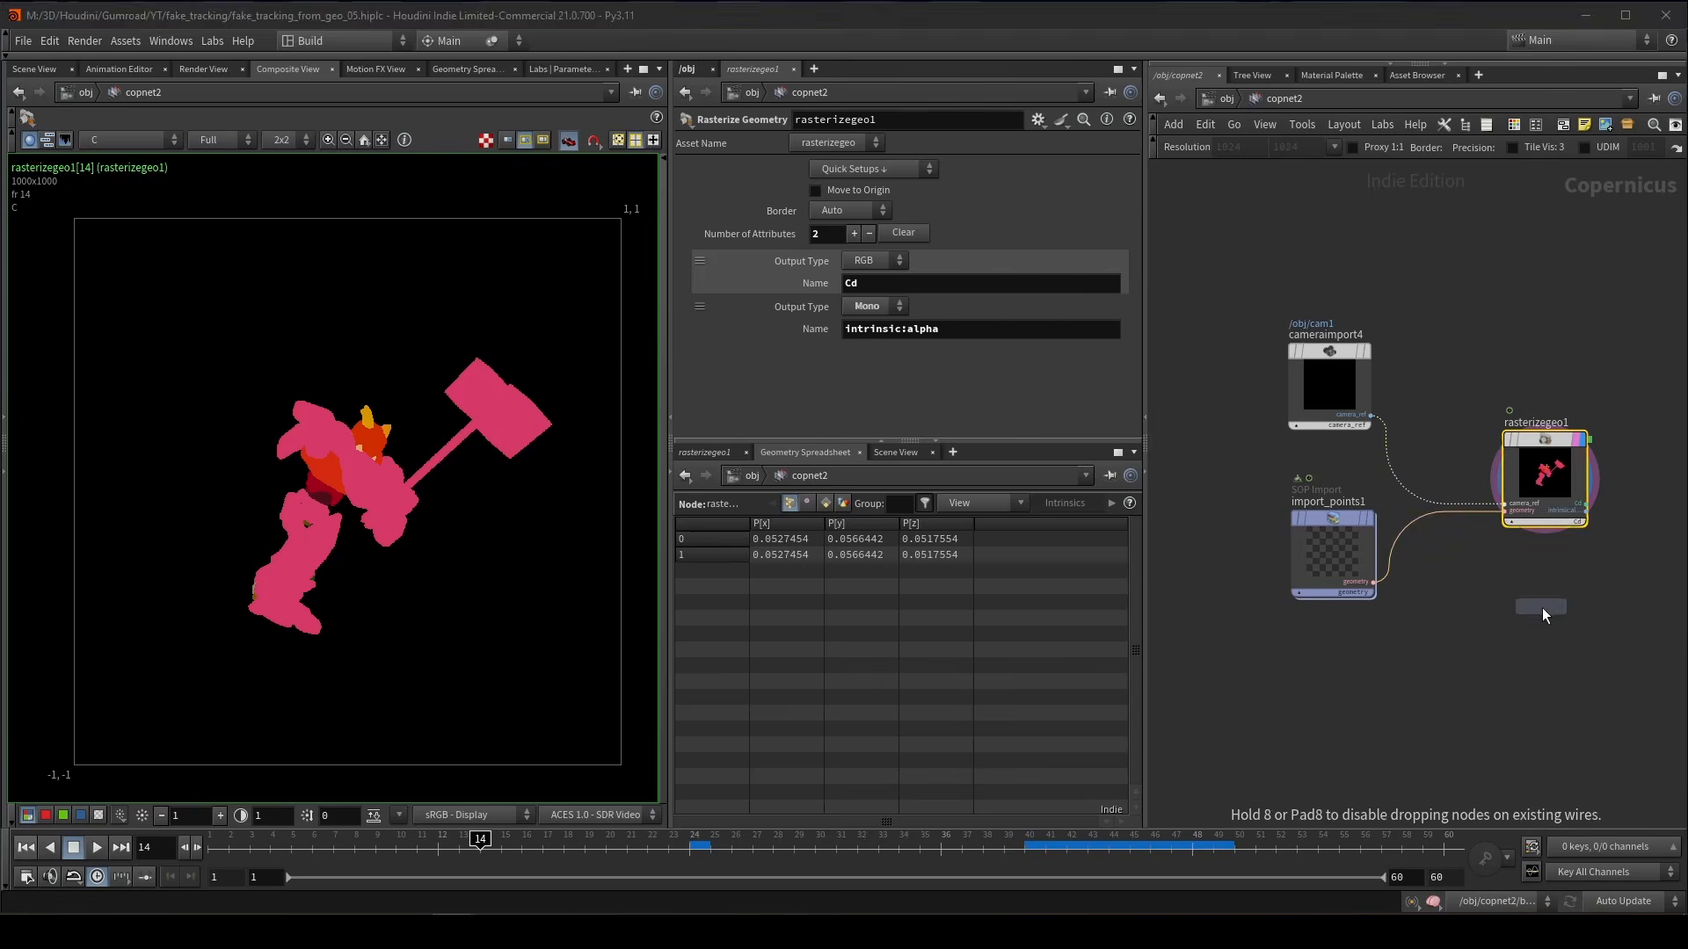
pyautogui.click(1537, 608)
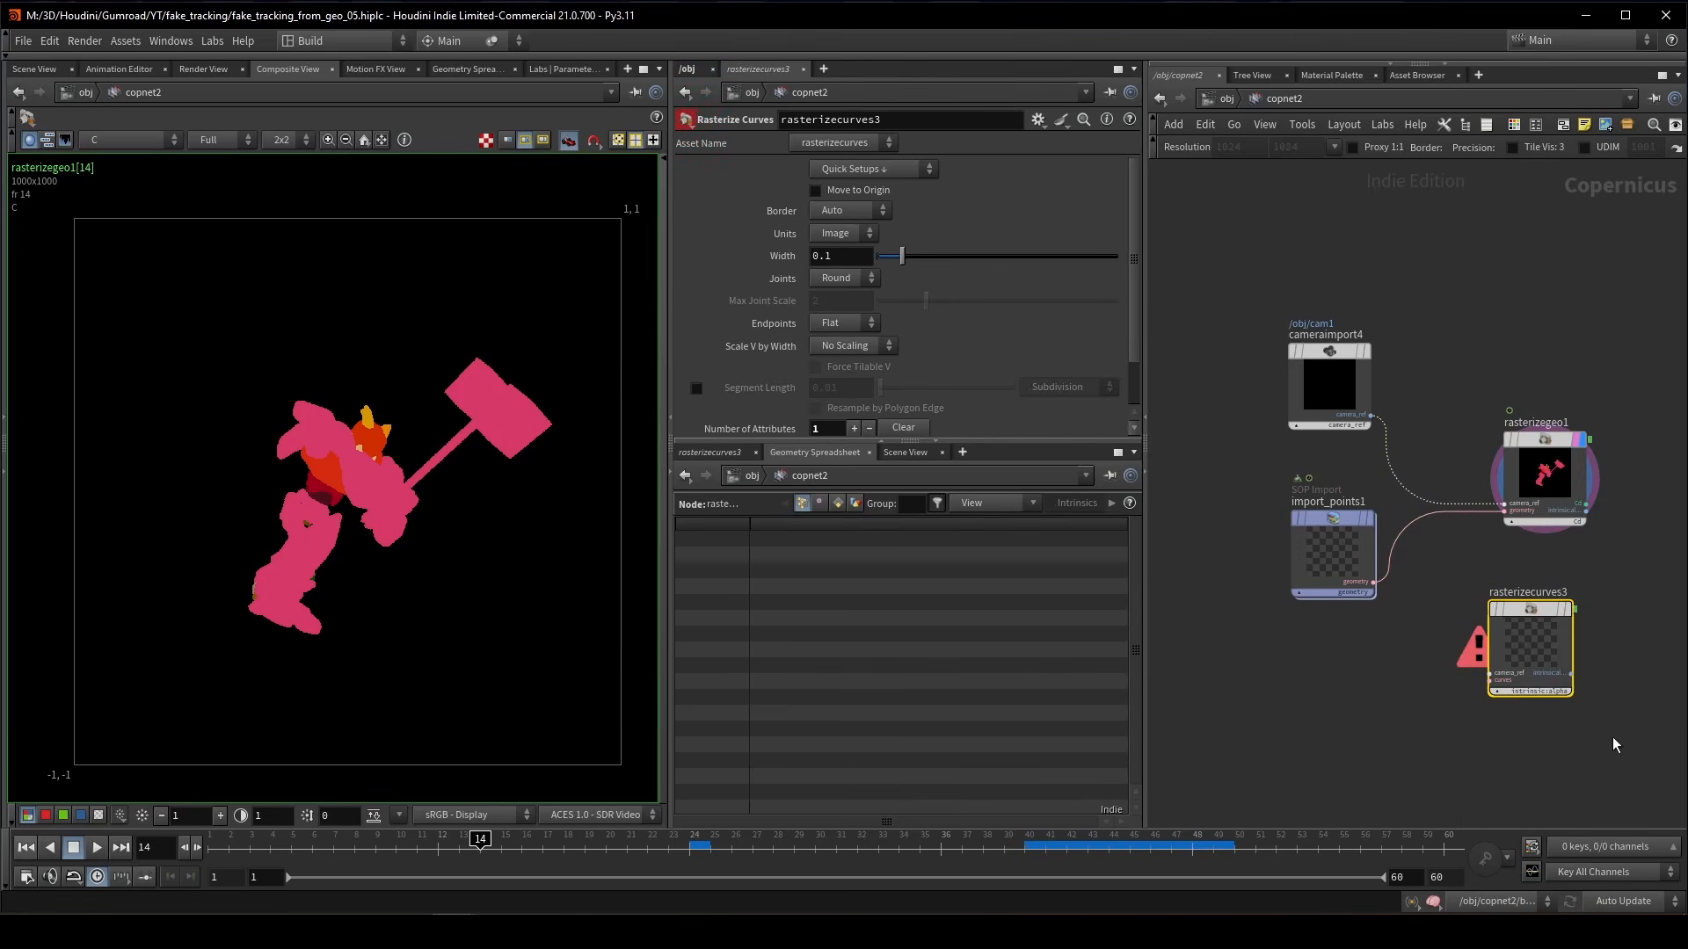
pyautogui.press('Delete')
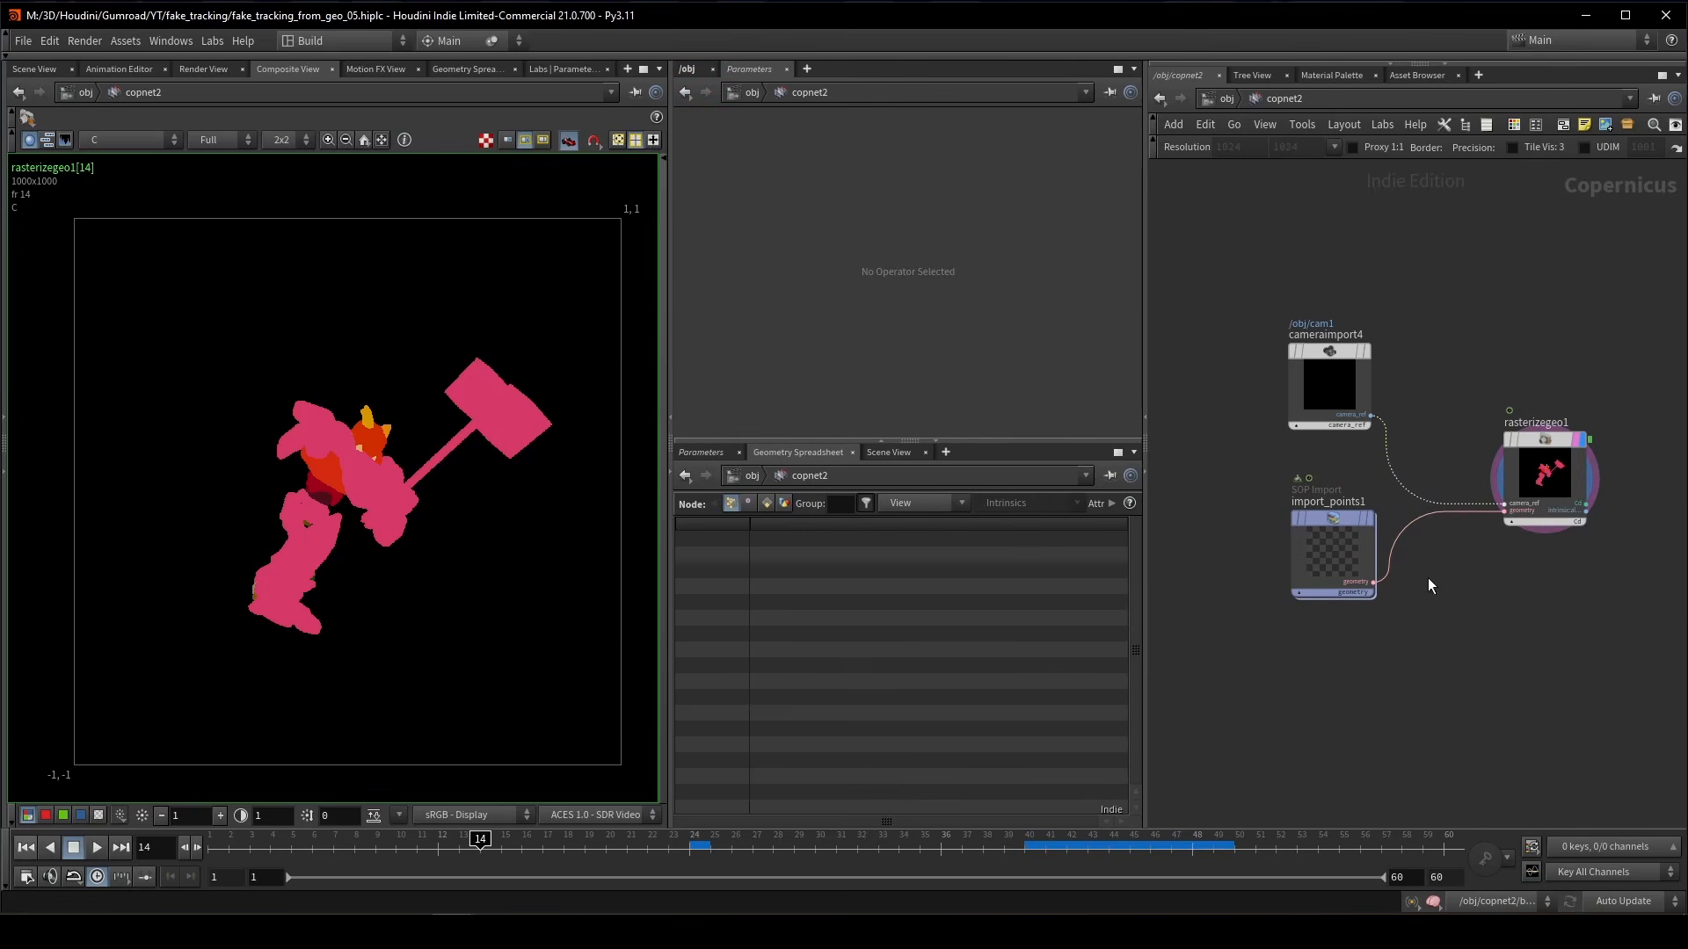
# - Read the incoming-geometry requirements on the Rasterize Geometry help page, then minimize the help window
pyautogui.moveTo(1592, 564); pyautogui.dragTo(1551, 534, button='middle')
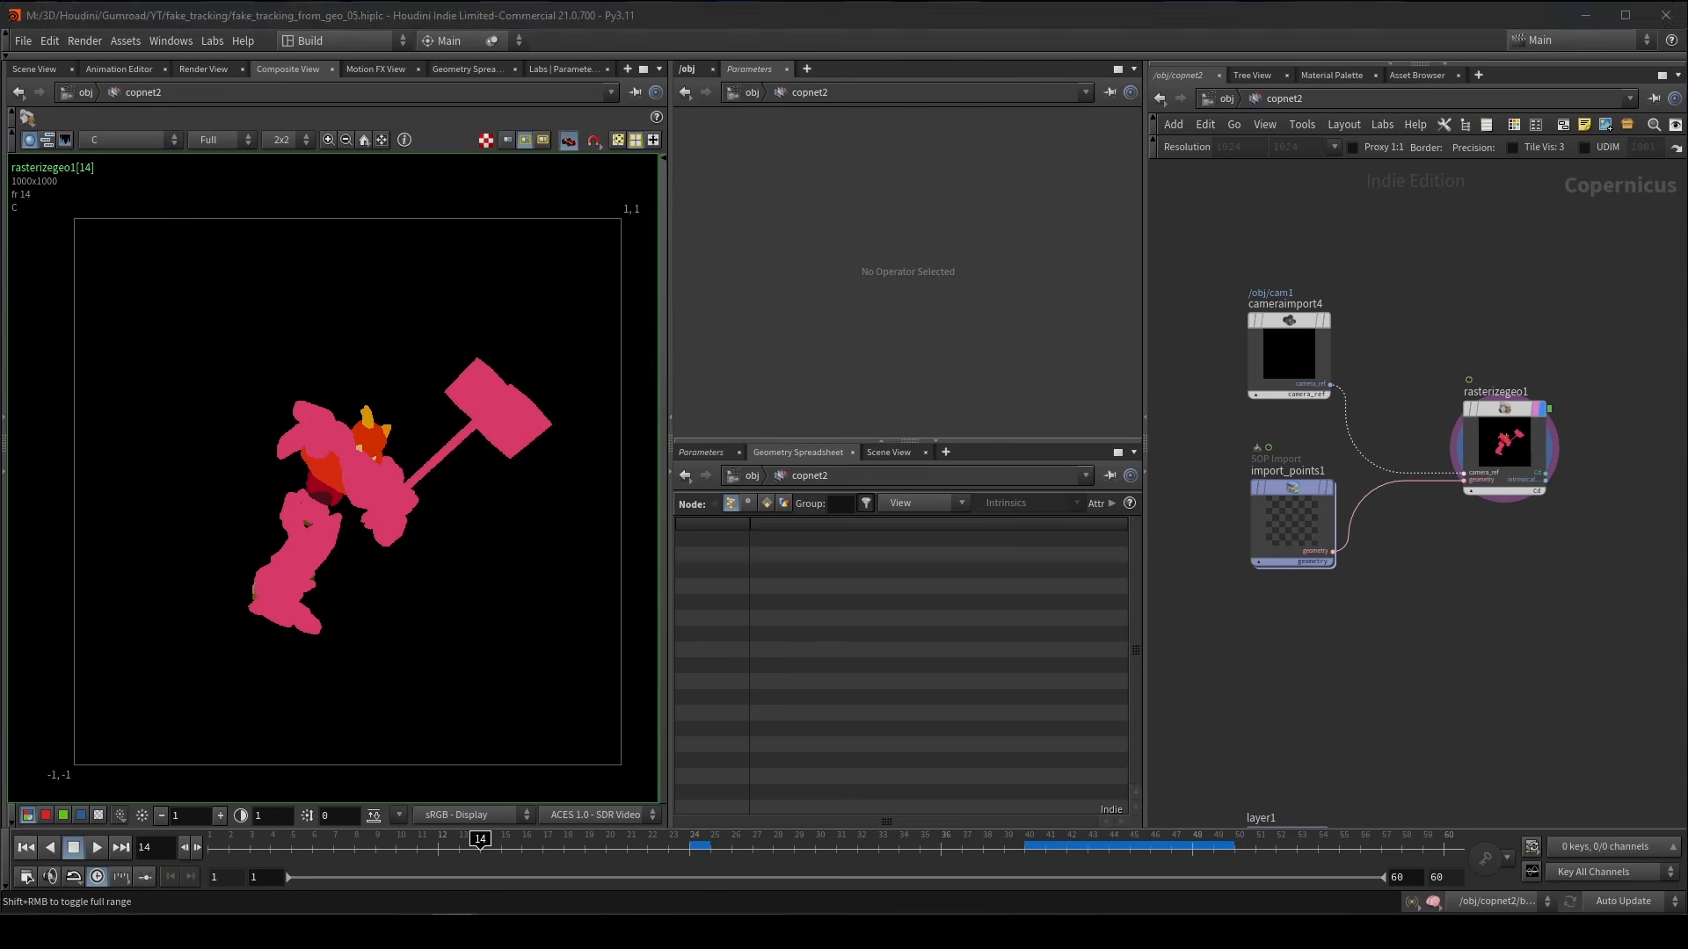
pyautogui.click(656, 864)
pyautogui.click(1136, 508)
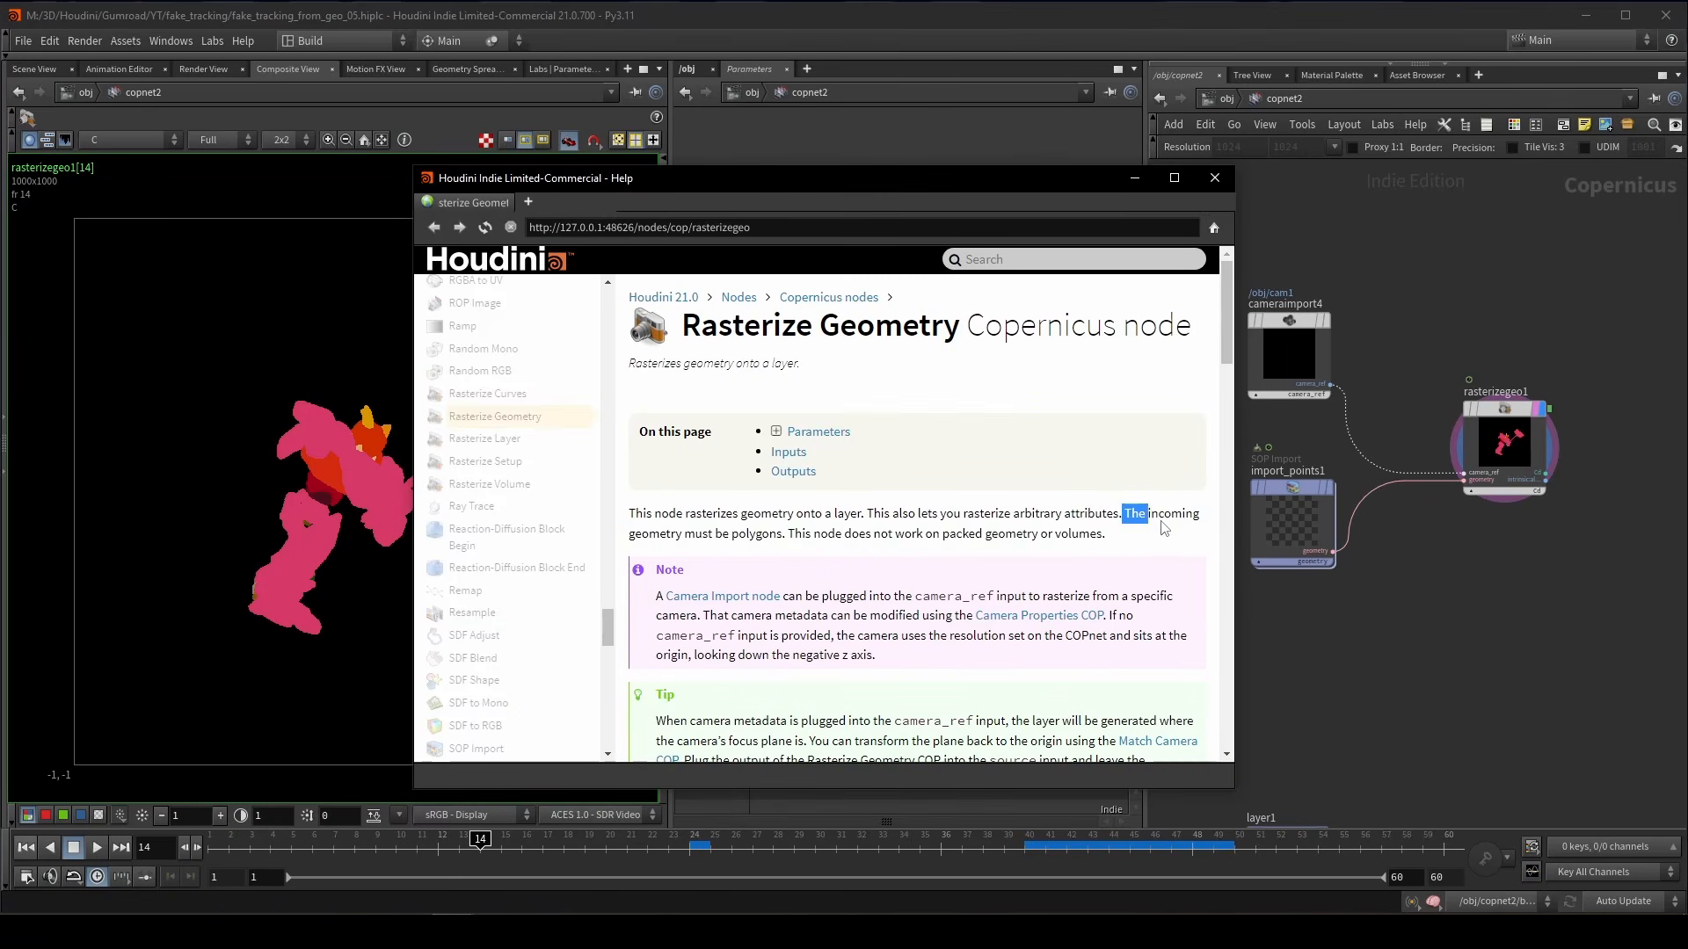
pyautogui.moveTo(1165, 527); pyautogui.dragTo(1201, 534)
pyautogui.doubleClick(747, 536)
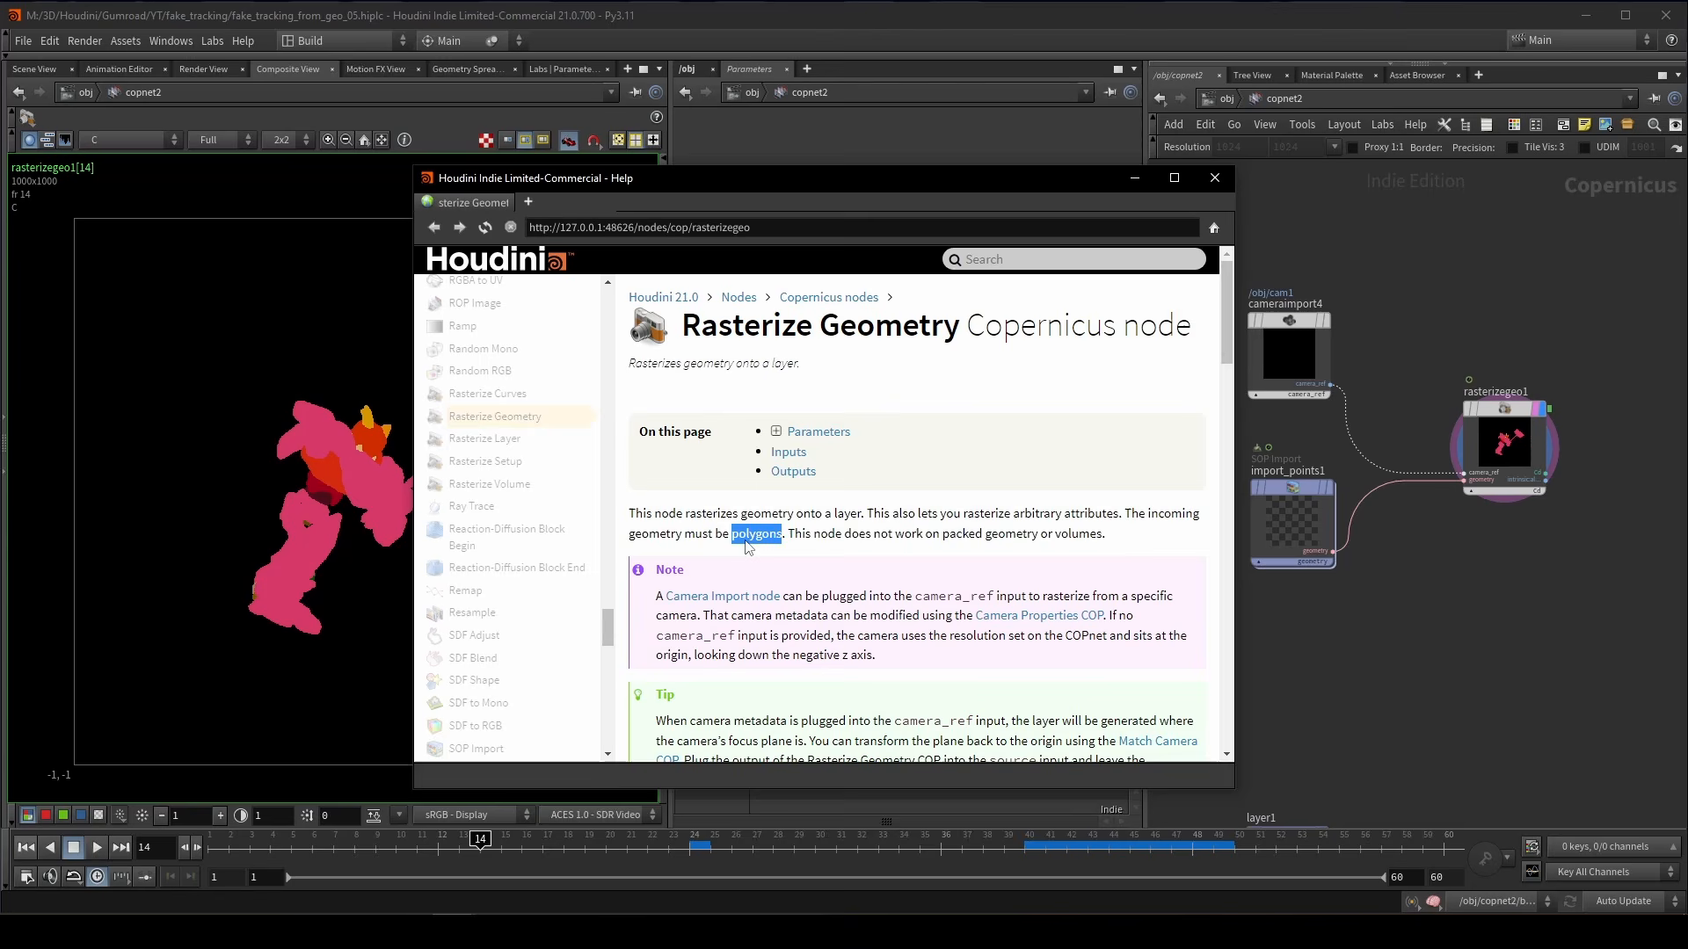
pyautogui.click(952, 567)
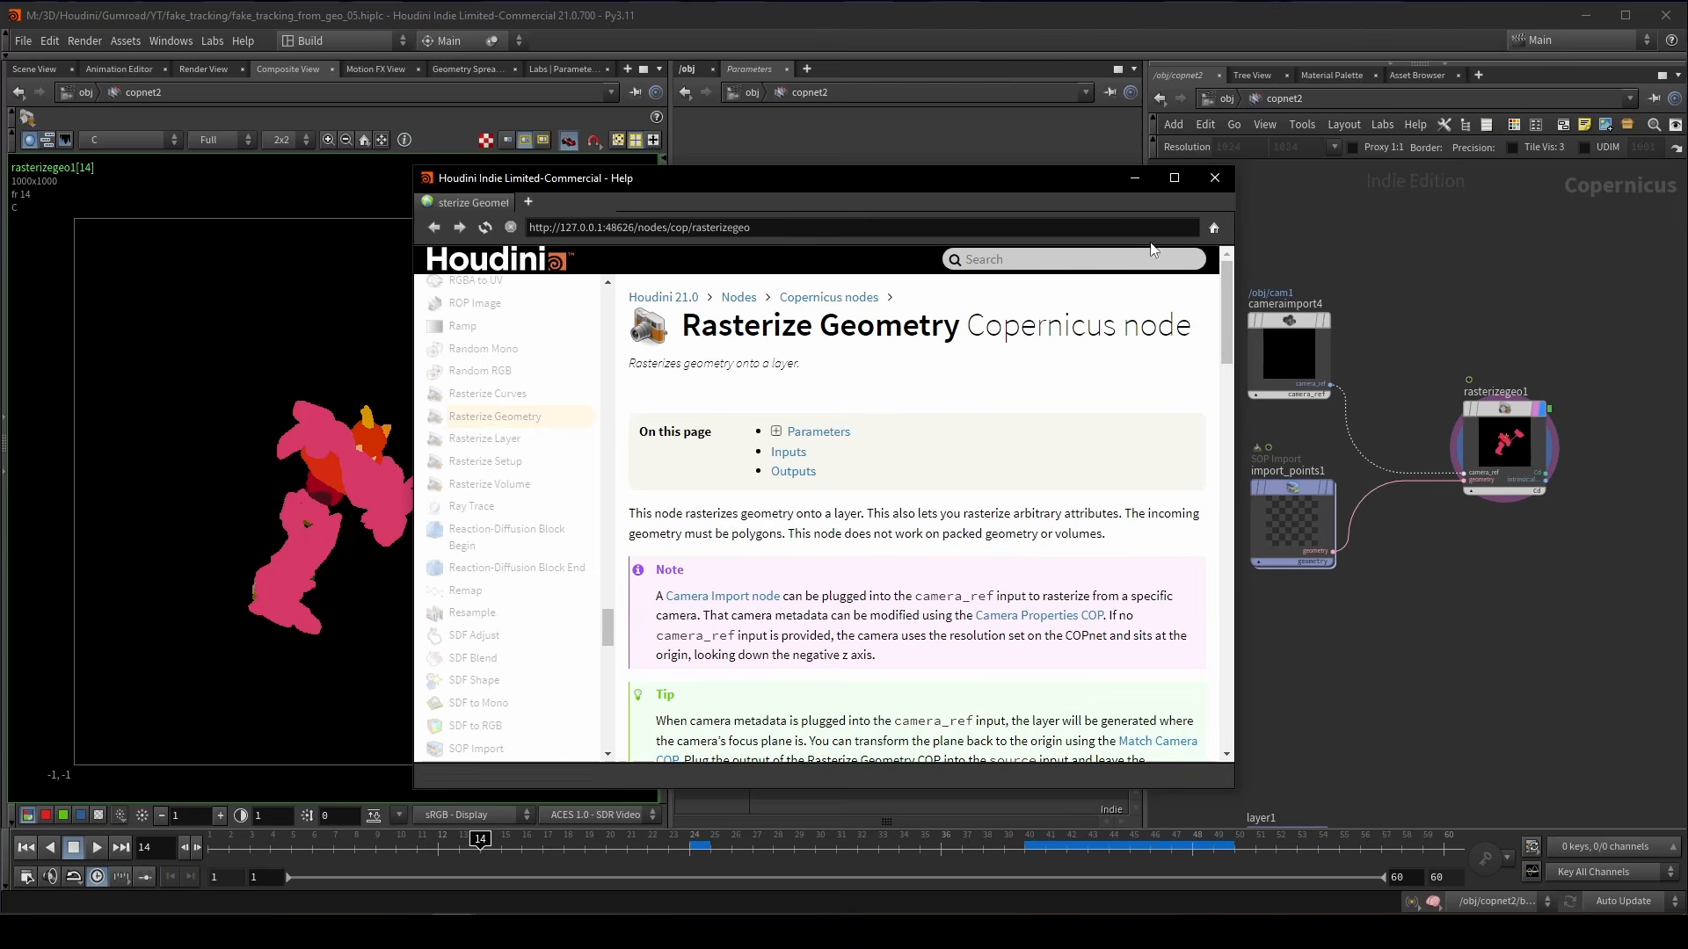
pyautogui.click(1134, 181)
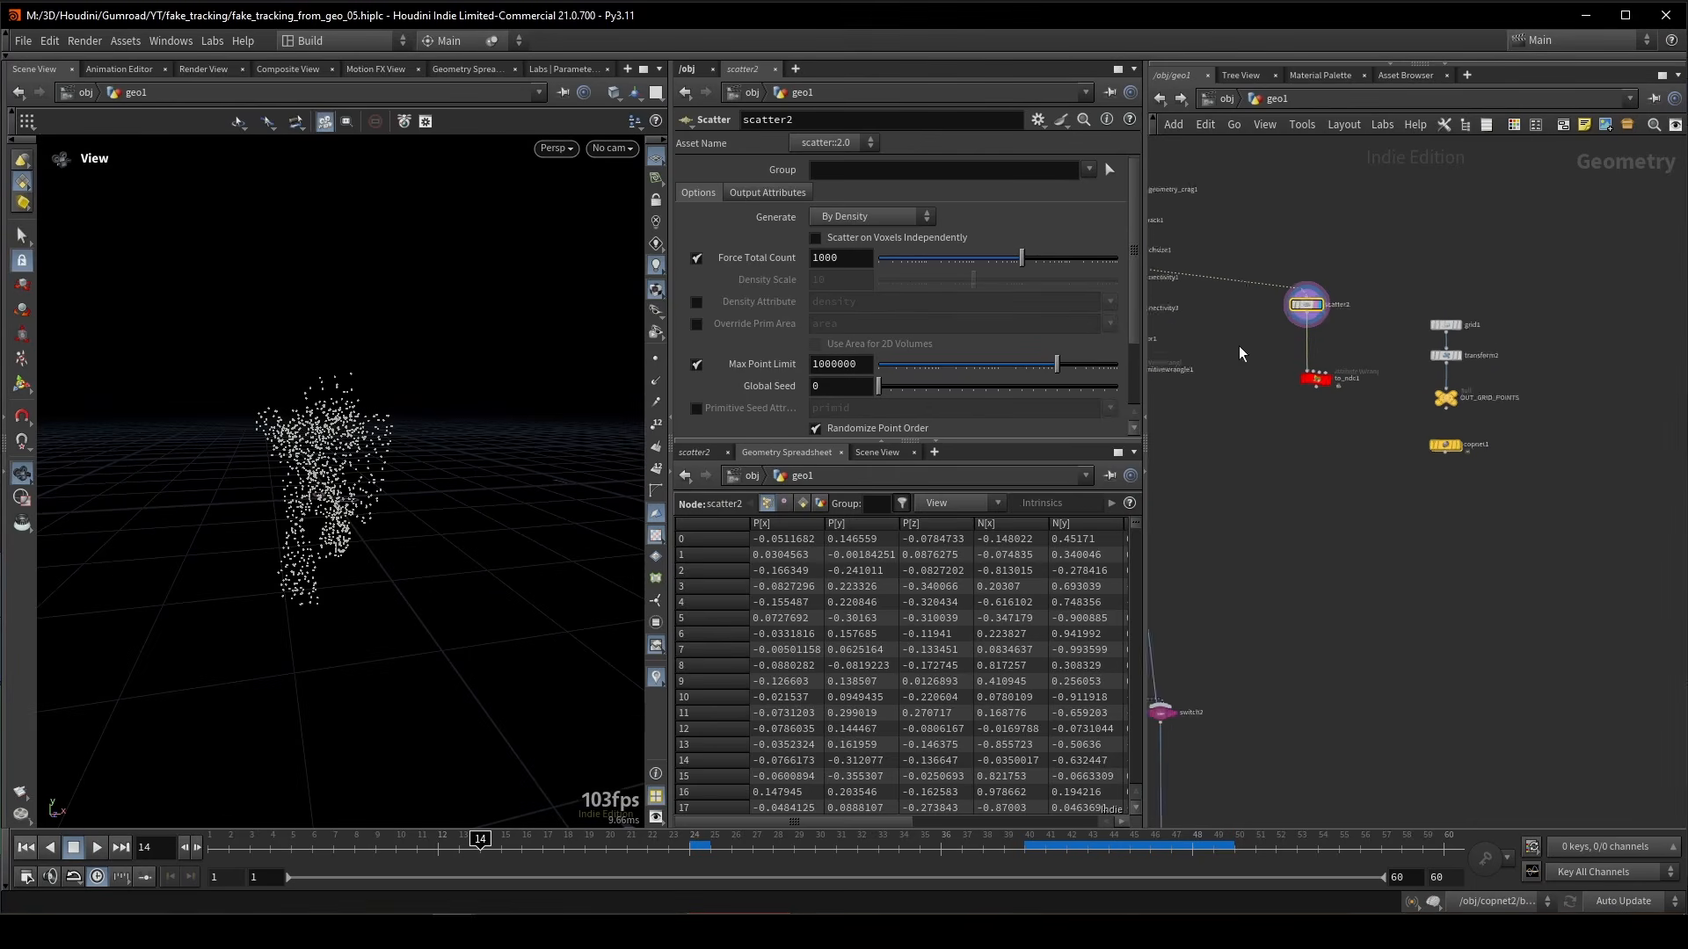
# - Compare the matchsize1 geometry with the scatter2 points in geo1, viewing the scattered points through cam2
pyautogui.click(1291, 303)
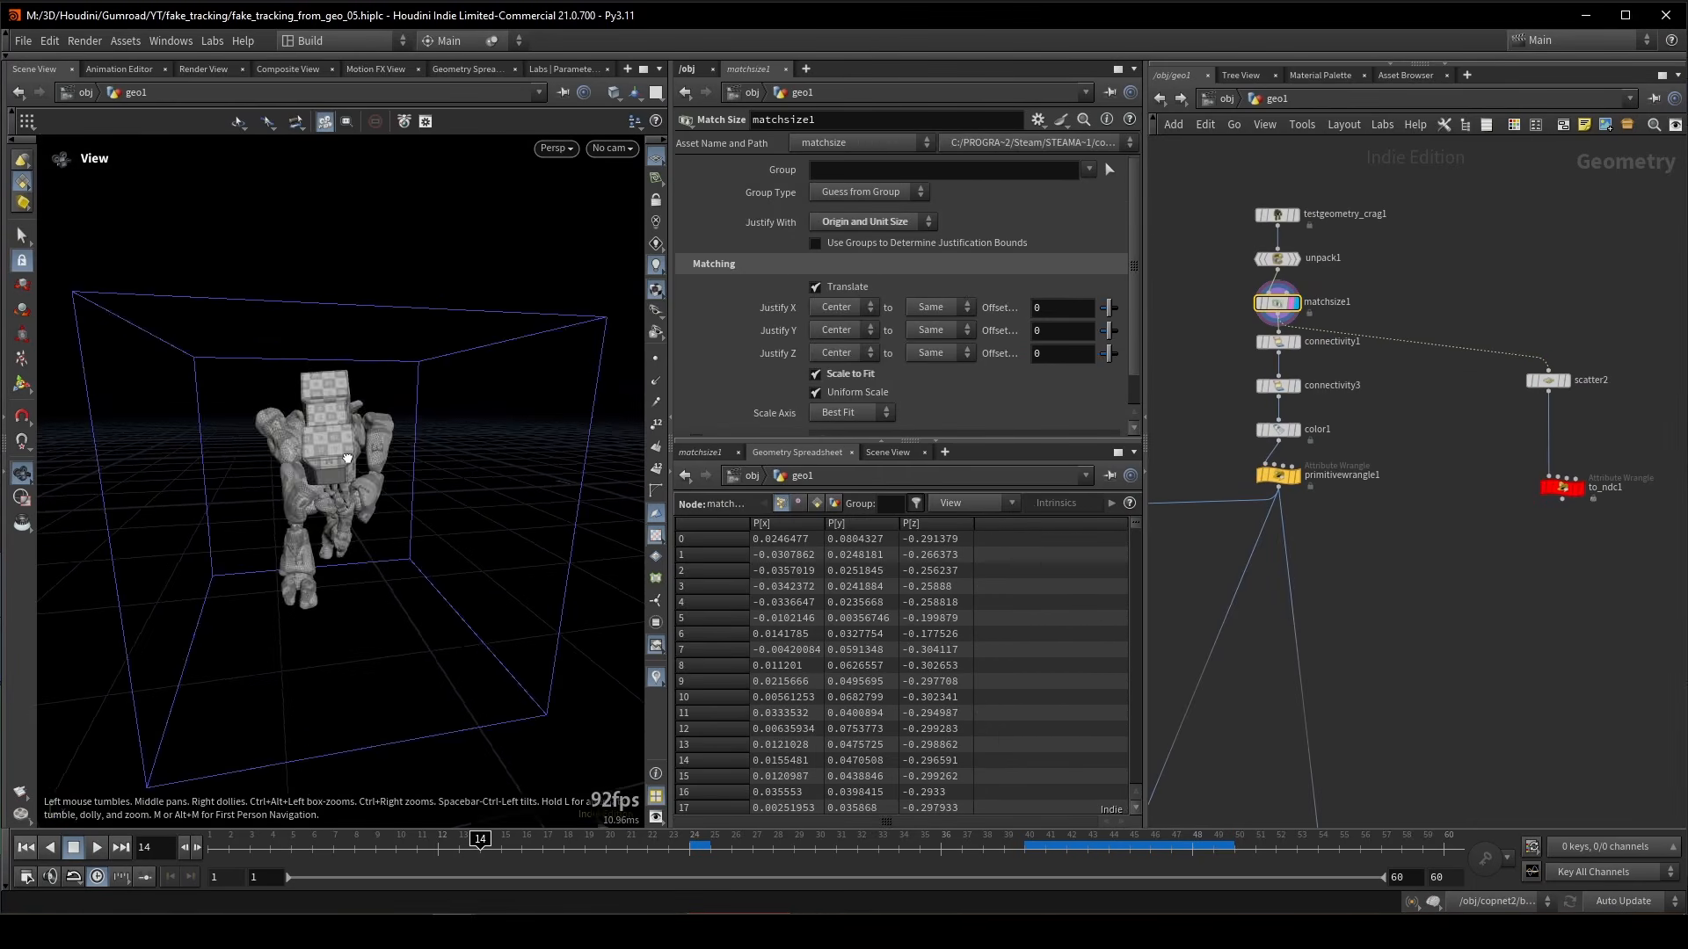
pyautogui.click(1553, 379)
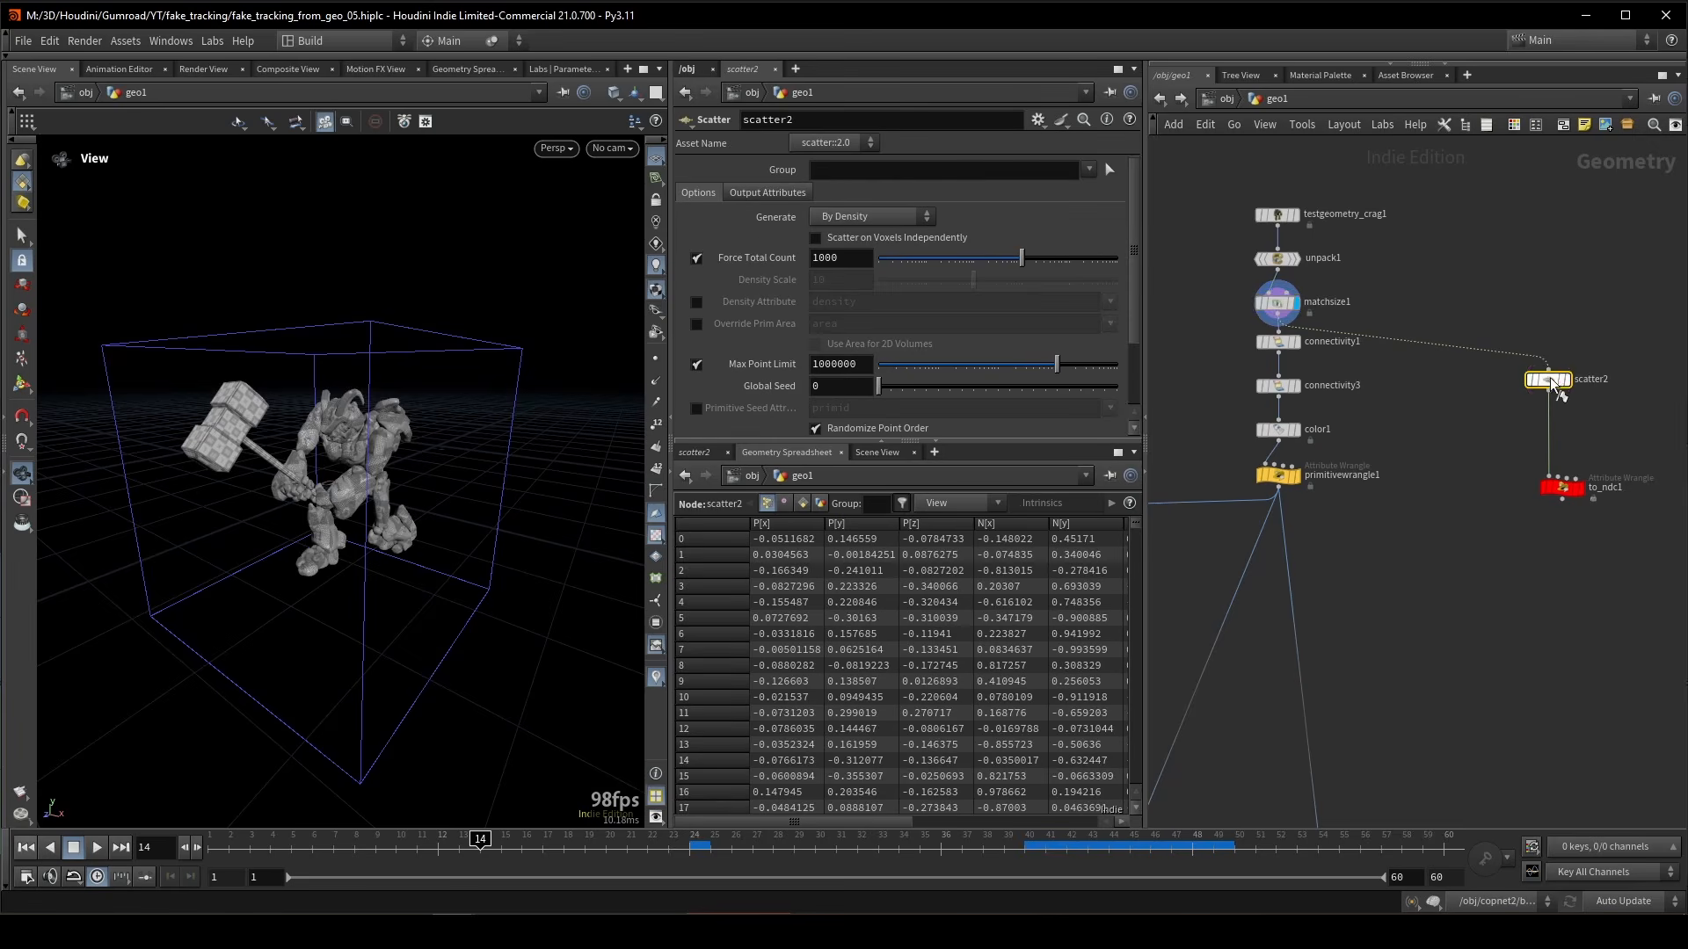
pyautogui.moveTo(299, 470); pyautogui.dragTo(343, 413)
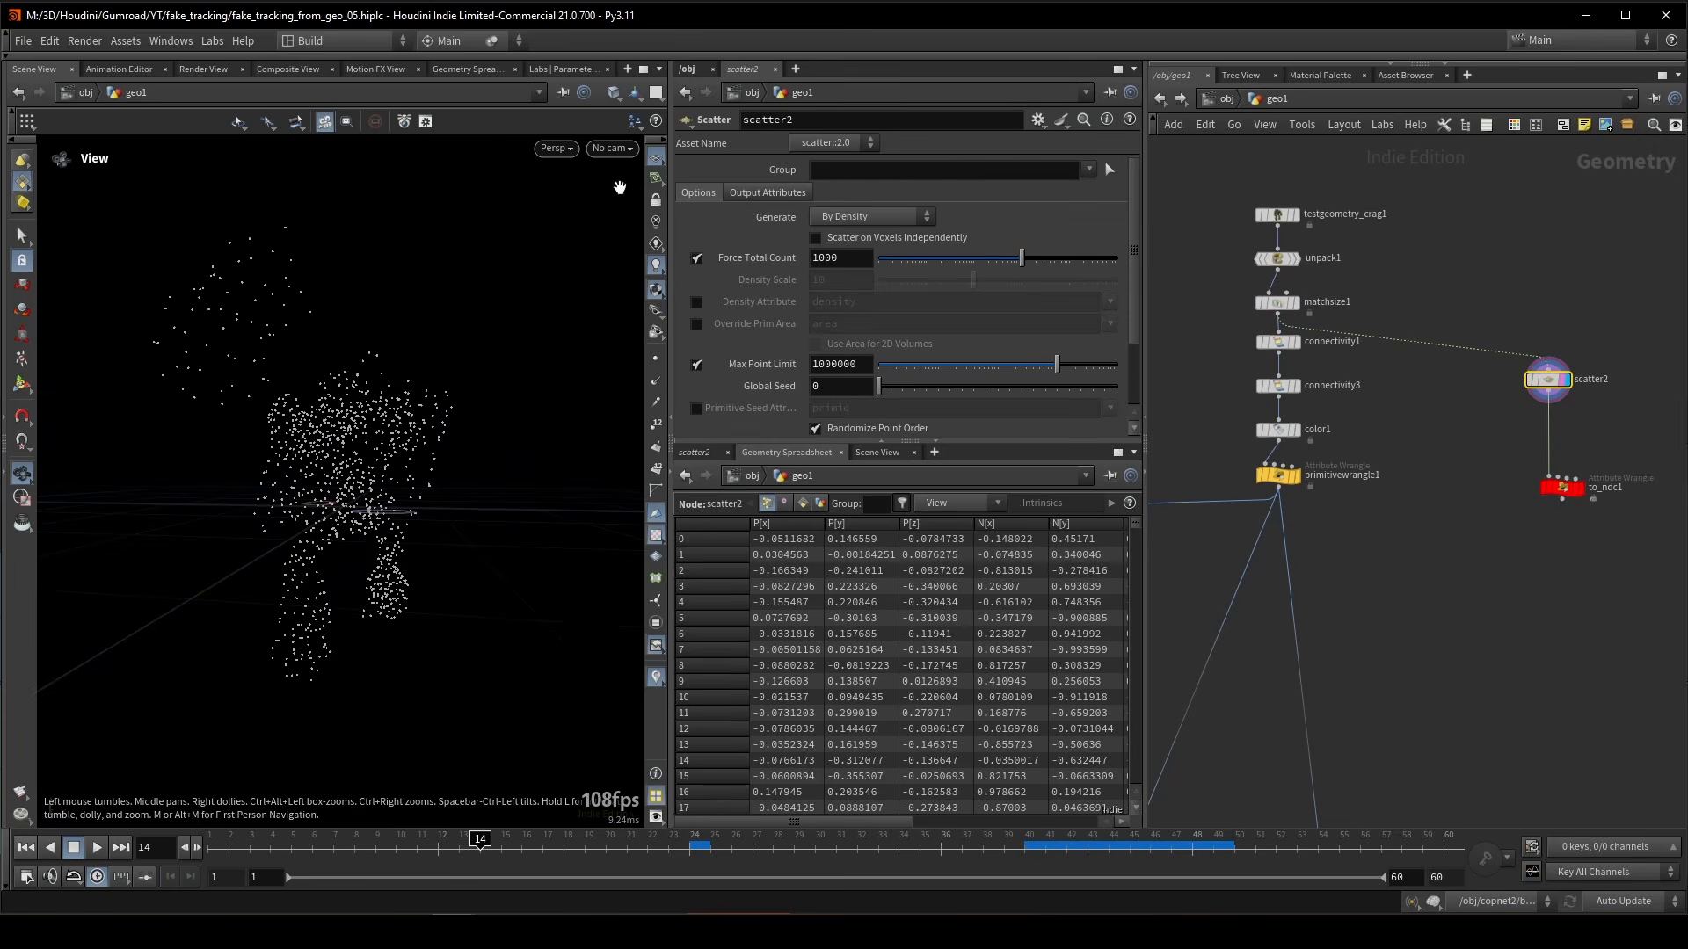
pyautogui.click(614, 148)
pyautogui.click(647, 247)
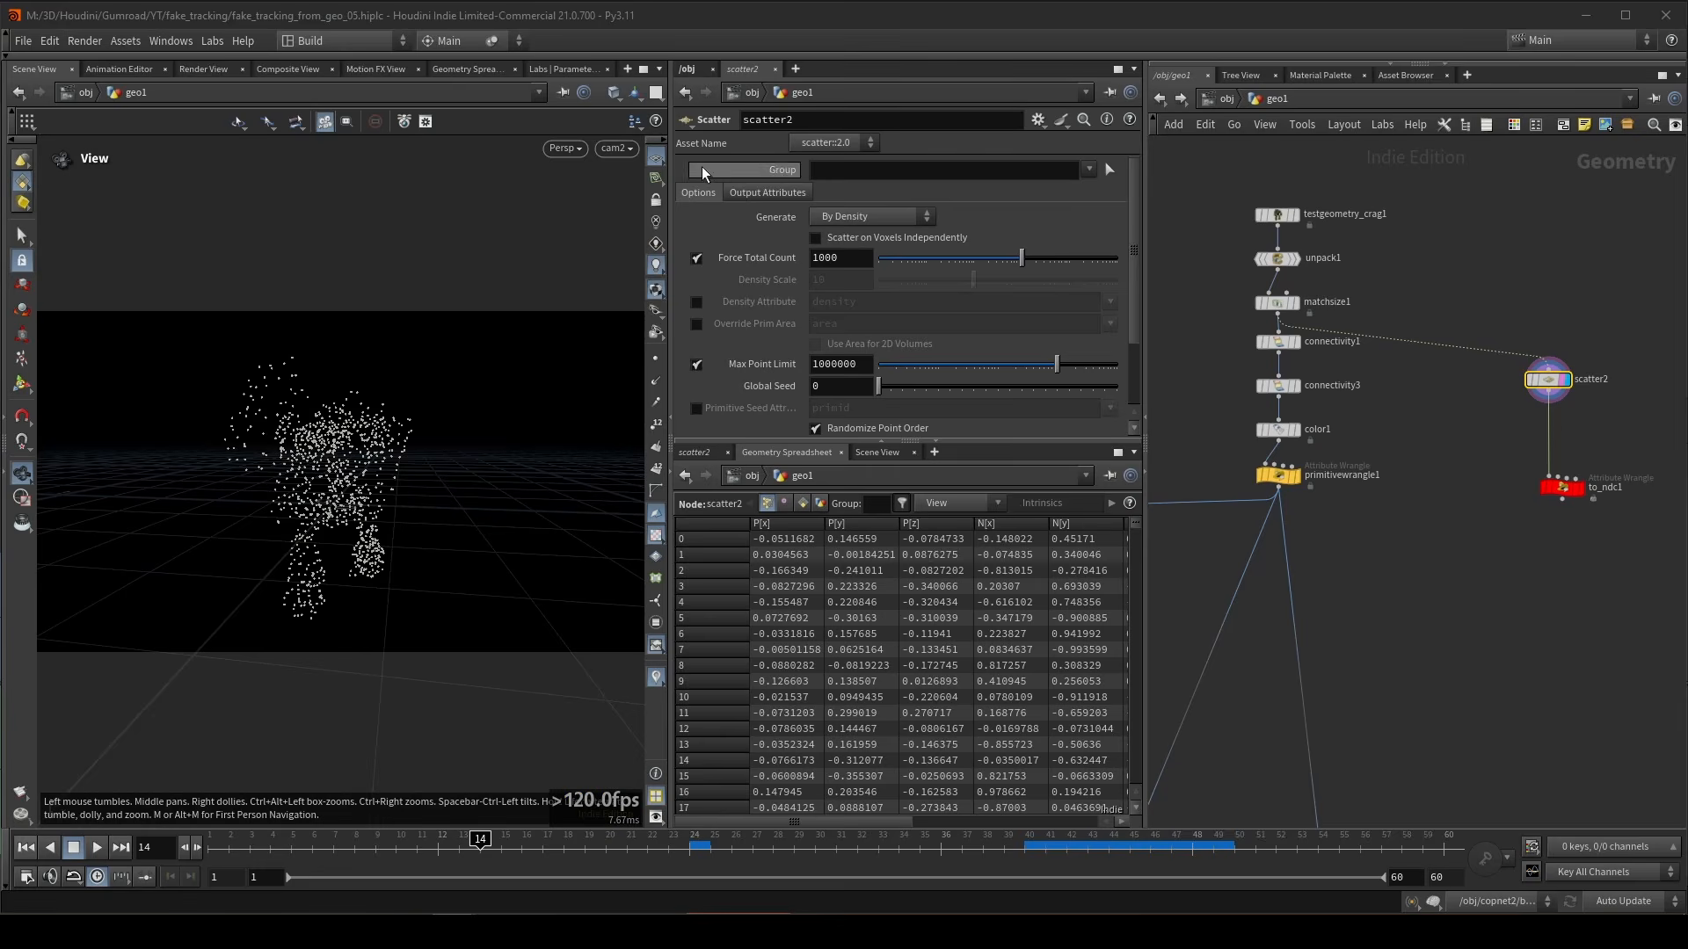
# - Wire the OUT_GRID_POINTS null to the output of to_ndc1 and position copnet1 beneath it
pyautogui.moveTo(1675, 655); pyautogui.dragTo(1424, 542, button='middle')
pyautogui.moveTo(1571, 524); pyautogui.dragTo(1442, 525)
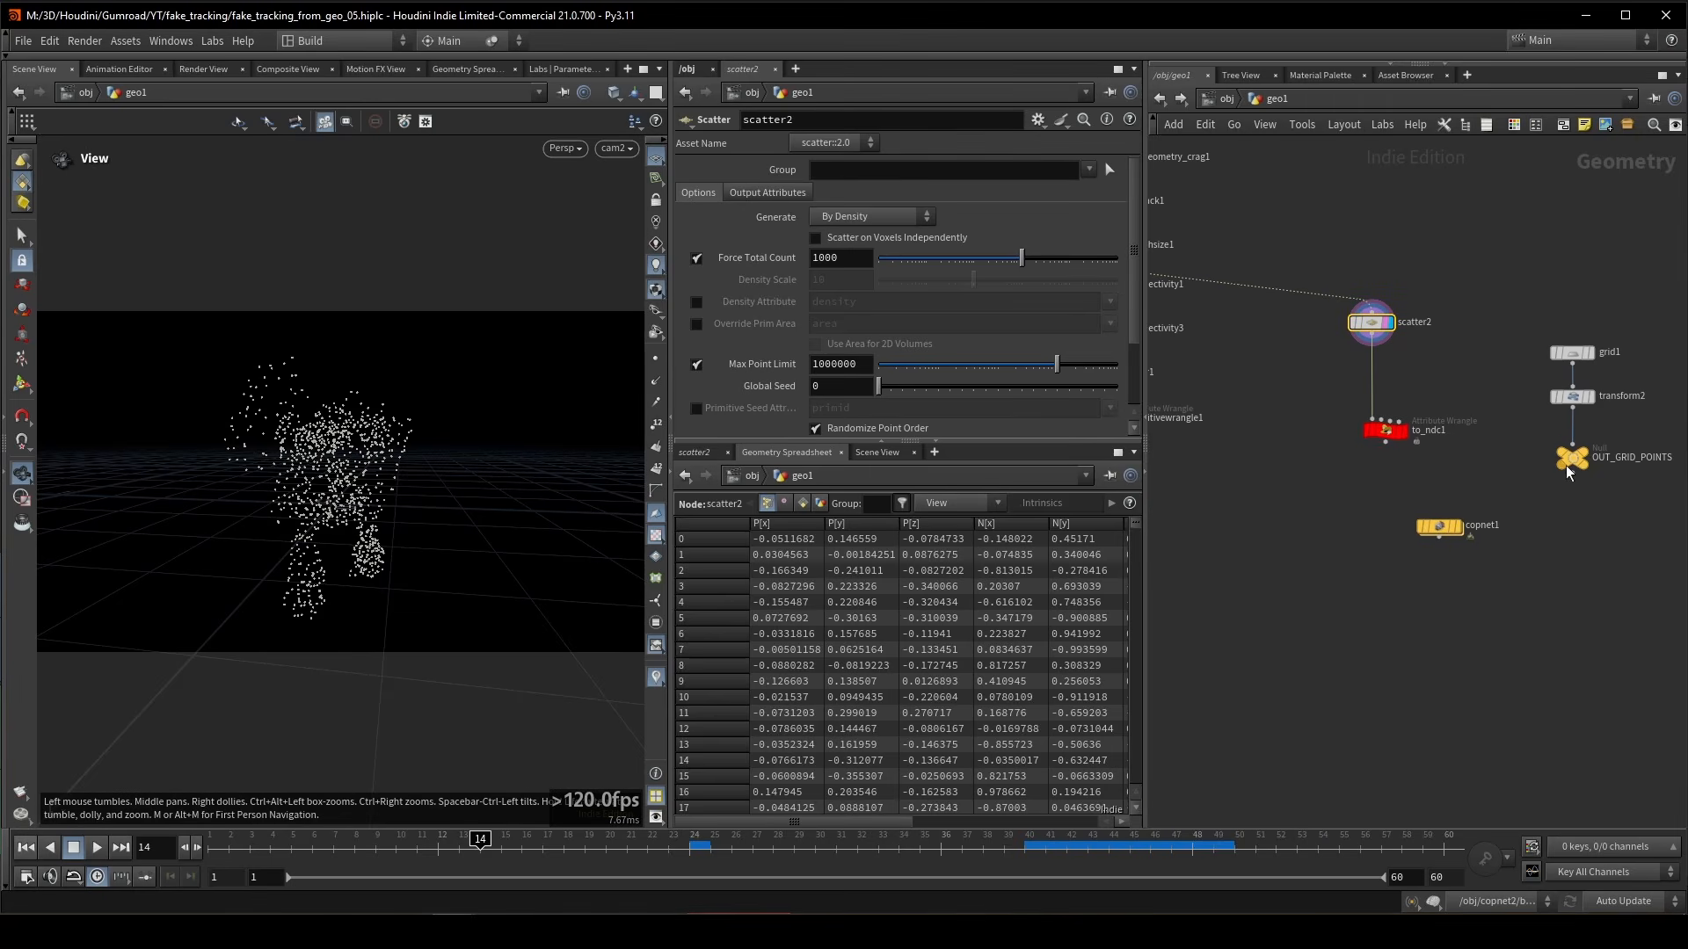
pyautogui.moveTo(1567, 463); pyautogui.dragTo(1413, 467)
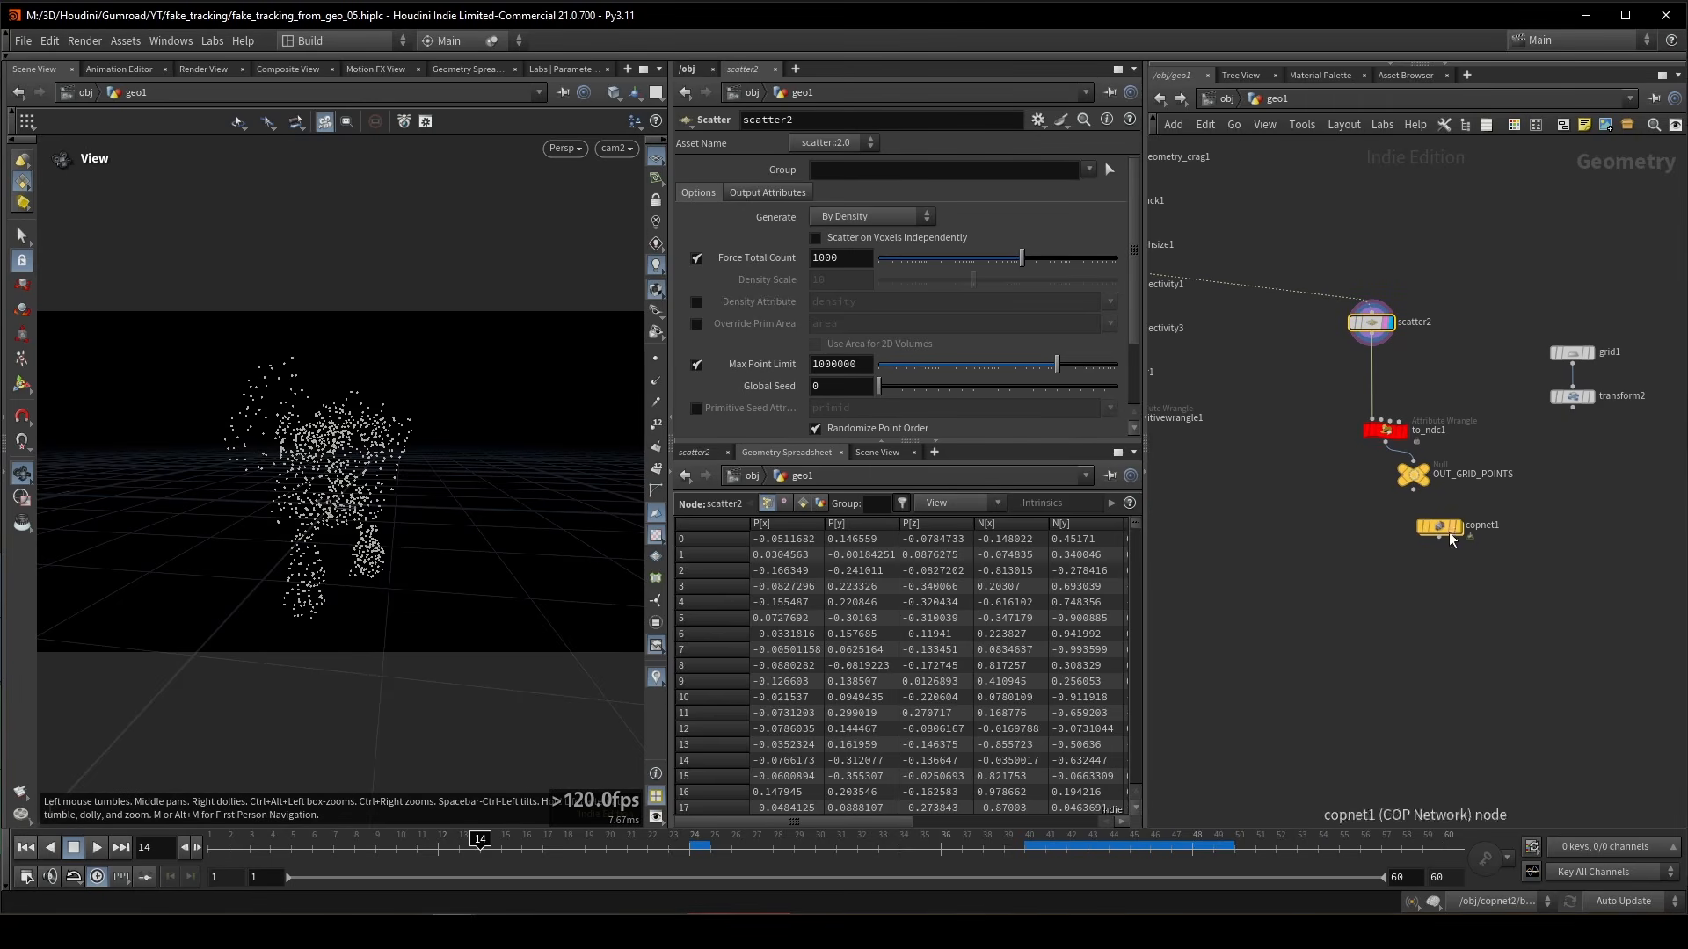
pyautogui.moveTo(1448, 531); pyautogui.dragTo(1404, 536)
# - Display the to_ndc1 wrangle, orbit around its flattened points, and examine the camera and toNDC lines of its code
pyautogui.click(1382, 435)
pyautogui.press('r')
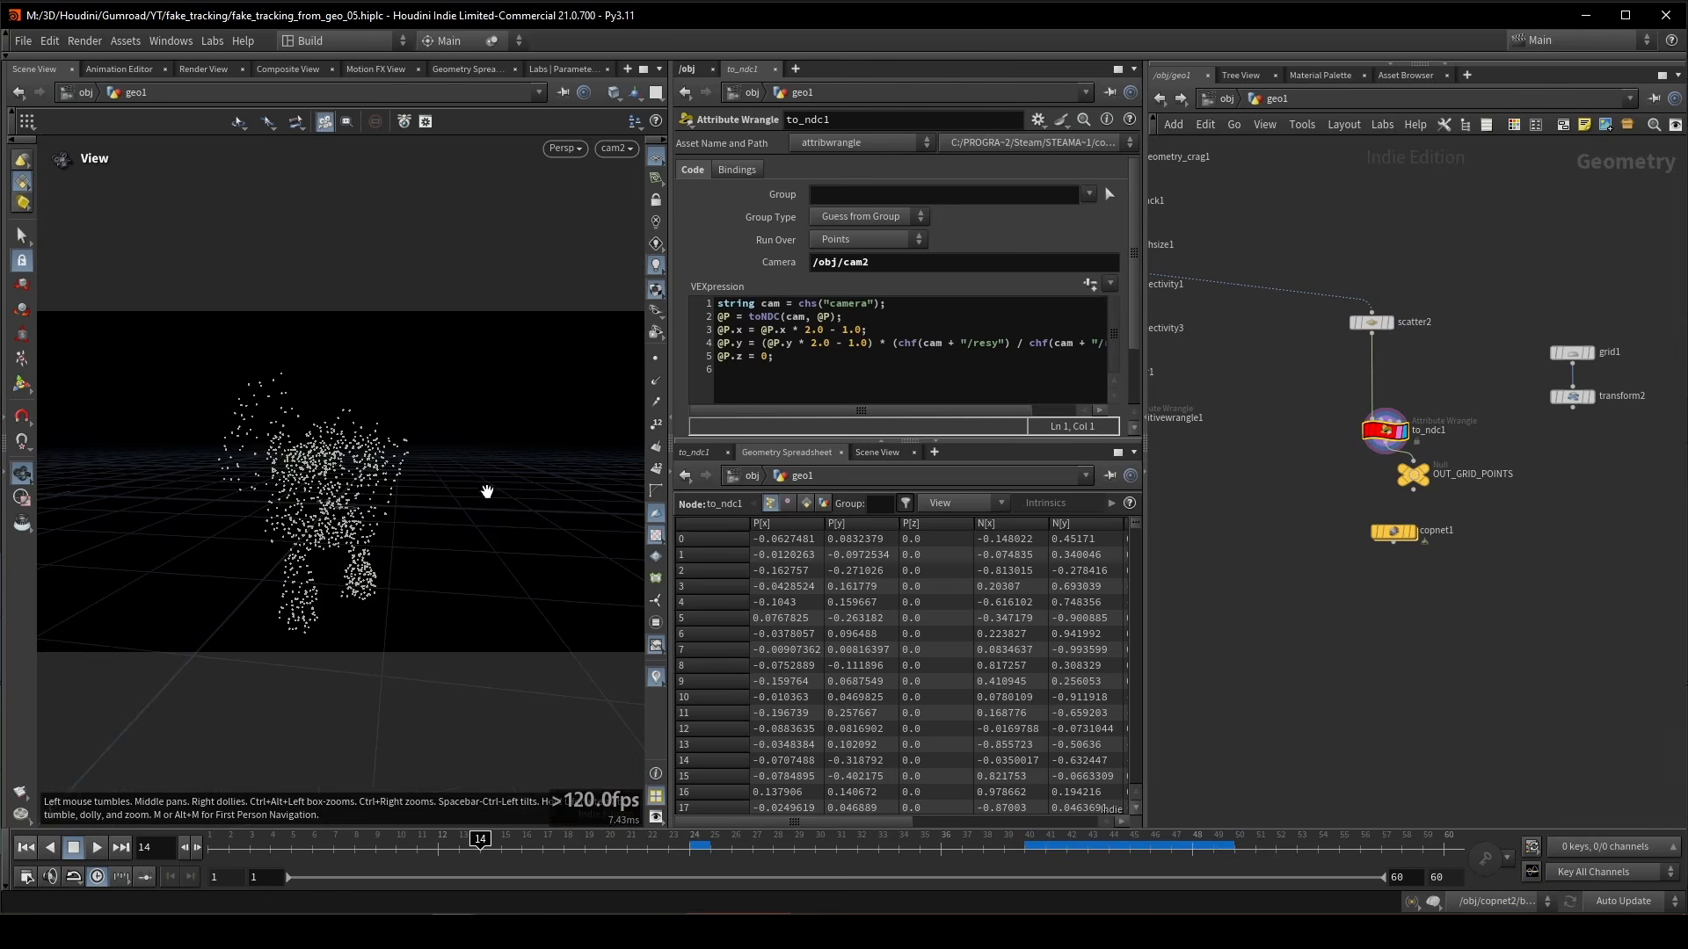
pyautogui.moveTo(490, 490)
pyautogui.mouseDown()
pyautogui.moveTo(392, 498)
pyautogui.moveTo(95, 454)
pyautogui.mouseUp()
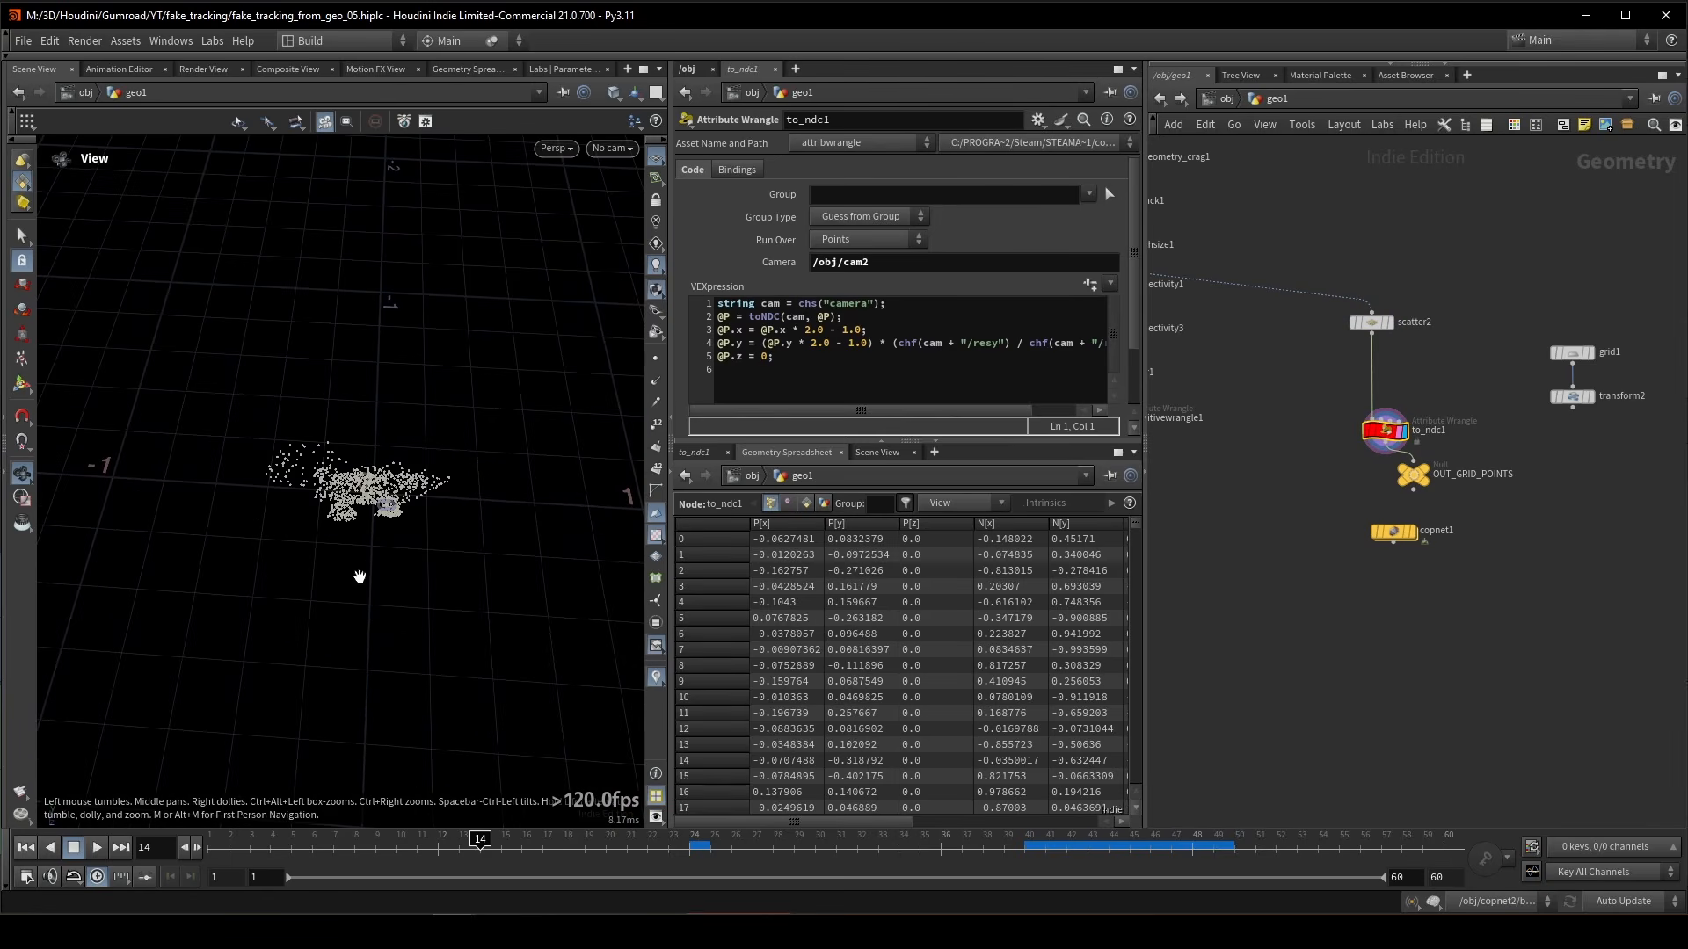
pyautogui.moveTo(909, 307); pyautogui.dragTo(735, 300)
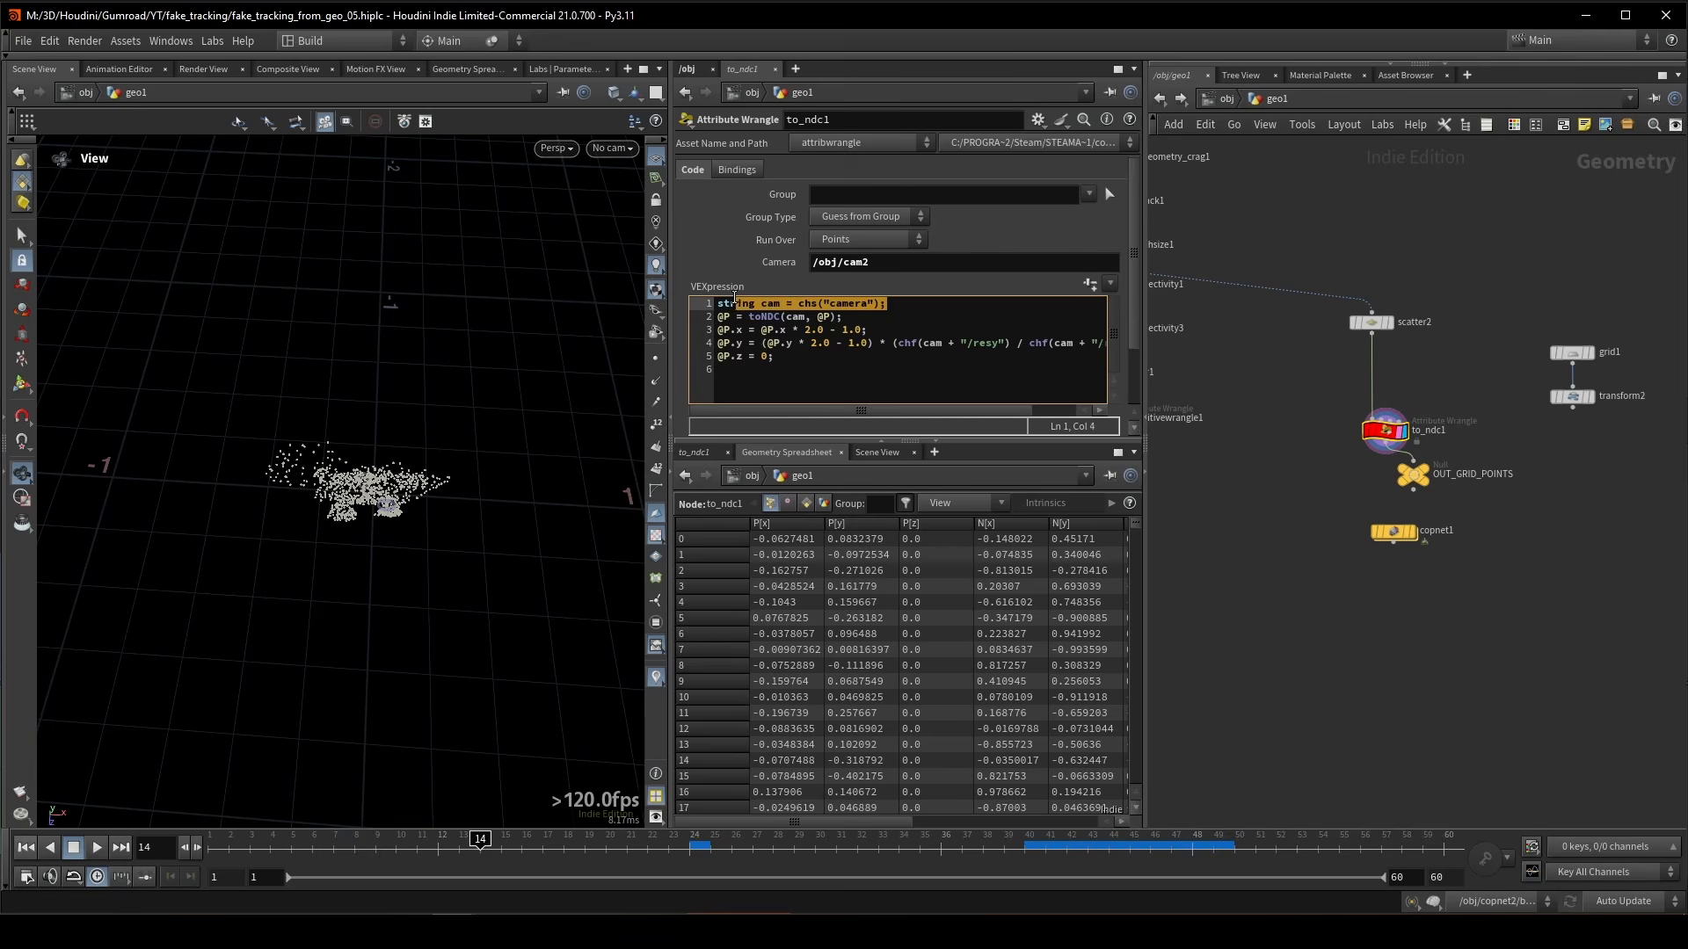
pyautogui.click(933, 314)
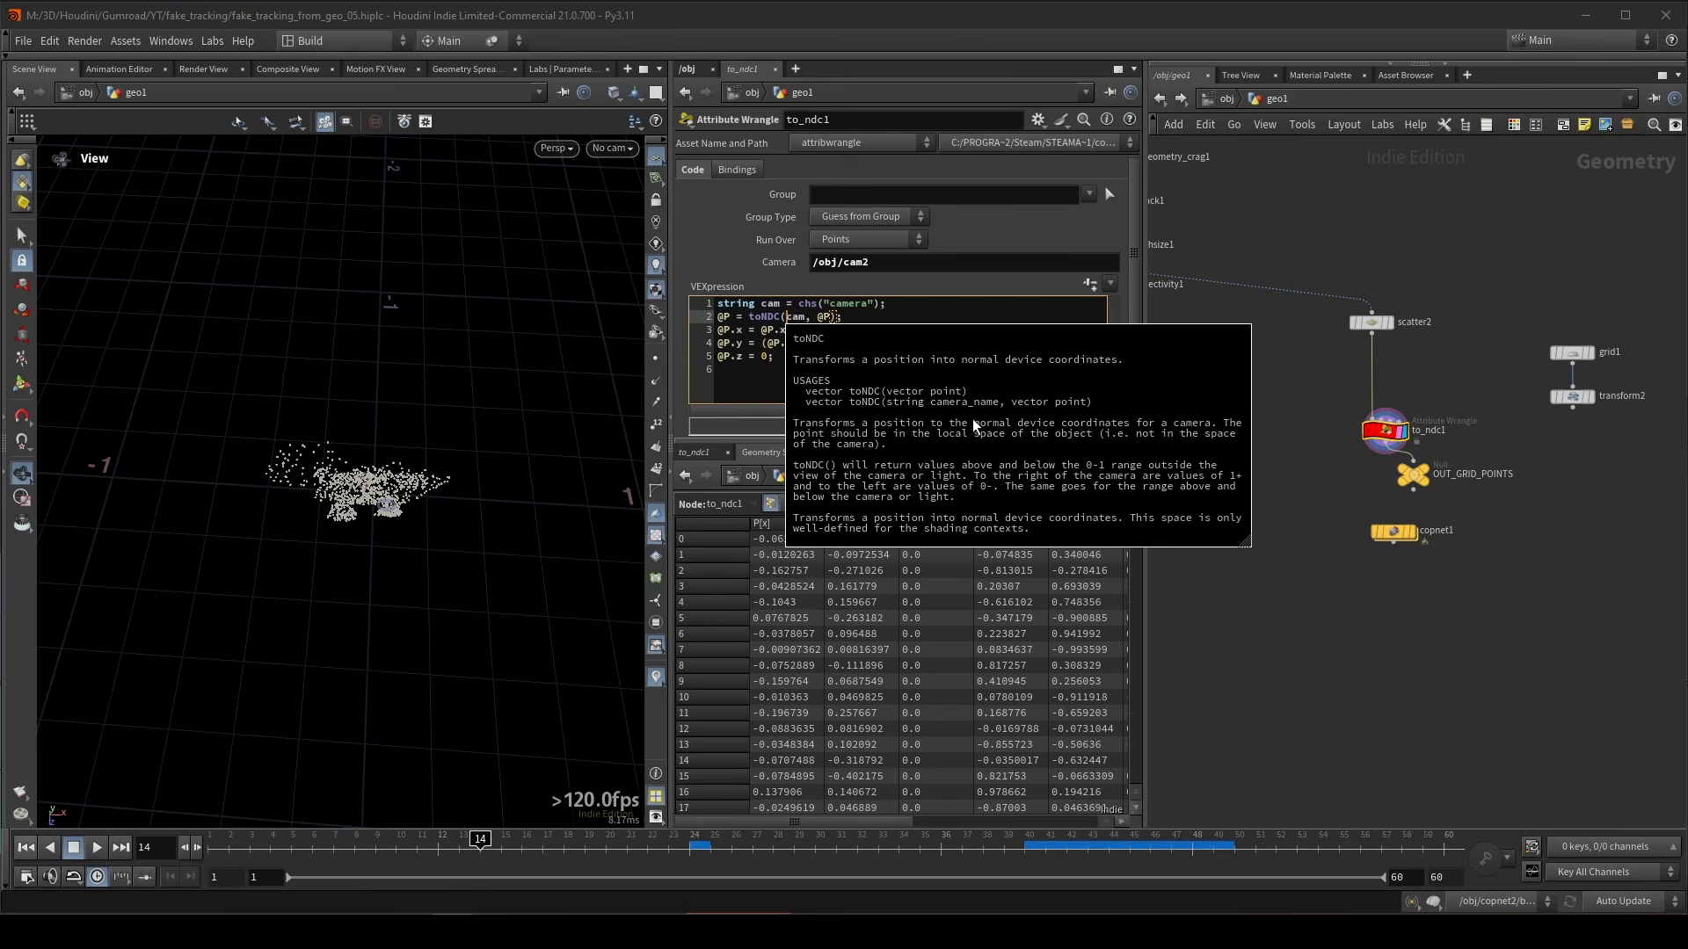
# - View the points through cam2 and comment out the @P.x, @P.y and @P.z lines in the to_ndc1 code
pyautogui.click(613, 147)
pyautogui.click(633, 250)
pyautogui.moveTo(774, 356); pyautogui.dragTo(673, 337)
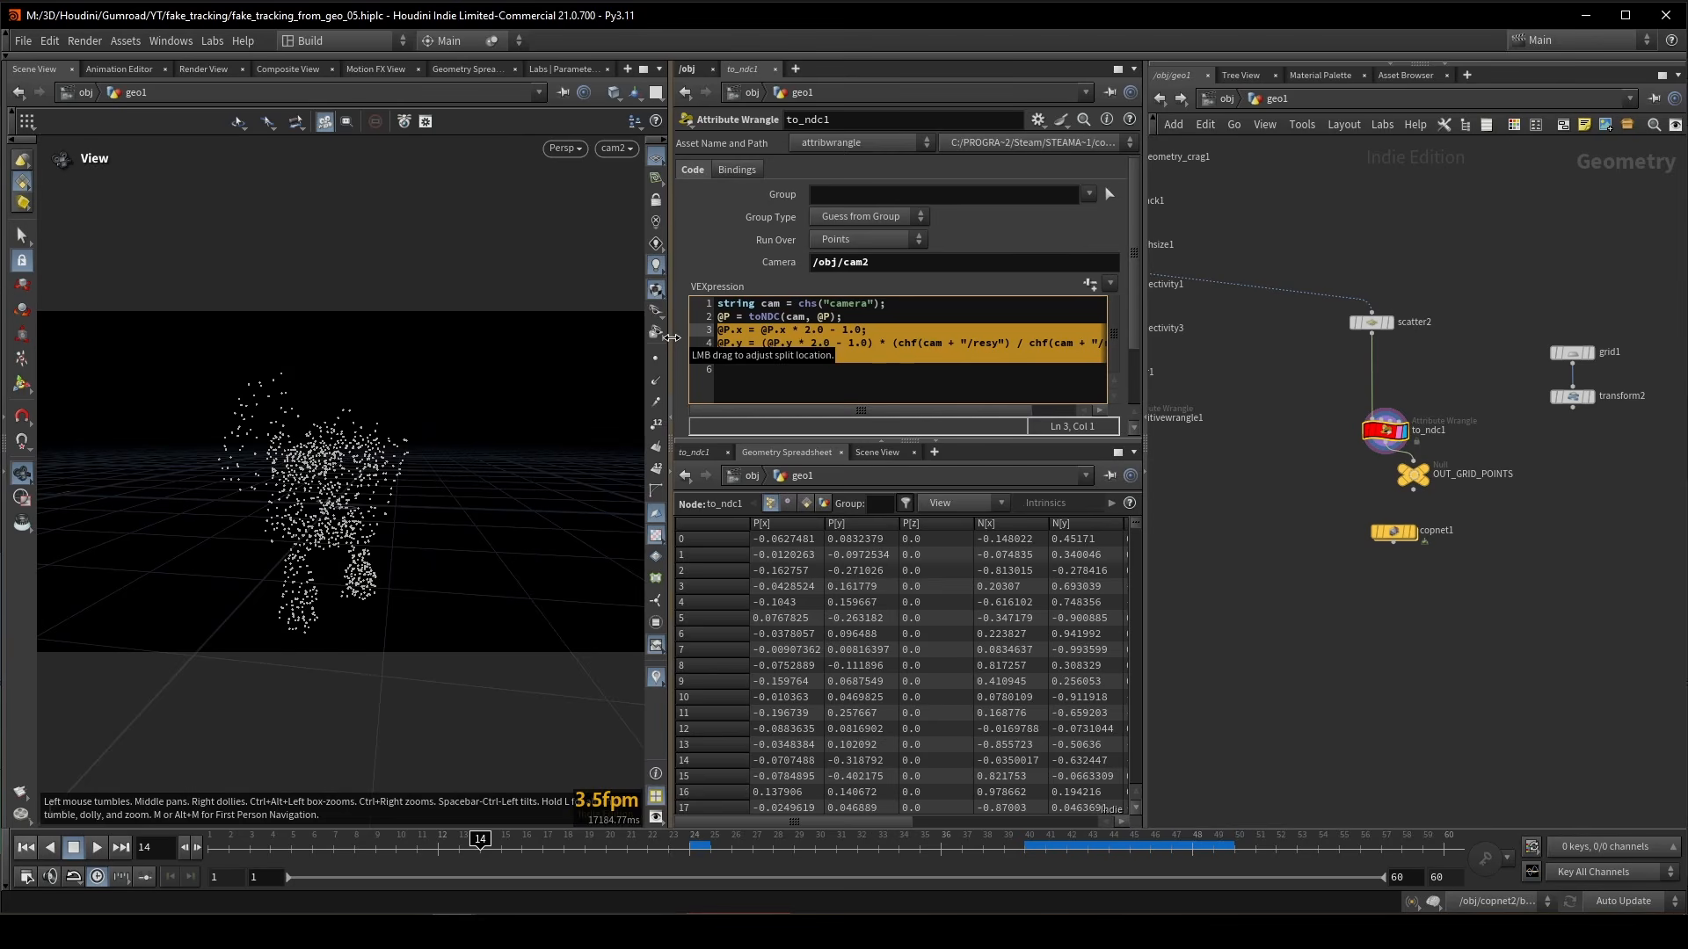
pyautogui.hotkey('ctrl', '/')
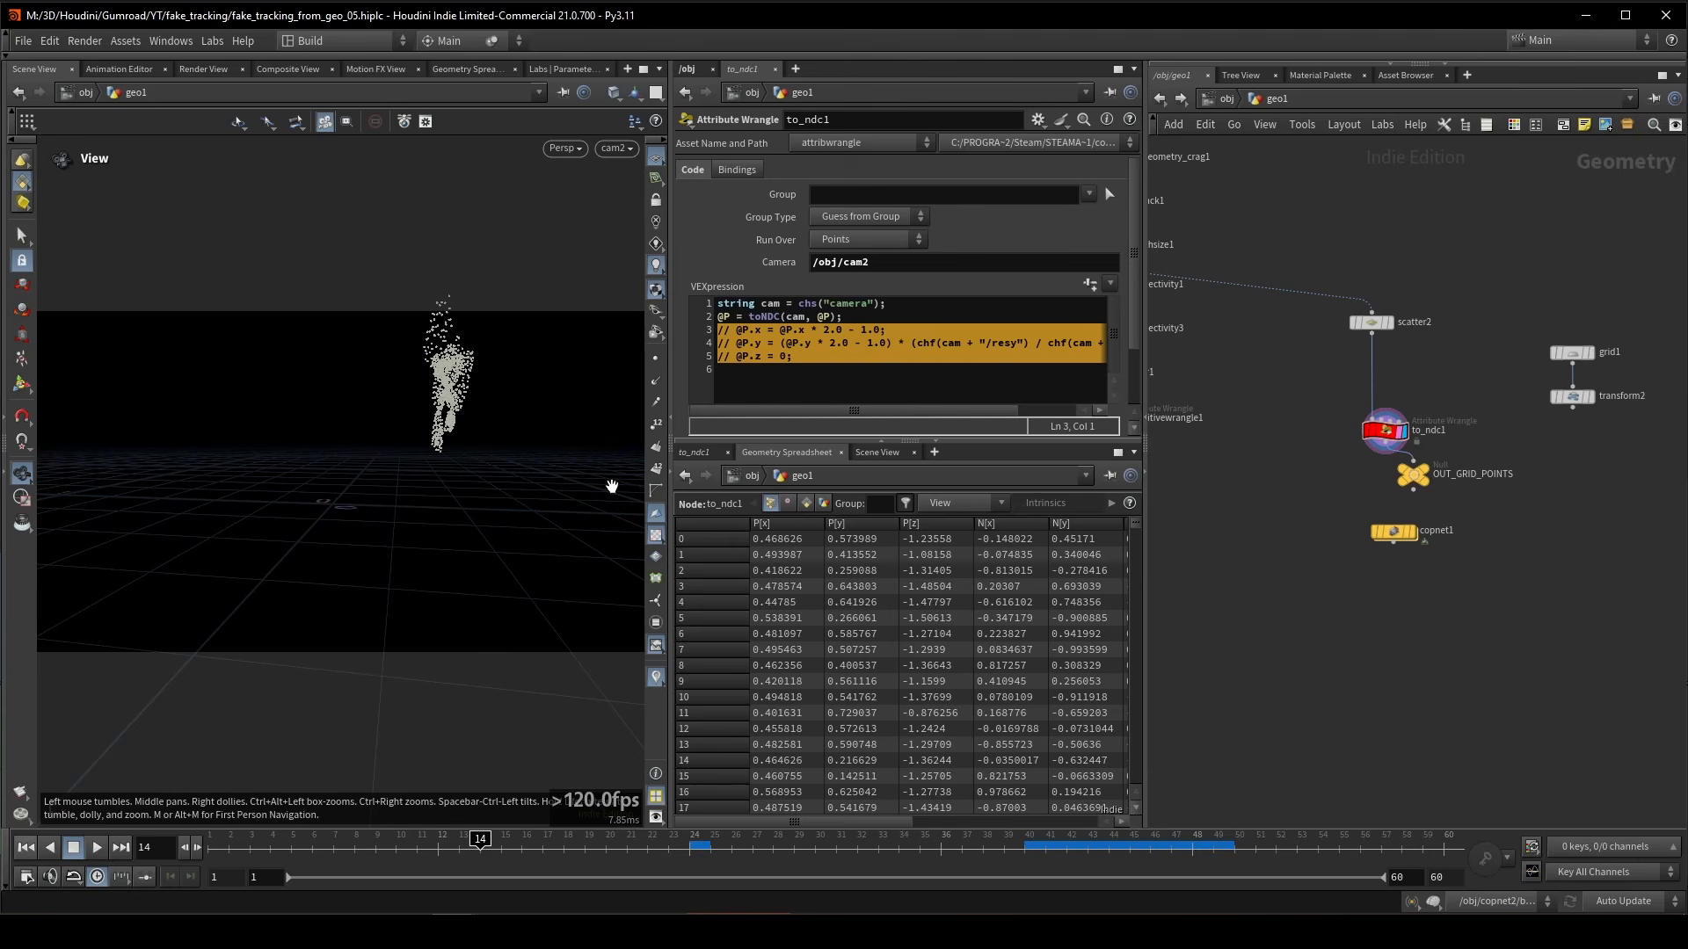
# - Uncomment the line "@P.x = @P.x * 2.0 - 1.0;" in the to_ndc1 code
pyautogui.click(923, 331)
pyautogui.hotkey('ctrl', '/')
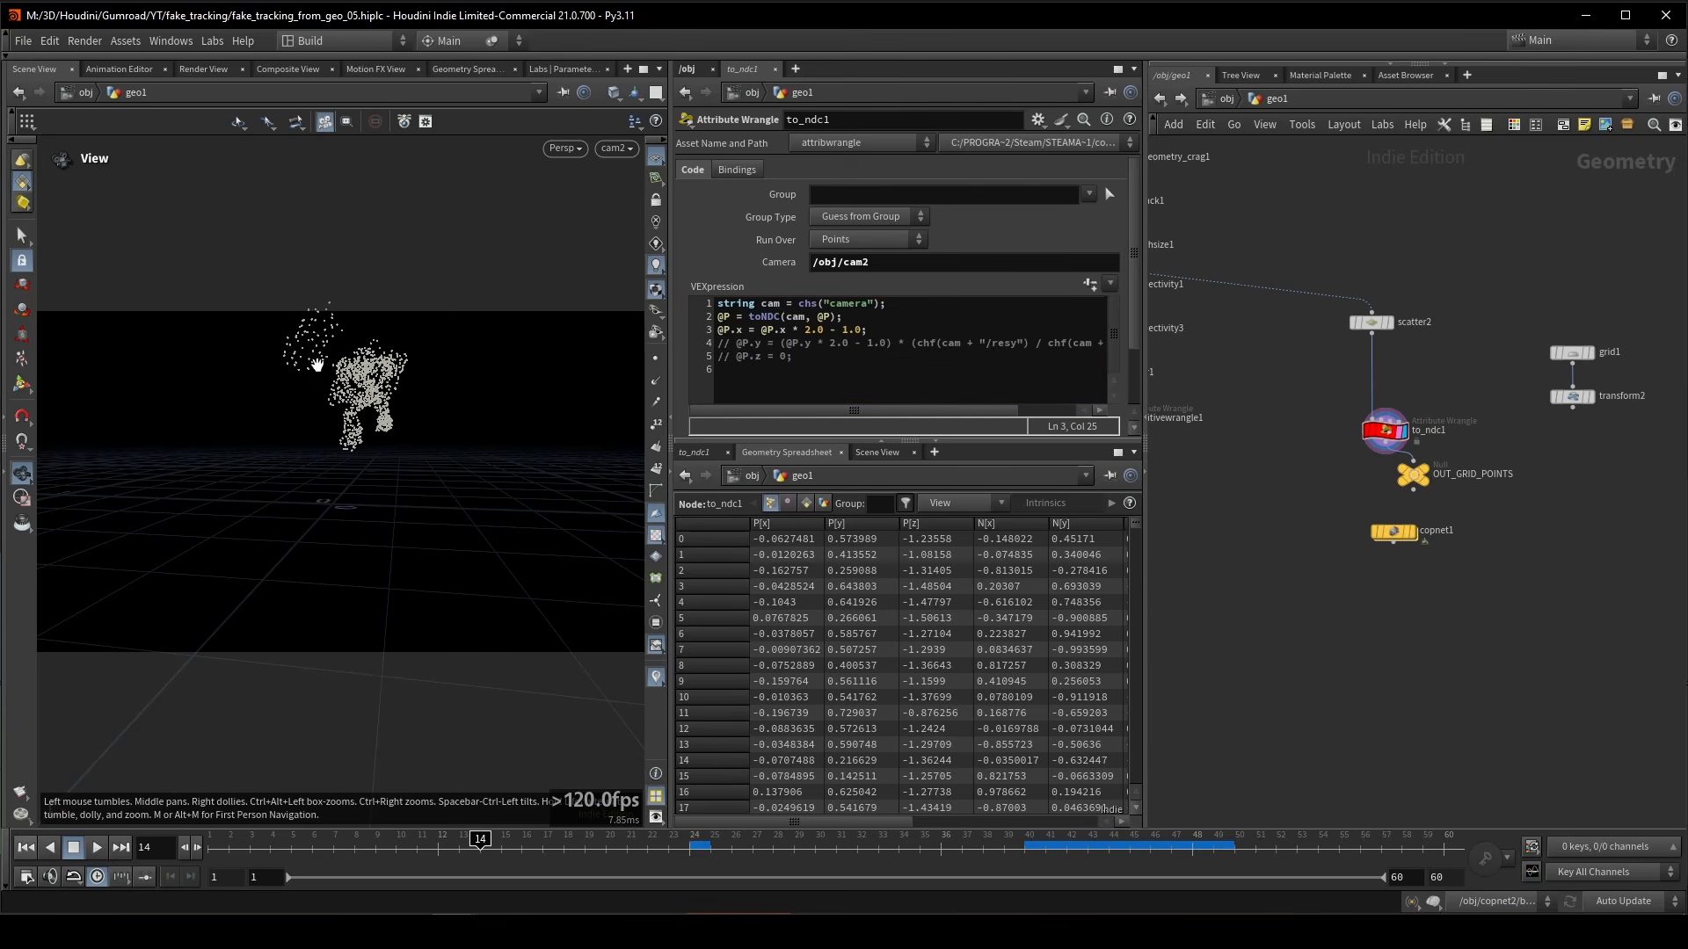
# - Uncomment the @P.y and @P.z lines in the to_ndc1 code and examine the resy/resx aspect ratio term
pyautogui.click(726, 349)
pyautogui.hotkey('ctrl', '/')
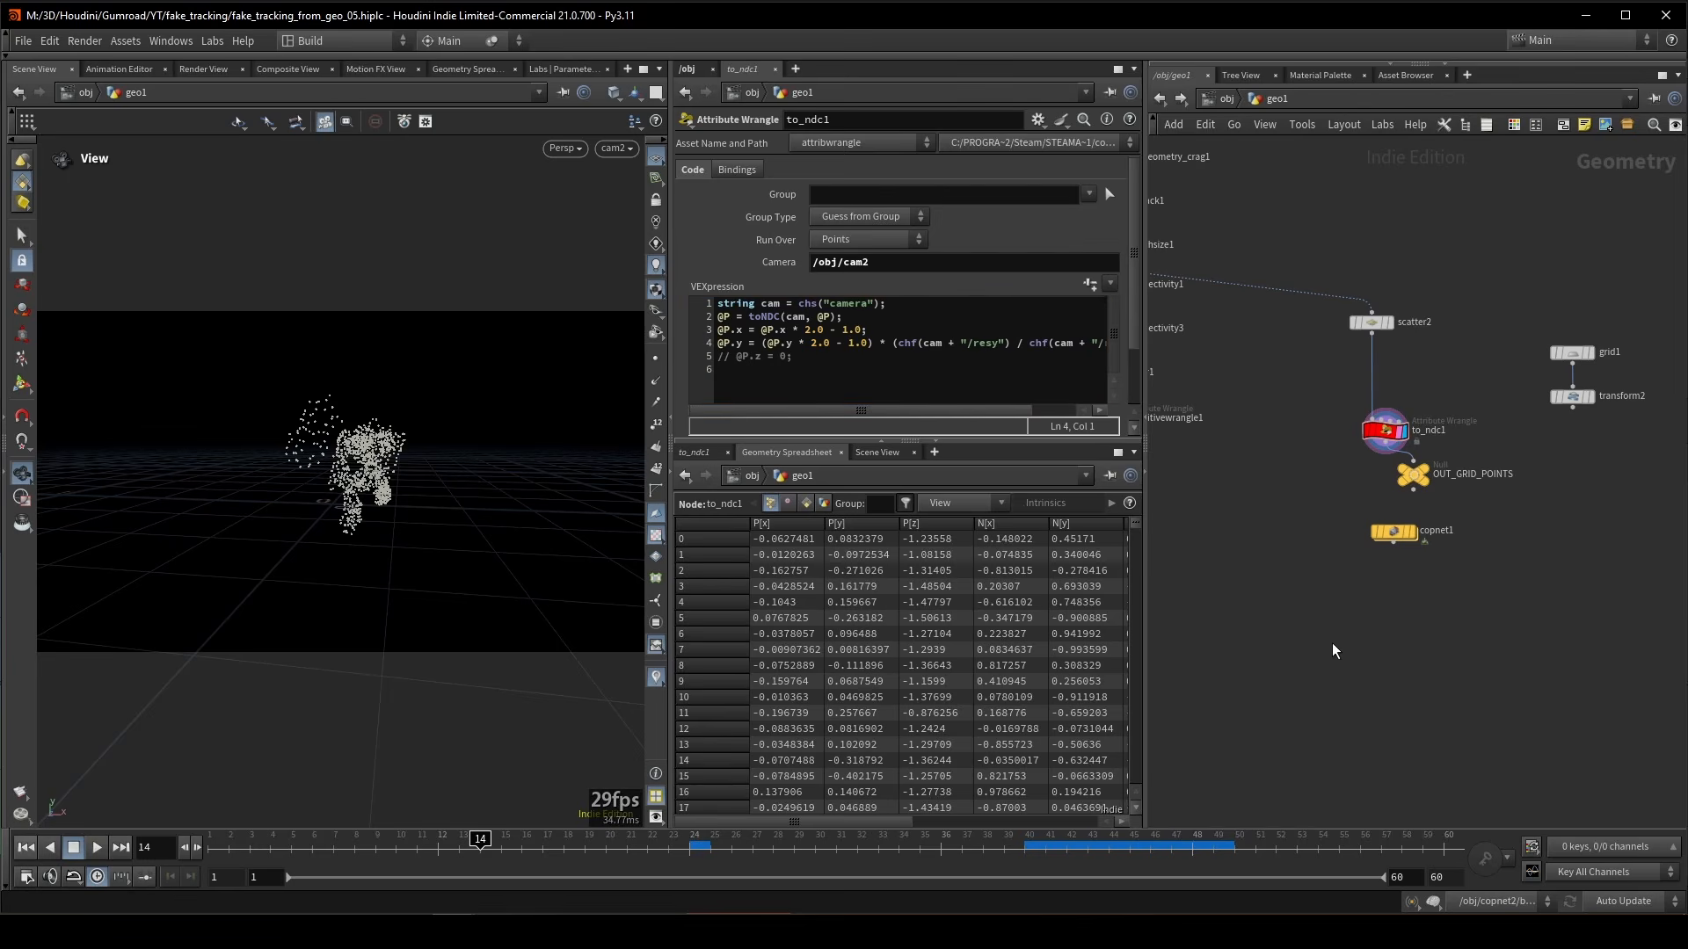
pyautogui.moveTo(941, 410); pyautogui.dragTo(989, 422)
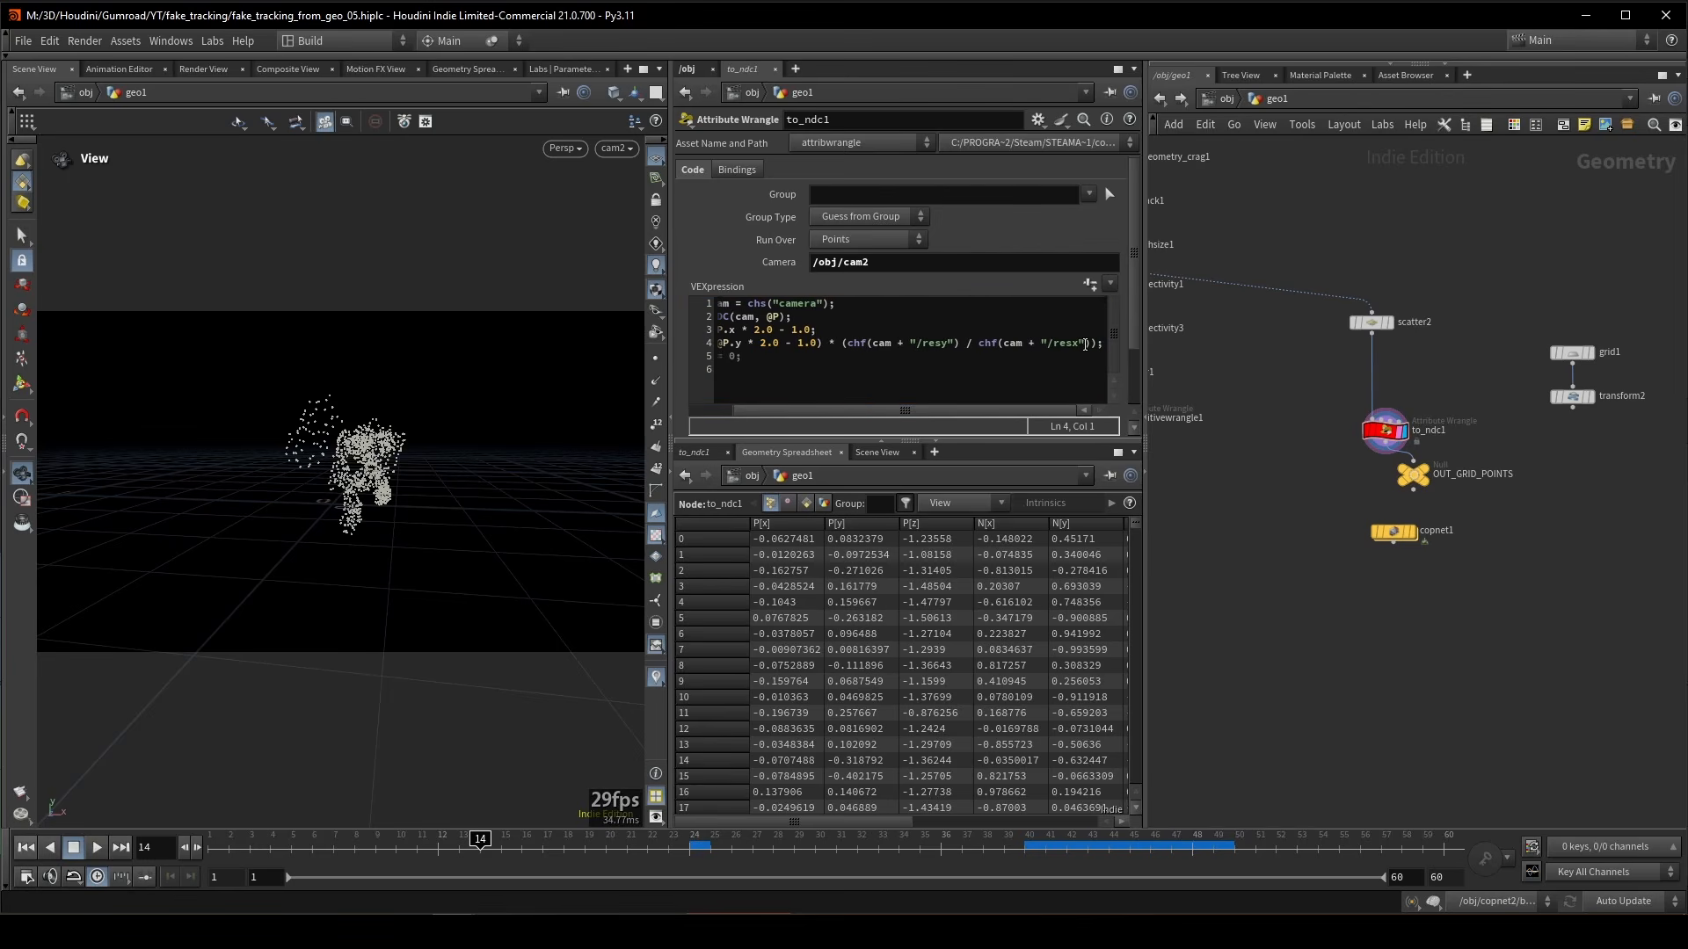
pyautogui.moveTo(1090, 344); pyautogui.dragTo(844, 344)
pyautogui.moveTo(877, 409); pyautogui.dragTo(670, 356)
pyautogui.click(1332, 615)
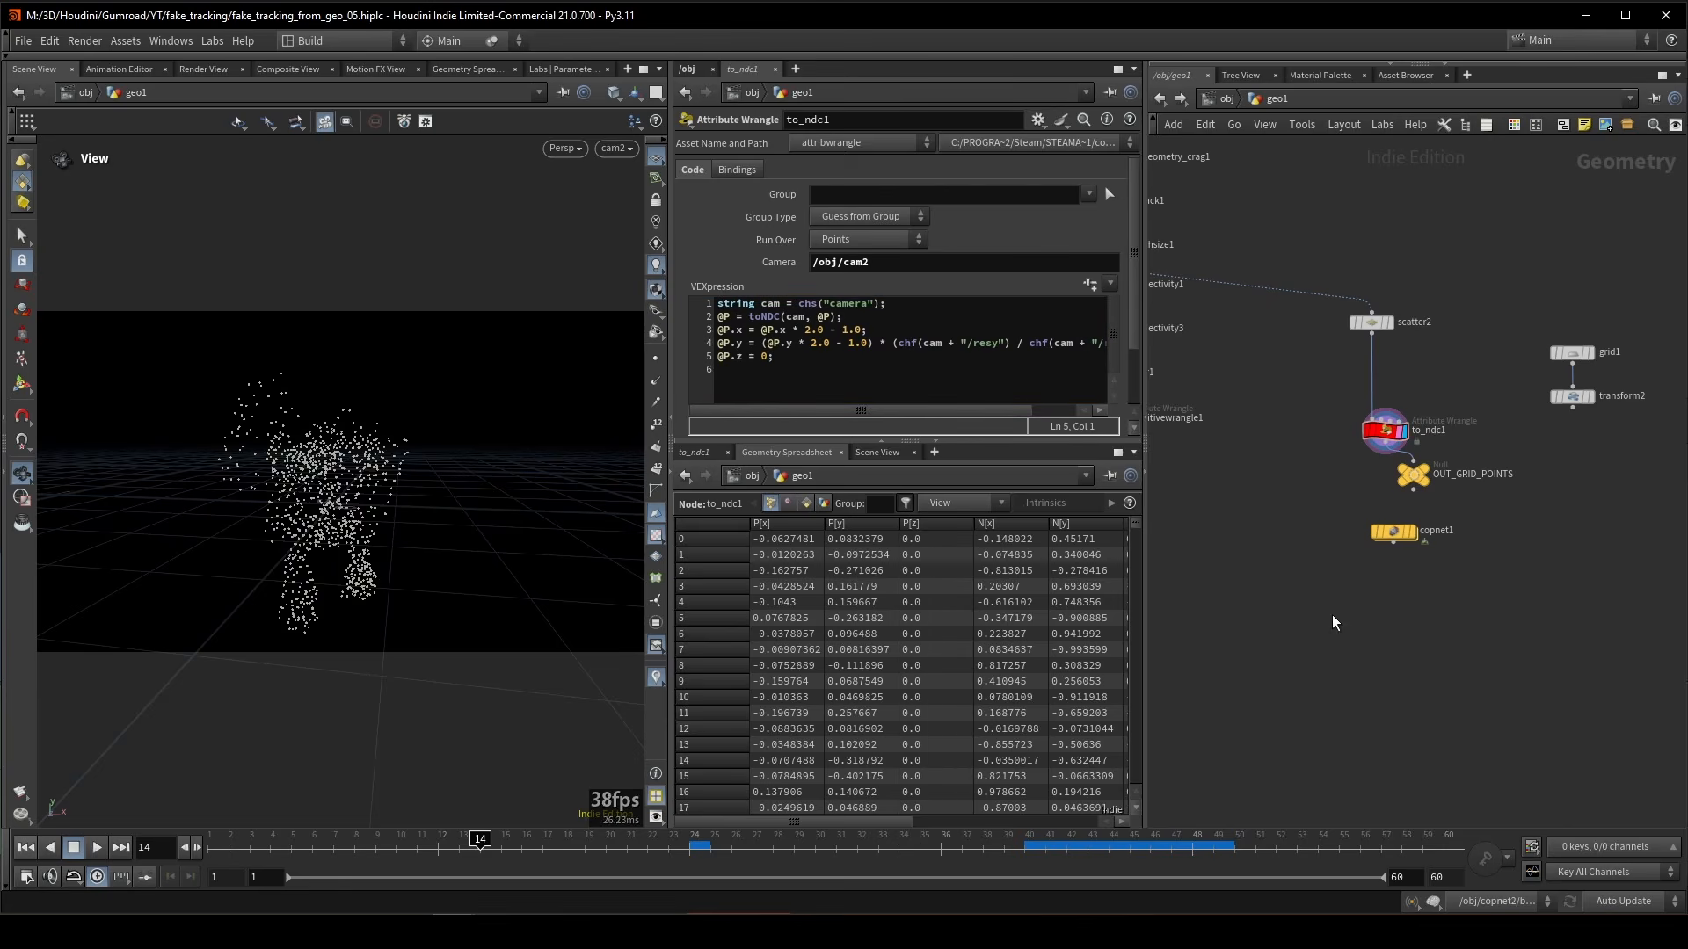
# - Orbit the locked cam2 view around the scattered points and compare them with the stamppoint1 image
pyautogui.moveTo(464, 527); pyautogui.dragTo(486, 569)
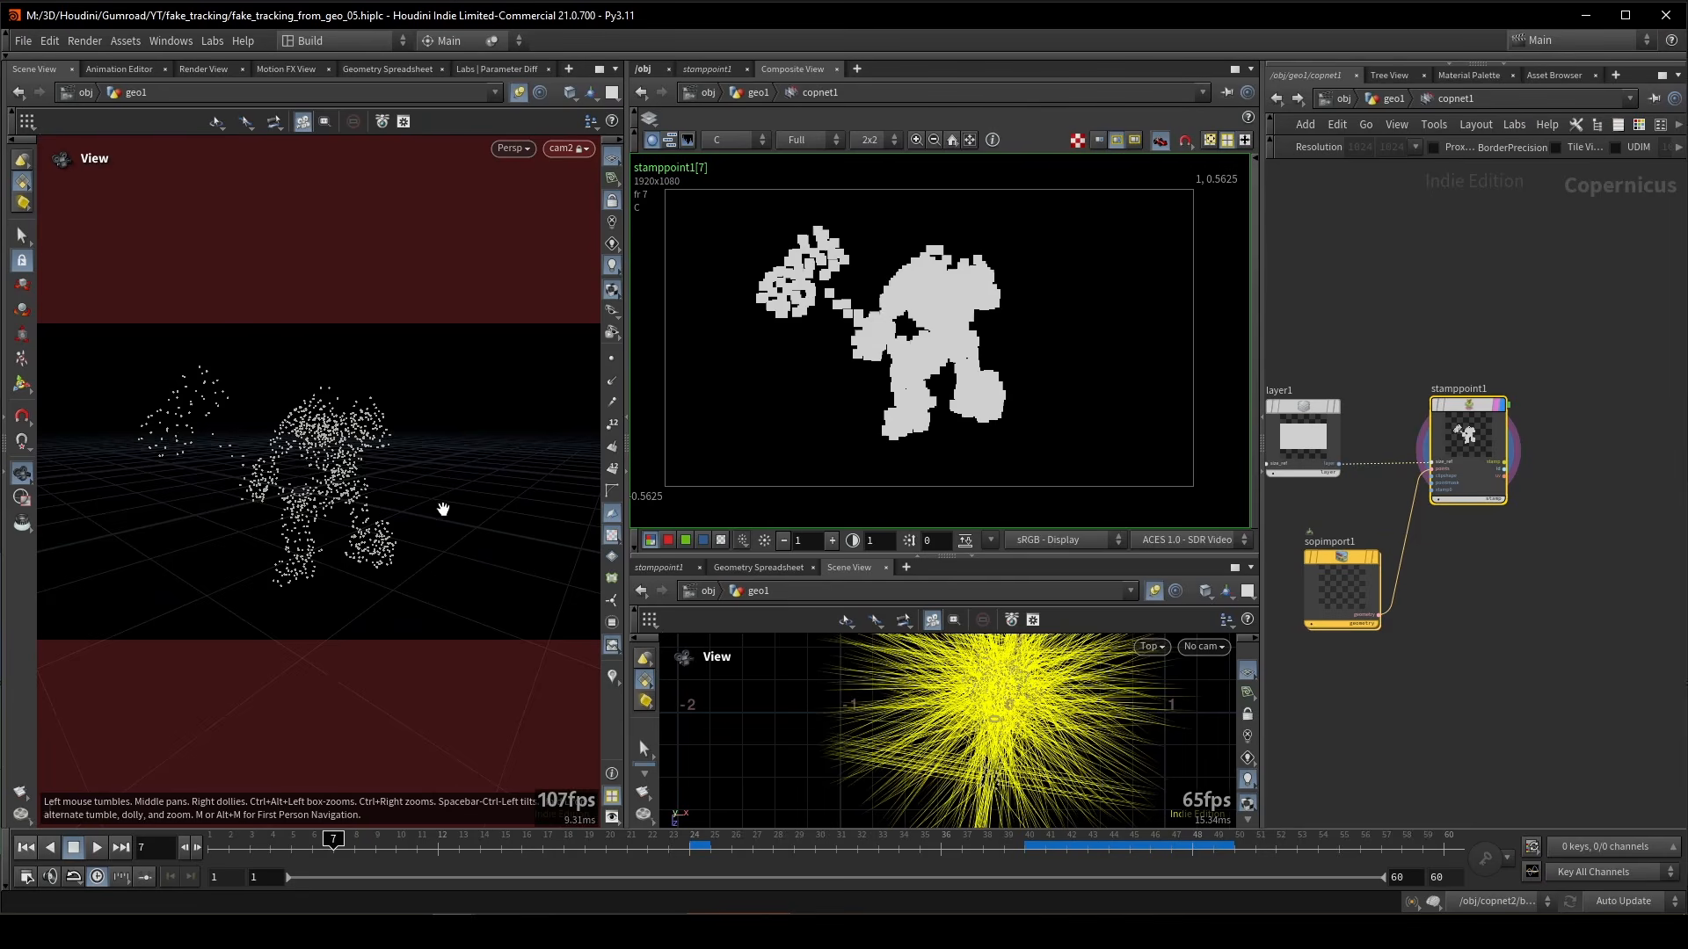
pyautogui.moveTo(376, 515); pyautogui.dragTo(260, 458)
pyautogui.scroll(3, 1477, 444)
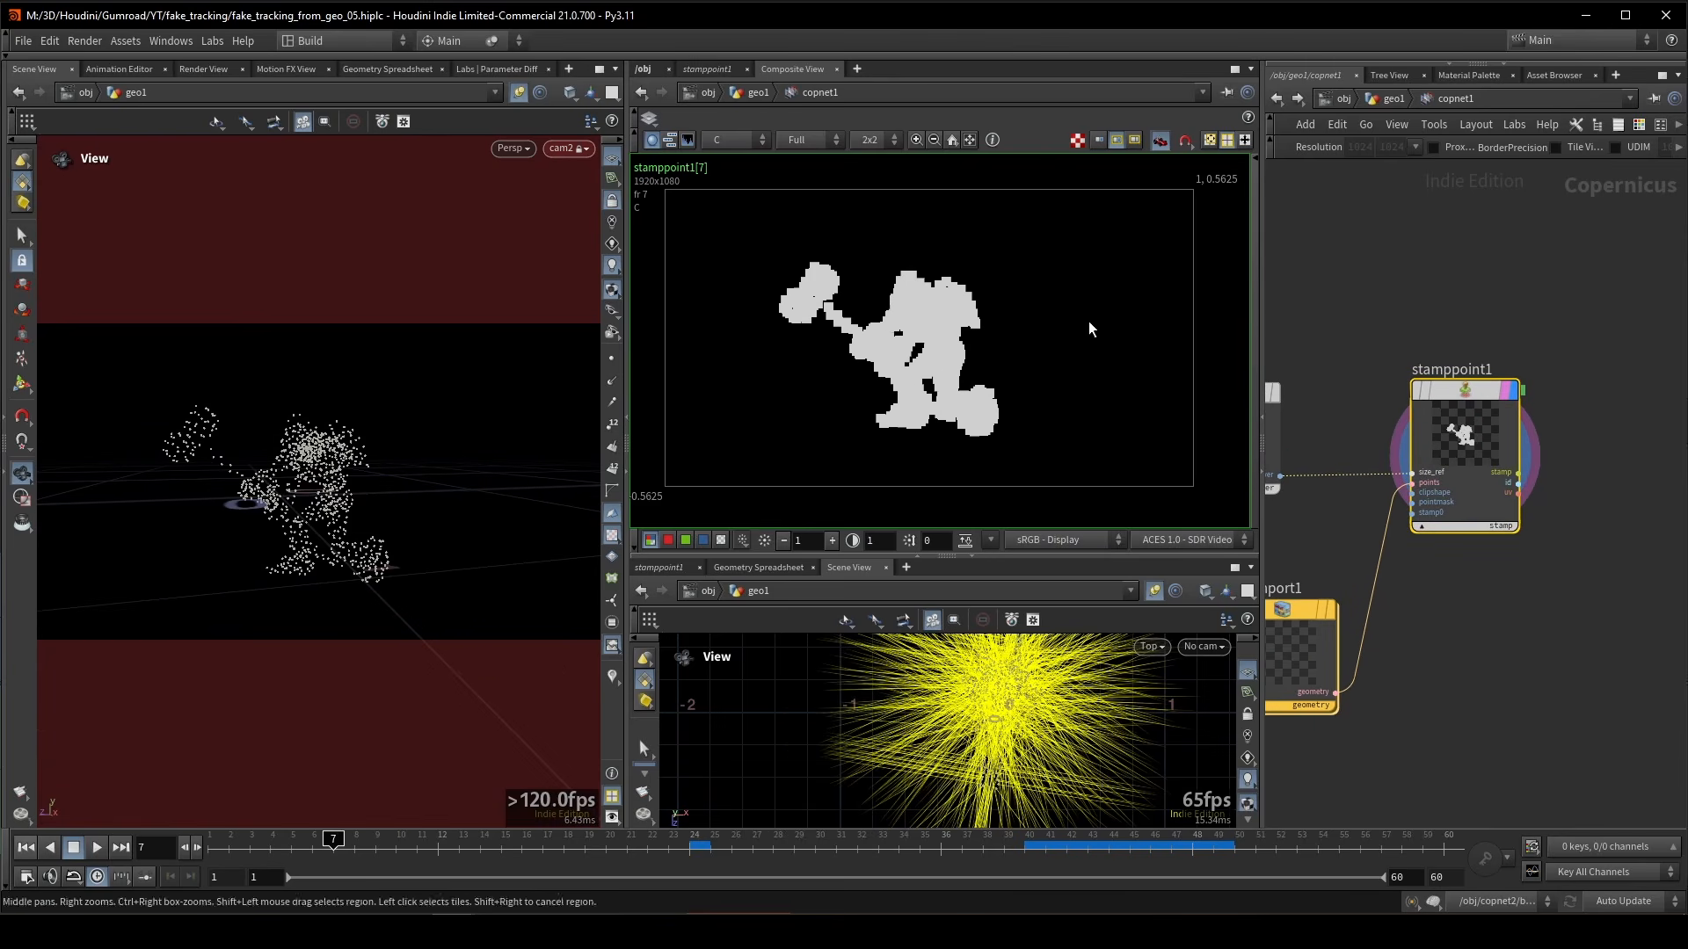
pyautogui.moveTo(293, 539); pyautogui.dragTo(246, 538)
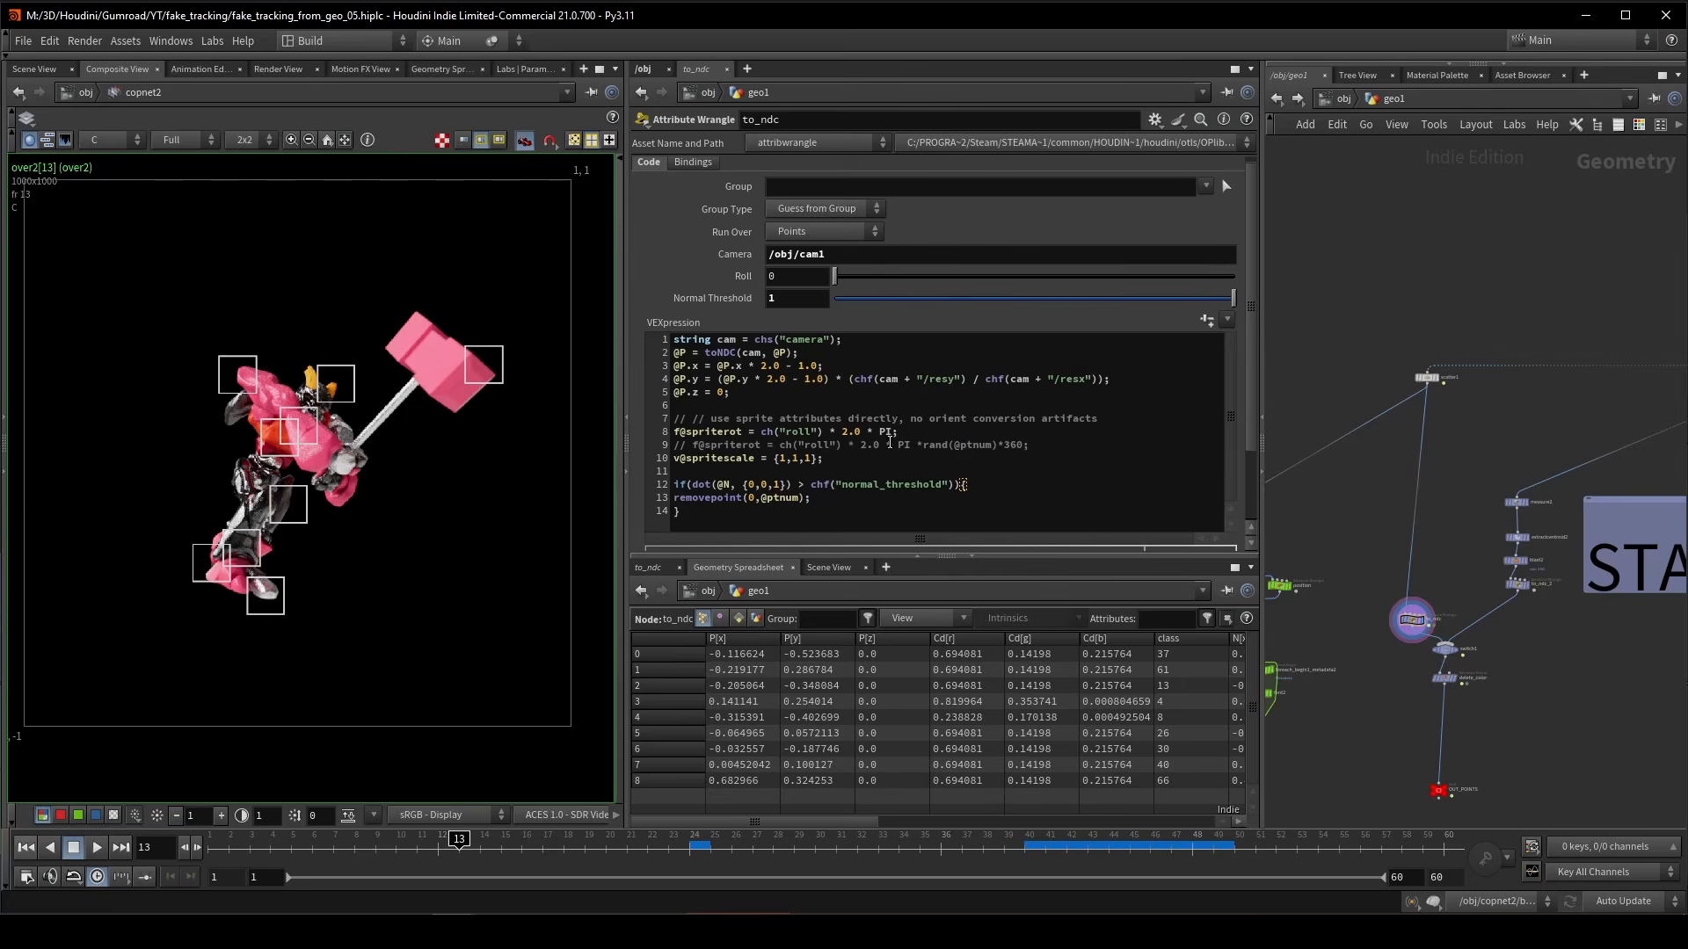
# - Try a Roll of 53 and a first v@spritescale component of 10 in to_ndc, restoring them to 0 and 1
pyautogui.moveTo(744, 431); pyautogui.dragTo(648, 428)
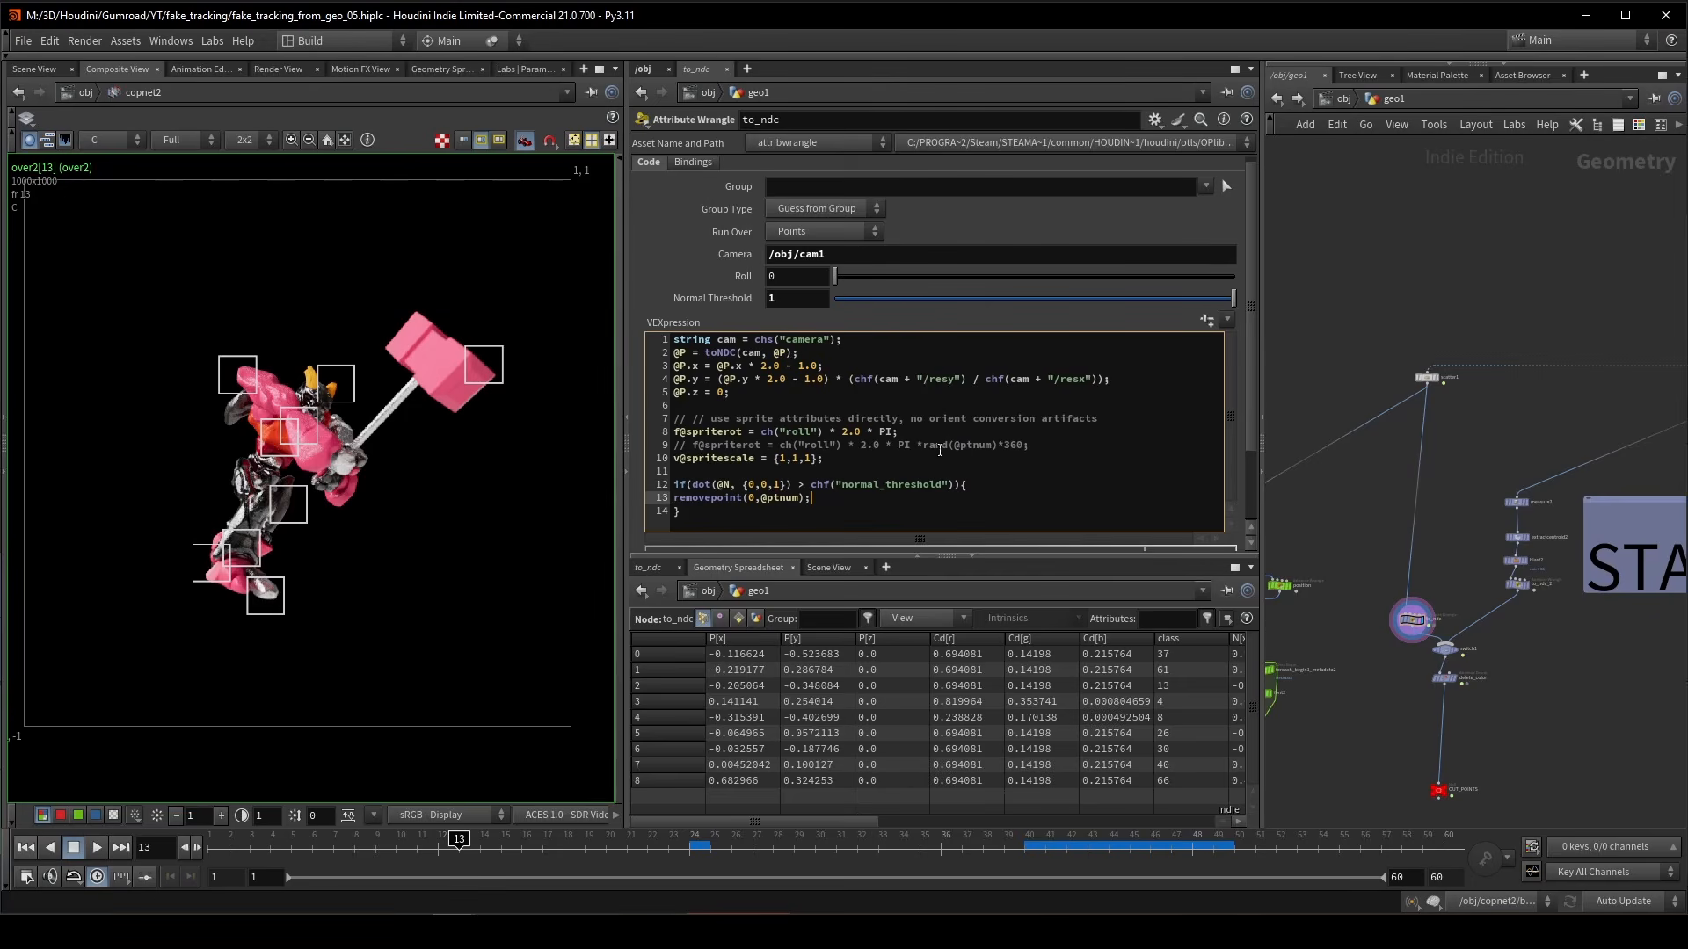
pyautogui.moveTo(835, 277); pyautogui.dragTo(1009, 294)
pyautogui.doubleClick(791, 276)
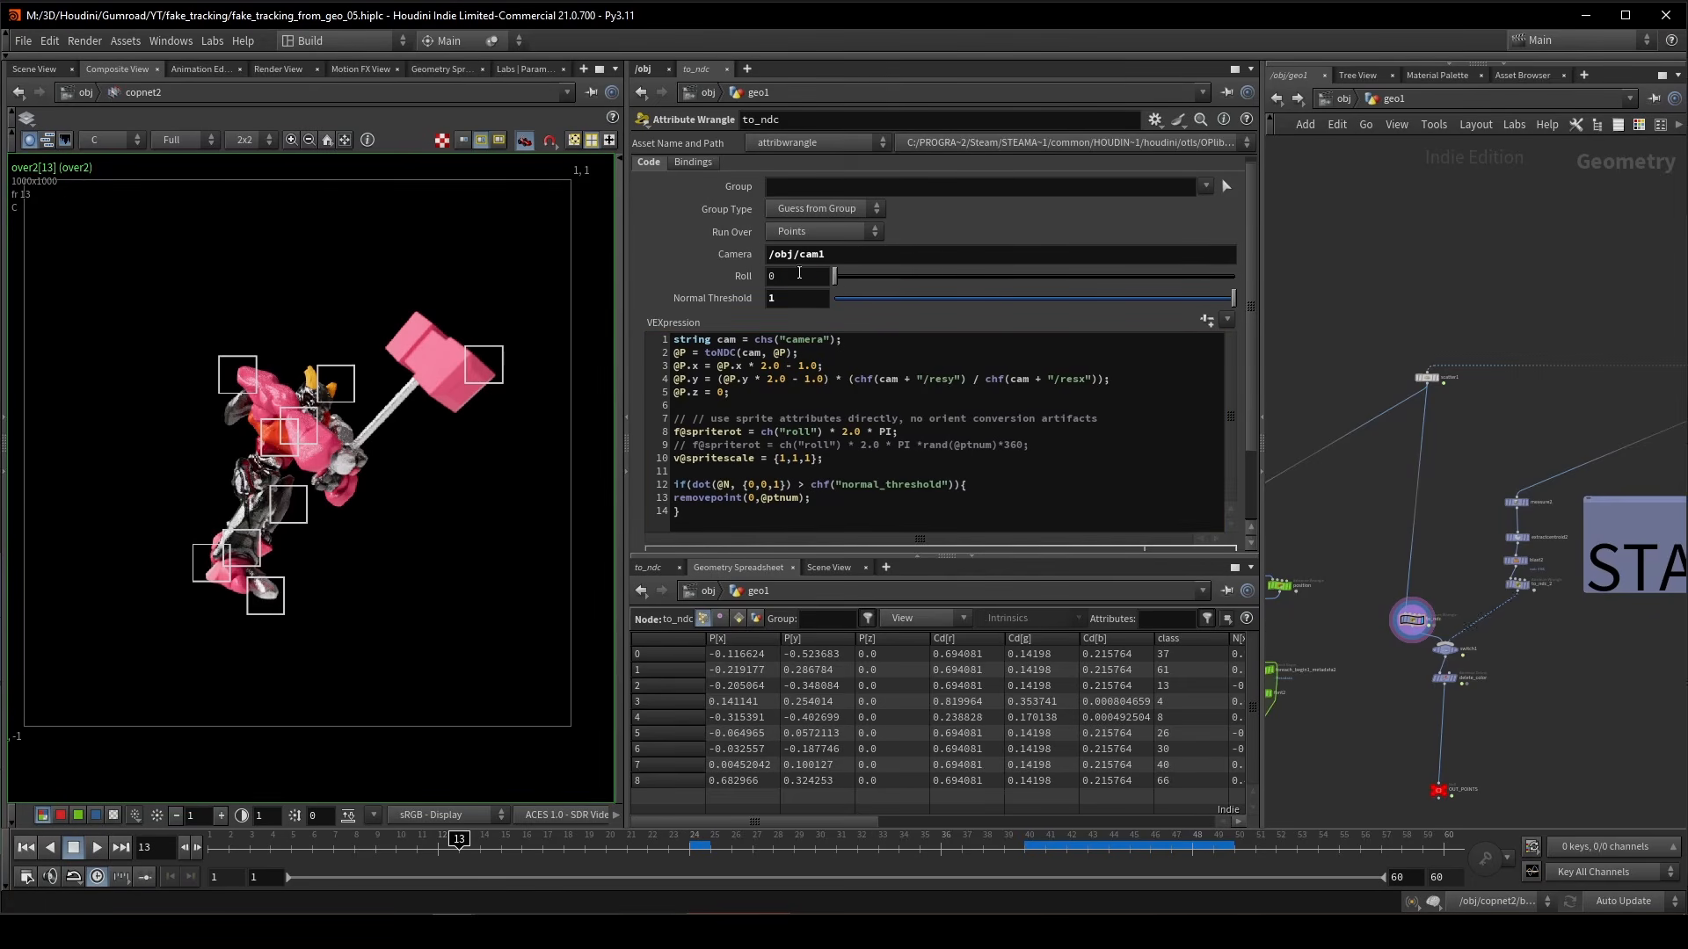
pyautogui.write('53')
pyautogui.press('Return')
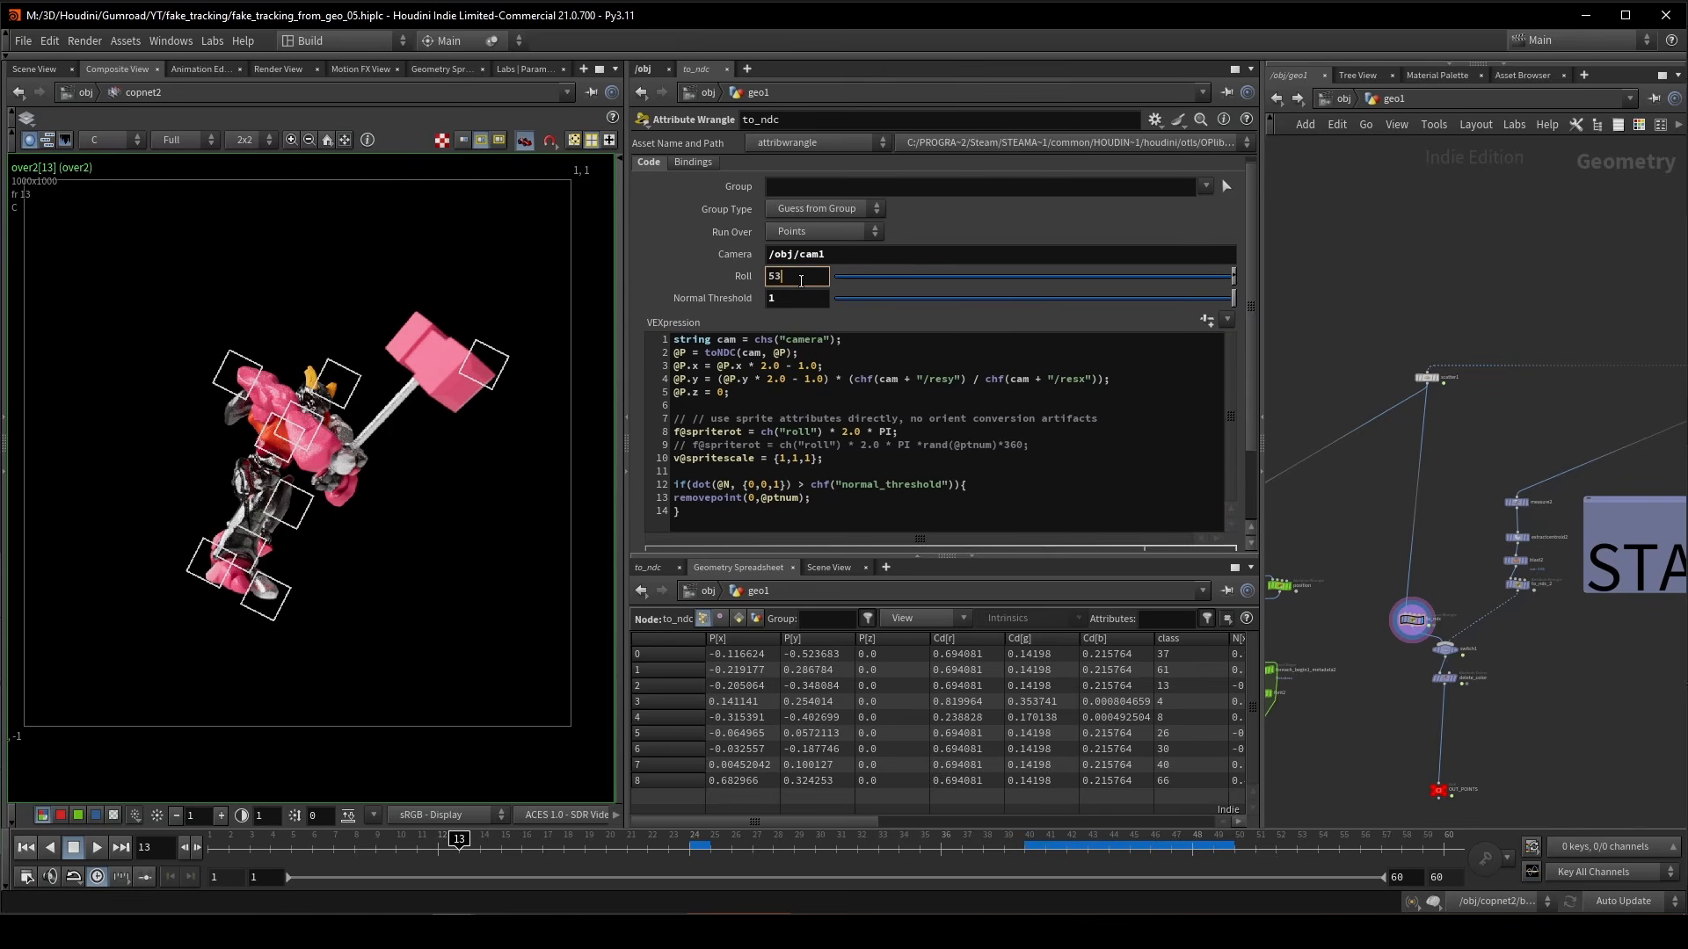
pyautogui.write('0')
pyautogui.press('Return')
pyautogui.click(782, 460)
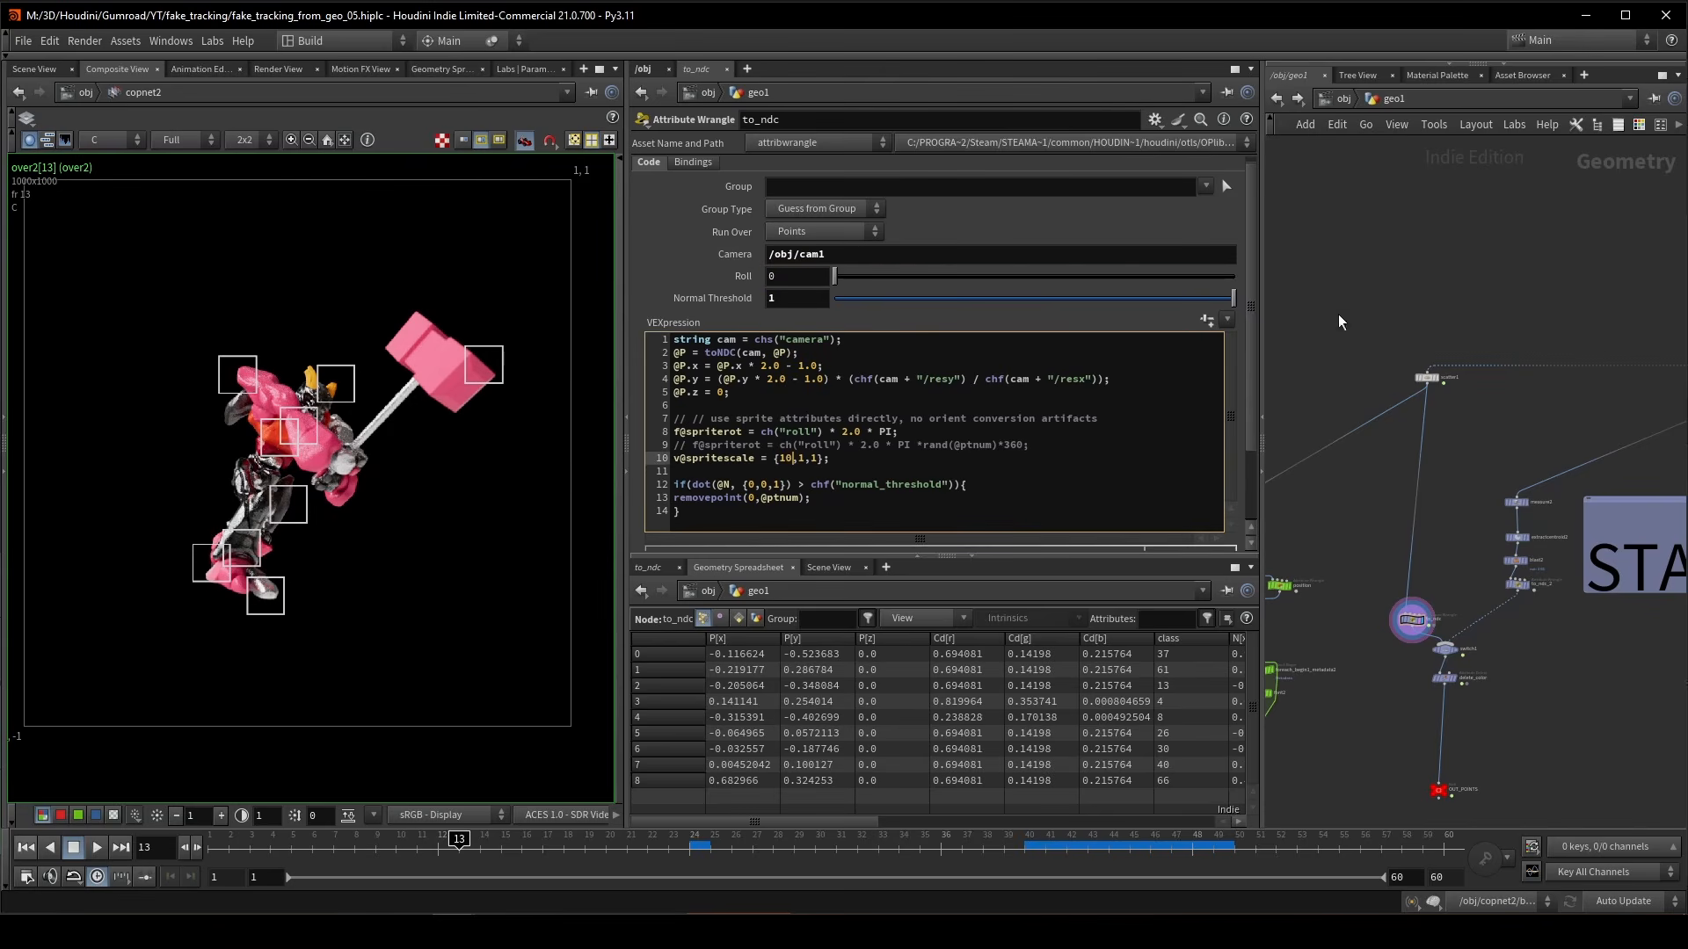
pyautogui.click(789, 458)
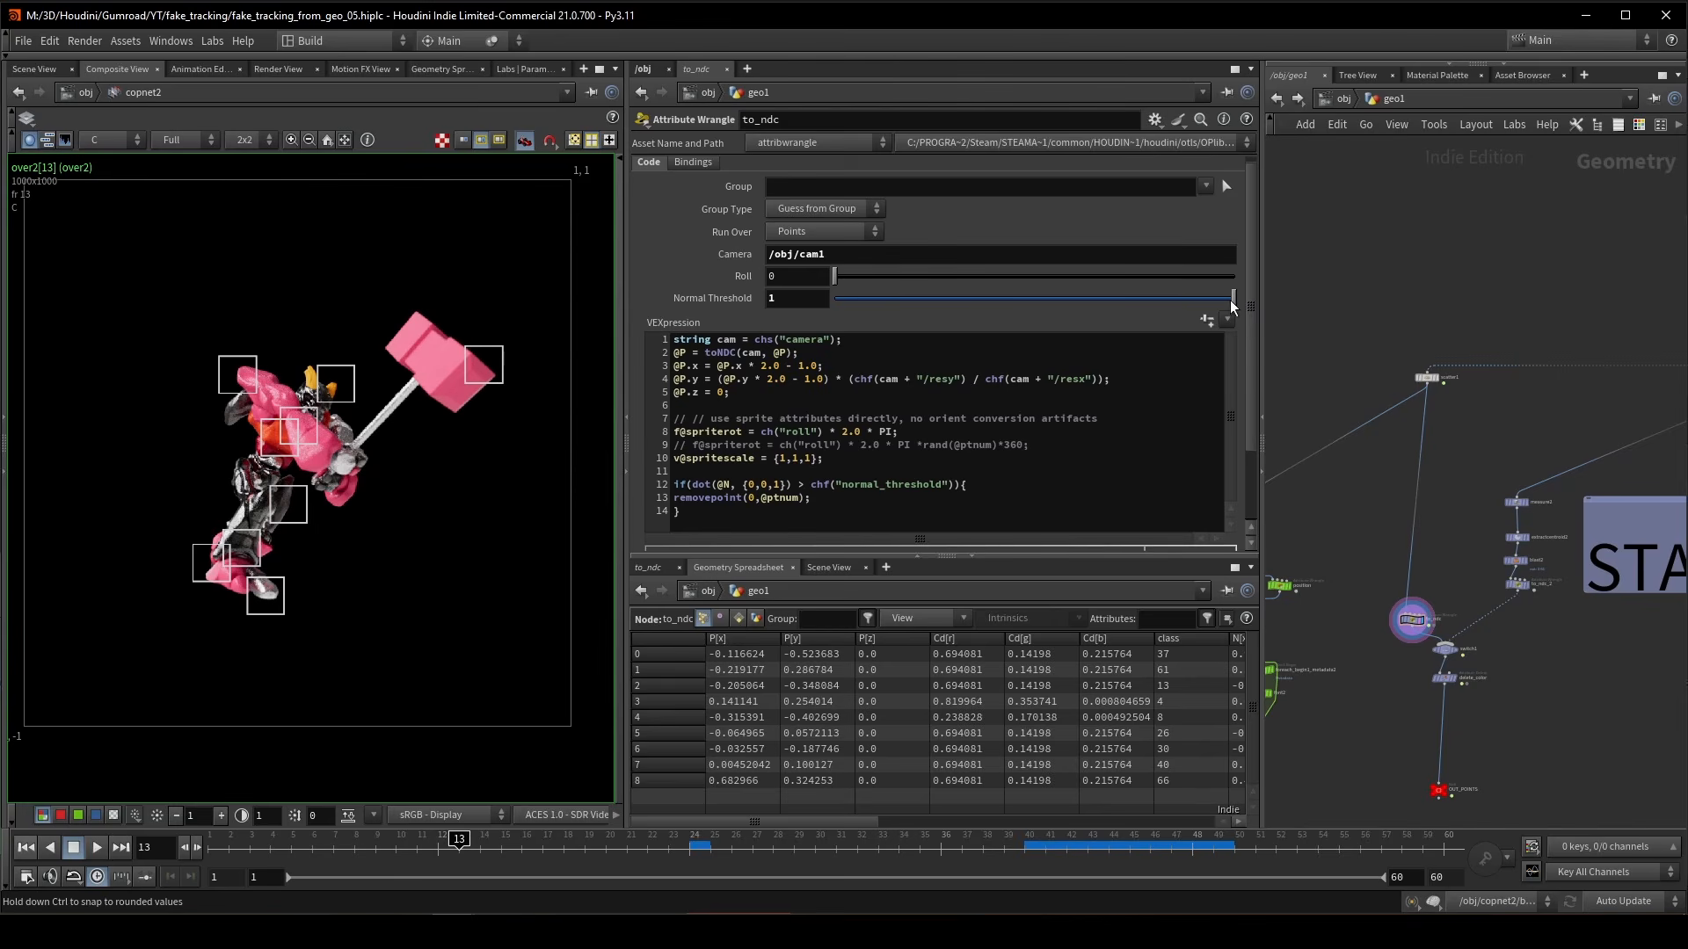
# - Lower to_ndc's Normal Threshold to 0, compare the point normals in the scene view, and return the threshold to 1
pyautogui.moveTo(1235, 302); pyautogui.dragTo(760, 307)
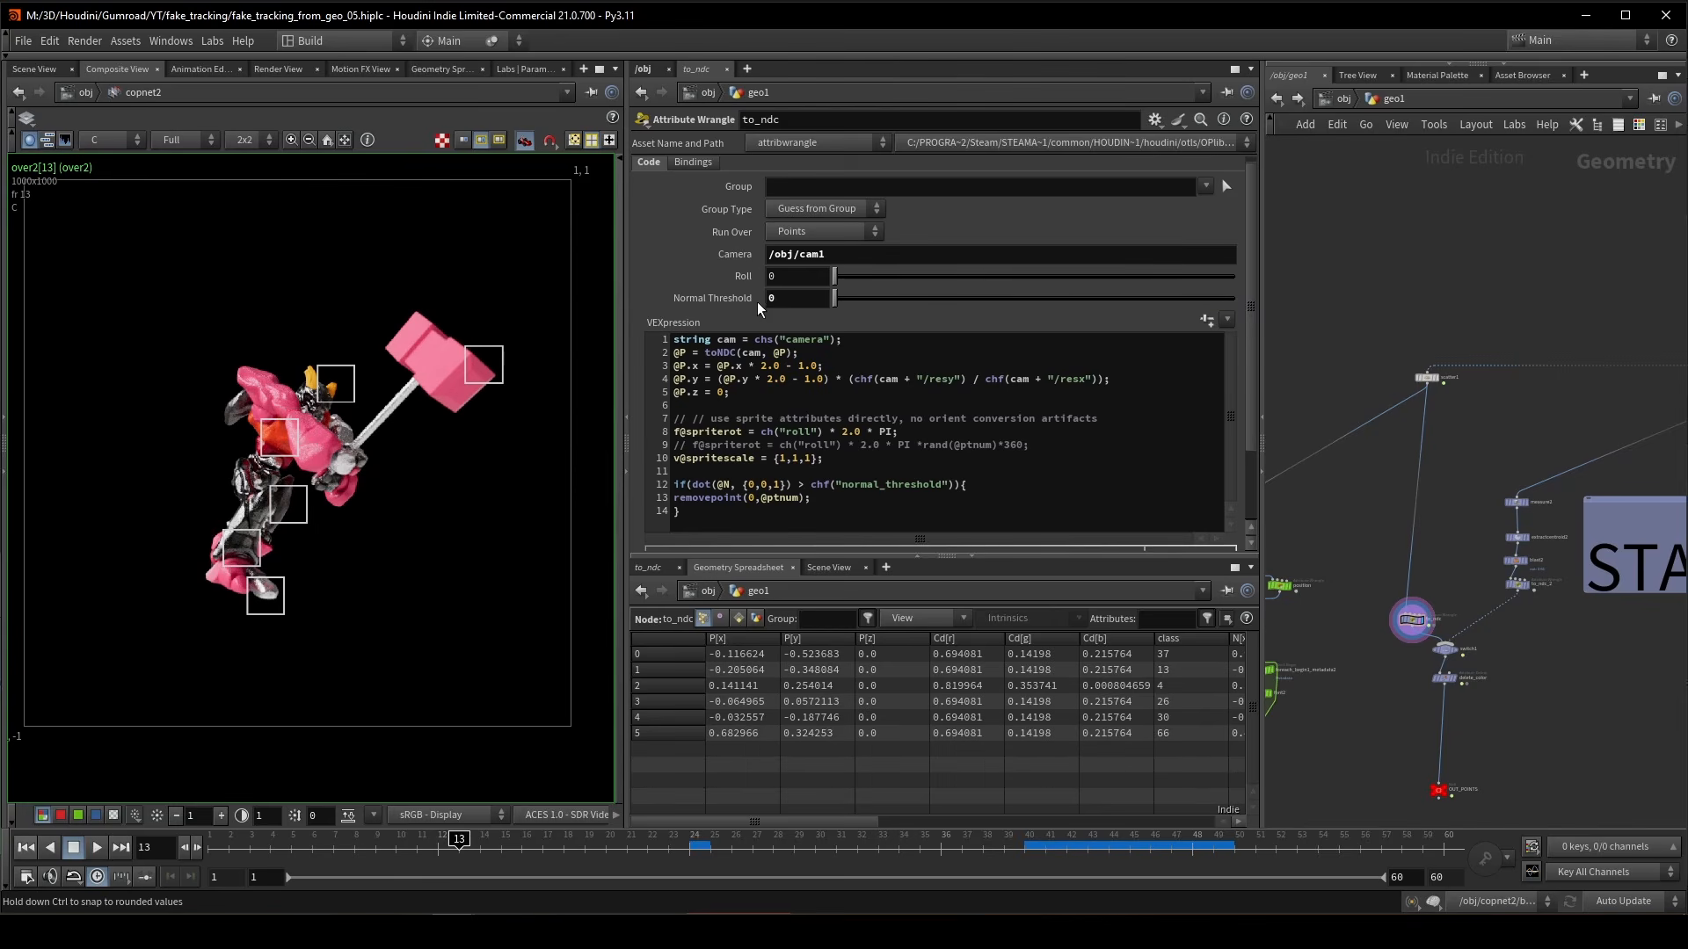
pyautogui.moveTo(884, 308)
pyautogui.mouseDown()
pyautogui.moveTo(1277, 329)
pyautogui.moveTo(850, 316)
pyautogui.mouseUp()
pyautogui.moveTo(743, 315)
pyautogui.mouseDown()
pyautogui.moveTo(1248, 308)
pyautogui.moveTo(730, 332)
pyautogui.mouseUp()
pyautogui.click(29, 69)
pyautogui.moveTo(158, 264); pyautogui.dragTo(252, 467)
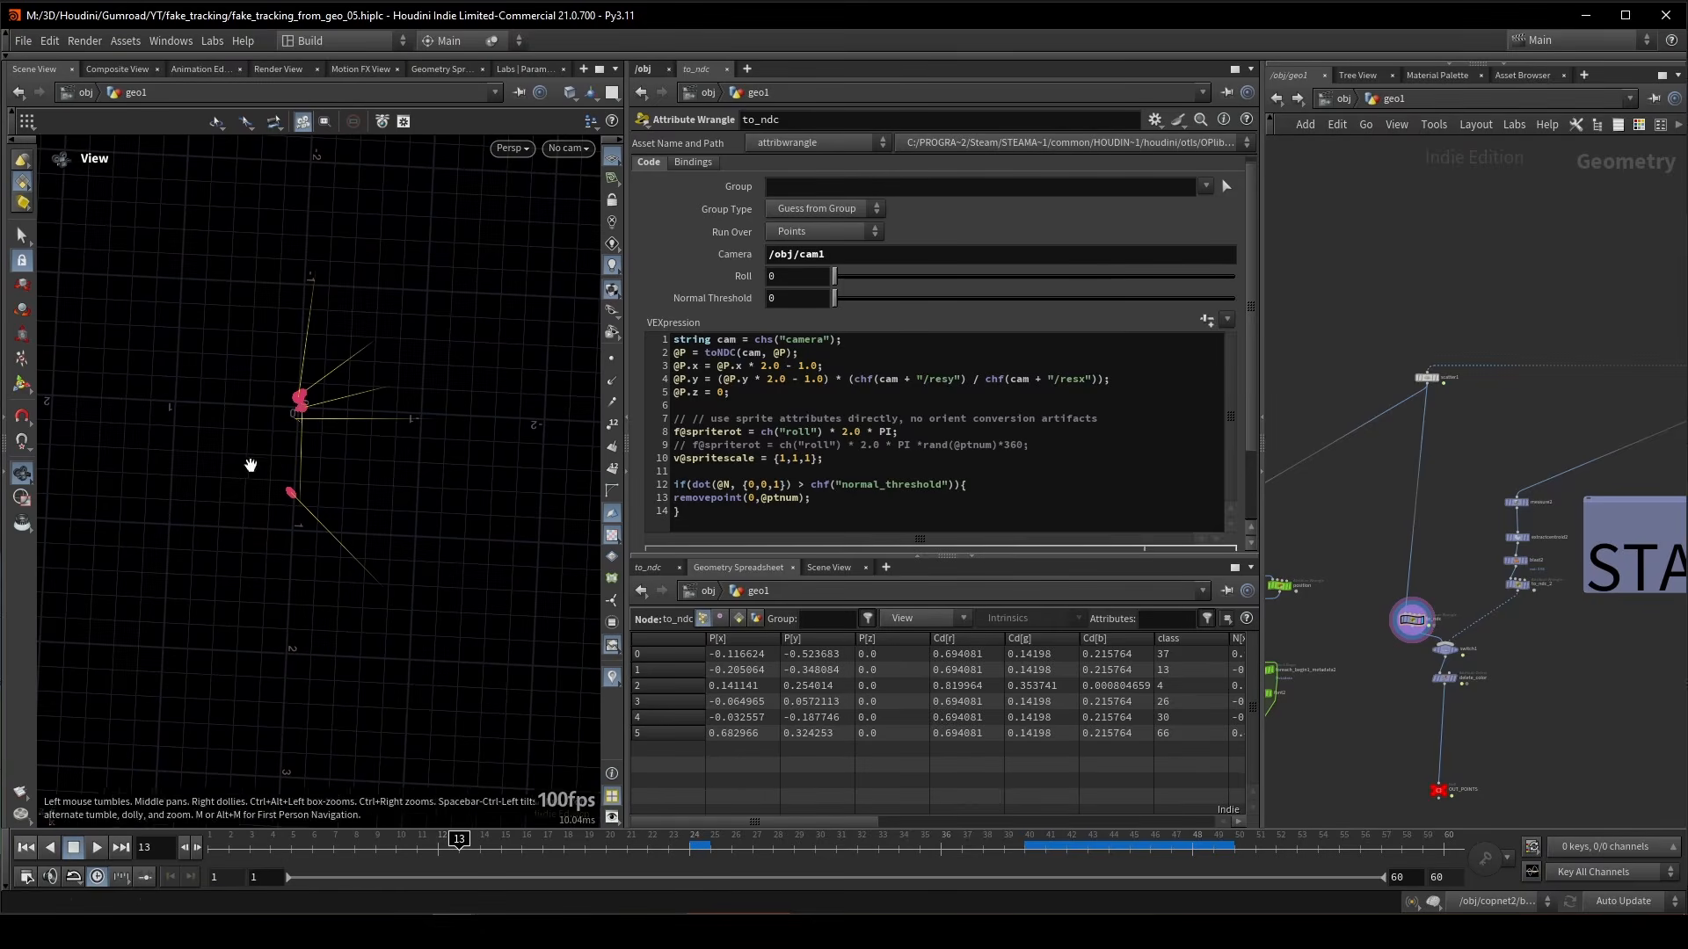
pyautogui.moveTo(852, 313); pyautogui.dragTo(1244, 303)
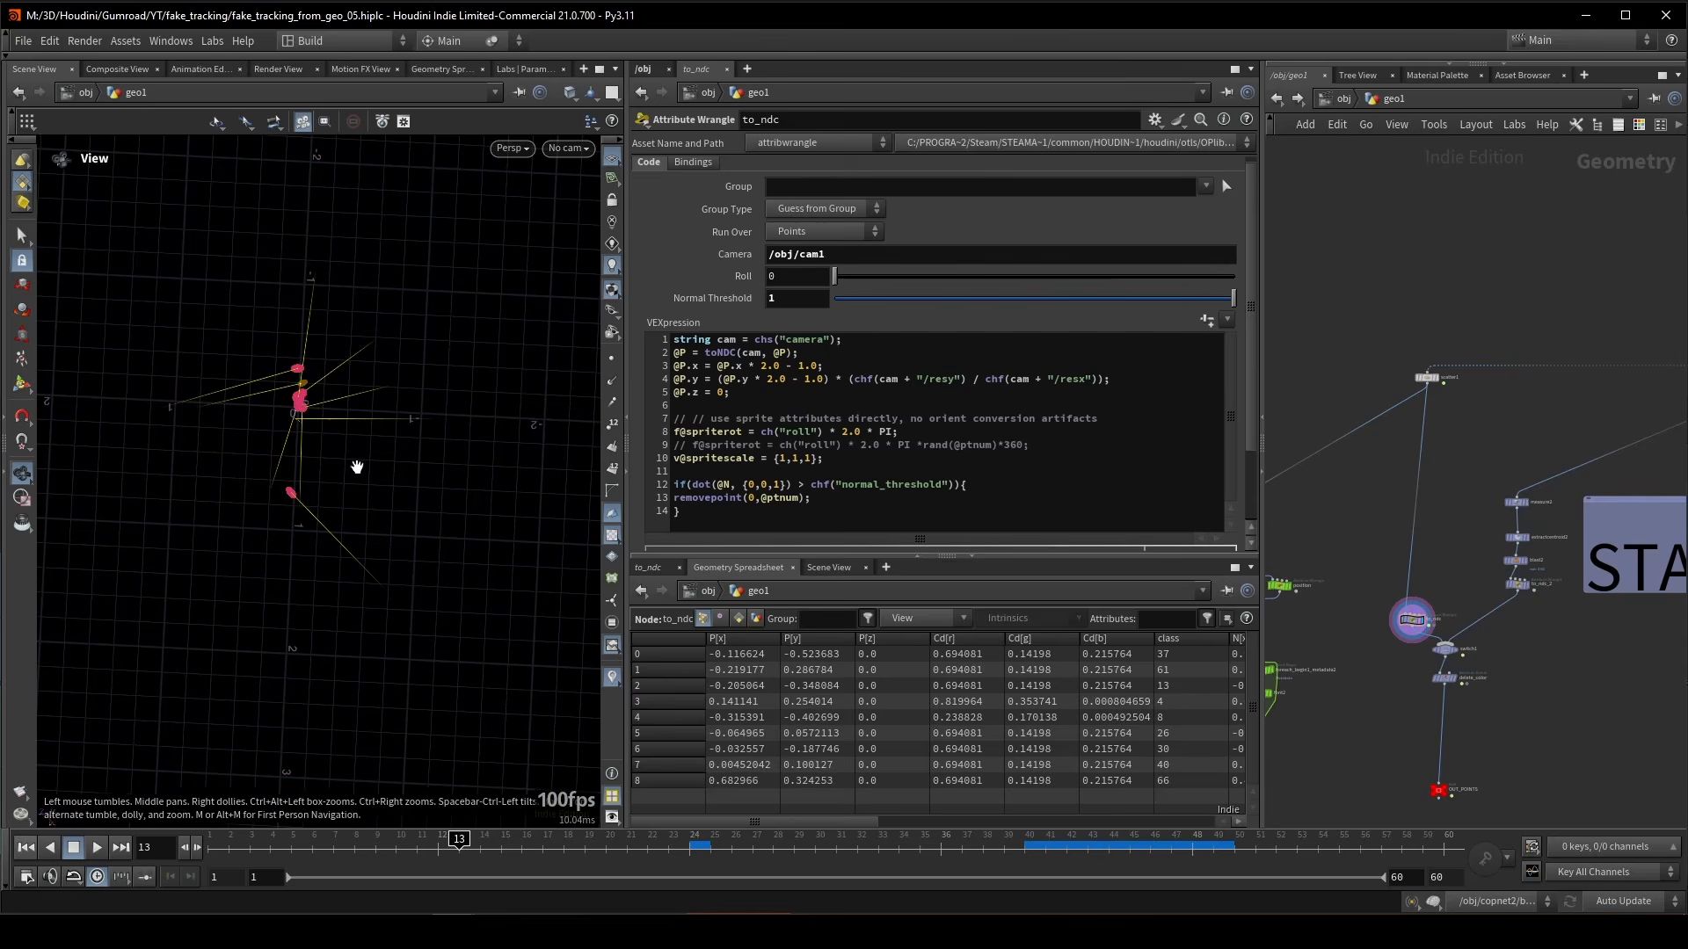
pyautogui.moveTo(356, 466); pyautogui.dragTo(308, 486)
pyautogui.moveTo(1076, 298); pyautogui.dragTo(1236, 301)
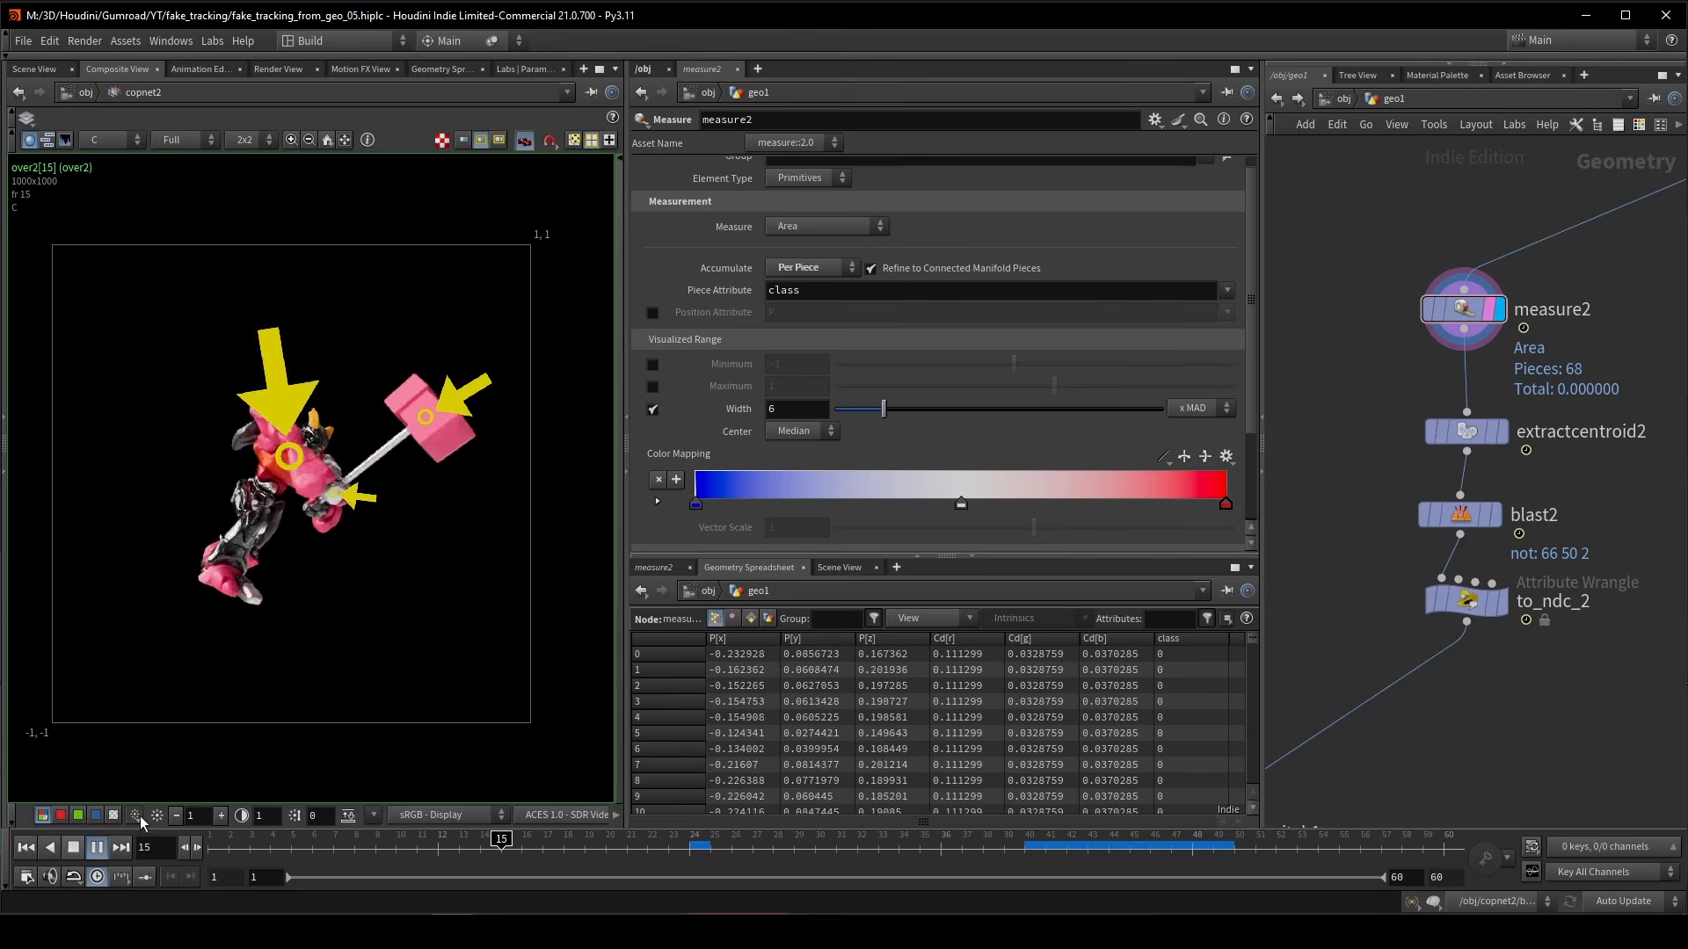
# - Stop playback and examine measure2's per-piece area measurement, class piece attribute and area output in the scene view
pyautogui.click(73, 849)
pyautogui.click(35, 69)
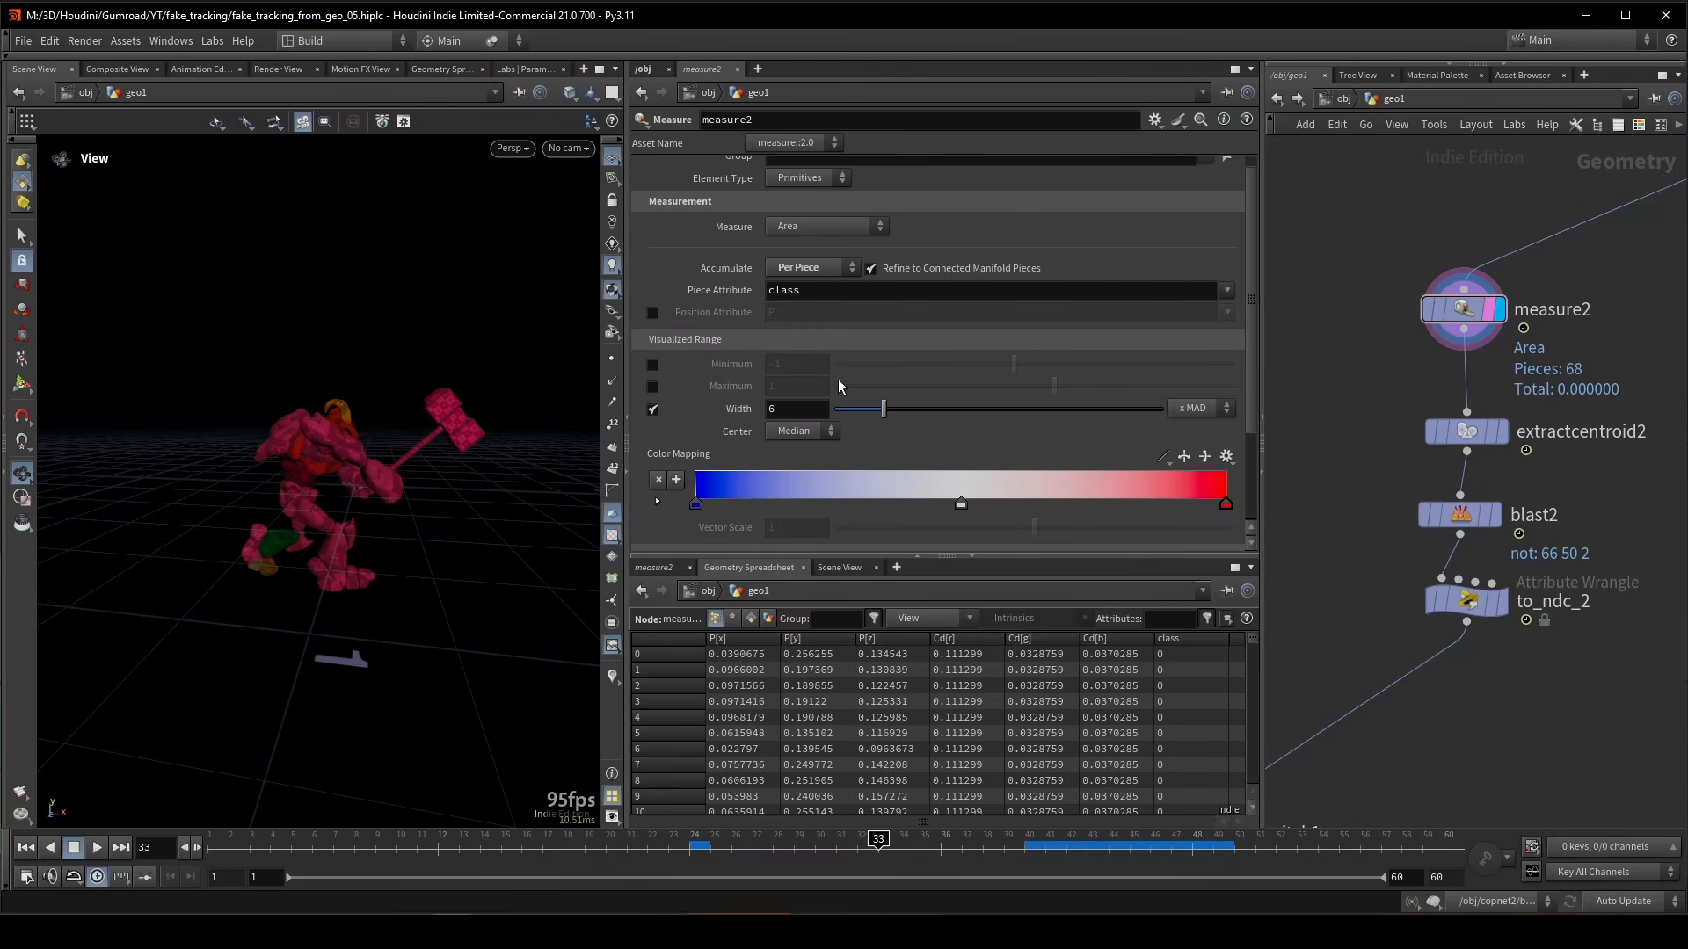
pyautogui.scroll(-3, 844, 422)
pyautogui.click(1068, 472)
pyautogui.click(801, 182)
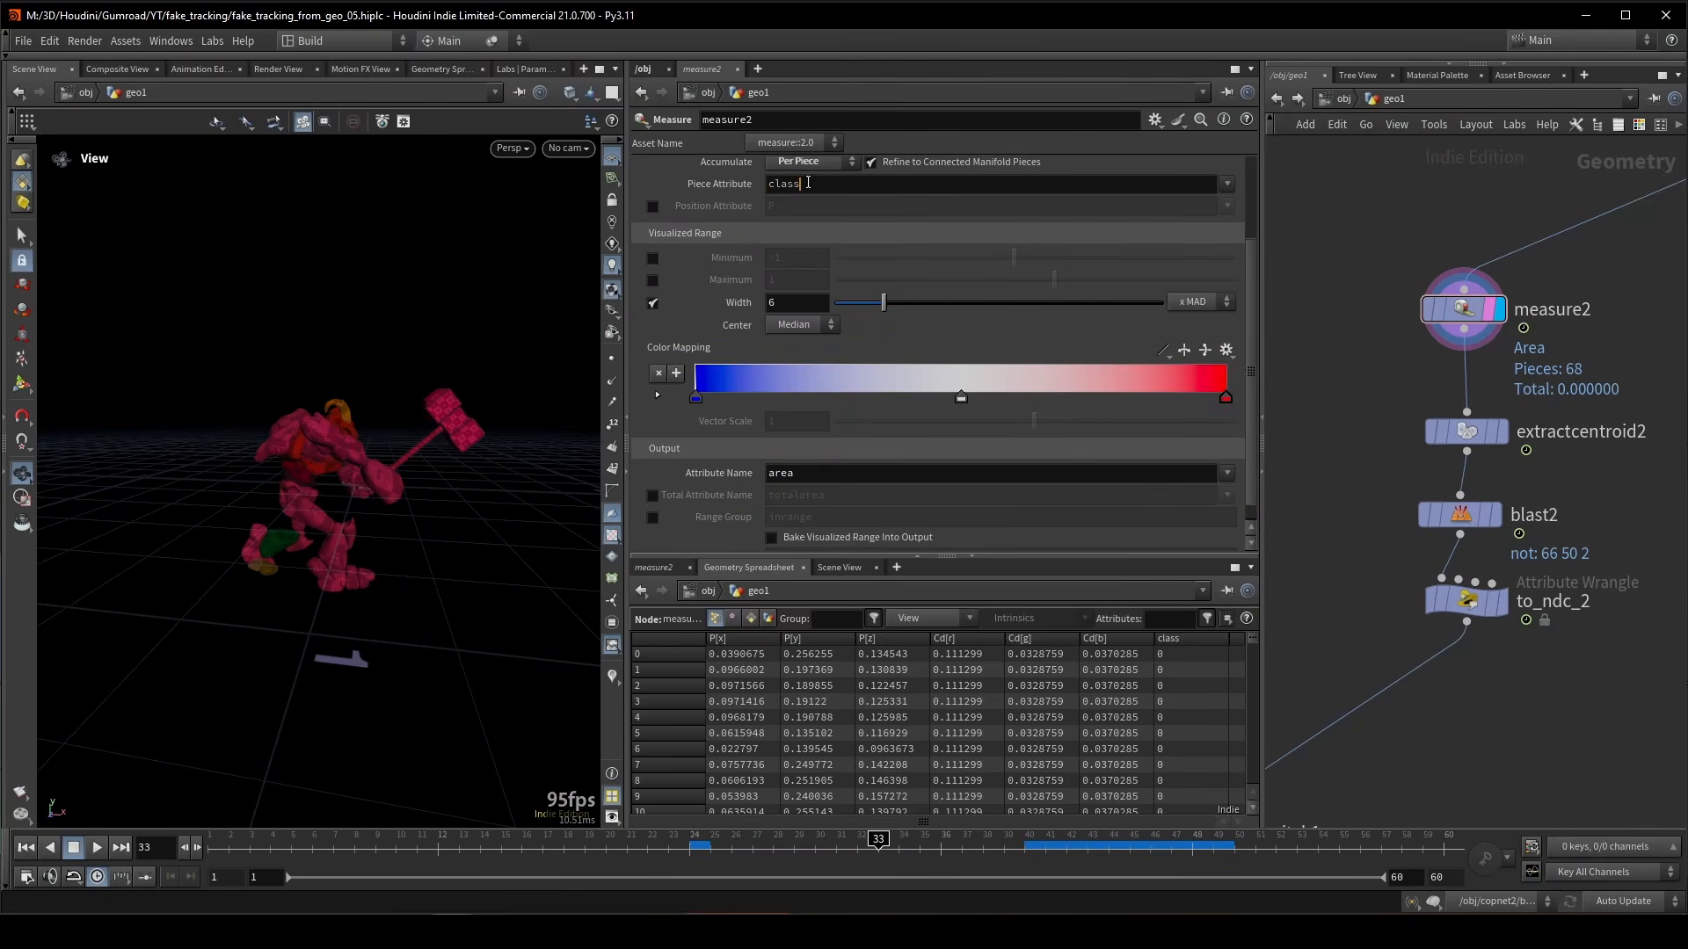
pyautogui.scroll(4, 1398, 425)
pyautogui.scroll(4, 846, 272)
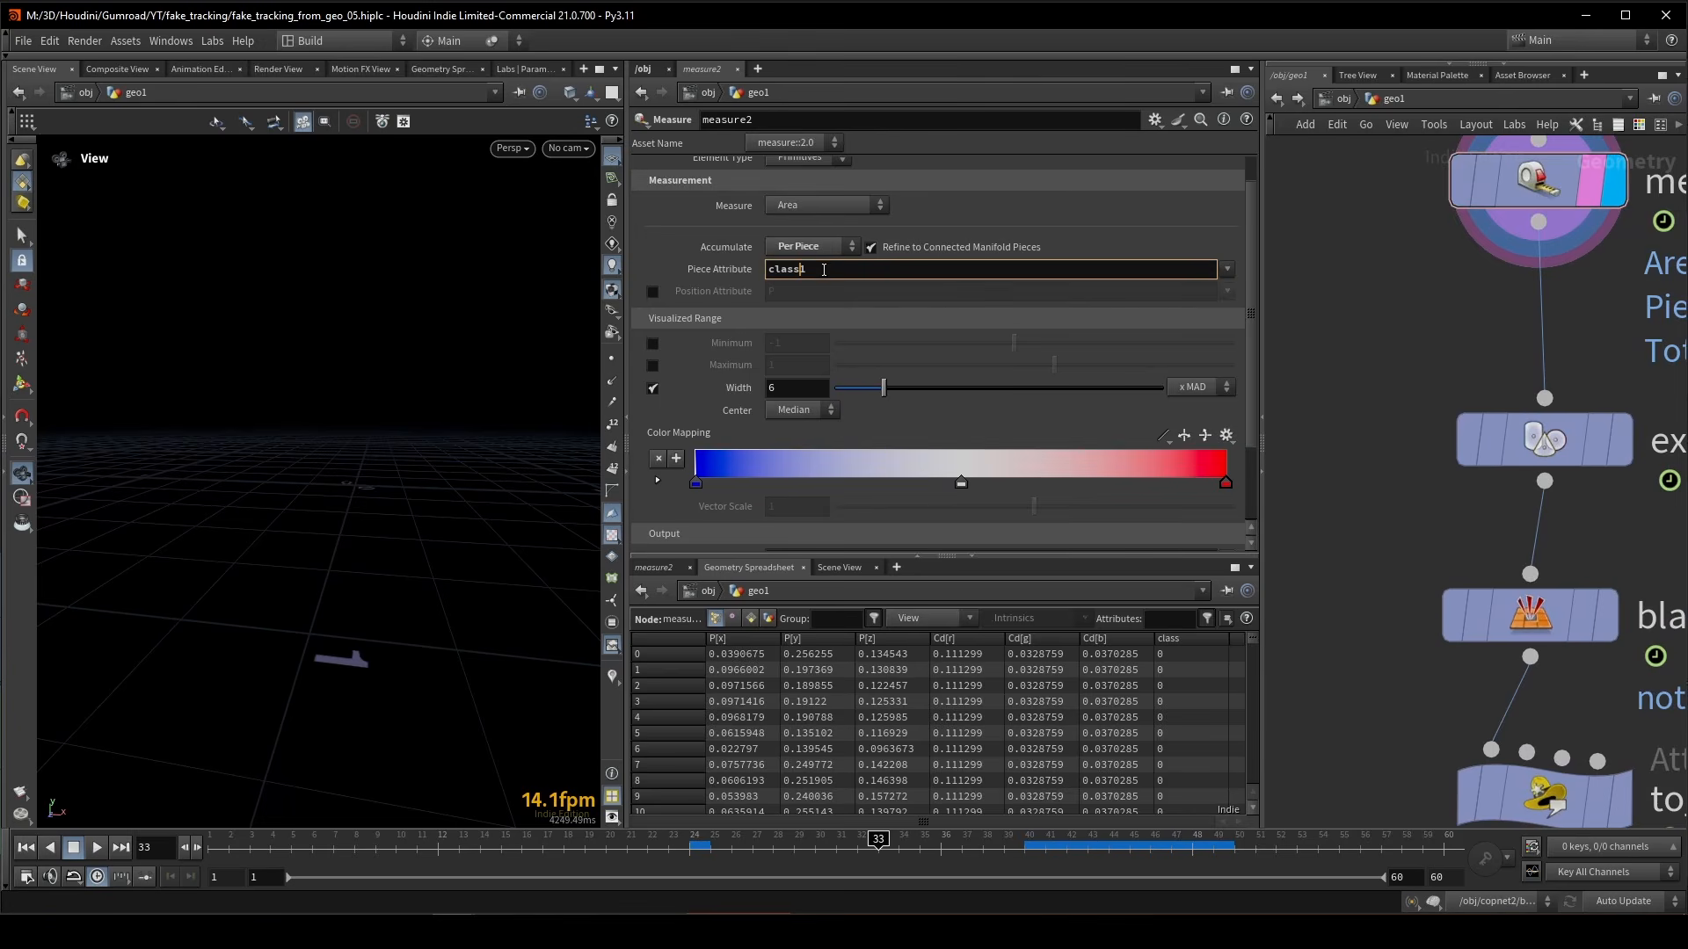
pyautogui.click(824, 270)
pyautogui.scroll(-4, 1400, 394)
# - Display extractcentroid2 and examine its centroid points and the transferred area attribute
pyautogui.click(1417, 405)
pyautogui.click(1445, 399)
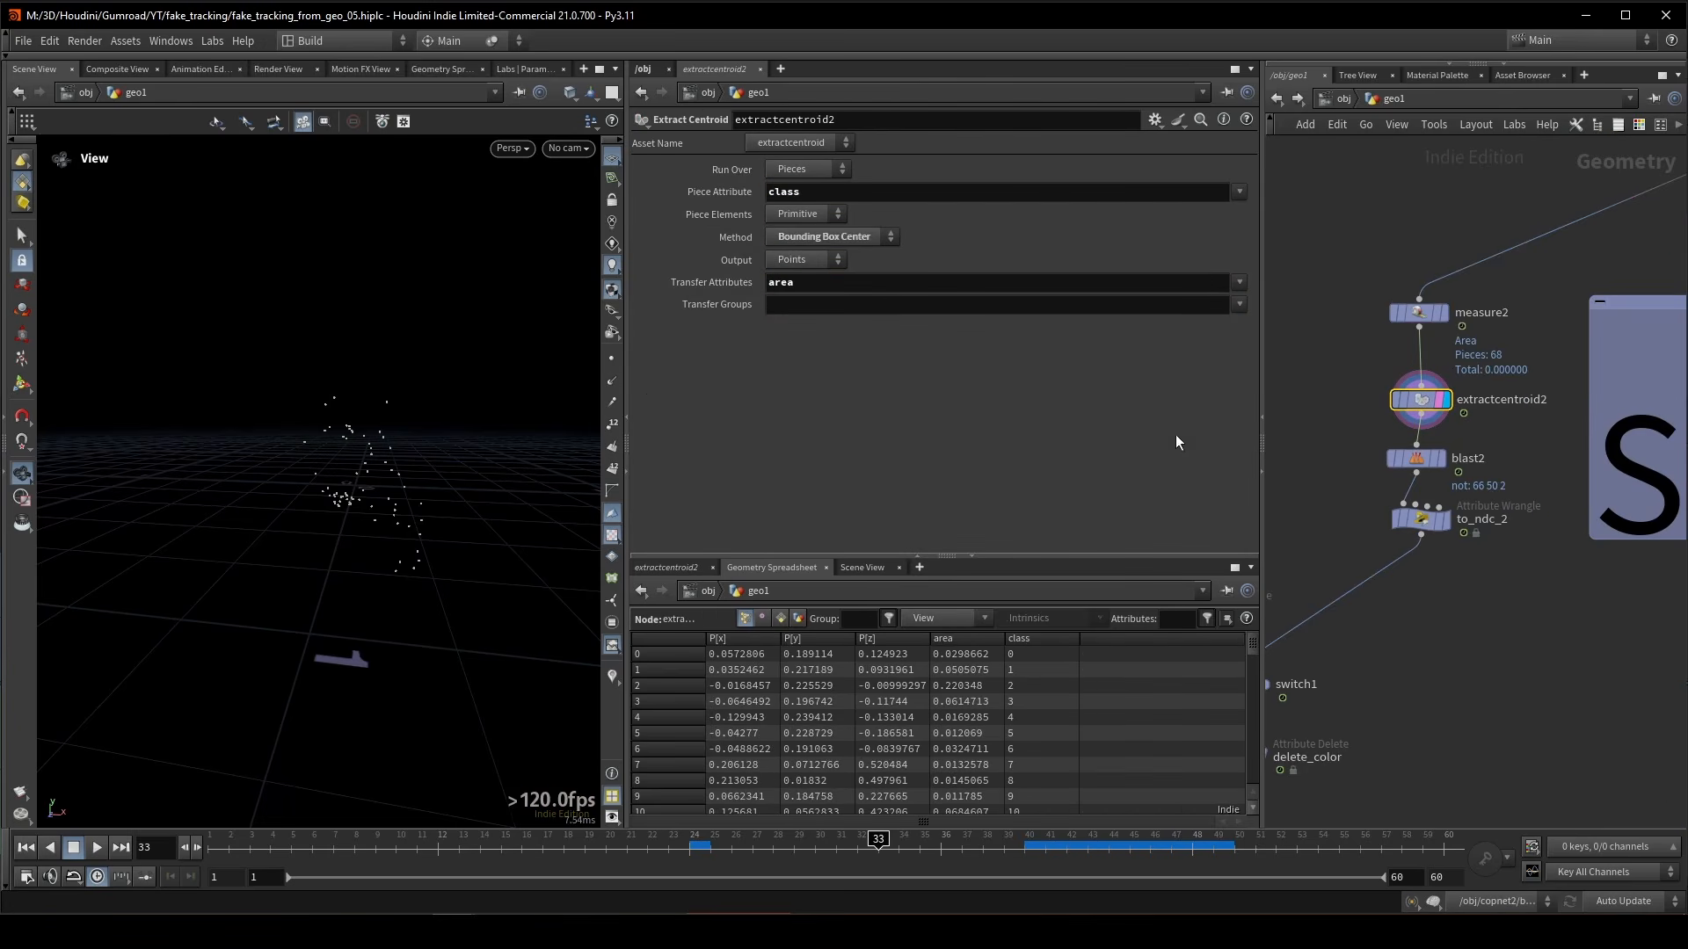
pyautogui.moveTo(392, 495); pyautogui.dragTo(440, 501)
pyautogui.doubleClick(844, 282)
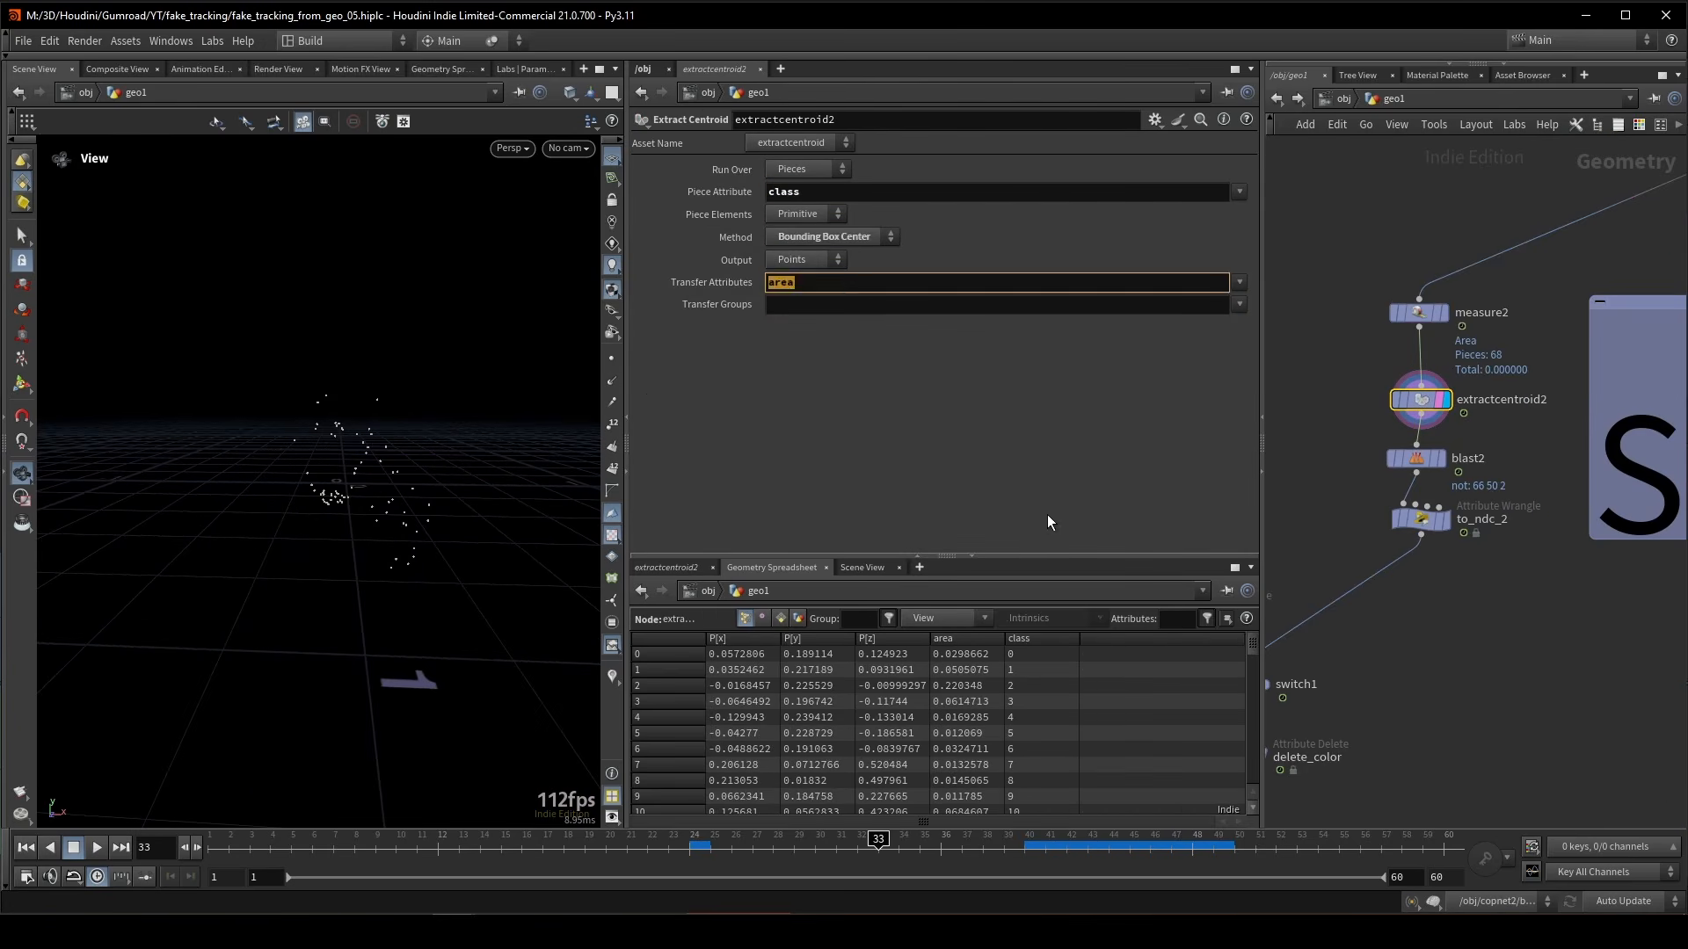
# - Display the pieces kept by blast2, followed by the to_ndc_2 wrangle's points
pyautogui.click(1412, 462)
pyautogui.click(1443, 458)
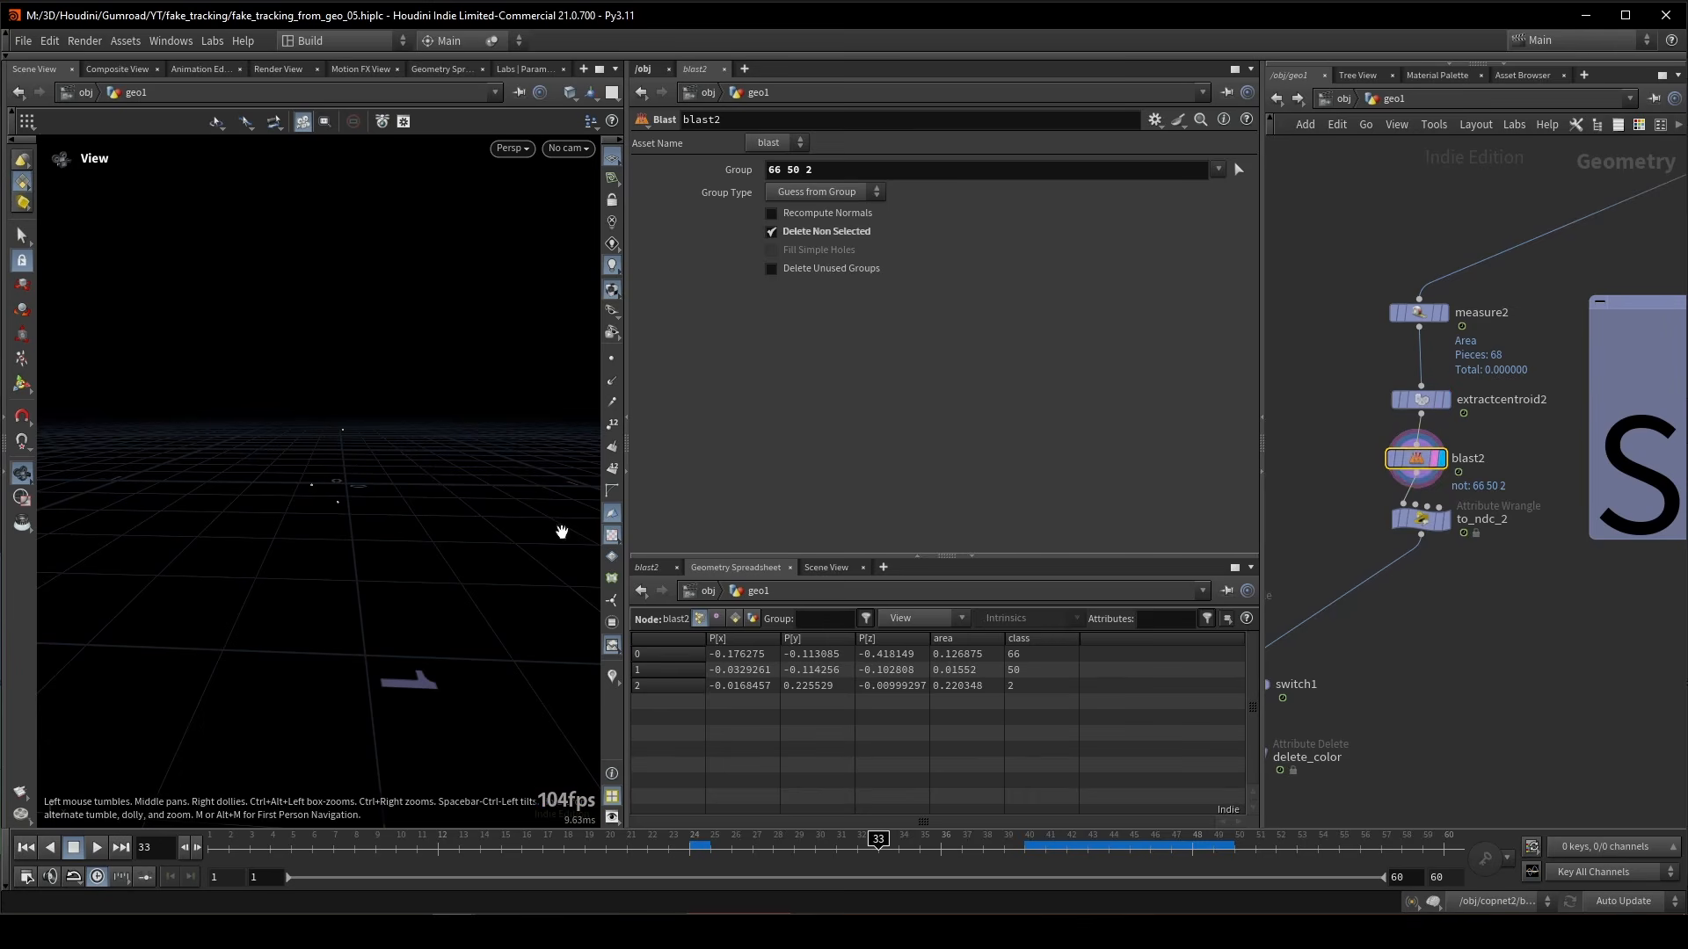
pyautogui.click(1406, 526)
pyautogui.click(1444, 518)
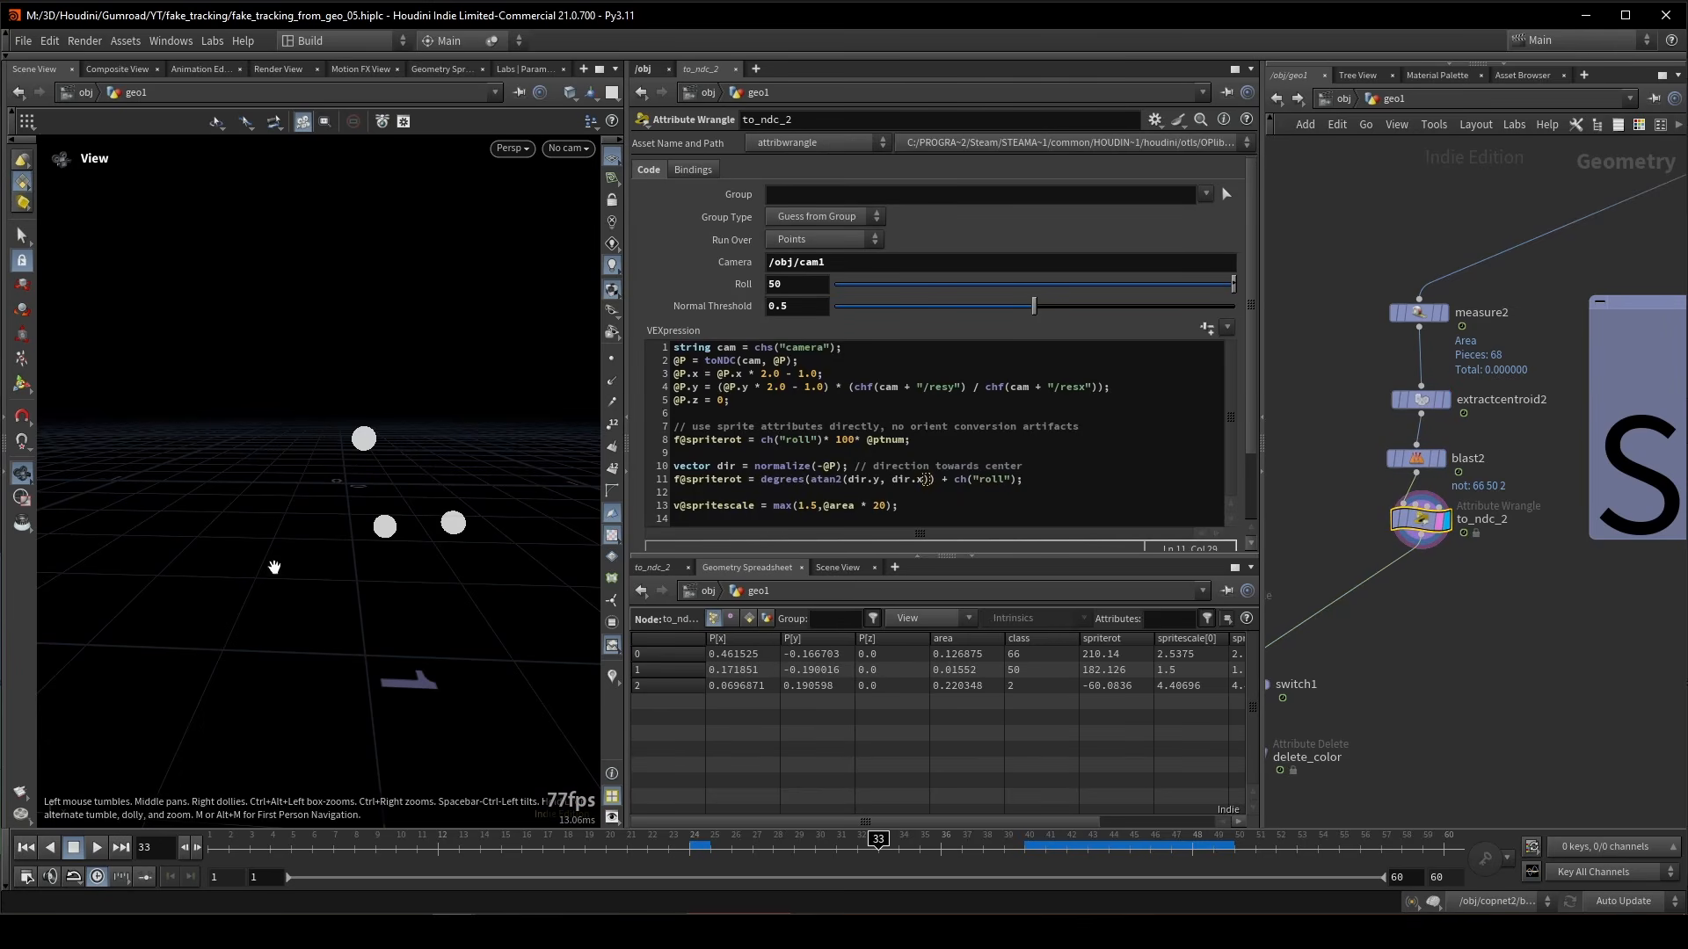
pyautogui.click(115, 71)
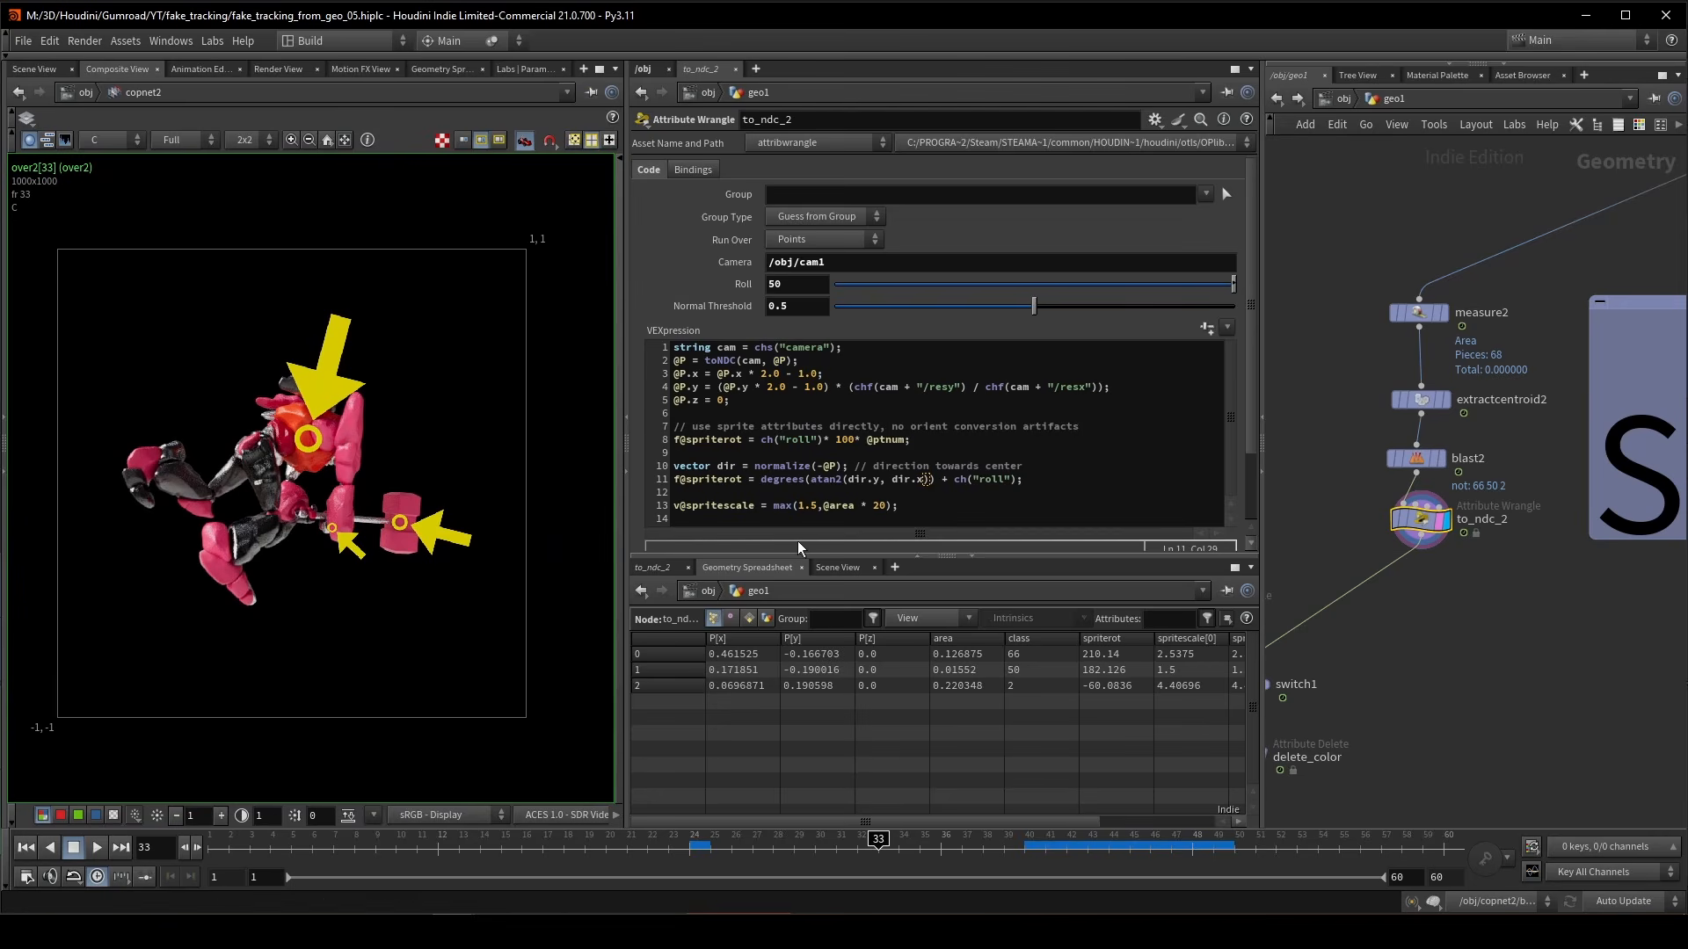
pyautogui.doubleClick(840, 508)
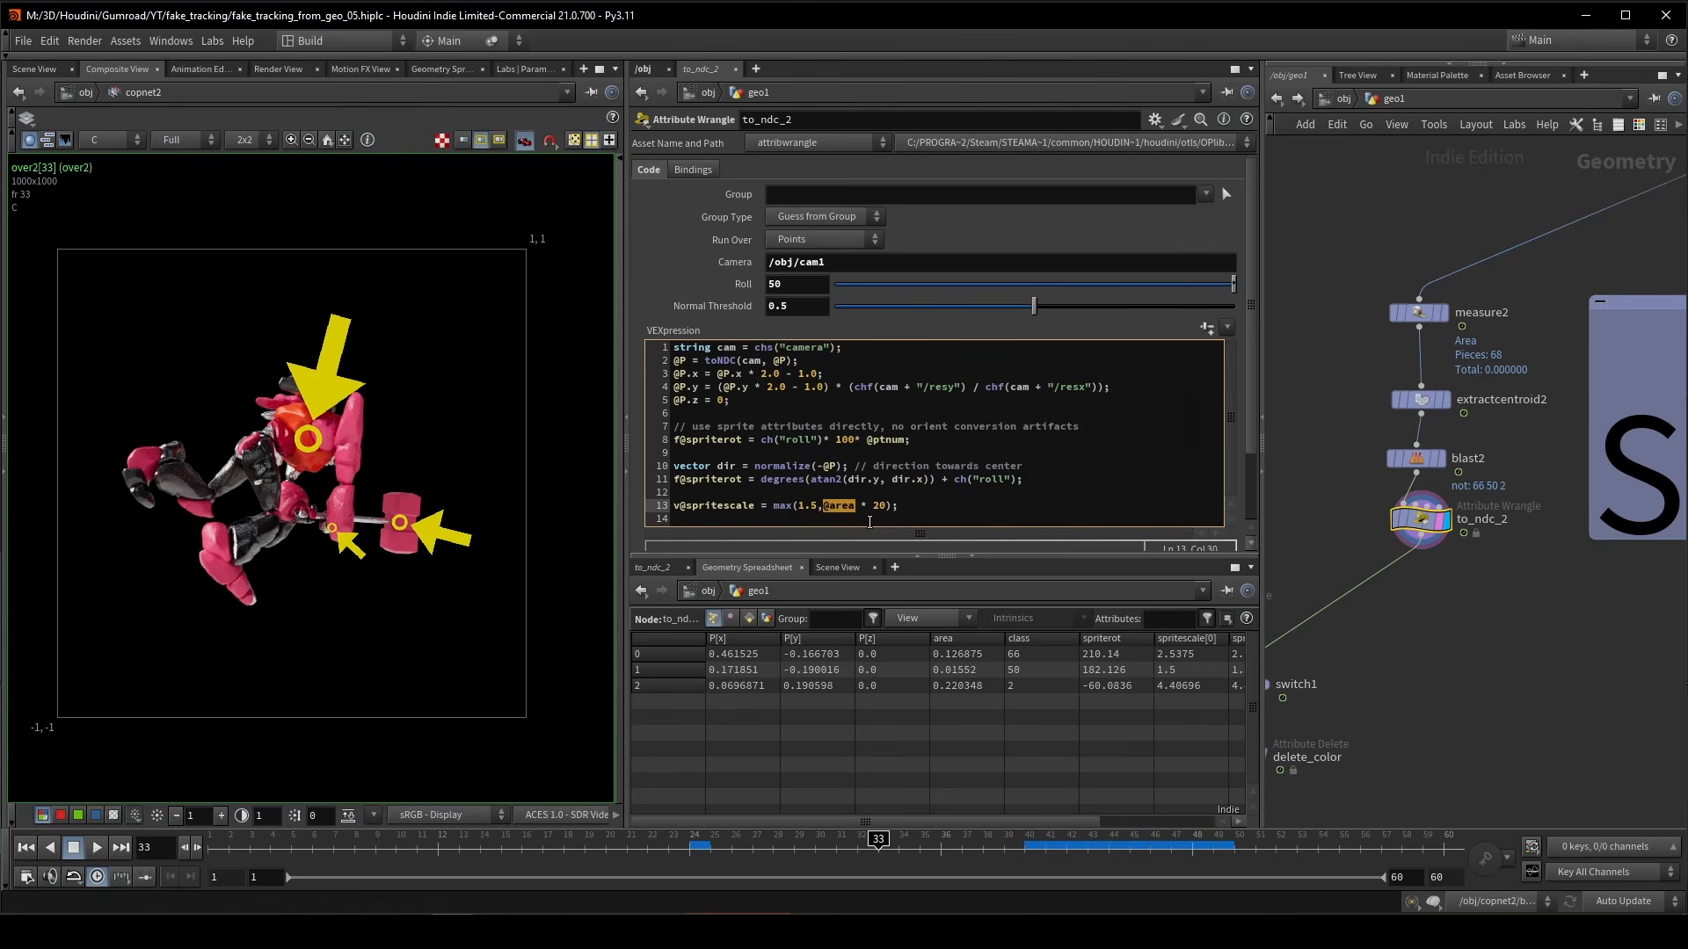
pyautogui.doubleClick(708, 509)
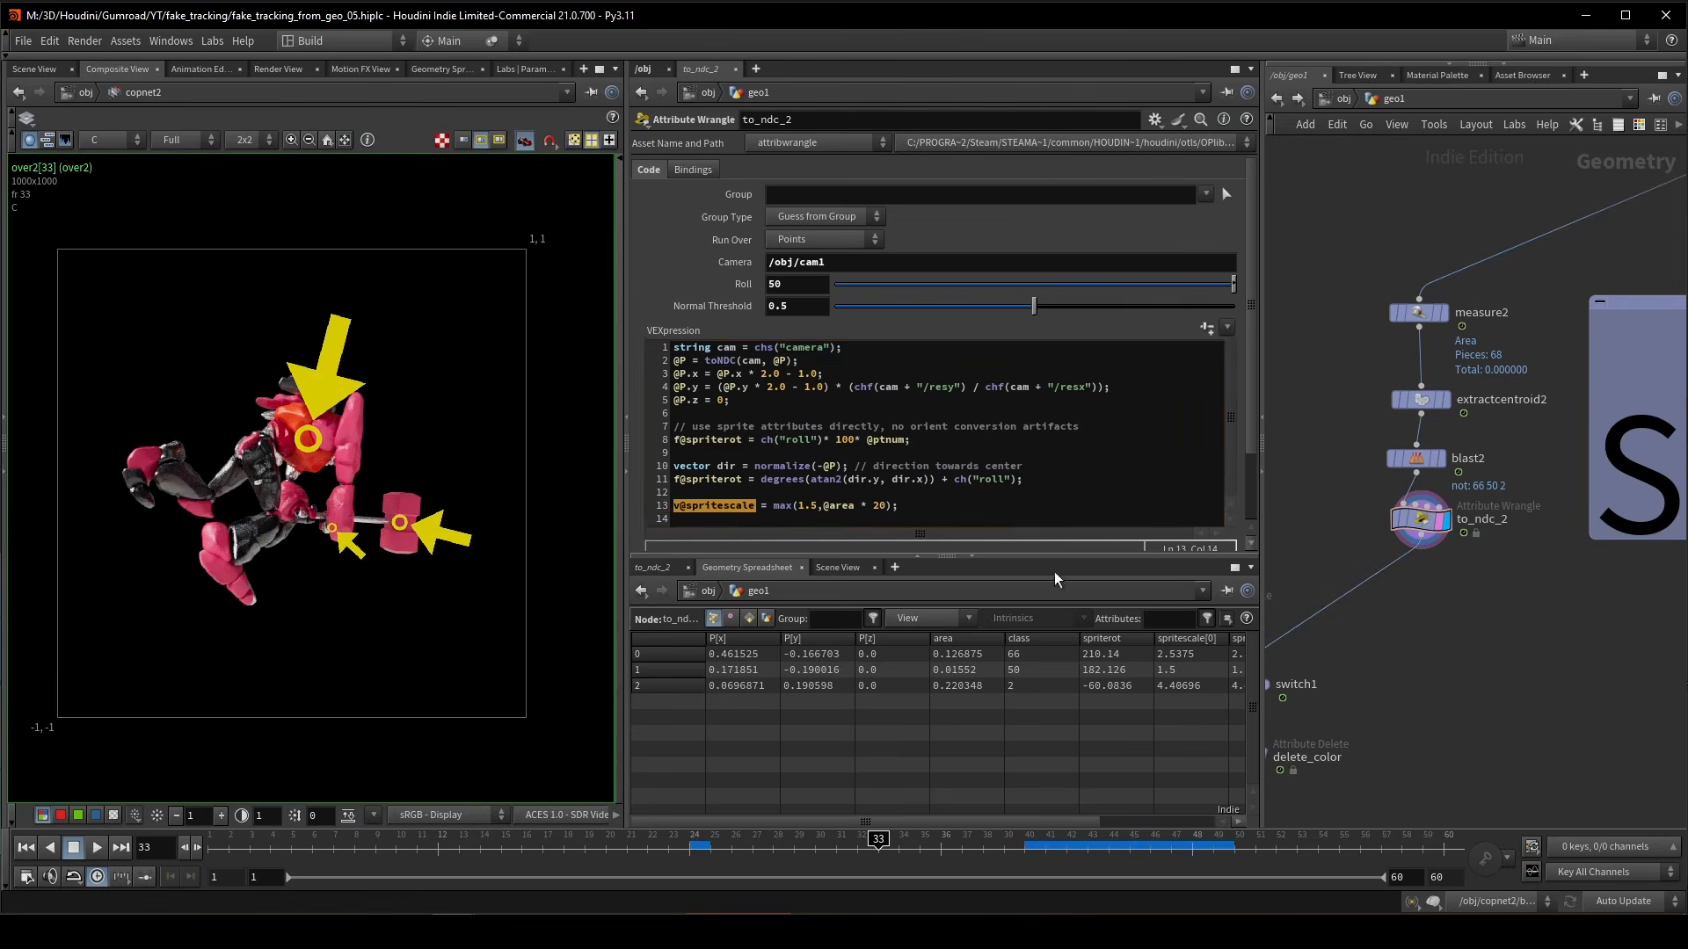
pyautogui.click(761, 507)
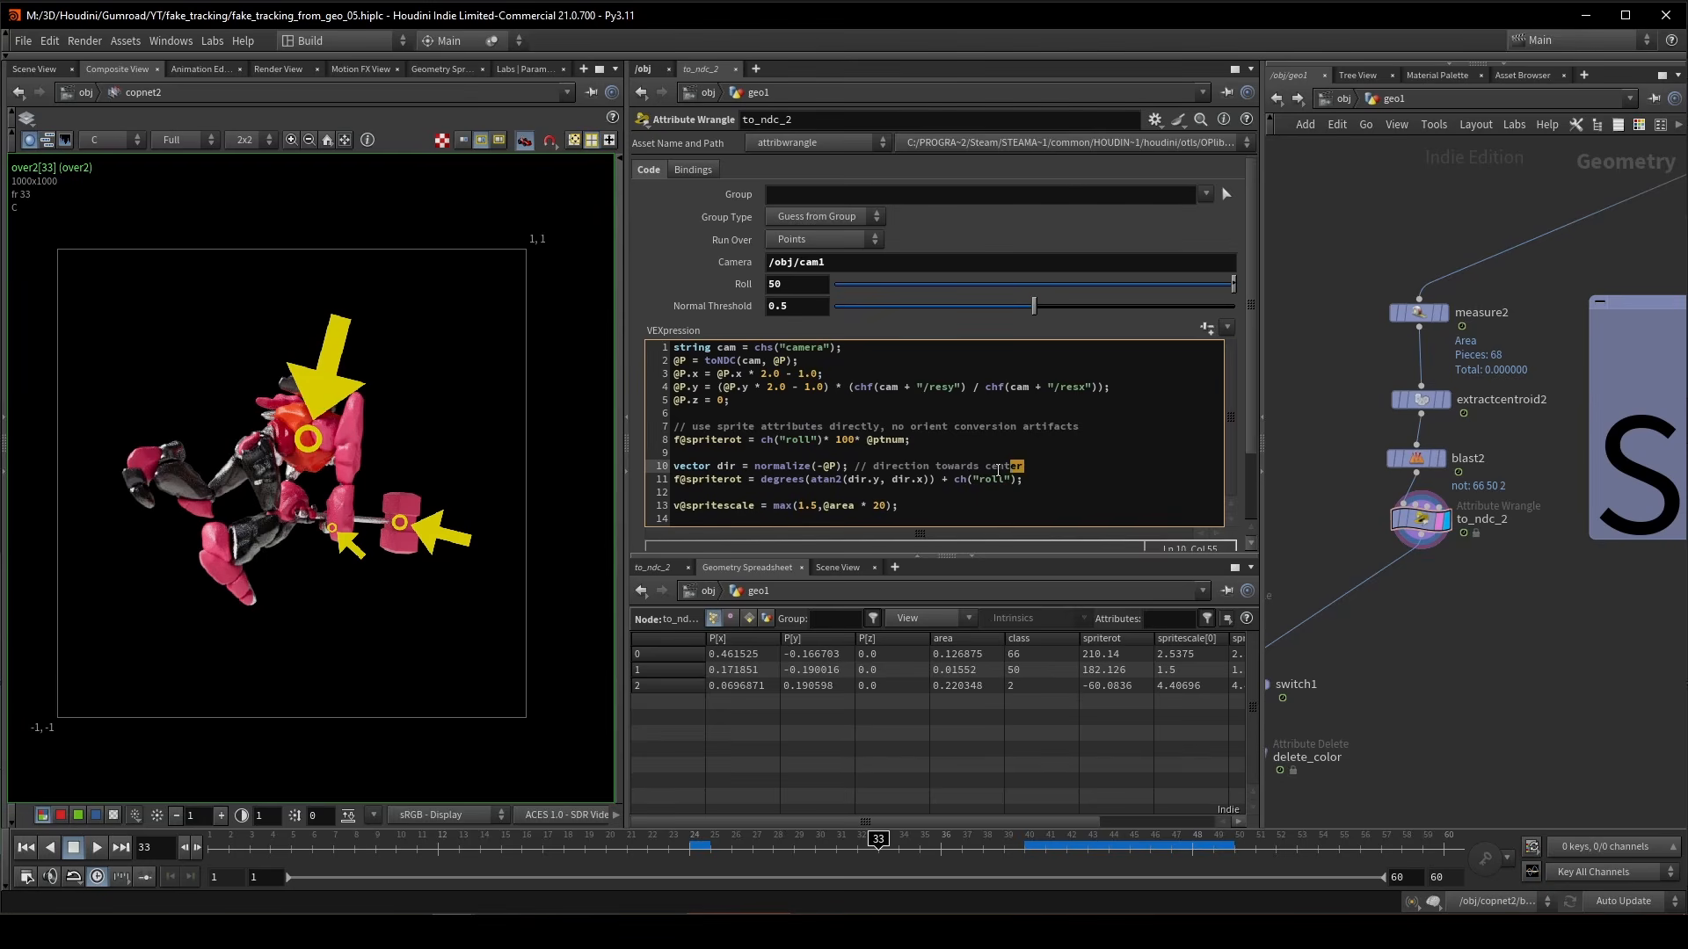
# - Examine the "vector dir = normalize(-@P);" line and its direction comment in the to_ndc_2 code
pyautogui.moveTo(998, 471); pyautogui.dragTo(905, 468)
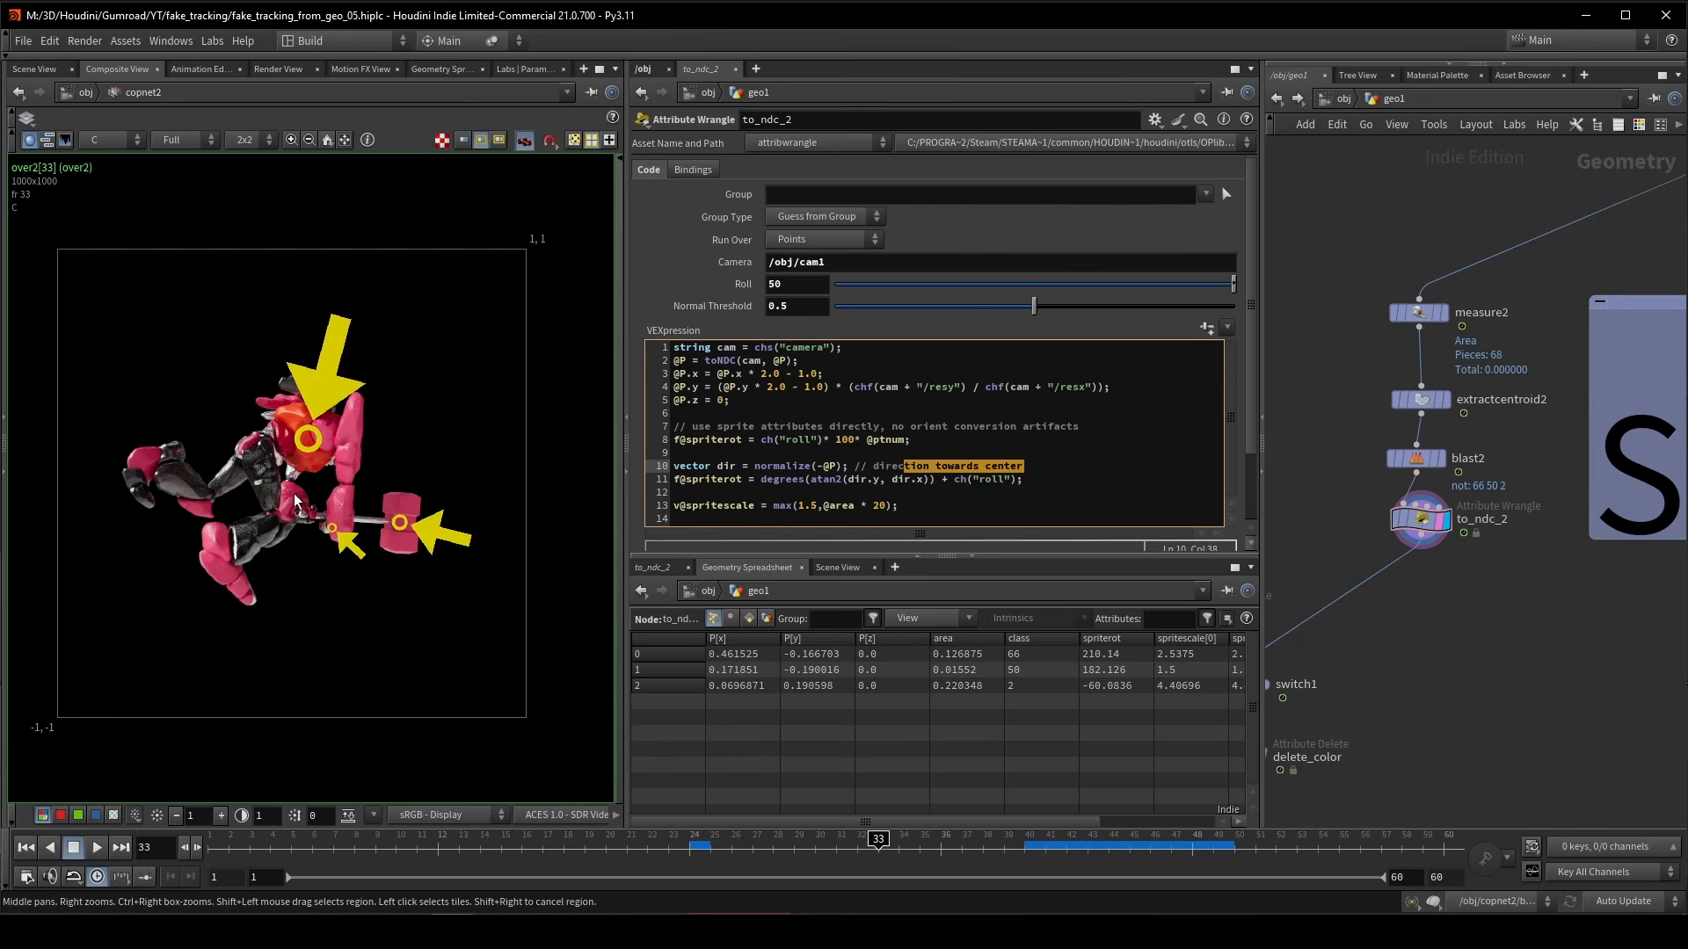
pyautogui.click(1055, 472)
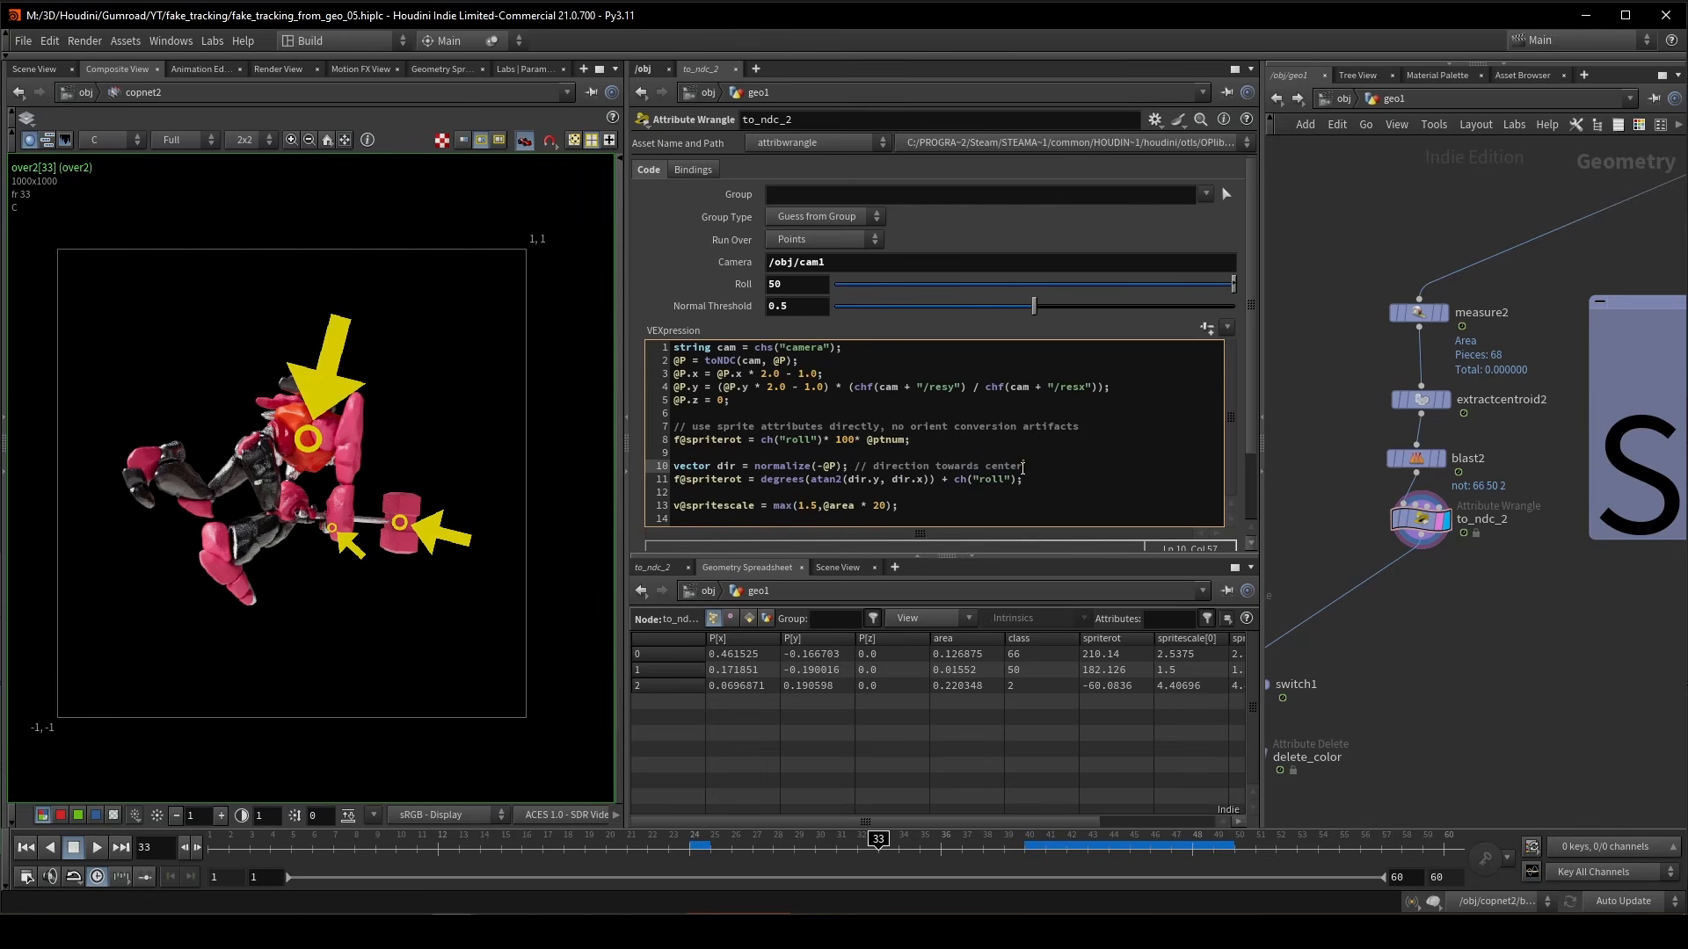
pyautogui.moveTo(1022, 467); pyautogui.dragTo(828, 468)
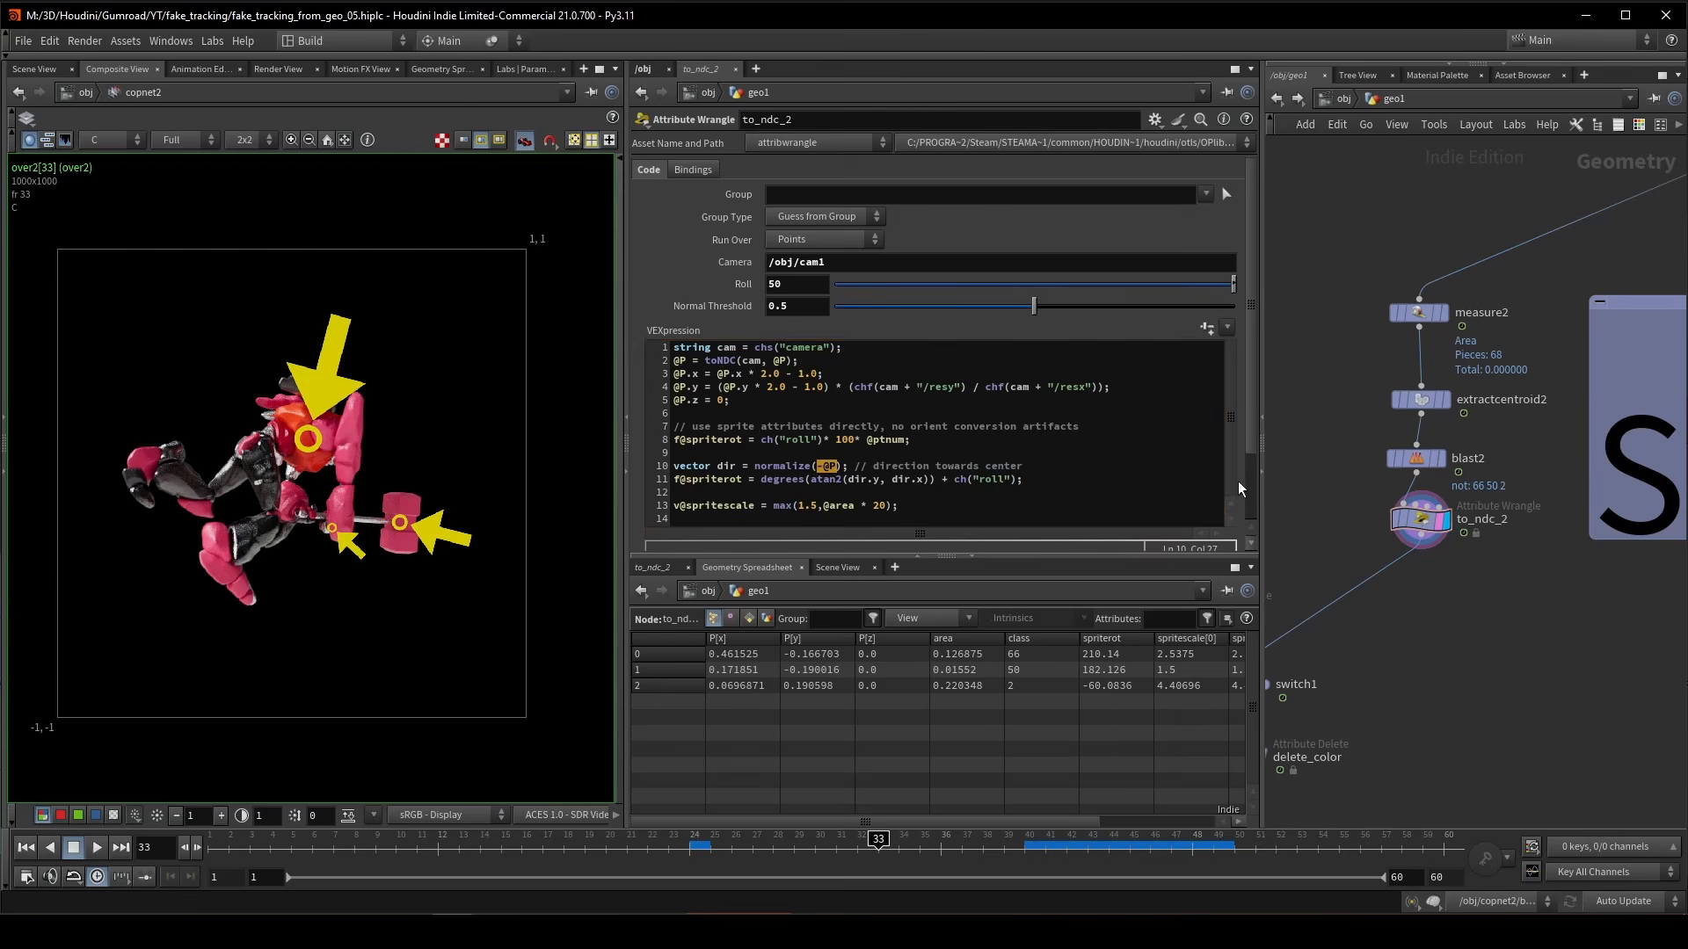
pyautogui.doubleClick(803, 466)
# - Bring up the atan2 function help in the to_ndc_2 f@spriterot line and examine its degrees conversion
pyautogui.click(847, 479)
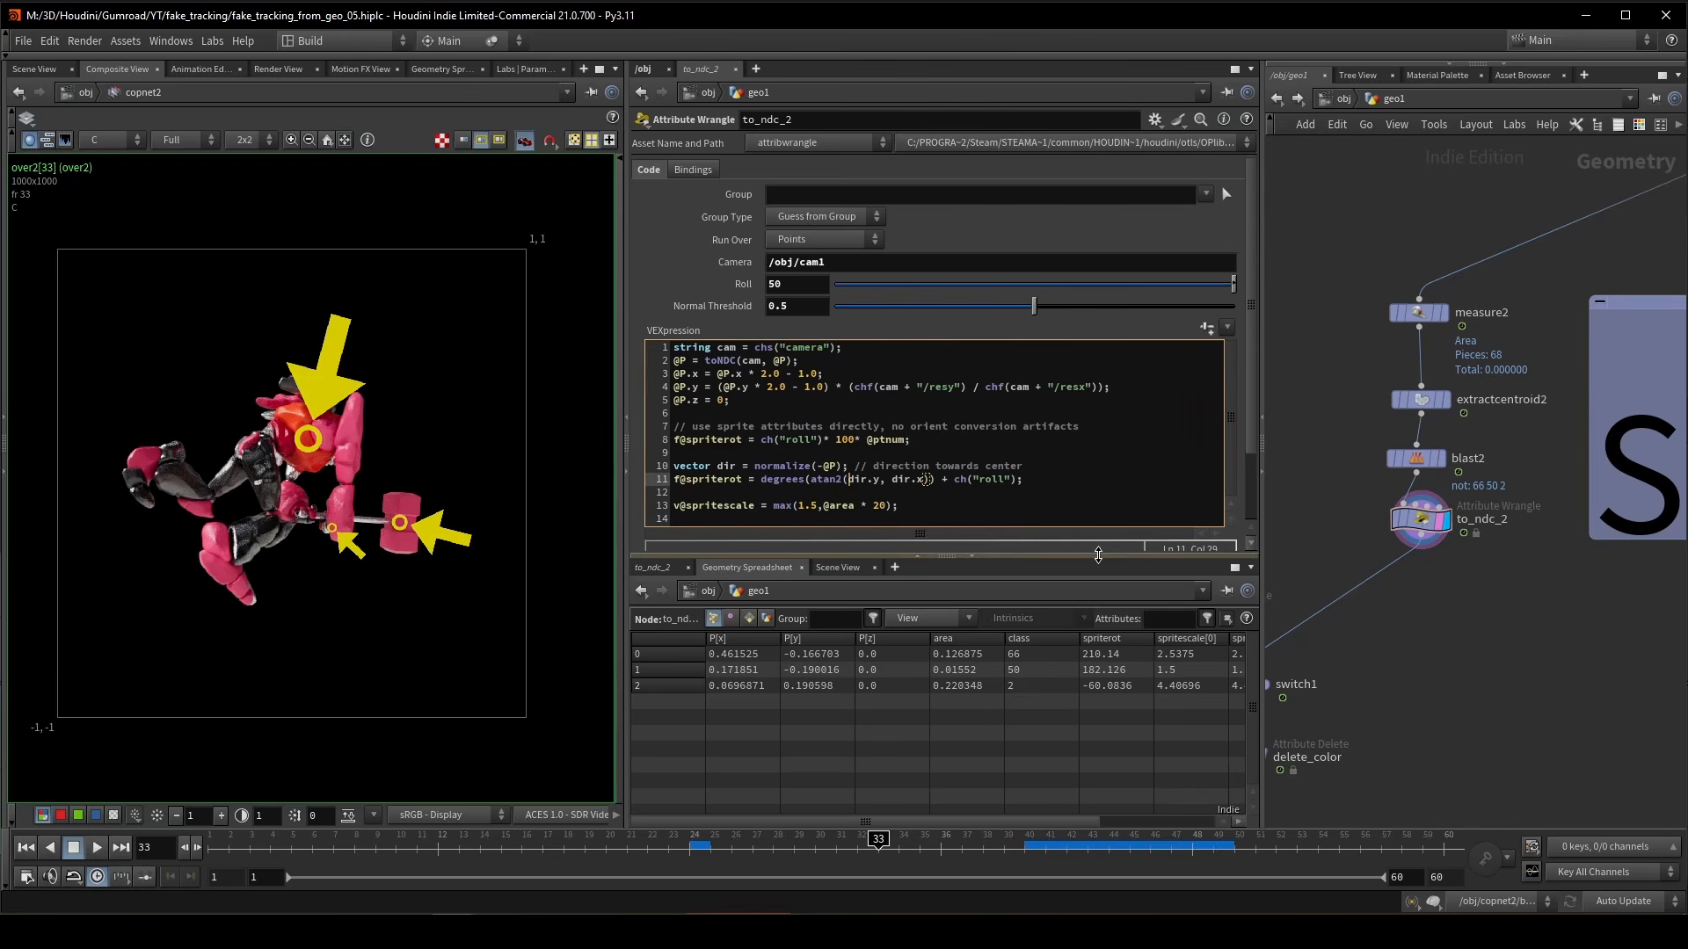
pyautogui.press('BackSpace')
pyautogui.write('(')
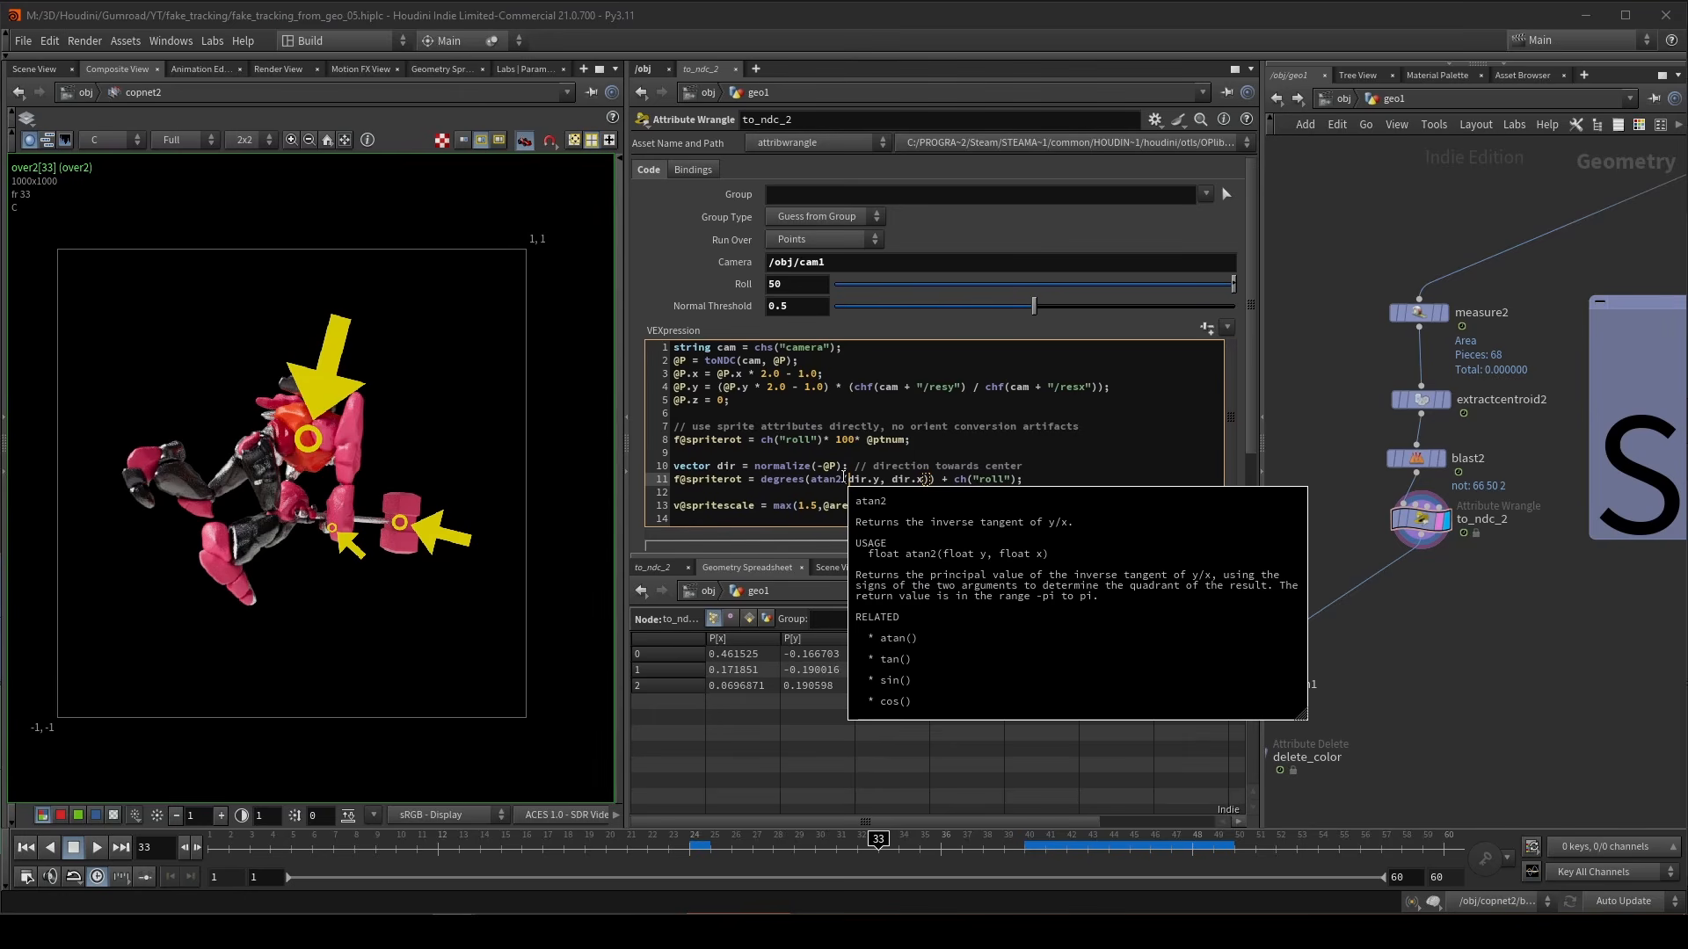
pyautogui.doubleClick(780, 480)
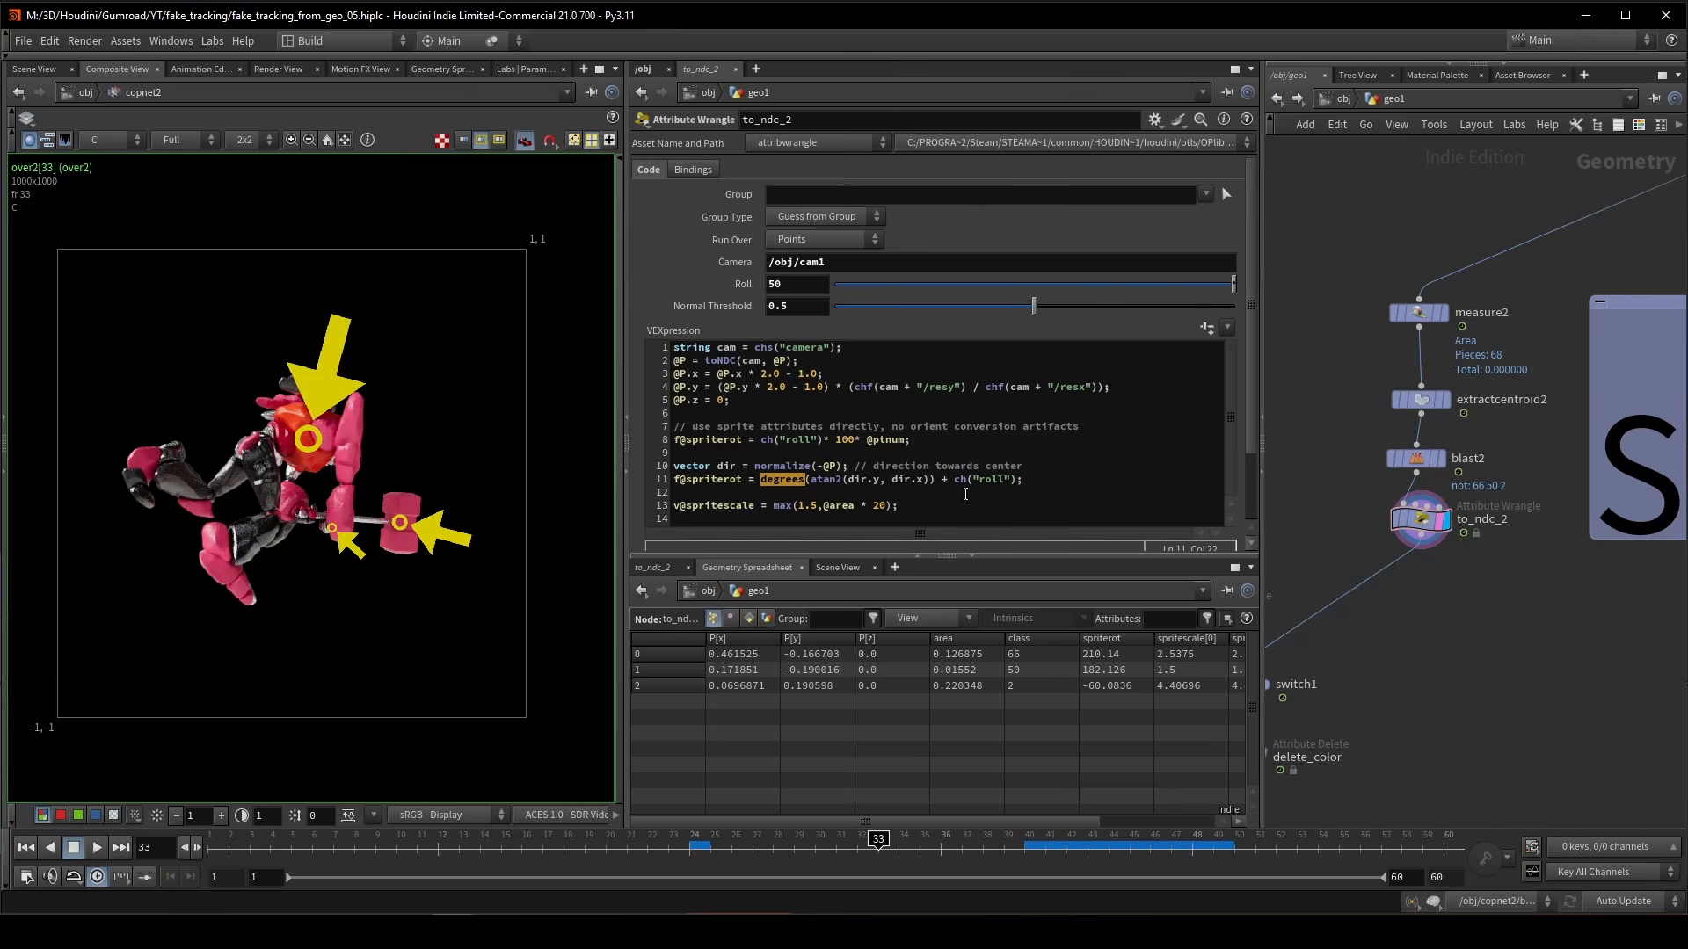
# - Adjust the to_ndc_2 Roll to 51.63 and play the animation briefly to check the arrow rotation
pyautogui.moveTo(948, 490)
pyautogui.moveTo(878, 285); pyautogui.dragTo(1086, 285)
pyautogui.moveTo(838, 281); pyautogui.dragTo(1151, 251, button='middle')
pyautogui.click(97, 847)
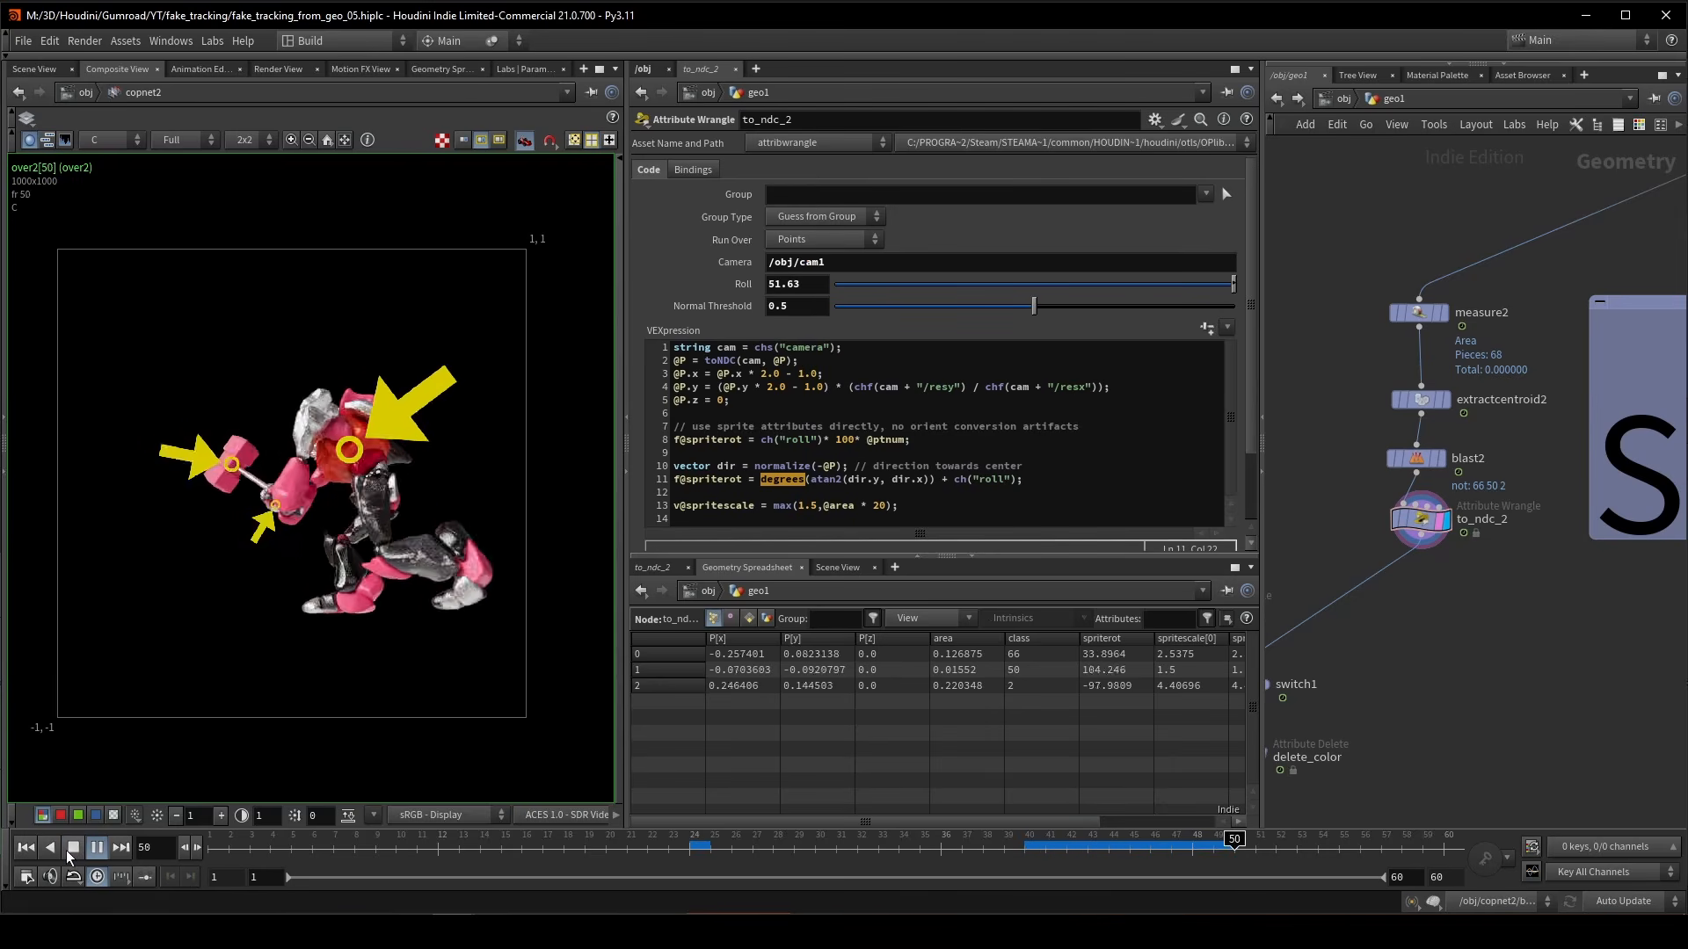
pyautogui.click(73, 847)
# - Go to quickmark 2 in copnet2, display the maximum1 blend and examine the sdfshape2 and sdfshape3 branches feeding it
pyautogui.press('2')
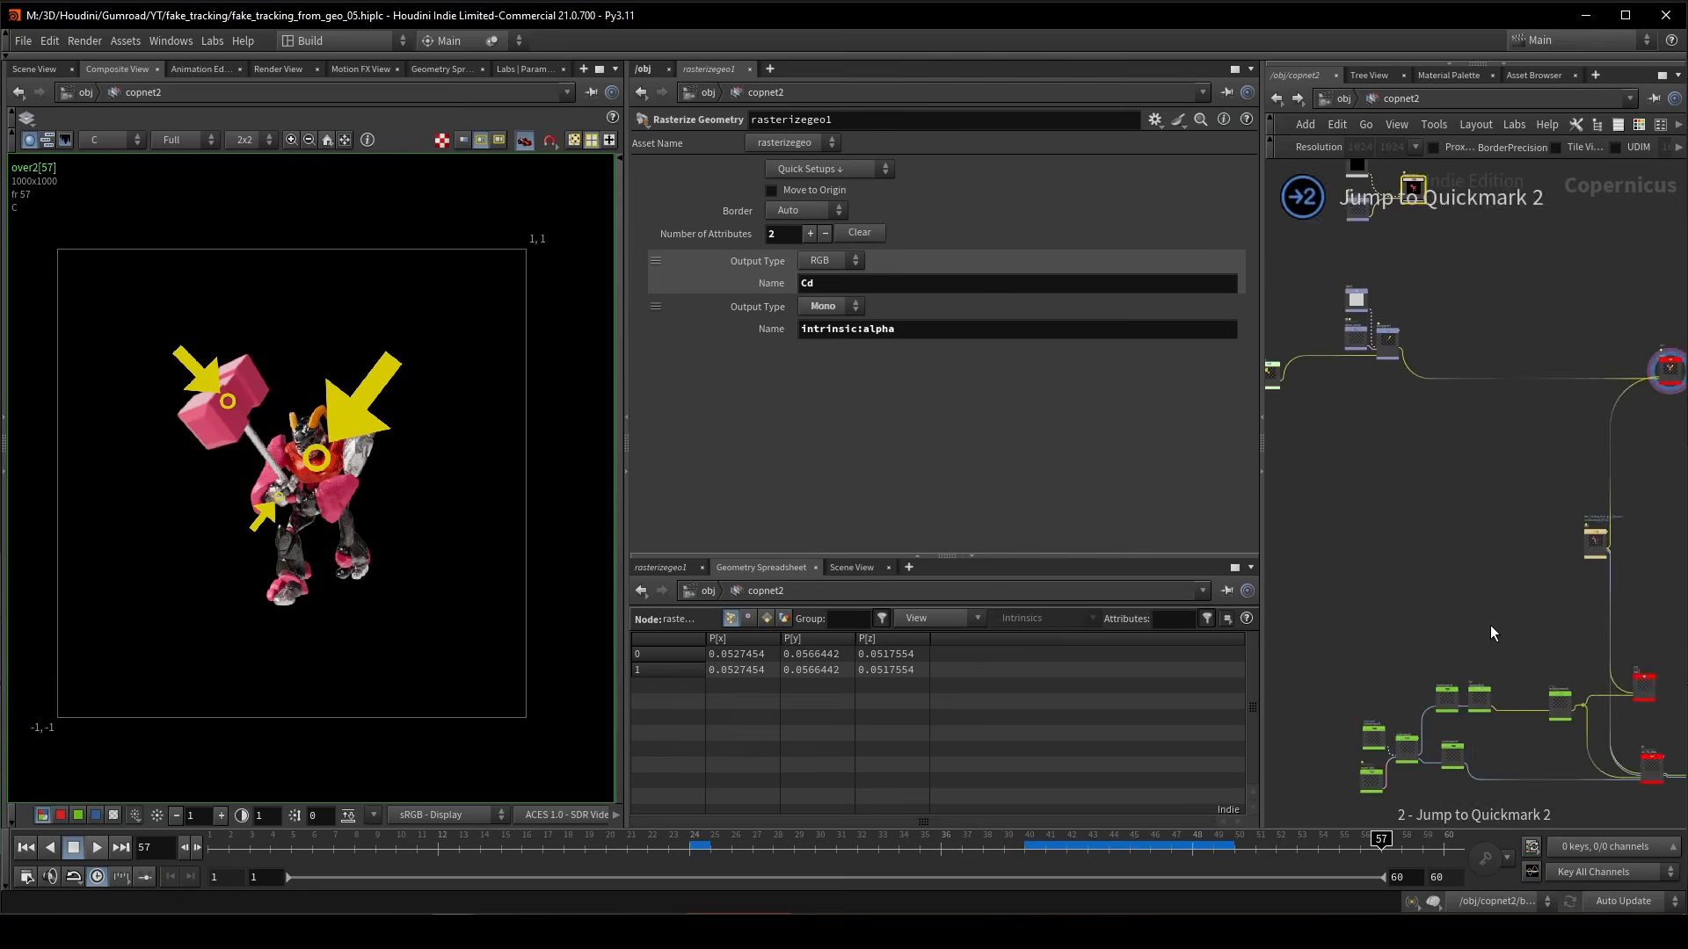
pyautogui.moveTo(1279, 526); pyautogui.dragTo(1494, 534, button='middle')
pyautogui.scroll(1, 1376, 441)
pyautogui.scroll(5, 1372, 520)
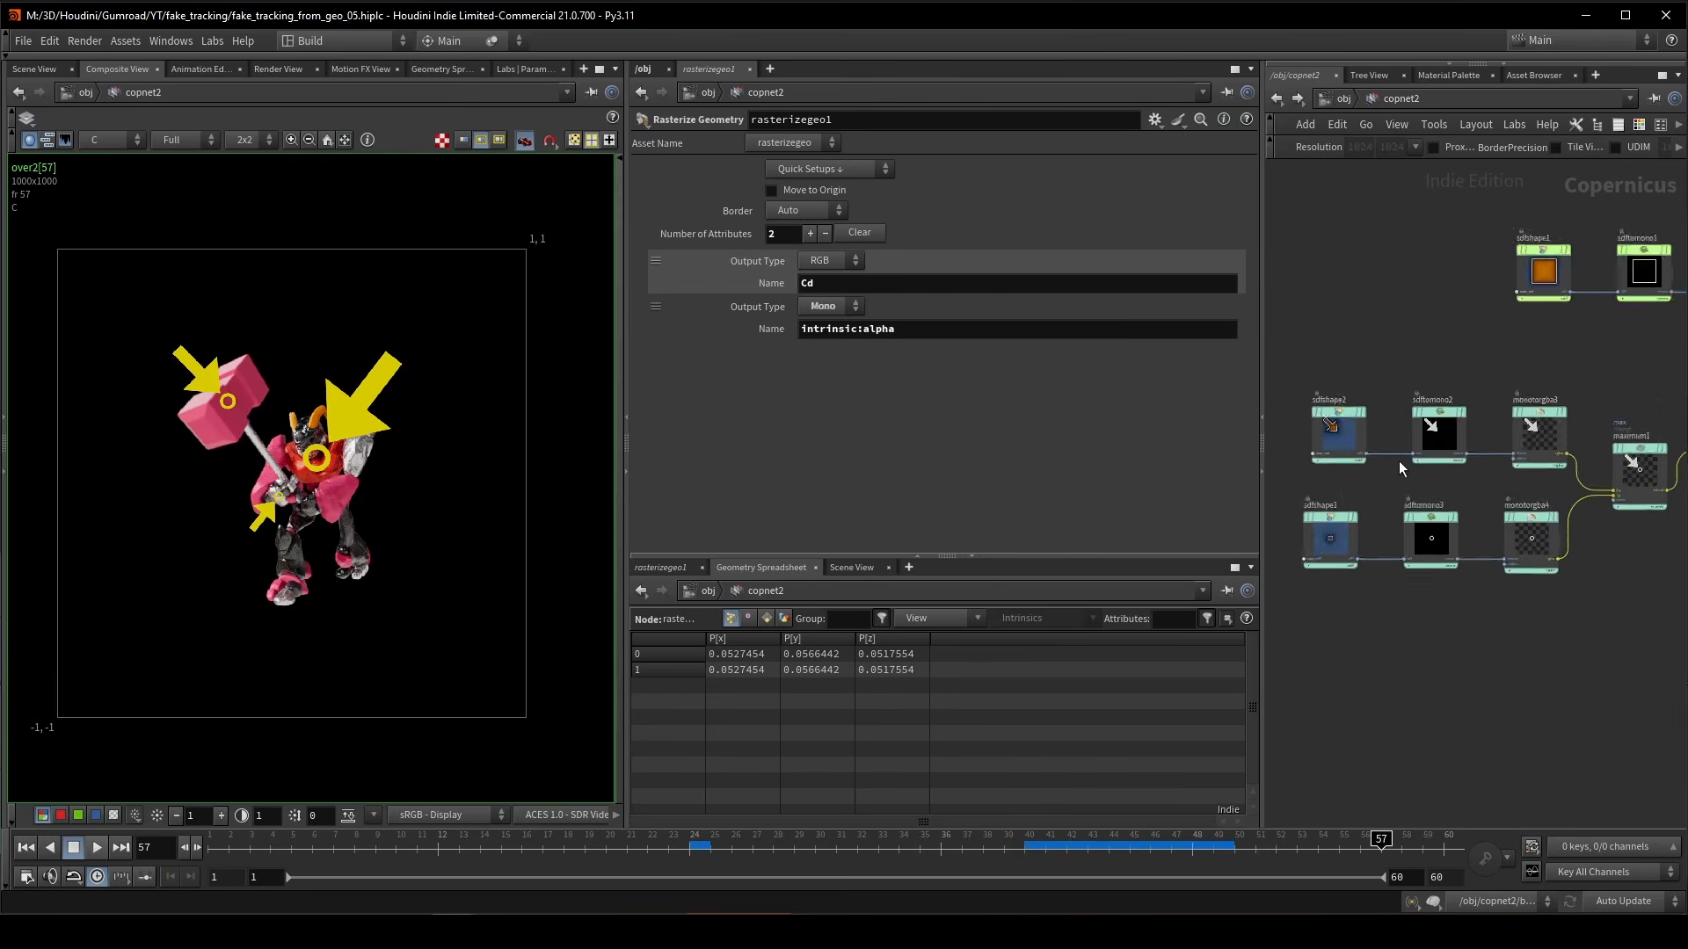
pyautogui.click(1473, 461)
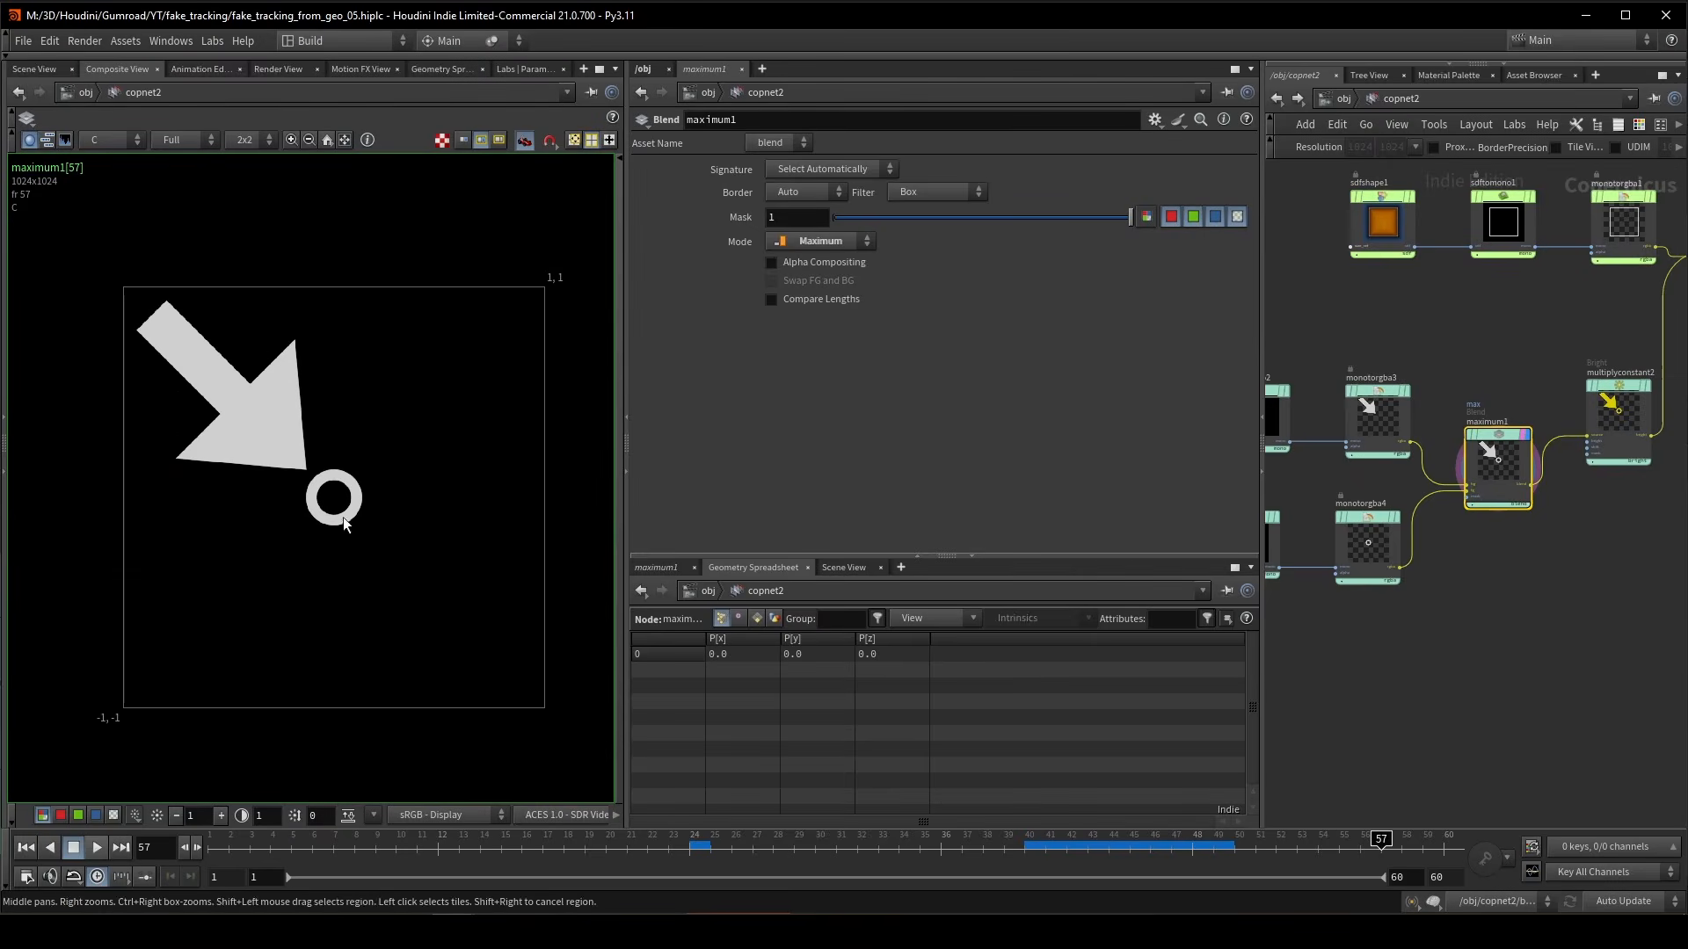
pyautogui.scroll(-3, 1452, 363)
pyautogui.scroll(6, 1452, 362)
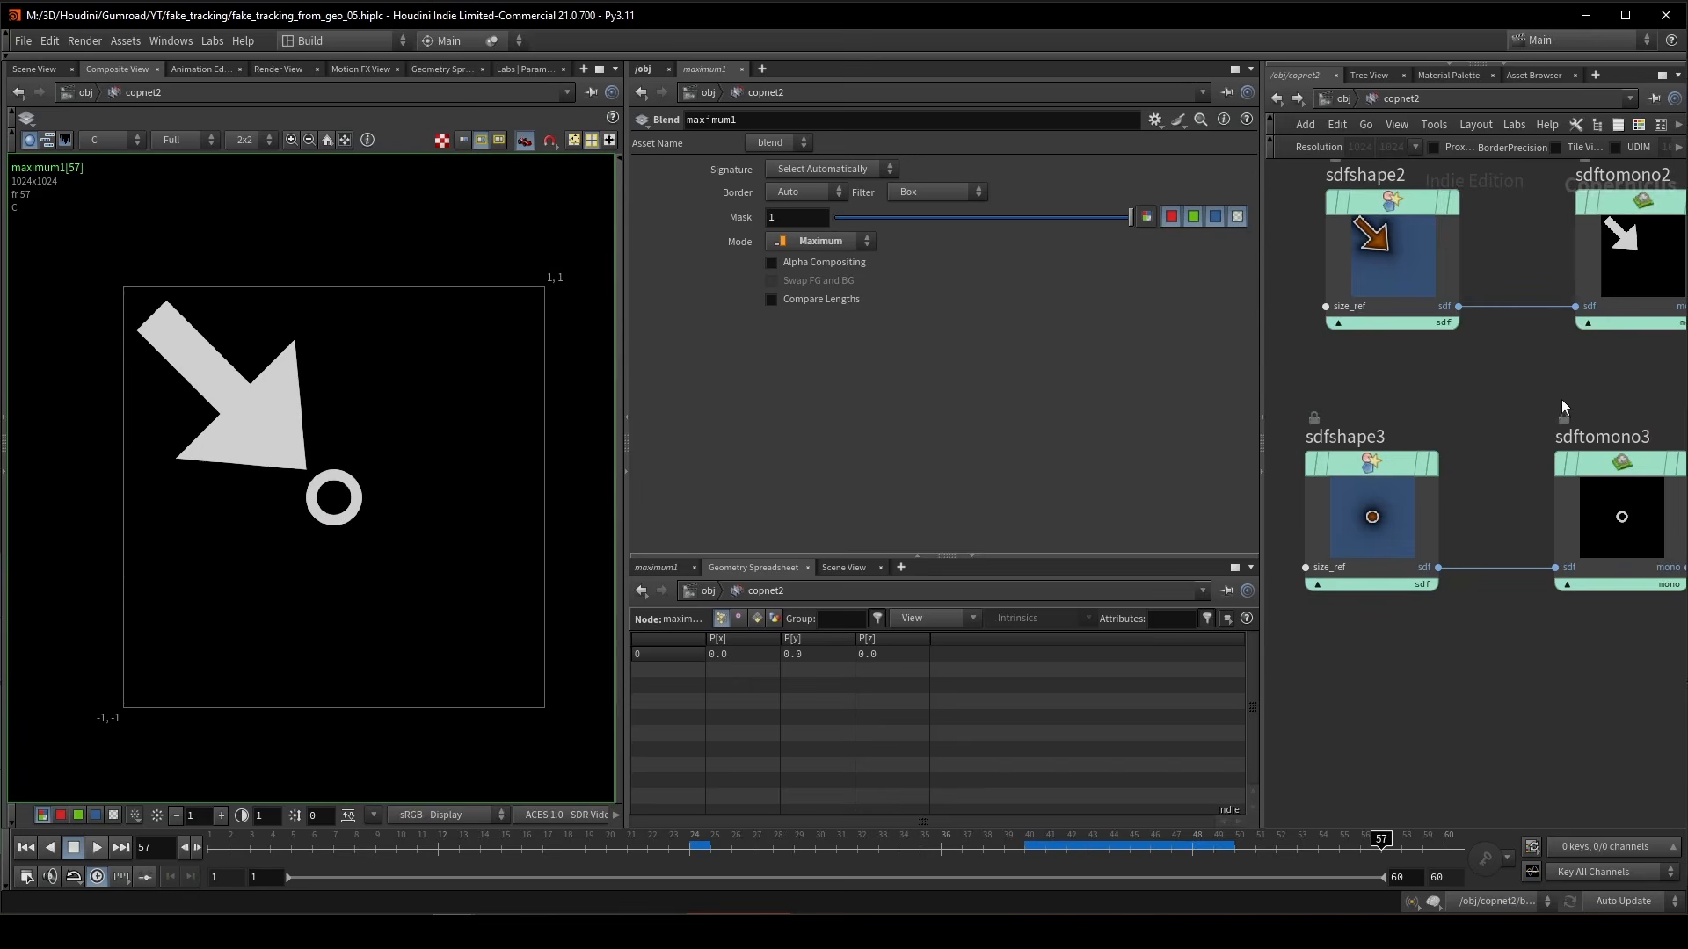
# - Follow the marker branch to switch1 and examine the arrow tip against the ring in the maximum1 image
pyautogui.scroll(-4, 1561, 399)
pyautogui.moveTo(1505, 532); pyautogui.dragTo(1273, 637, button='middle')
pyautogui.moveTo(1597, 595); pyautogui.dragTo(1382, 685, button='middle')
pyautogui.moveTo(1533, 554); pyautogui.dragTo(1399, 645, button='middle')
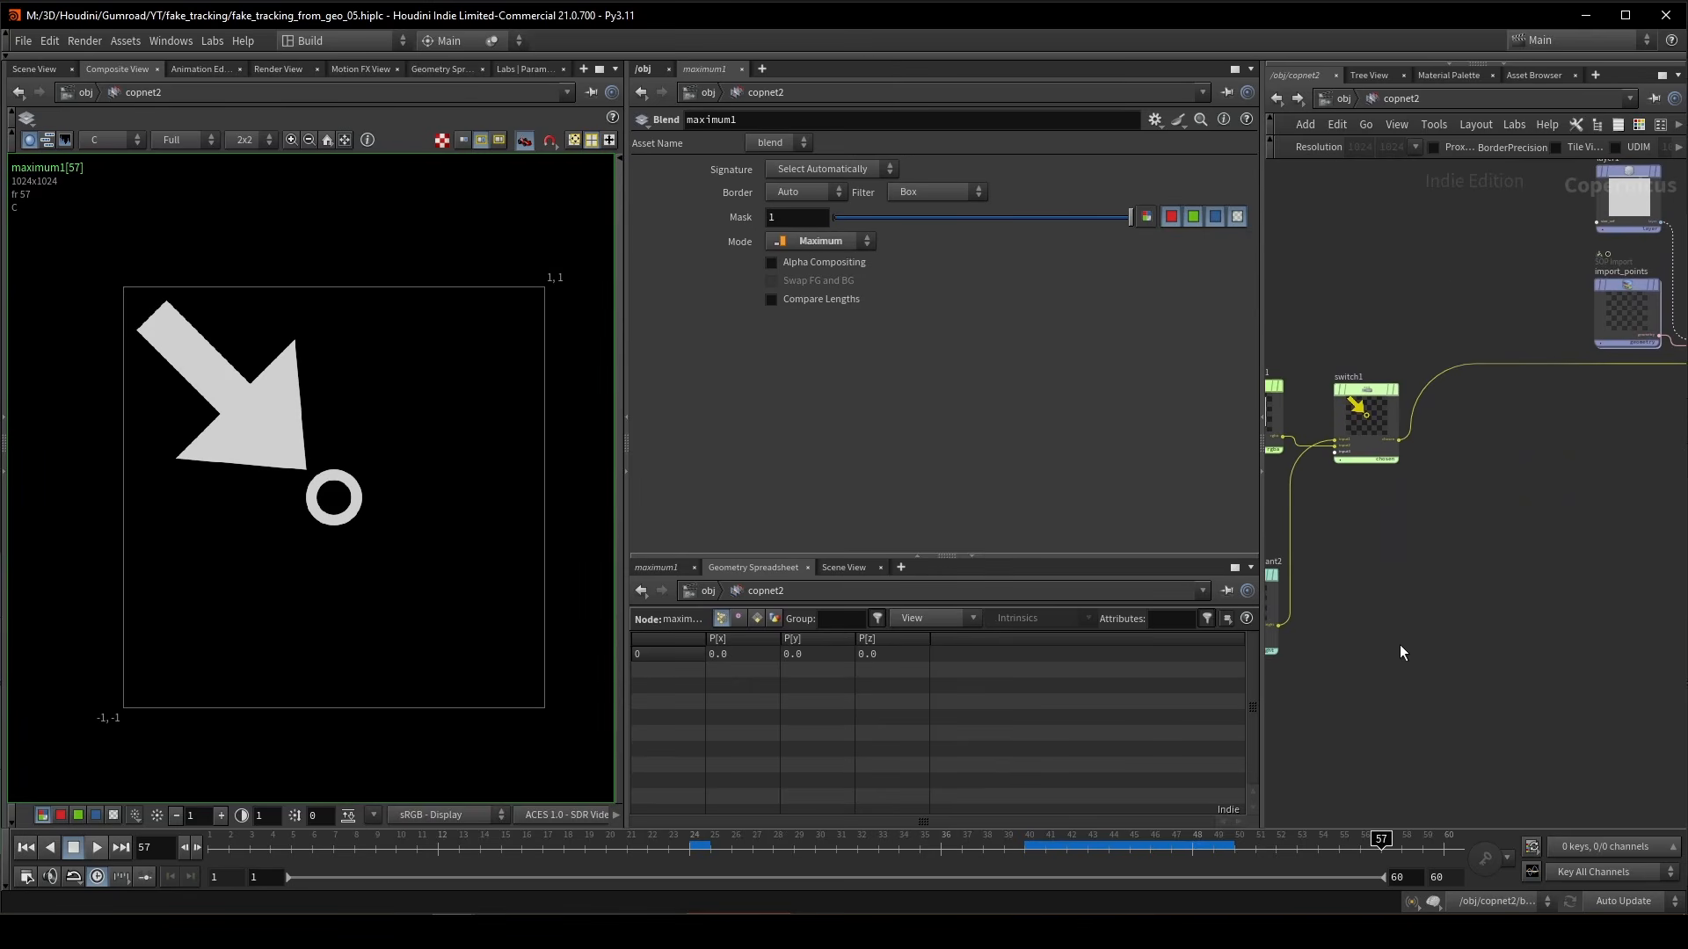
pyautogui.scroll(3, 332, 512)
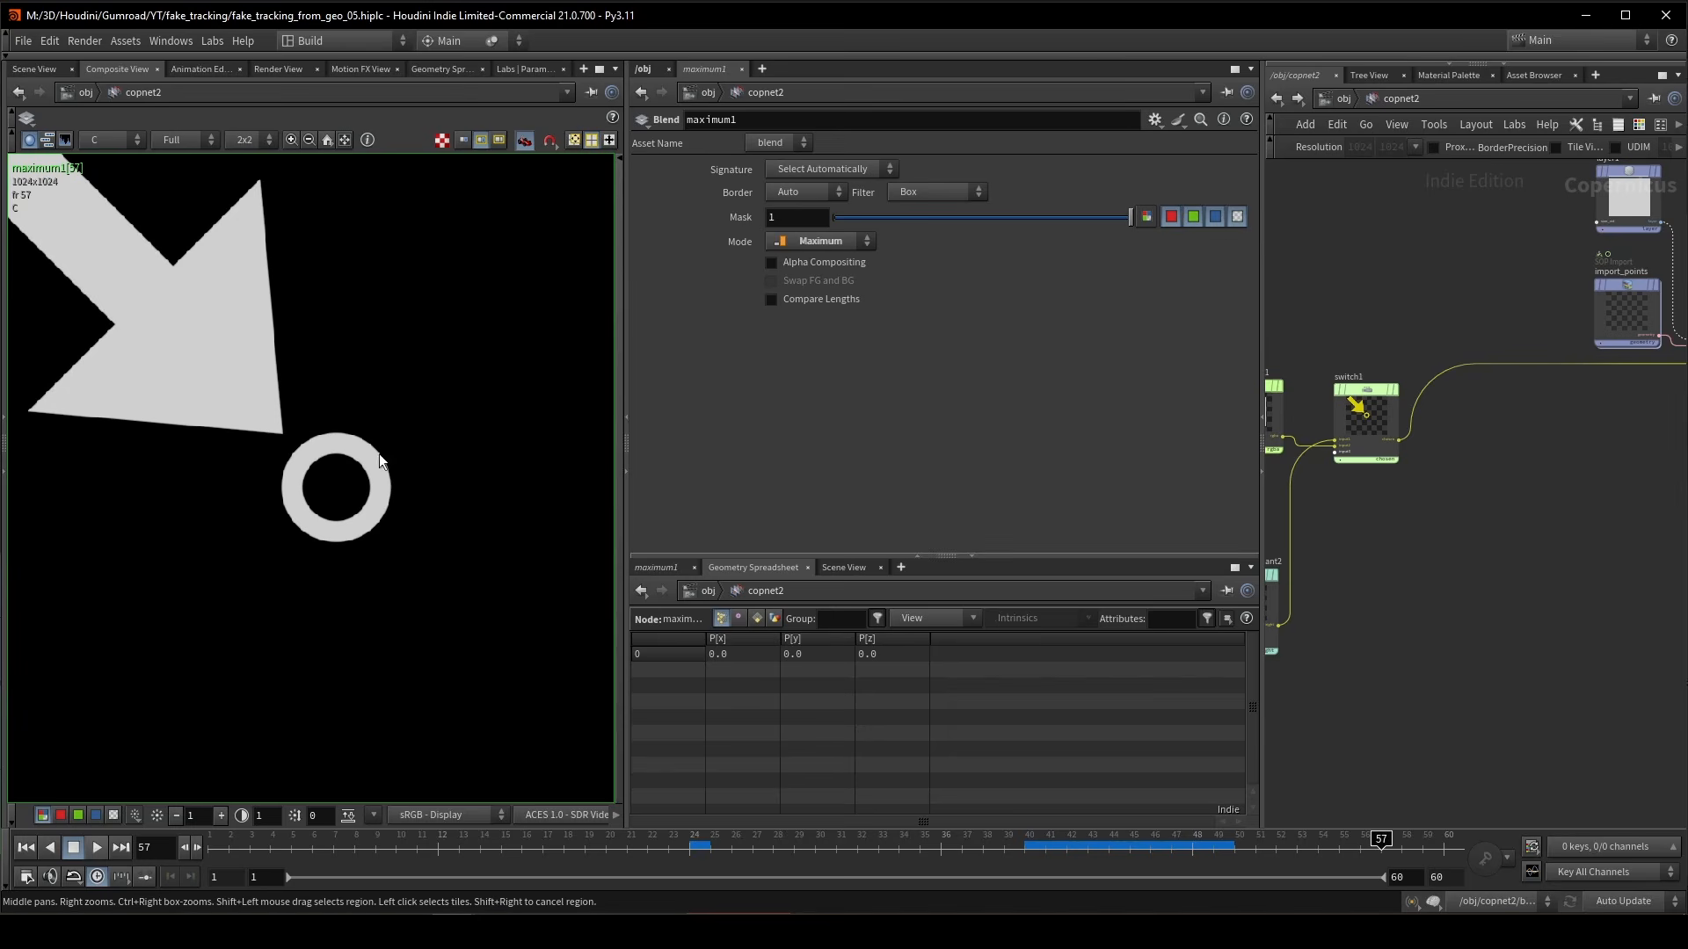
pyautogui.scroll(3, 351, 457)
pyautogui.scroll(-7, 245, 498)
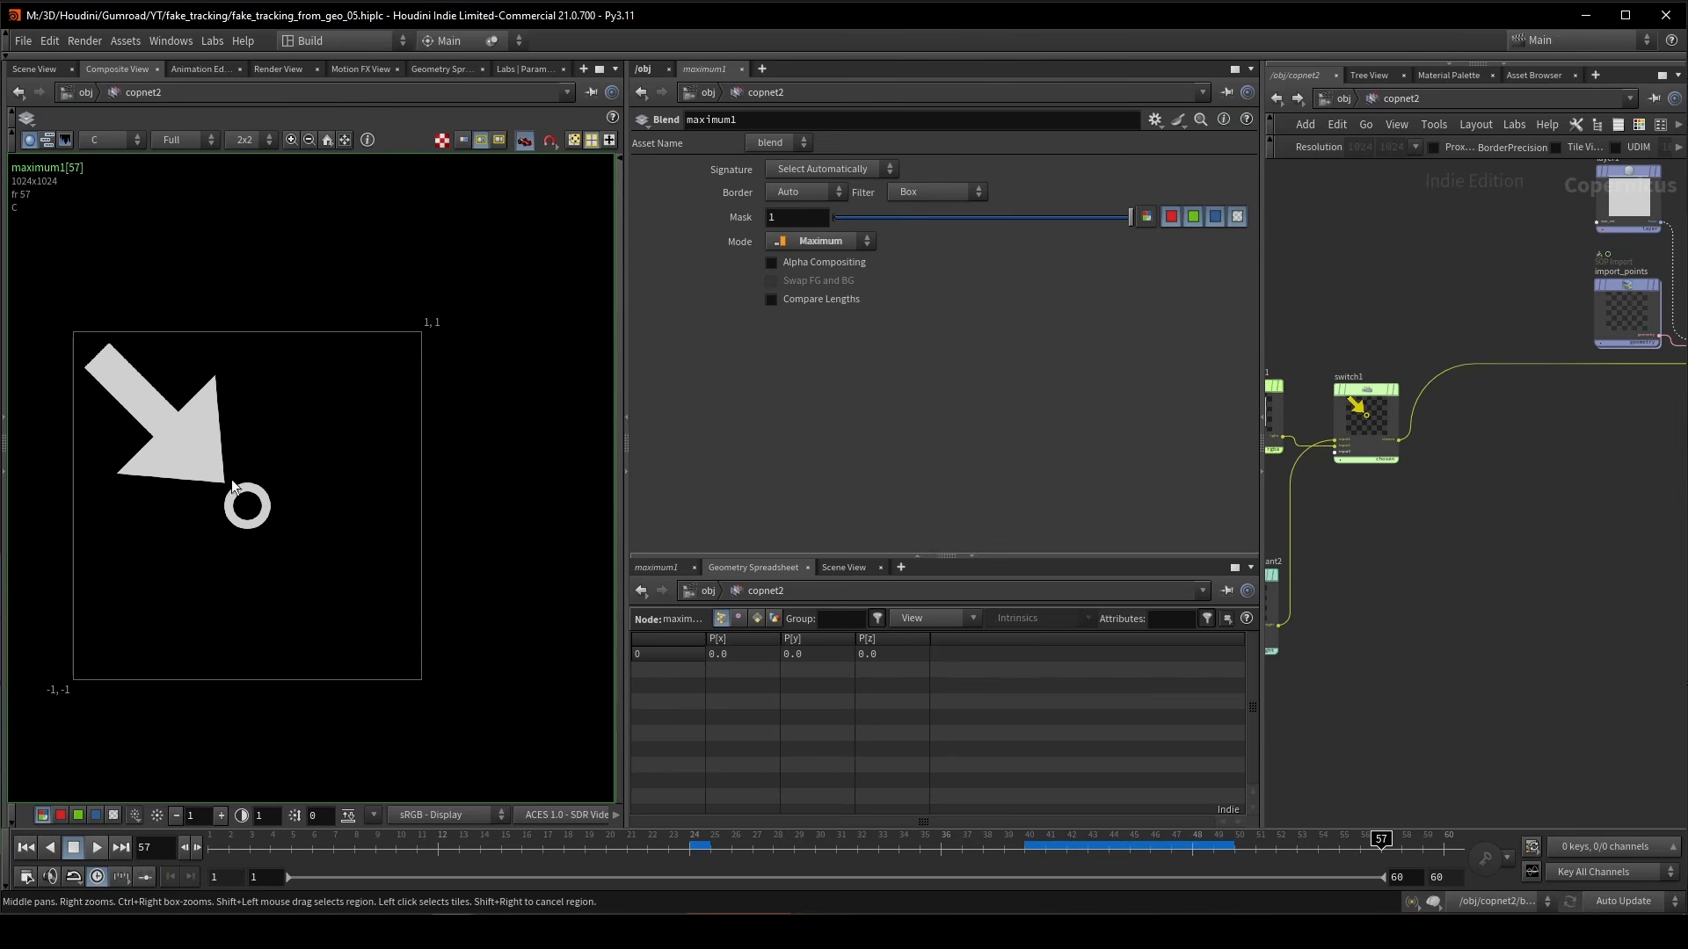
pyautogui.moveTo(252, 558); pyautogui.dragTo(411, 502, button='middle')
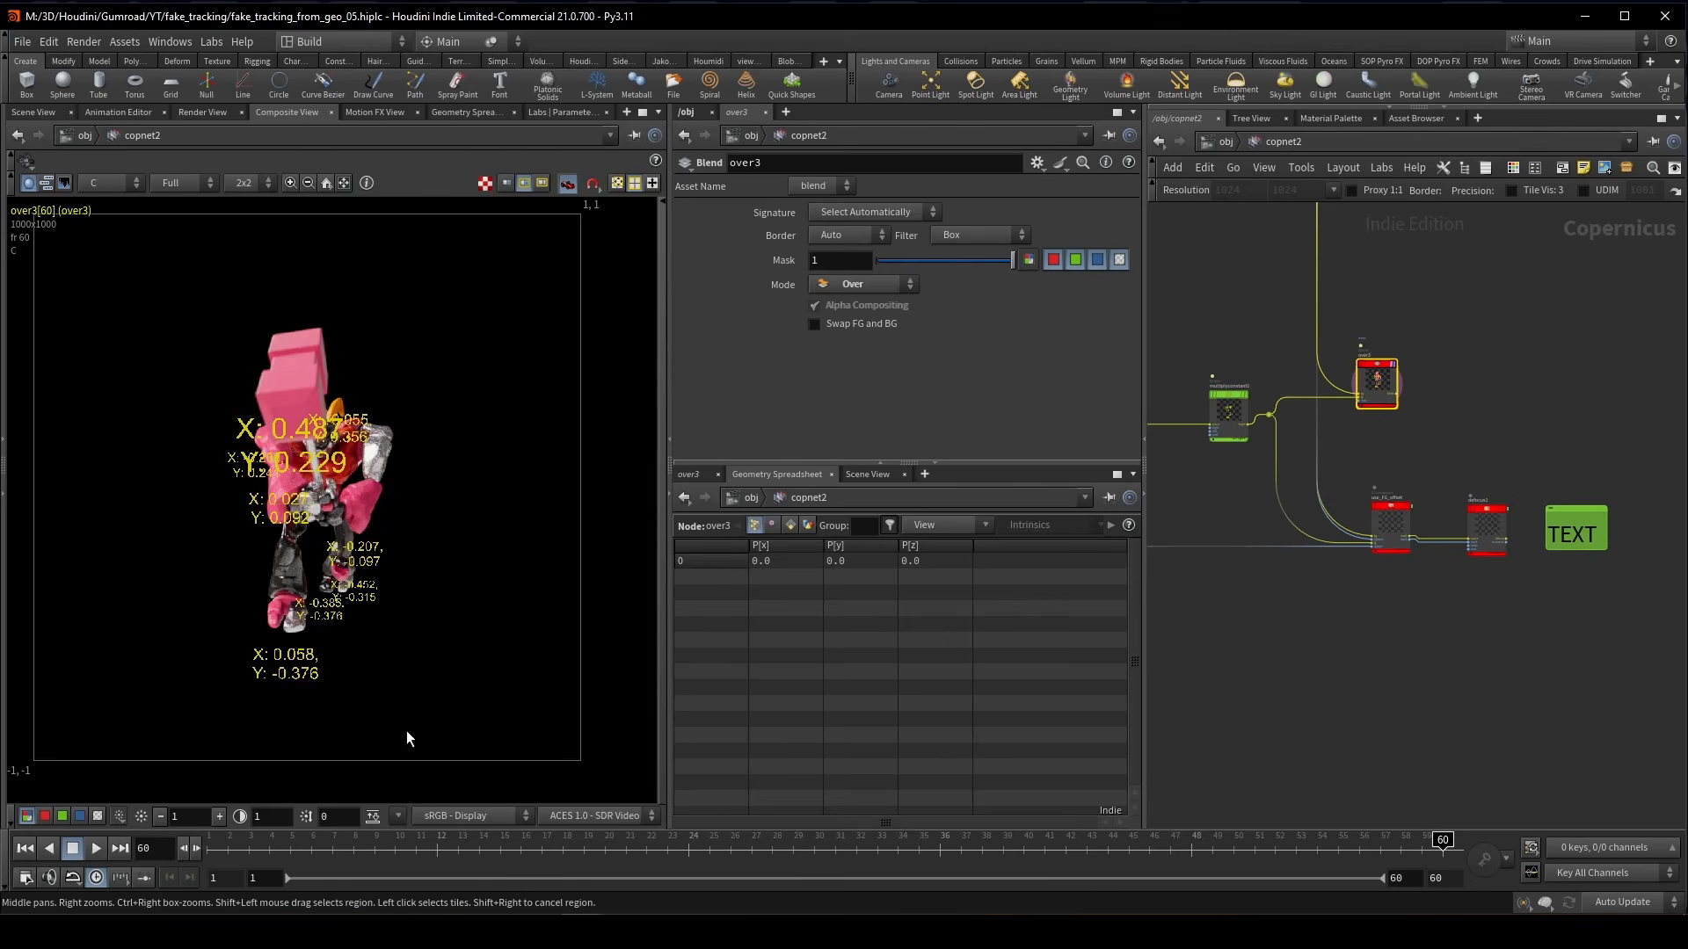
# - Trace the text branch of the over3 composite back to rasterizegeo2 and display its rasterized coordinate text
pyautogui.scroll(1, 316, 486)
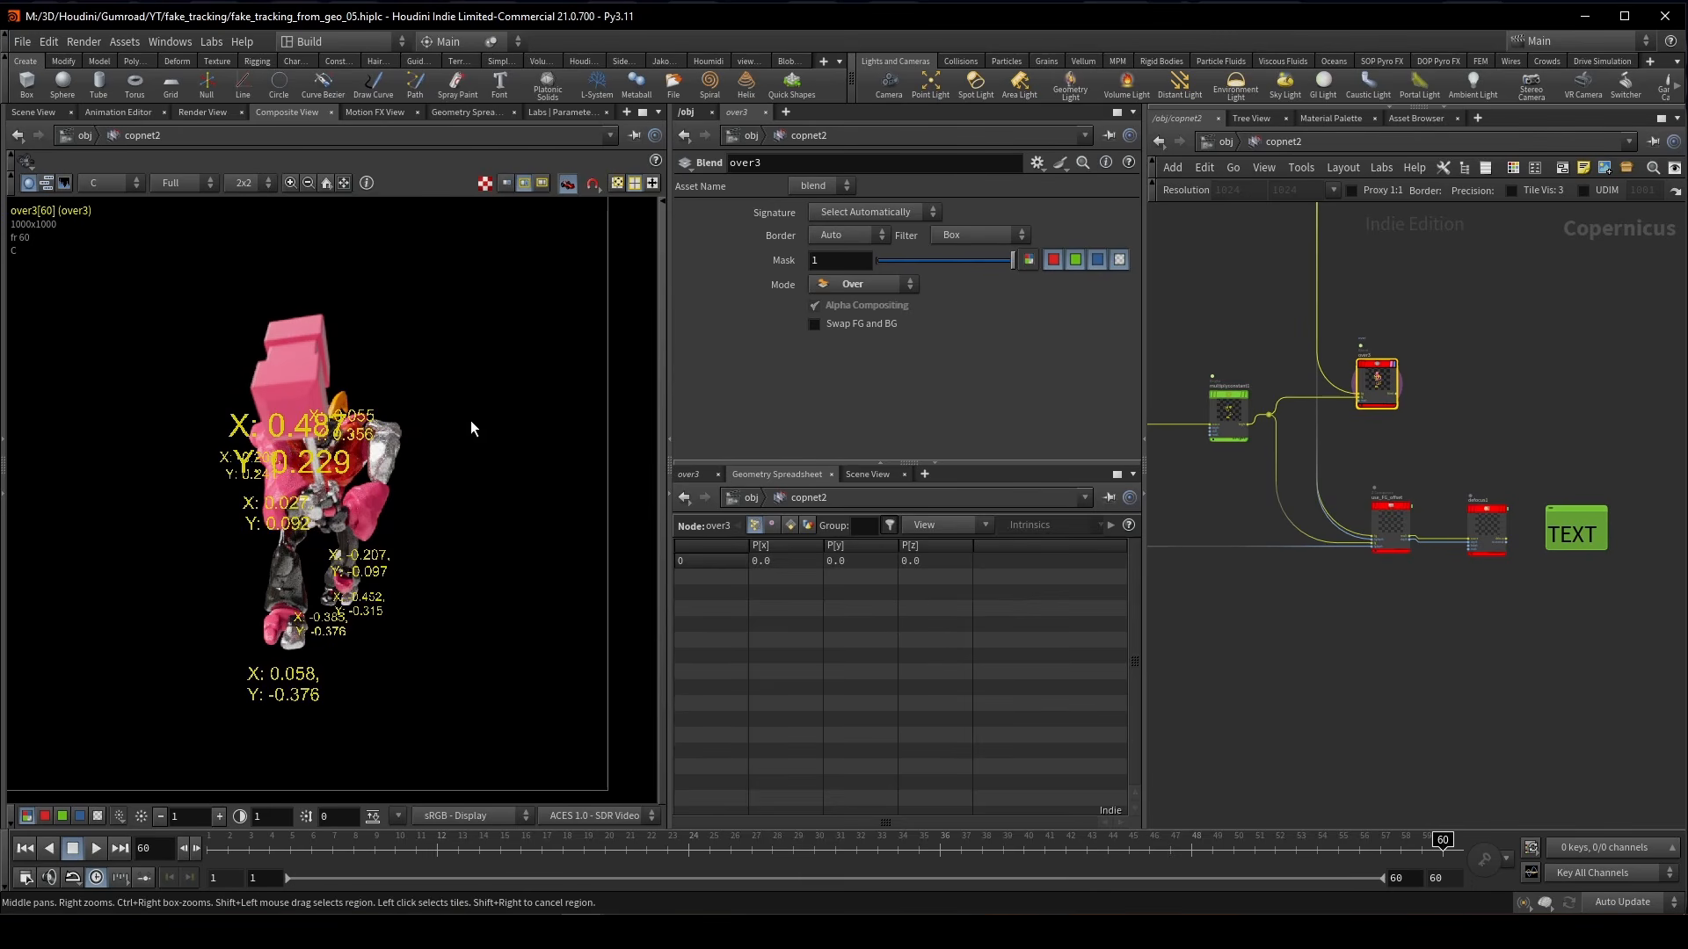
pyautogui.moveTo(1280, 611); pyautogui.dragTo(1552, 588, button='middle')
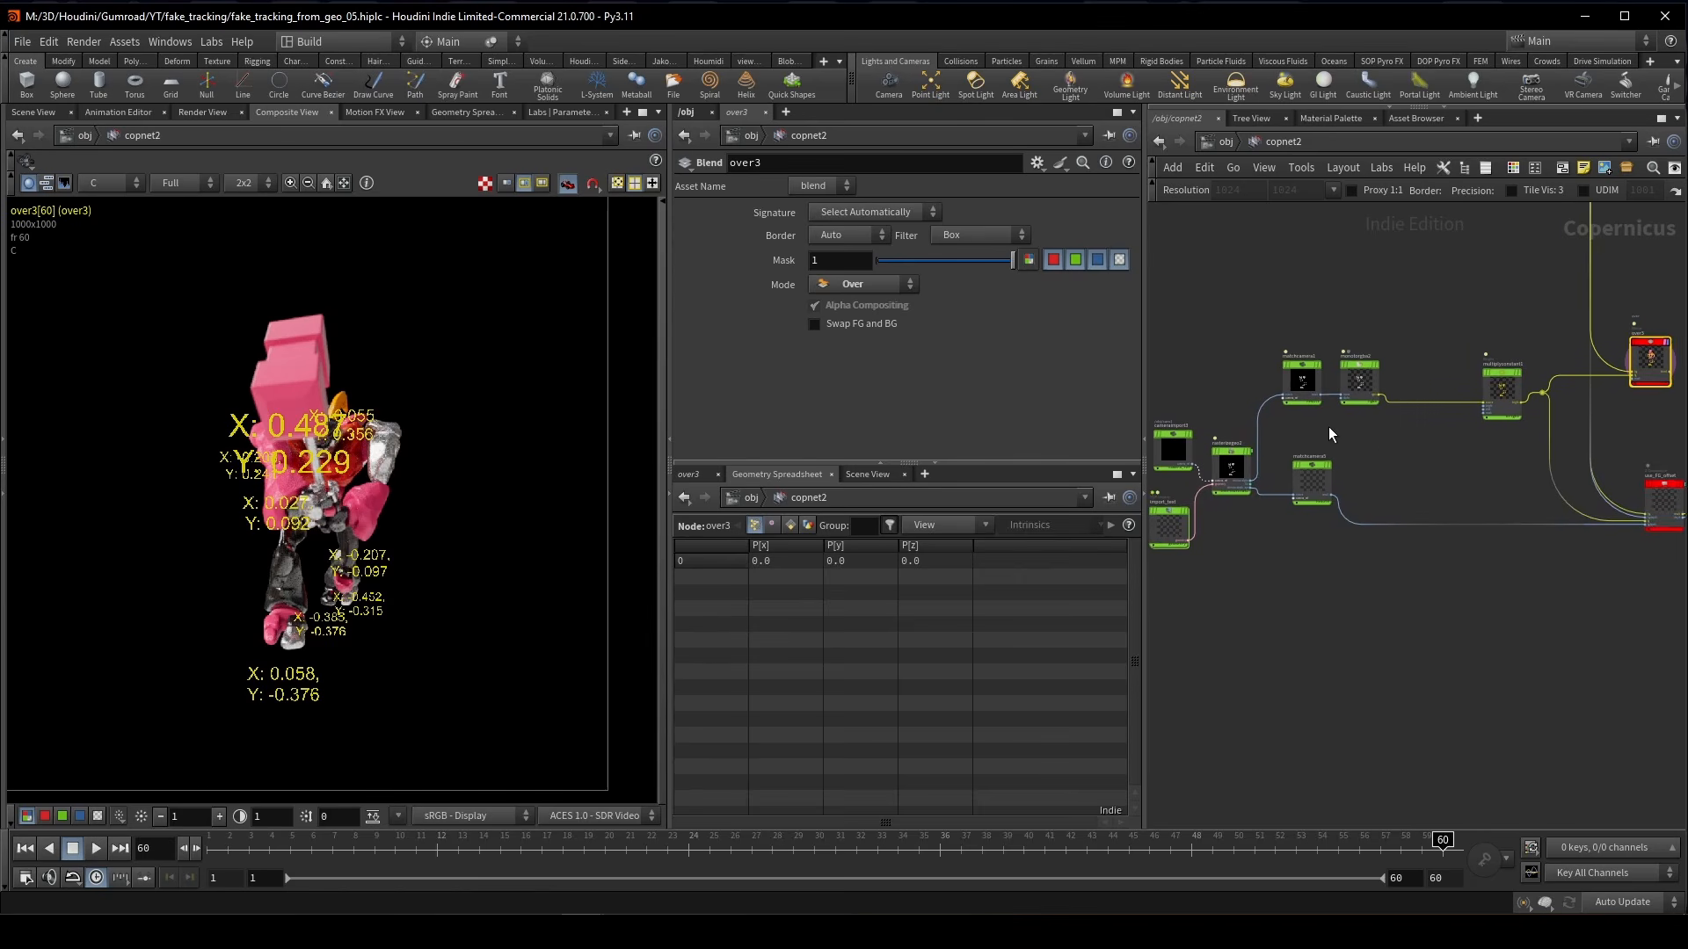
pyautogui.moveTo(1368, 440); pyautogui.dragTo(1460, 409, button='middle')
pyautogui.scroll(2, 1460, 409)
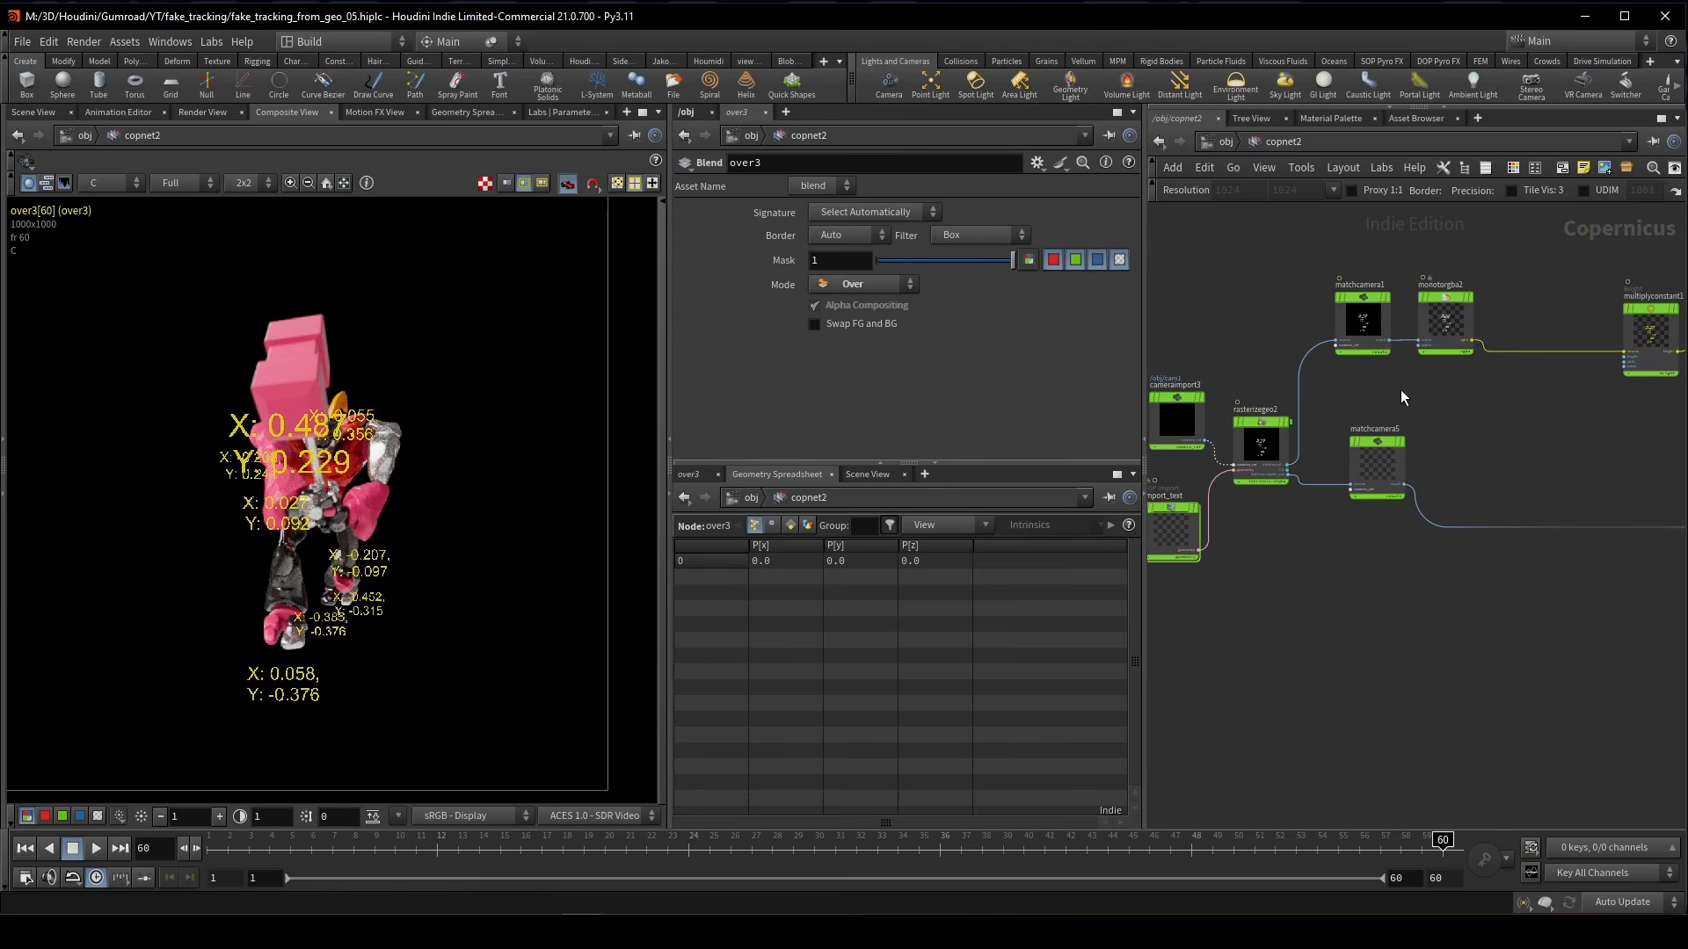
pyautogui.scroll(4, 1401, 389)
pyautogui.moveTo(1368, 496); pyautogui.dragTo(1503, 382, button='middle')
pyautogui.click(1346, 429)
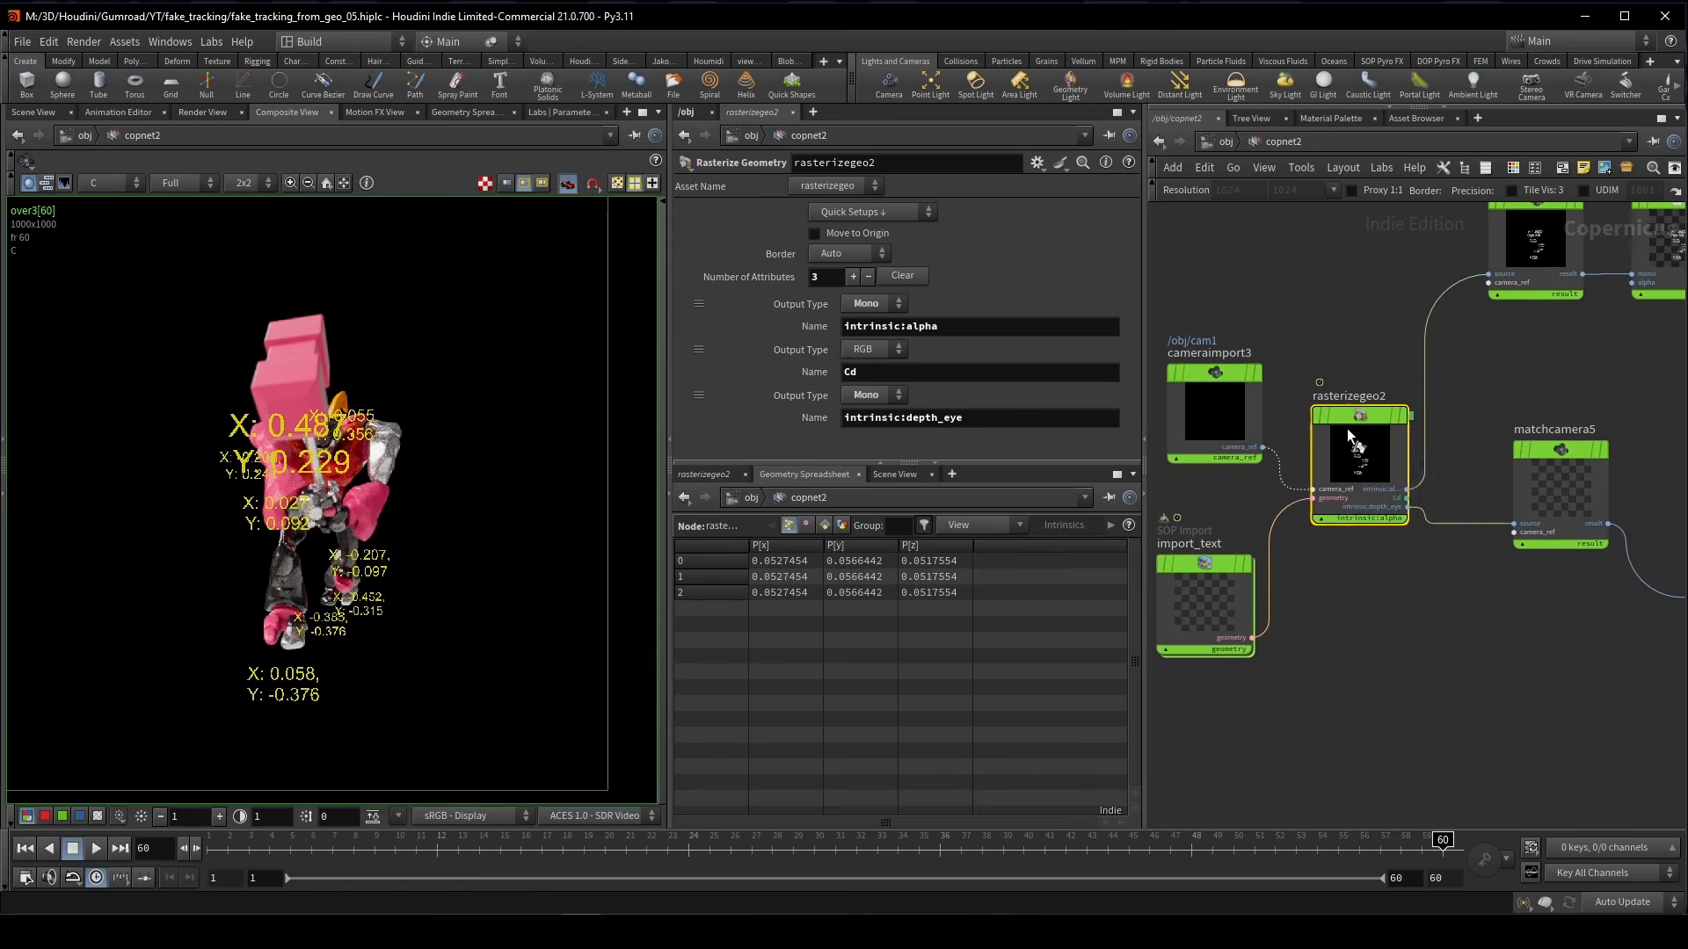
pyautogui.scroll(2, 1348, 417)
pyautogui.scroll(1, 1349, 402)
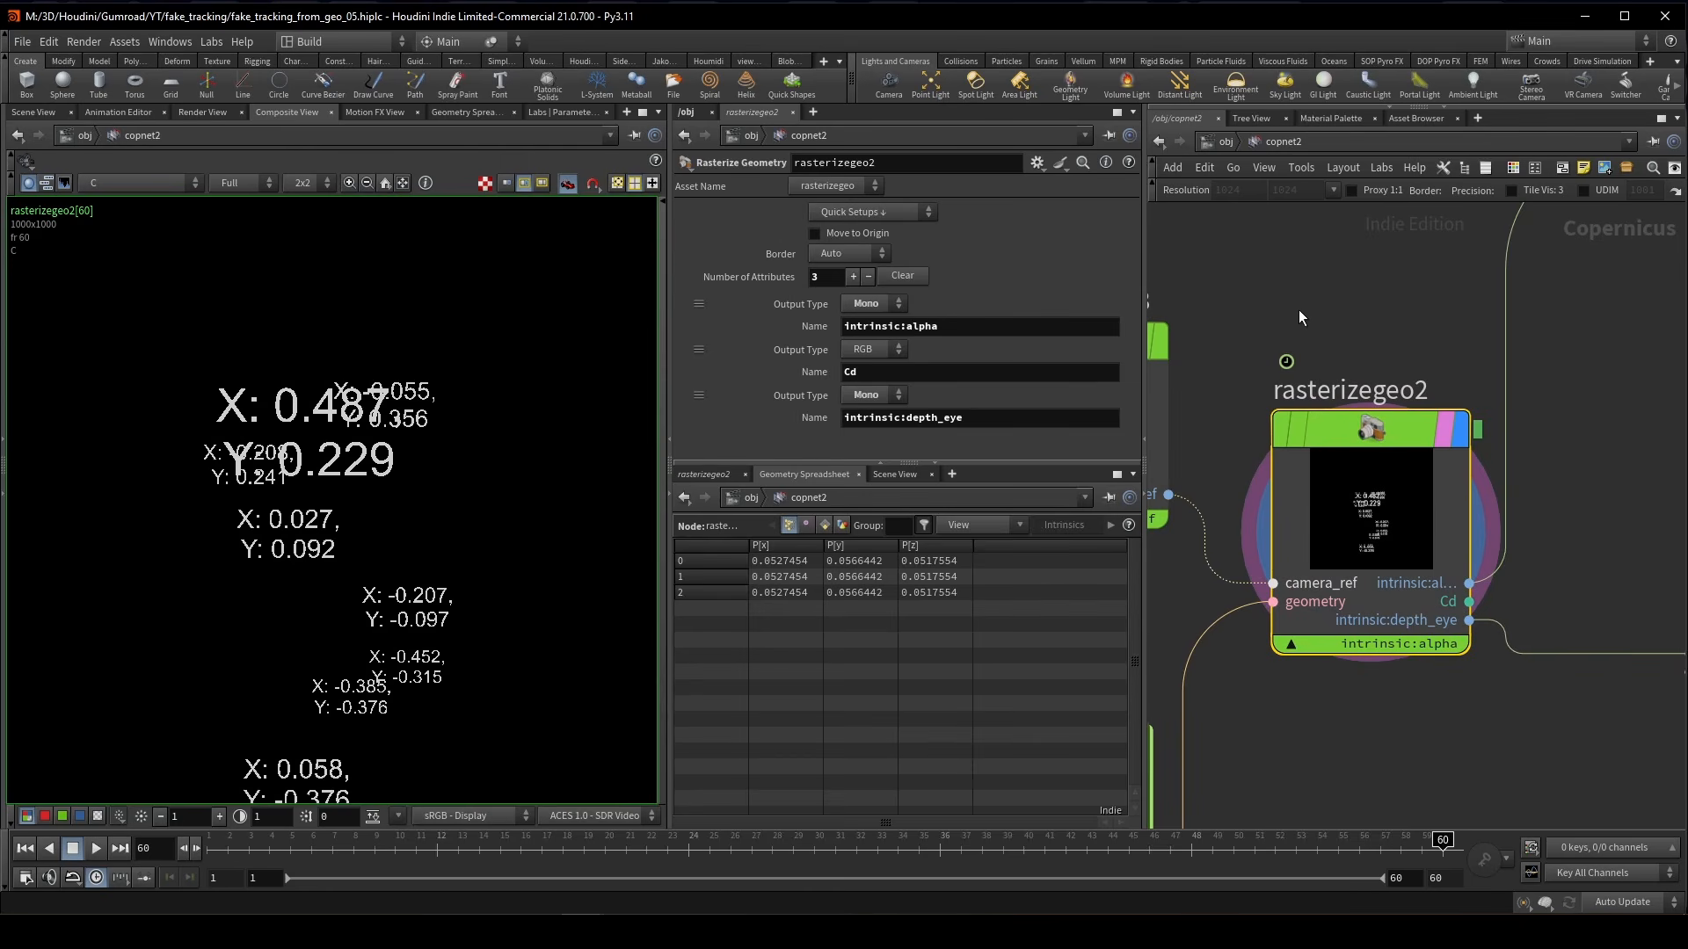
pyautogui.scroll(-4, 1299, 309)
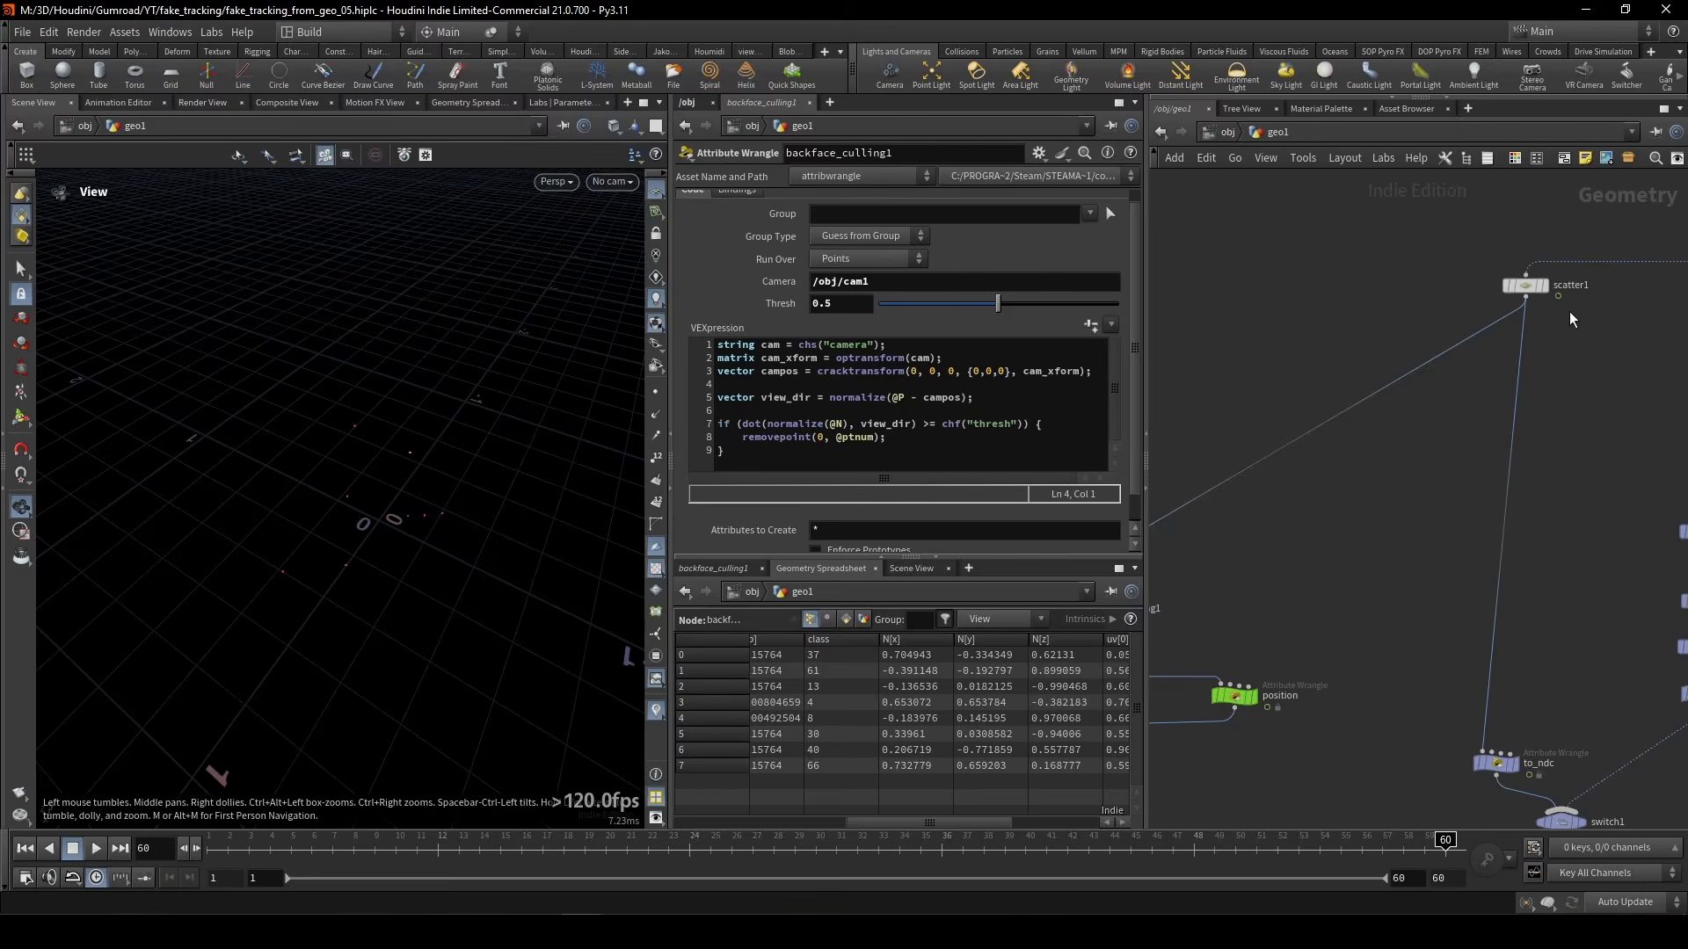
# - Review the scatter1 settings in geo1 and examine the camera-based point removal code in backface_culling1
pyautogui.click(1526, 286)
pyautogui.scroll(-3, 1574, 378)
pyautogui.scroll(5, 1340, 398)
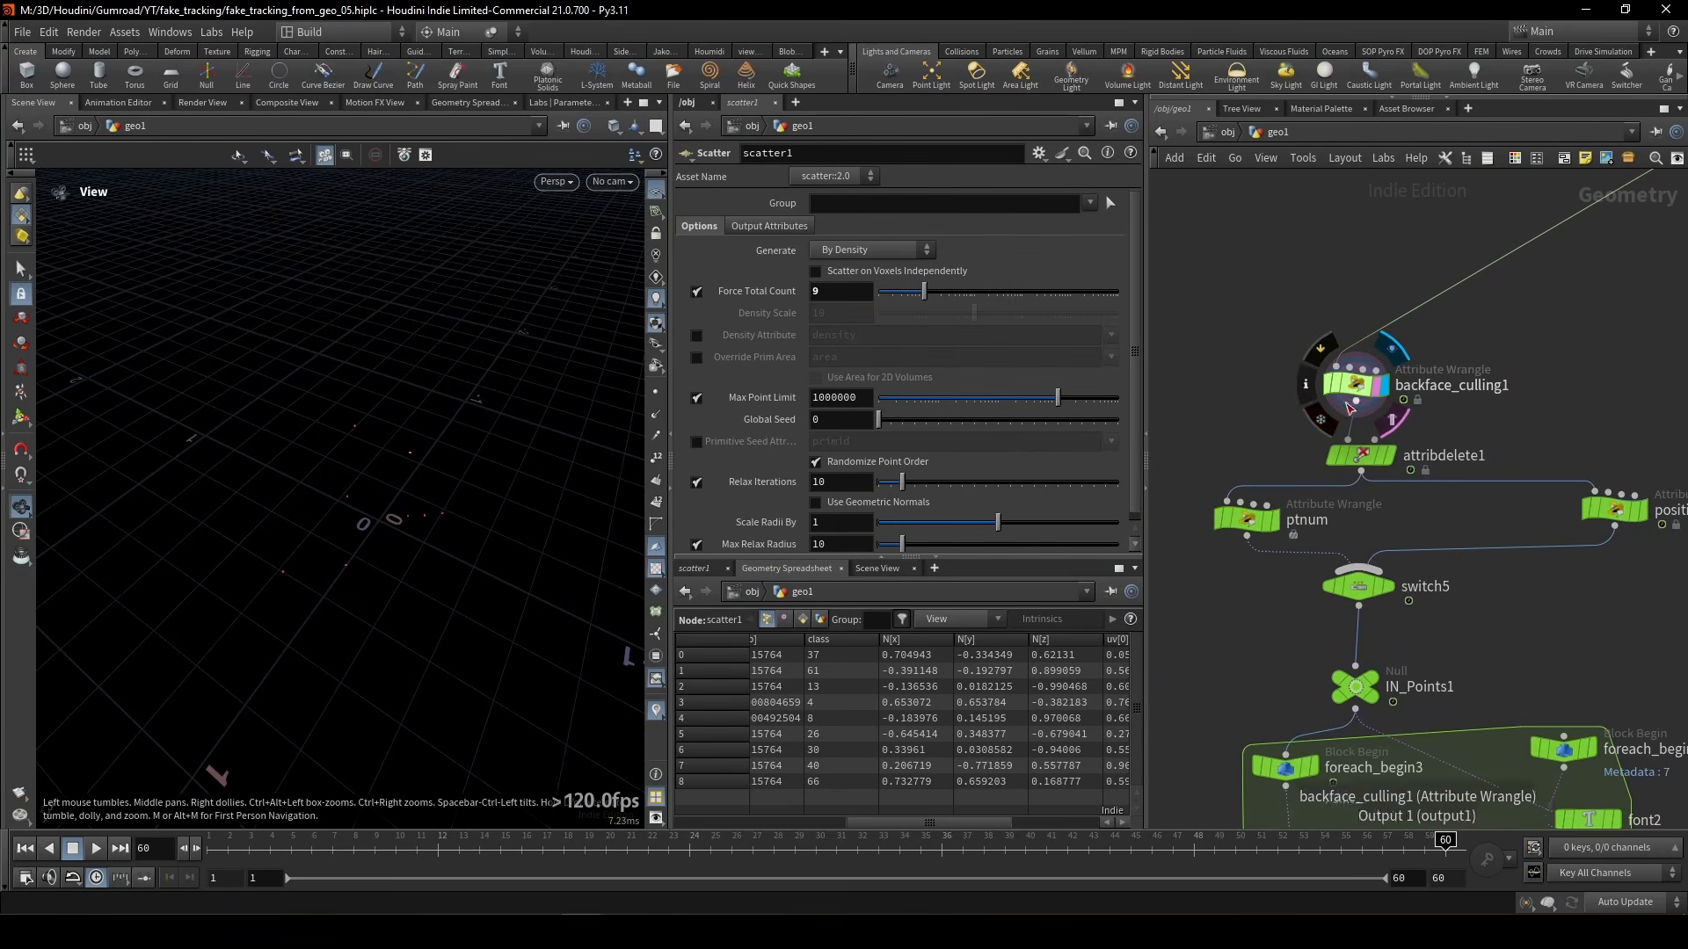
pyautogui.click(1341, 396)
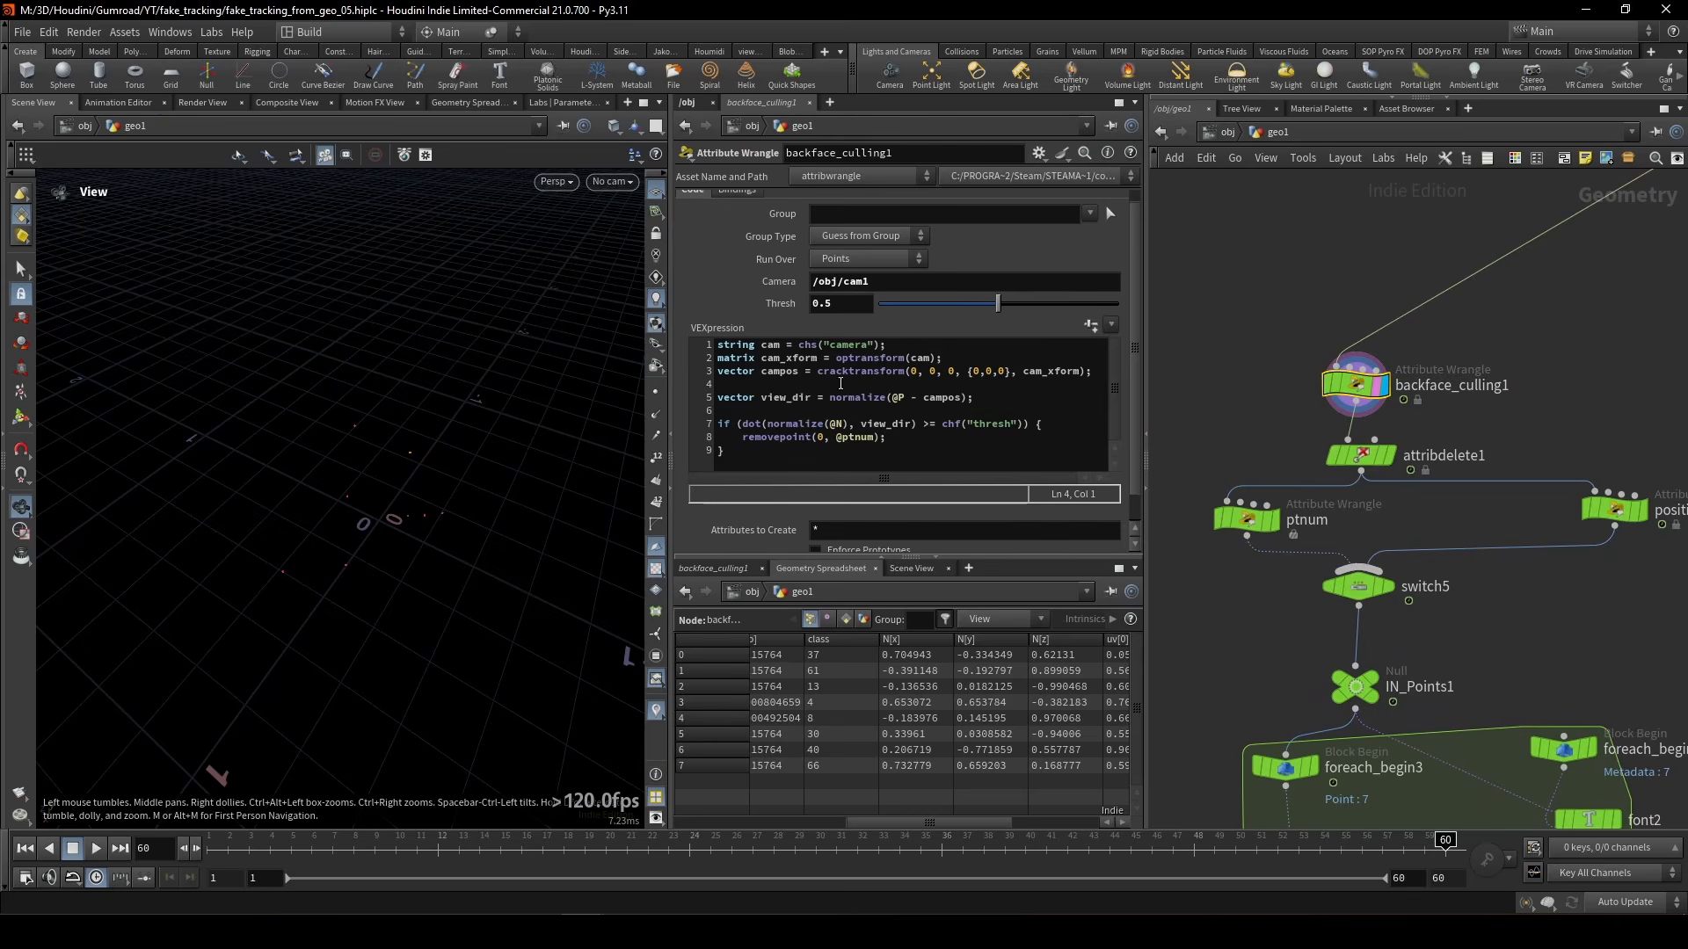
pyautogui.moveTo(365, 548); pyautogui.dragTo(353, 517)
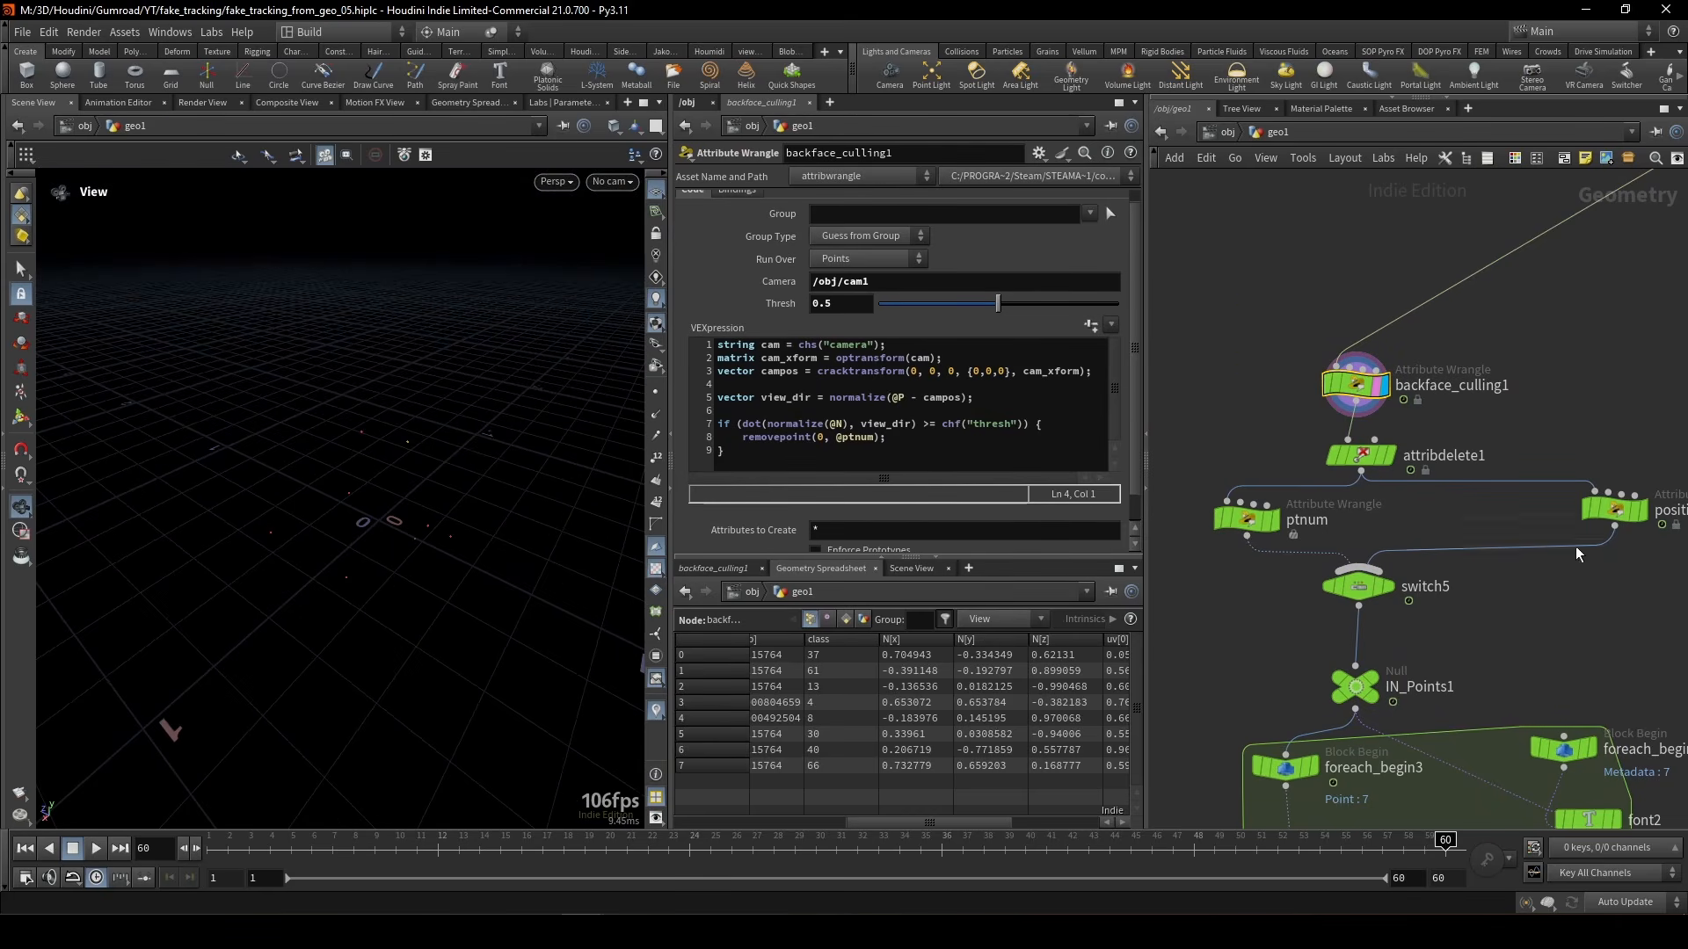
# - Display the position wrangle and examine the sprintf expression that writes @P.x into s@chars
pyautogui.moveTo(1578, 554); pyautogui.dragTo(1439, 436, button='middle')
pyautogui.click(1475, 392)
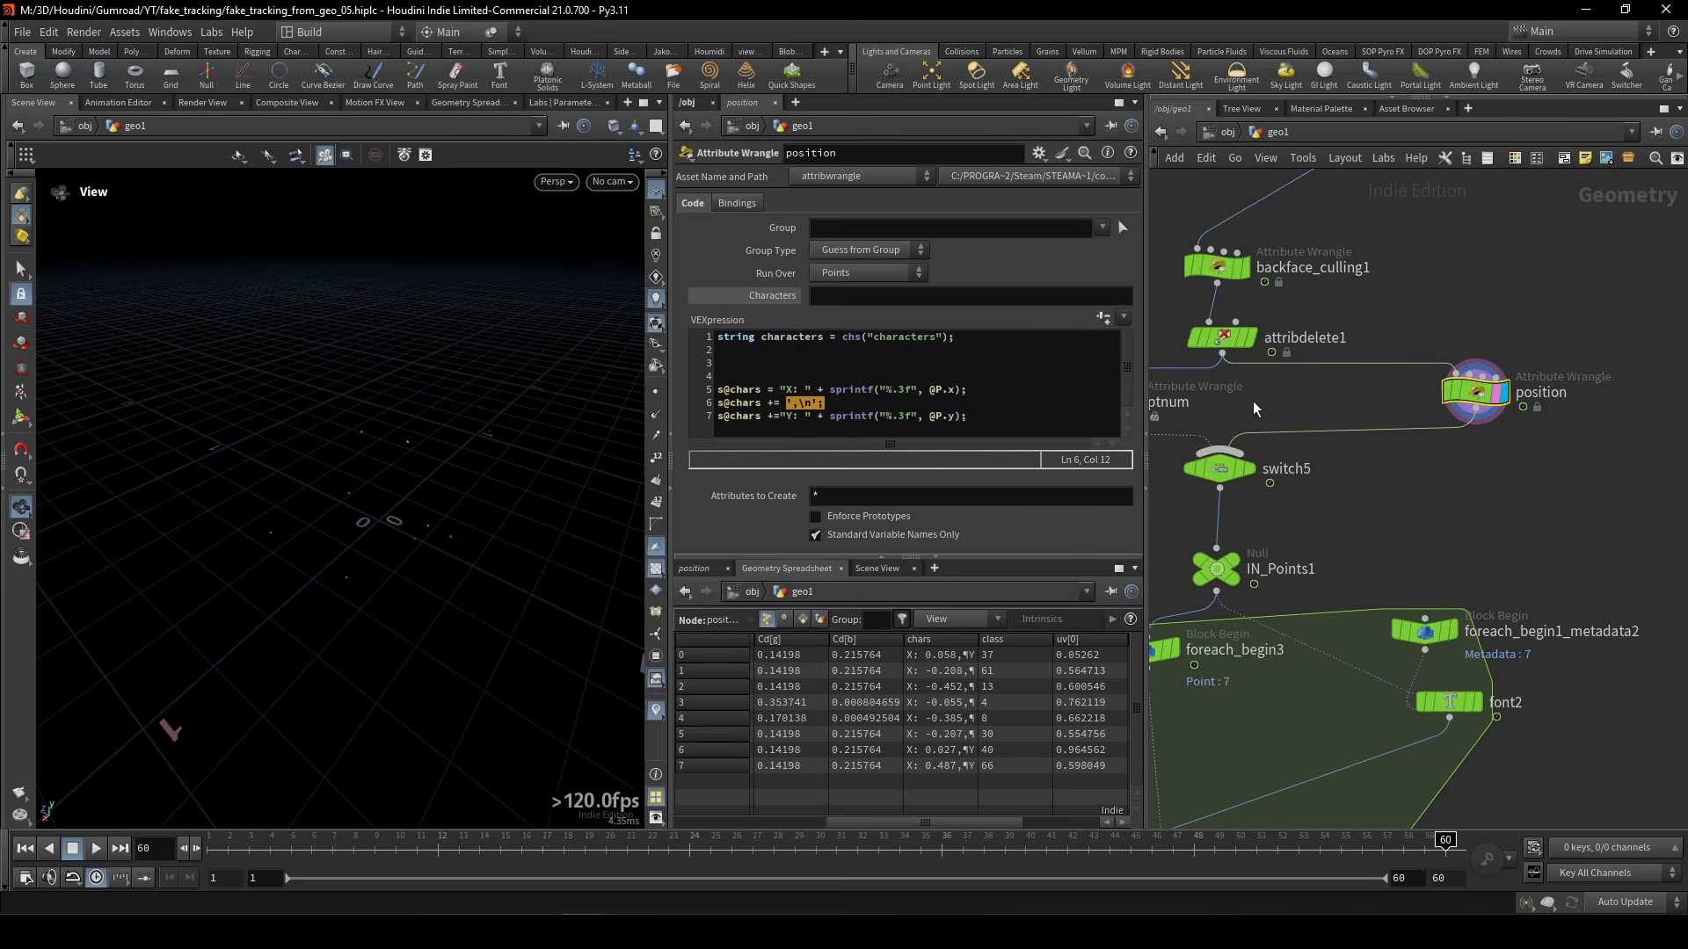
pyautogui.click(957, 392)
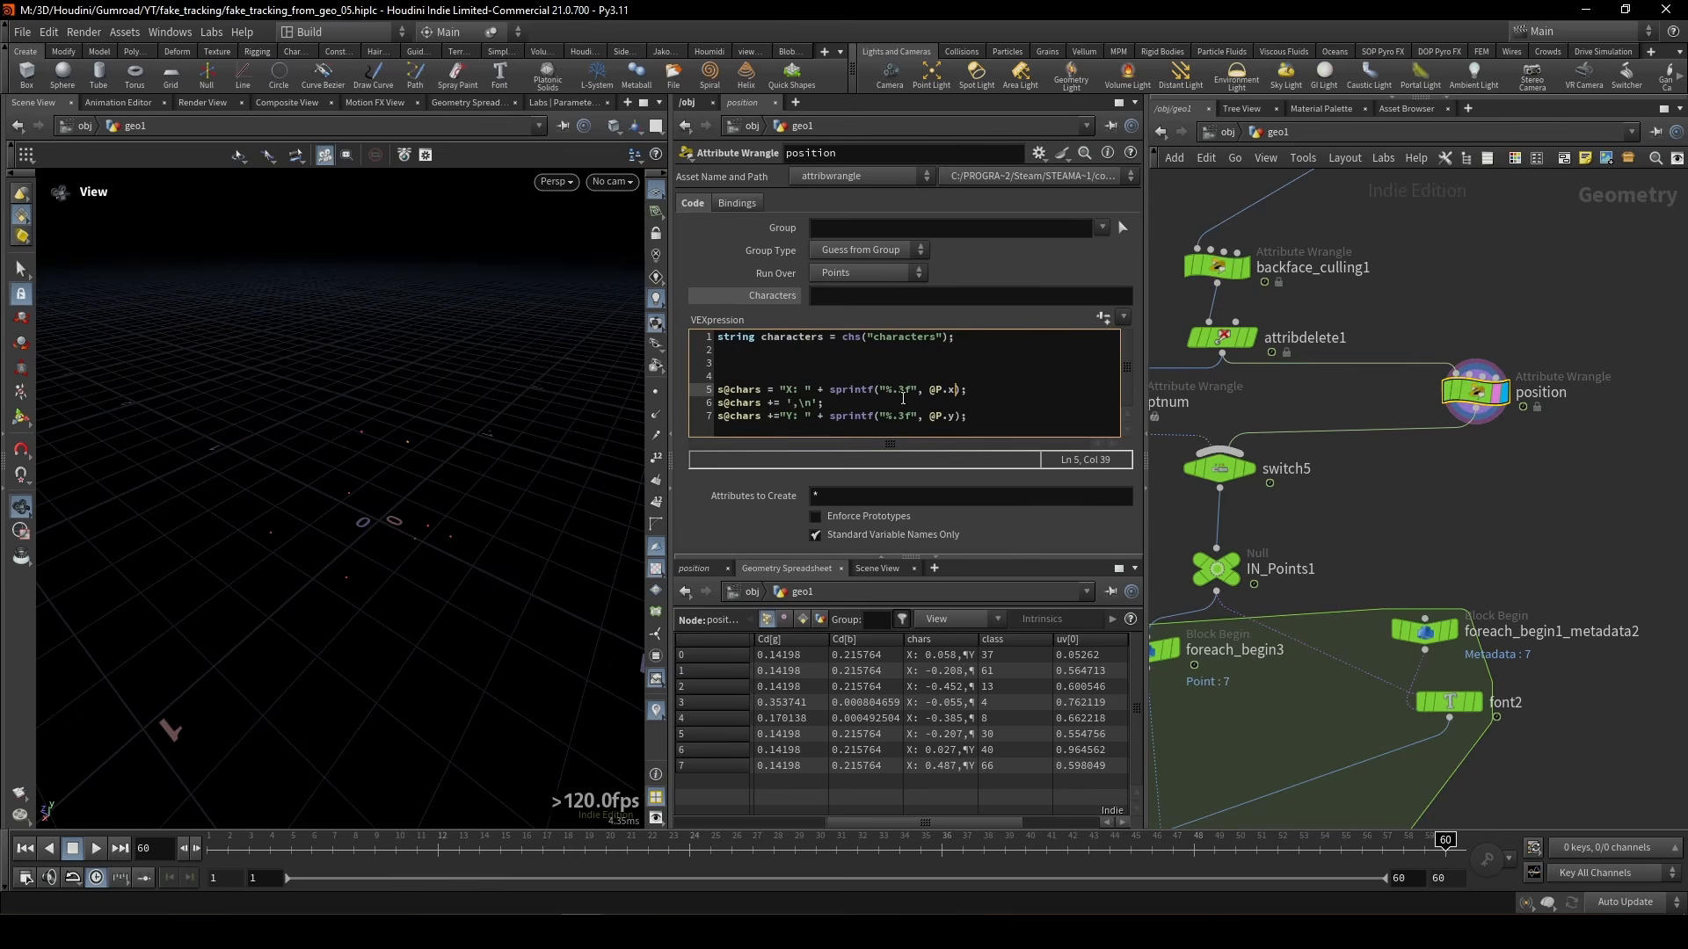
pyautogui.moveTo(955, 389); pyautogui.dragTo(880, 389)
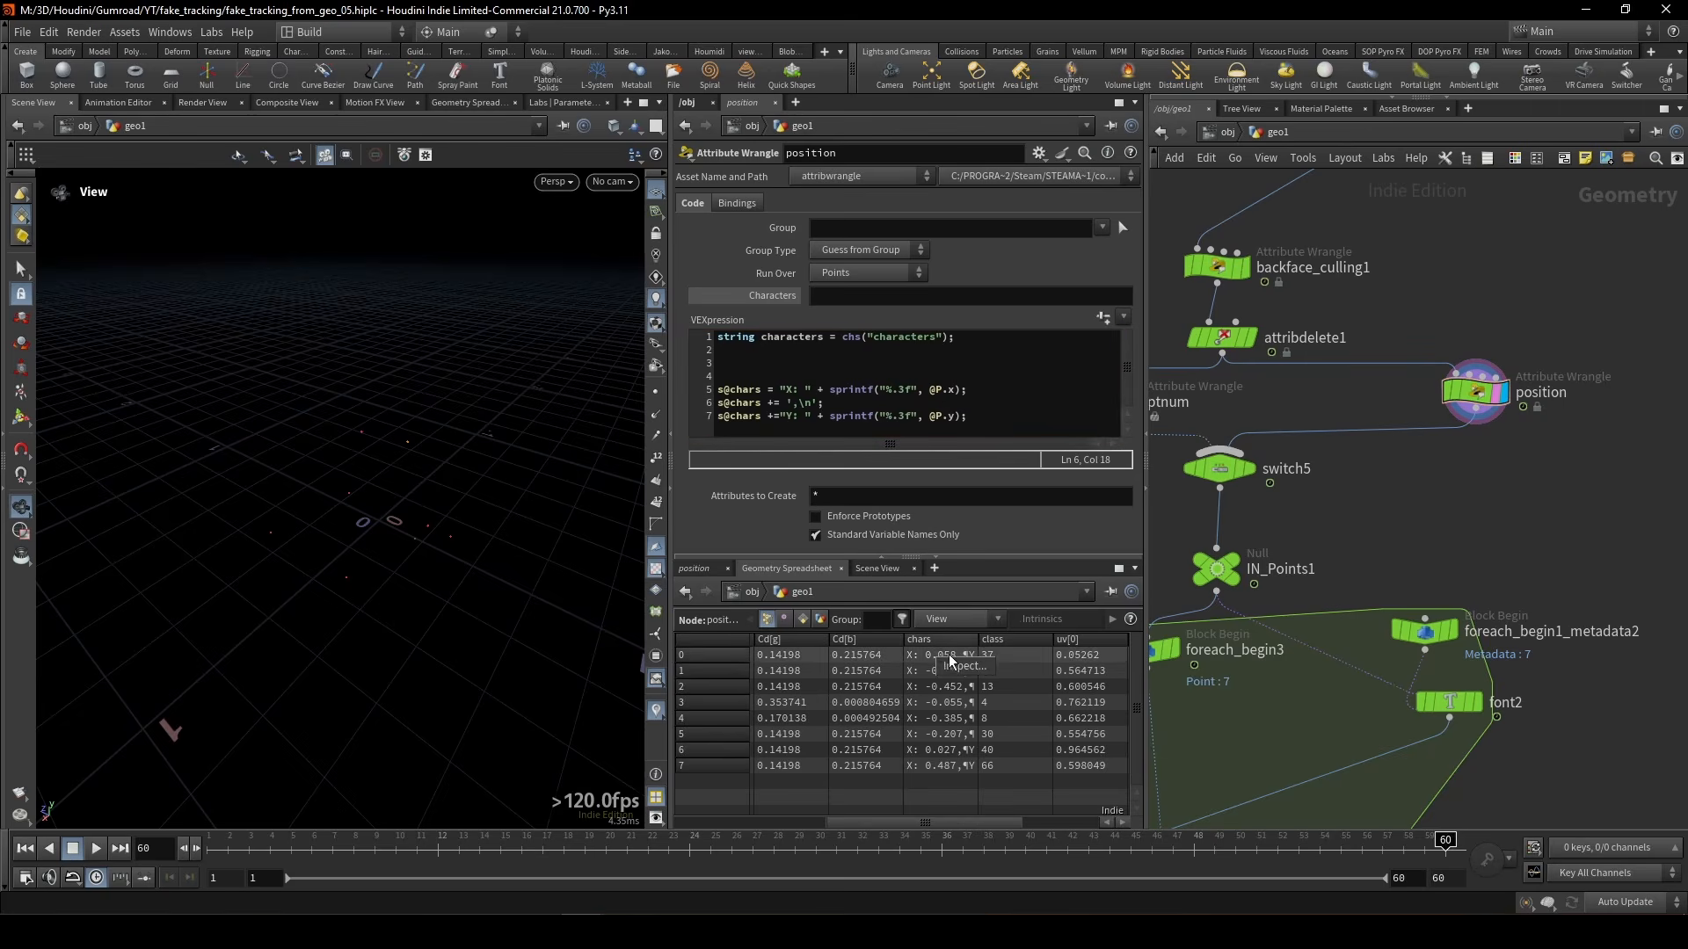
# - Inspect point 0's chars value against the ',\n' line in the position code, and widen the spreadsheet's chars column
pyautogui.doubleClick(945, 655)
pyautogui.moveTo(949, 425); pyautogui.dragTo(1285, 343)
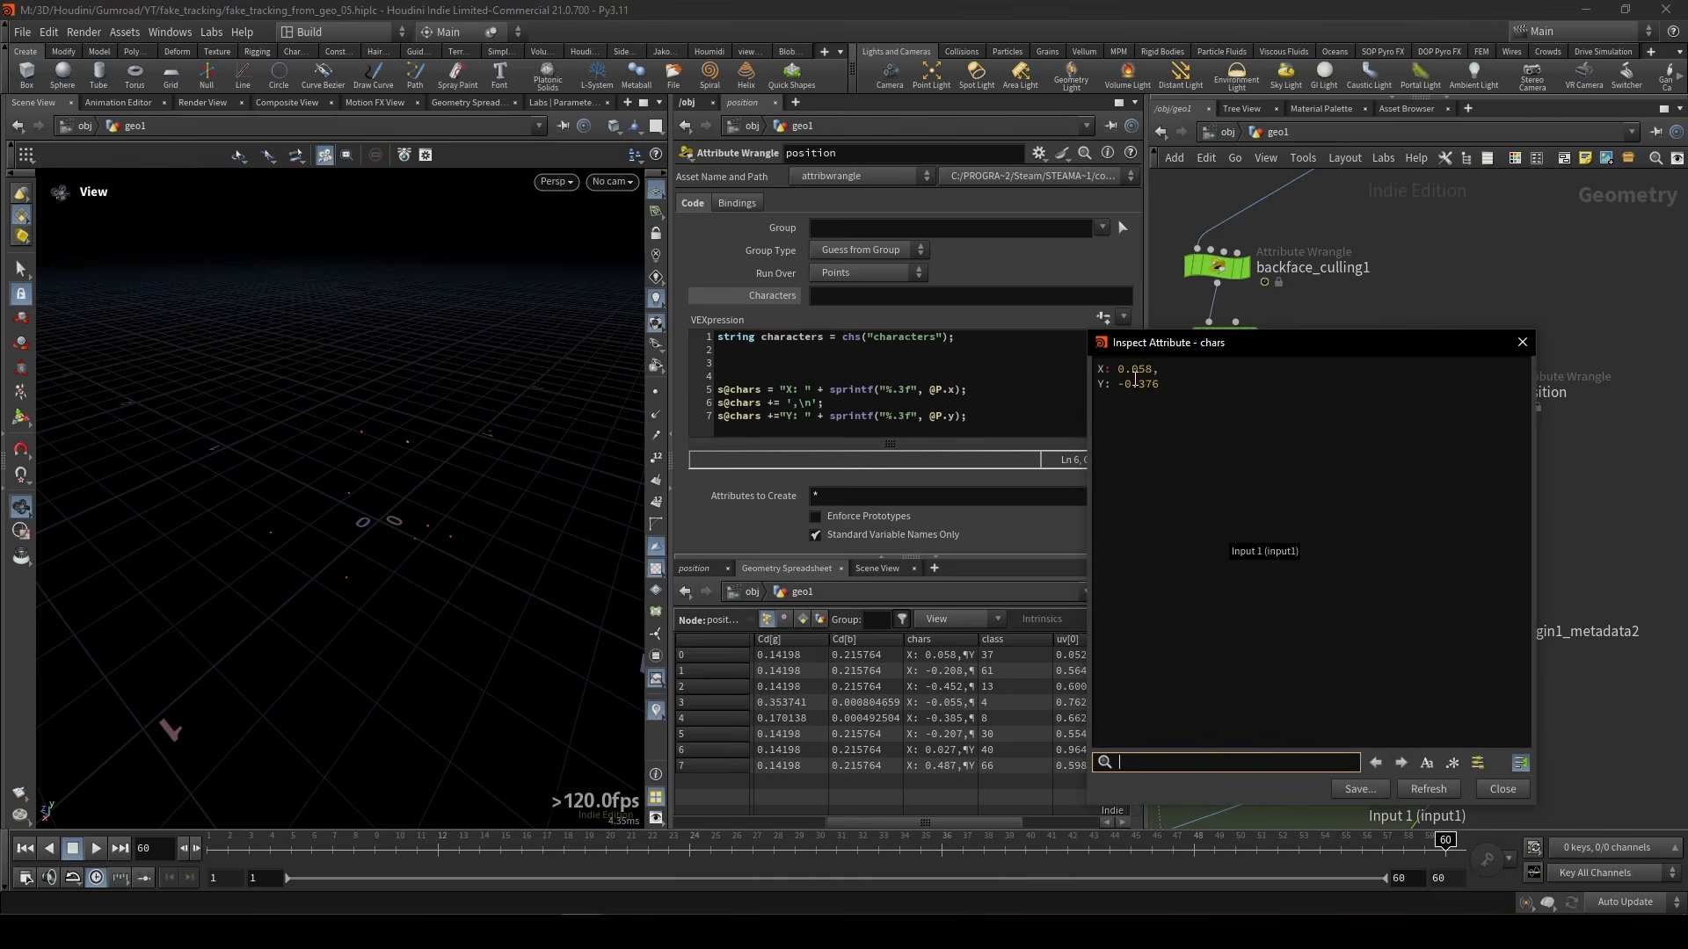
pyautogui.moveTo(1131, 369); pyautogui.dragTo(1148, 371)
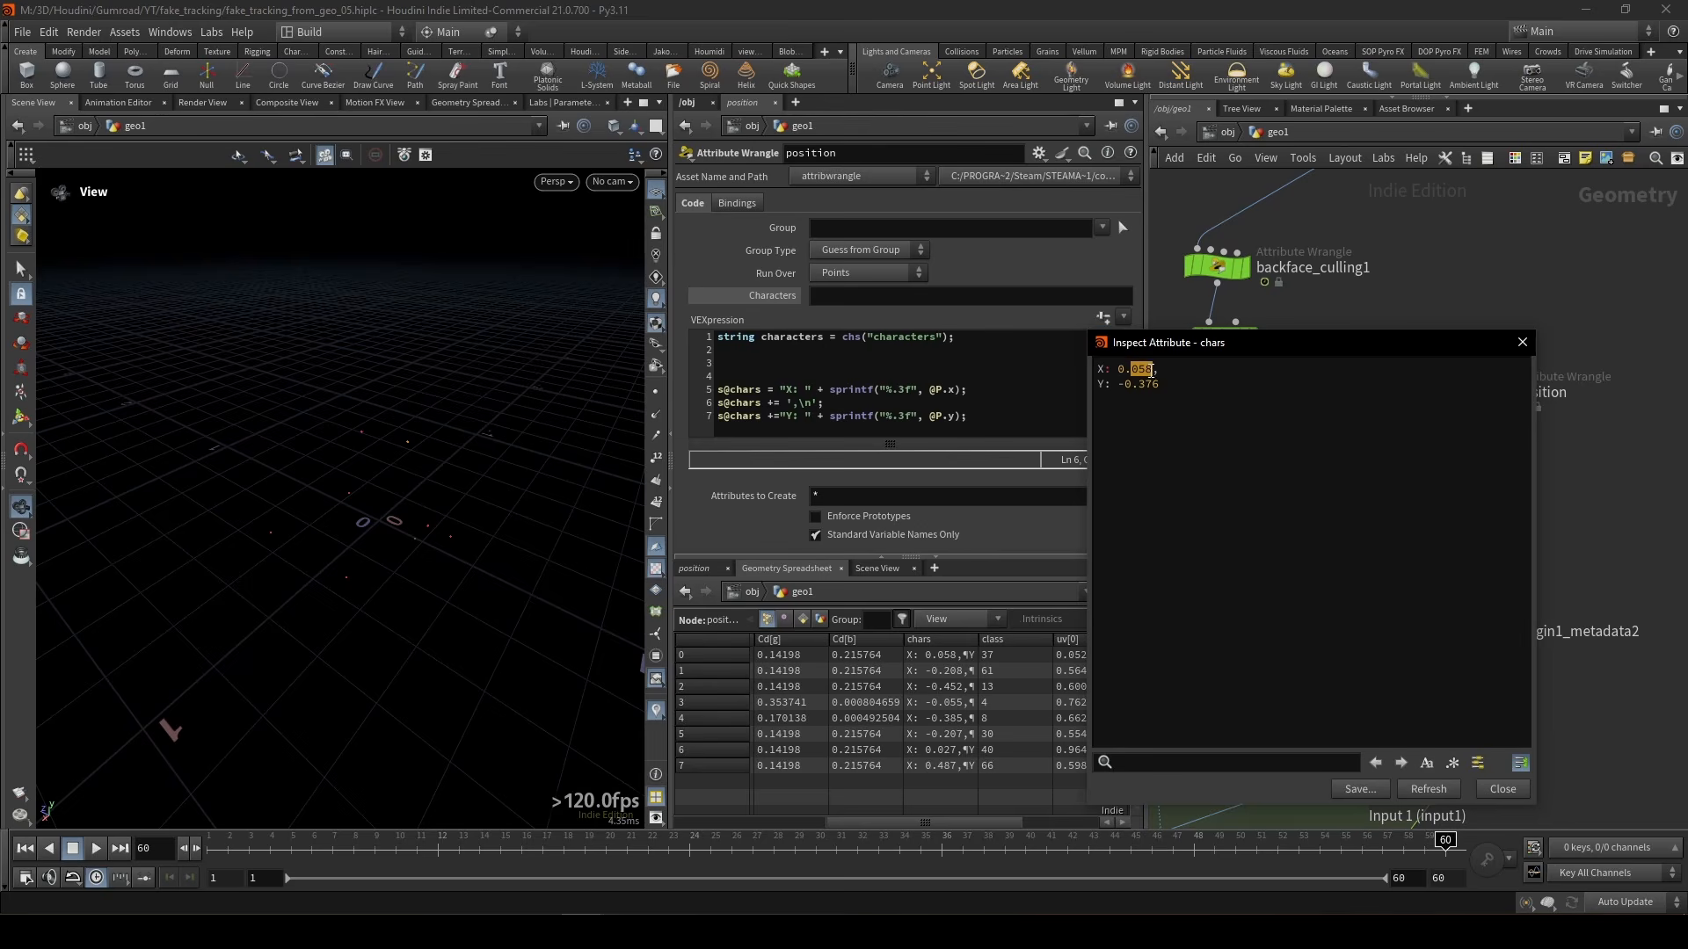
pyautogui.click(1129, 371)
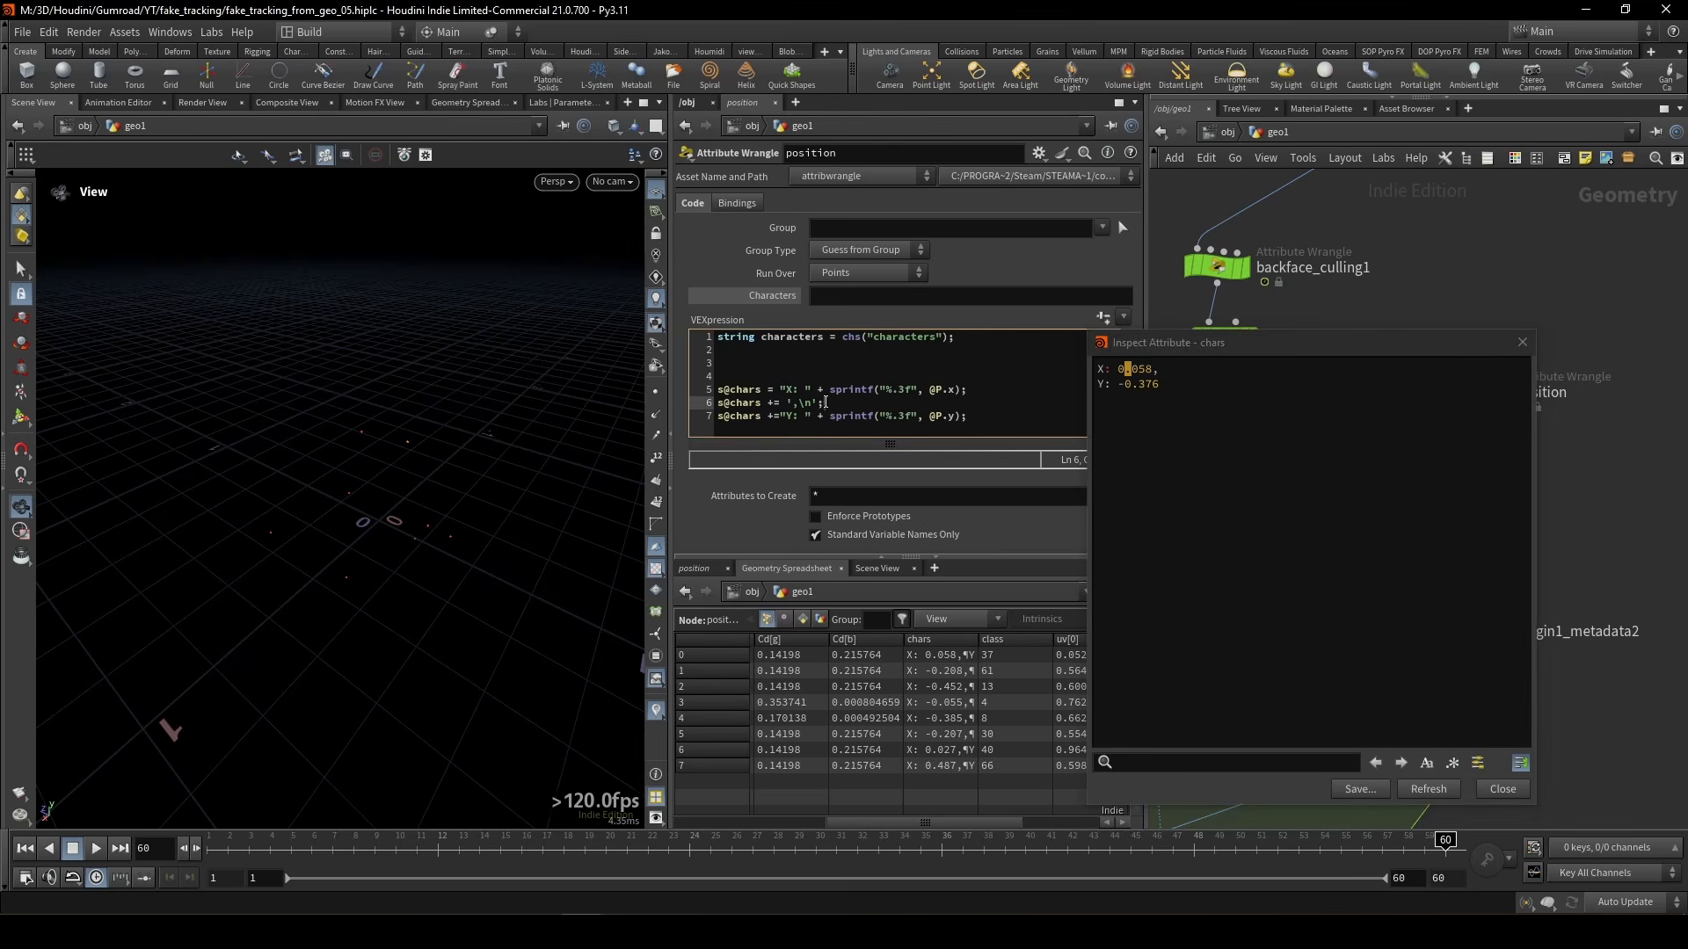
pyautogui.tripleClick(859, 407)
pyautogui.click(1216, 383)
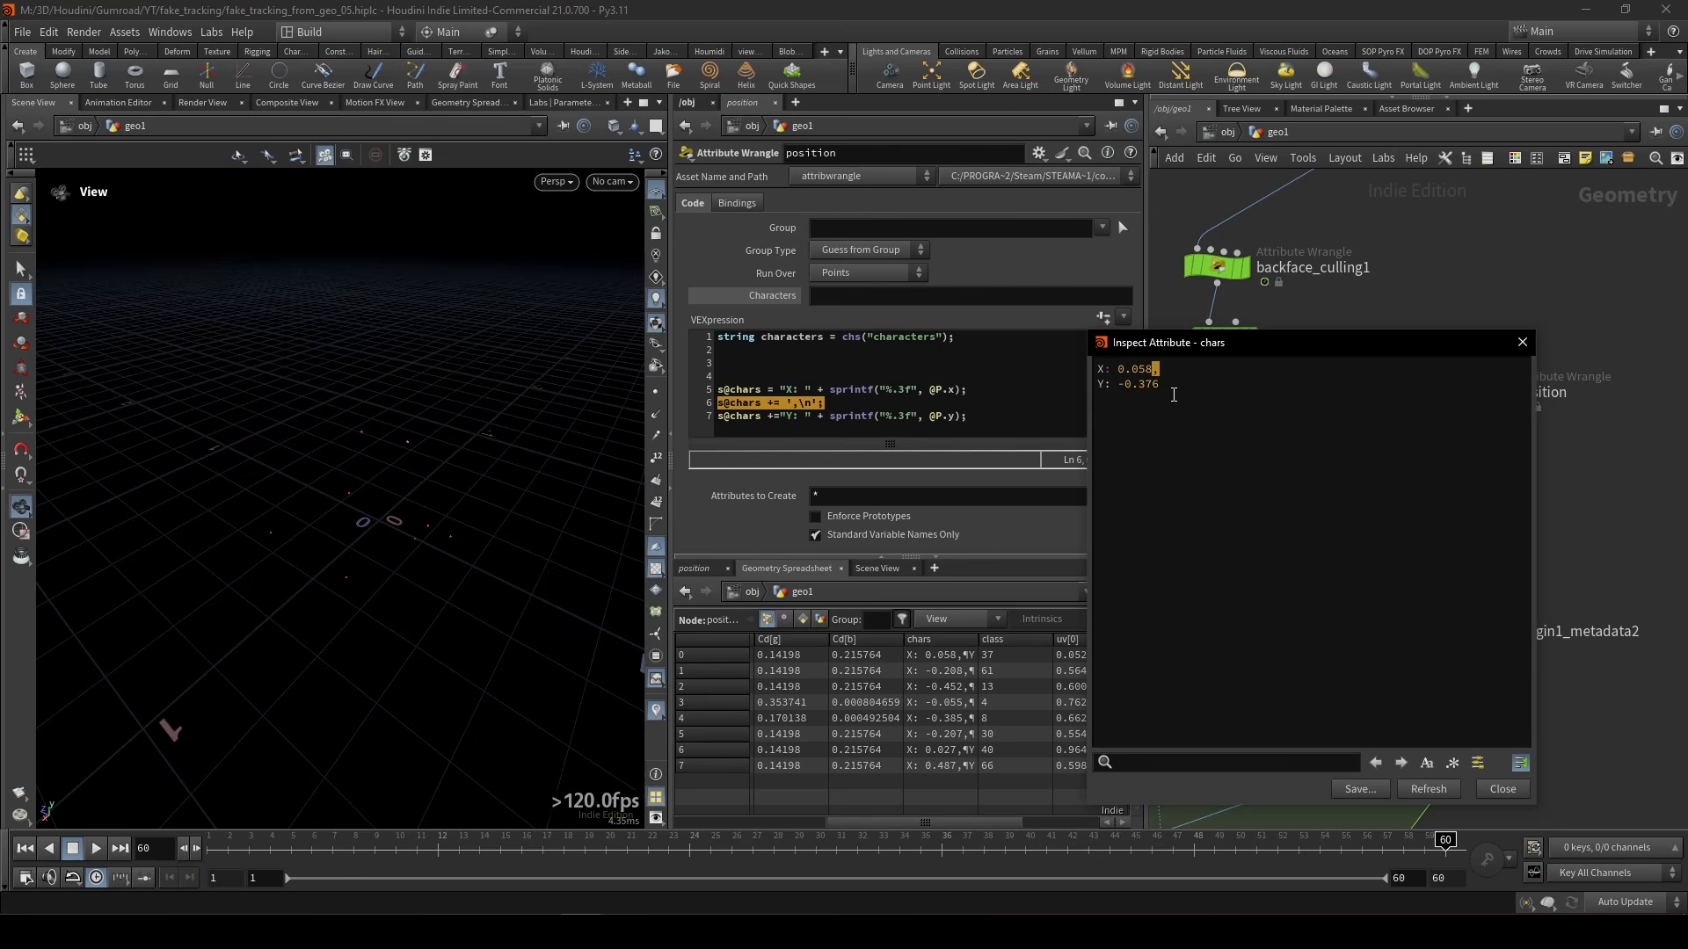
pyautogui.moveTo(1158, 342); pyautogui.dragTo(1339, 290)
pyautogui.moveTo(978, 639); pyautogui.dragTo(1107, 650)
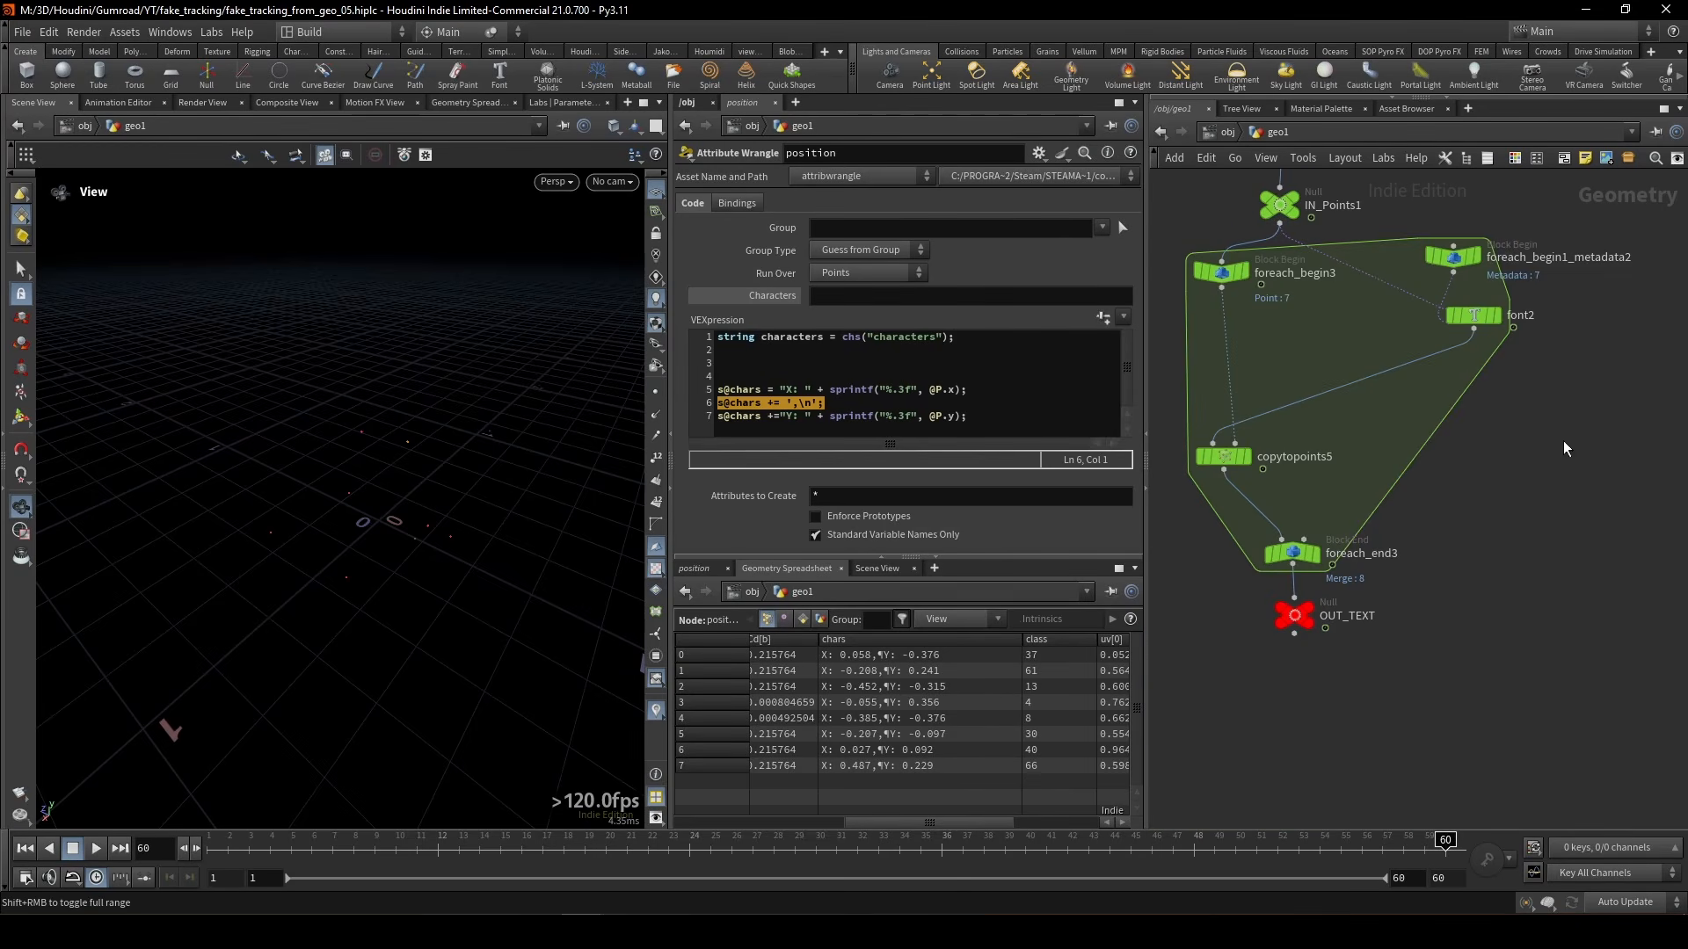
# - Display the IN_Points1 null and spread font2 and foreach_begin3 slightly apart inside the for-each block
pyautogui.moveTo(1564, 441); pyautogui.dragTo(1563, 538, button='middle')
pyautogui.scroll(-1, 1505, 497)
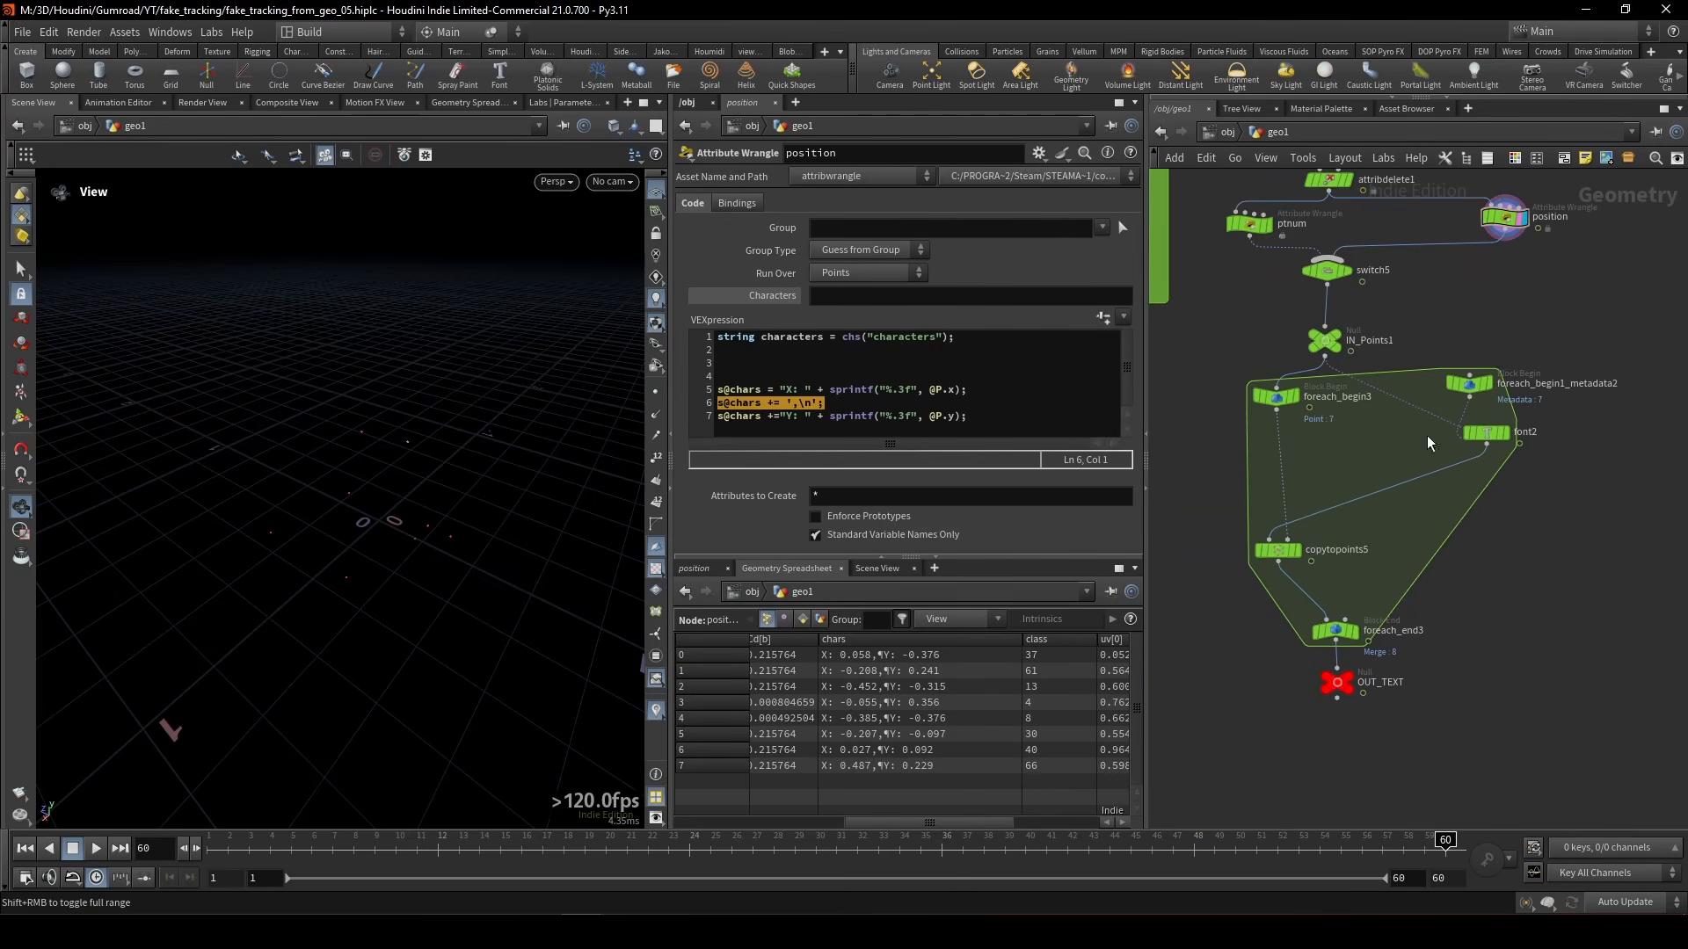
pyautogui.click(1323, 344)
pyautogui.press('r')
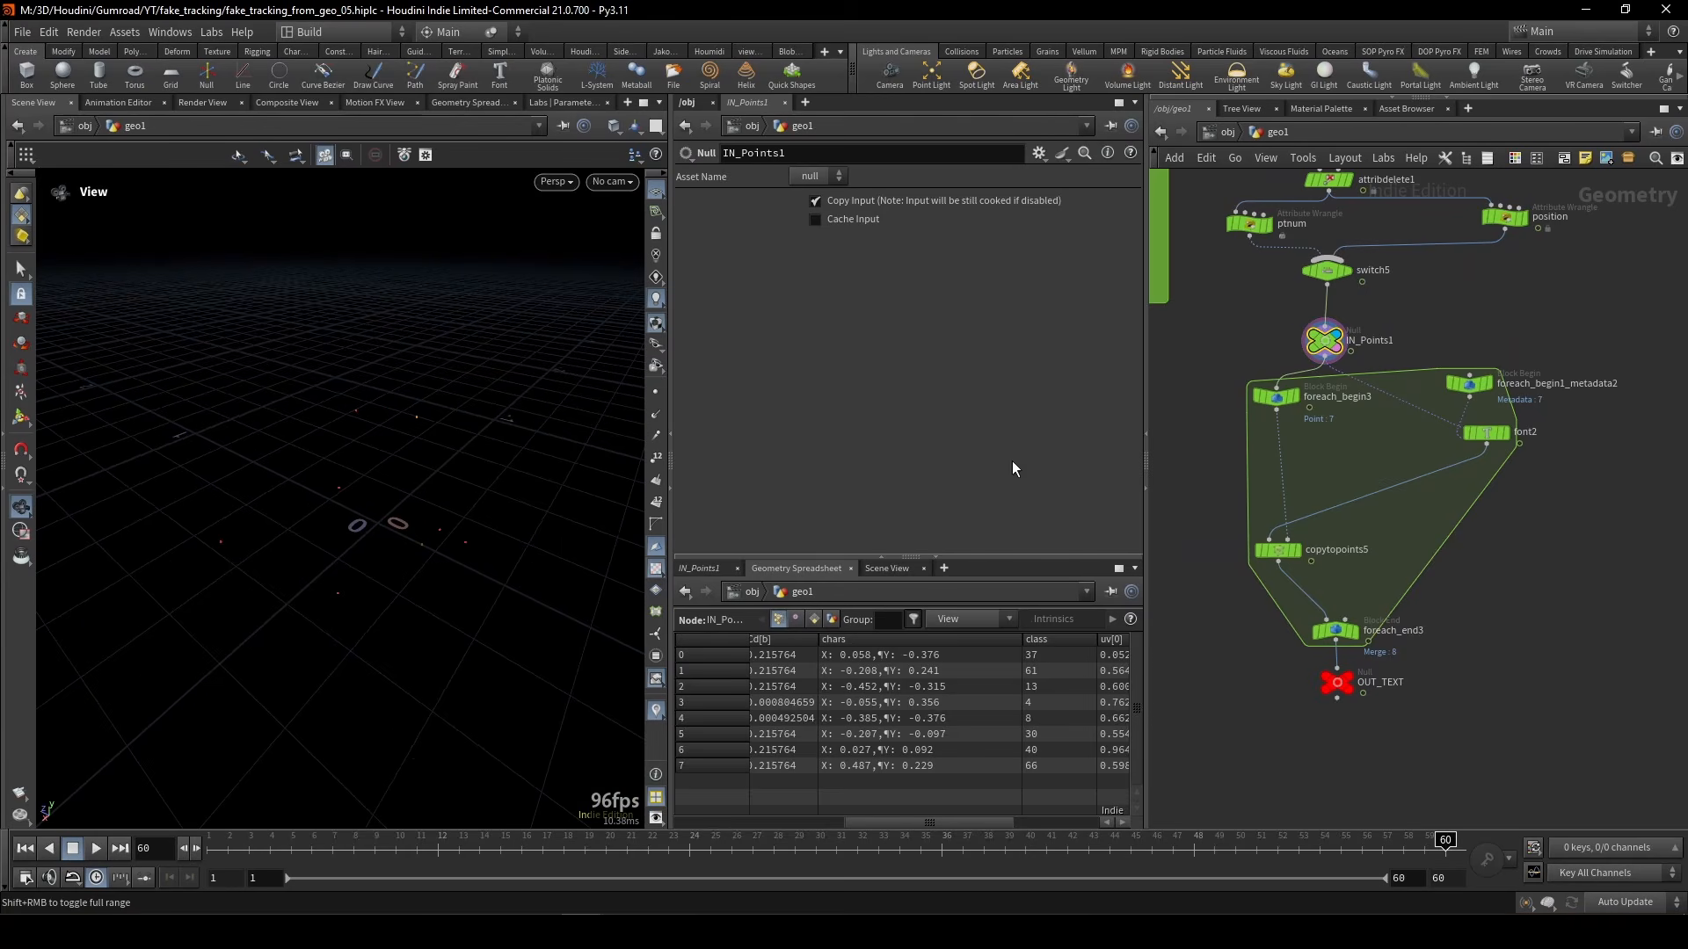
pyautogui.moveTo(1487, 433); pyautogui.dragTo(1494, 457)
pyautogui.moveTo(1284, 409); pyautogui.dragTo(1272, 399)
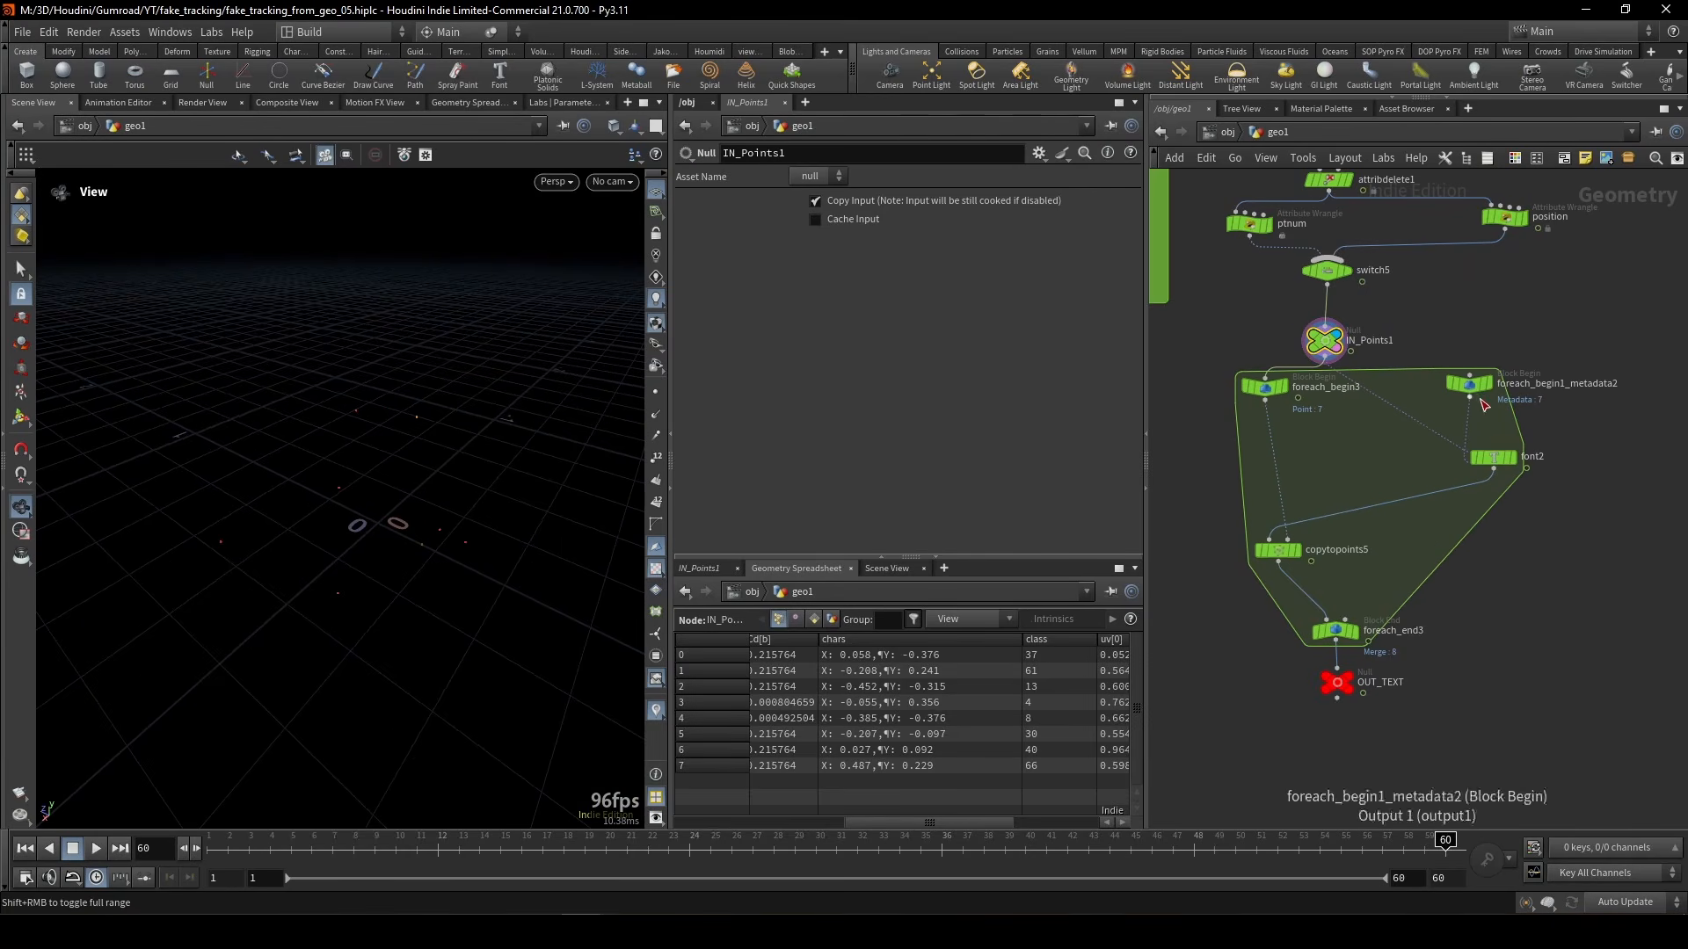
# - Examine the font2 points() text expression and its spare inputs ../IN_Points1 and ../foreach_begin1_metadata2
pyautogui.click(1497, 460)
pyautogui.click(921, 315)
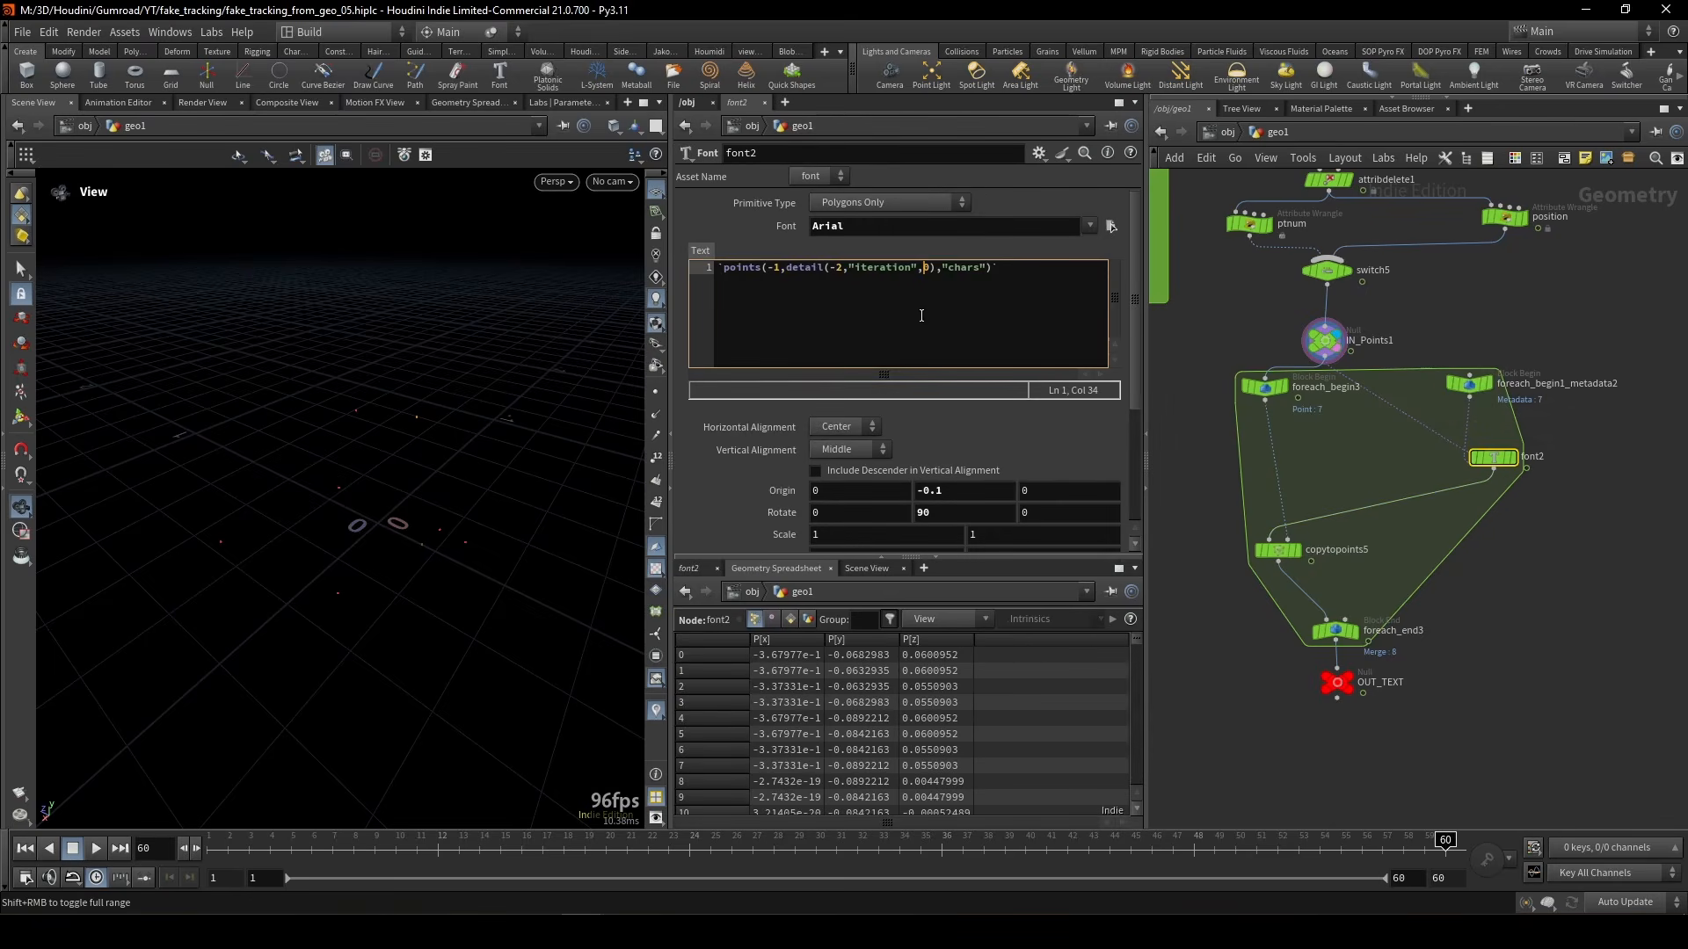
pyautogui.scroll(-4, 881, 413)
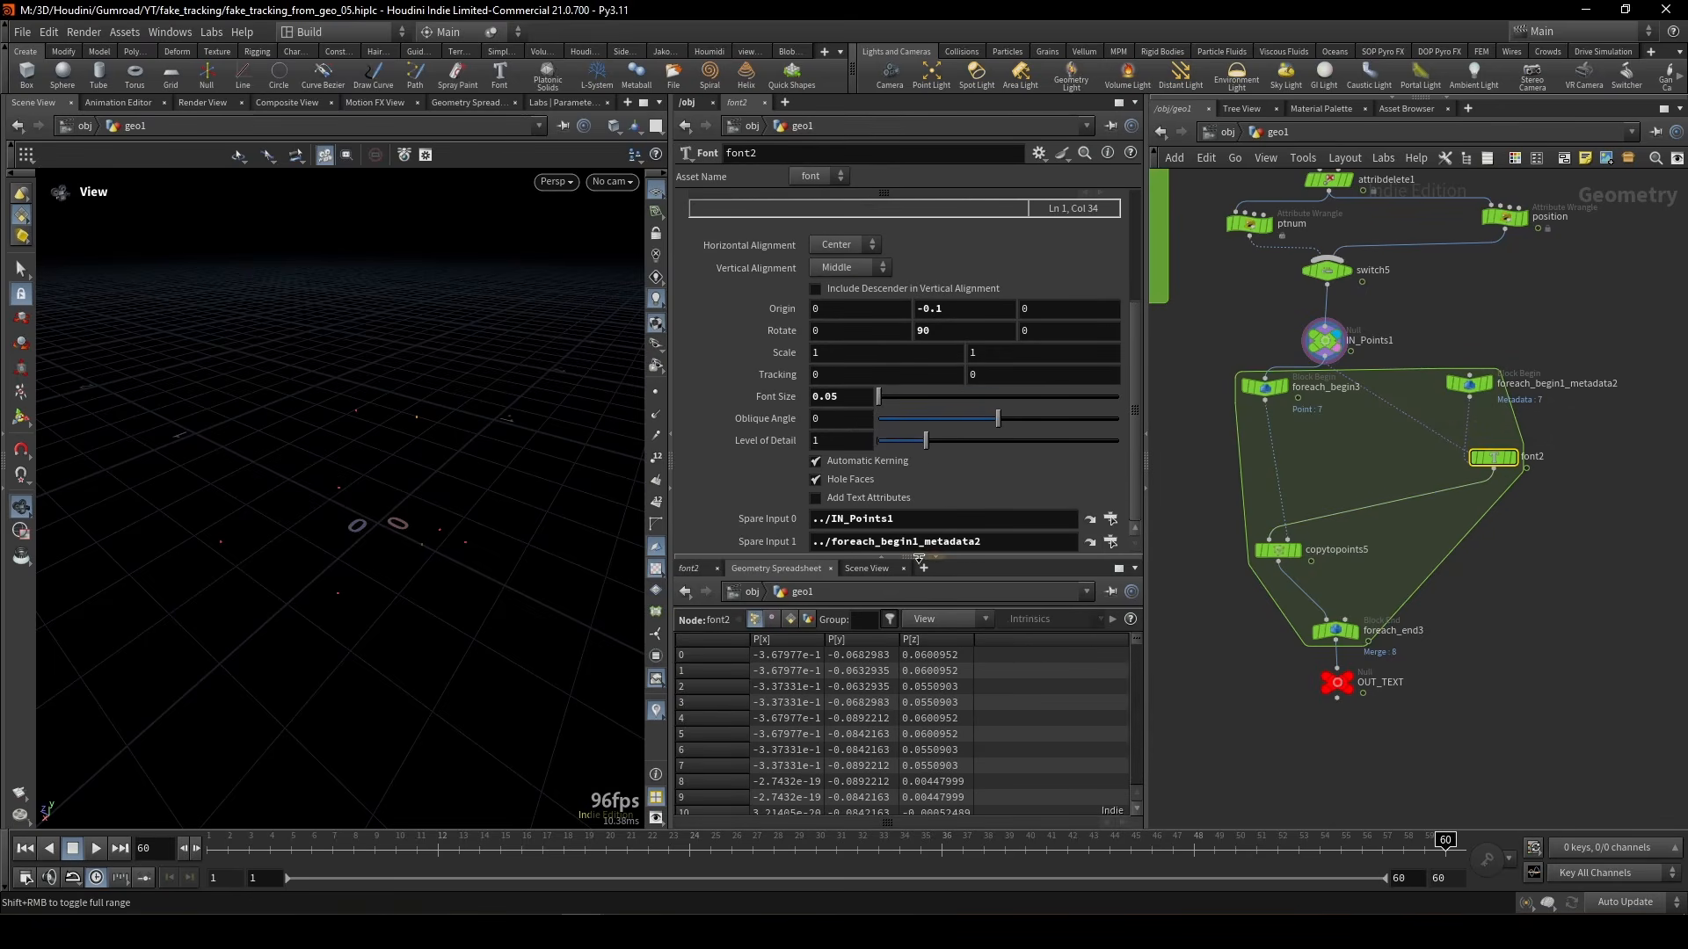
pyautogui.moveTo(897, 519); pyautogui.dragTo(763, 519)
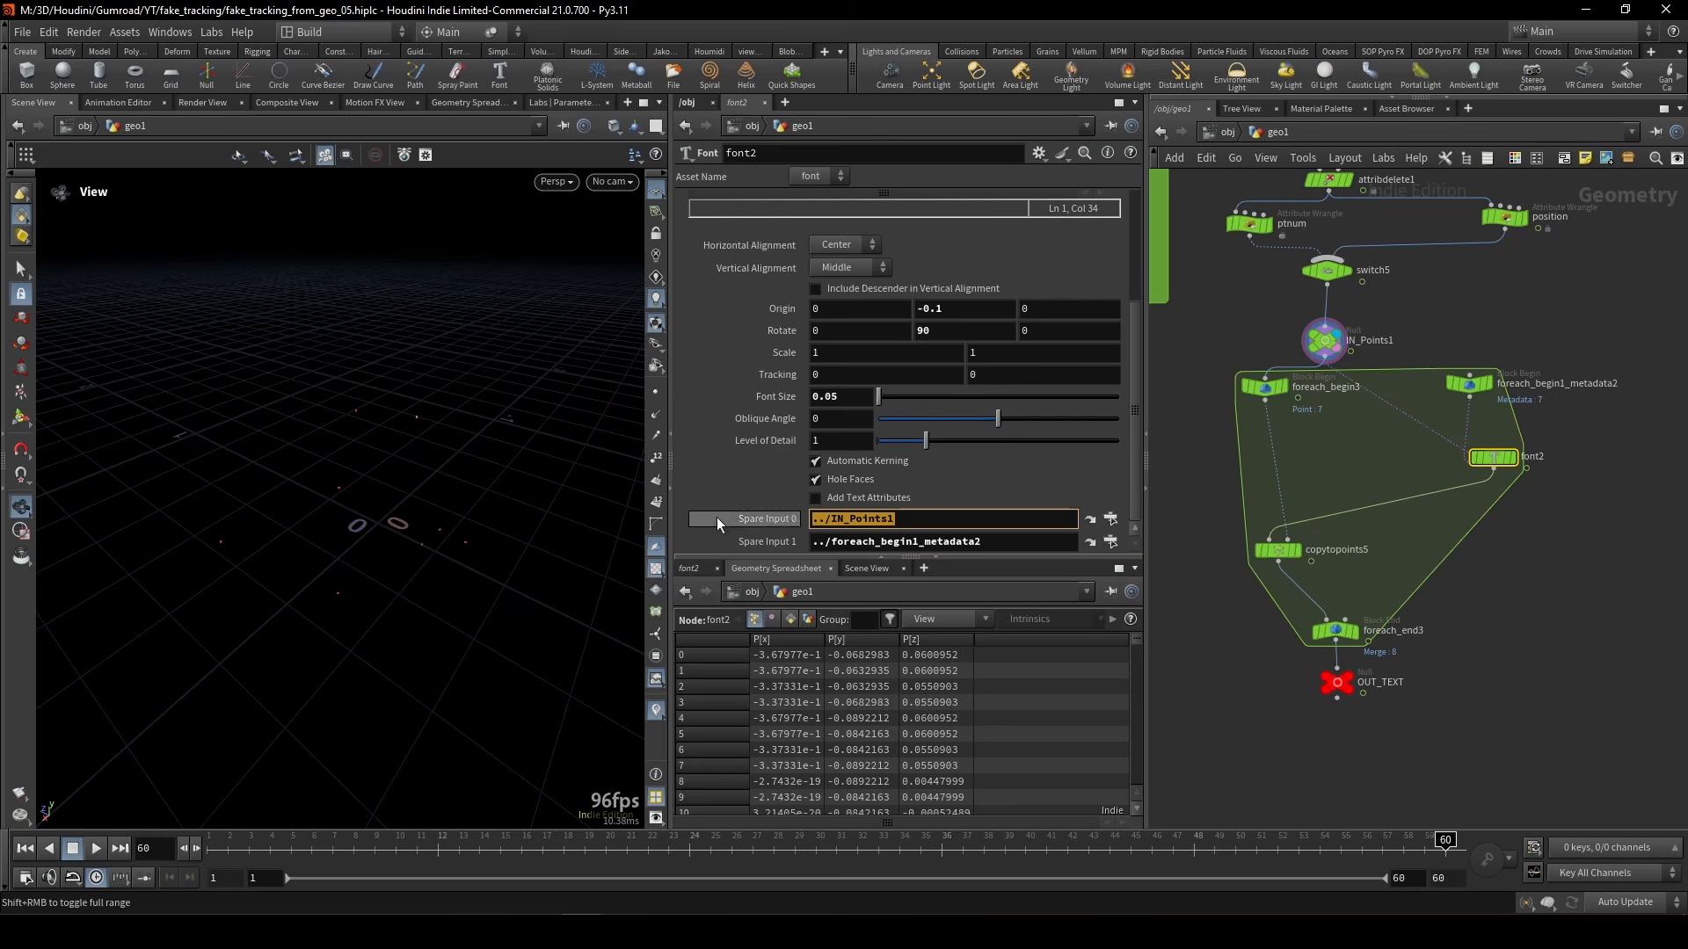
pyautogui.click(1323, 340)
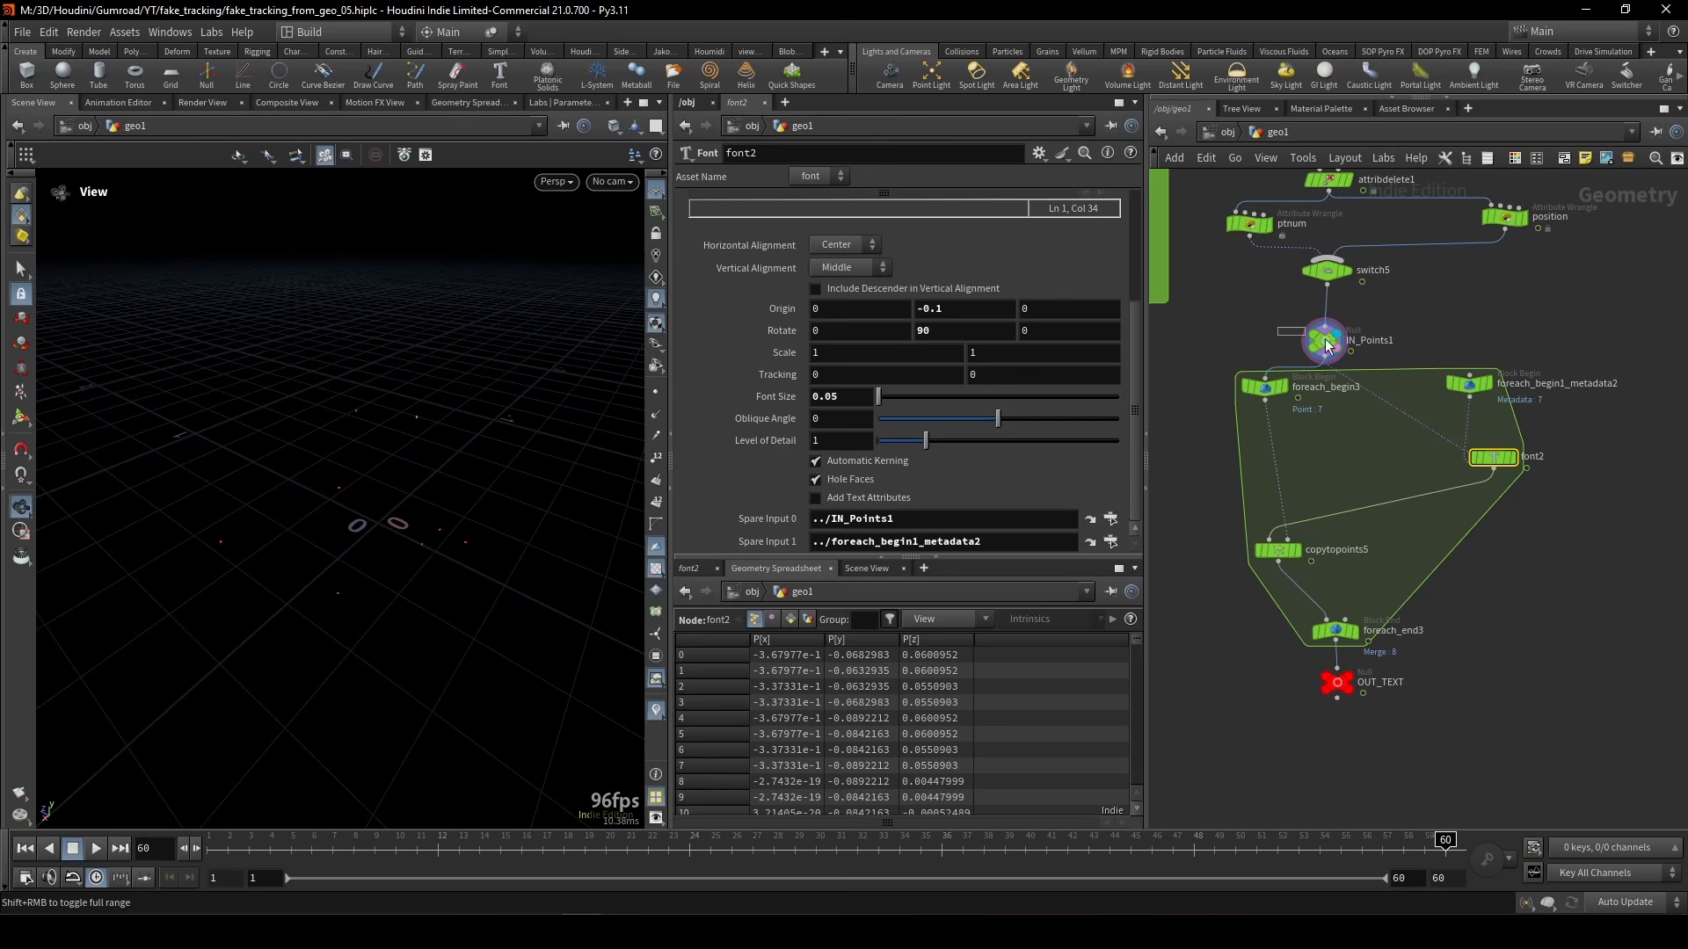
pyautogui.click(1494, 457)
pyautogui.scroll(4, 1011, 396)
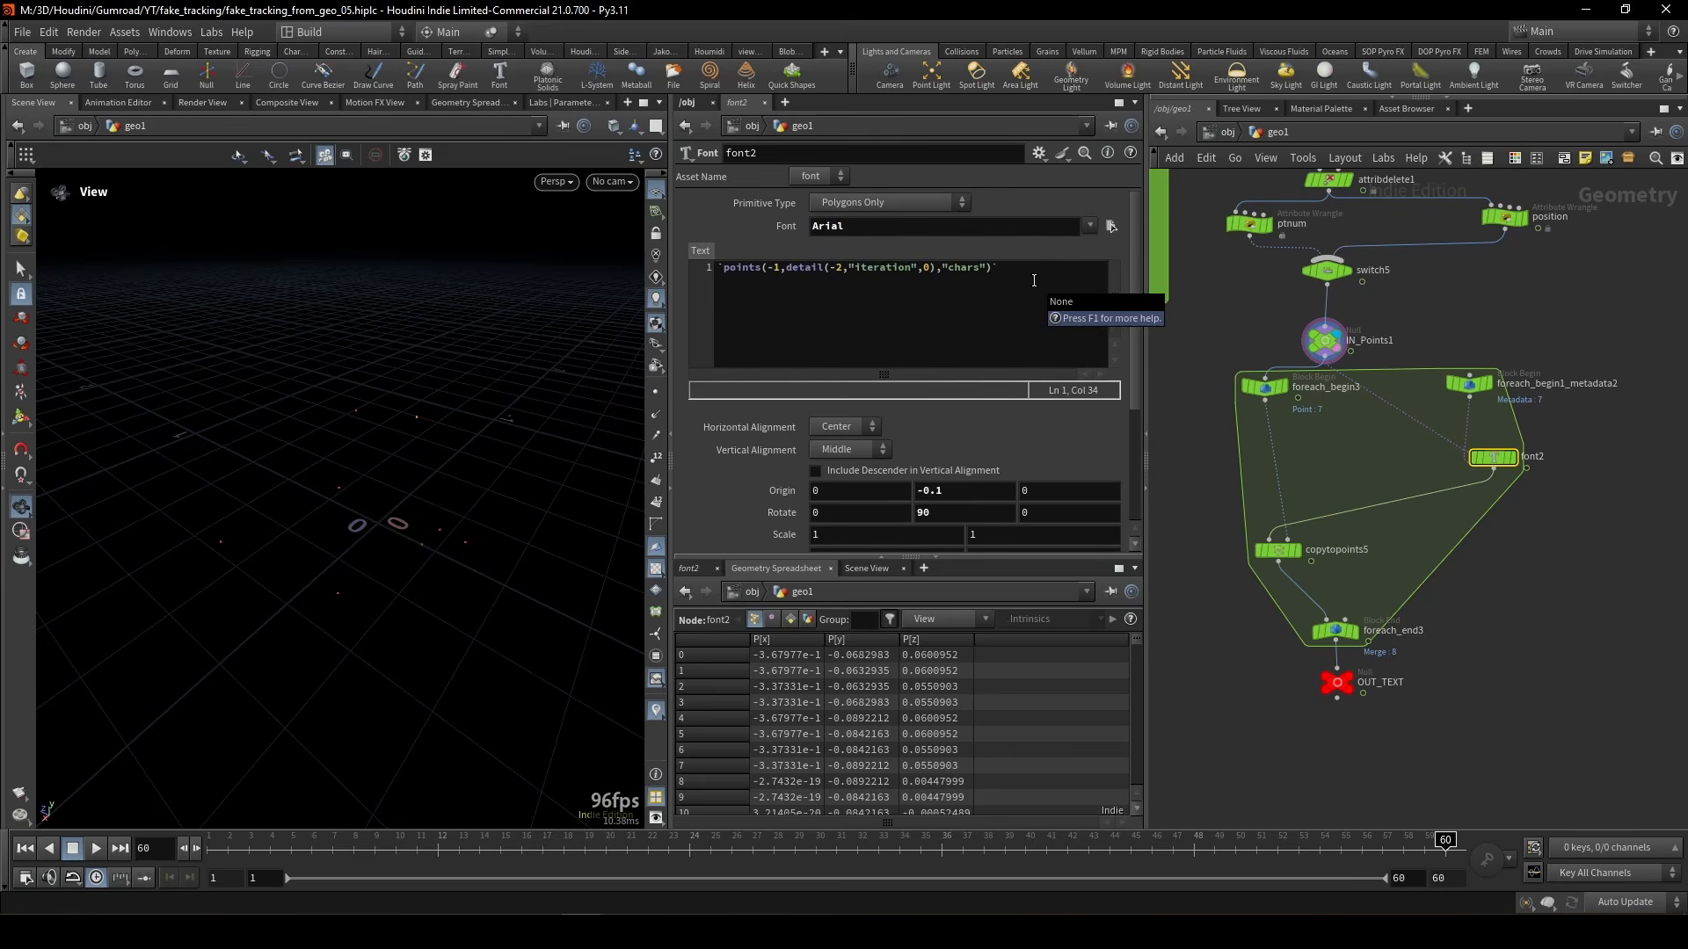
# - Display the copytopoints5 output and look through cam1 to view the copied coordinate text
pyautogui.click(1279, 552)
pyautogui.click(1296, 550)
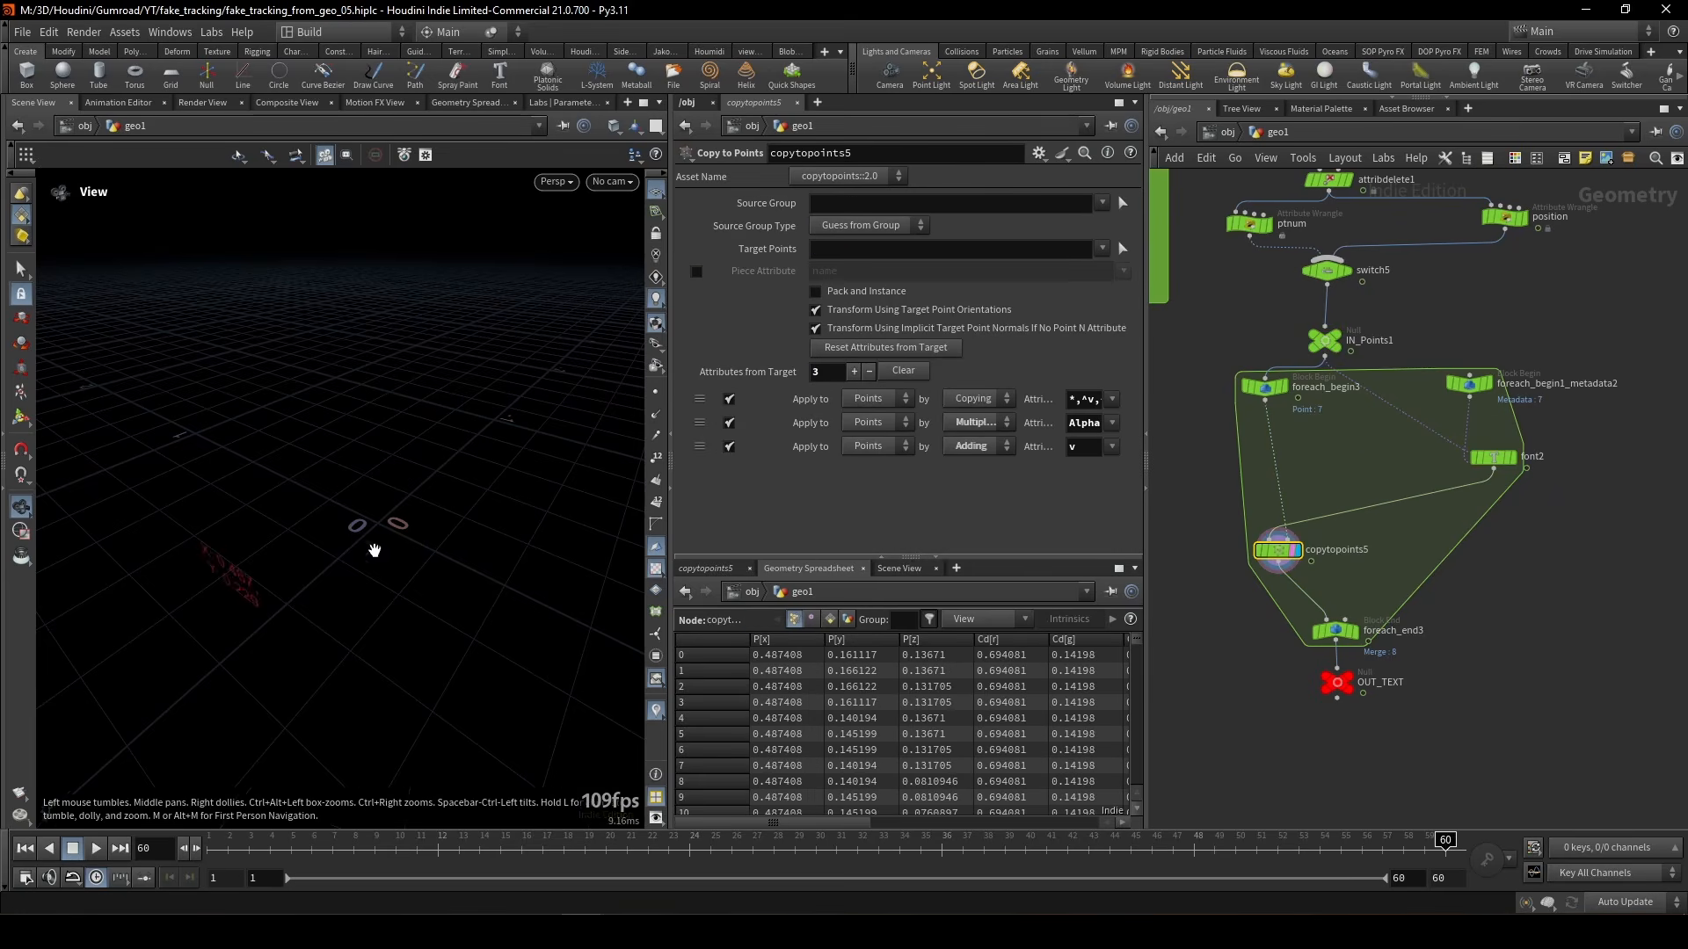
pyautogui.keyDown('alt'); pyautogui.moveTo(373, 550); pyautogui.dragTo(516, 267); pyautogui.keyUp('alt')
pyautogui.click(613, 182)
pyautogui.click(652, 268)
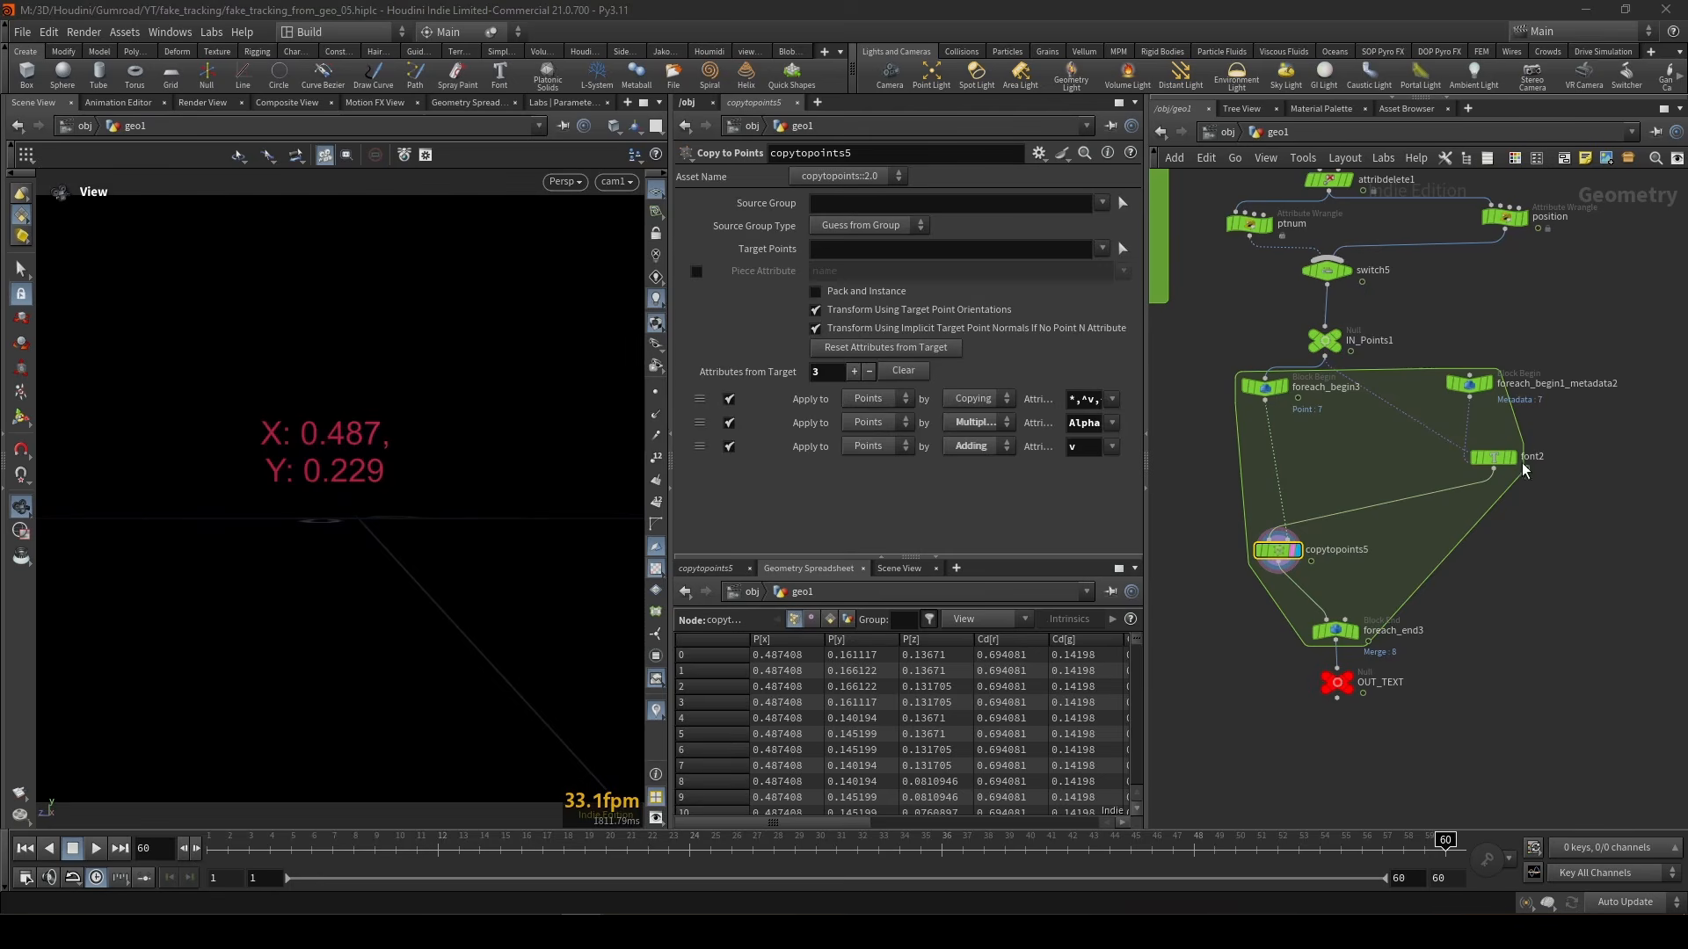
# - Examine font2's points() text expression piece by piece, compare it with its evaluated text, and review the node's remaining parameters
pyautogui.click(1496, 458)
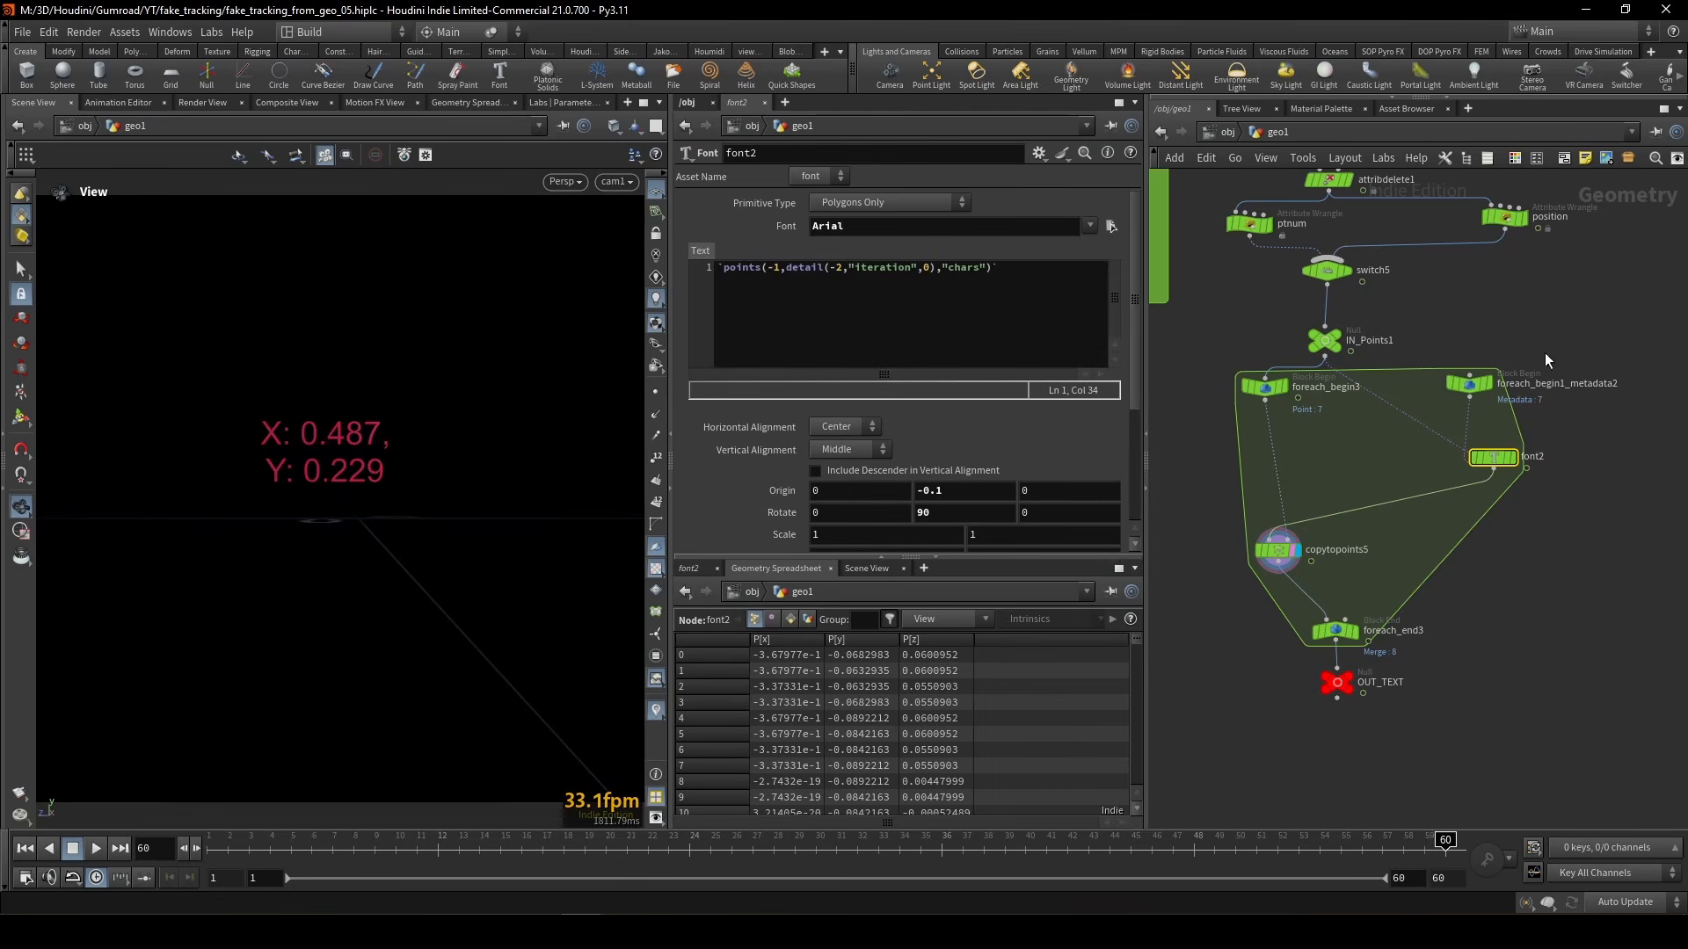
pyautogui.moveTo(934, 267); pyautogui.dragTo(785, 267)
pyautogui.click(828, 267)
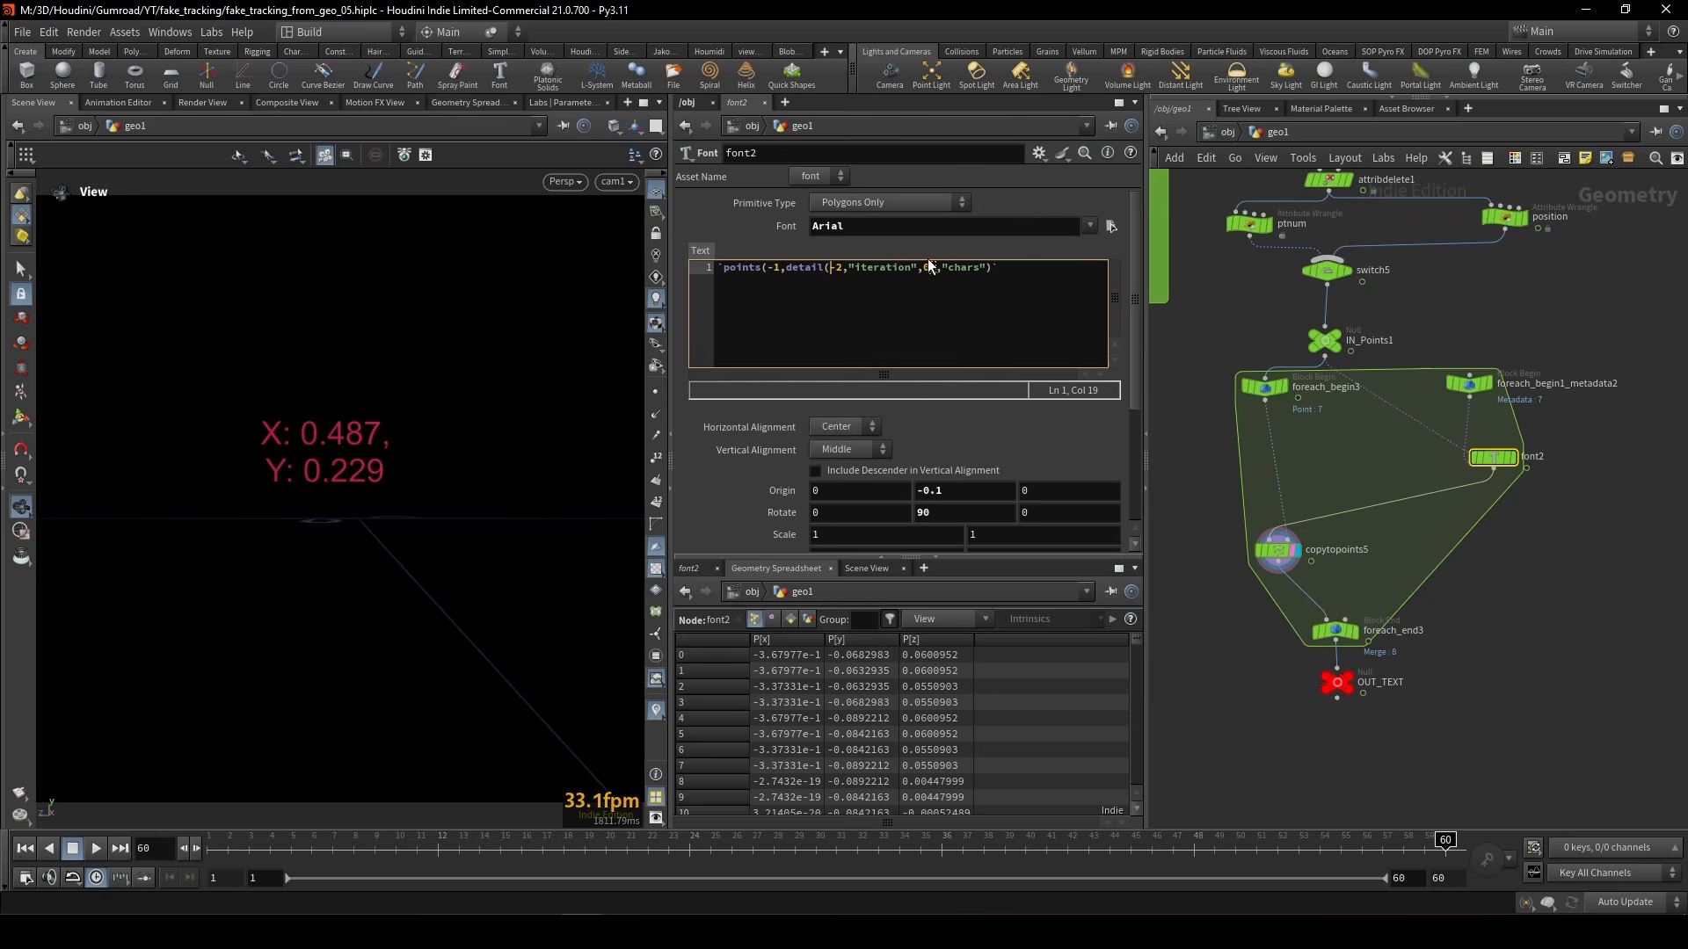
pyautogui.moveTo(990, 267); pyautogui.dragTo(929, 268)
pyautogui.click(704, 252)
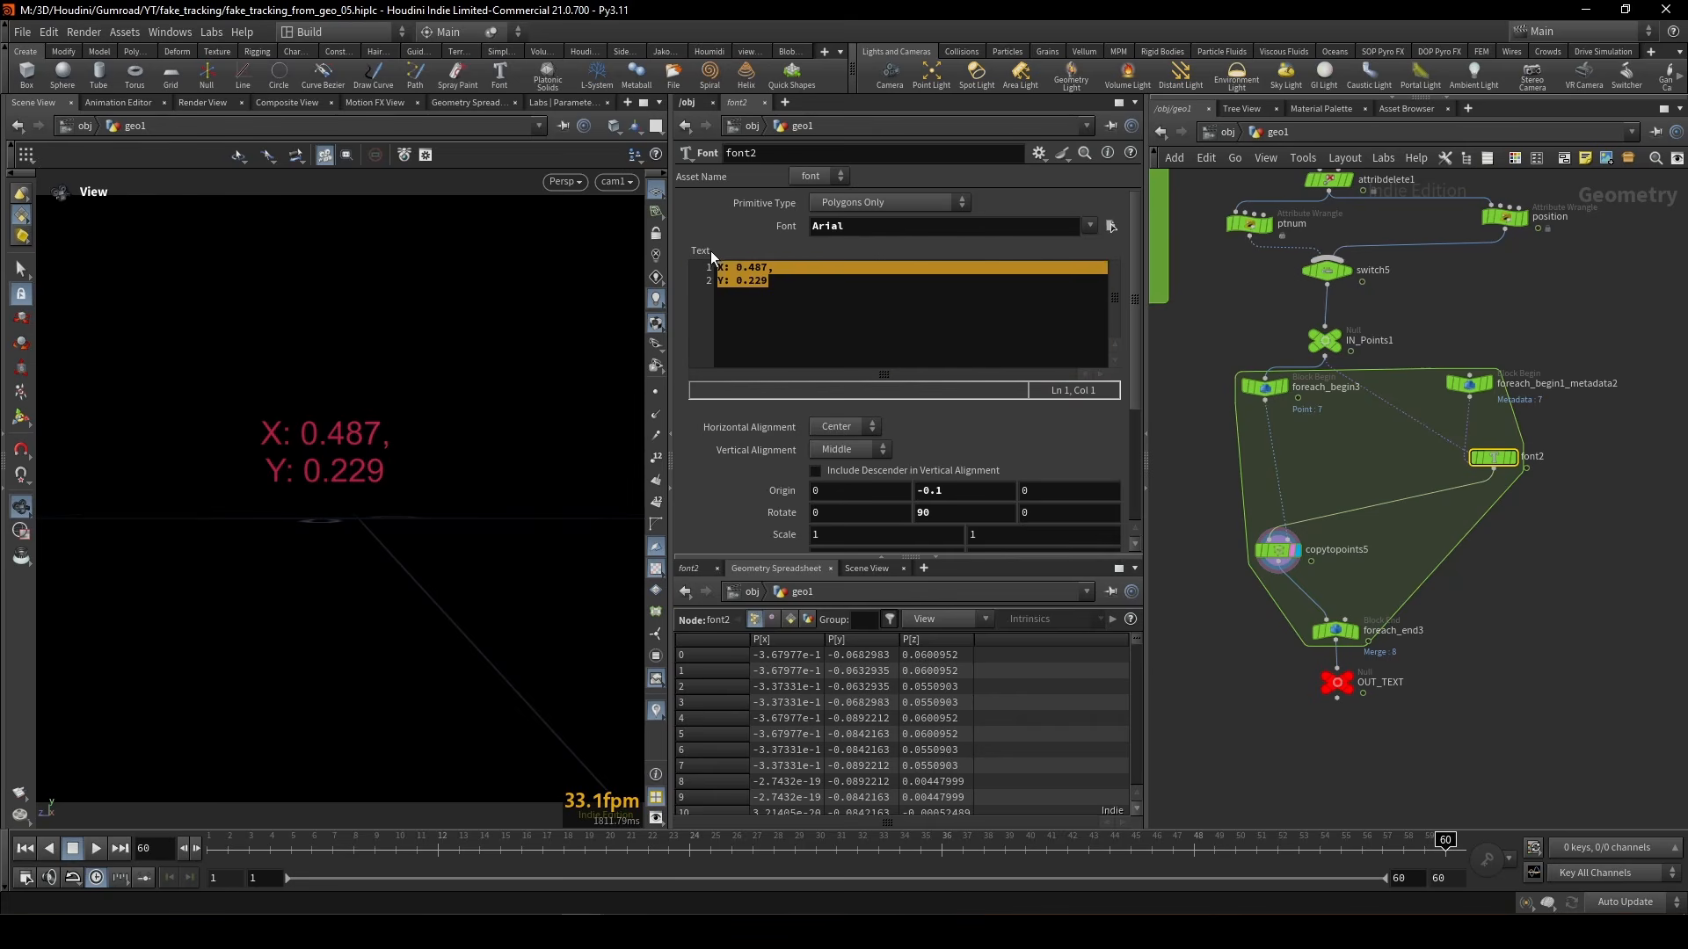
pyautogui.click(704, 254)
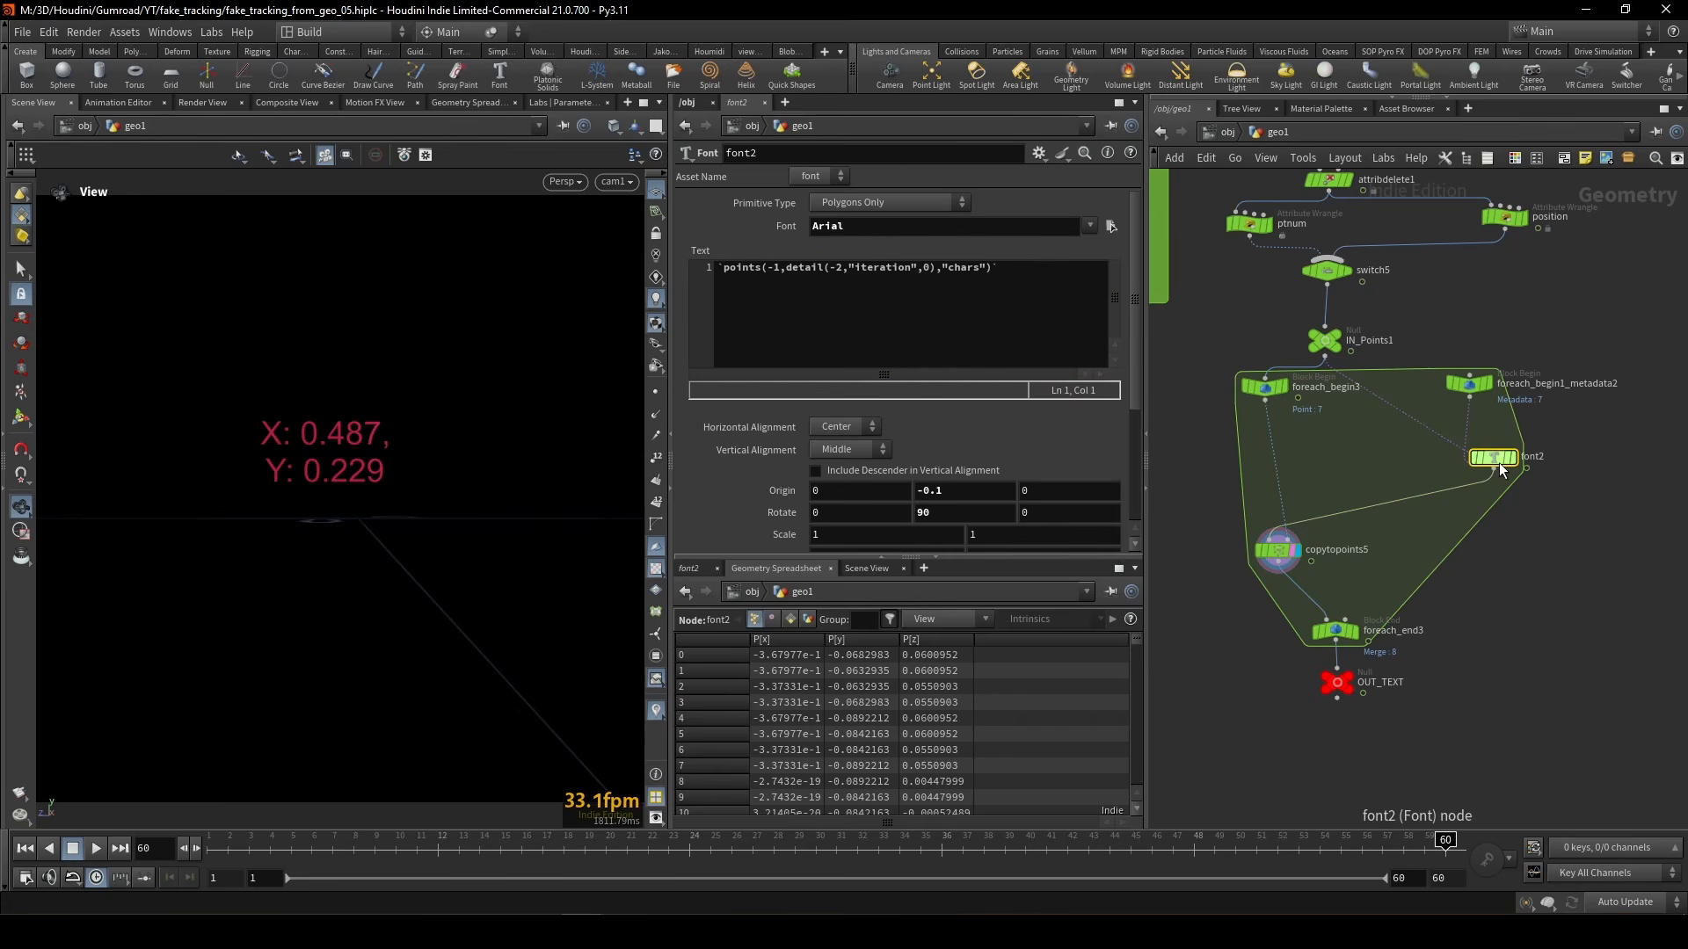
pyautogui.scroll(-3, 1020, 450)
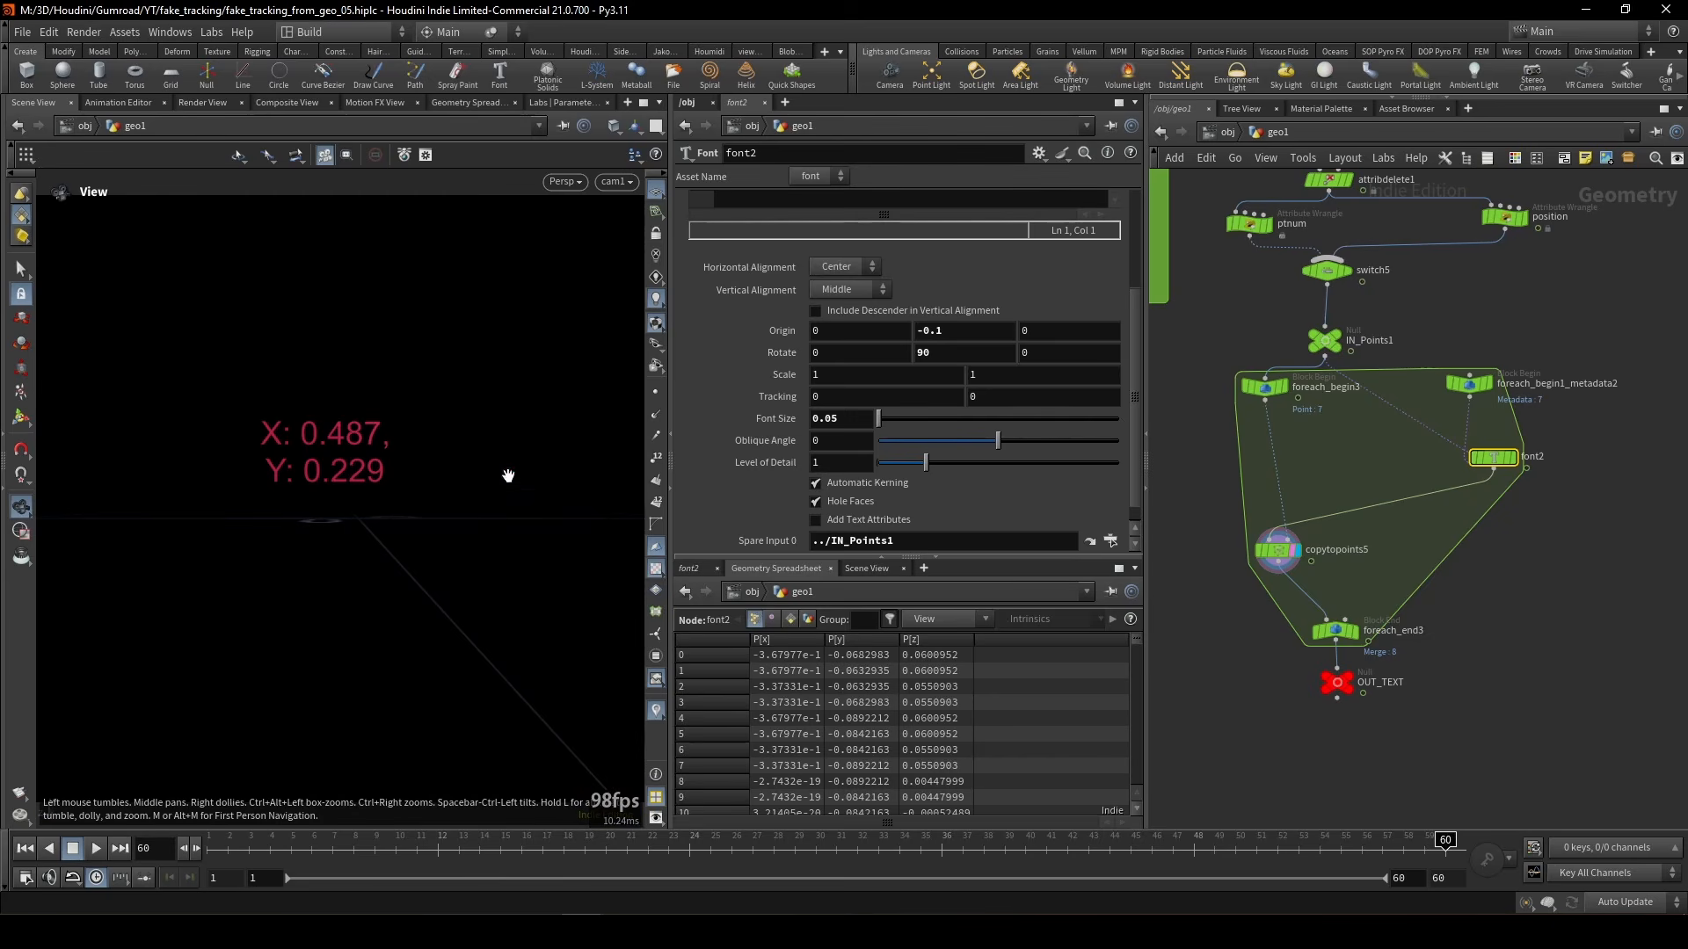
# - Display the merged foreach_end3 text at frame 13 and select the OUT_TEXT null
pyautogui.click(1338, 631)
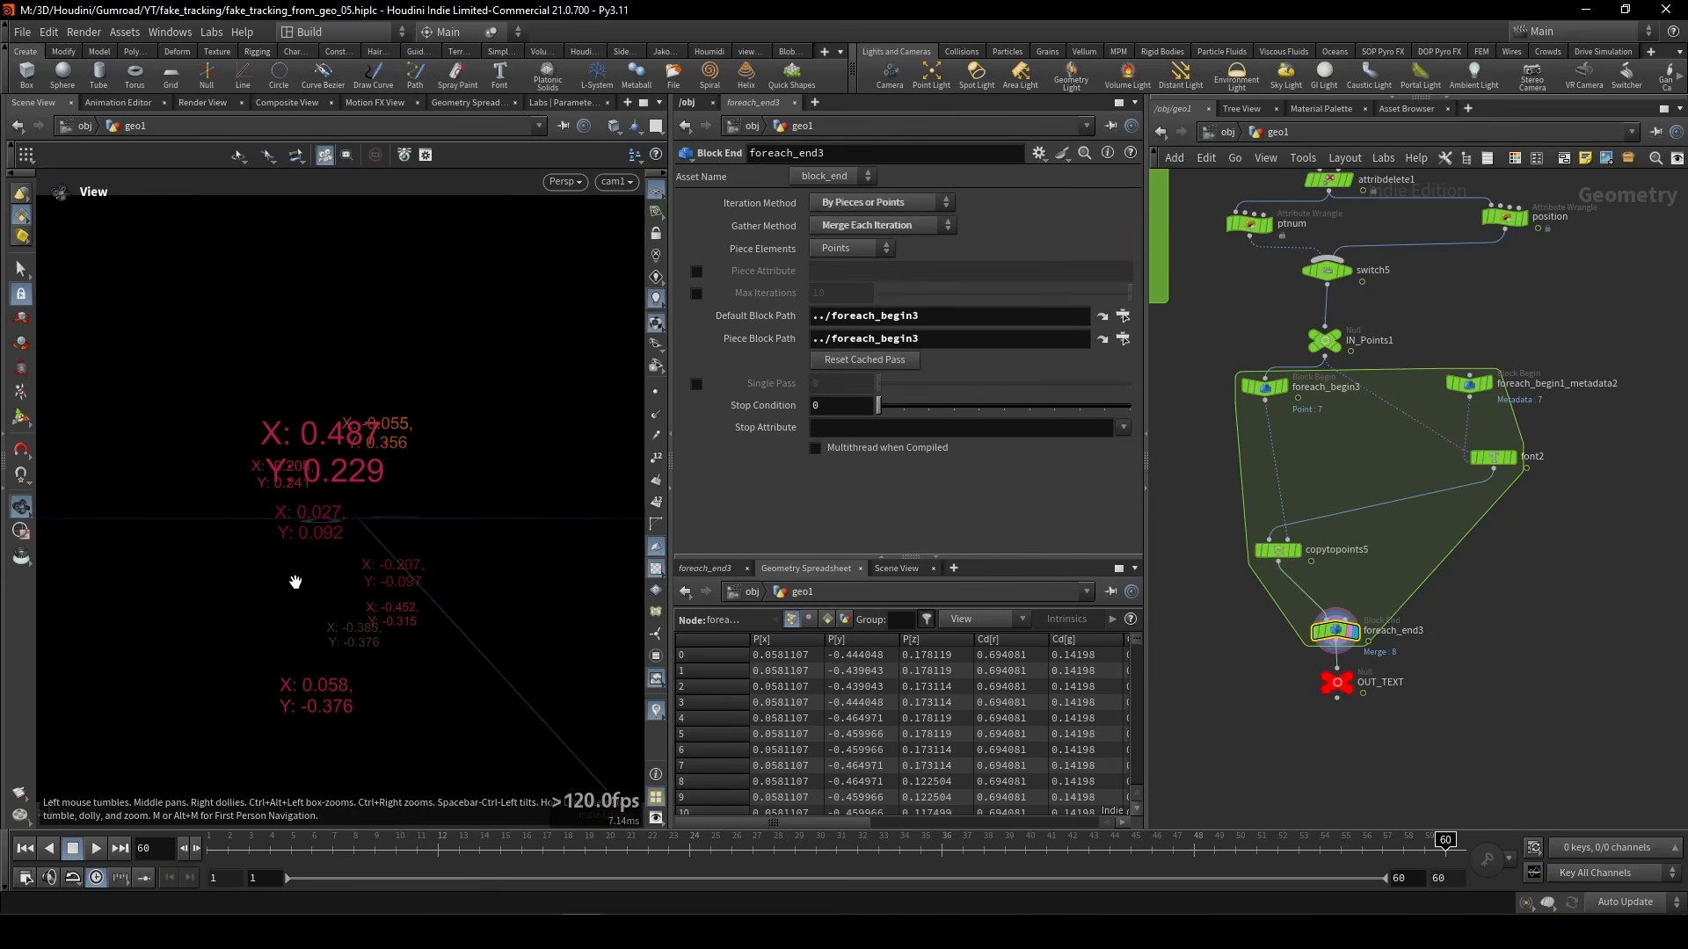
pyautogui.moveTo(352, 851); pyautogui.dragTo(459, 852)
pyautogui.click(1337, 682)
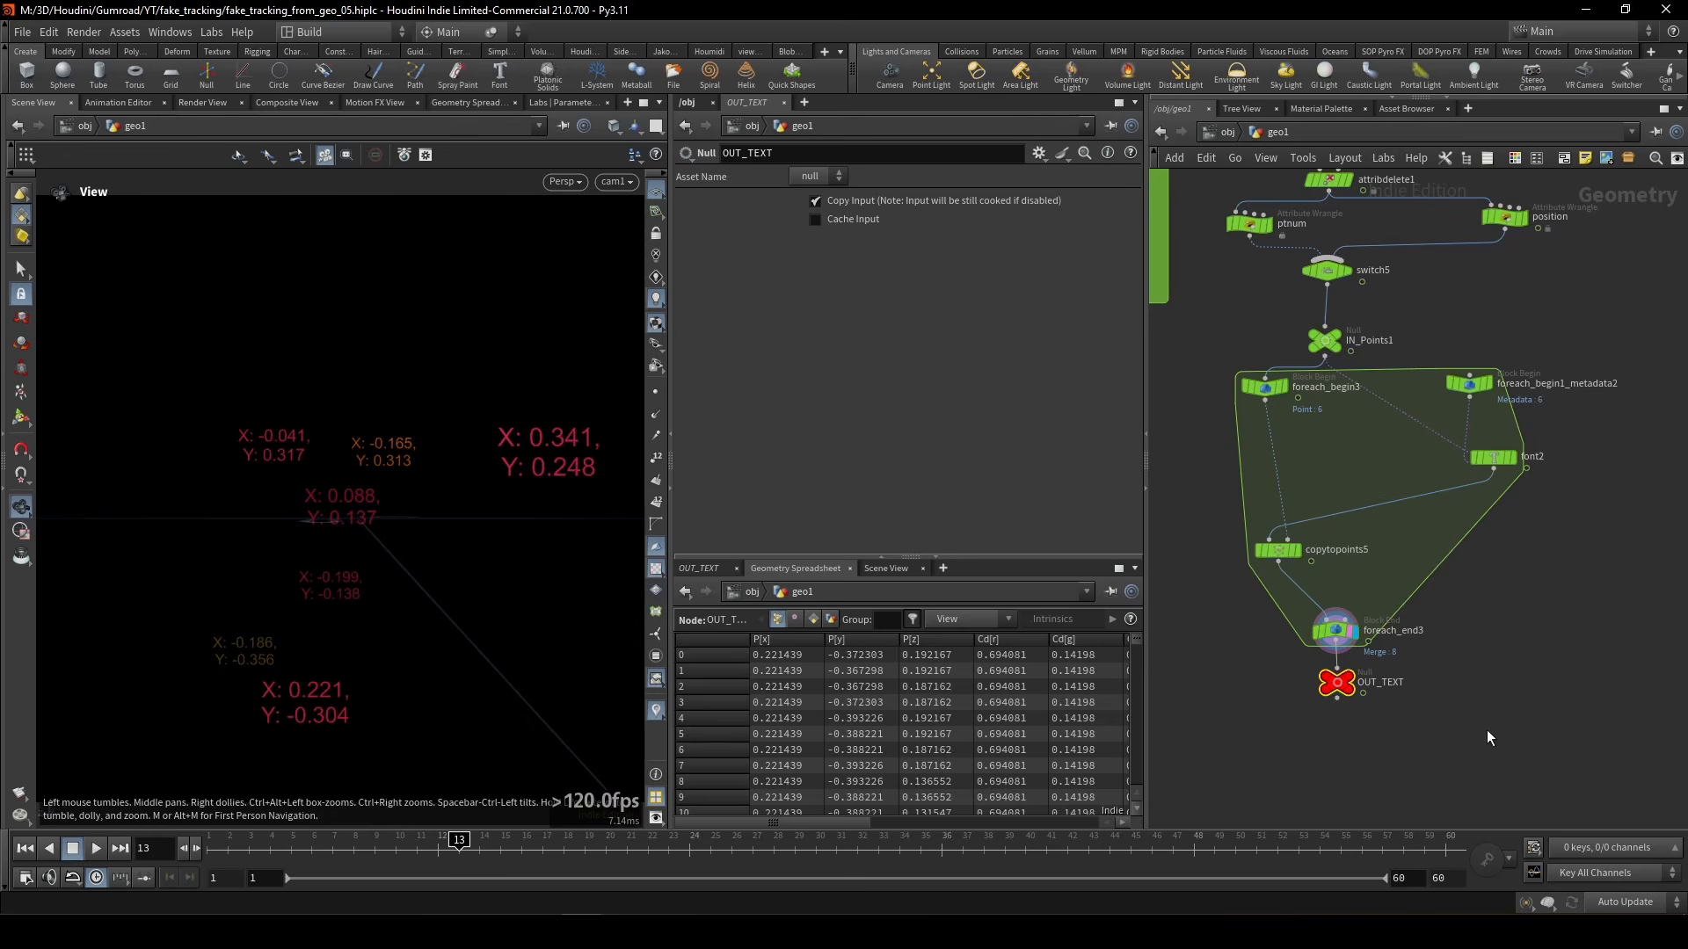
# - Switch to the copnet2 network and play the over3 text composite up to frame 13
pyautogui.press('2')
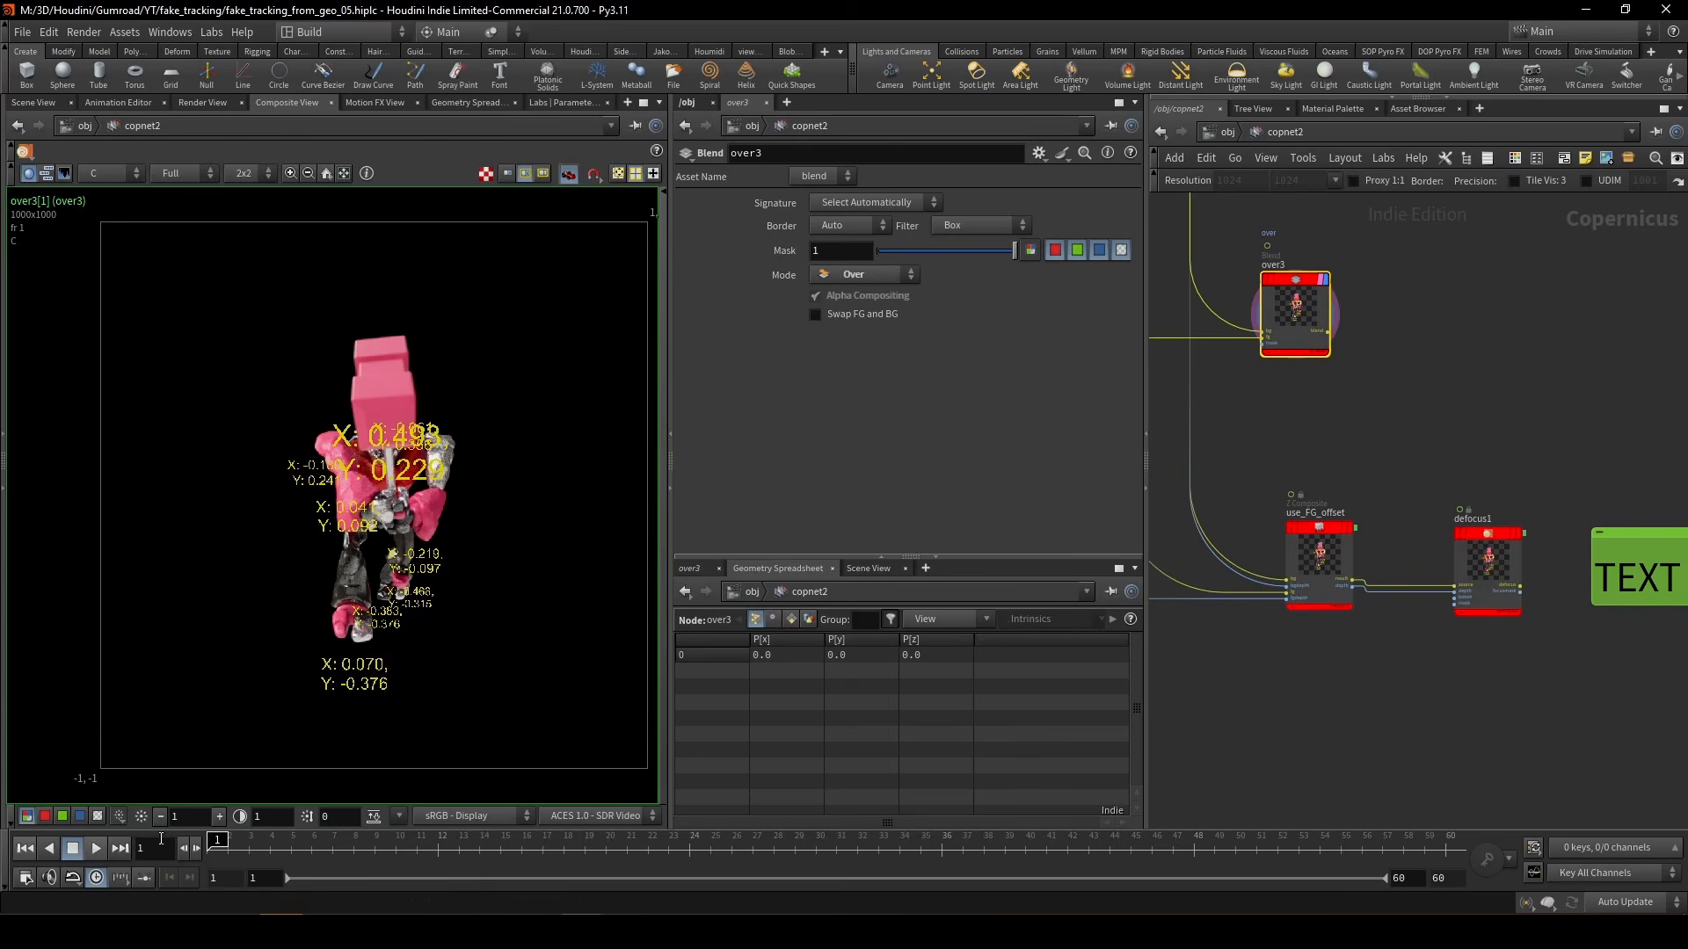
pyautogui.click(92, 848)
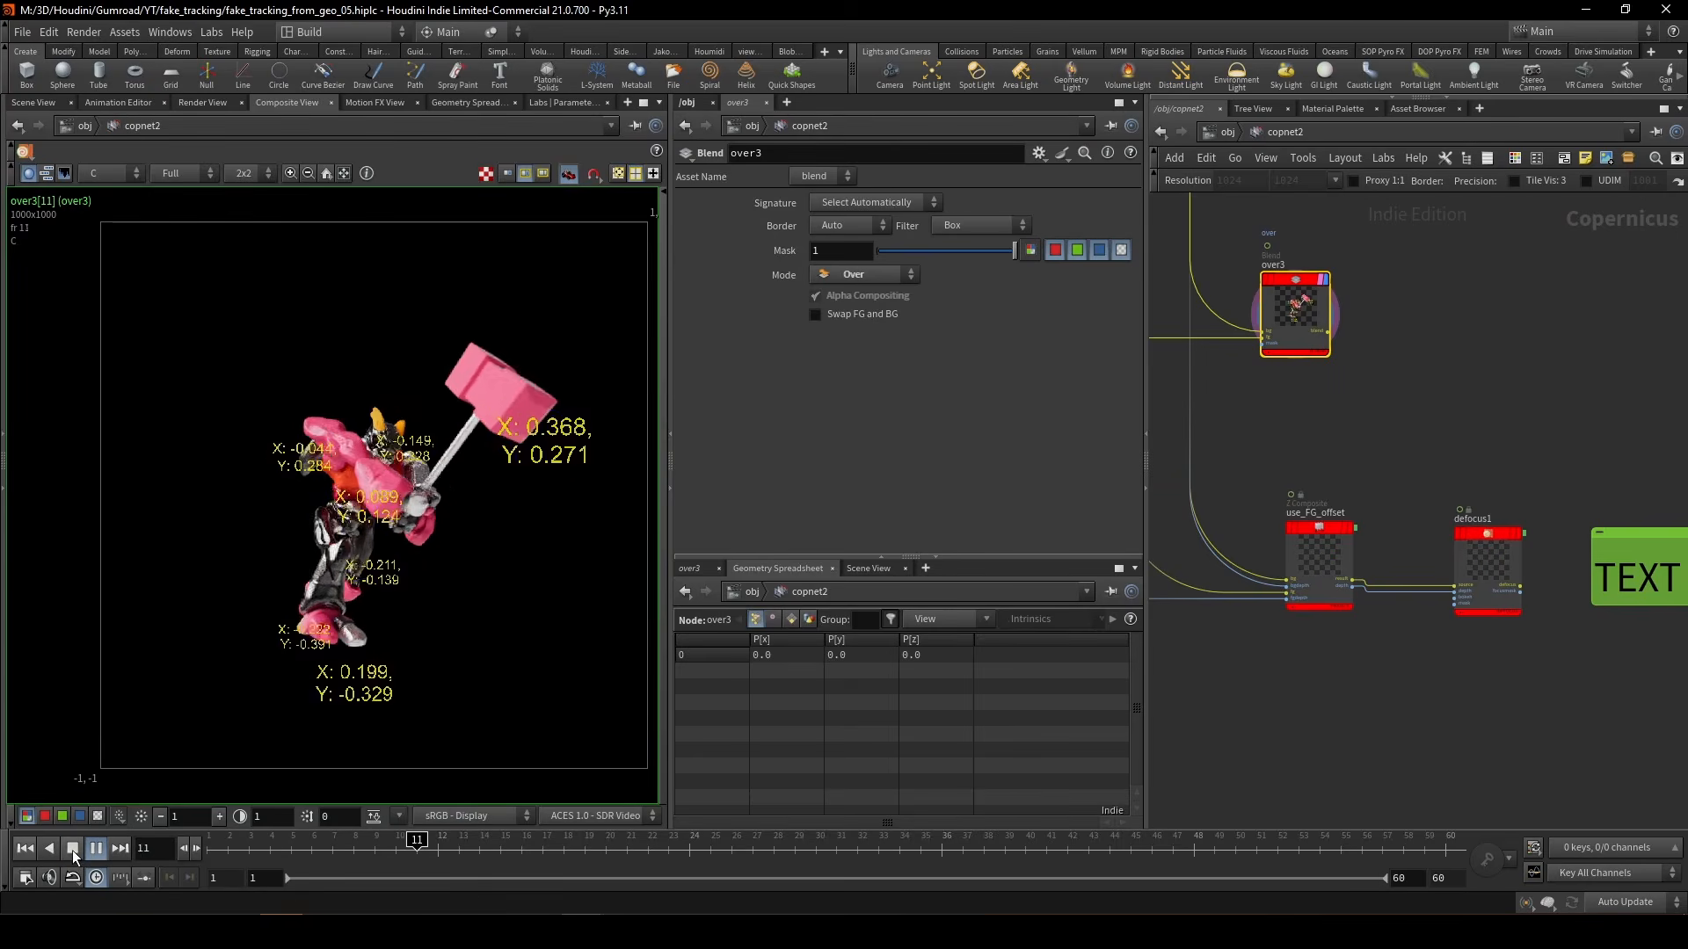
pyautogui.click(72, 851)
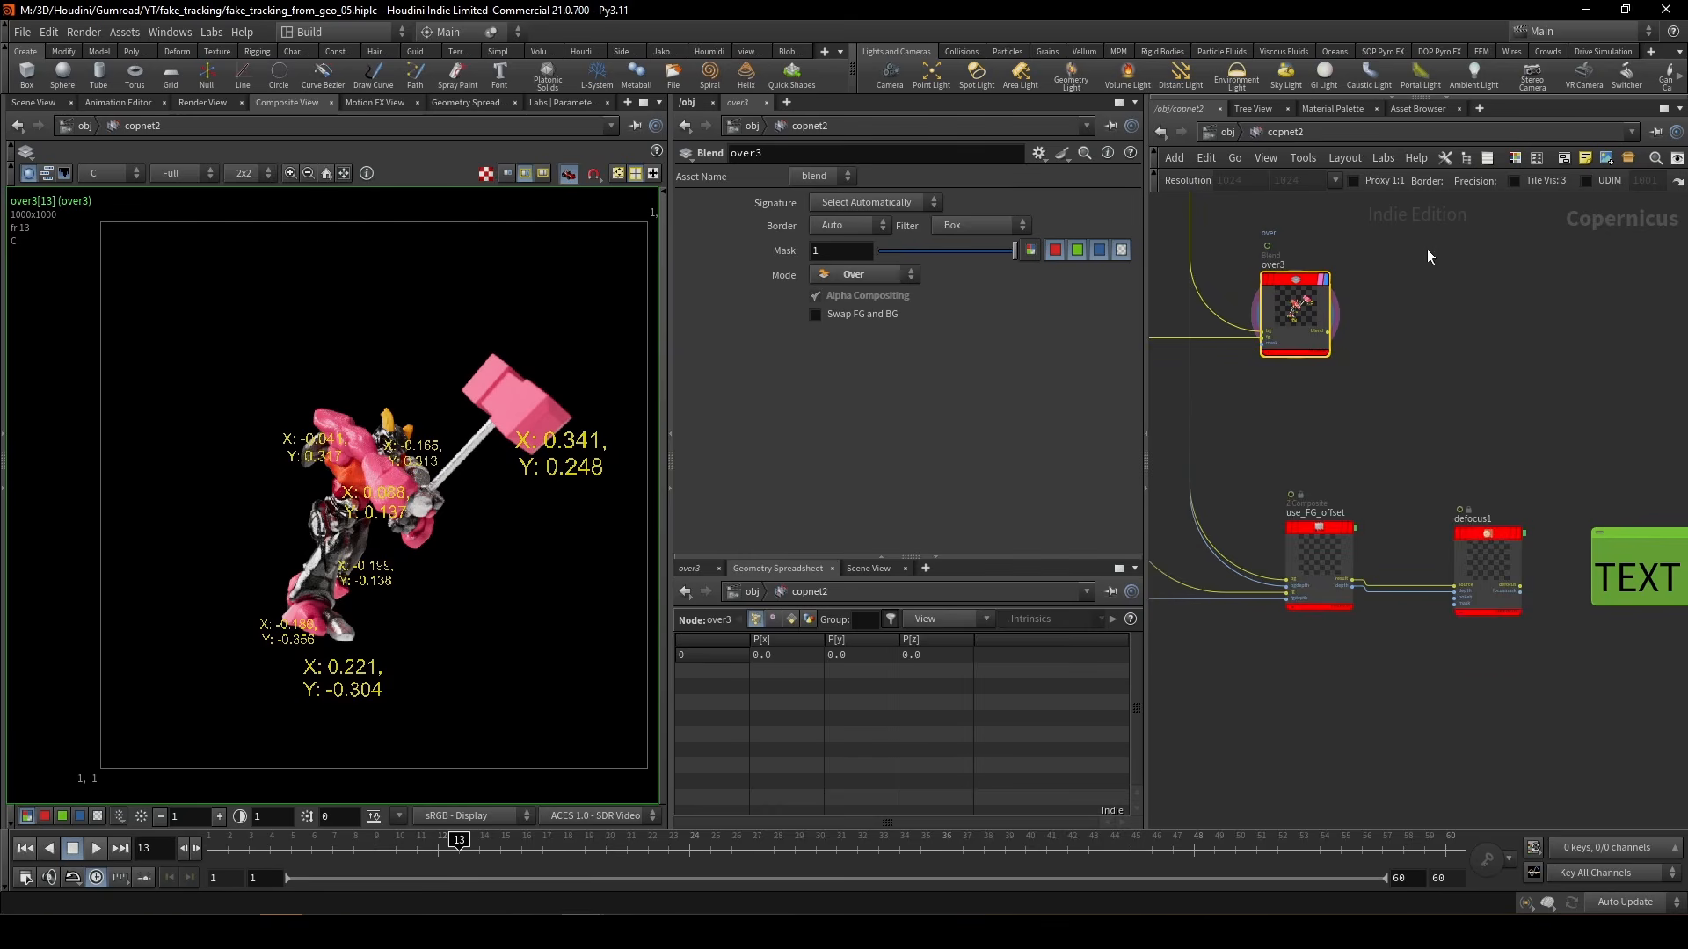
# - Review the AOVs of the file1 render import and display its depth pass through null1
pyautogui.moveTo(1487, 256); pyautogui.dragTo(1556, 592, button='middle')
pyautogui.moveTo(1459, 415); pyautogui.dragTo(1546, 609, button='middle')
pyautogui.scroll(2, 1329, 417)
pyautogui.click(1329, 416)
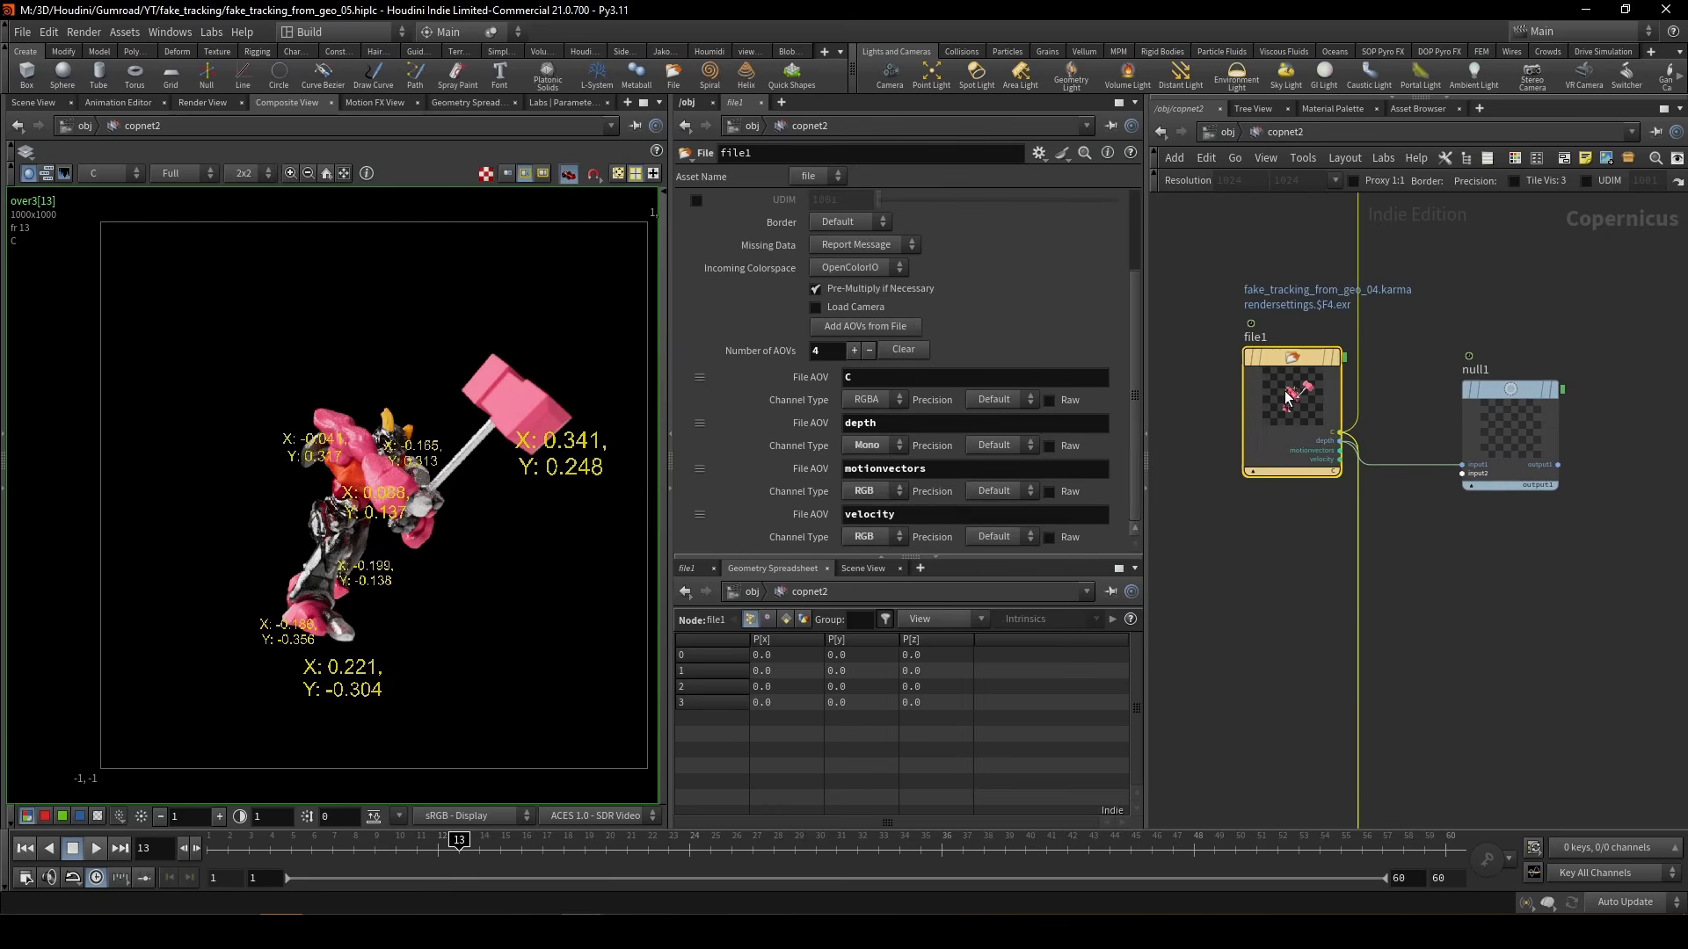
pyautogui.click(1510, 427)
pyautogui.scroll(-2, 349, 545)
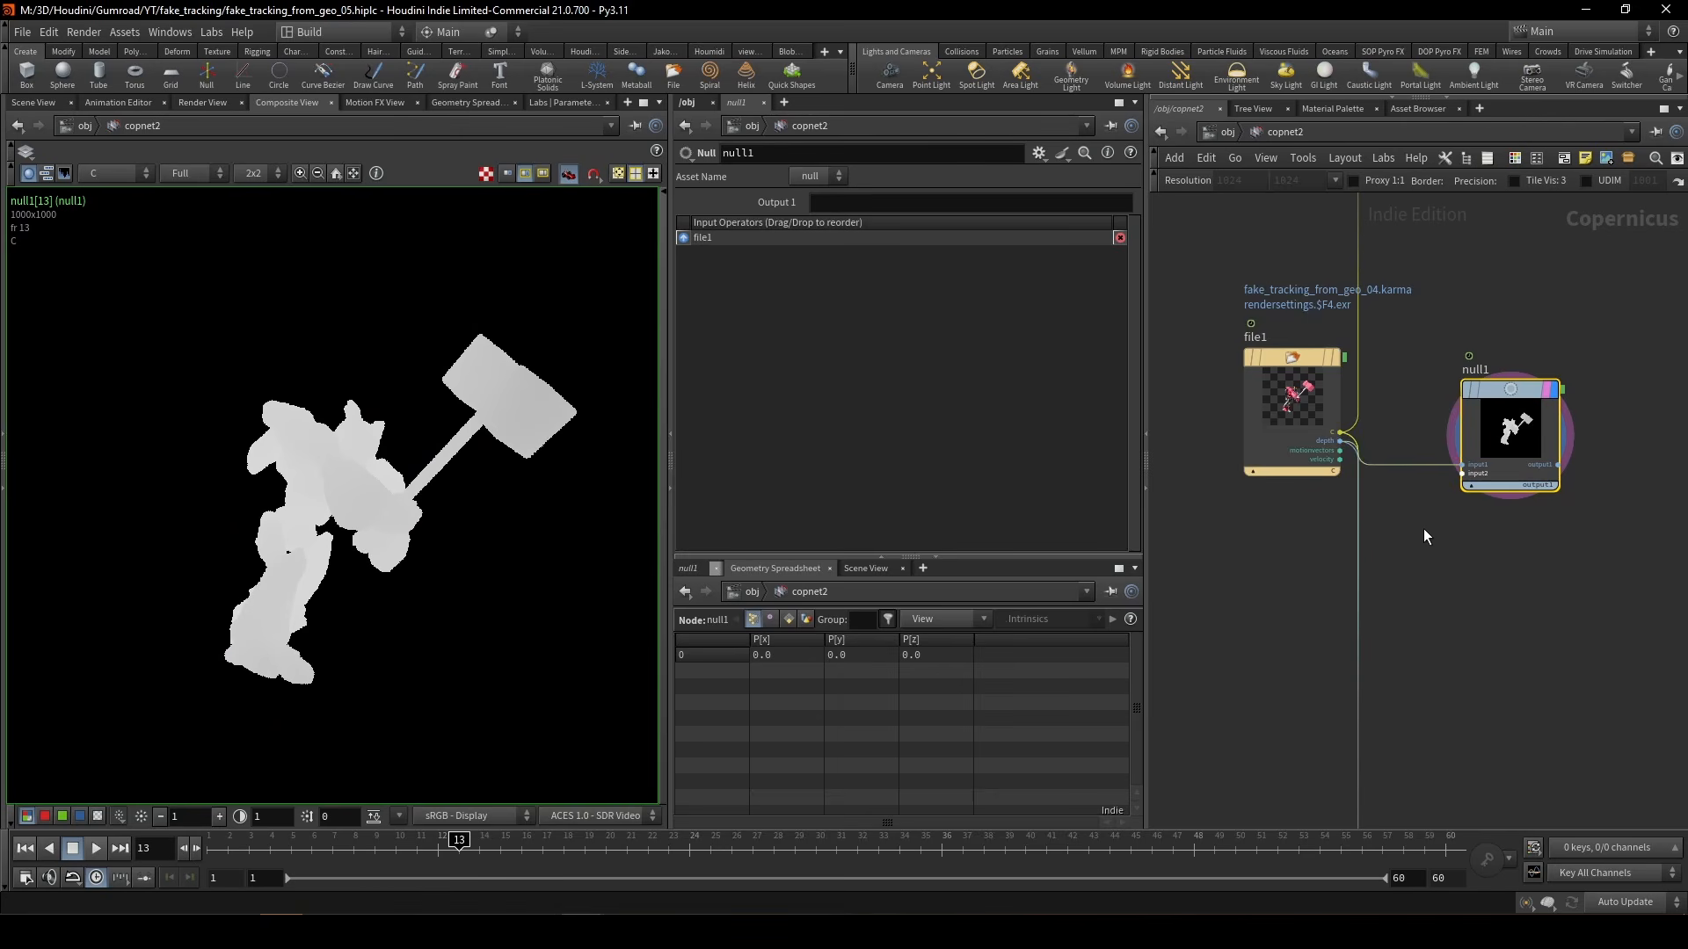
# - Display rasterizegeo2 and examine its intrinsic:depth_eye output and the Add Depth from Eye quick setup
pyautogui.scroll(-3, 1496, 652)
pyautogui.scroll(5, 1407, 572)
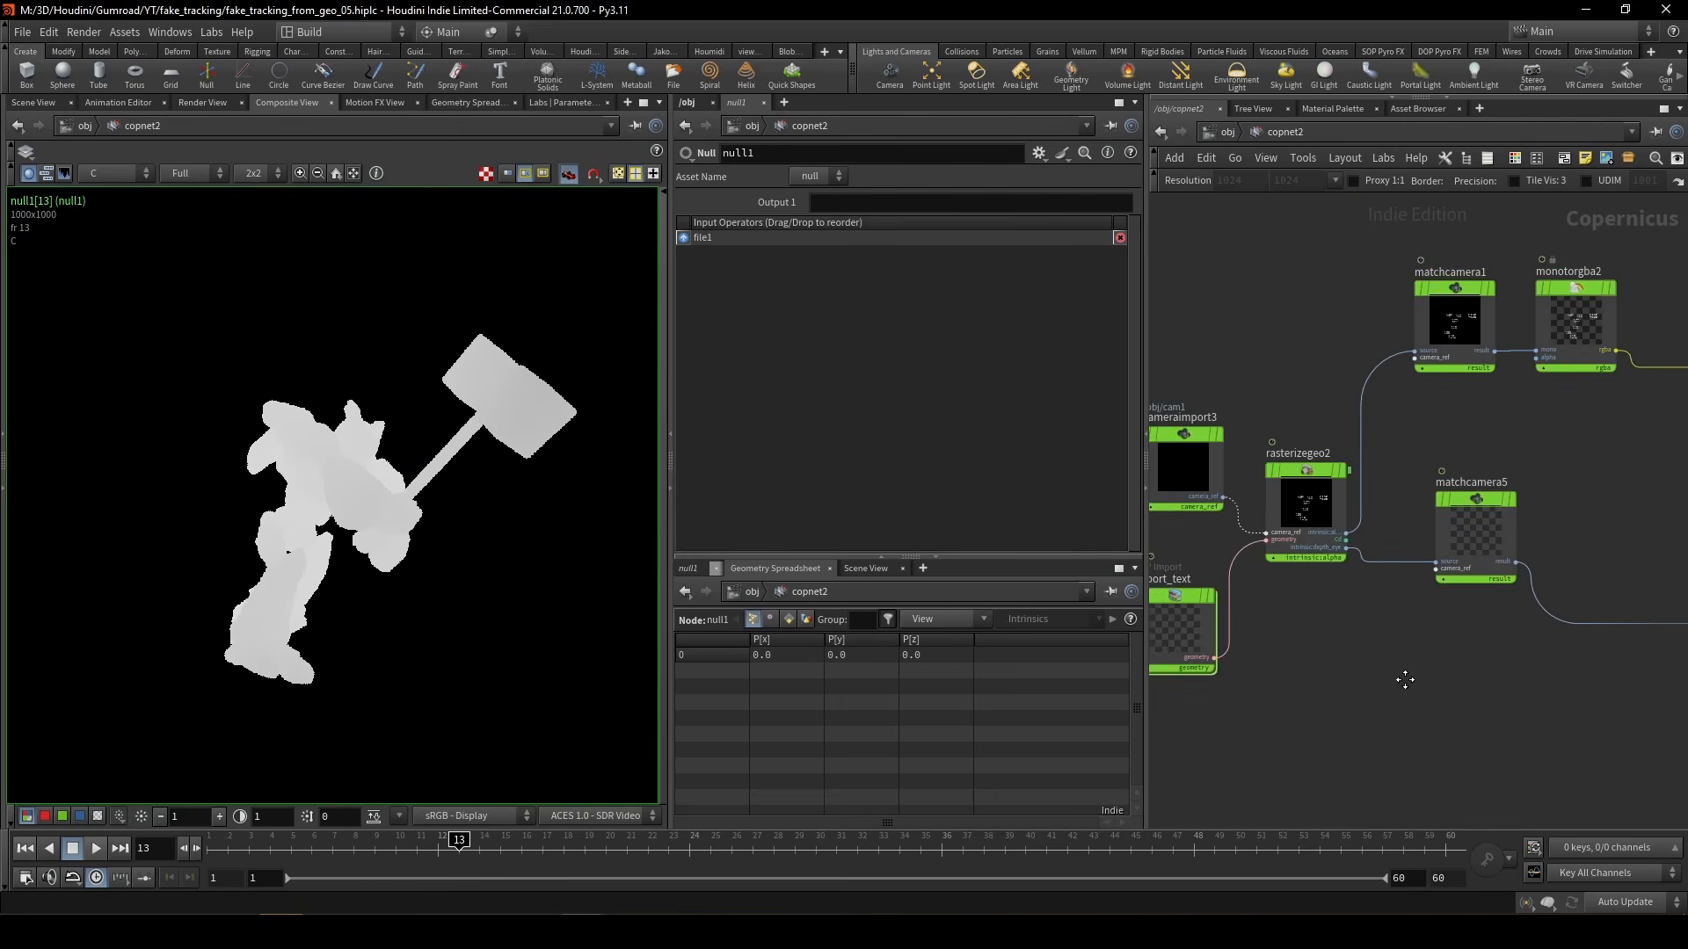
pyautogui.click(1337, 492)
pyautogui.press('r')
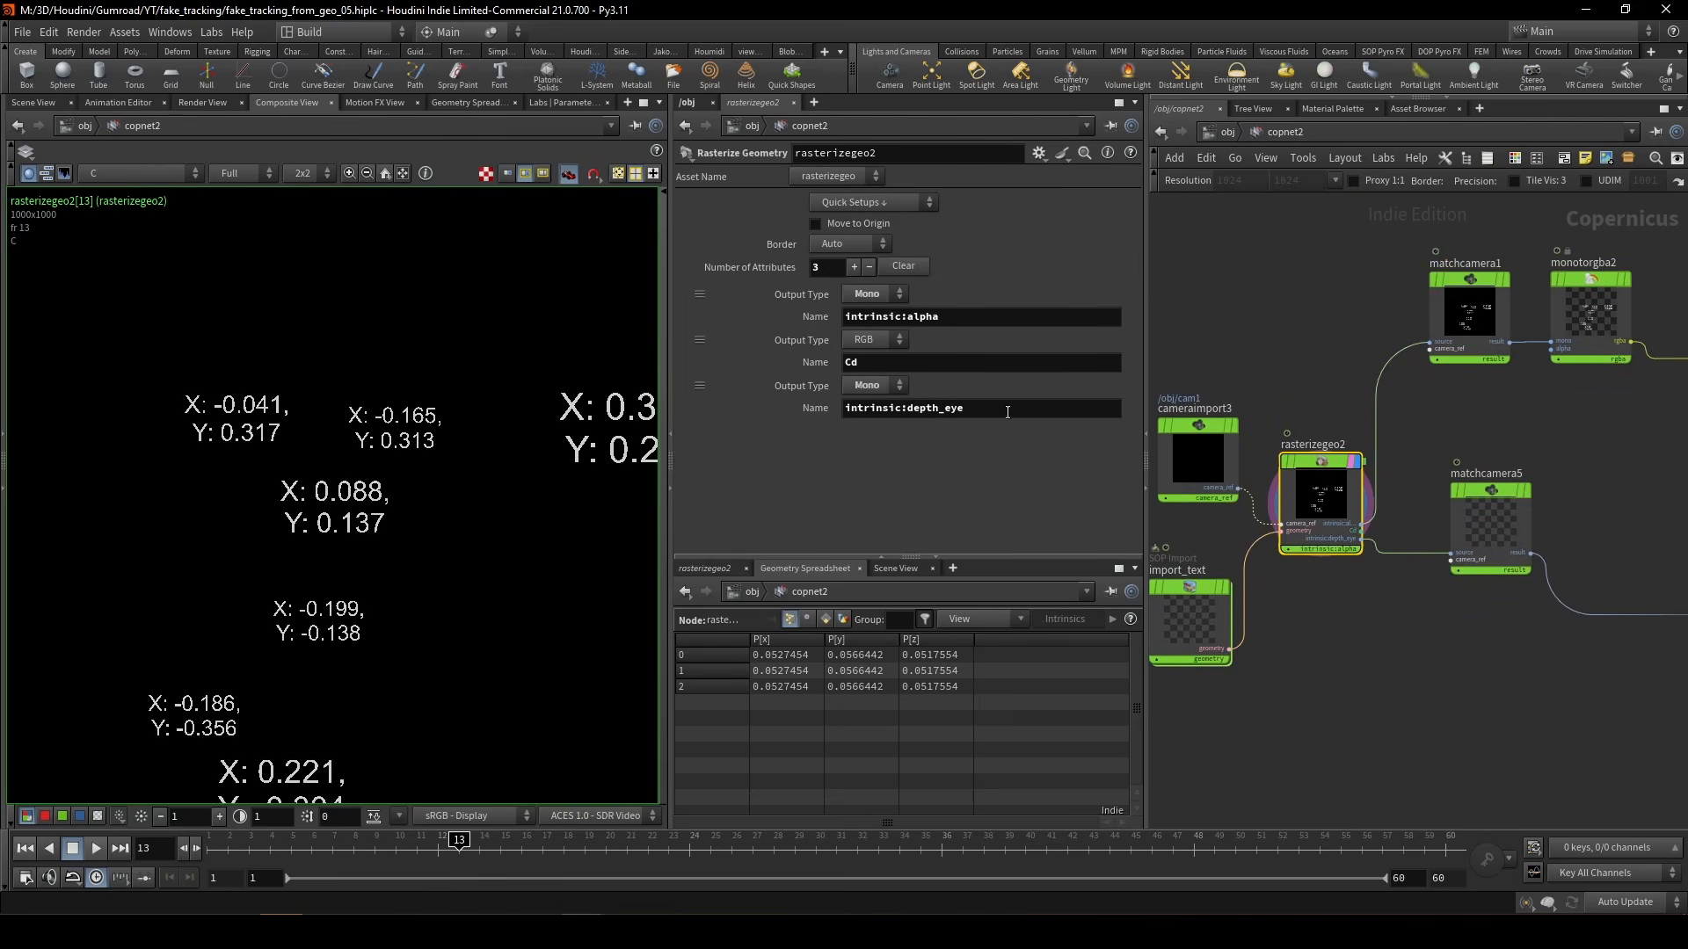
pyautogui.click(899, 204)
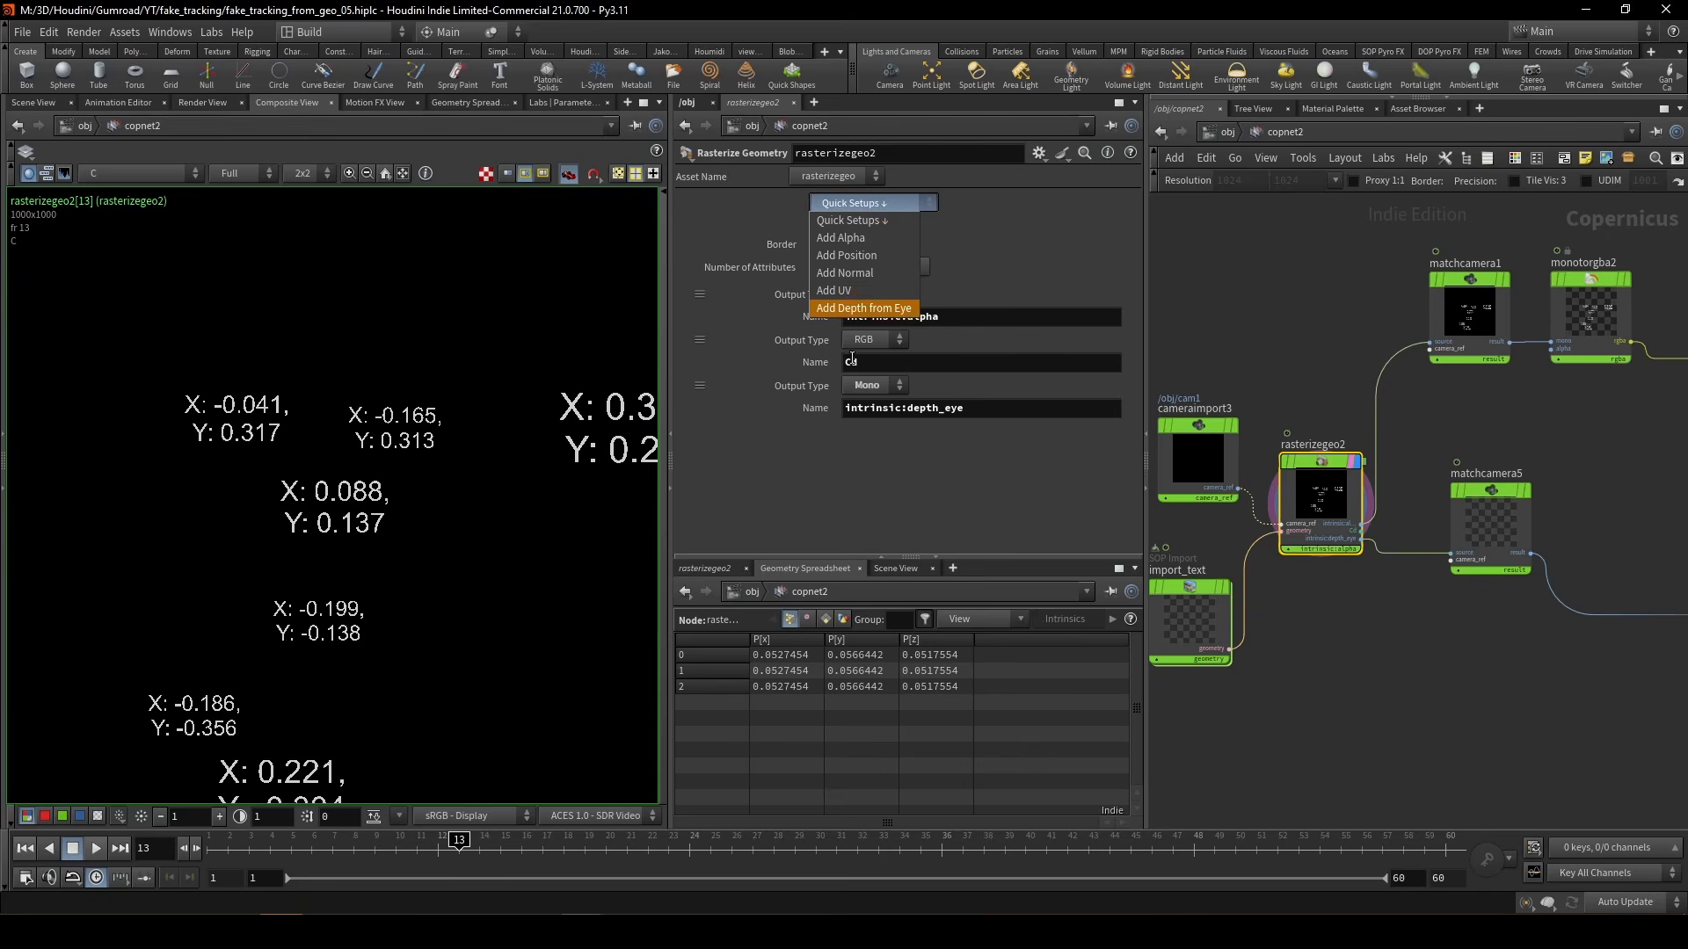
pyautogui.click(1390, 658)
# - Display the use_FG_offset Z Composite and examine closely how the character occludes the coordinate text
pyautogui.scroll(-4, 1398, 615)
pyautogui.moveTo(1406, 584); pyautogui.dragTo(1184, 599, button='middle')
pyautogui.scroll(5, 1434, 523)
pyautogui.click(1381, 492)
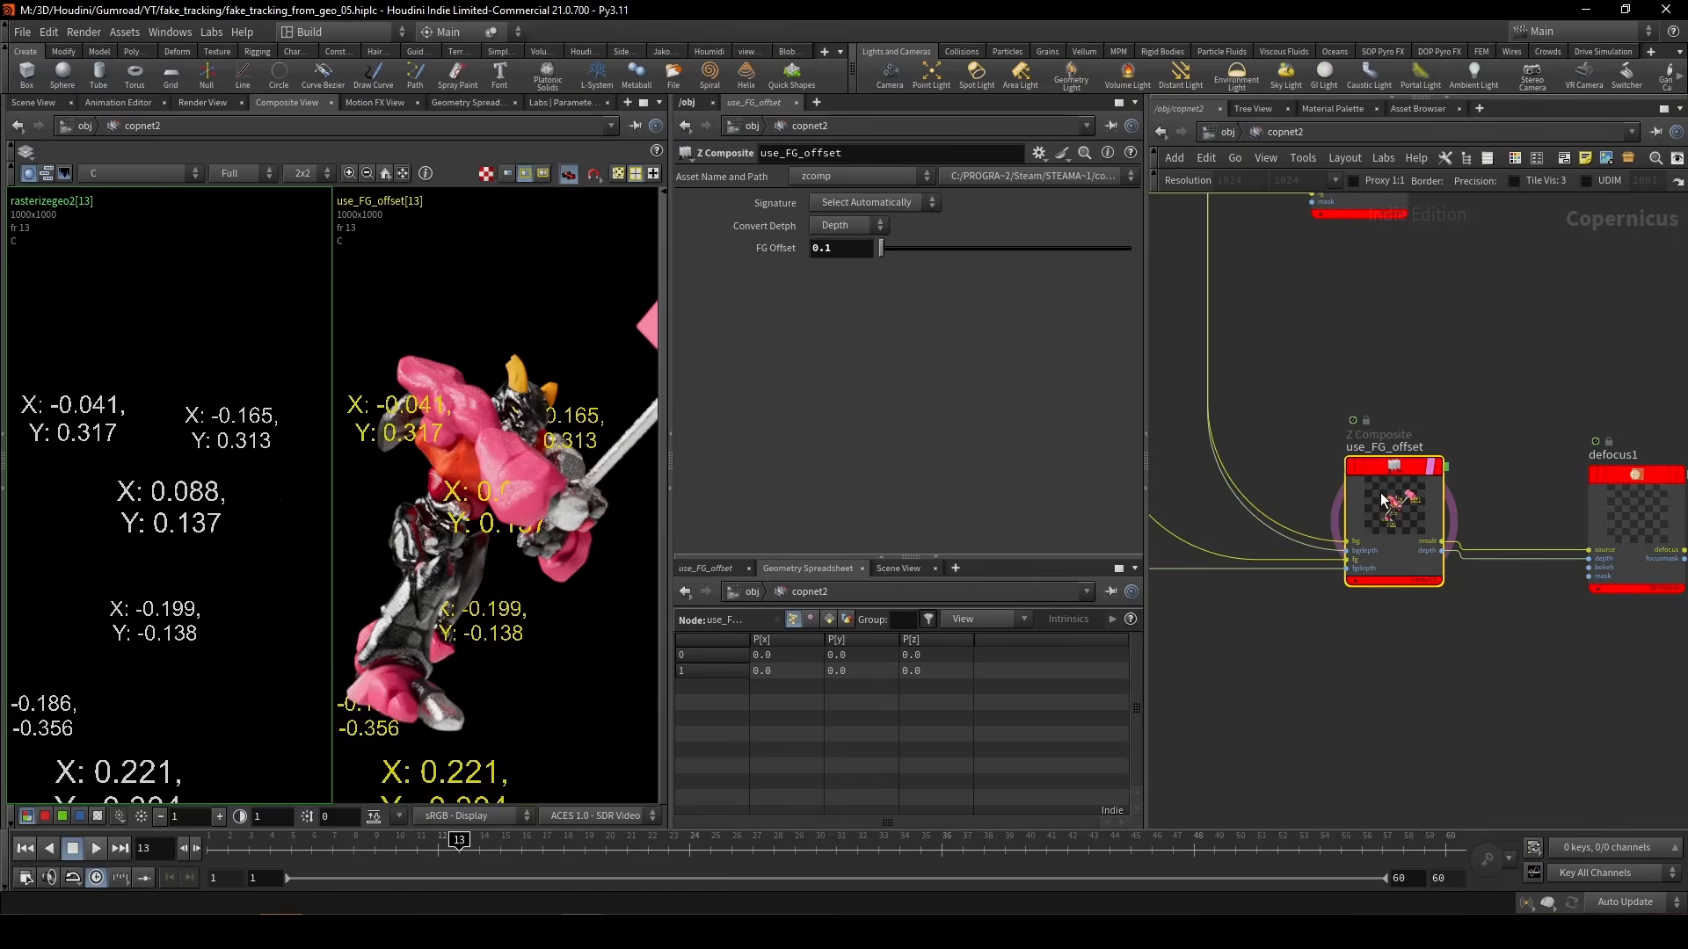
pyautogui.scroll(3, 380, 522)
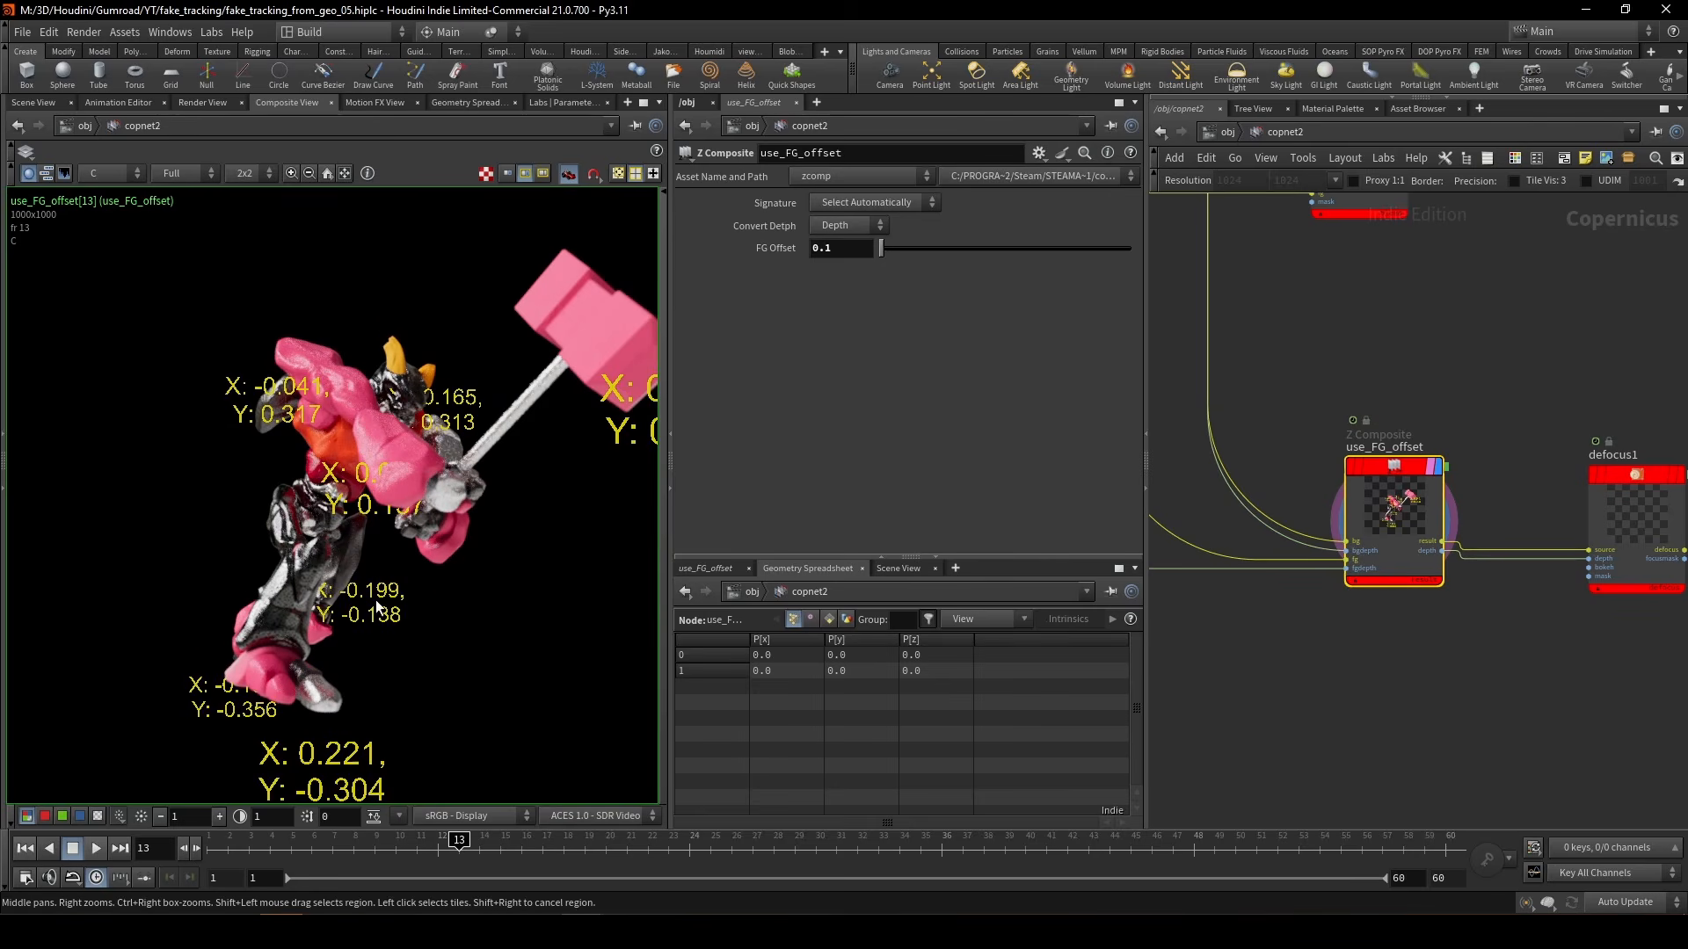
pyautogui.scroll(3, 392, 403)
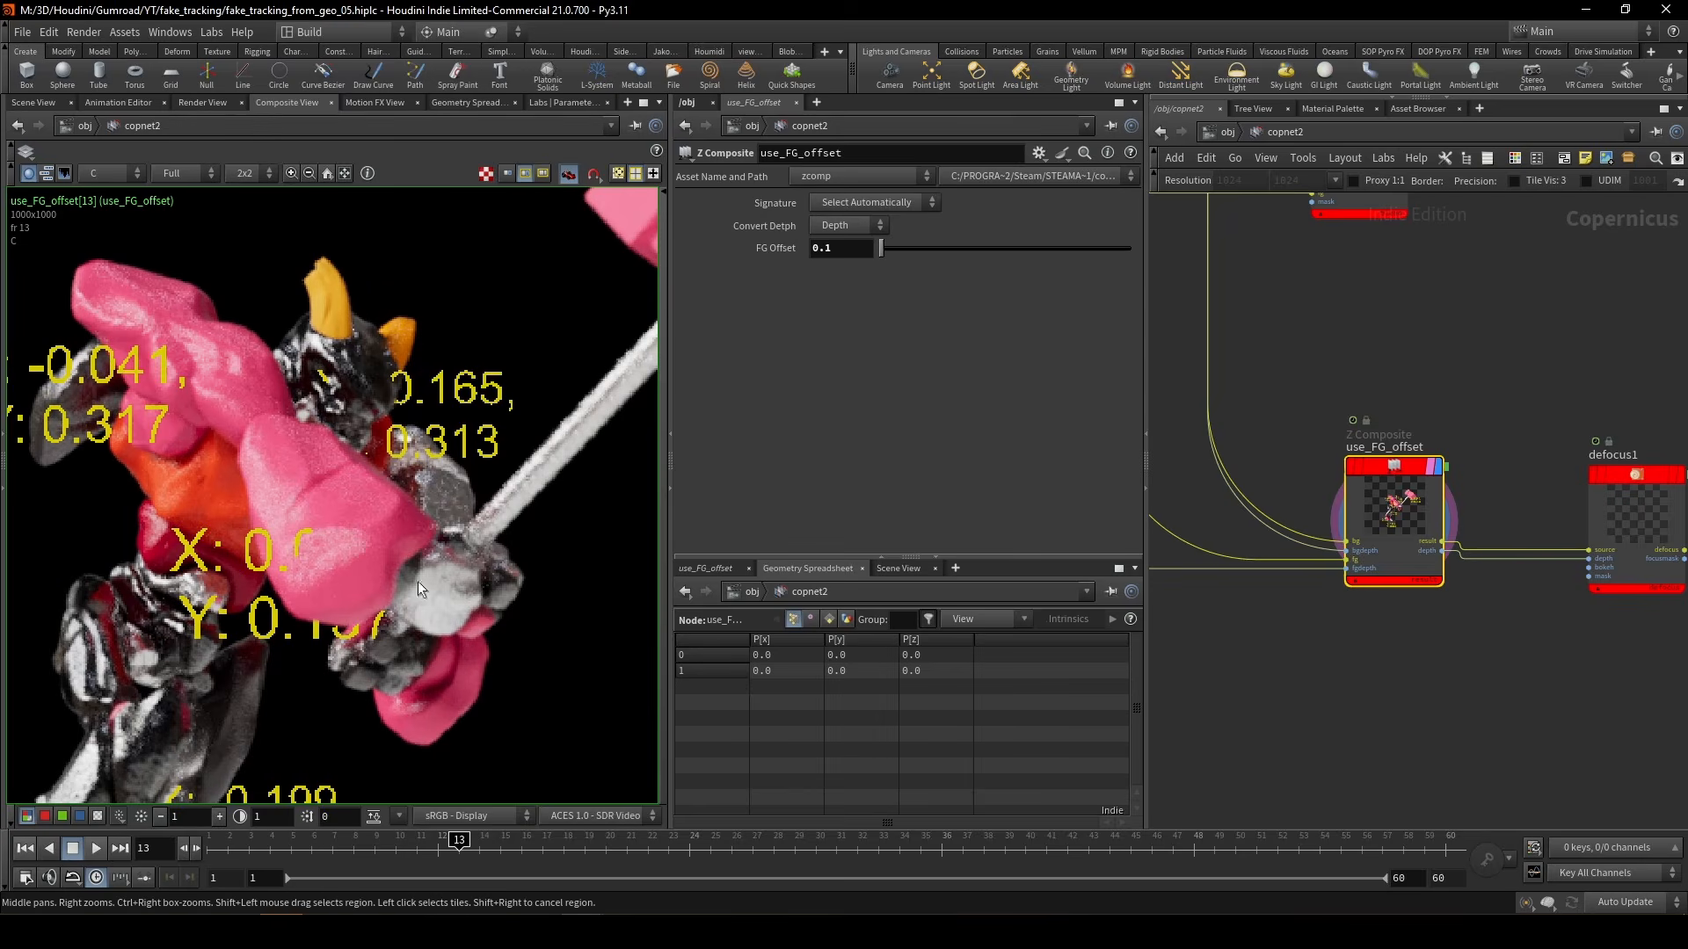
pyautogui.scroll(-5, 334, 545)
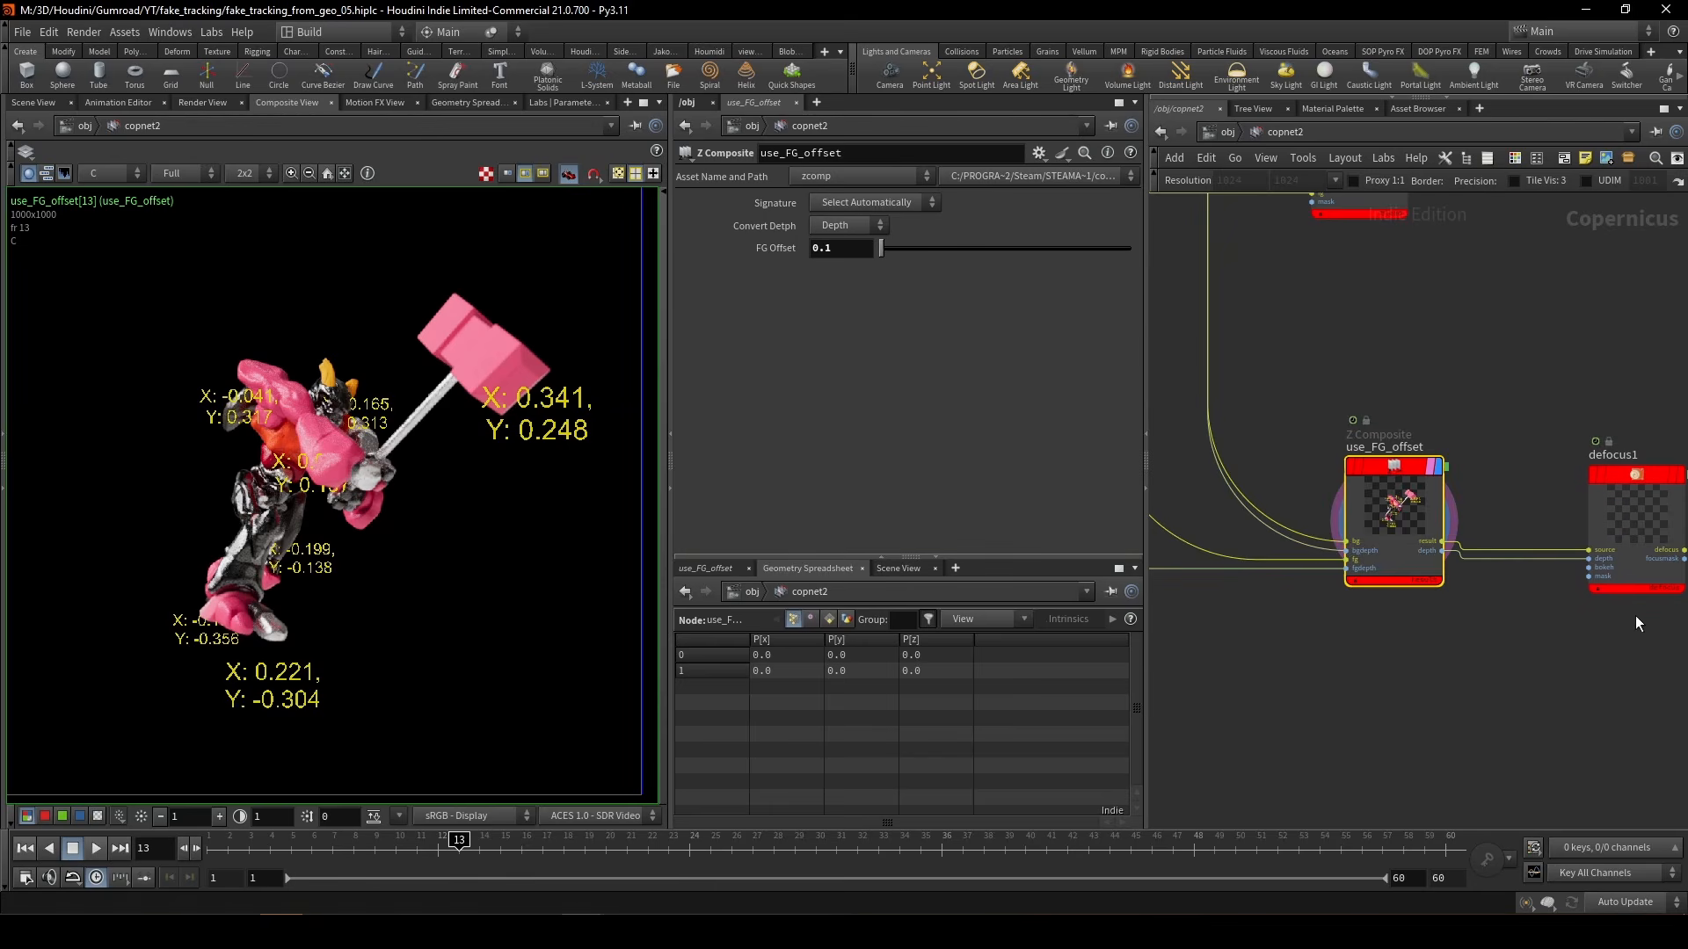
# - Display the defocus1 result, check its source and depth inputs, and play it up to frame 16
pyautogui.moveTo(1635, 616); pyautogui.dragTo(1379, 633, button='middle')
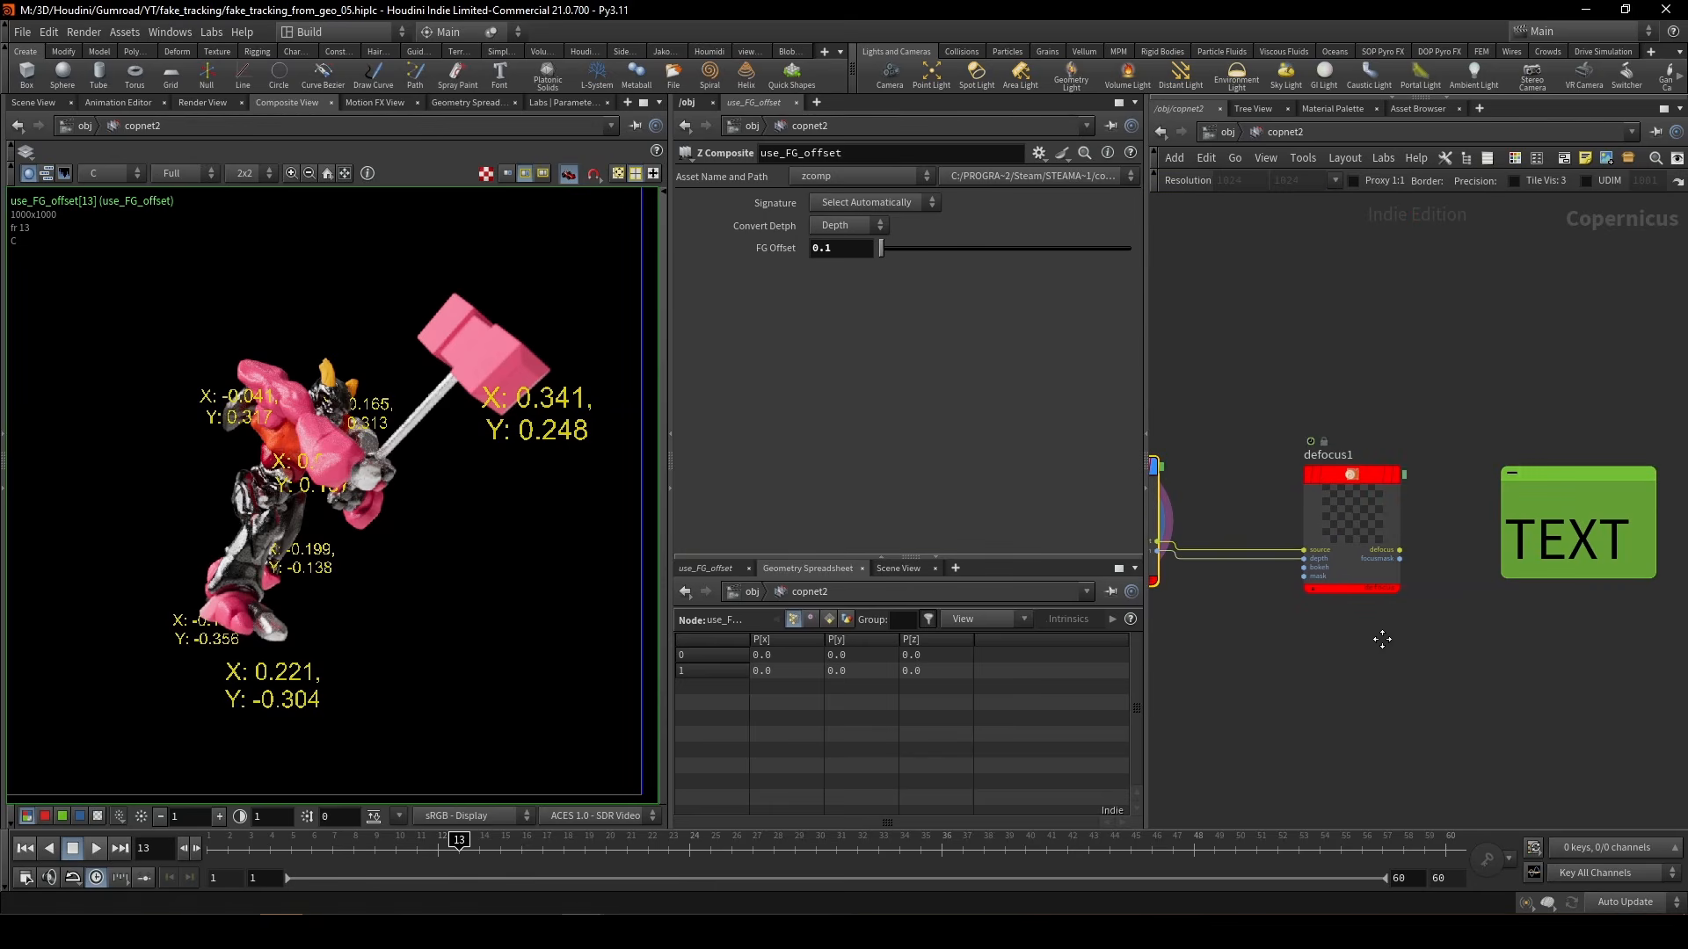
pyautogui.click(1351, 512)
pyautogui.scroll(4, 1316, 581)
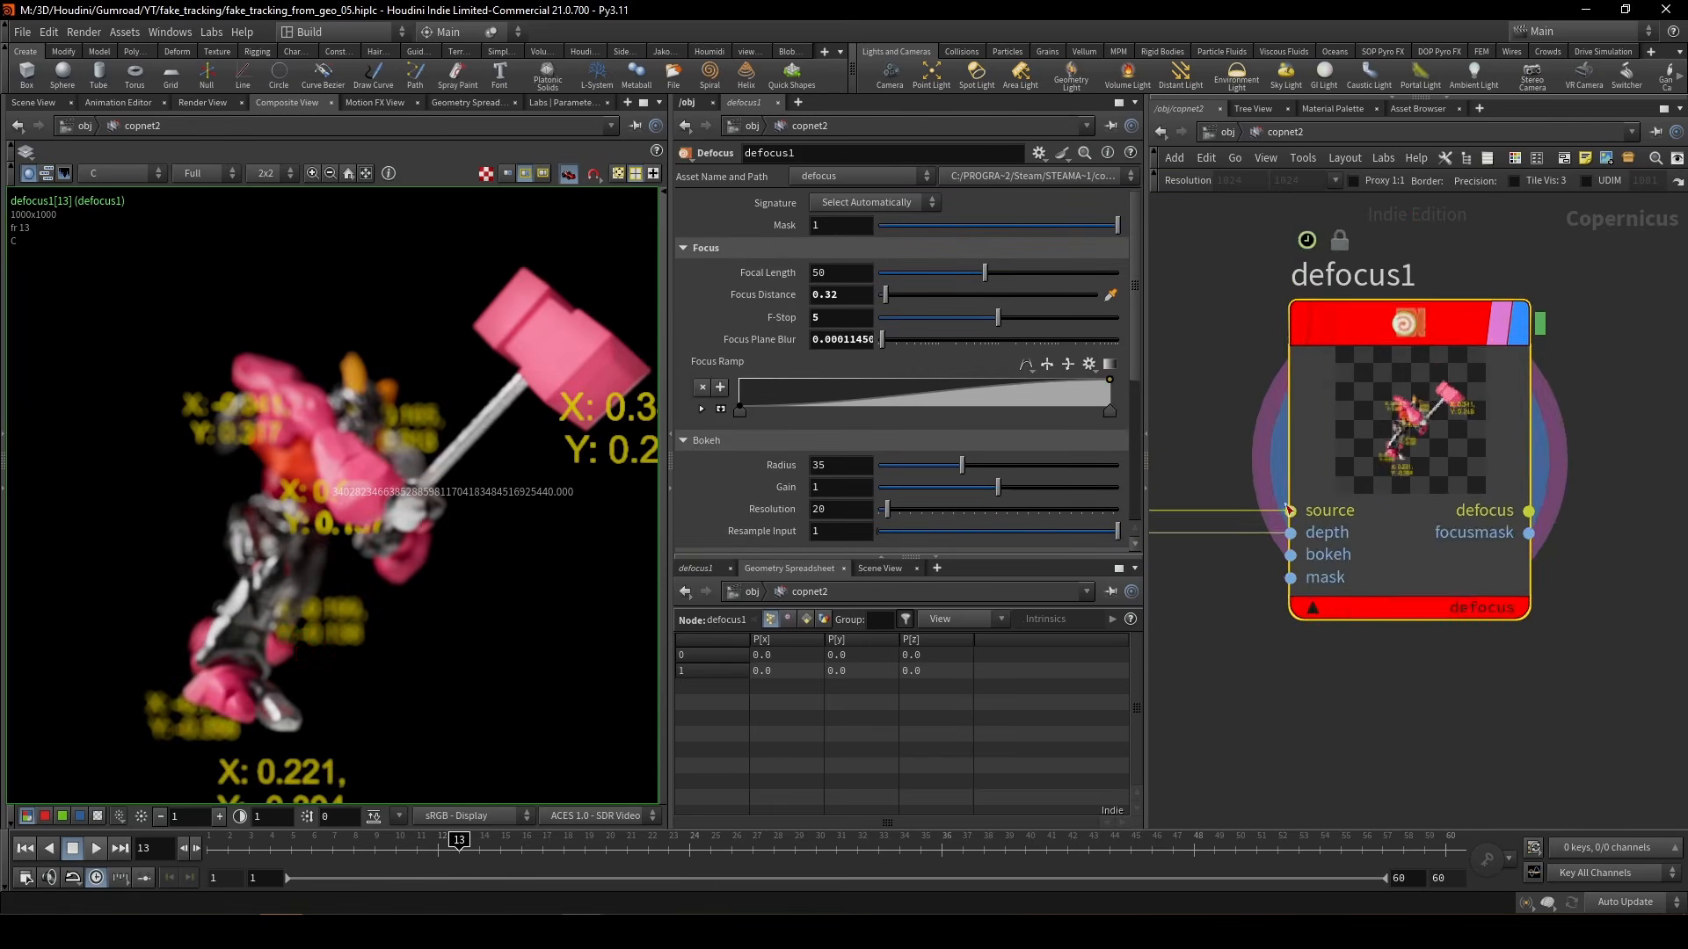
pyautogui.scroll(-6, 1316, 580)
pyautogui.moveTo(1319, 562); pyautogui.dragTo(1477, 492, button='middle')
pyautogui.scroll(-2, 400, 621)
pyautogui.moveTo(425, 609); pyautogui.dragTo(393, 589, button='middle')
pyautogui.click(90, 851)
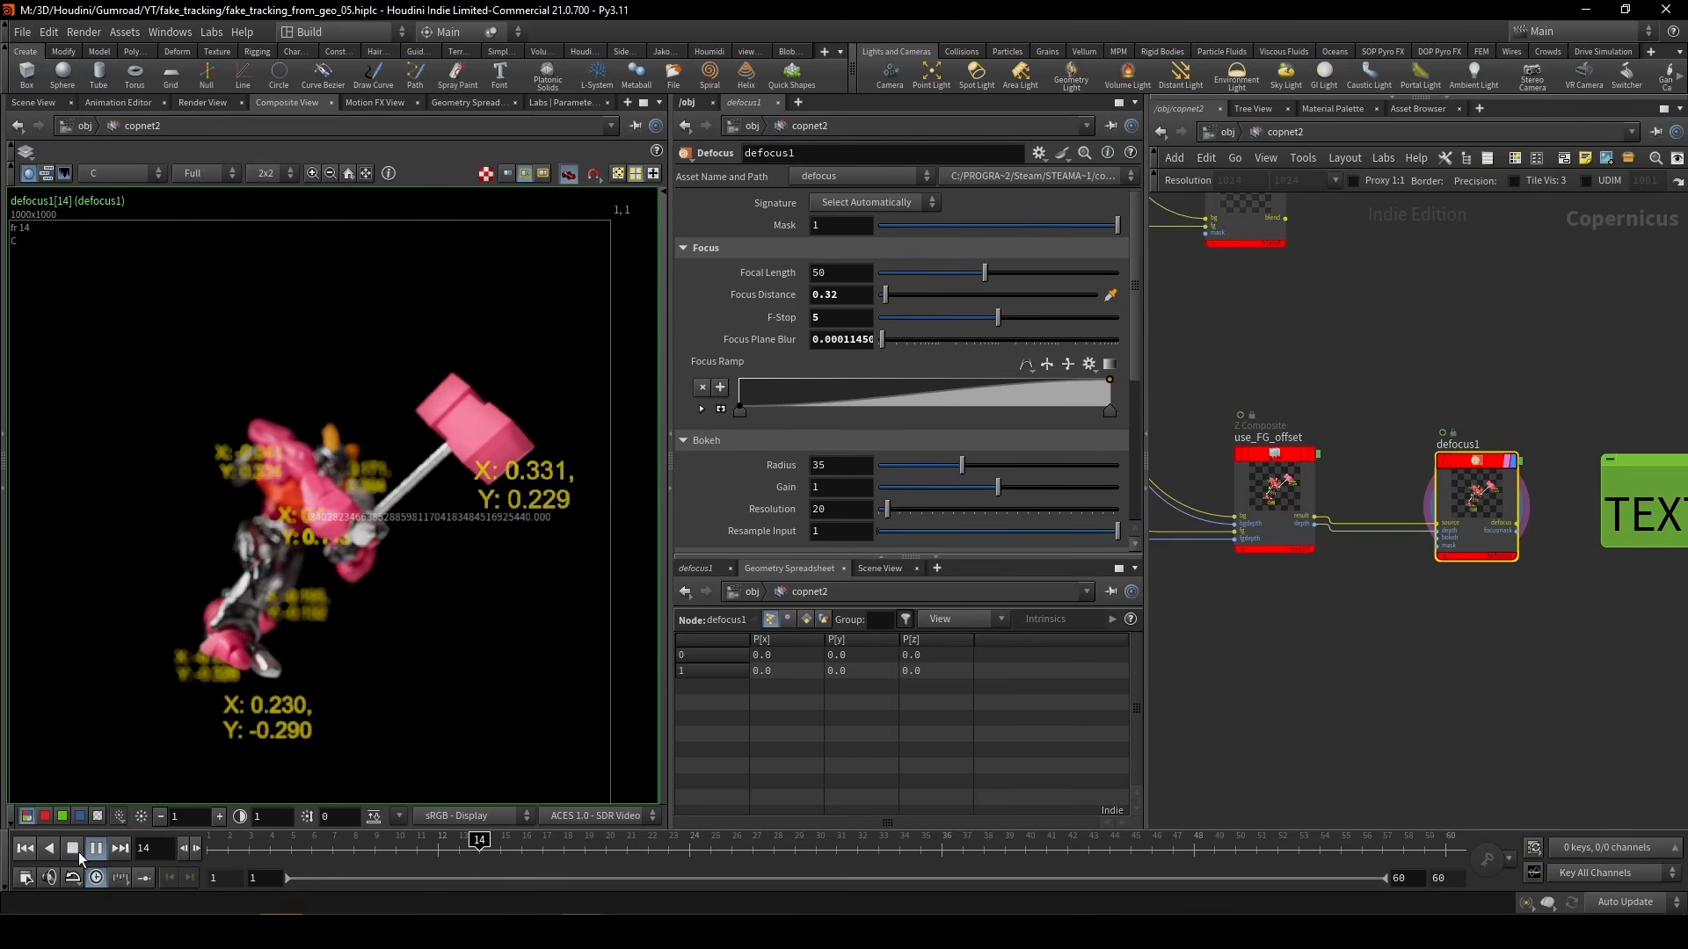
pyautogui.click(75, 849)
# - Examine the depth-based blur on the character and text at frame 16, along with the defocus1 input connections
pyautogui.scroll(5, 351, 515)
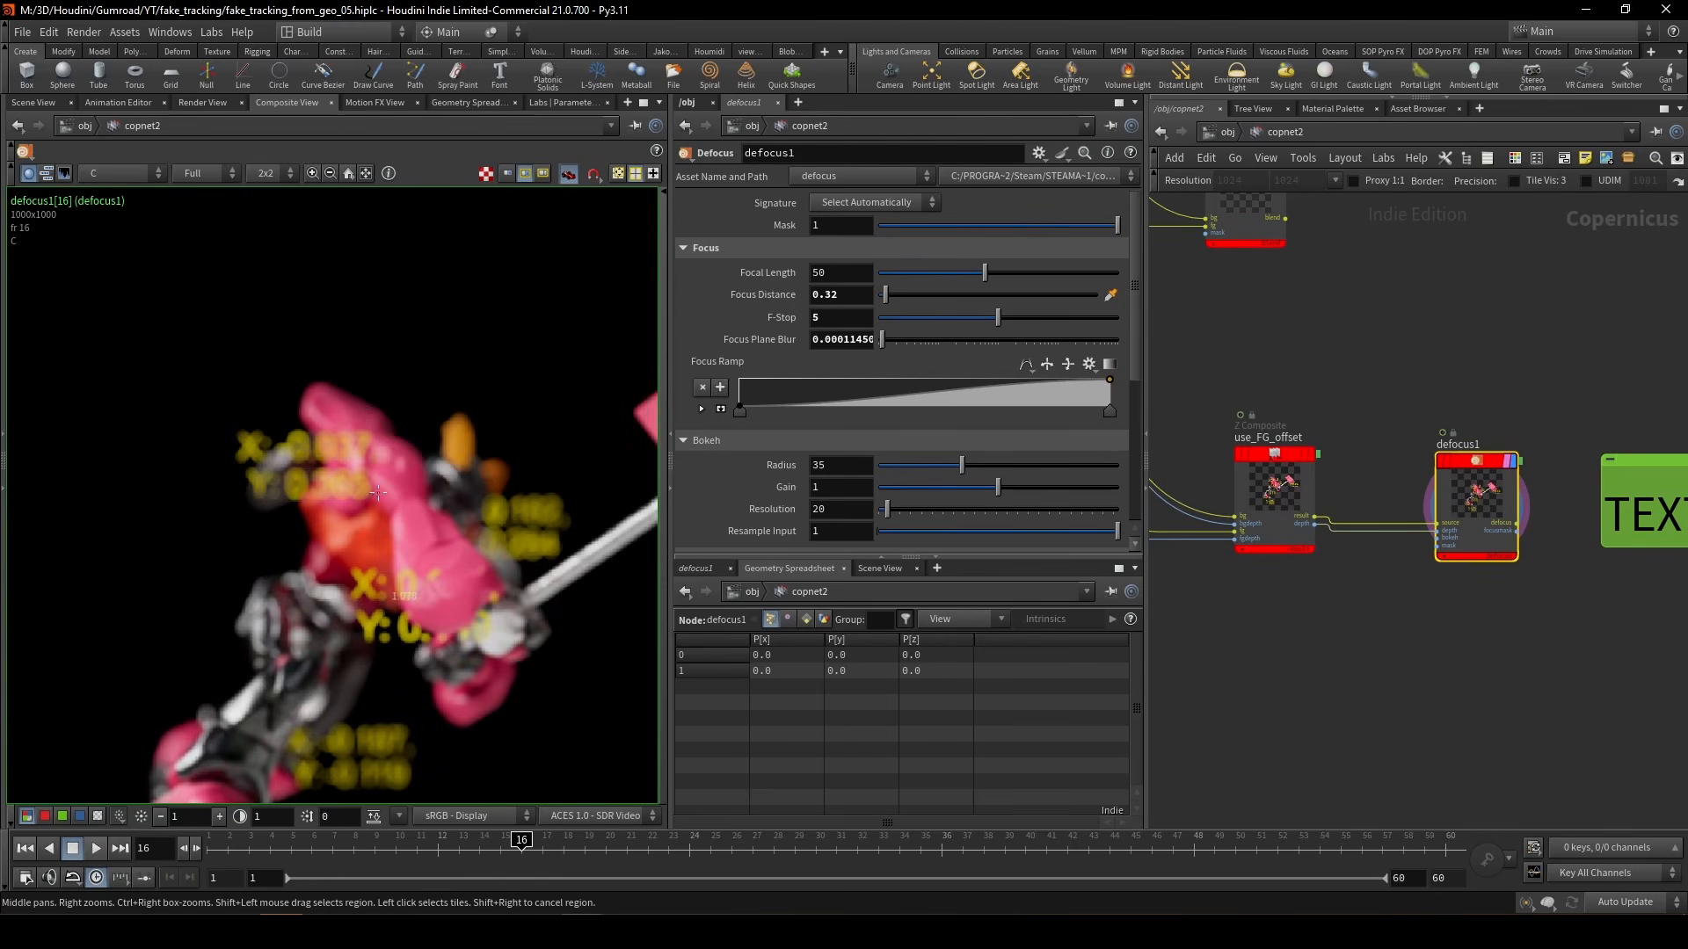
pyautogui.scroll(5, 1322, 550)
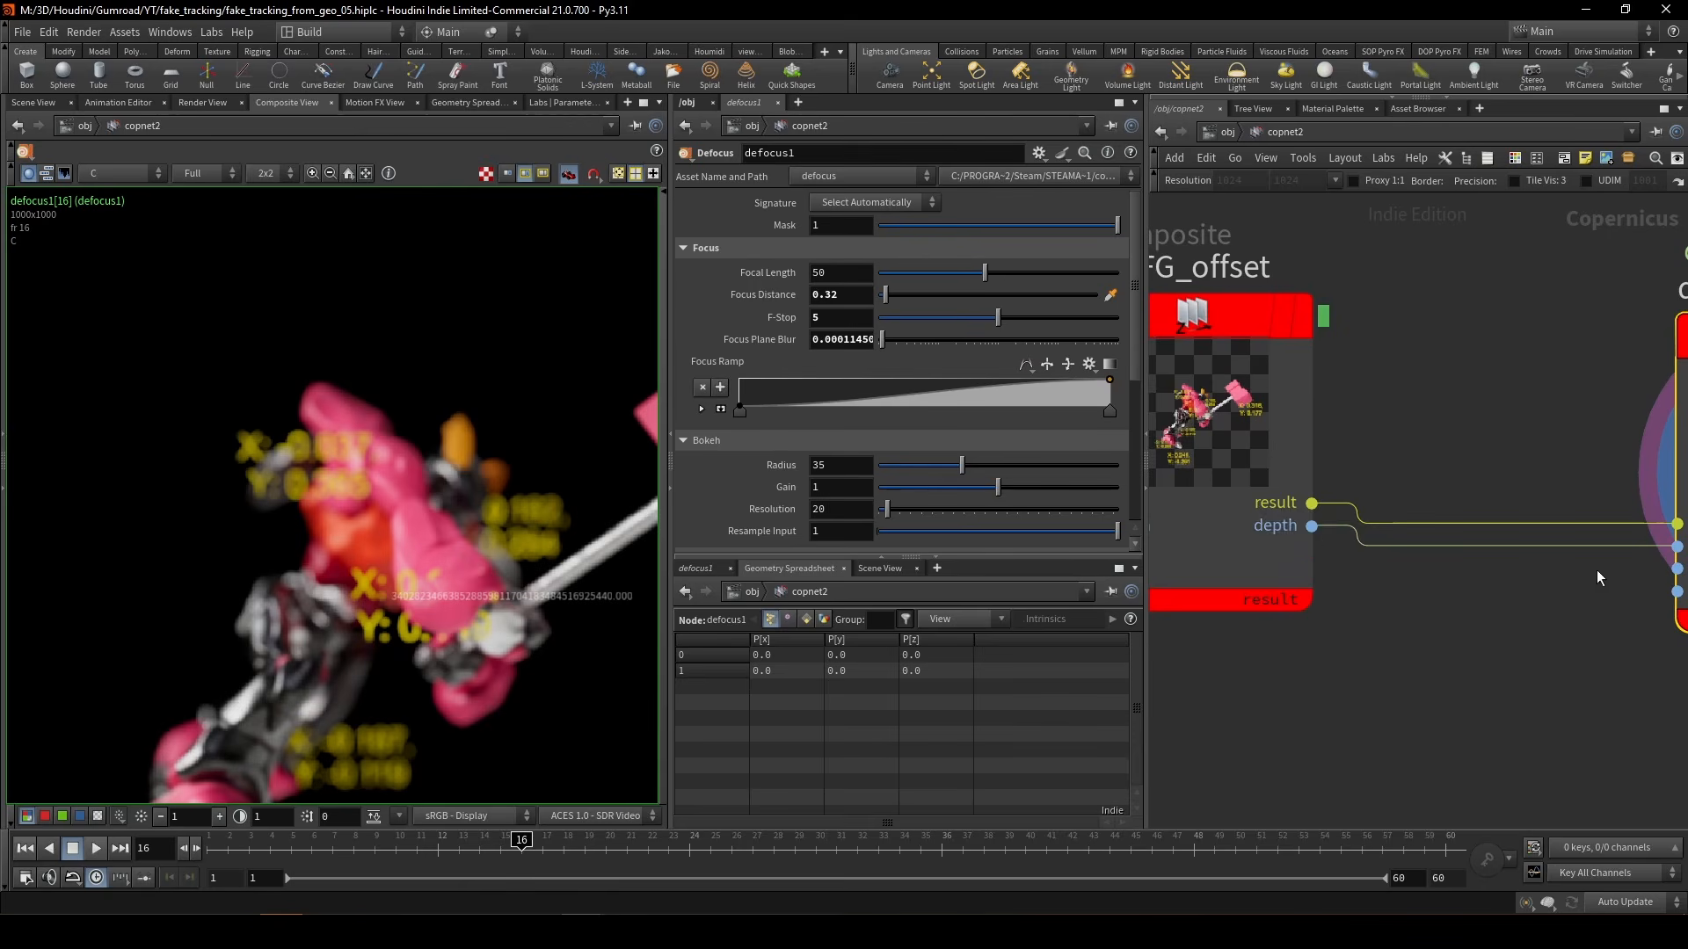
pyautogui.moveTo(1598, 578); pyautogui.dragTo(1421, 563, button='middle')
pyautogui.scroll(2, 381, 492)
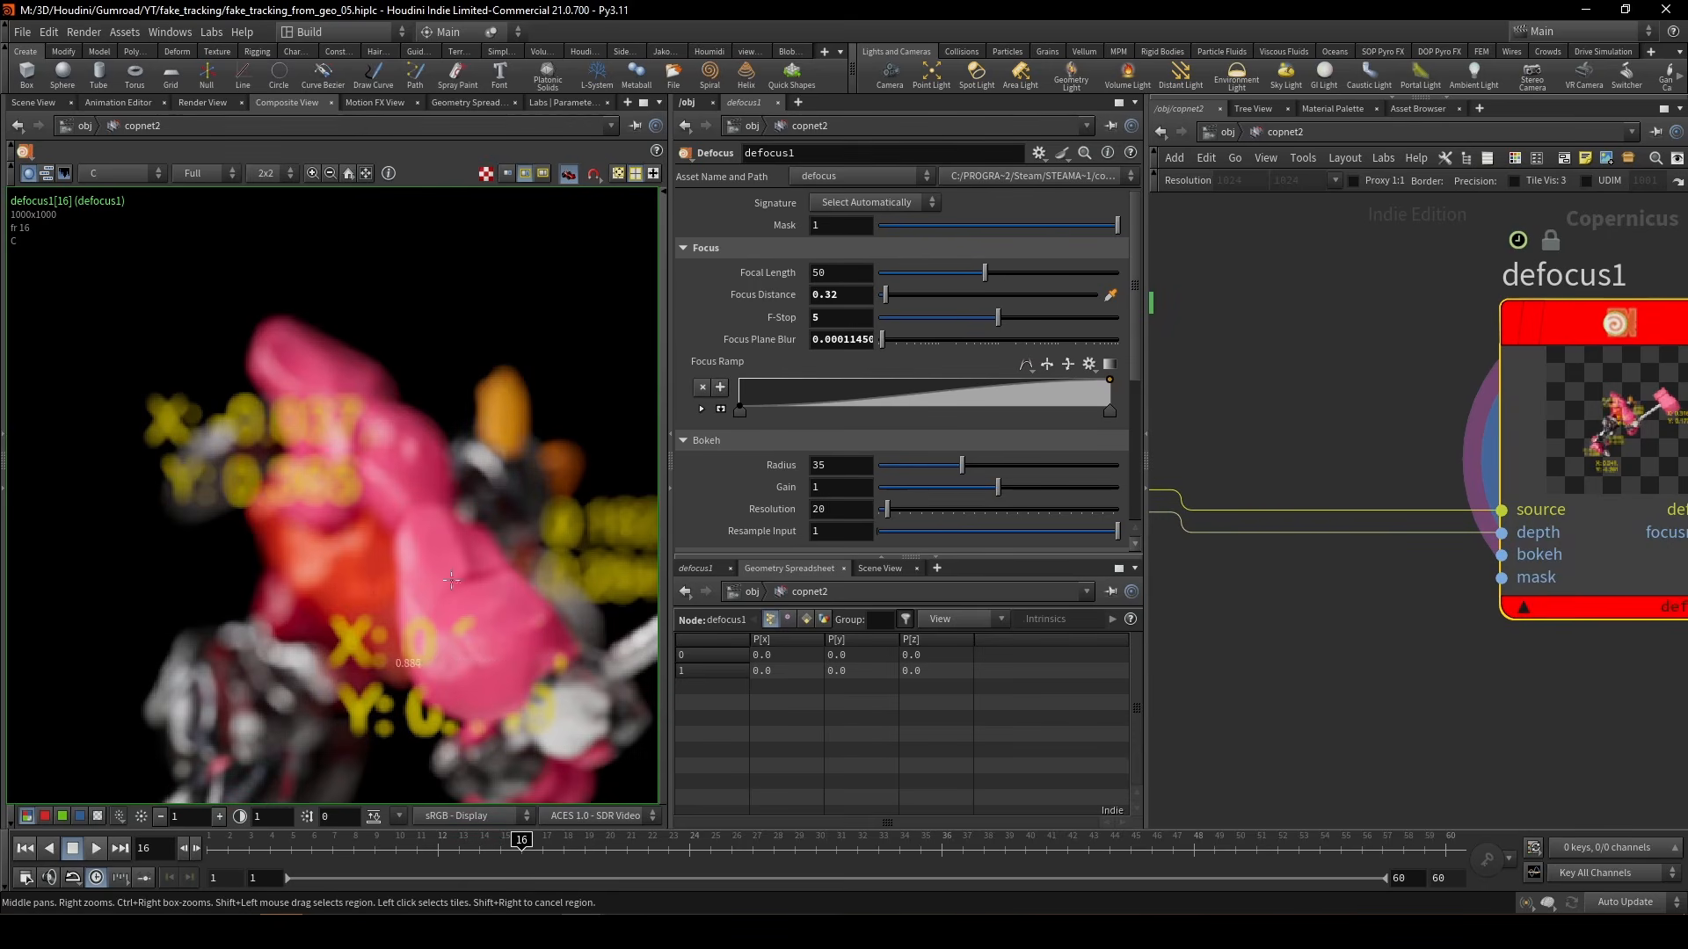
pyautogui.scroll(-5, 451, 580)
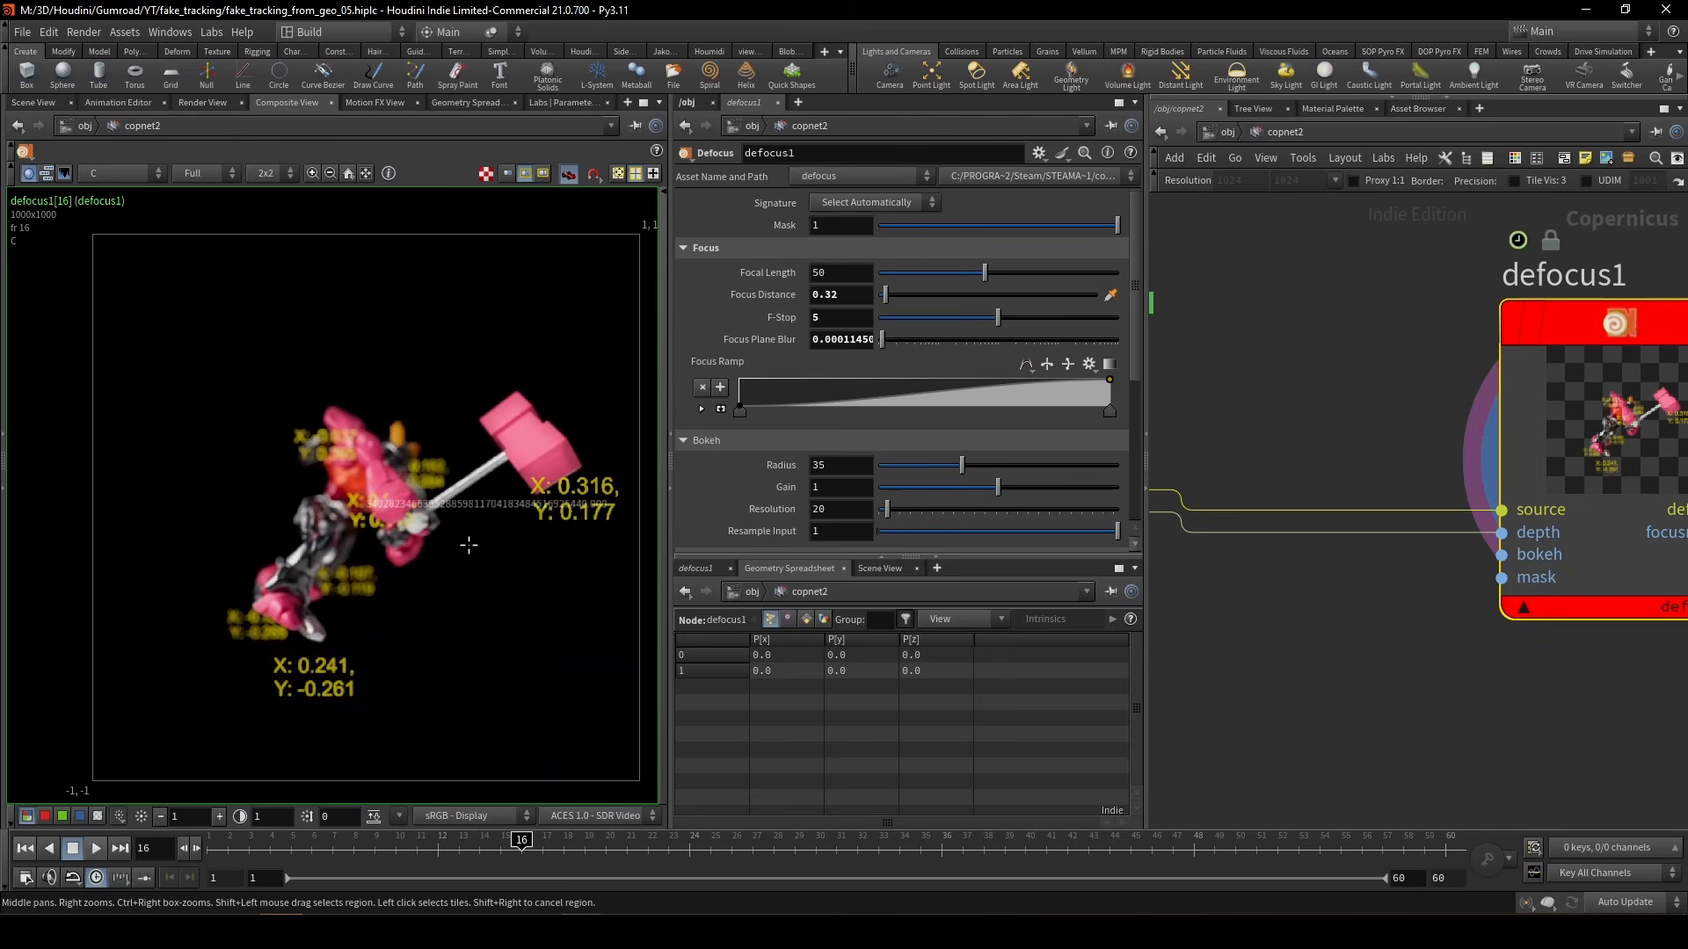
# - Play the zcomp2 bounding box composite from frame 11 to frame 31
pyautogui.scroll(2, 448, 674)
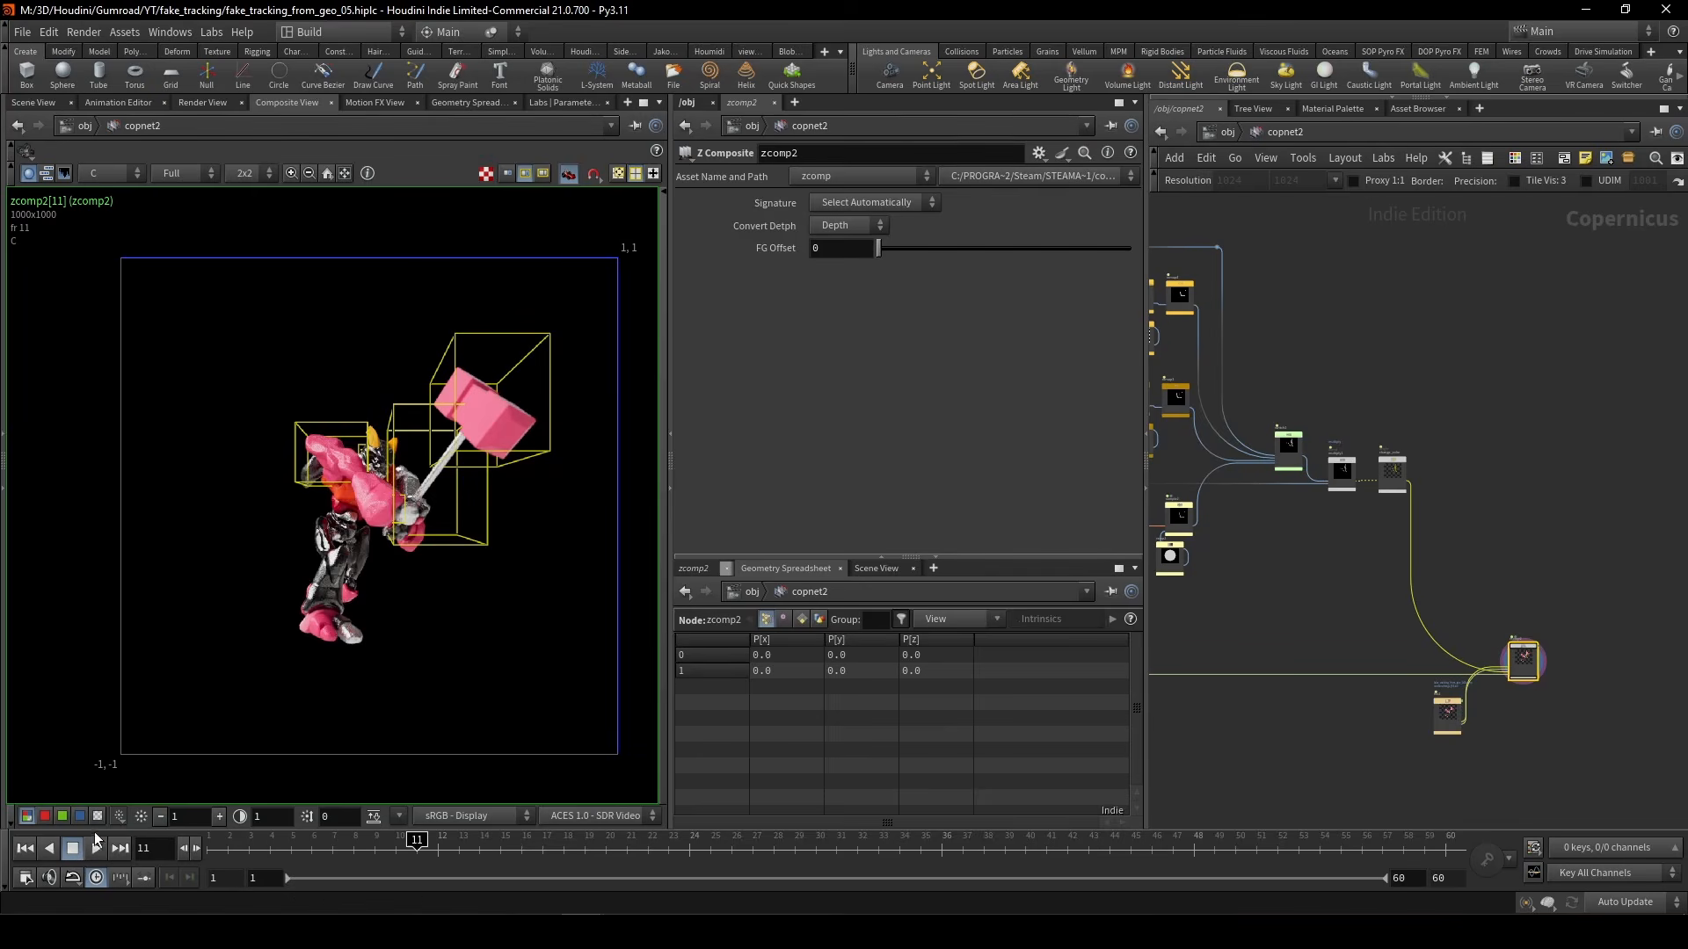
pyautogui.click(96, 848)
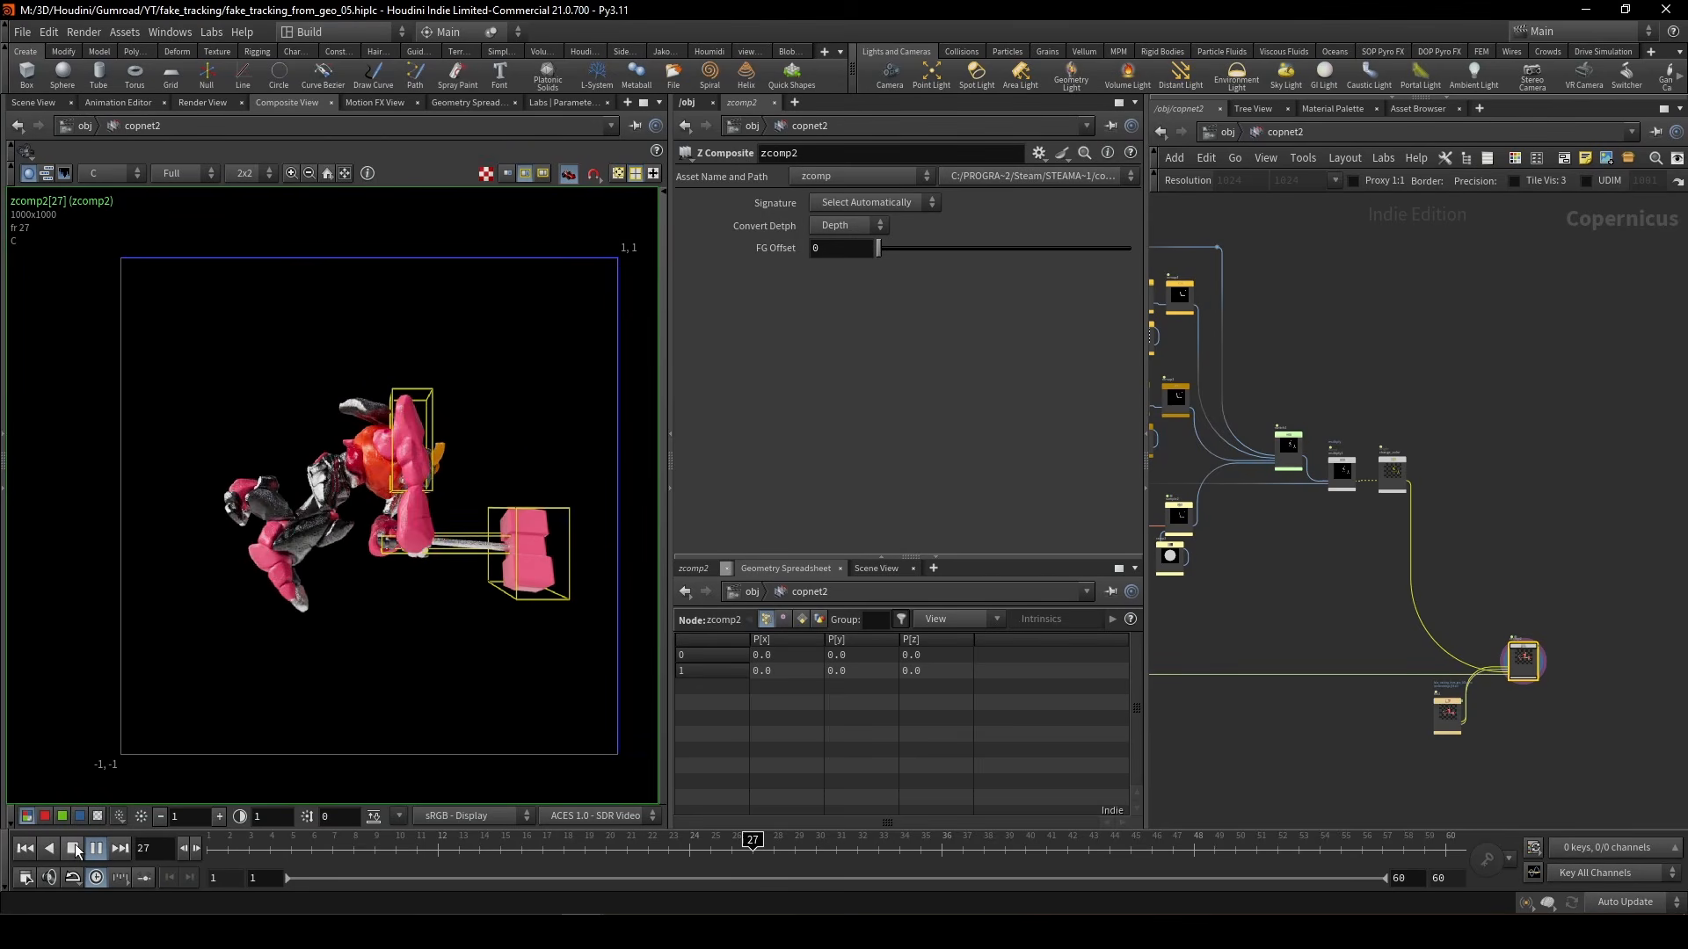
pyautogui.scroll(-3, 1392, 619)
# - Locate rasterizecurves2 in the network and view its rasterized wireframe boxes
pyautogui.moveTo(1325, 612); pyautogui.dragTo(1616, 563, button='middle')
pyautogui.scroll(5, 1194, 349)
pyautogui.scroll(4, 1248, 351)
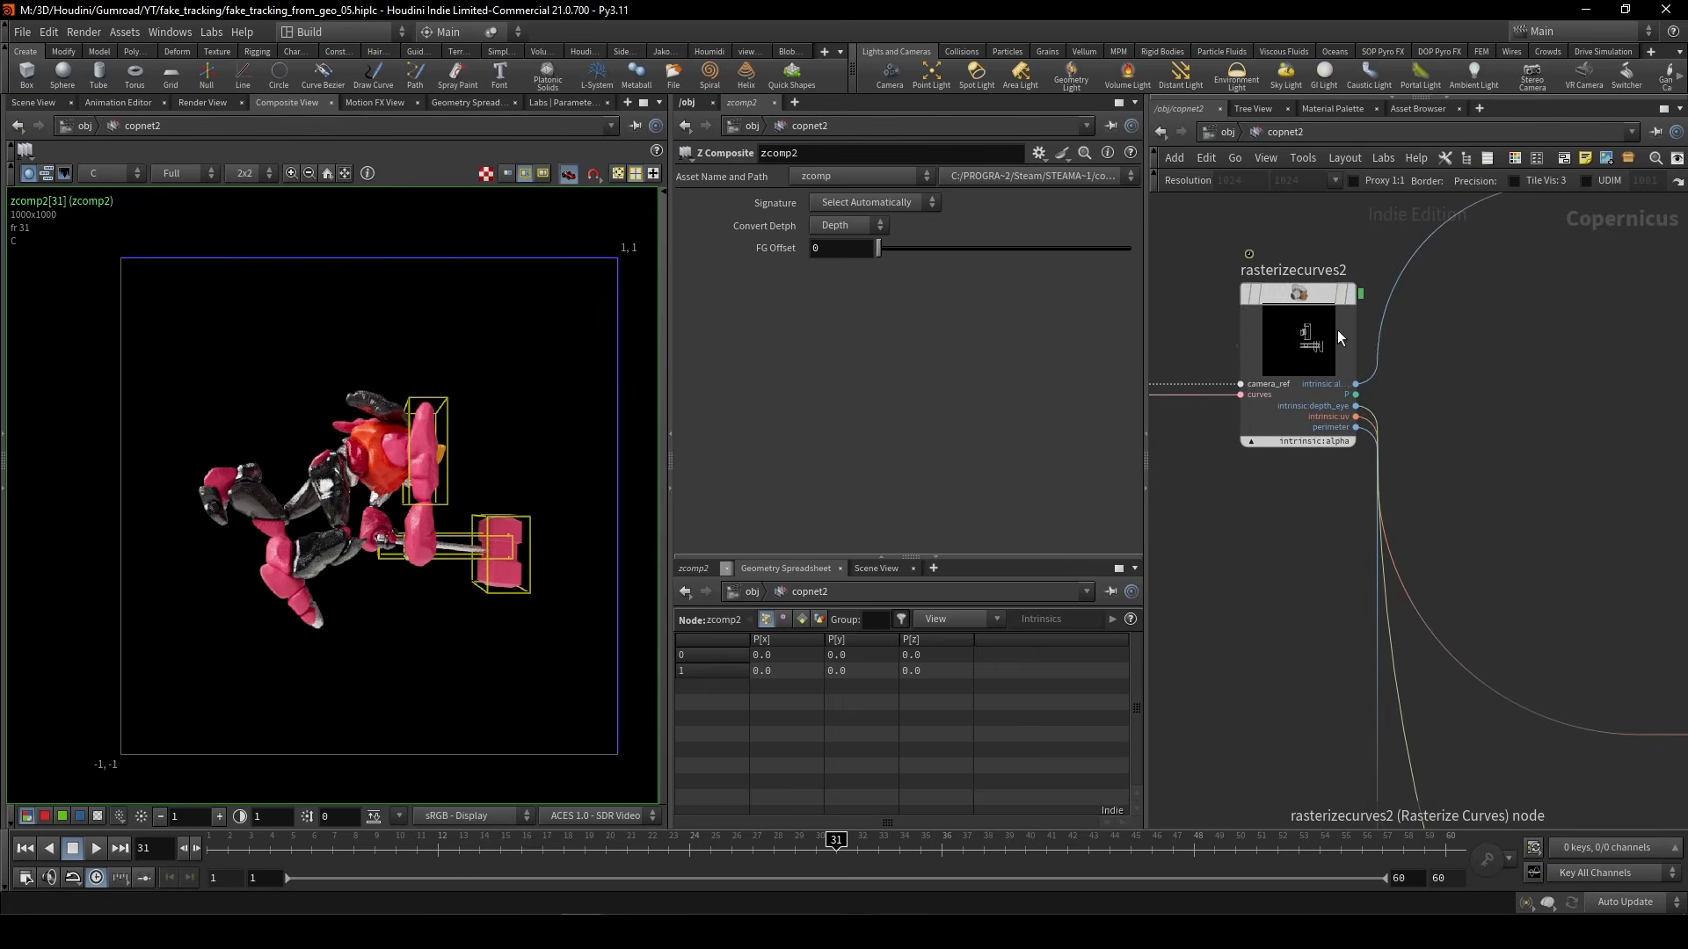
pyautogui.click(1358, 303)
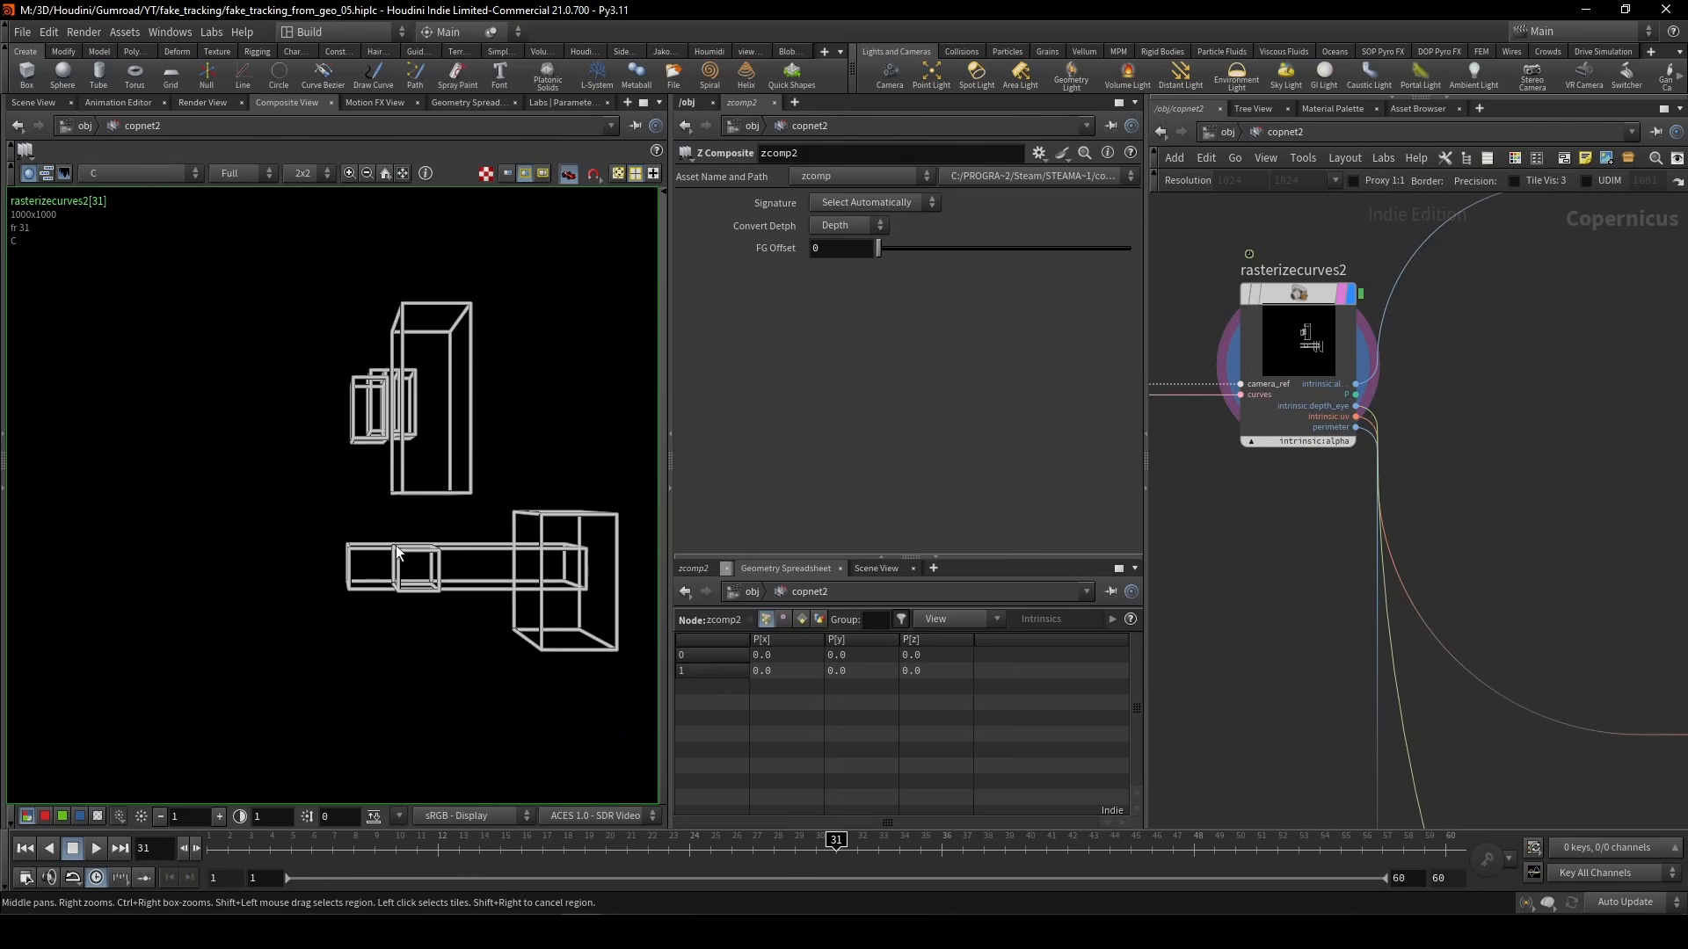
pyautogui.scroll(-2, 383, 559)
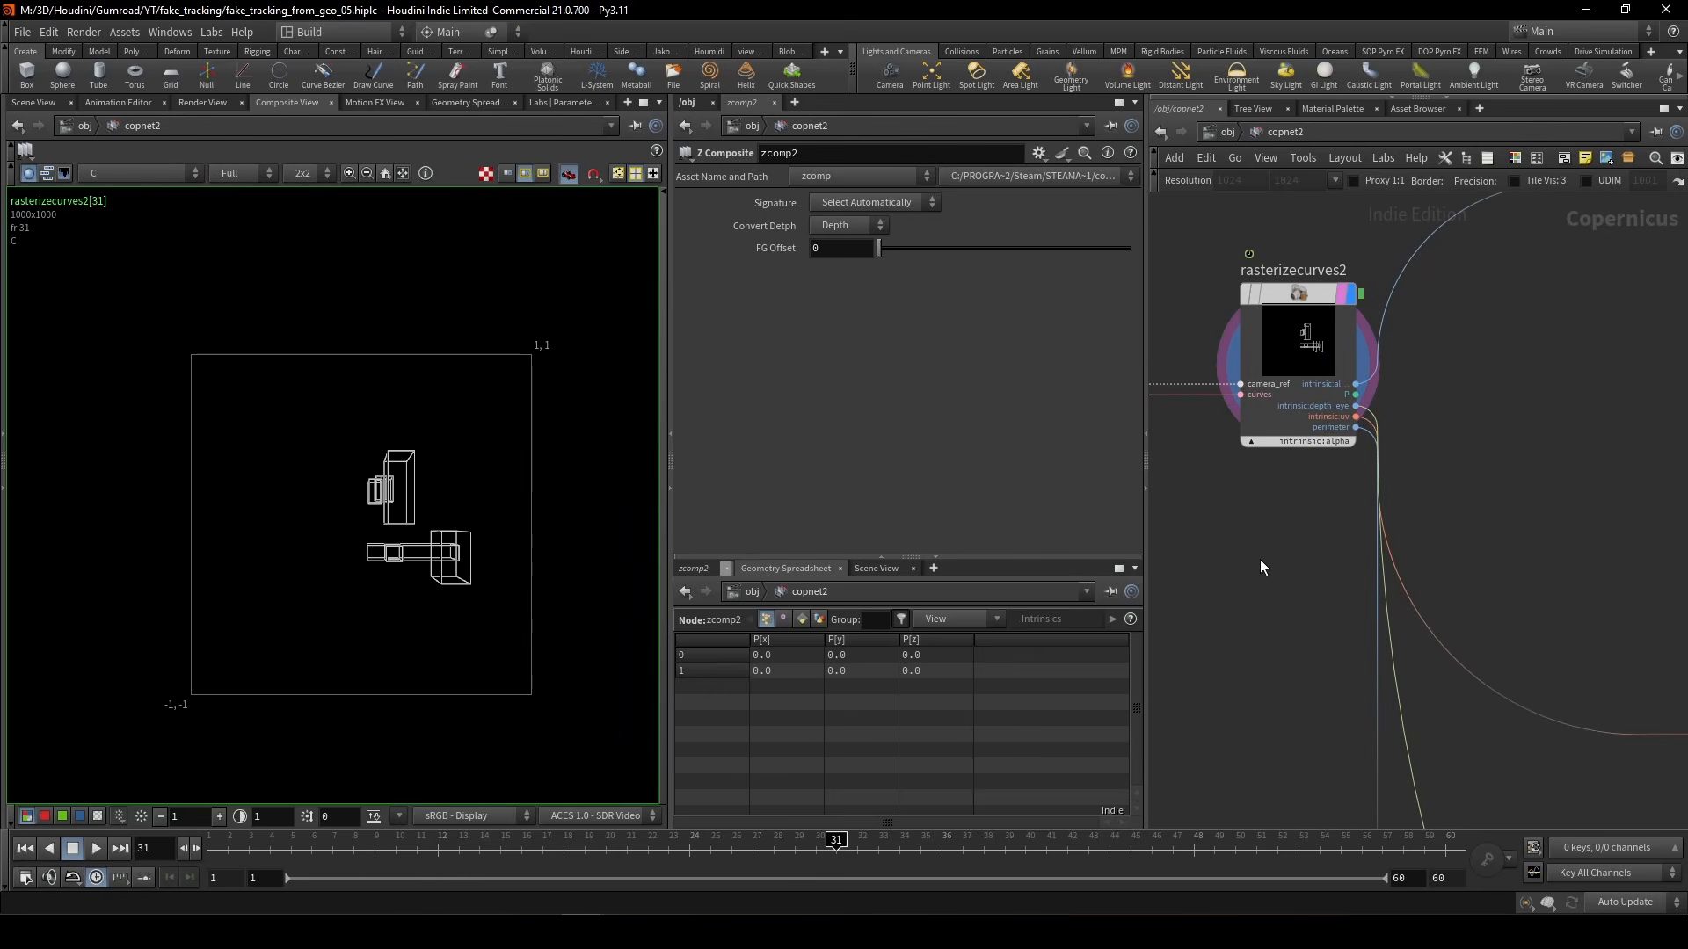
pyautogui.press('h')
# - Switch to geo1, view the copytopoints1 character in 3D, and scrub the animation to frame 55
pyautogui.press('1')
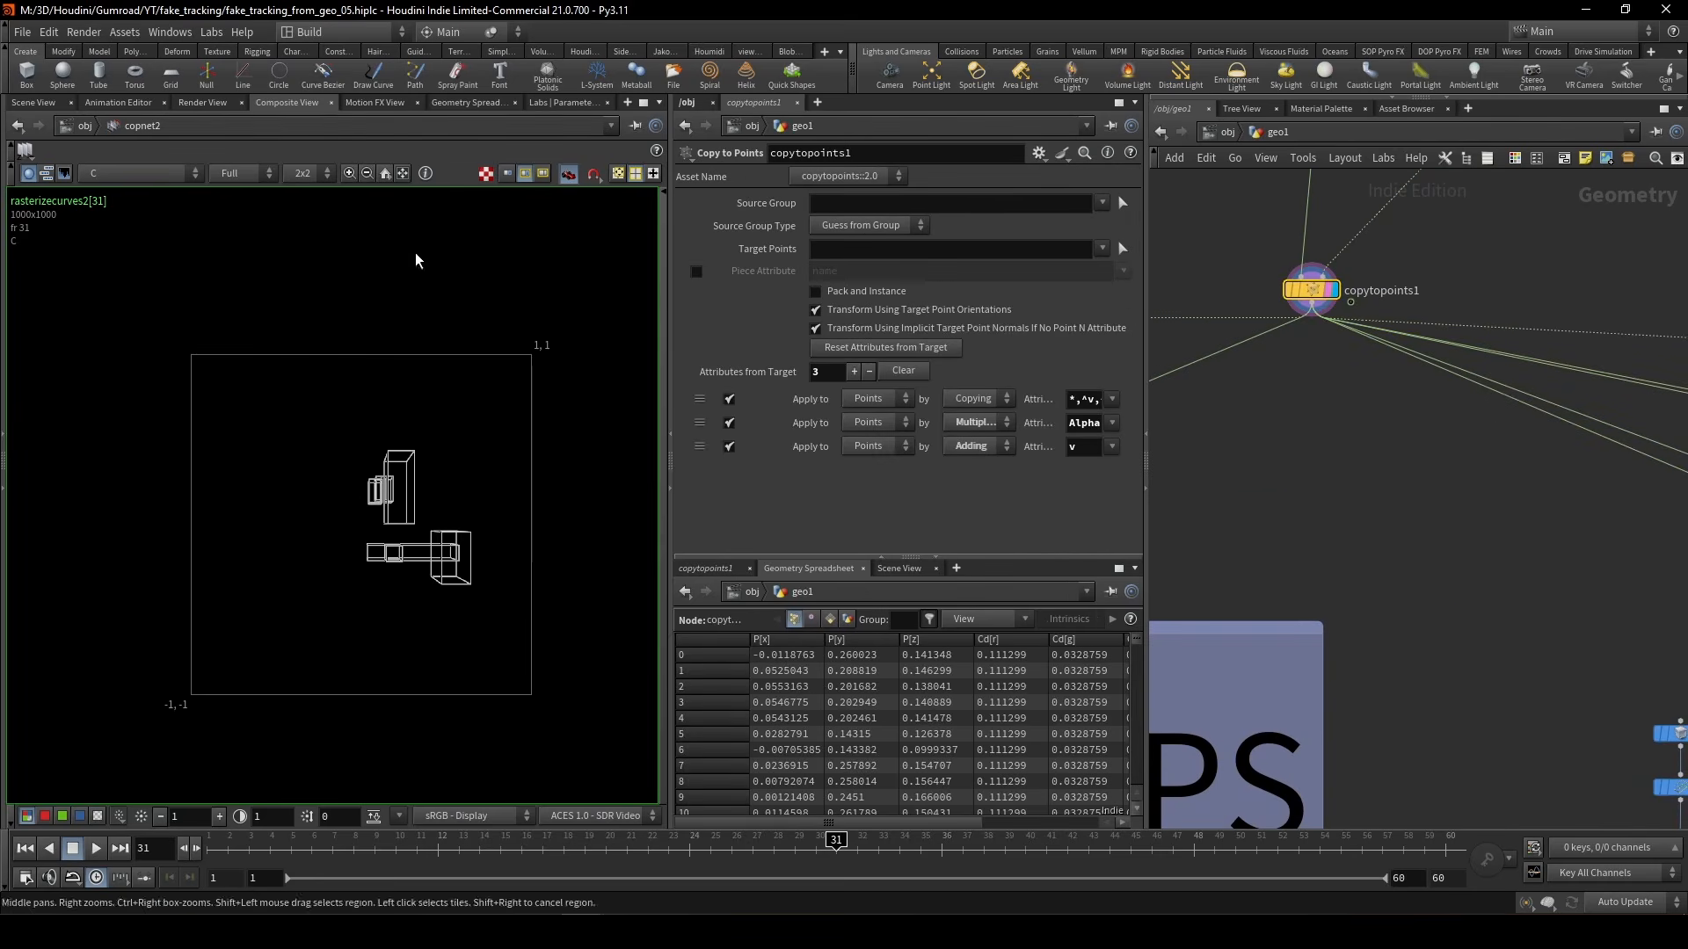
pyautogui.click(35, 103)
pyautogui.moveTo(473, 561); pyautogui.dragTo(480, 568)
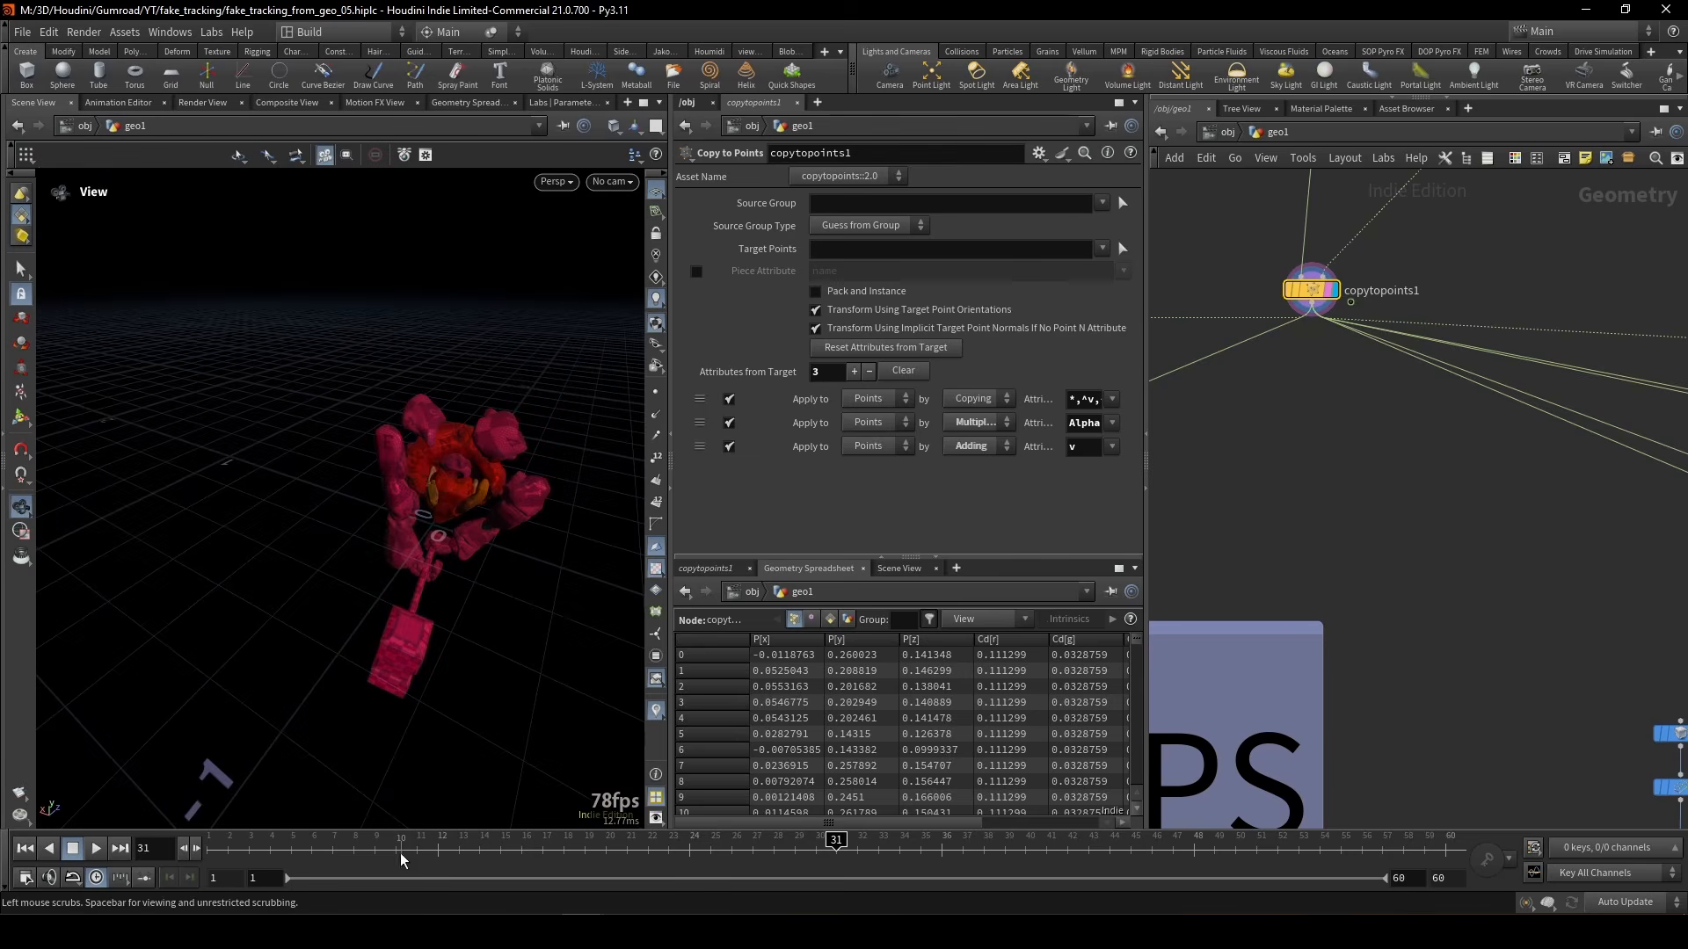
pyautogui.moveTo(404, 855); pyautogui.dragTo(1341, 842)
# - Inspect the connectivity2 settings and the for-each centroid chain that follows it
pyautogui.scroll(-3, 1371, 663)
pyautogui.moveTo(1439, 582); pyautogui.dragTo(1385, 498, button='middle')
pyautogui.scroll(3, 1494, 457)
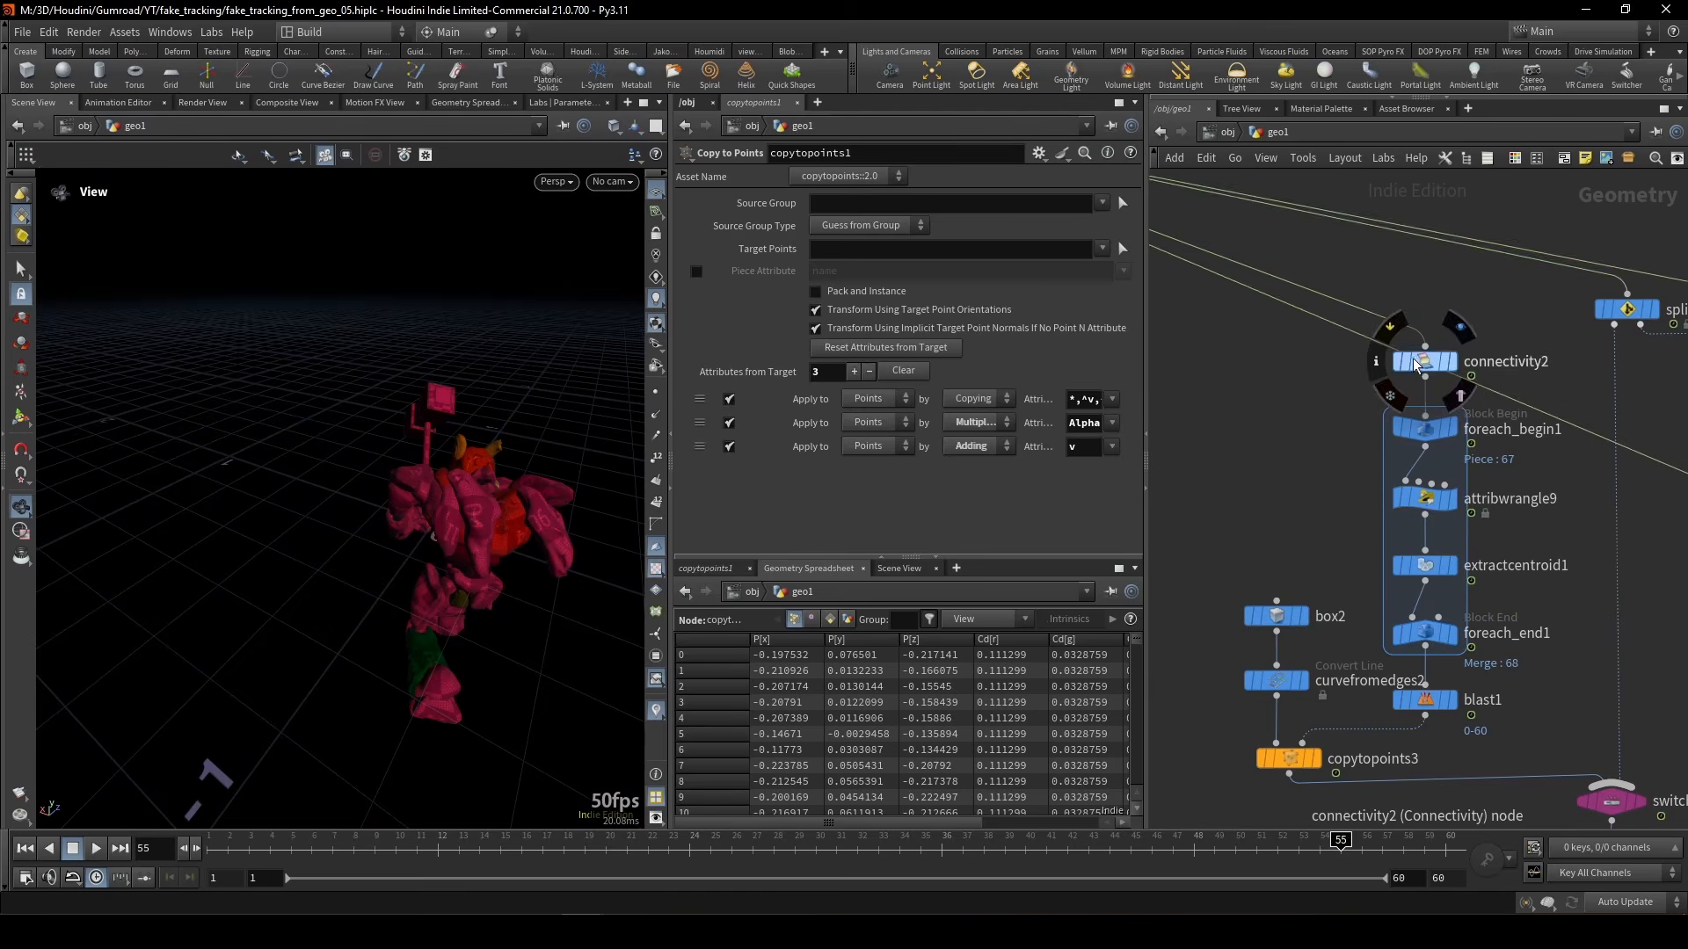
pyautogui.click(1417, 362)
pyautogui.moveTo(1469, 537); pyautogui.dragTo(1413, 452, button='middle')
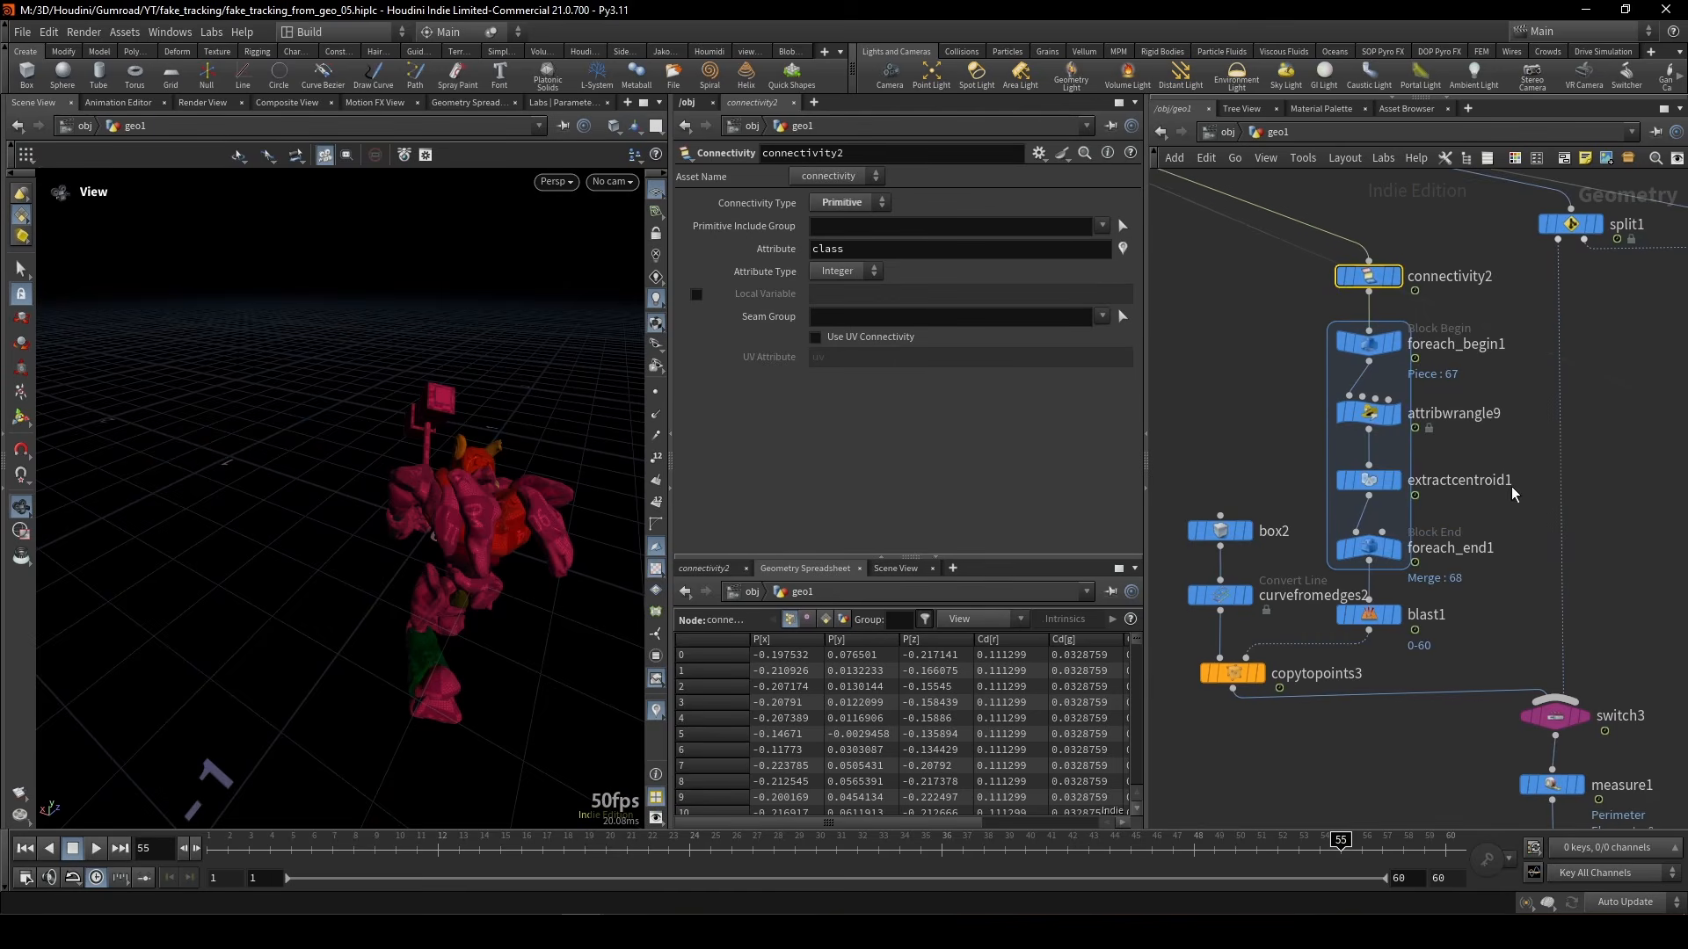
# - Display attribwrangle9 and examine its getbbox call and the scale vector computed as max minus min
pyautogui.click(1368, 414)
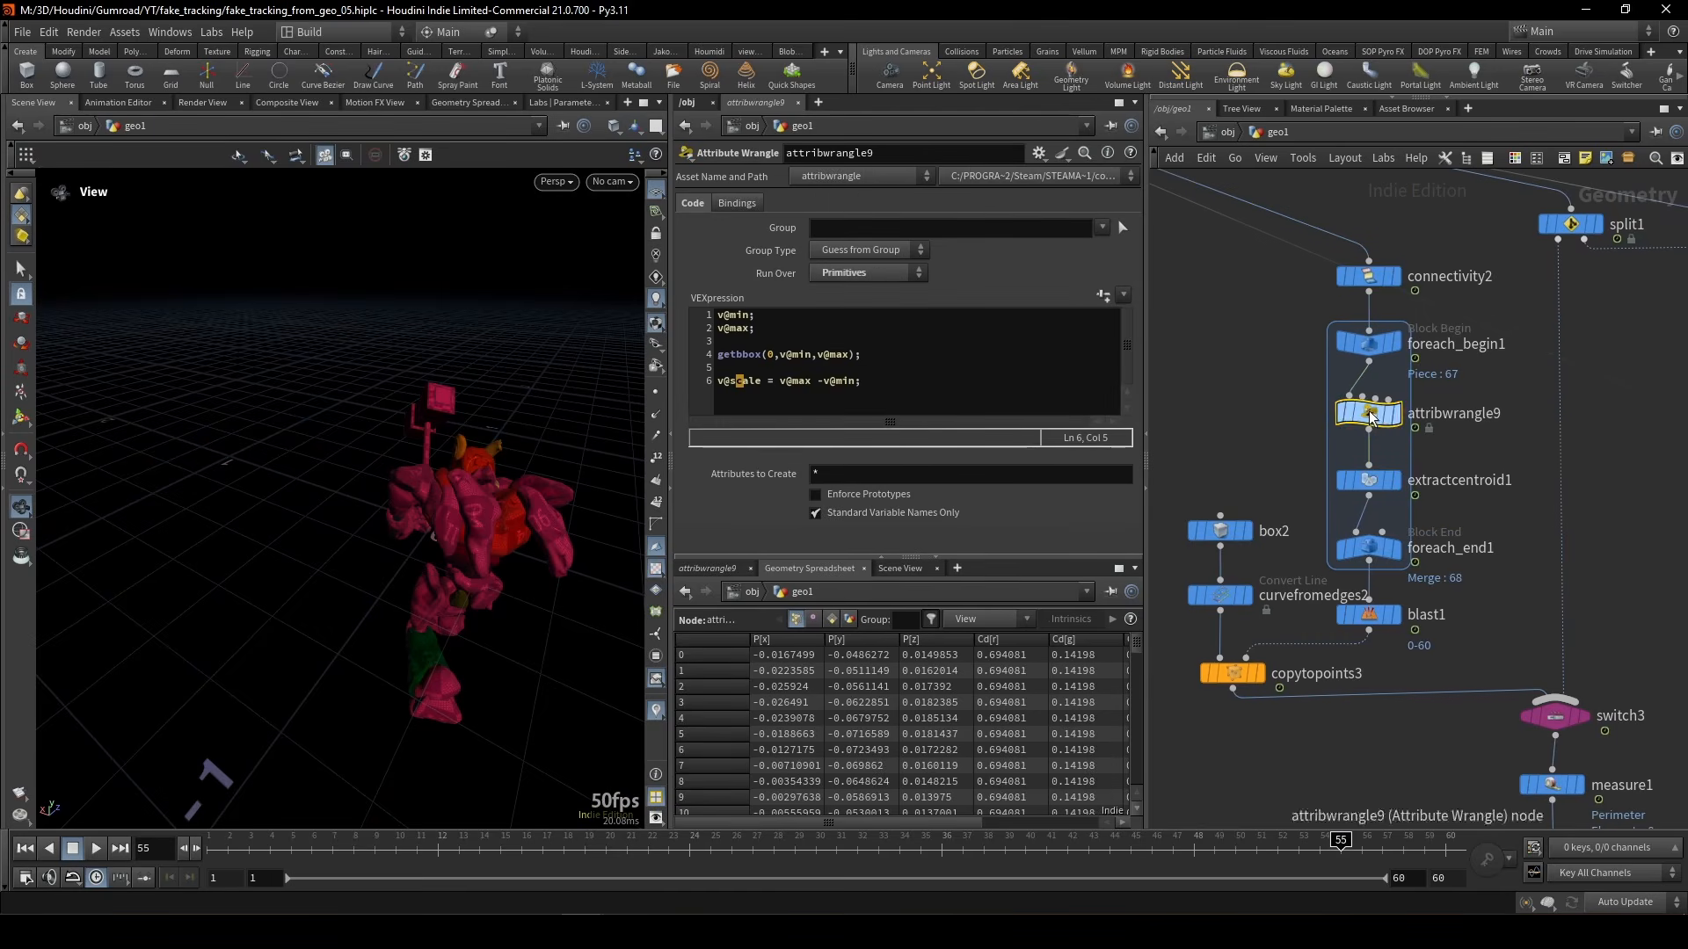
pyautogui.click(1395, 414)
pyautogui.click(895, 351)
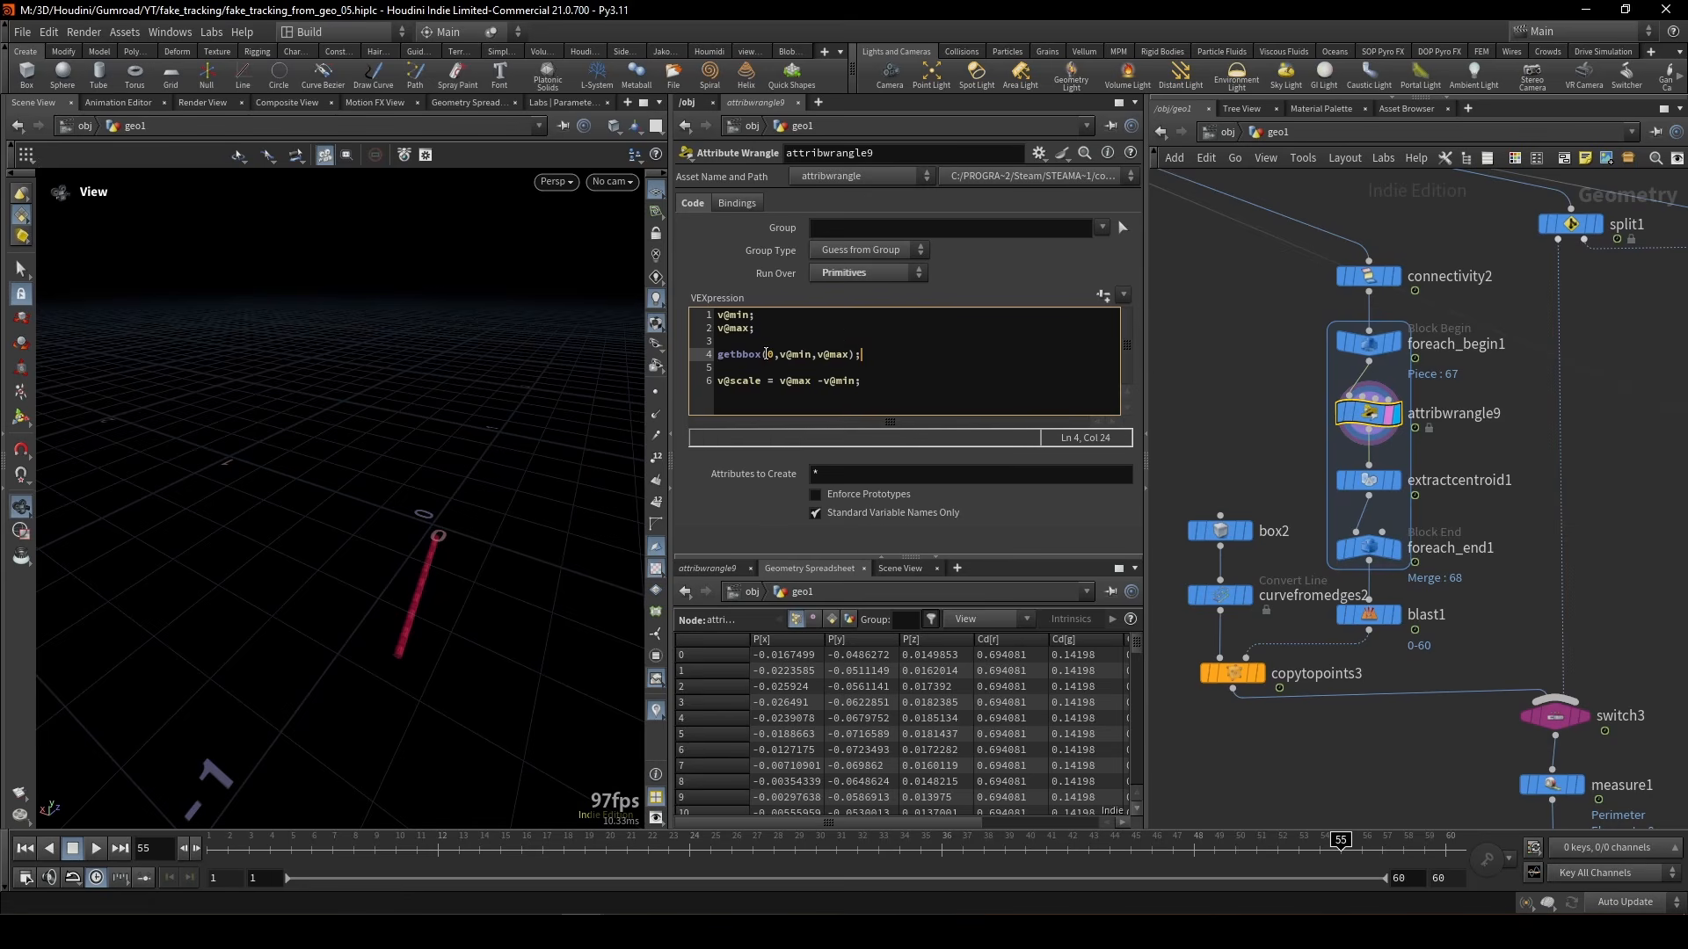
pyautogui.click(767, 353)
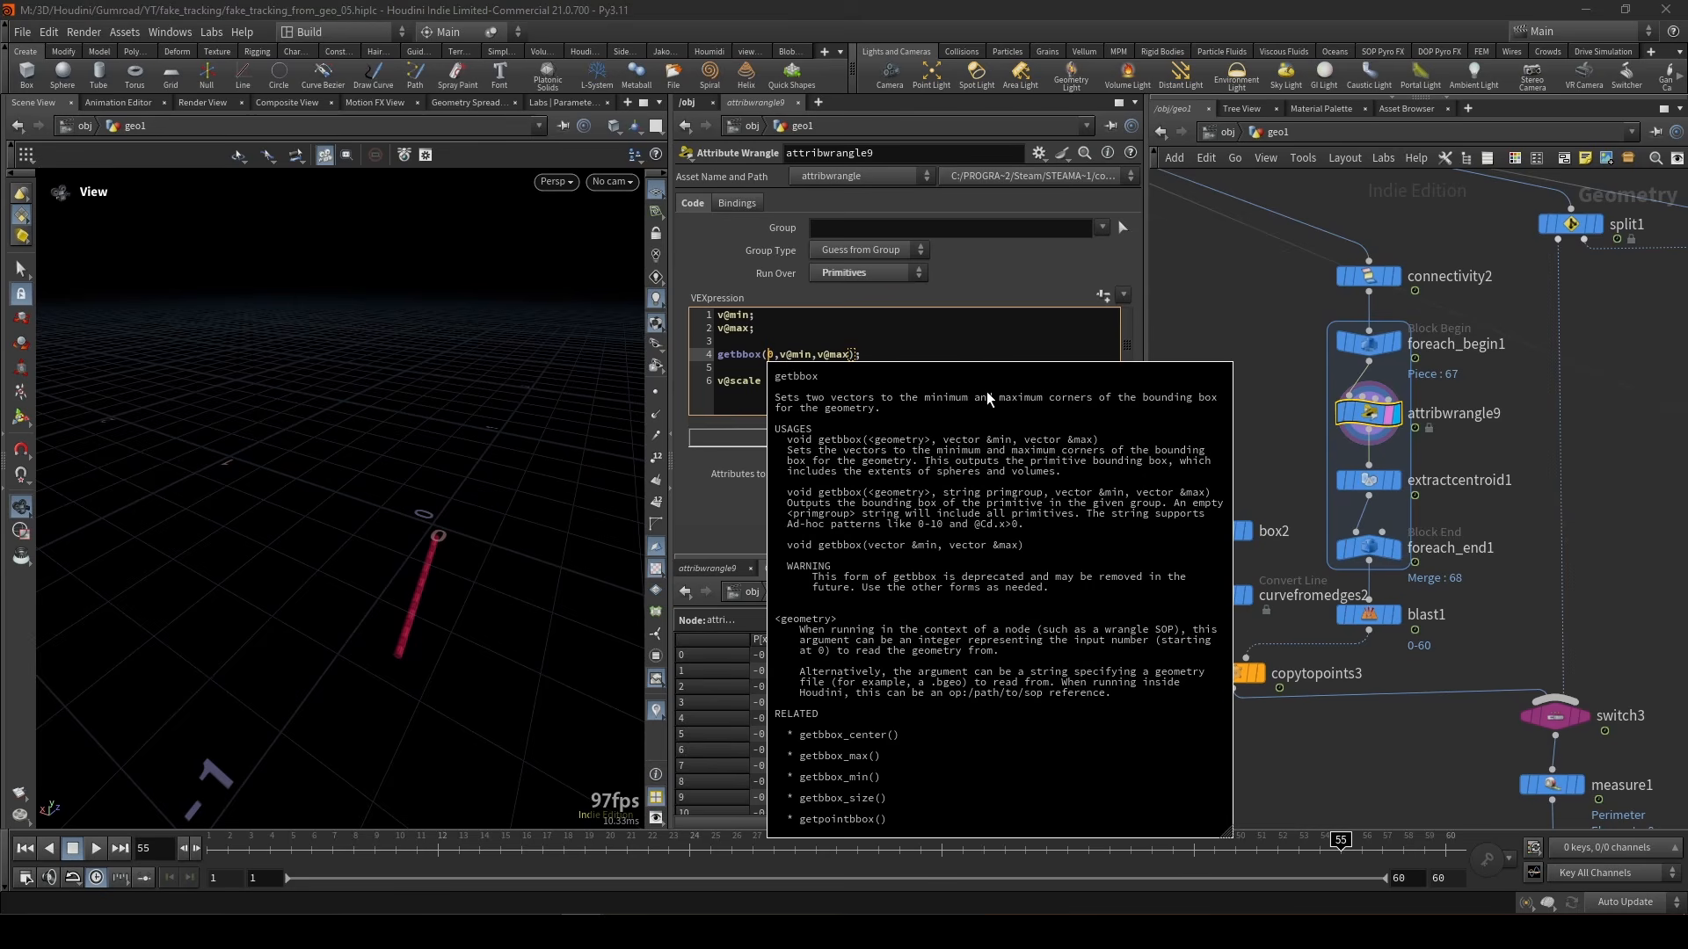
pyautogui.click(829, 354)
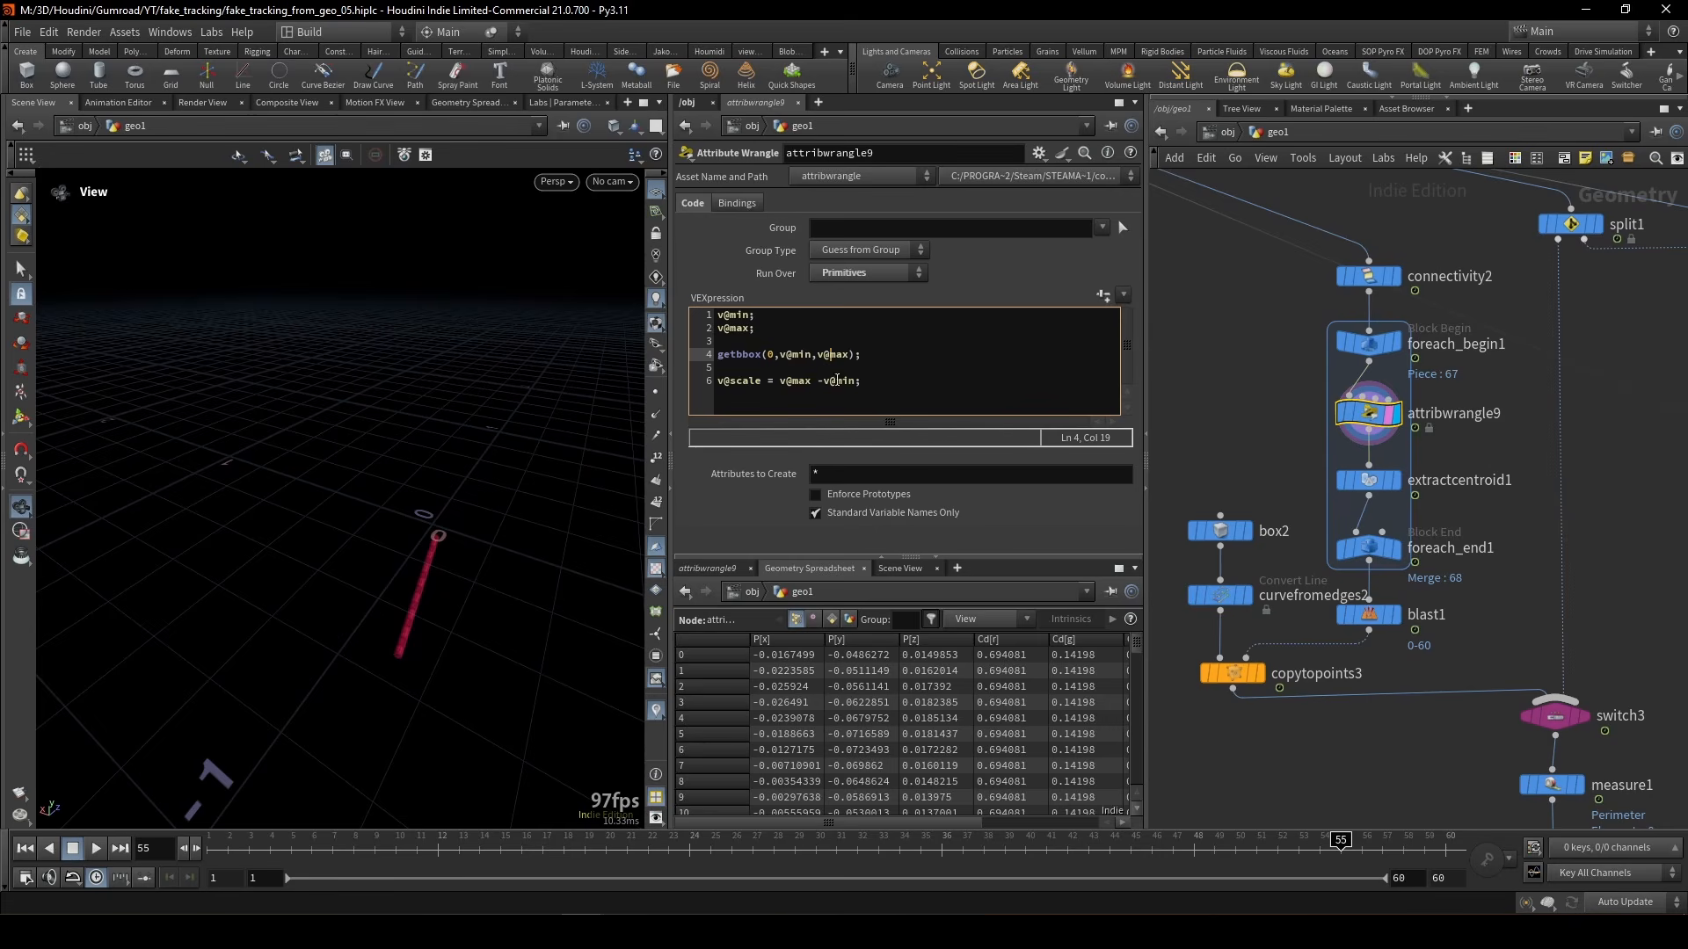
pyautogui.doubleClick(796, 382)
pyautogui.tripleClick(844, 381)
pyautogui.click(799, 380)
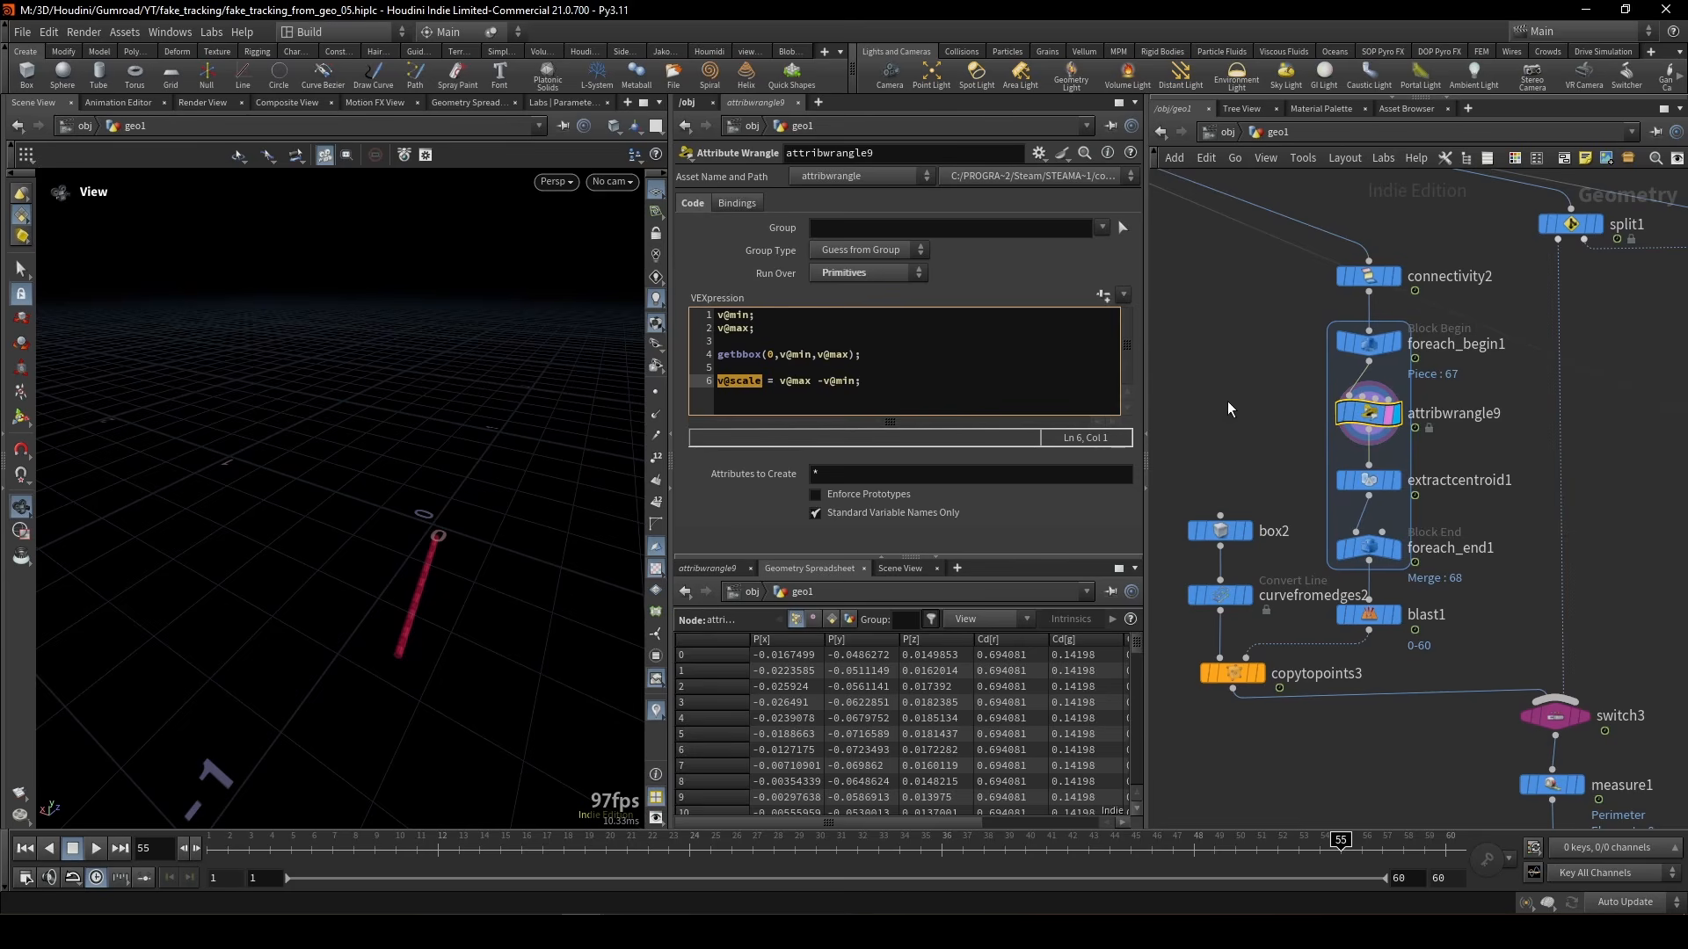
# - View extractcentroid1 and the blast1 points, then display the boxes from copytopoints3 and examine them from several angles
pyautogui.click(1368, 482)
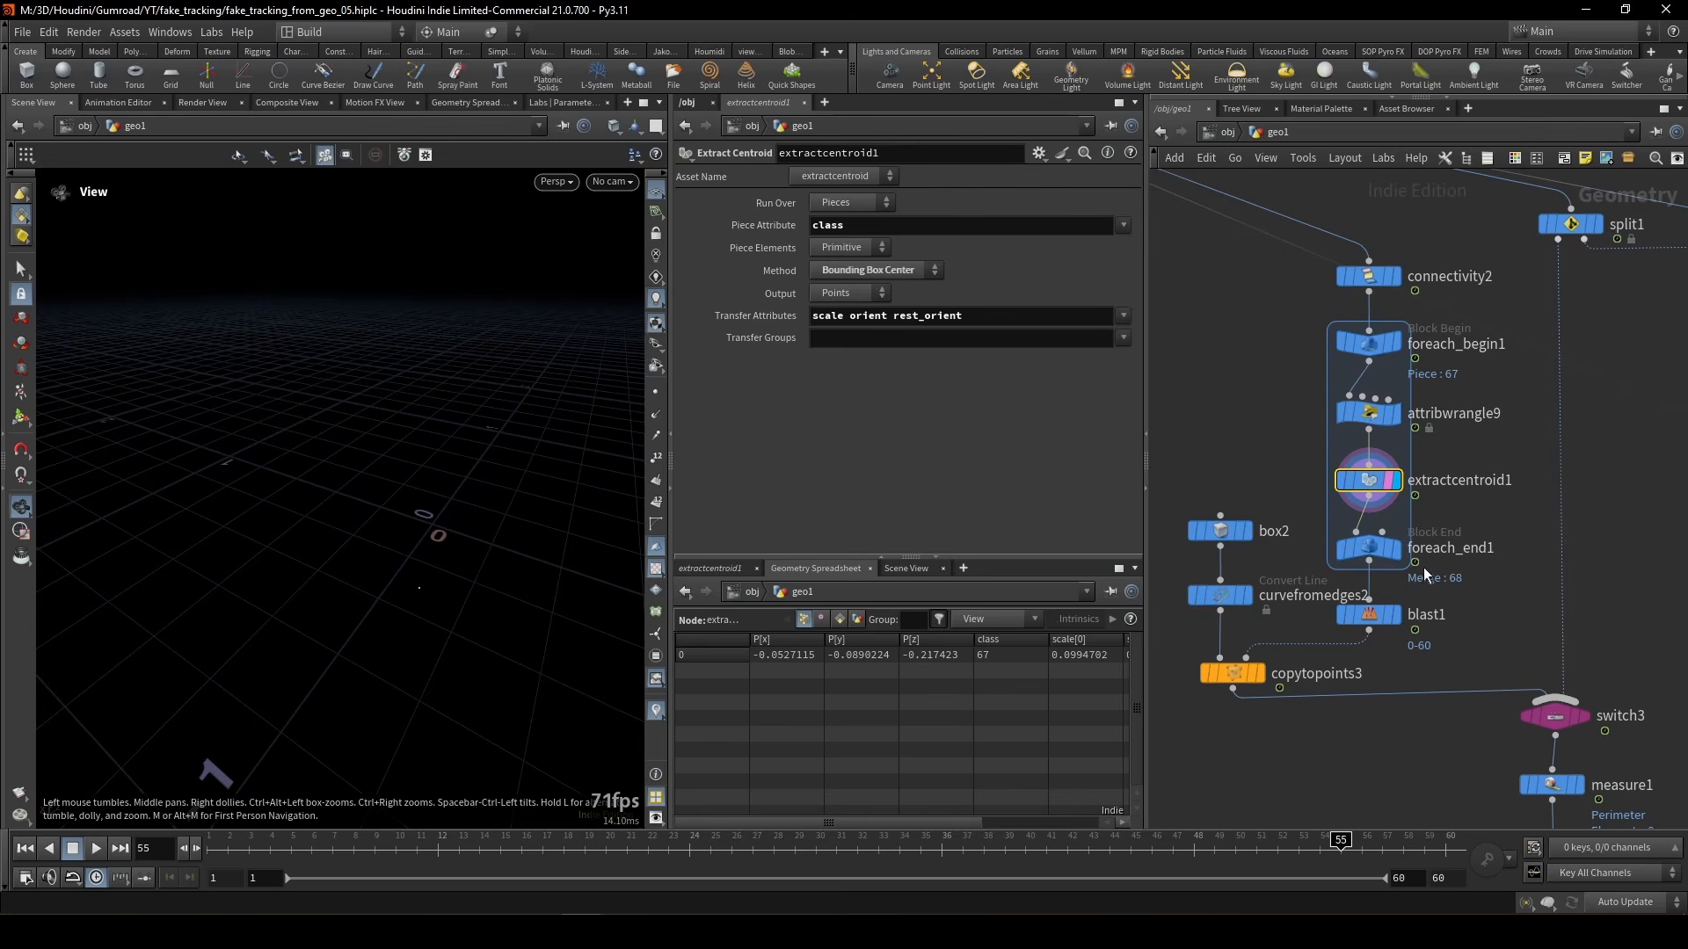
pyautogui.click(1369, 618)
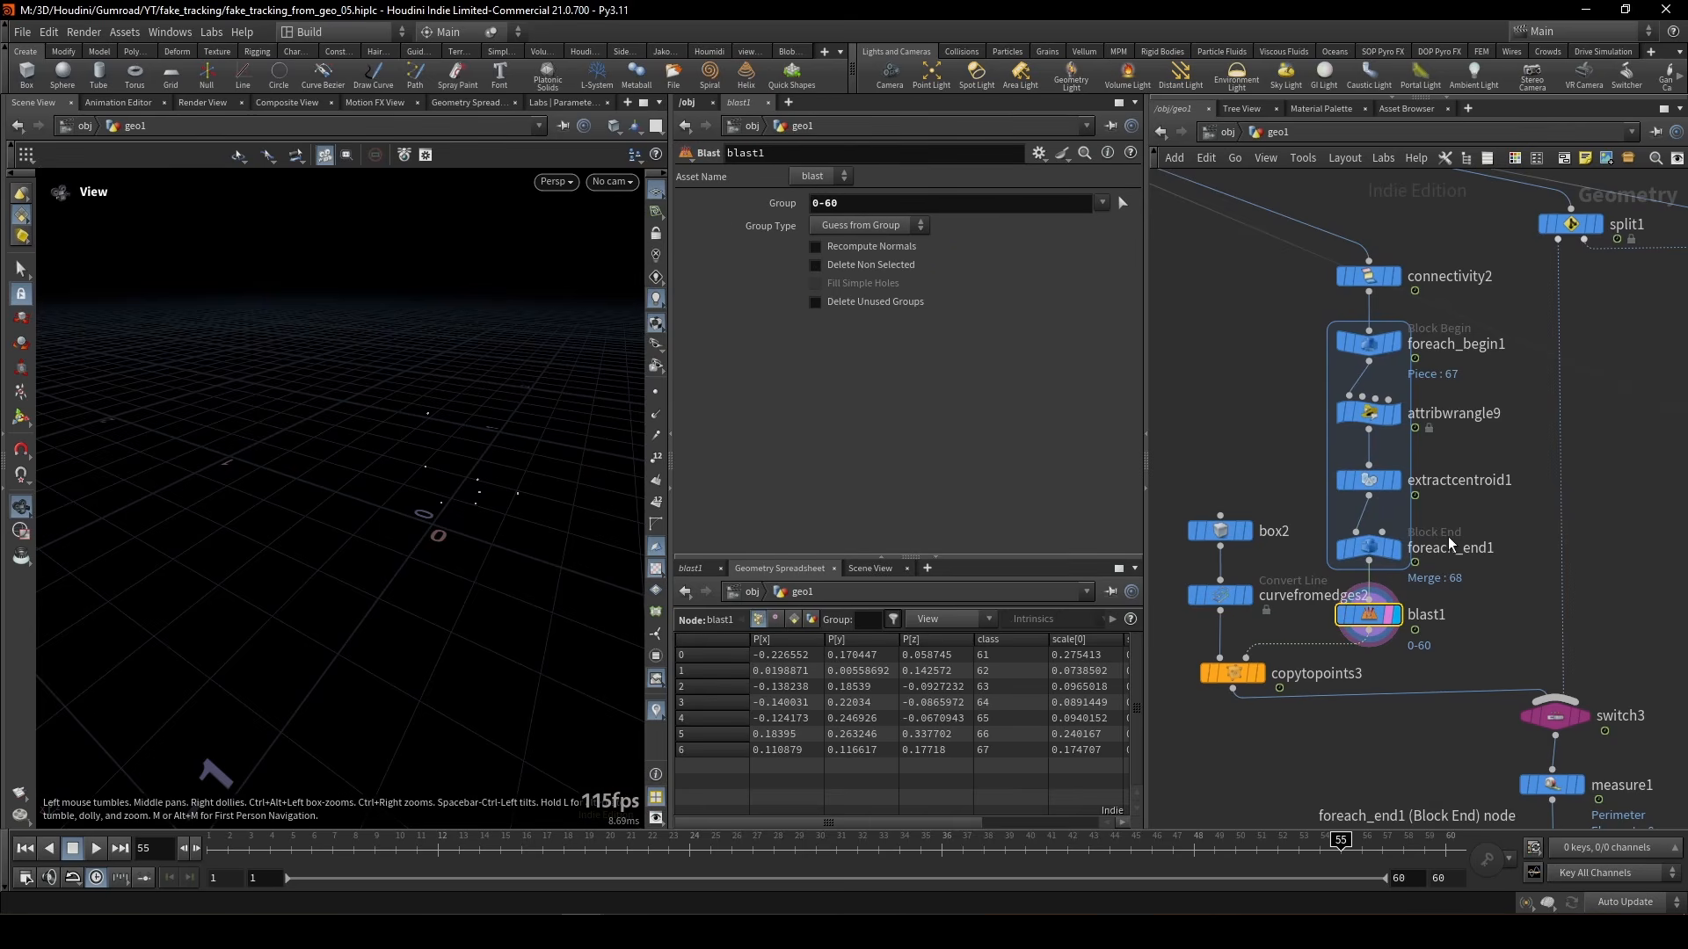
pyautogui.click(1231, 674)
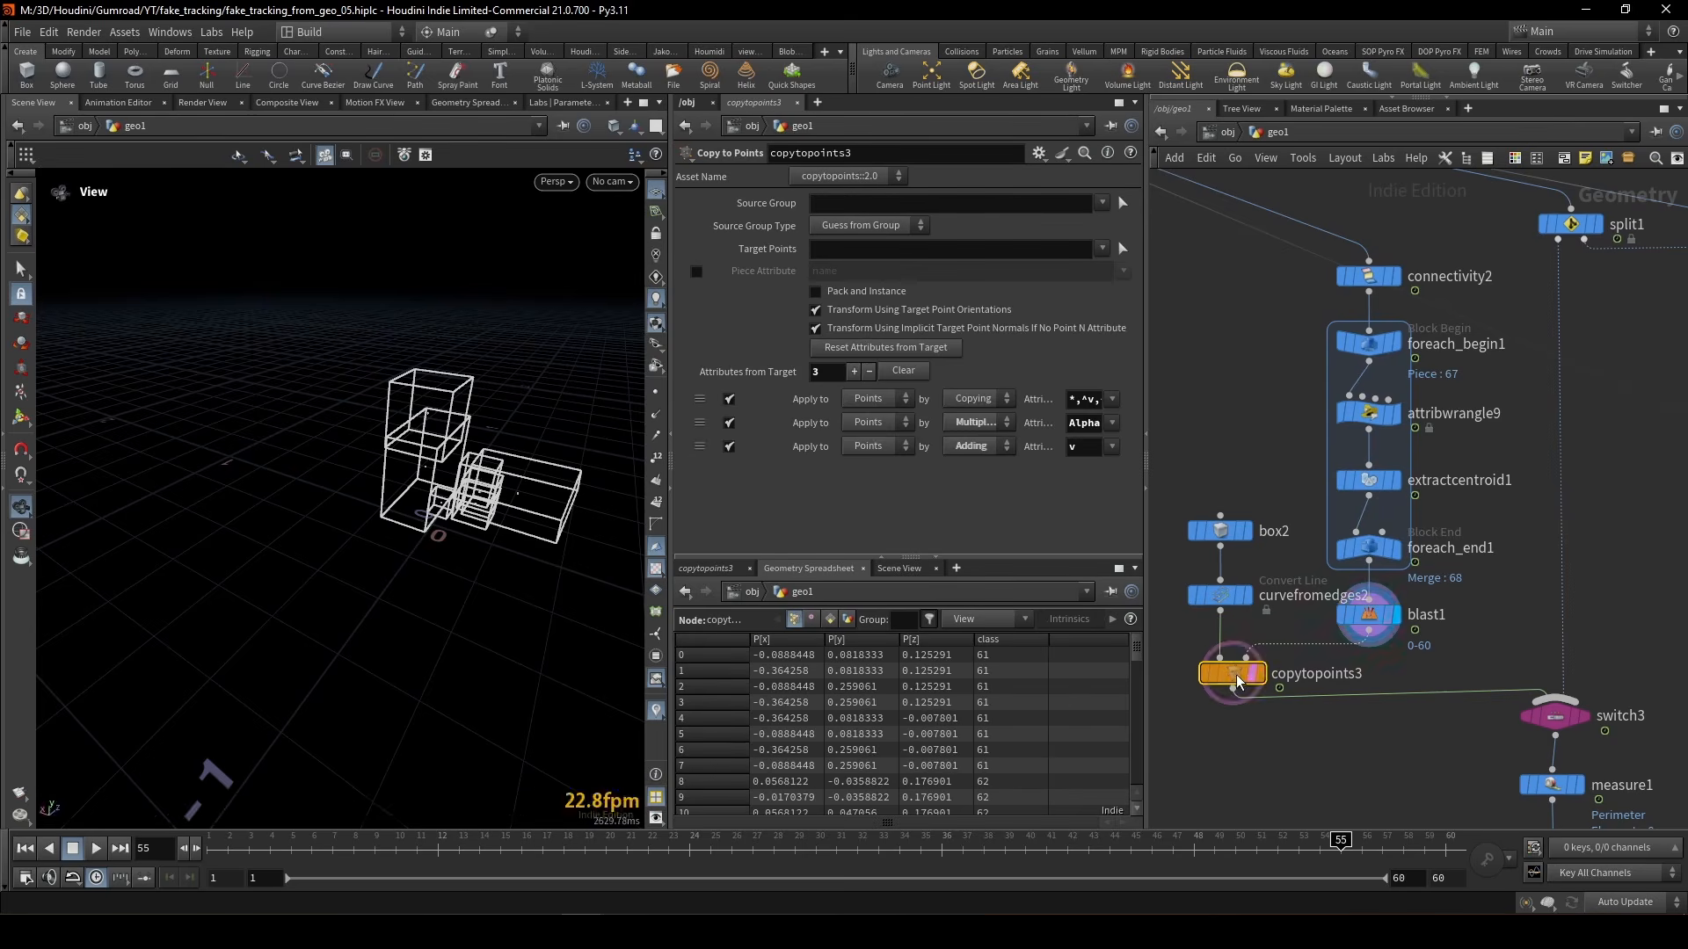
pyautogui.moveTo(466, 529); pyautogui.dragTo(497, 502)
pyautogui.moveTo(494, 503); pyautogui.dragTo(398, 561, button='middle')
# - Inspect the settings of box2, which feeds copytopoints3, and view the resulting wireframe boxes from another angle
pyautogui.scroll(-5, 1461, 576)
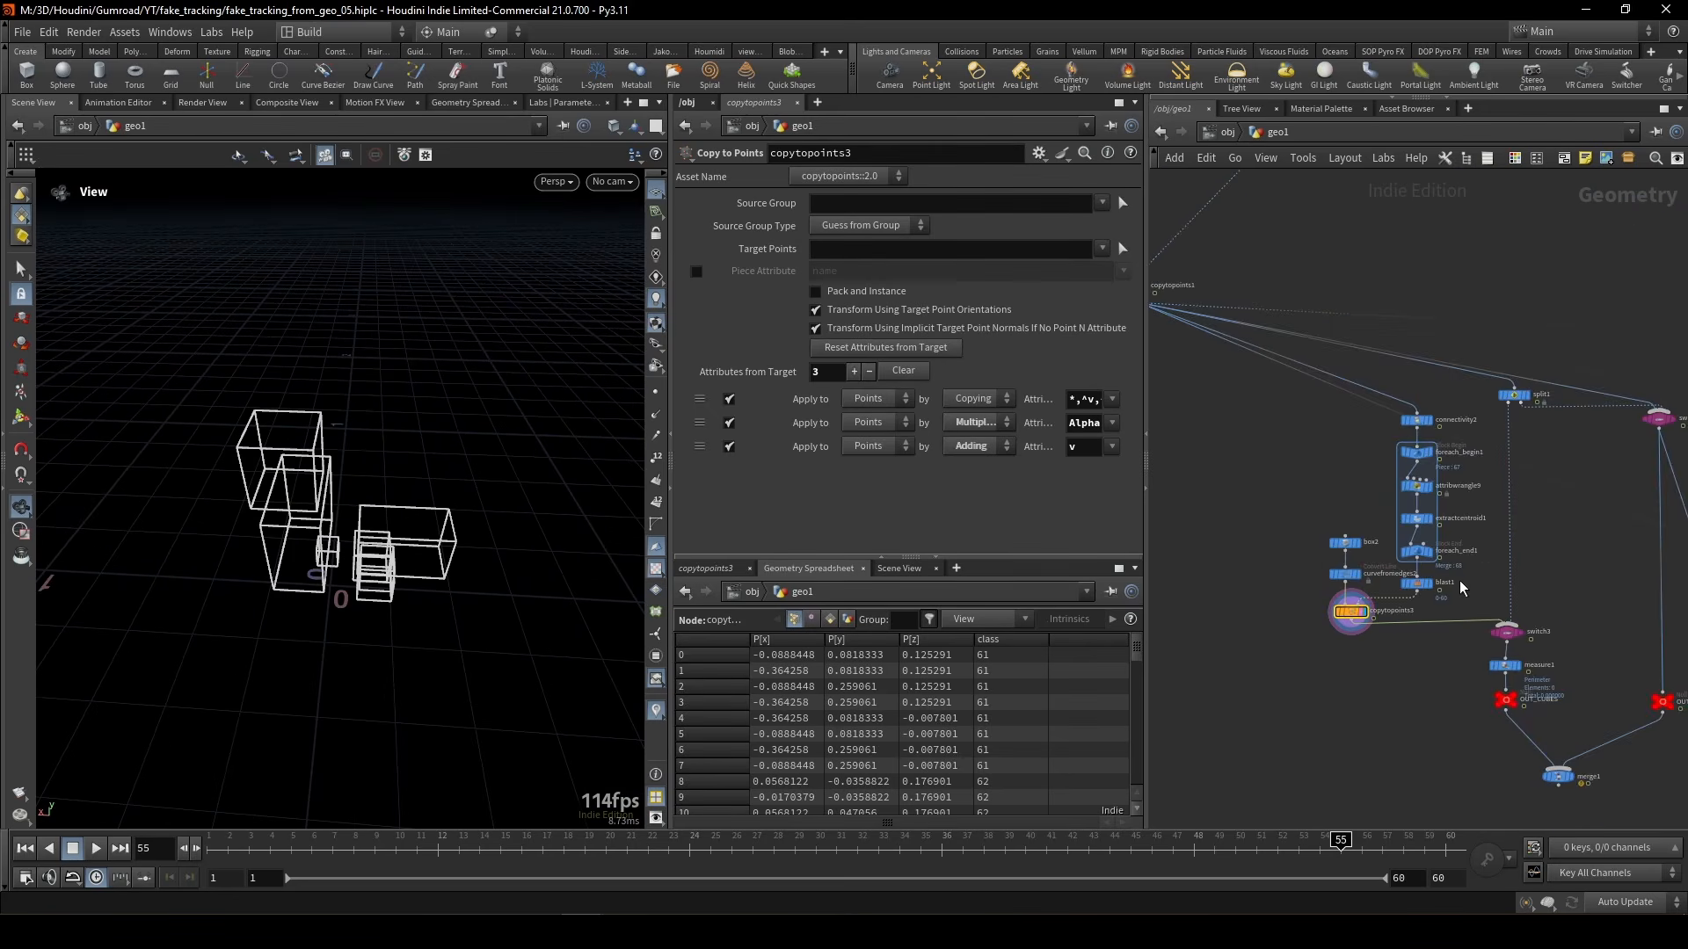
pyautogui.scroll(6, 1352, 568)
pyautogui.moveTo(1257, 460); pyautogui.dragTo(1356, 544)
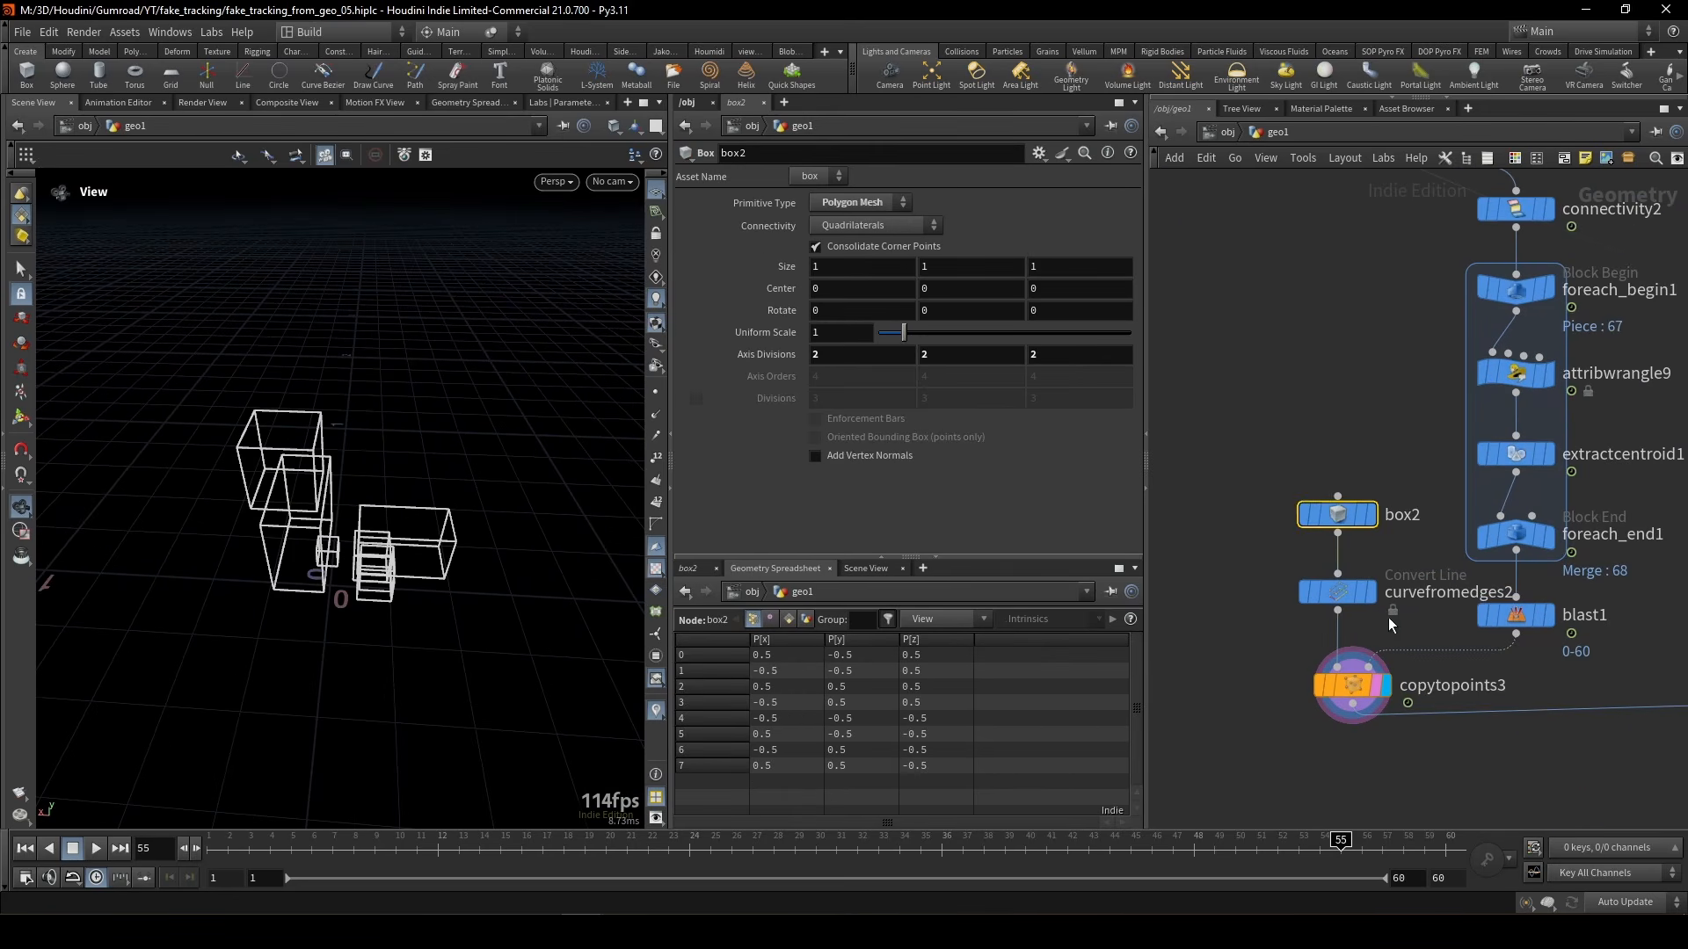
pyautogui.scroll(-4, 1395, 616)
pyautogui.scroll(4, 1427, 677)
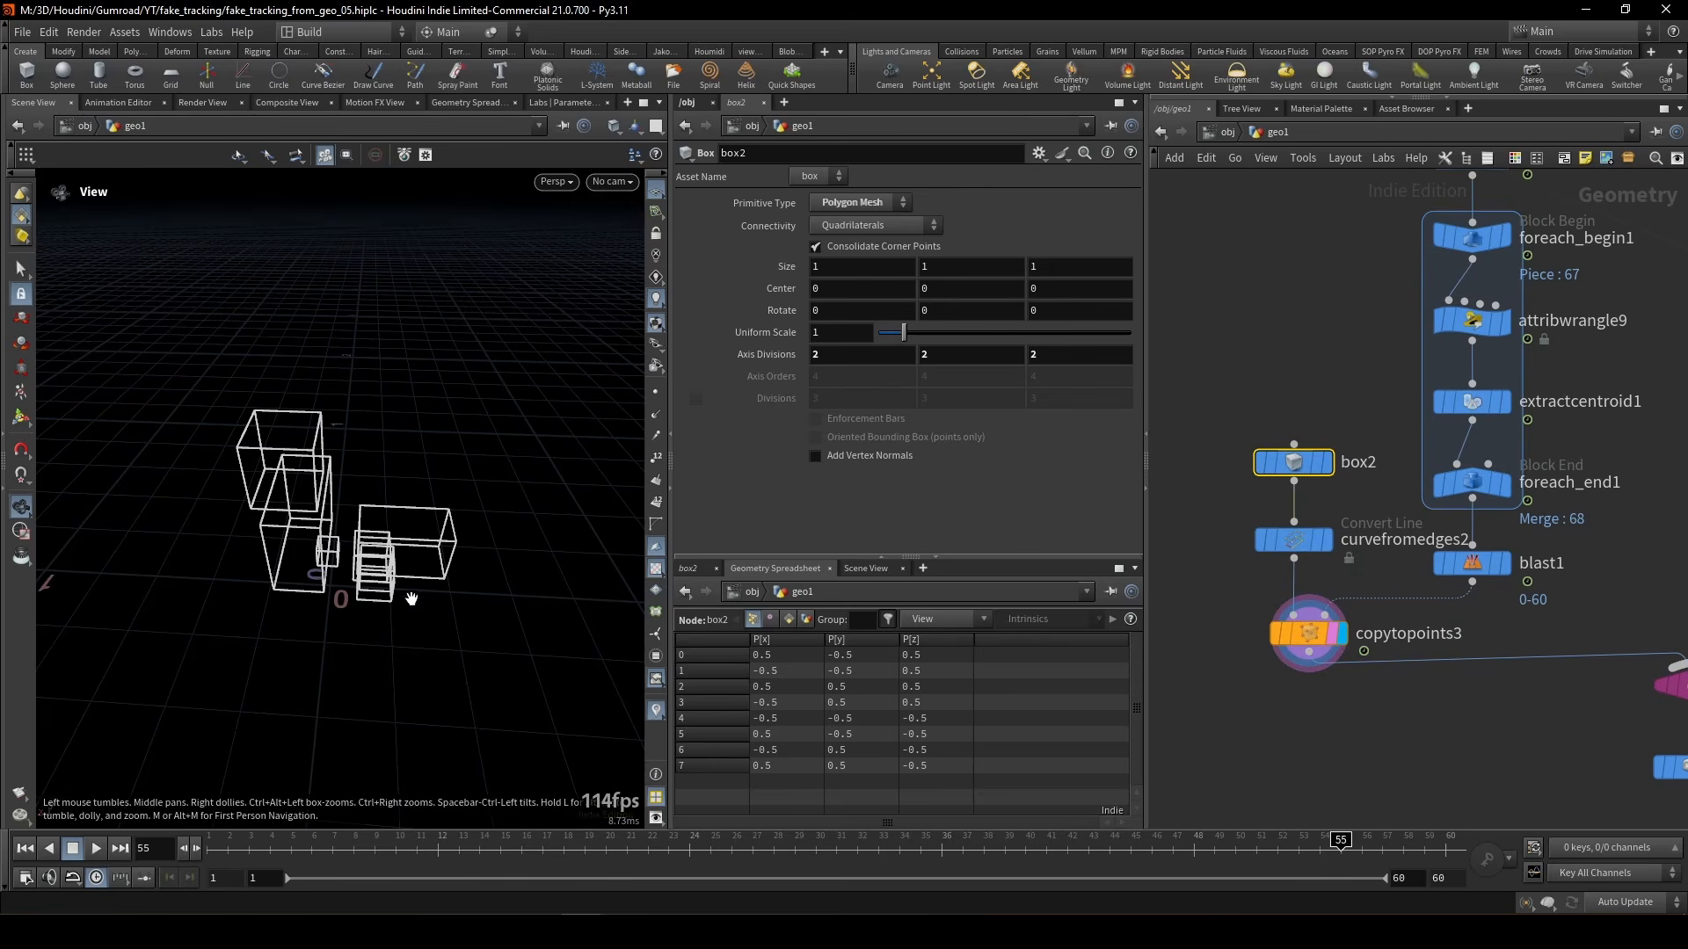
pyautogui.moveTo(369, 518); pyautogui.dragTo(312, 542)
pyautogui.scroll(-5, 1507, 638)
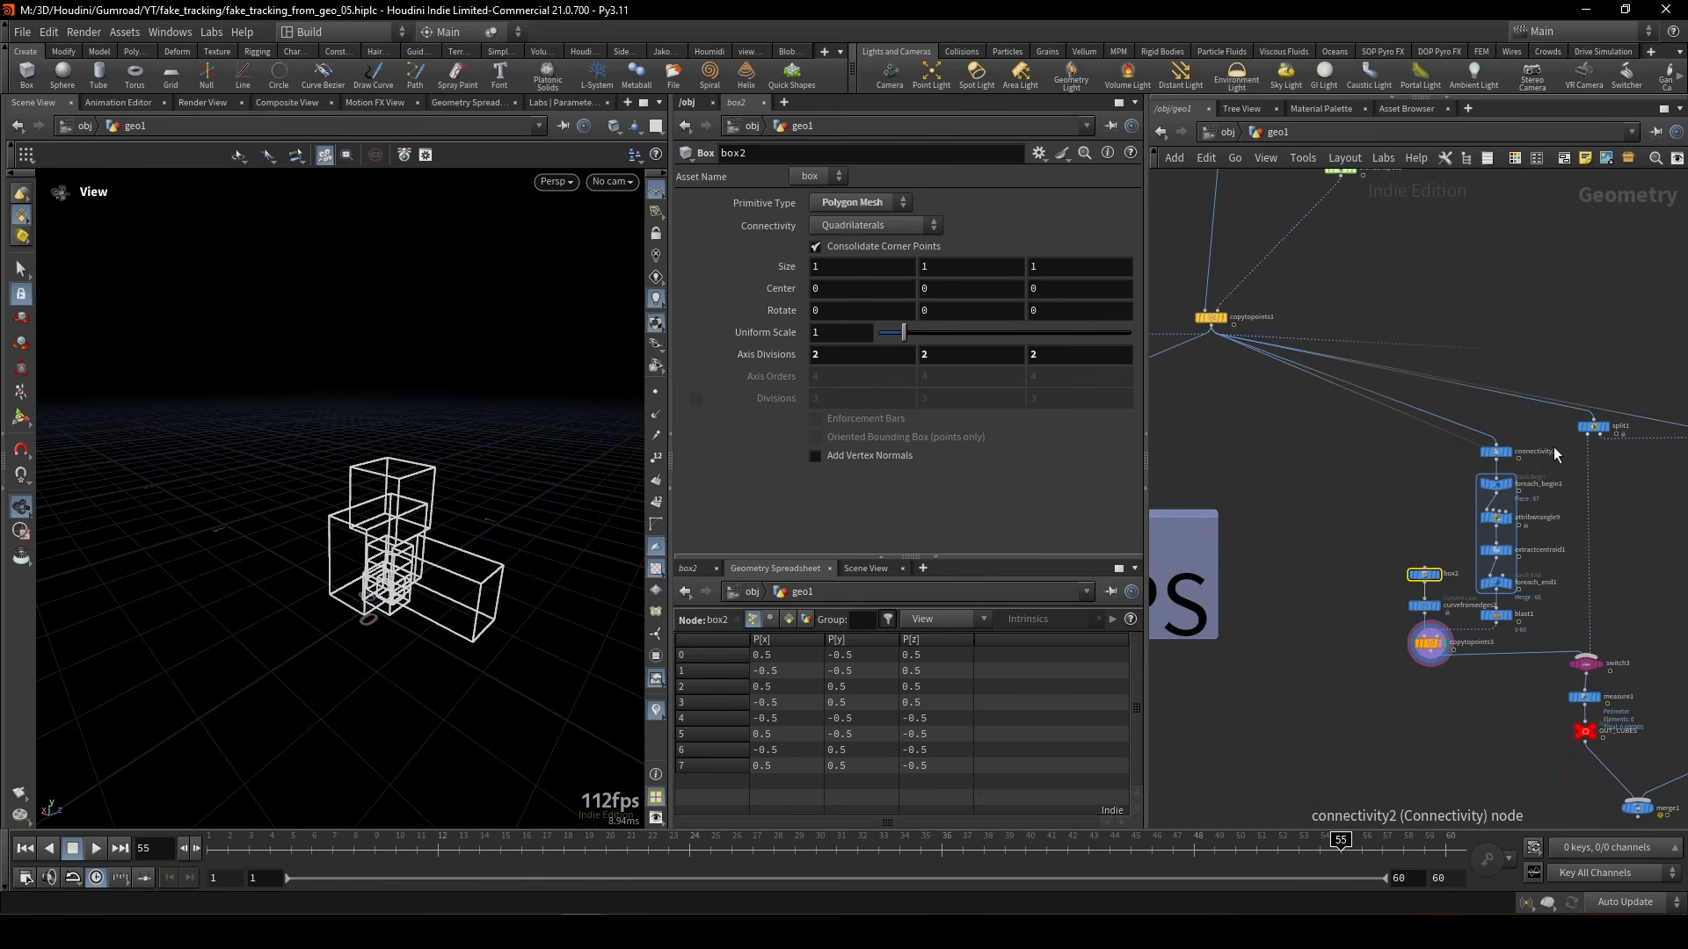
# - Show the copytopoints1 character as a template behind the boxes, view it from several sides and scrub to frame 30
pyautogui.scroll(5, 1236, 338)
pyautogui.click(1213, 304)
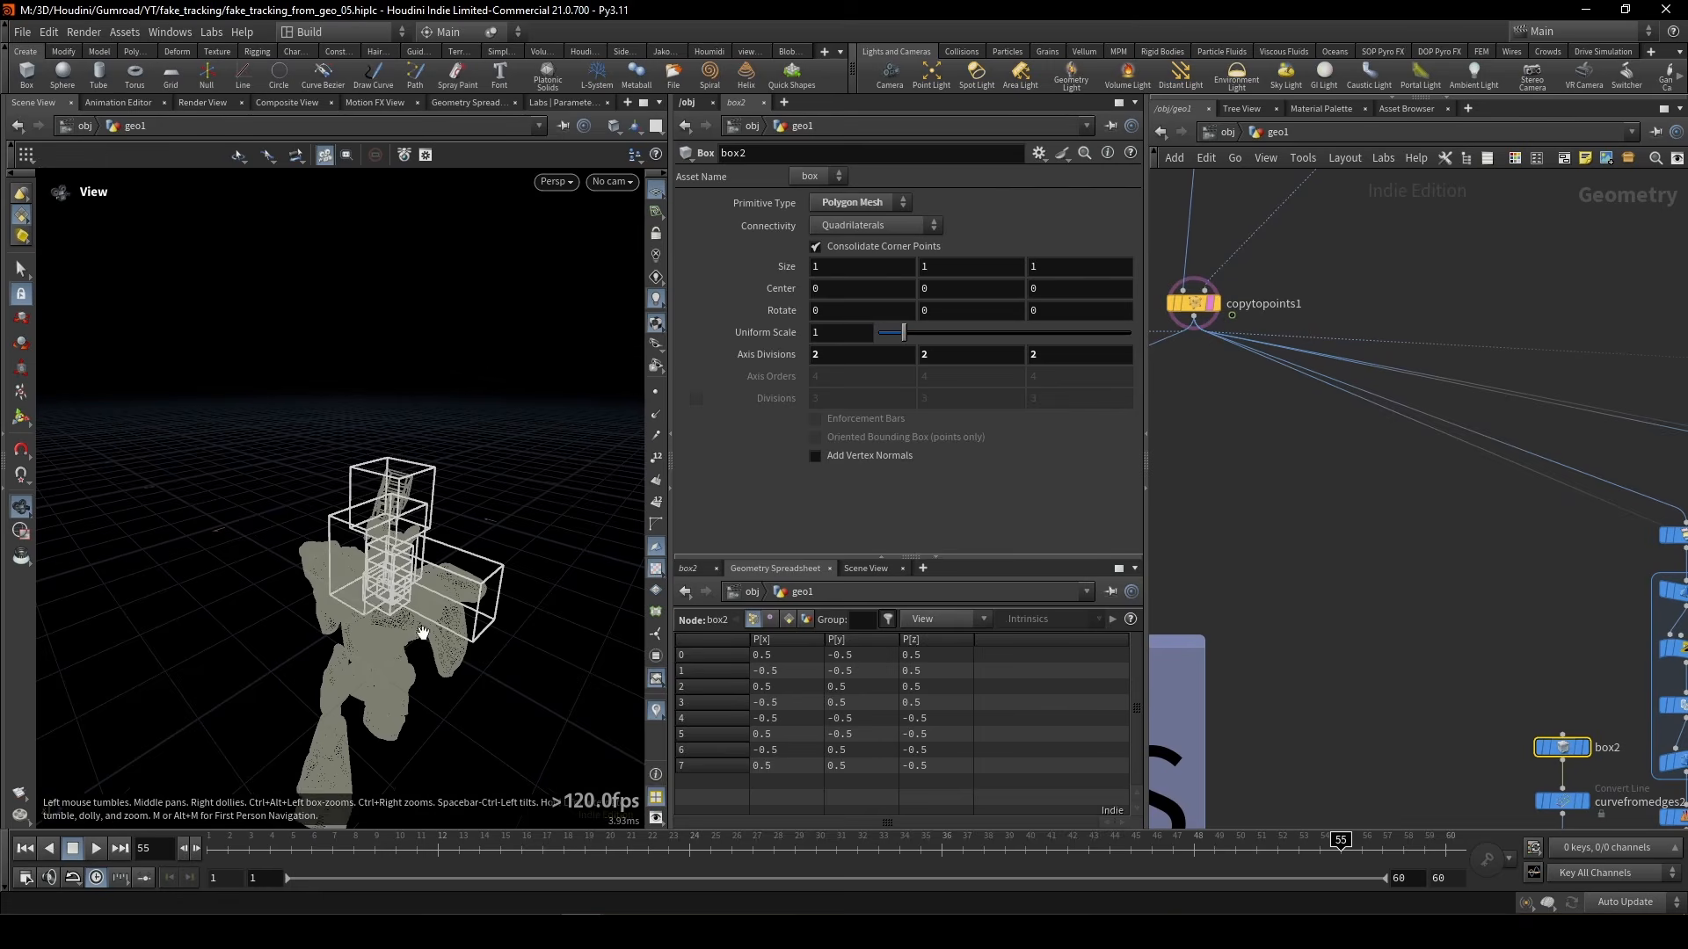
pyautogui.moveTo(561, 590); pyautogui.dragTo(423, 466)
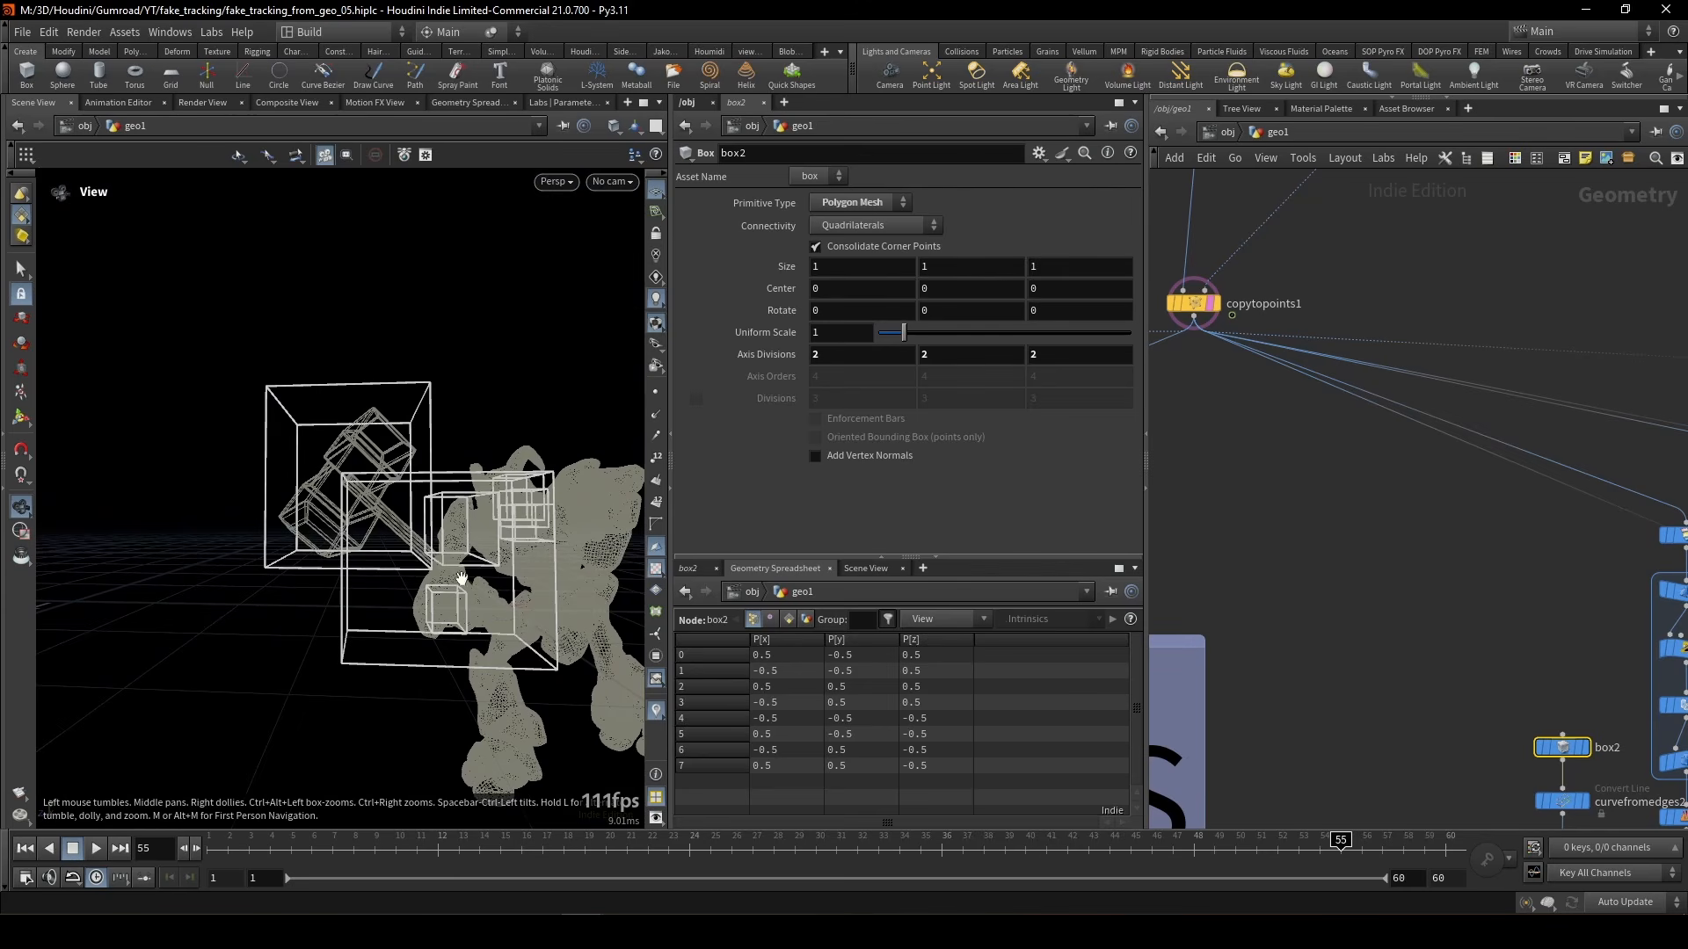
pyautogui.moveTo(459, 410); pyautogui.dragTo(365, 545)
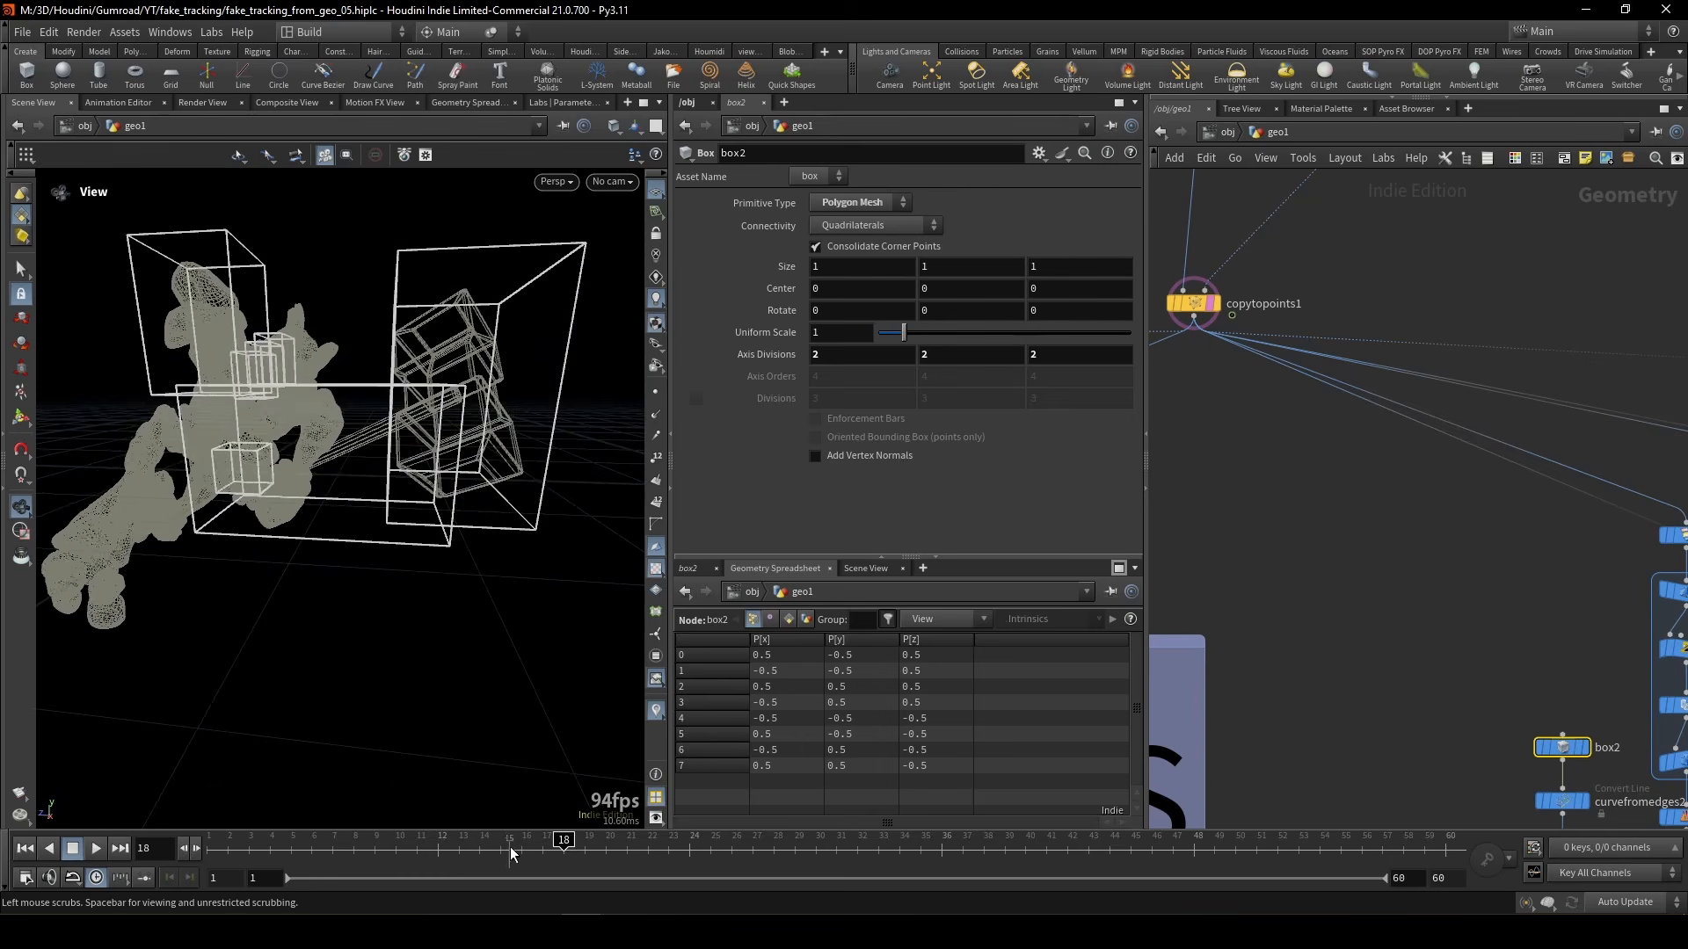
# - Return to copnet2 and show the rasterizecurves2 output in the Composite View
pyautogui.scroll(-3, 1338, 615)
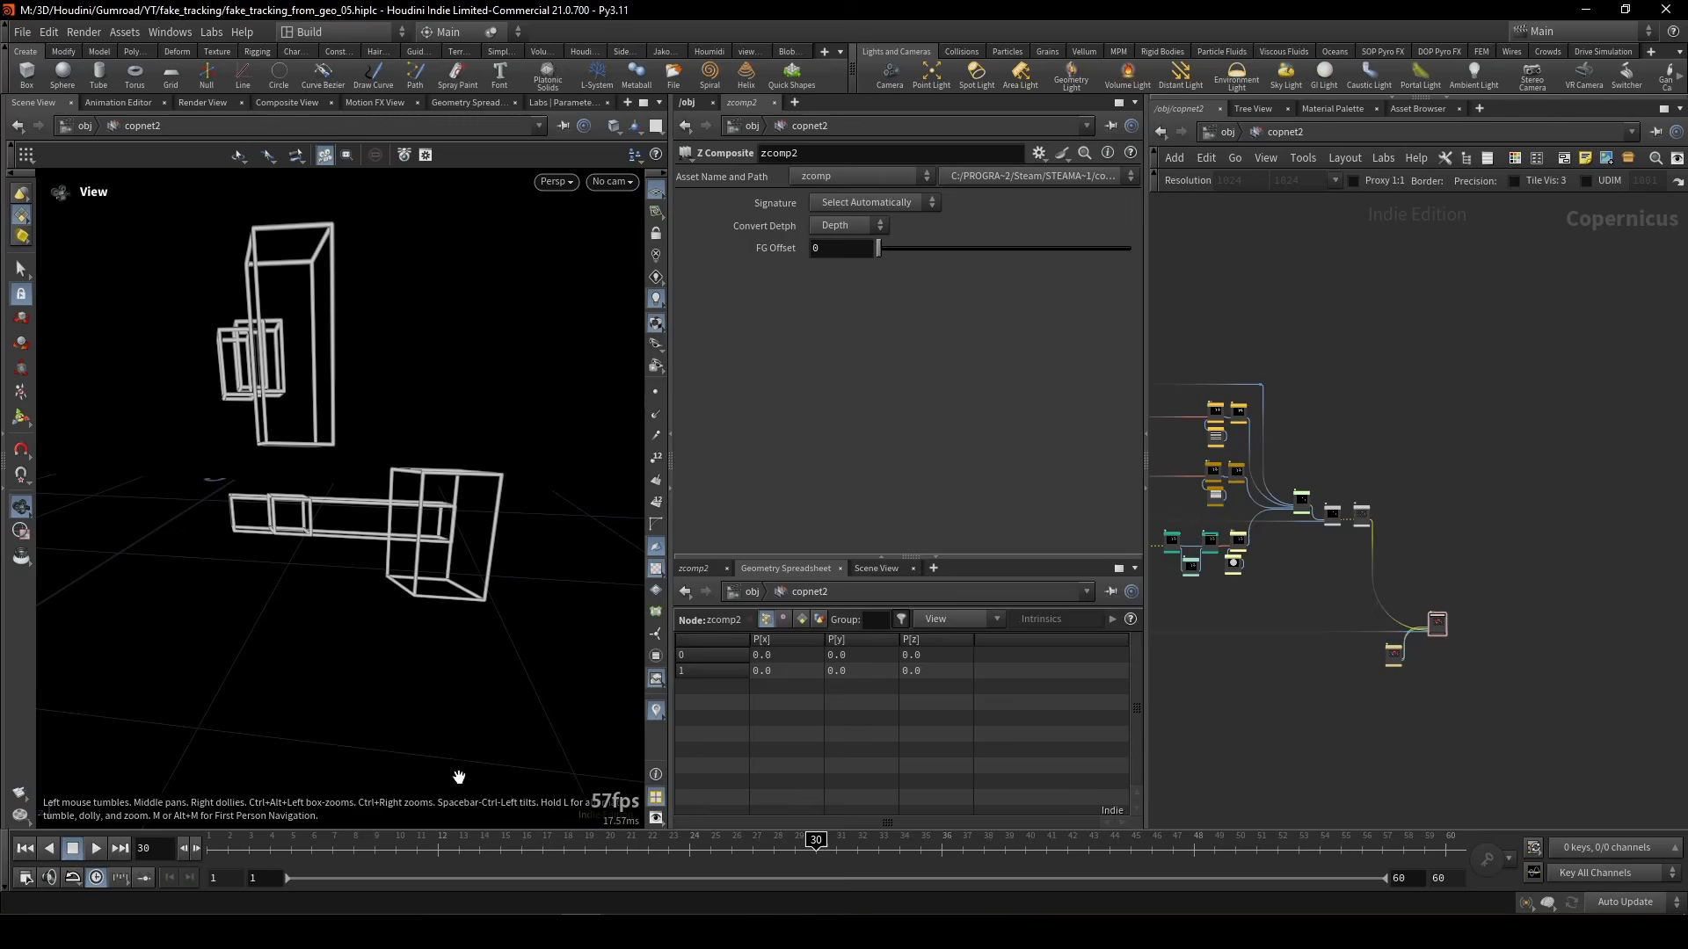
pyautogui.scroll(5, 1278, 596)
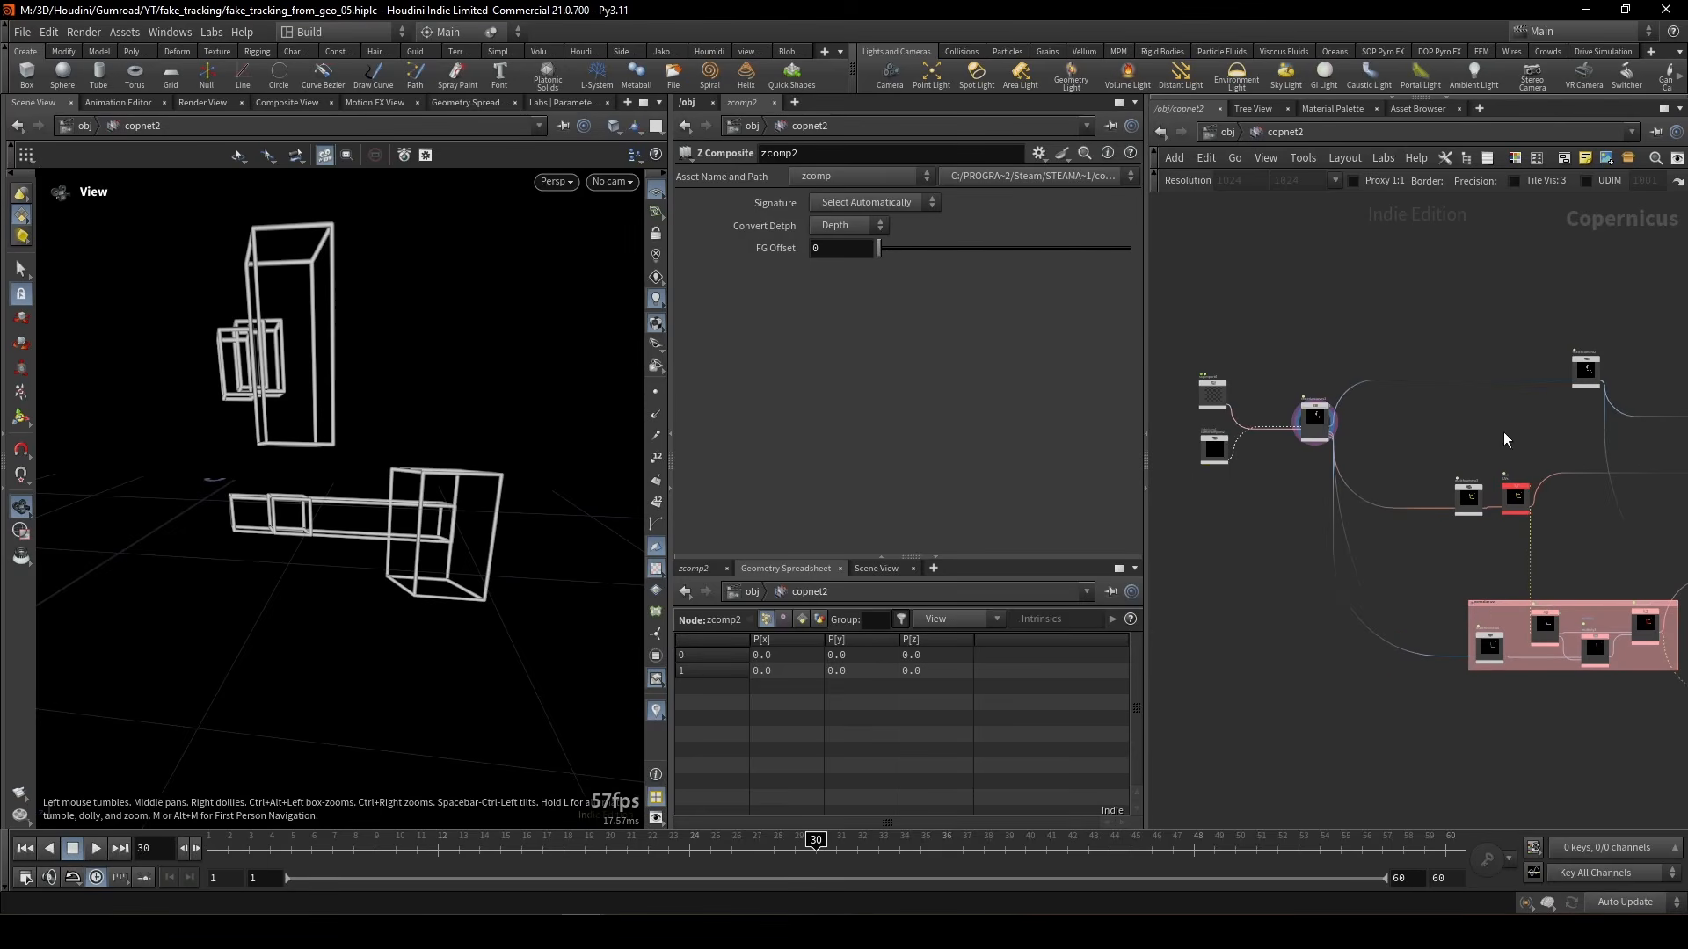
pyautogui.scroll(2, 318, 402)
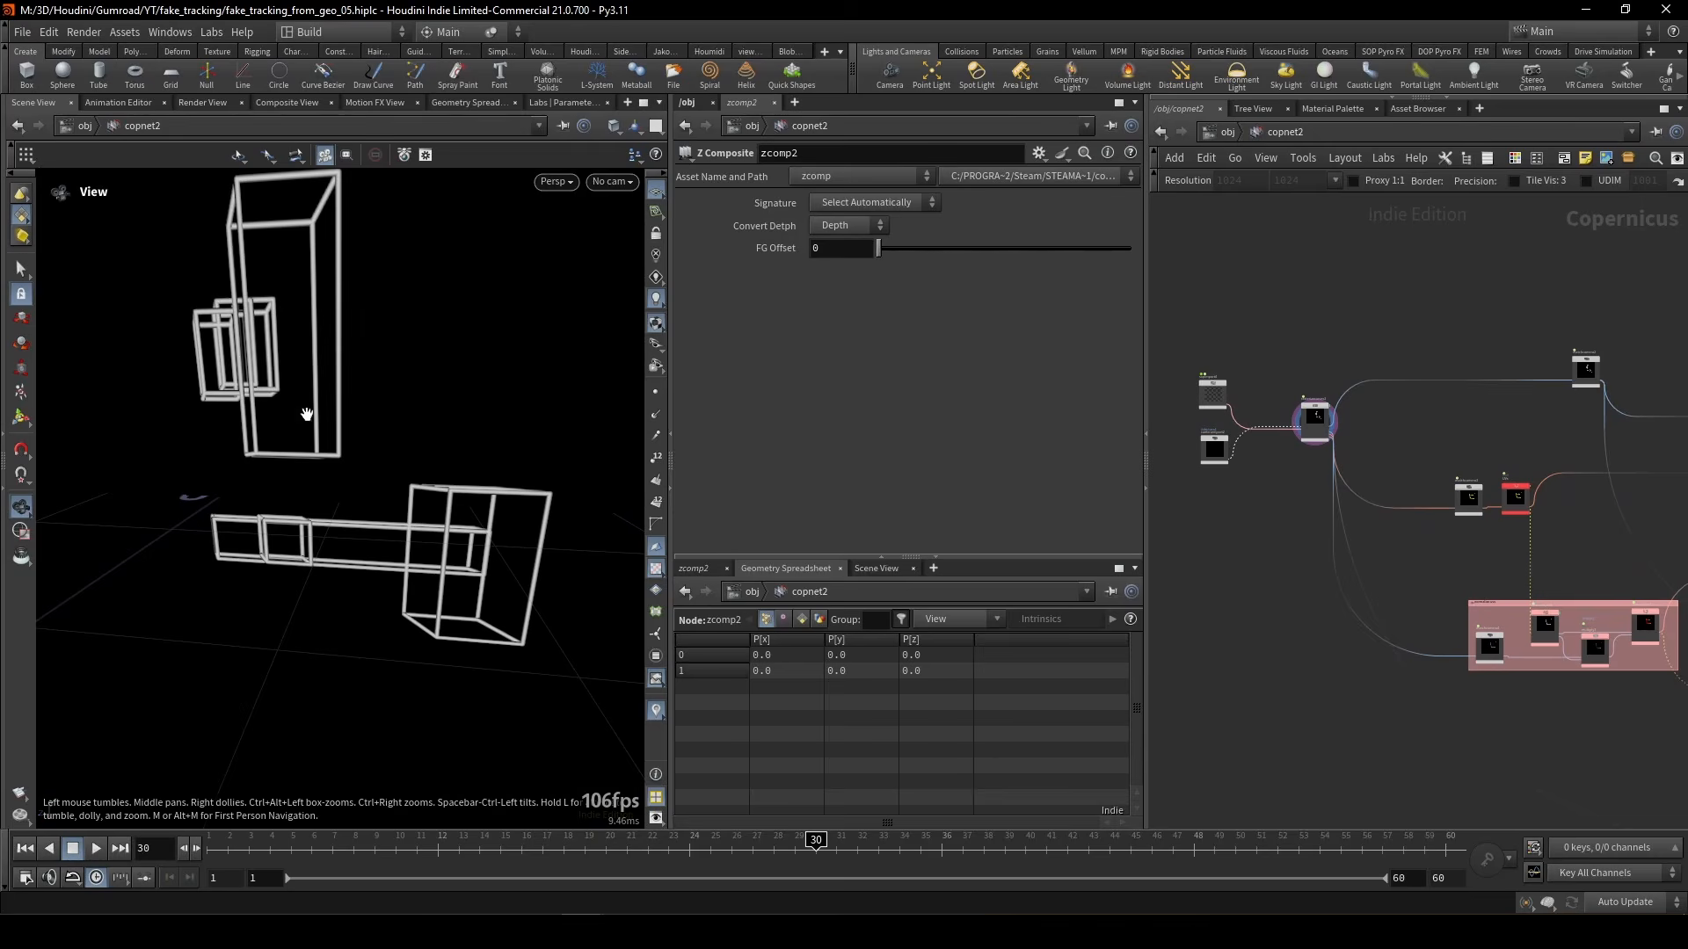
pyautogui.click(287, 102)
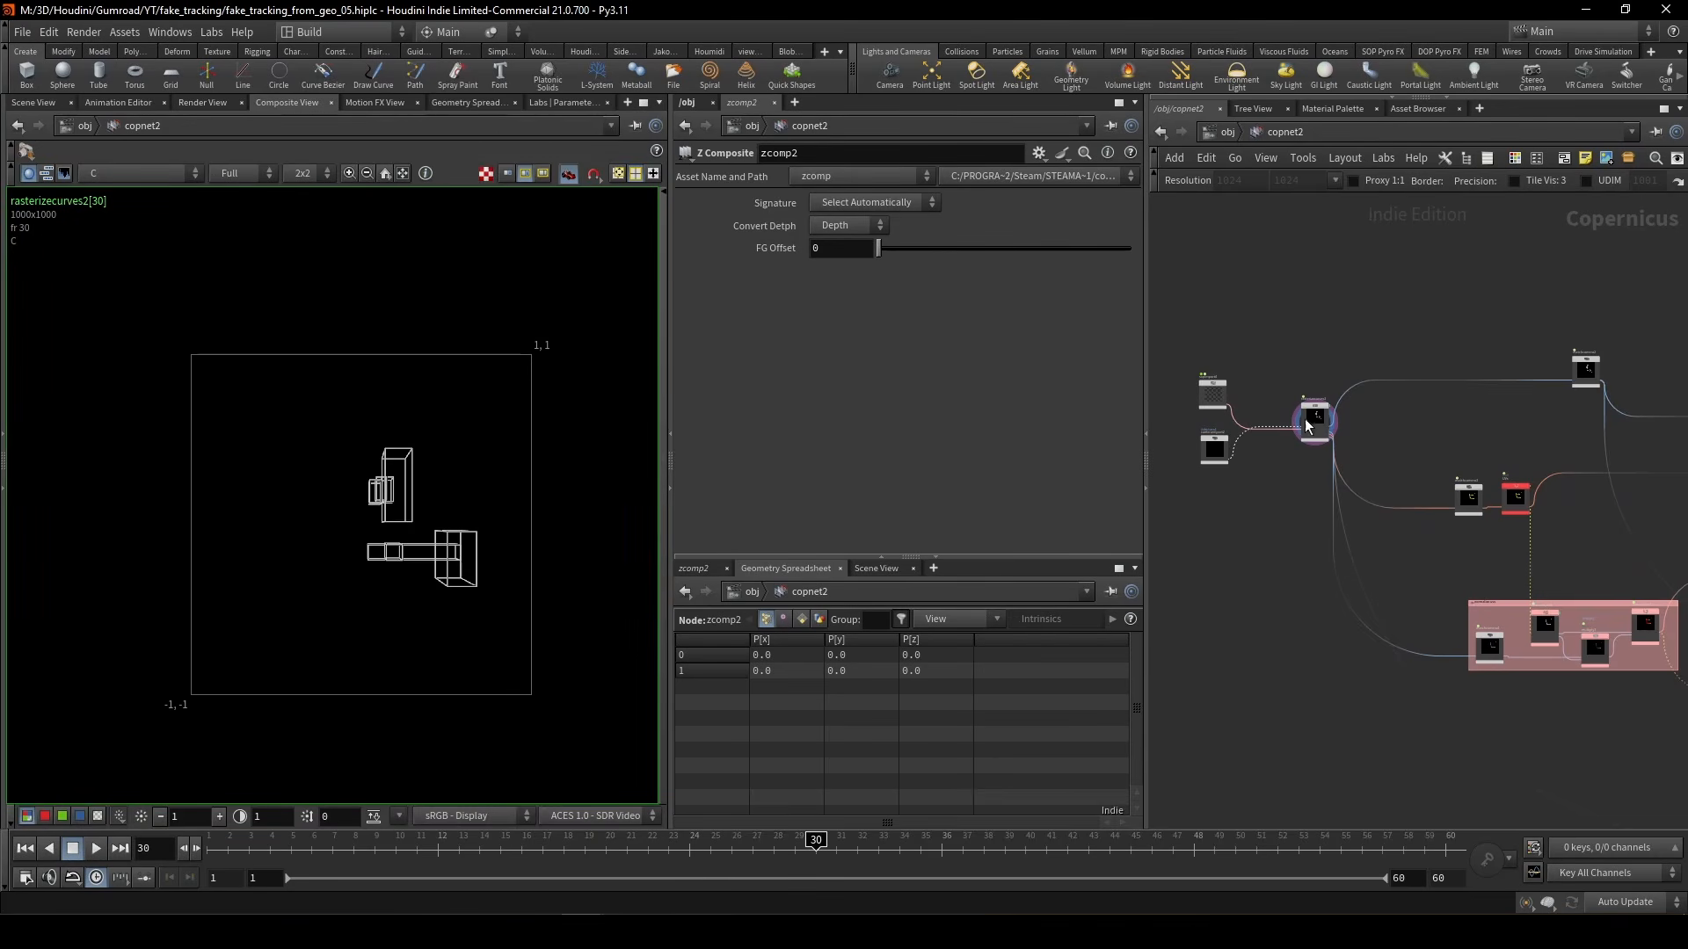
# - Inspect the rasterizecurves2 parameters and the cameraimport2 node that references /obj/cam1
pyautogui.scroll(5, 1304, 405)
pyautogui.click(1352, 444)
pyautogui.scroll(-5, 1357, 316)
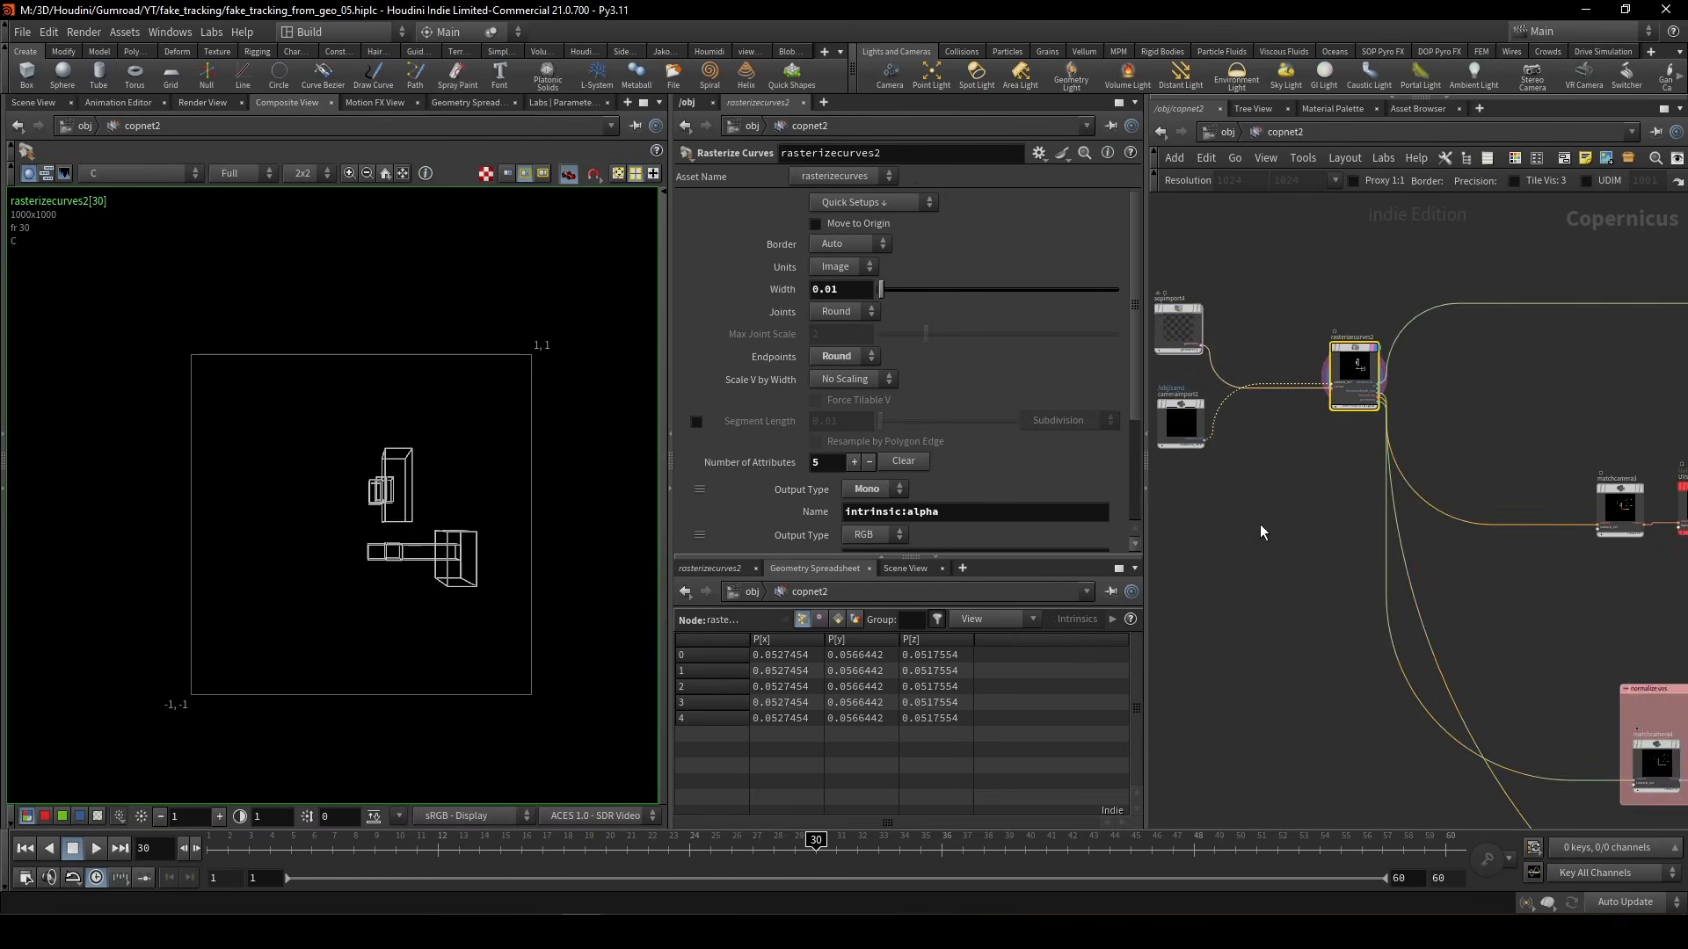
pyautogui.moveTo(1258, 524); pyautogui.dragTo(1323, 521, button='middle')
pyautogui.moveTo(1292, 500); pyautogui.dragTo(1345, 345)
pyautogui.click(1355, 368)
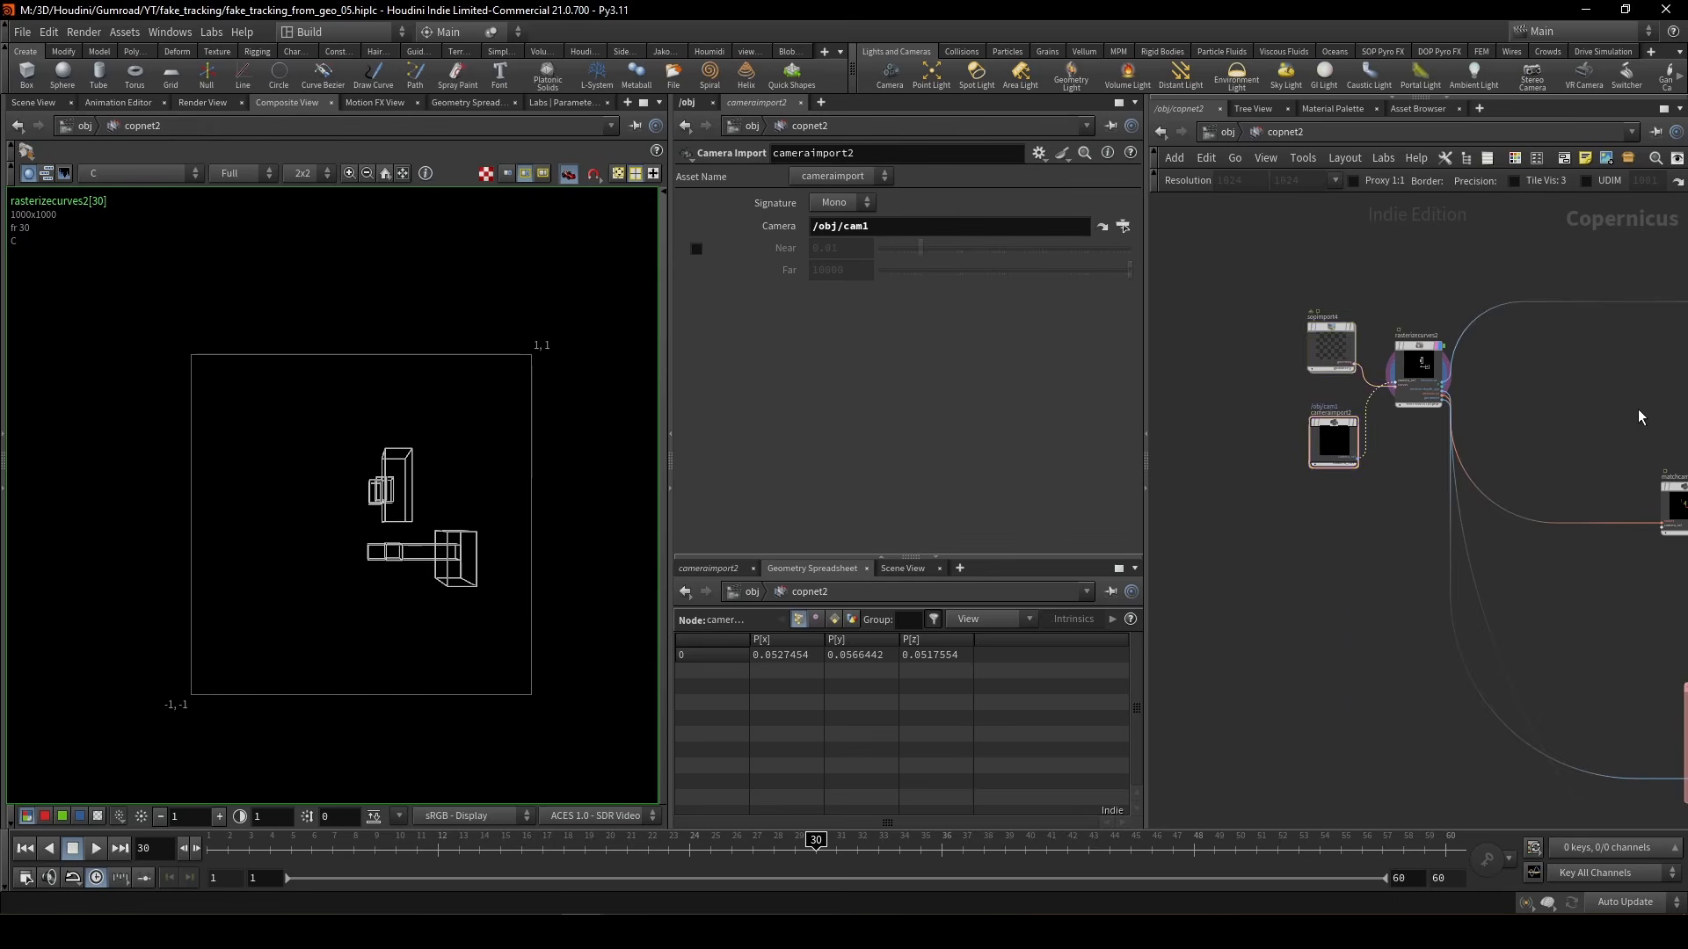
# - Examine the alpha, P, depth_eye, uv and perimeter outputs of rasterizecurves2 and the branches they feed
pyautogui.scroll(6, 1316, 430)
pyautogui.scroll(3, 1317, 444)
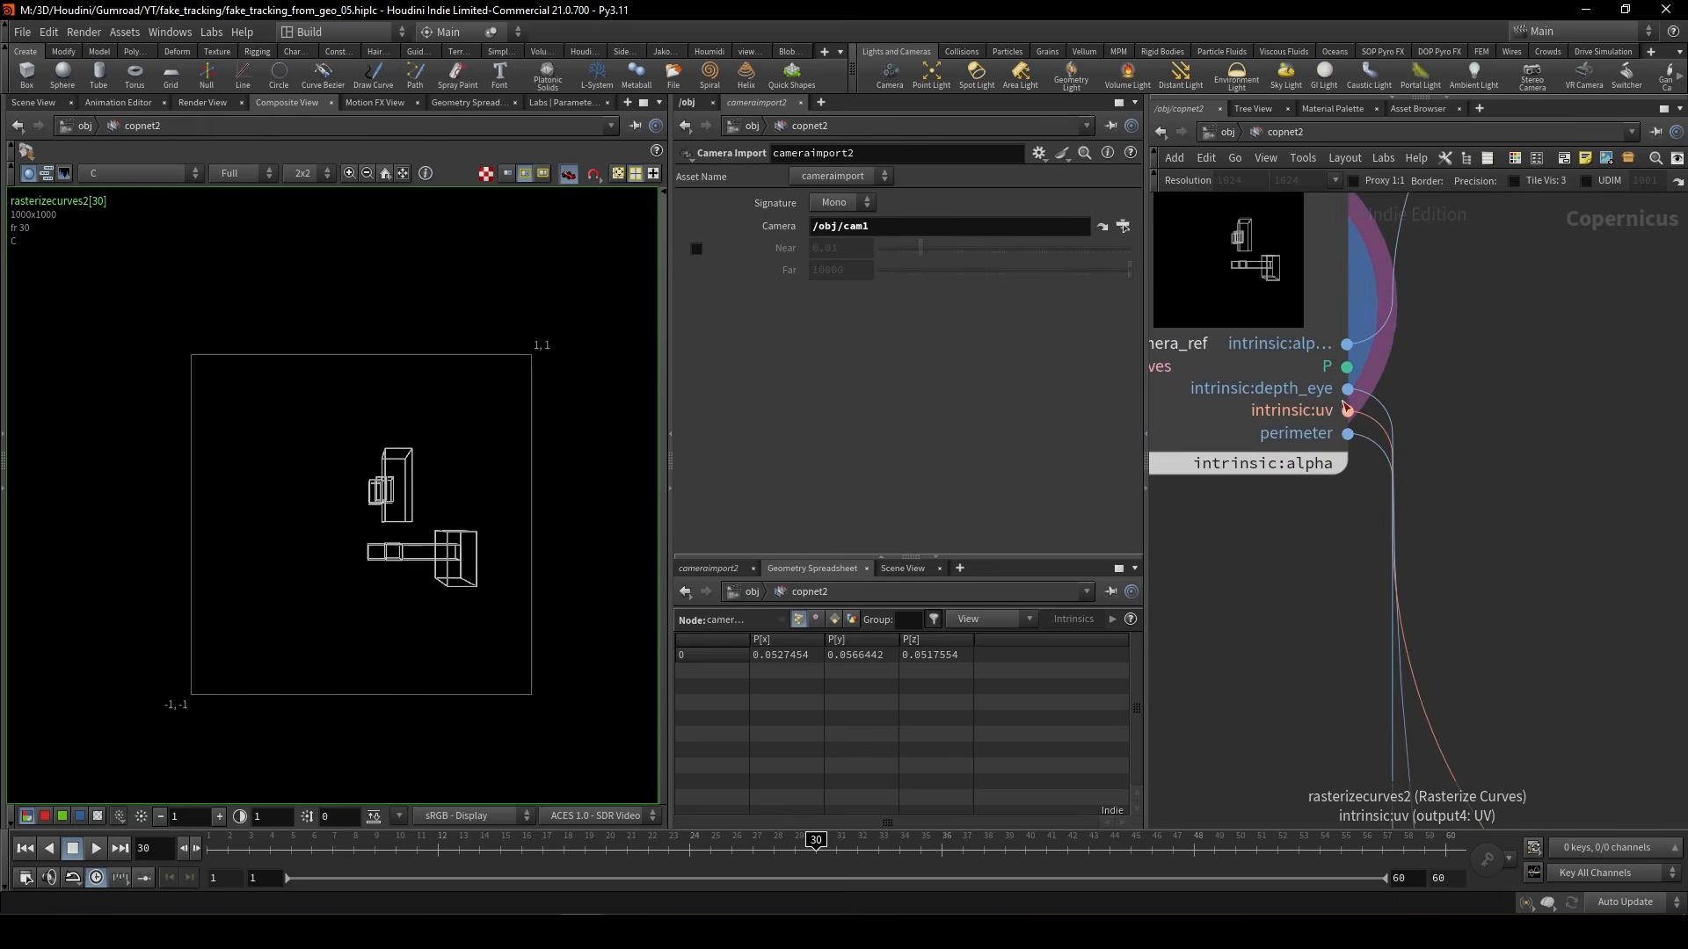
pyautogui.scroll(-5, 1460, 409)
pyautogui.moveTo(1640, 409); pyautogui.dragTo(1222, 417, button='middle')
pyautogui.scroll(-5, 1447, 403)
pyautogui.moveTo(1431, 384); pyautogui.dragTo(1650, 583, button='middle')
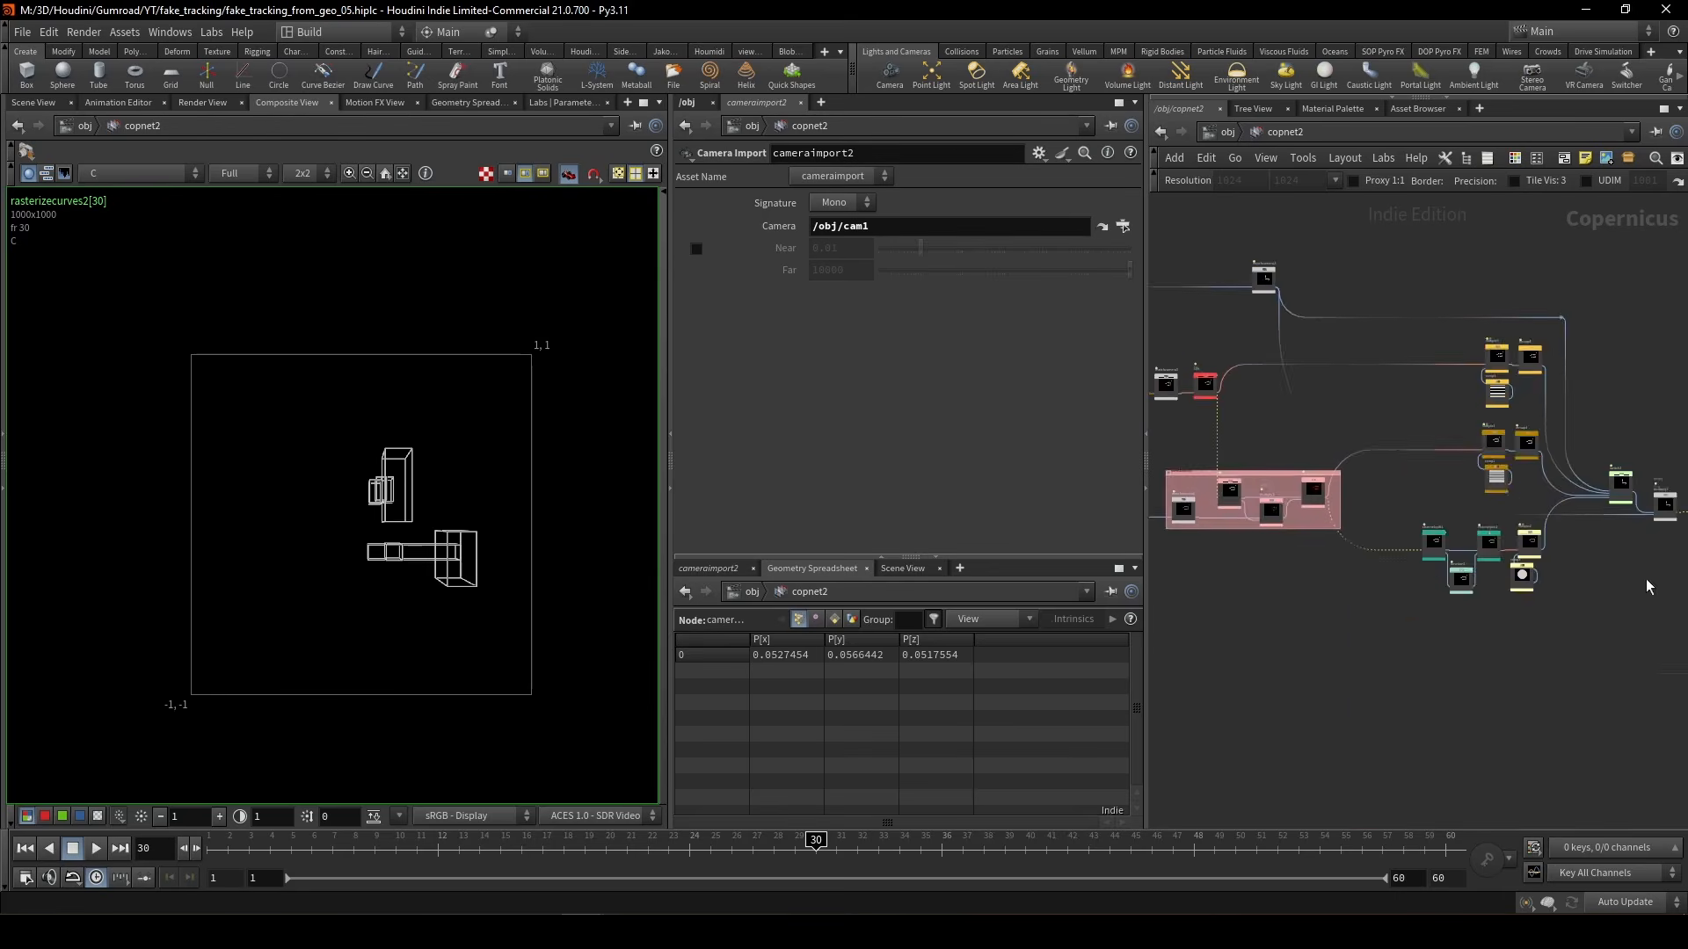
# - Display the zcomp2 composite of the character with its bounding boxes
pyautogui.scroll(5, 1452, 546)
pyautogui.click(1466, 541)
pyautogui.press('r')
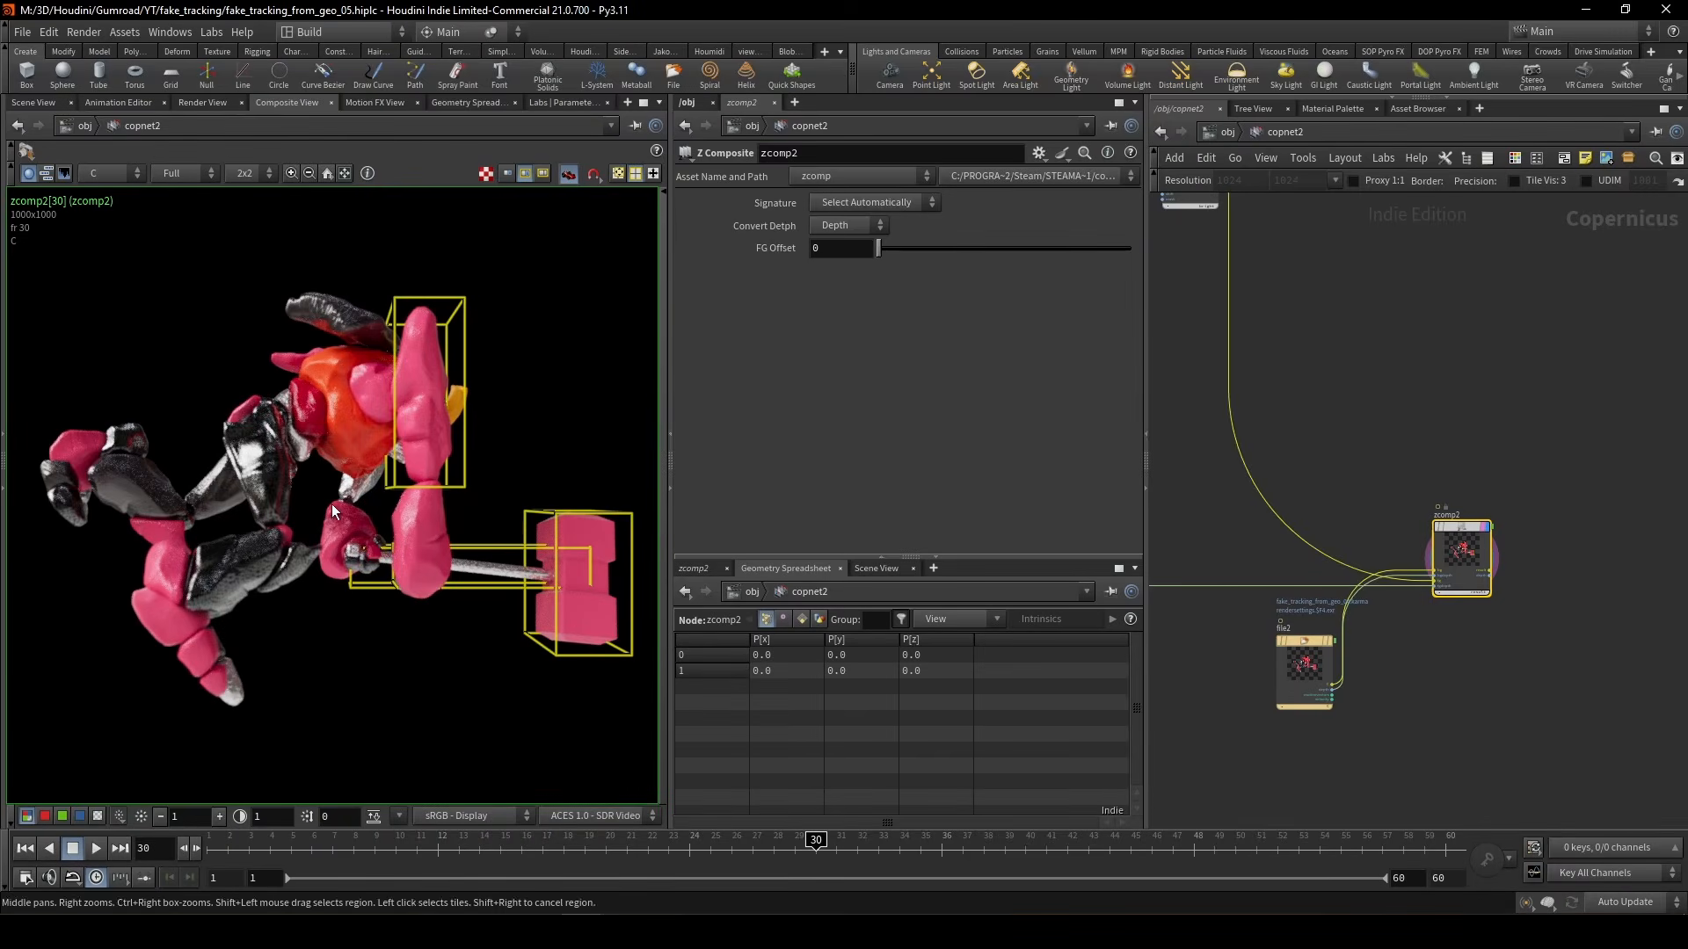
# - Scrub to frame 12 and set the Select Input of switch2 to 1 for the dashed box lines
pyautogui.moveTo(347, 849); pyautogui.dragTo(417, 848)
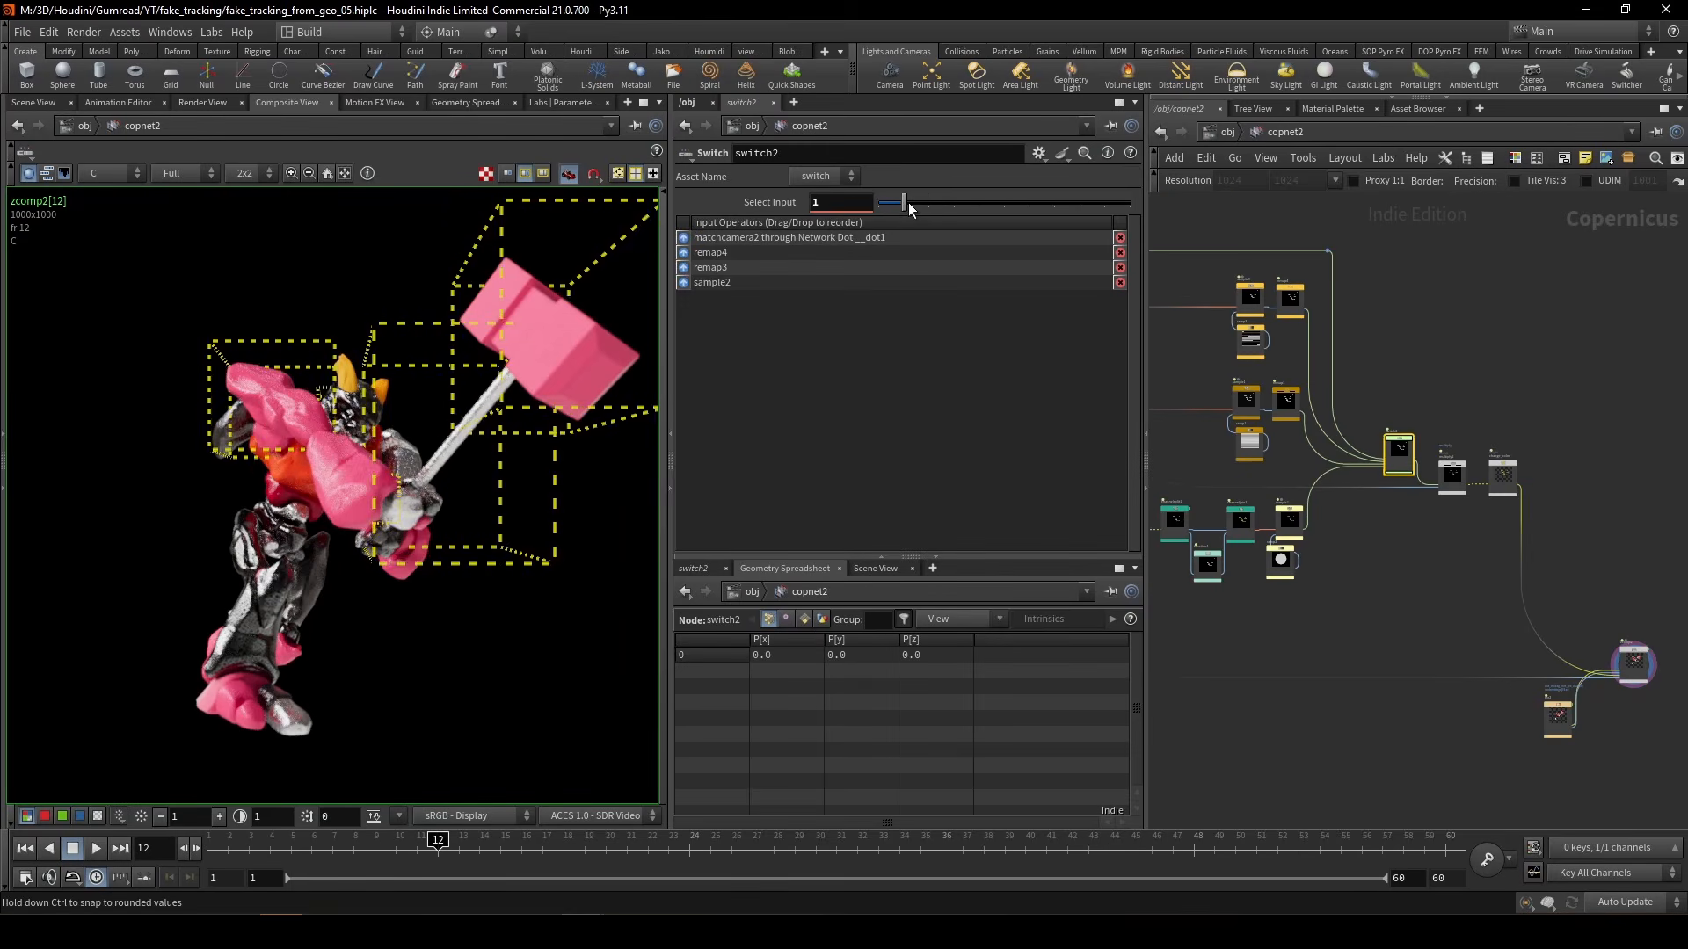
pyautogui.moveTo(913, 211)
pyautogui.mouseDown()
pyautogui.moveTo(950, 211)
pyautogui.moveTo(902, 215)
pyautogui.mouseUp()
pyautogui.press('h')
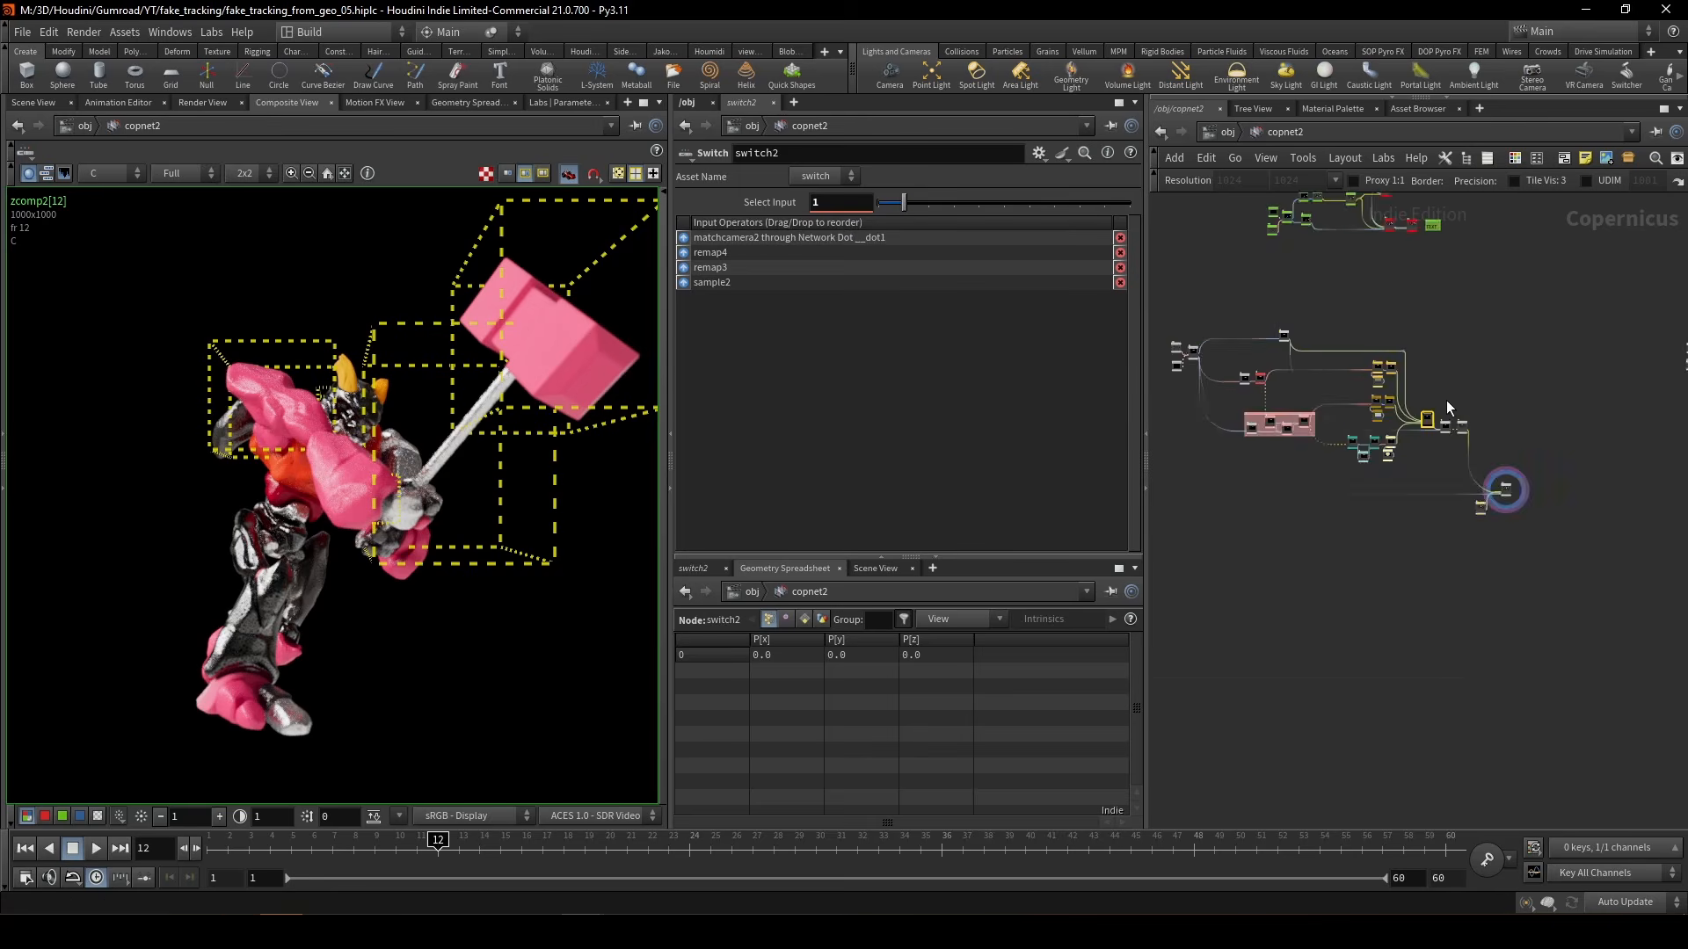
# - Inspect the intrinsic:uv output attribute on rasterizecurves2 and view the UVs null
pyautogui.scroll(5, 1213, 370)
pyautogui.click(1206, 254)
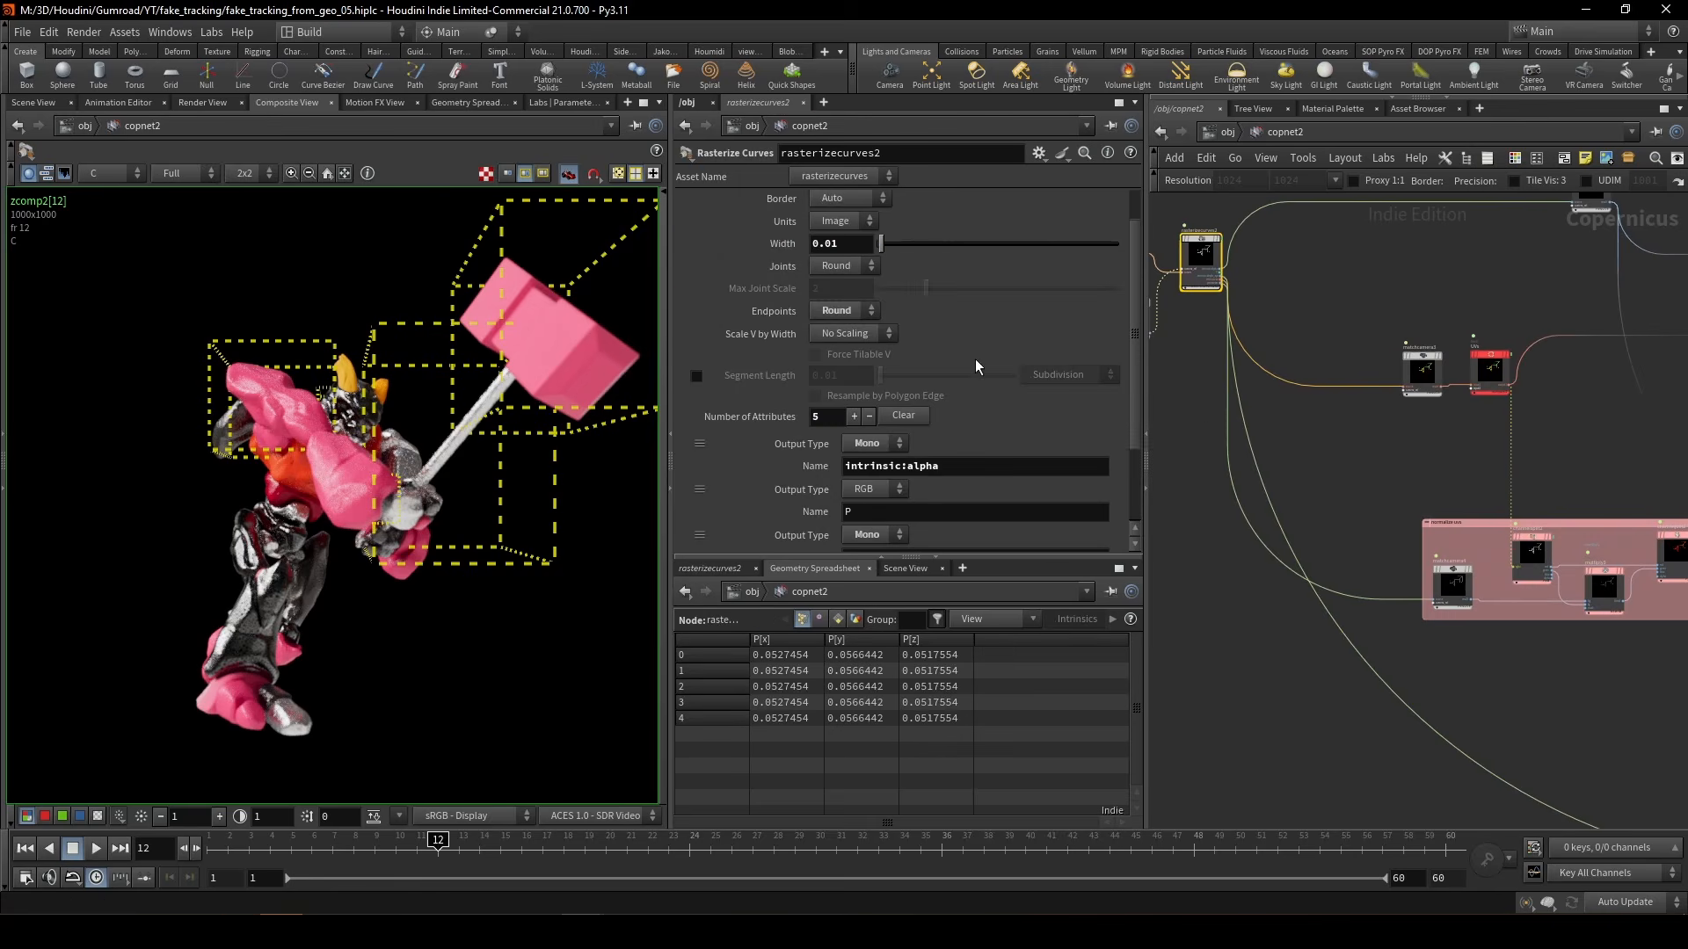
pyautogui.click(971, 495)
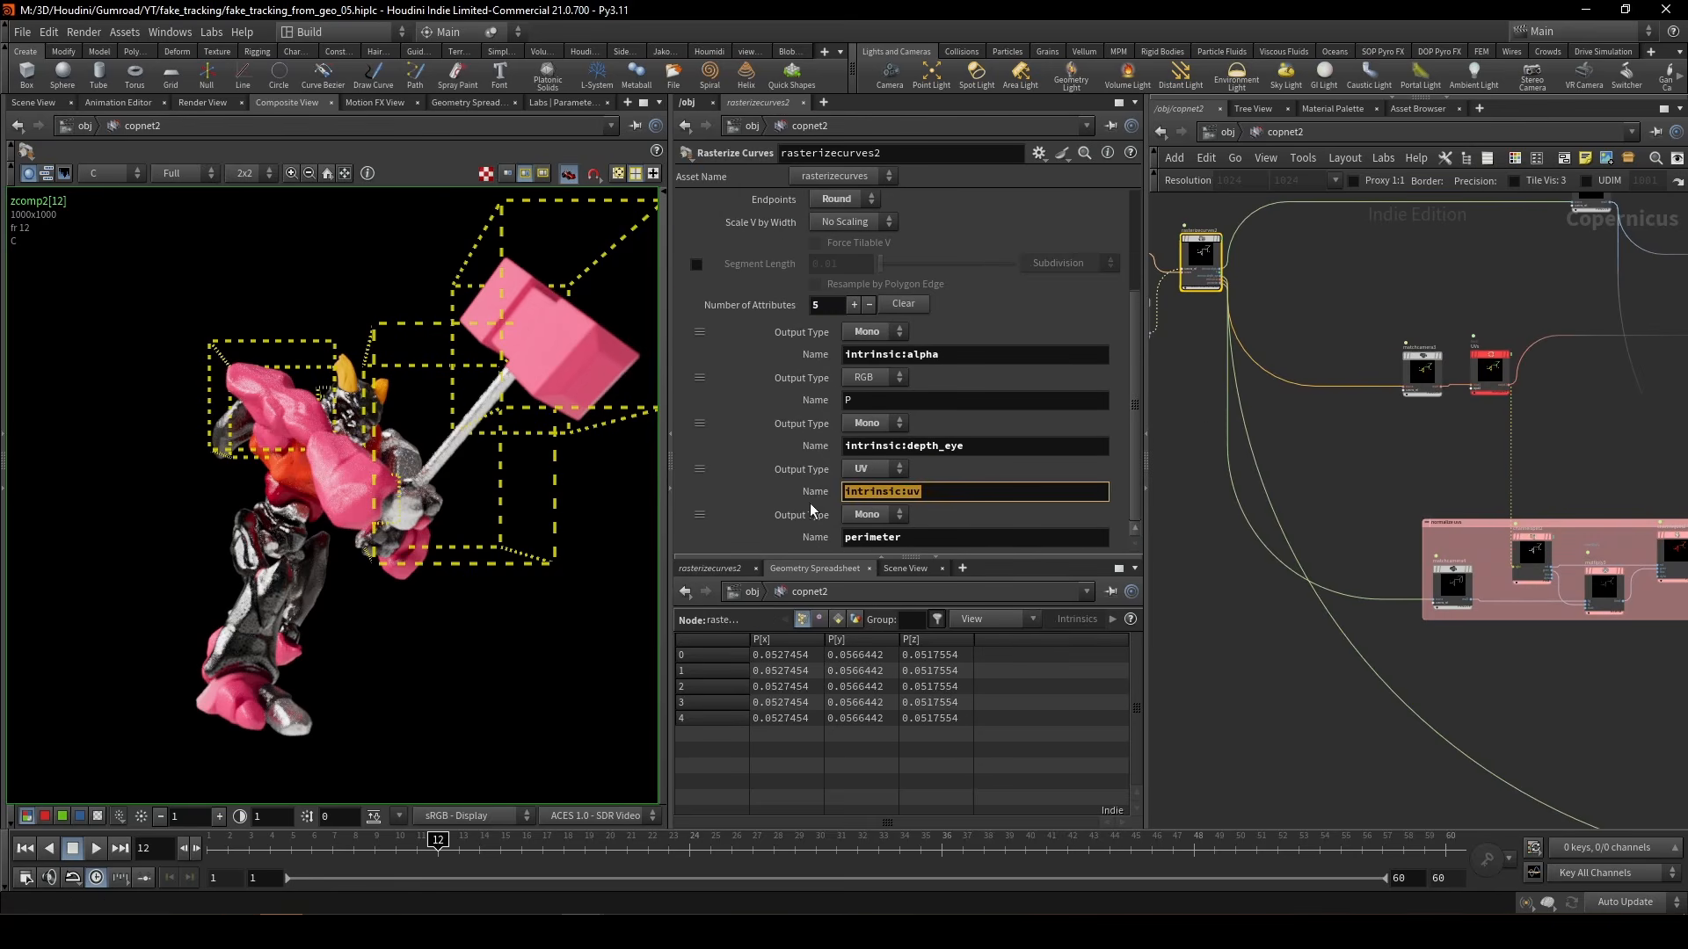
pyautogui.click(1431, 461)
pyautogui.click(1492, 373)
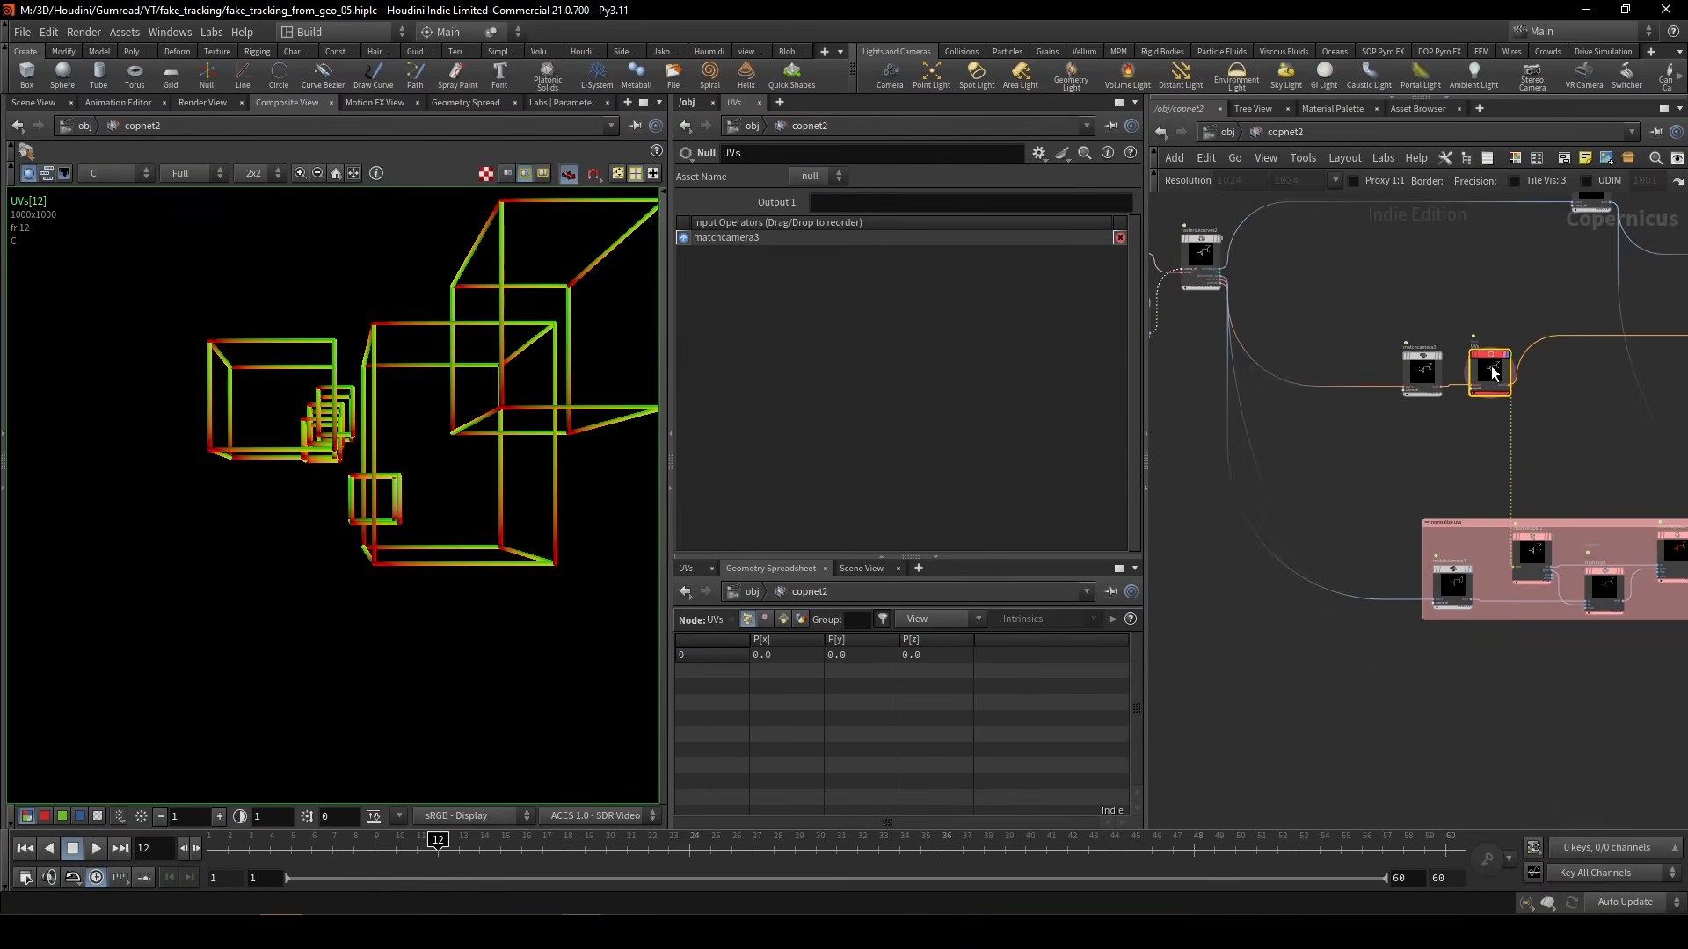
# - Inspect the dashed-line branch by viewing the remap4 result, the ramp3 stripe pattern and the sample3 UV sampling
pyautogui.moveTo(1643, 454); pyautogui.dragTo(1179, 471, button='middle')
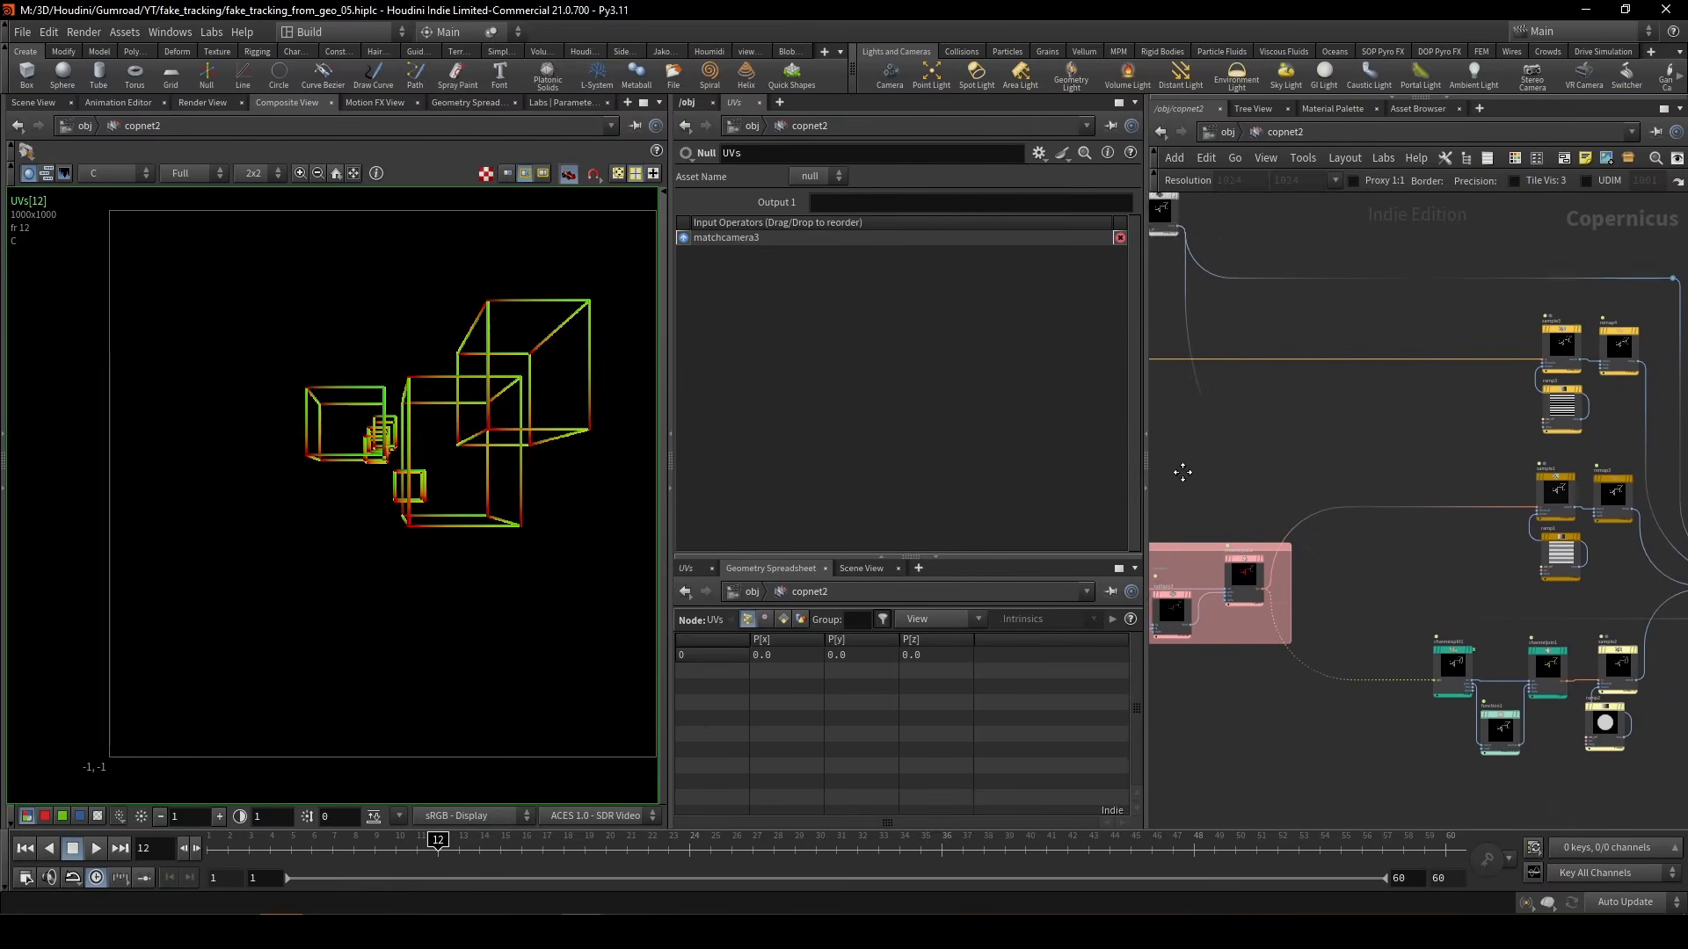
pyautogui.scroll(3, 566, 446)
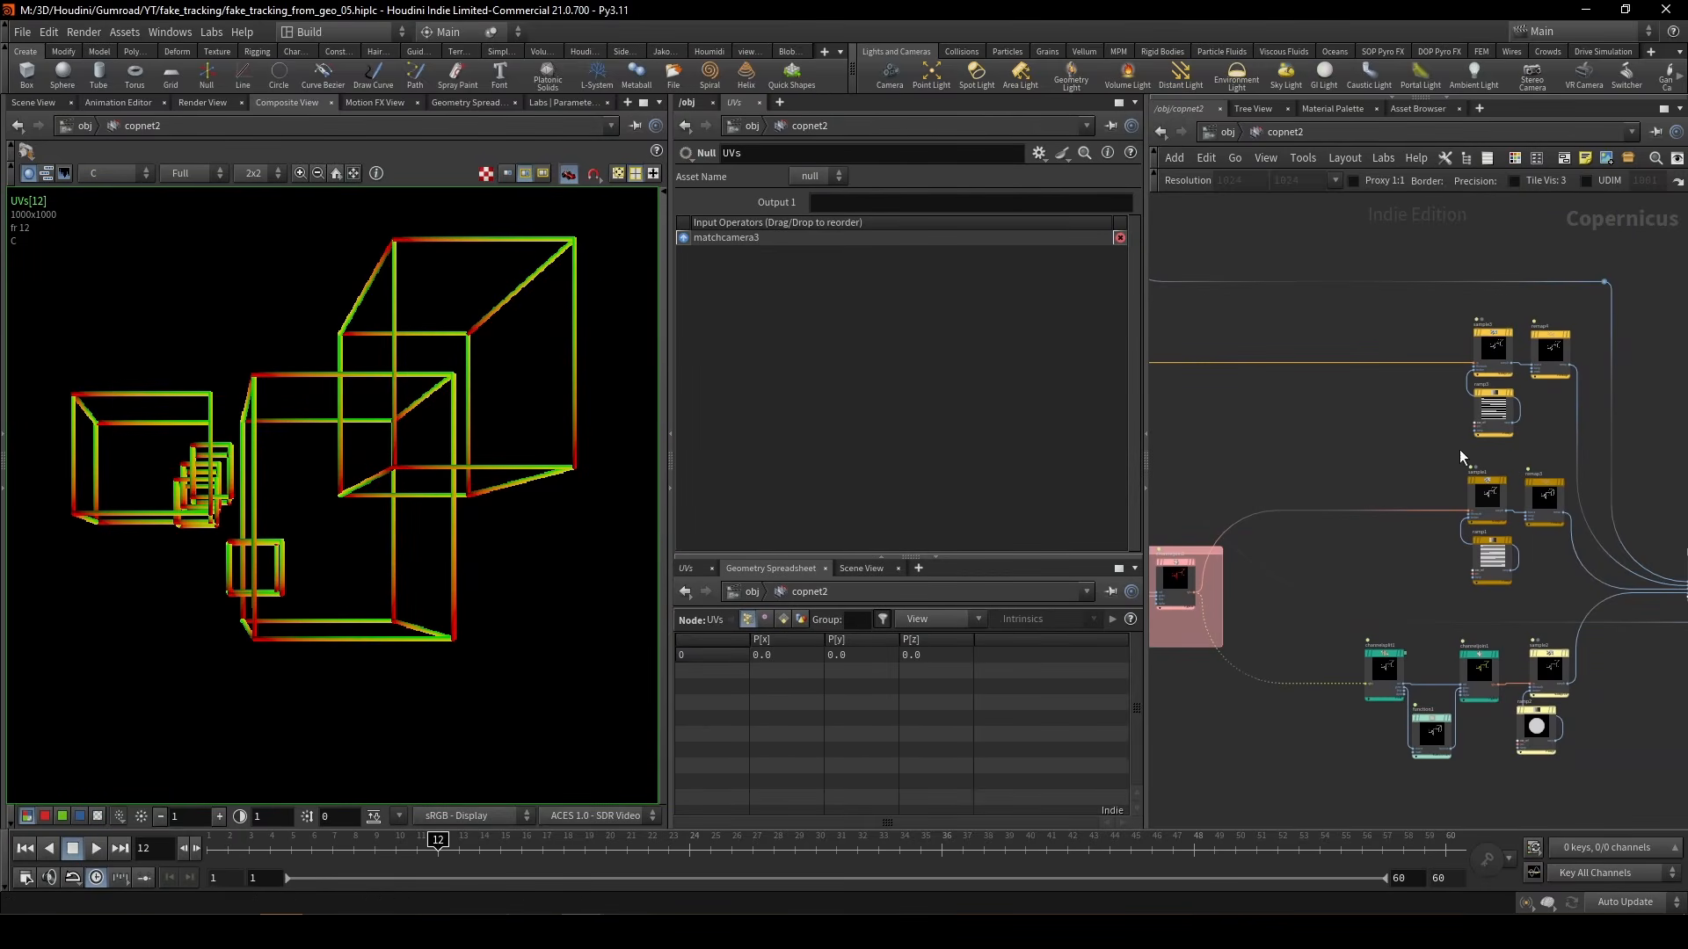
pyautogui.scroll(4, 1387, 415)
pyautogui.click(1312, 520)
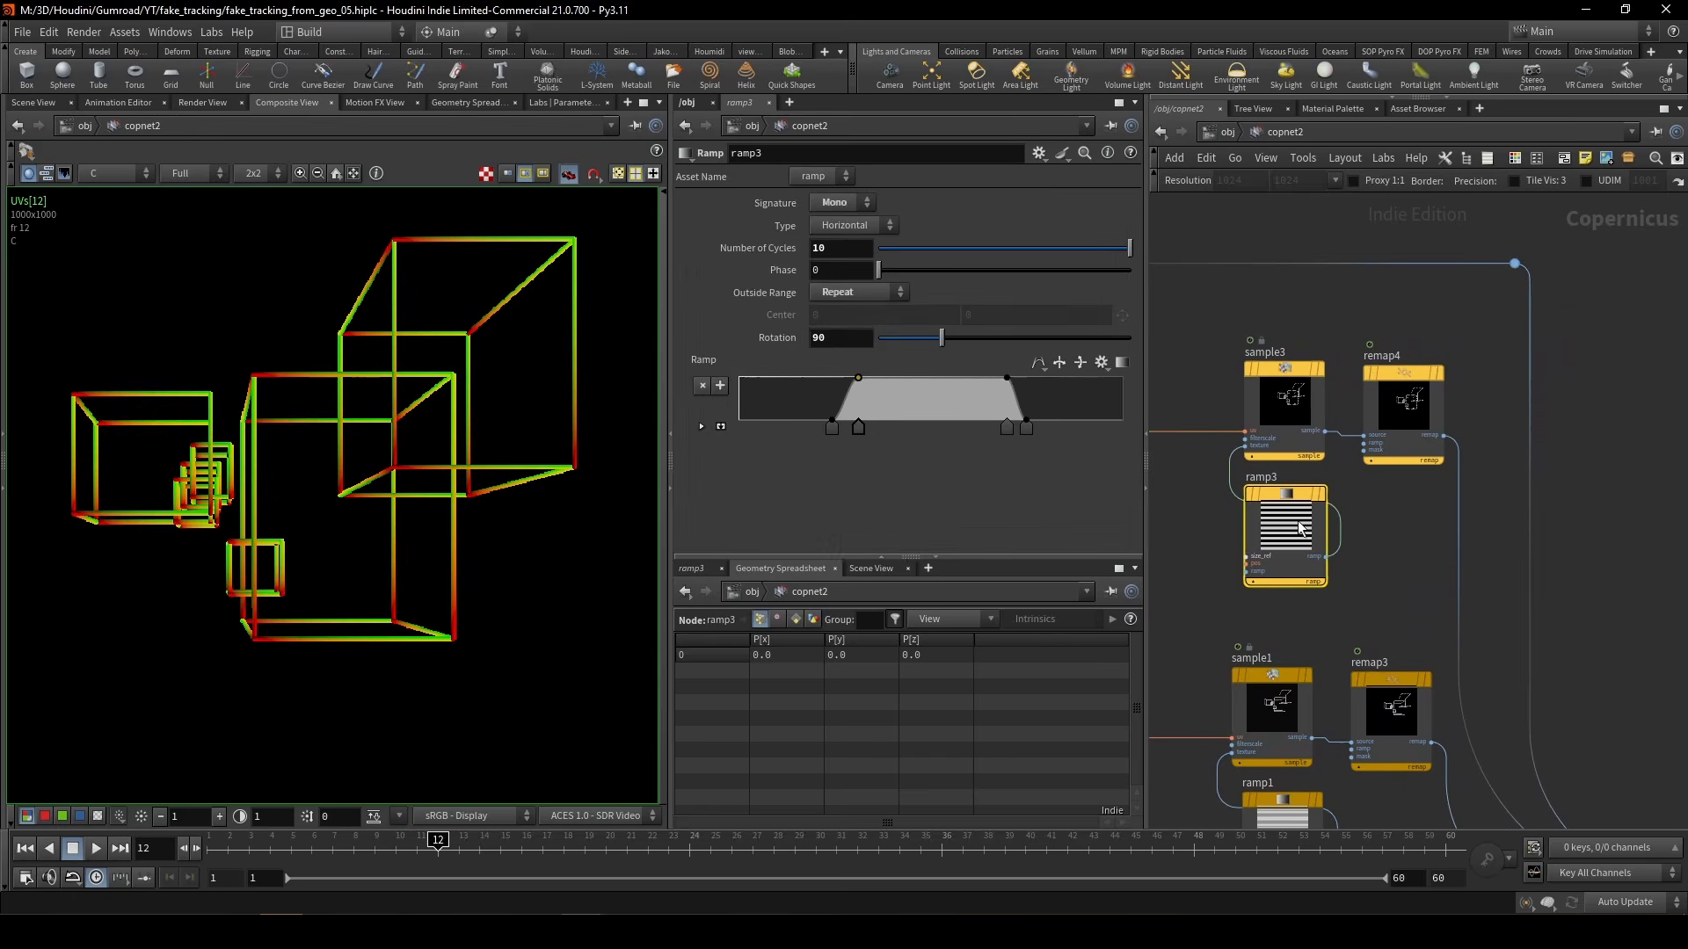
pyautogui.click(1395, 413)
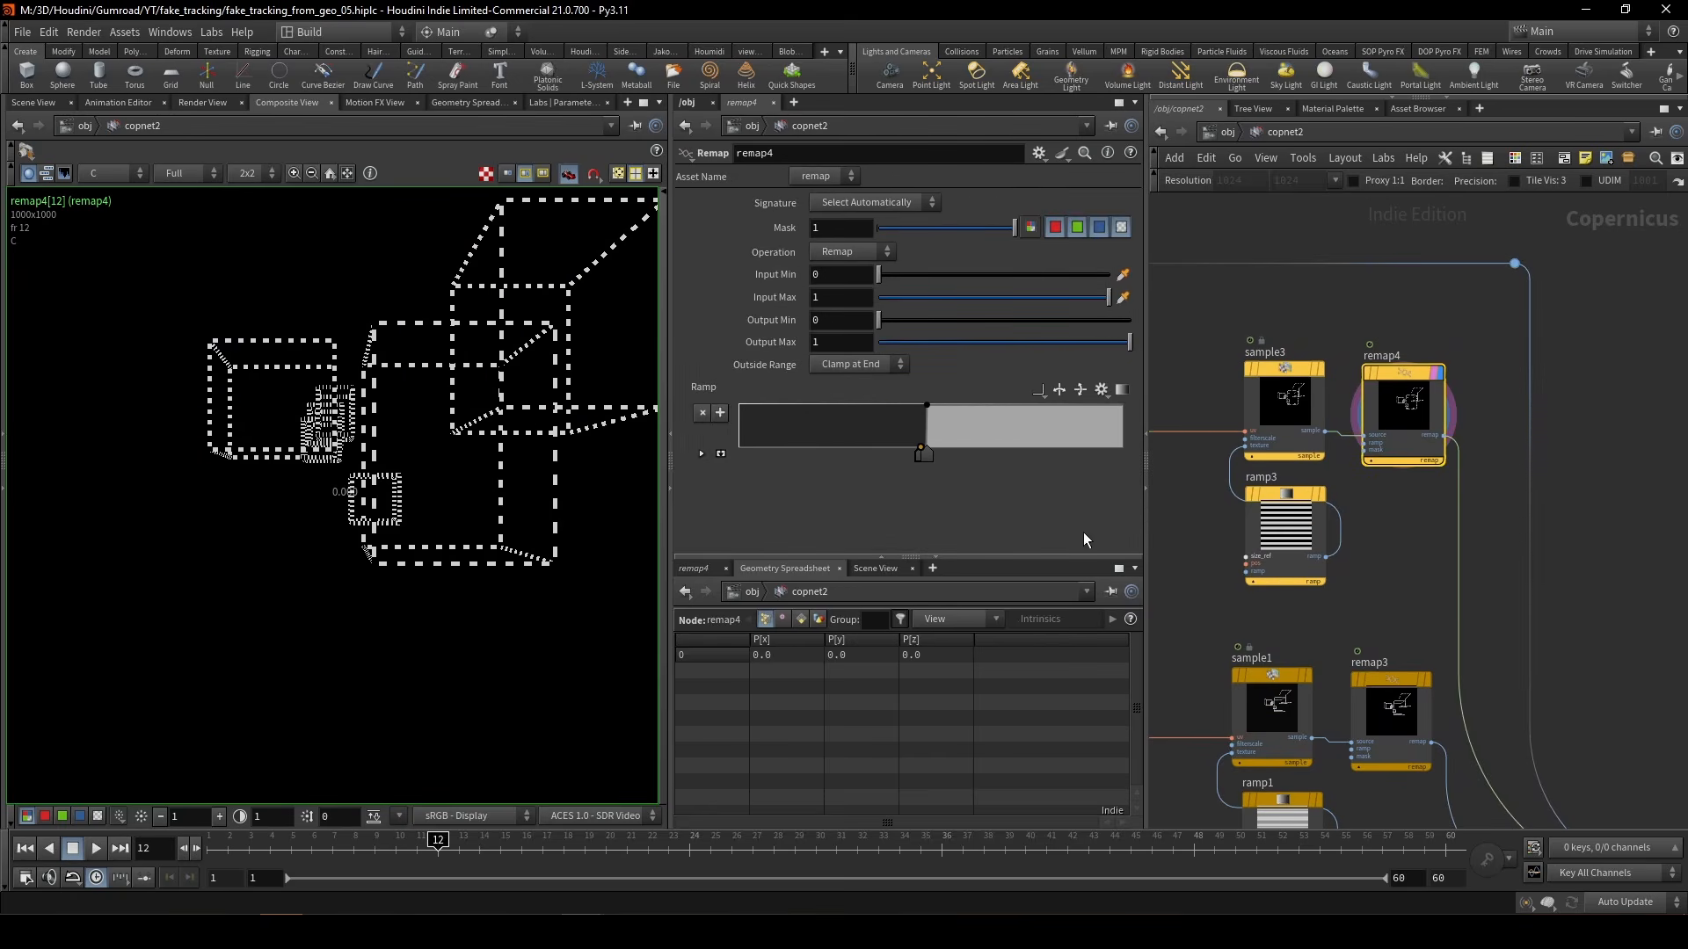
pyautogui.click(1307, 528)
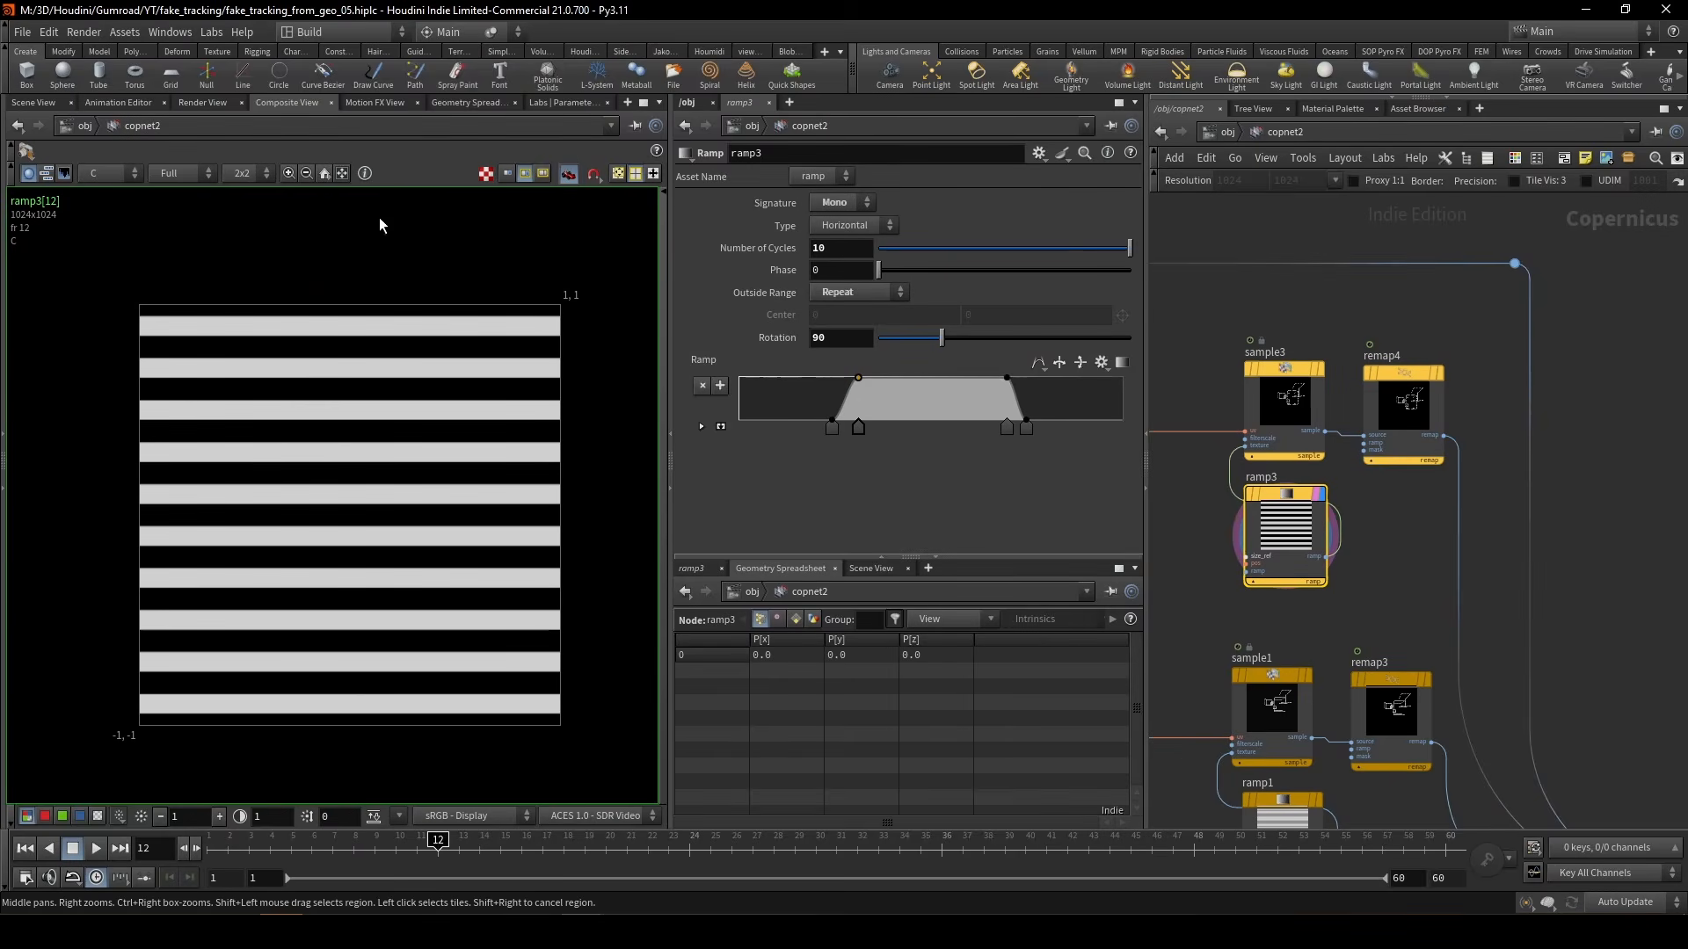
pyautogui.click(1285, 400)
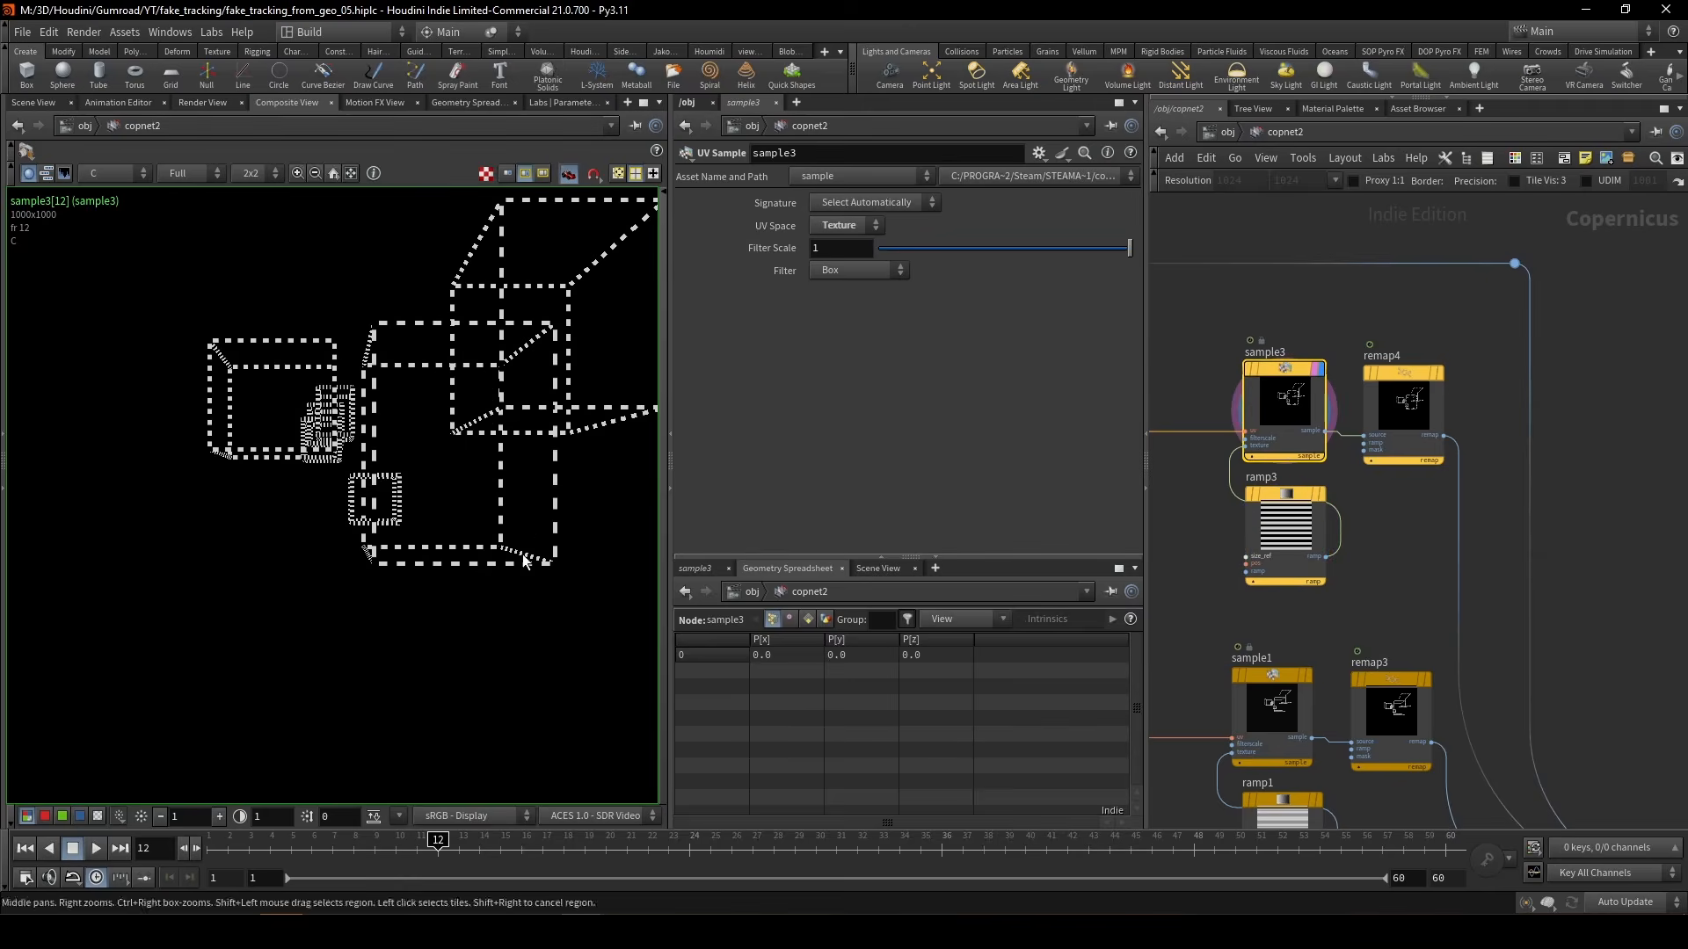
# - Display the remap4 result and examine how it sharpens the dashed lines from sample3
pyautogui.scroll(5, 1257, 440)
pyautogui.scroll(-3, 1349, 450)
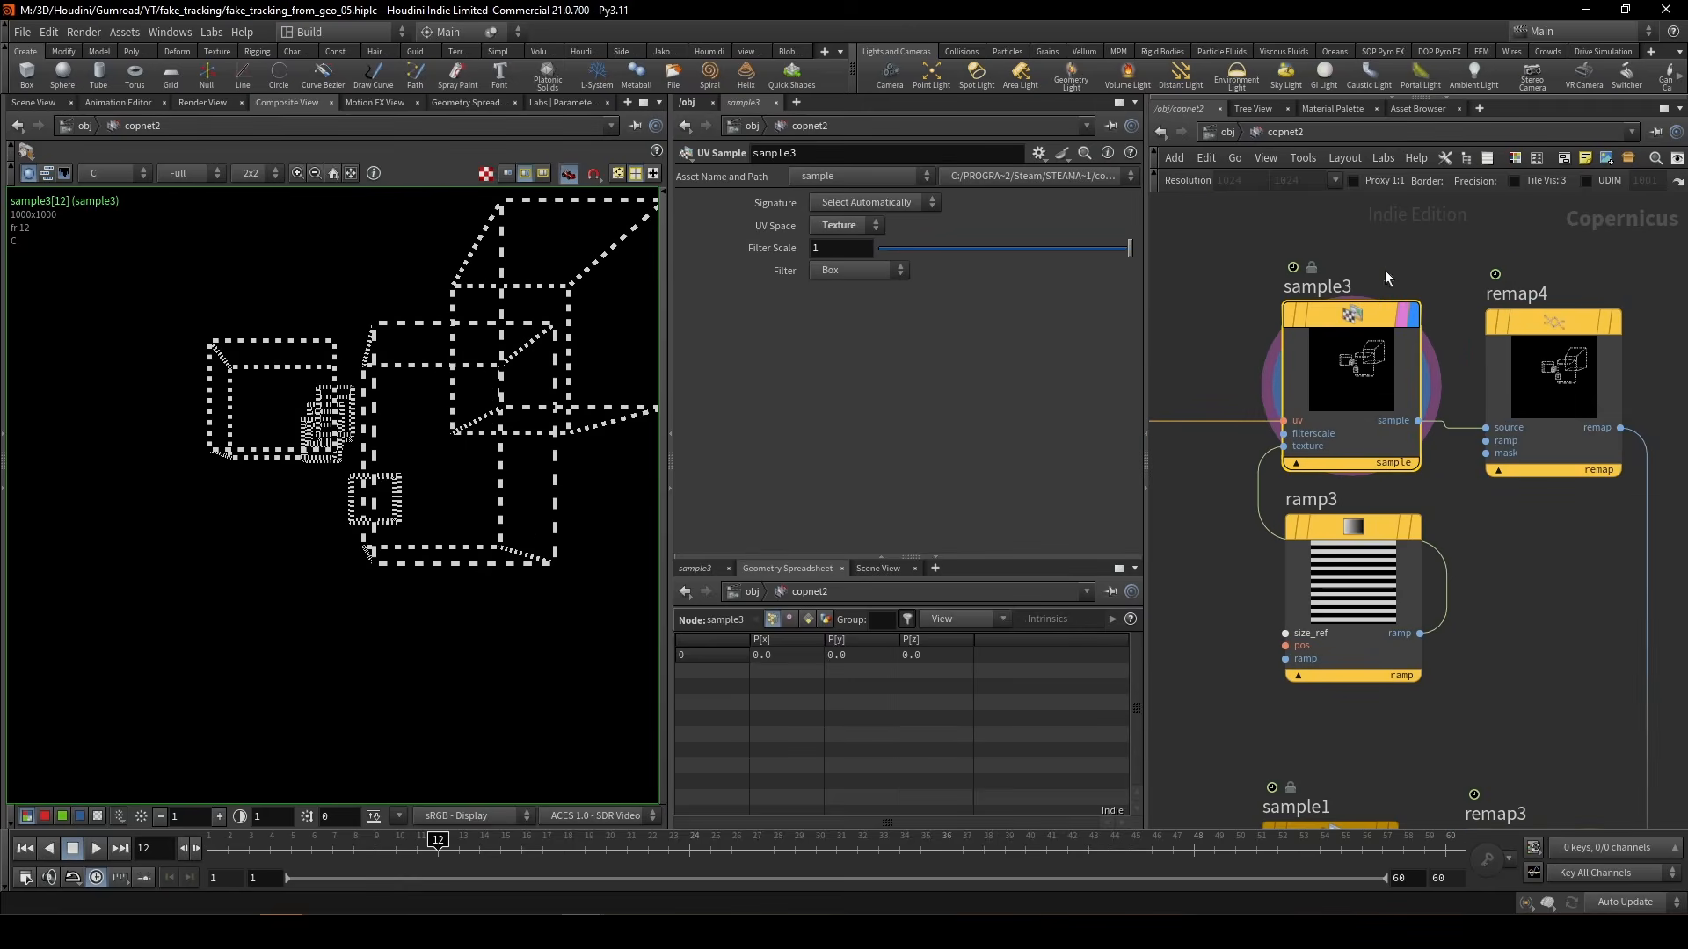
pyautogui.click(1557, 364)
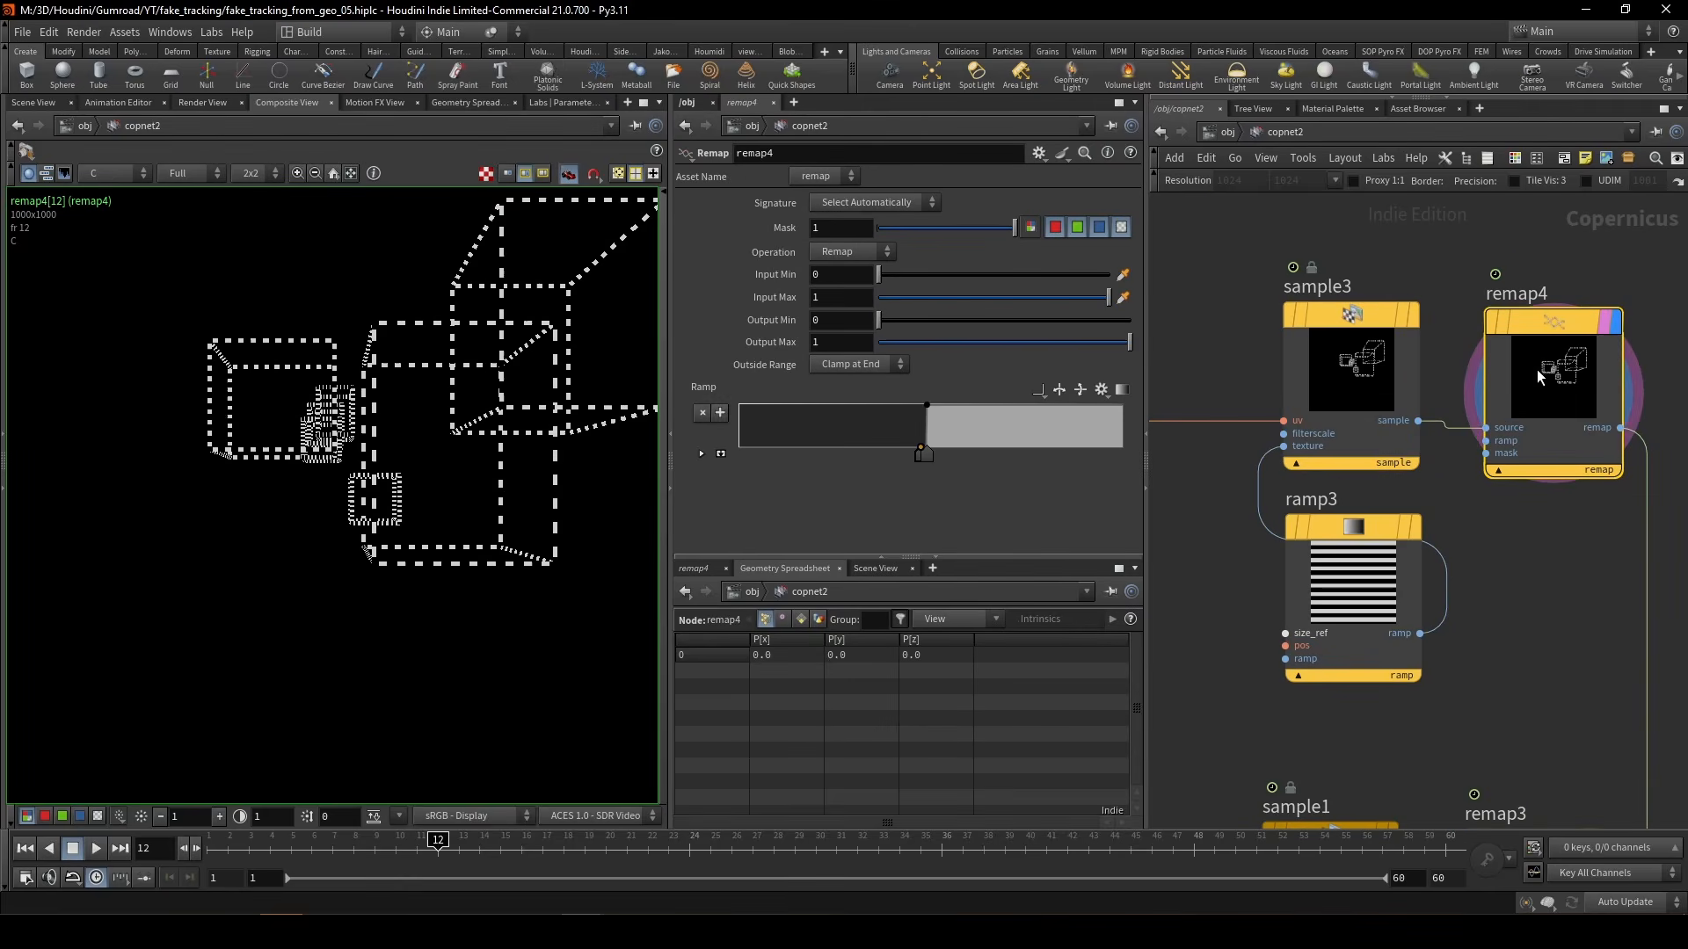
pyautogui.scroll(-3, 510, 489)
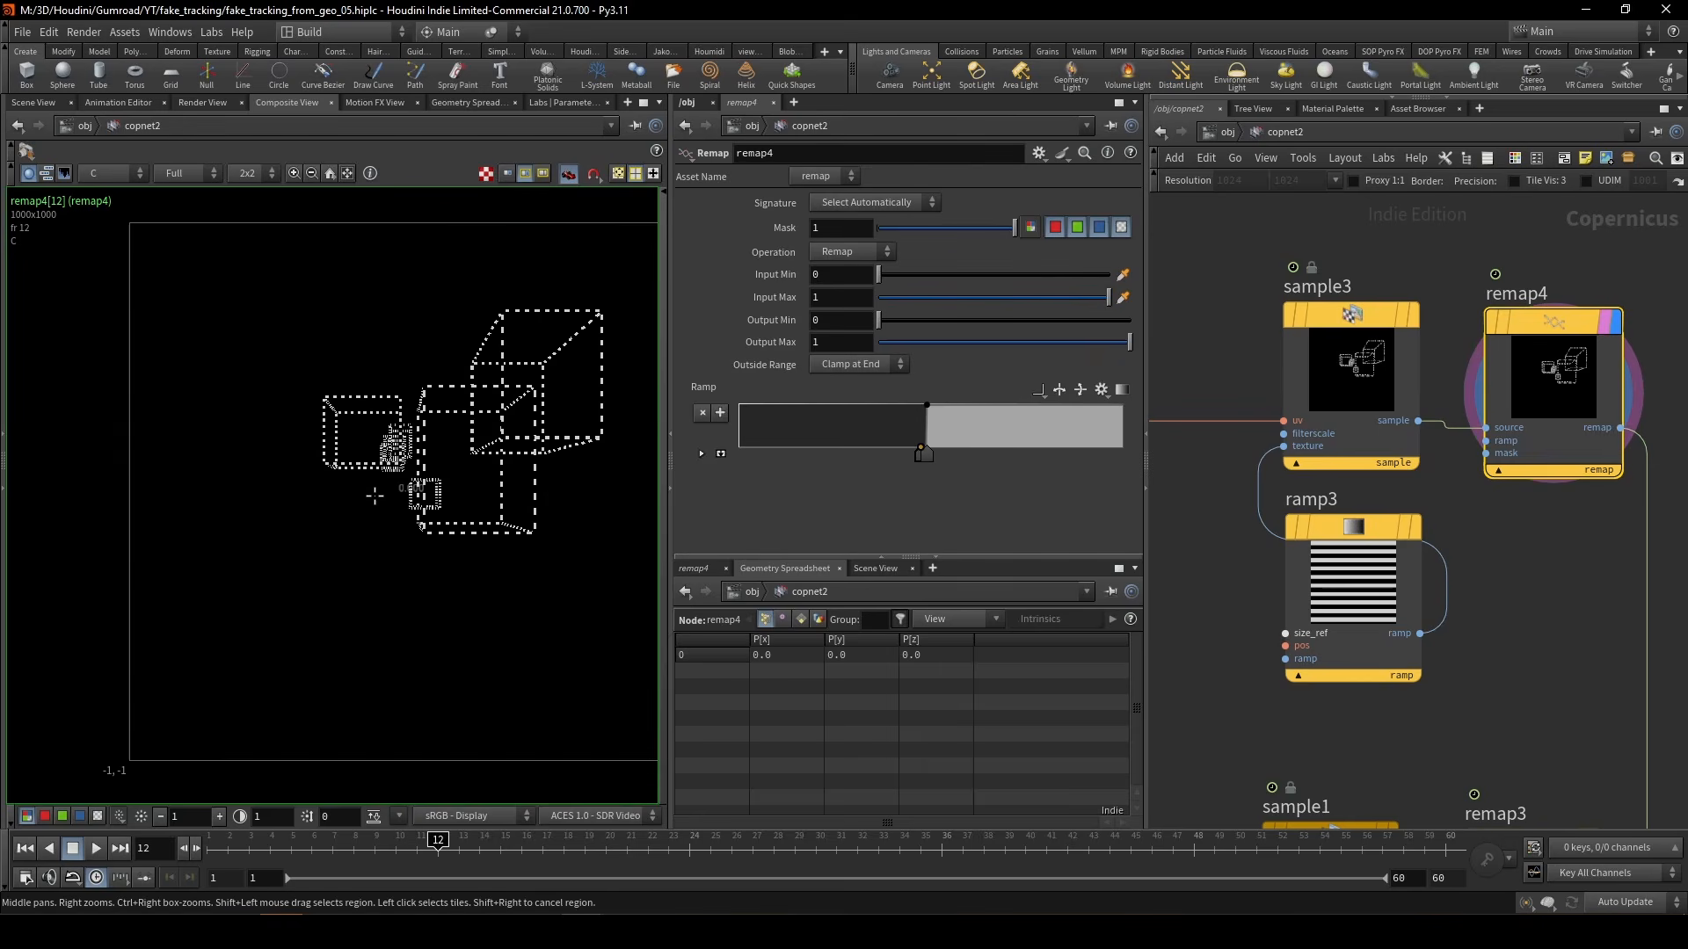
# - Display the zcomp2 composite of the character with its dashed bounding boxes
pyautogui.scroll(-6, 1366, 483)
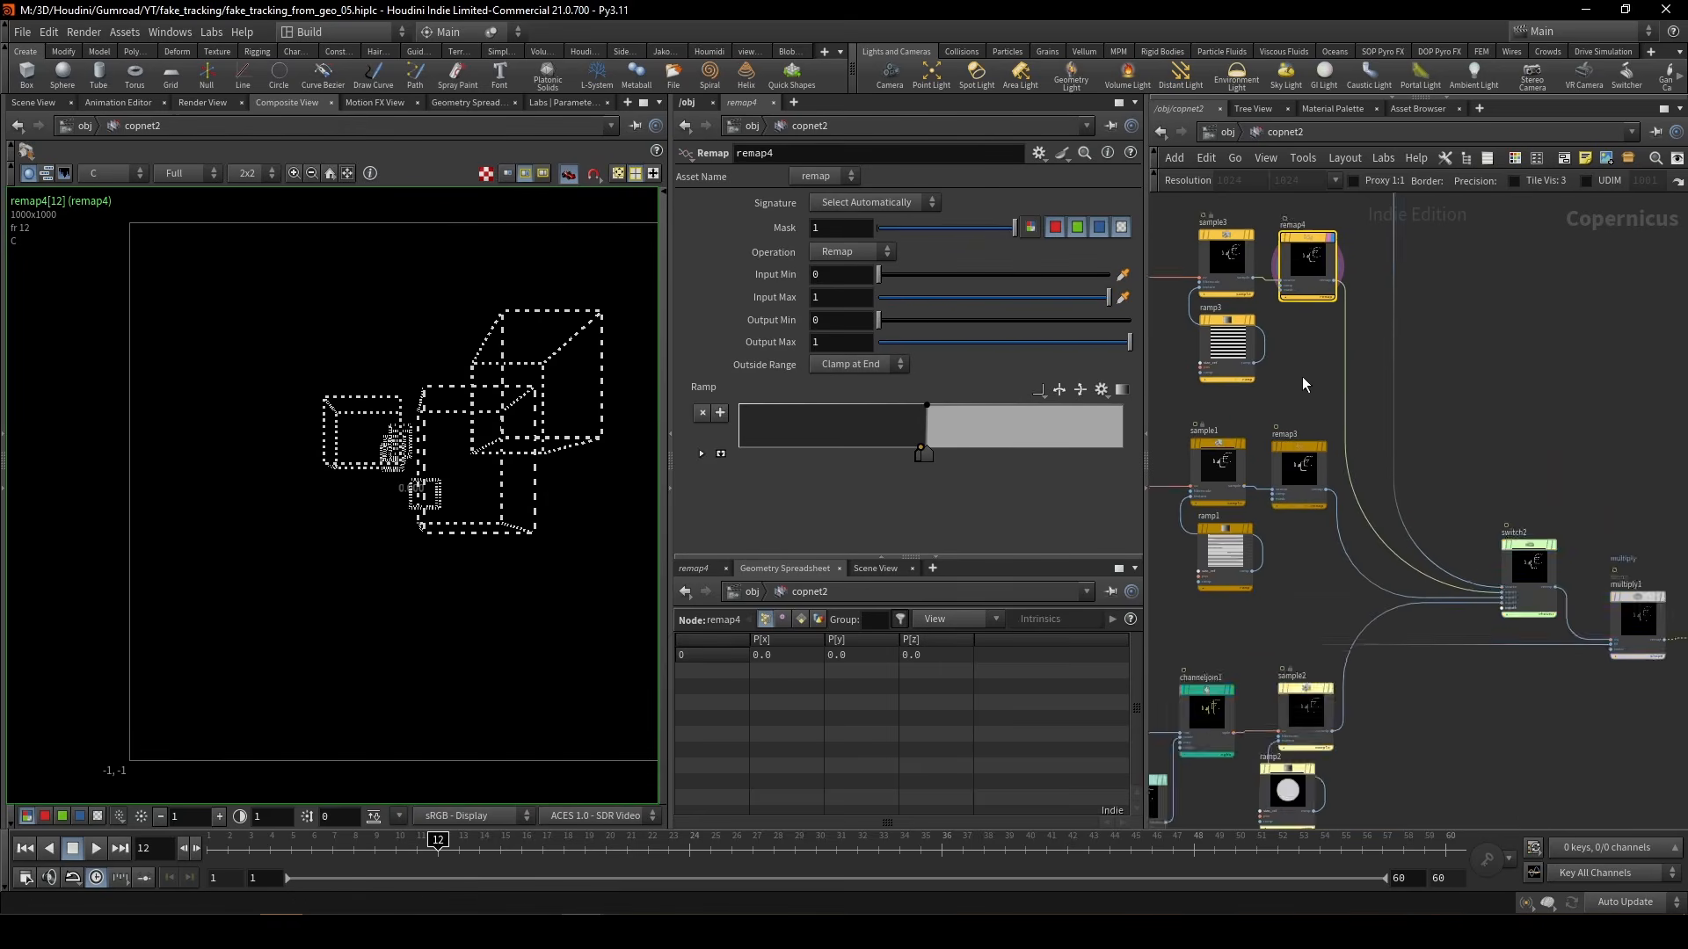
pyautogui.click(1577, 575)
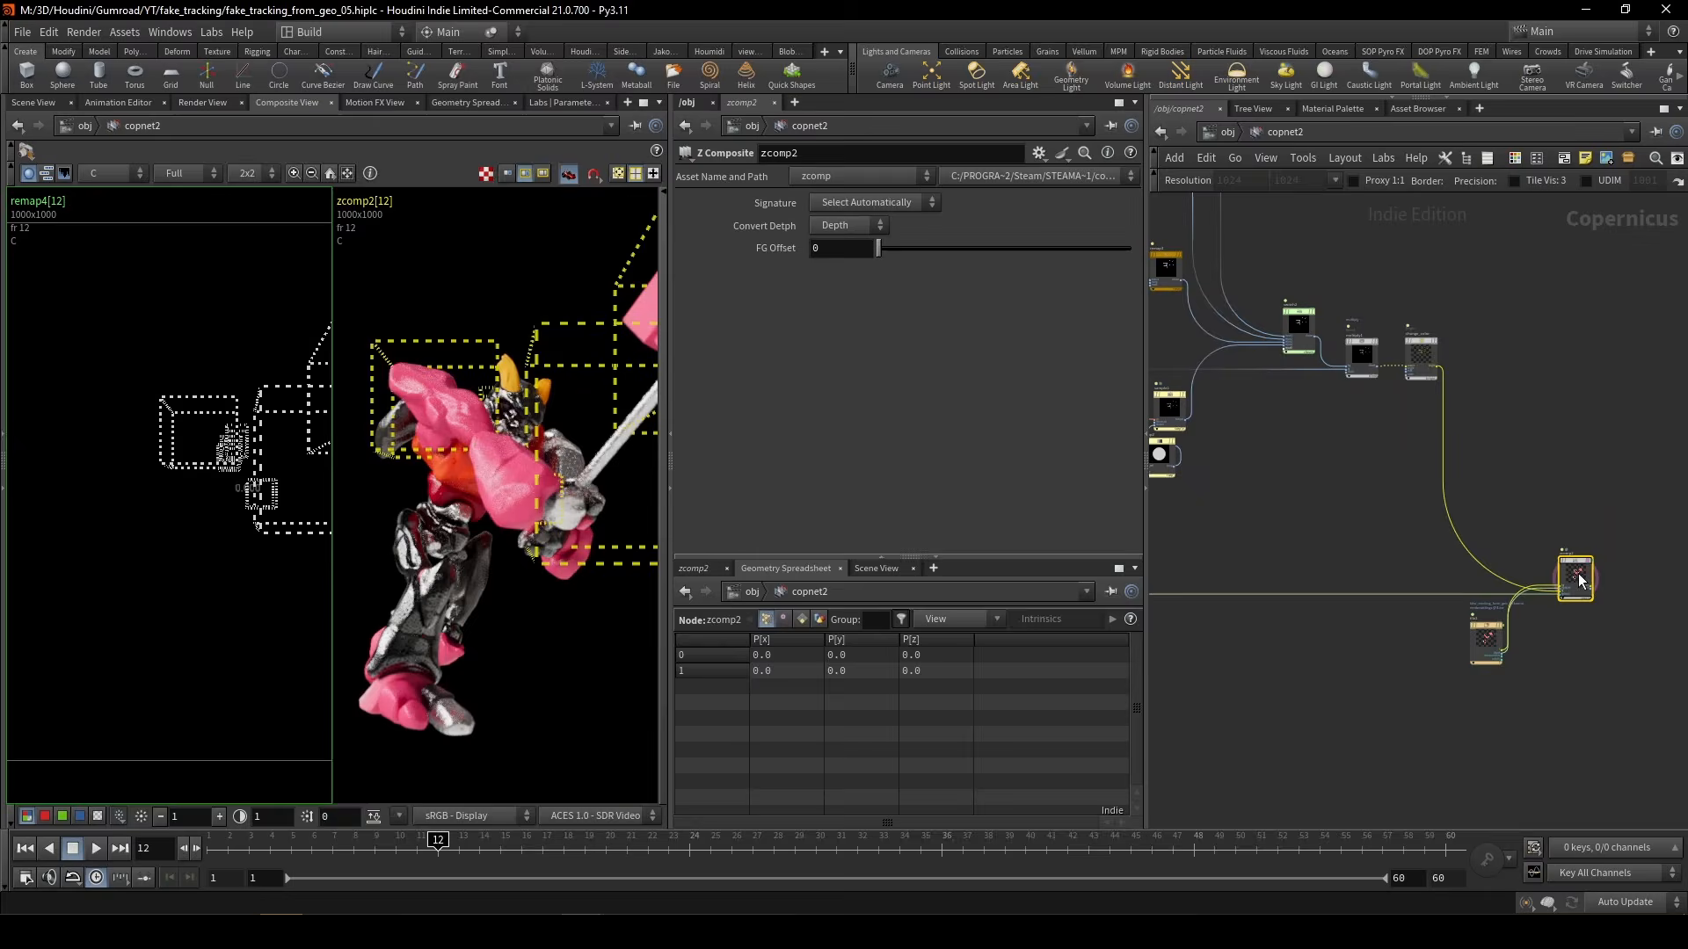
pyautogui.scroll(-3, 1424, 492)
pyautogui.moveTo(1338, 505); pyautogui.dragTo(1522, 552, button='middle')
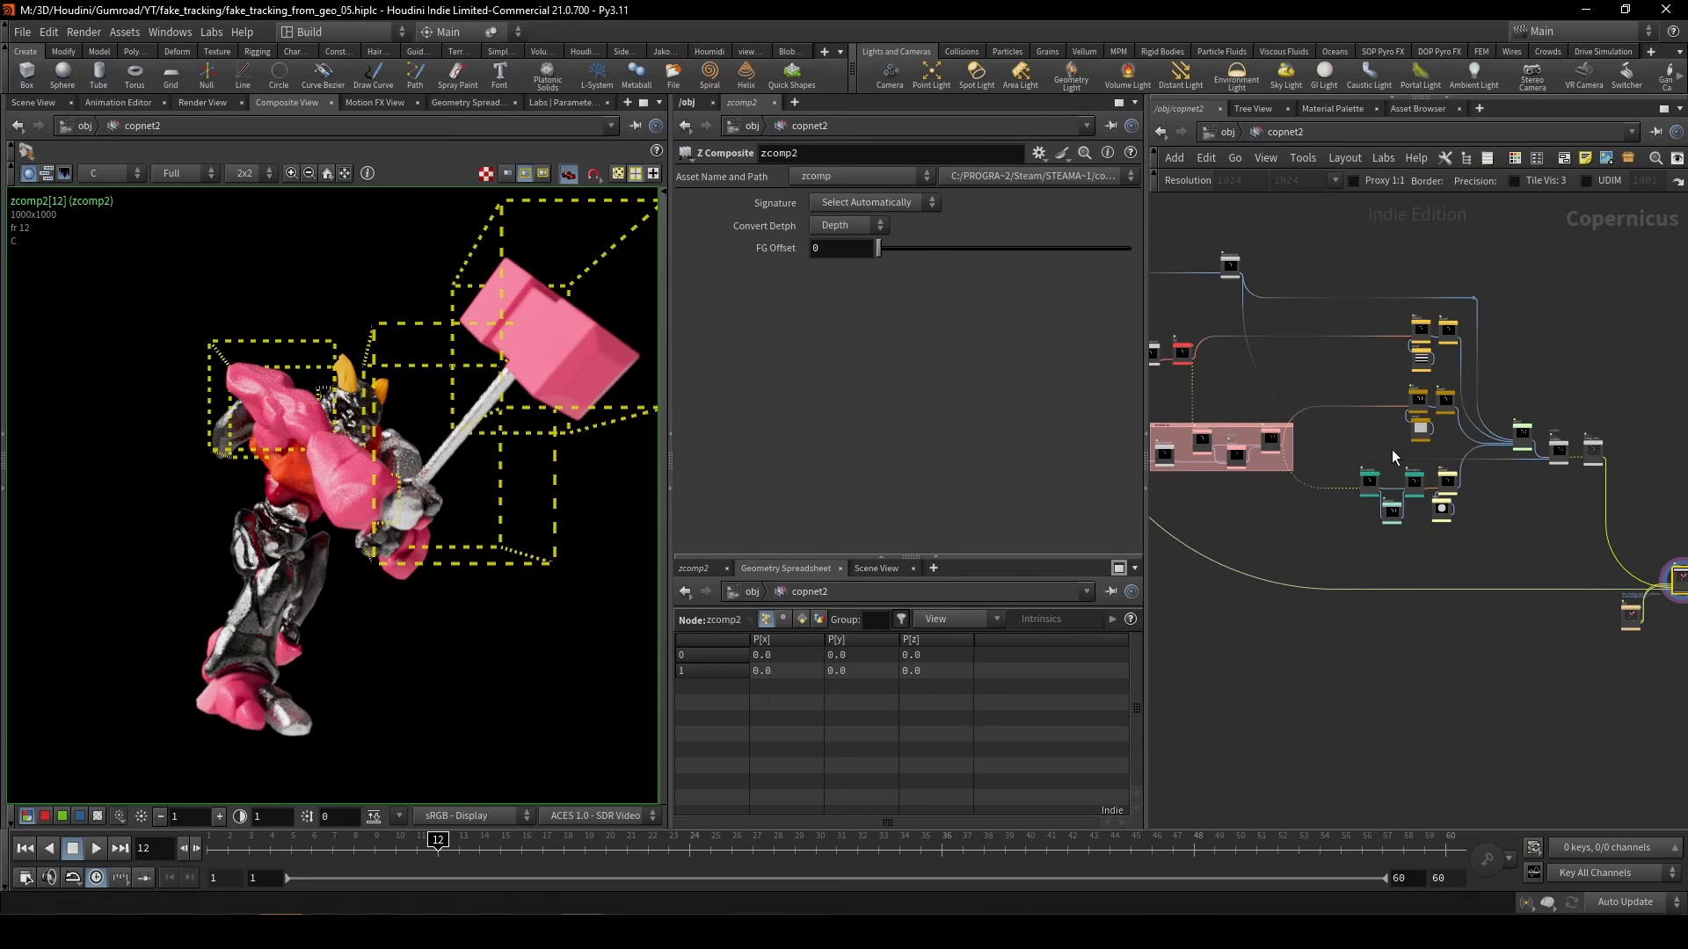
# - Locate the normalize uvs group in the network and select its nodes, then clear the selection
pyautogui.moveTo(1236, 505); pyautogui.dragTo(1387, 508, button='middle')
pyautogui.scroll(6, 1320, 429)
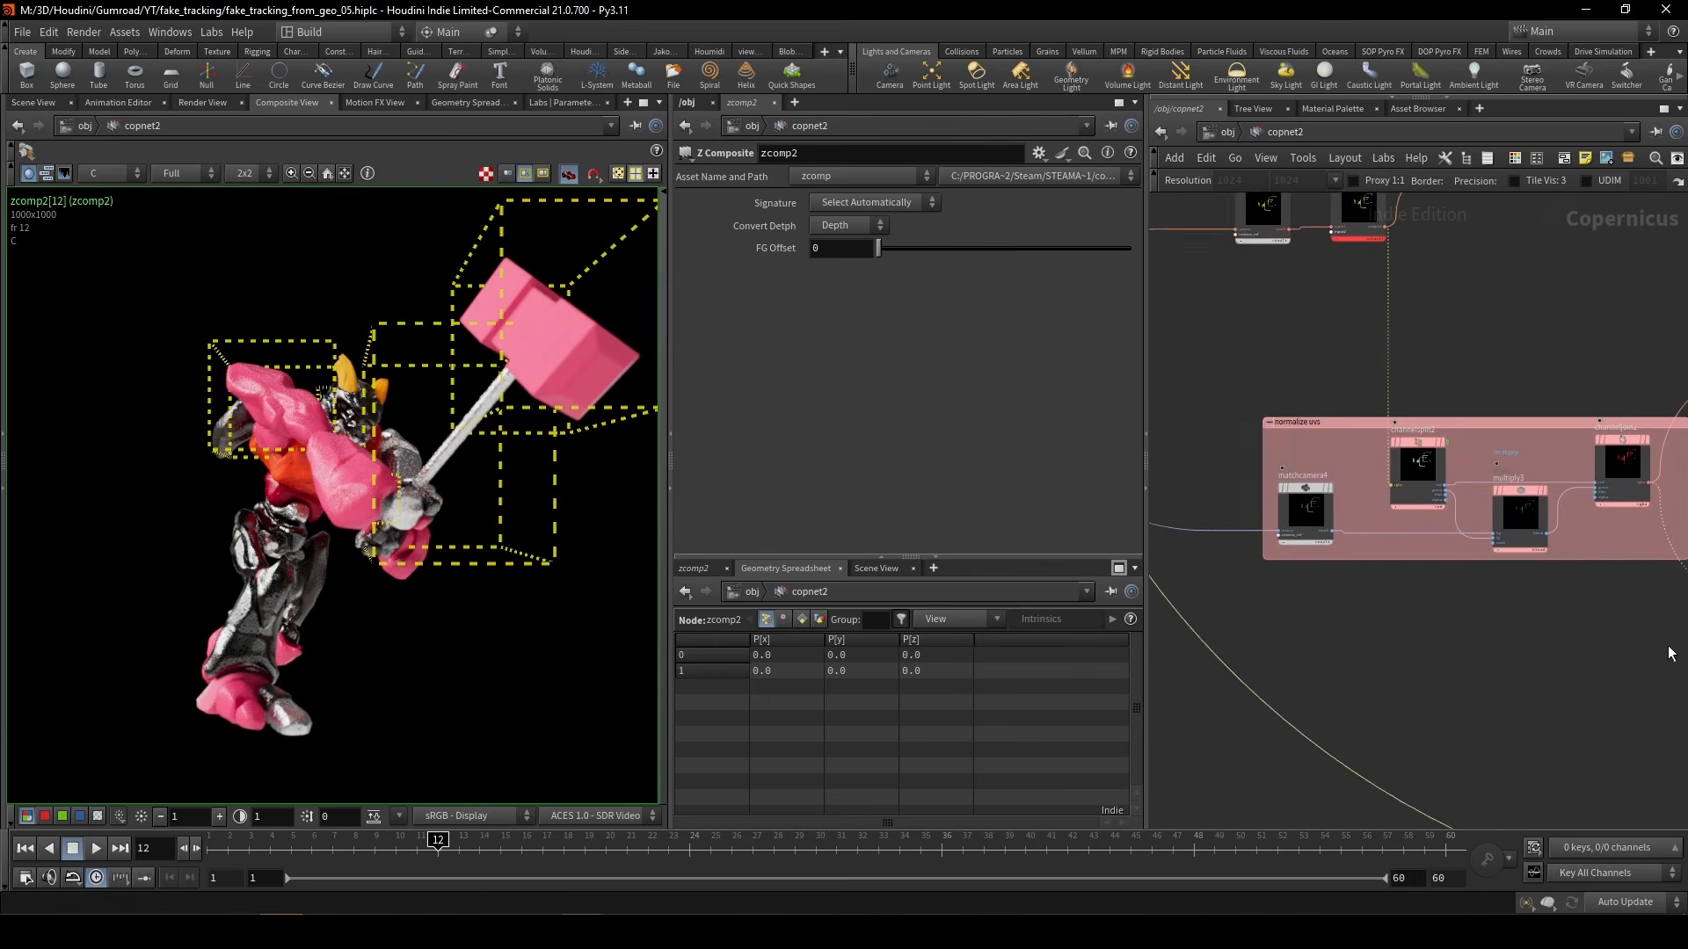
pyautogui.moveTo(1626, 656); pyautogui.dragTo(1482, 651, button='middle')
pyautogui.moveTo(1566, 652); pyautogui.dragTo(1154, 391)
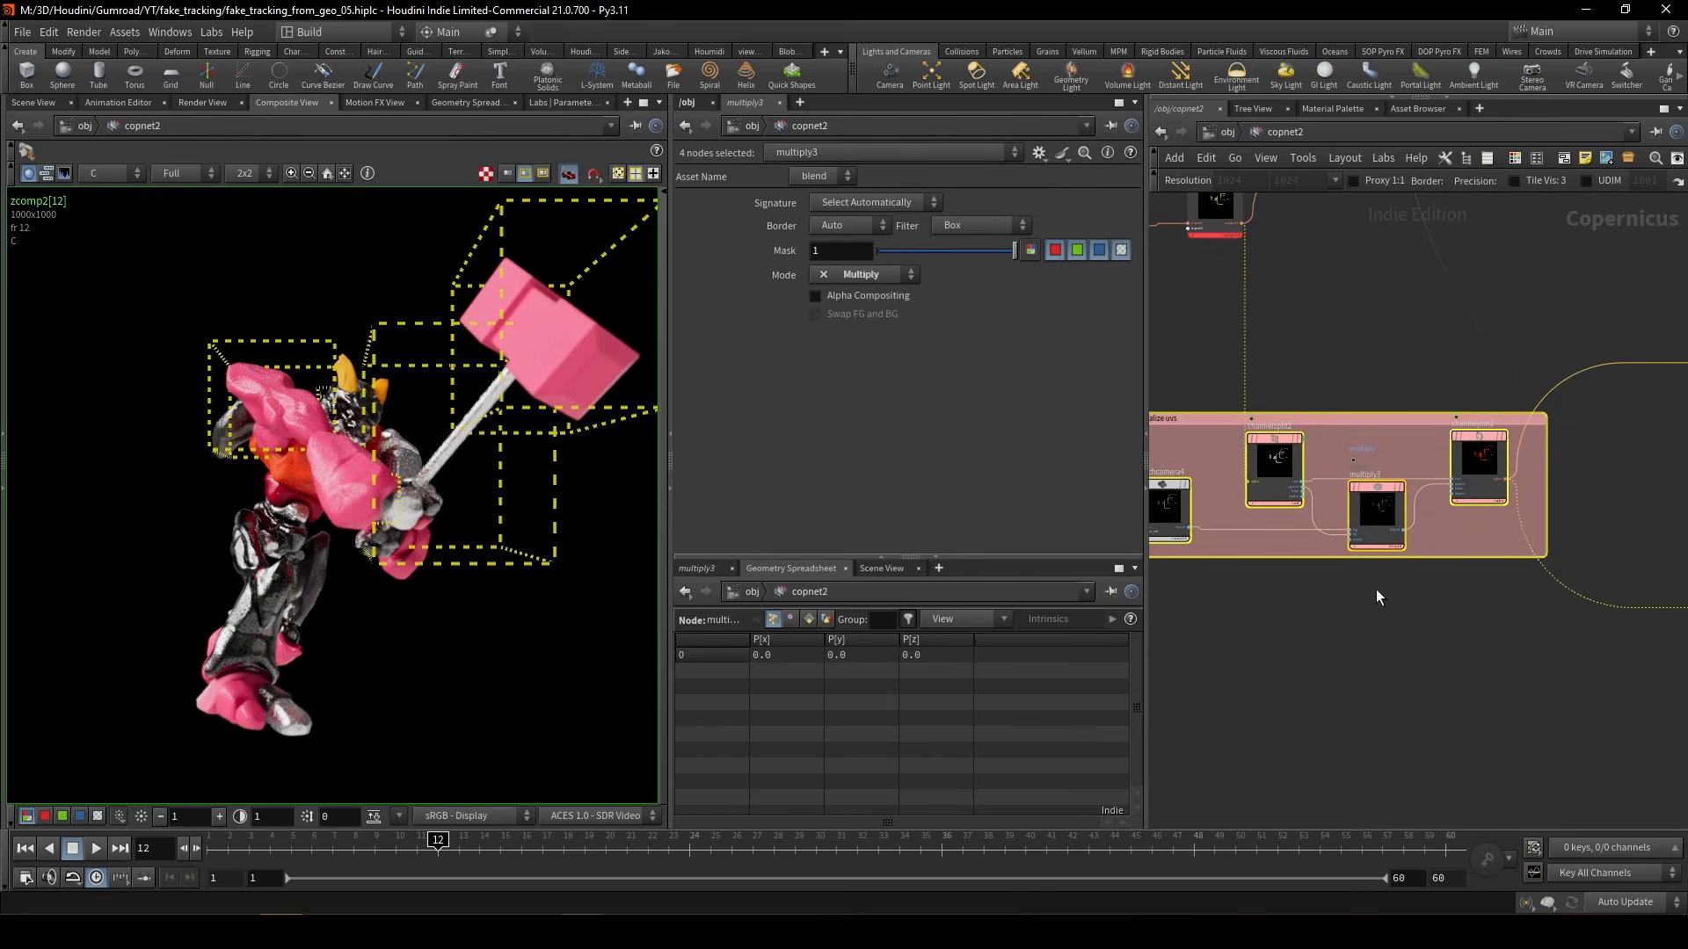
pyautogui.click(1464, 663)
# - Open the geo1 network and inspect the measure1 perimeter attribute and the box curves in the Scene View
pyautogui.press('1')
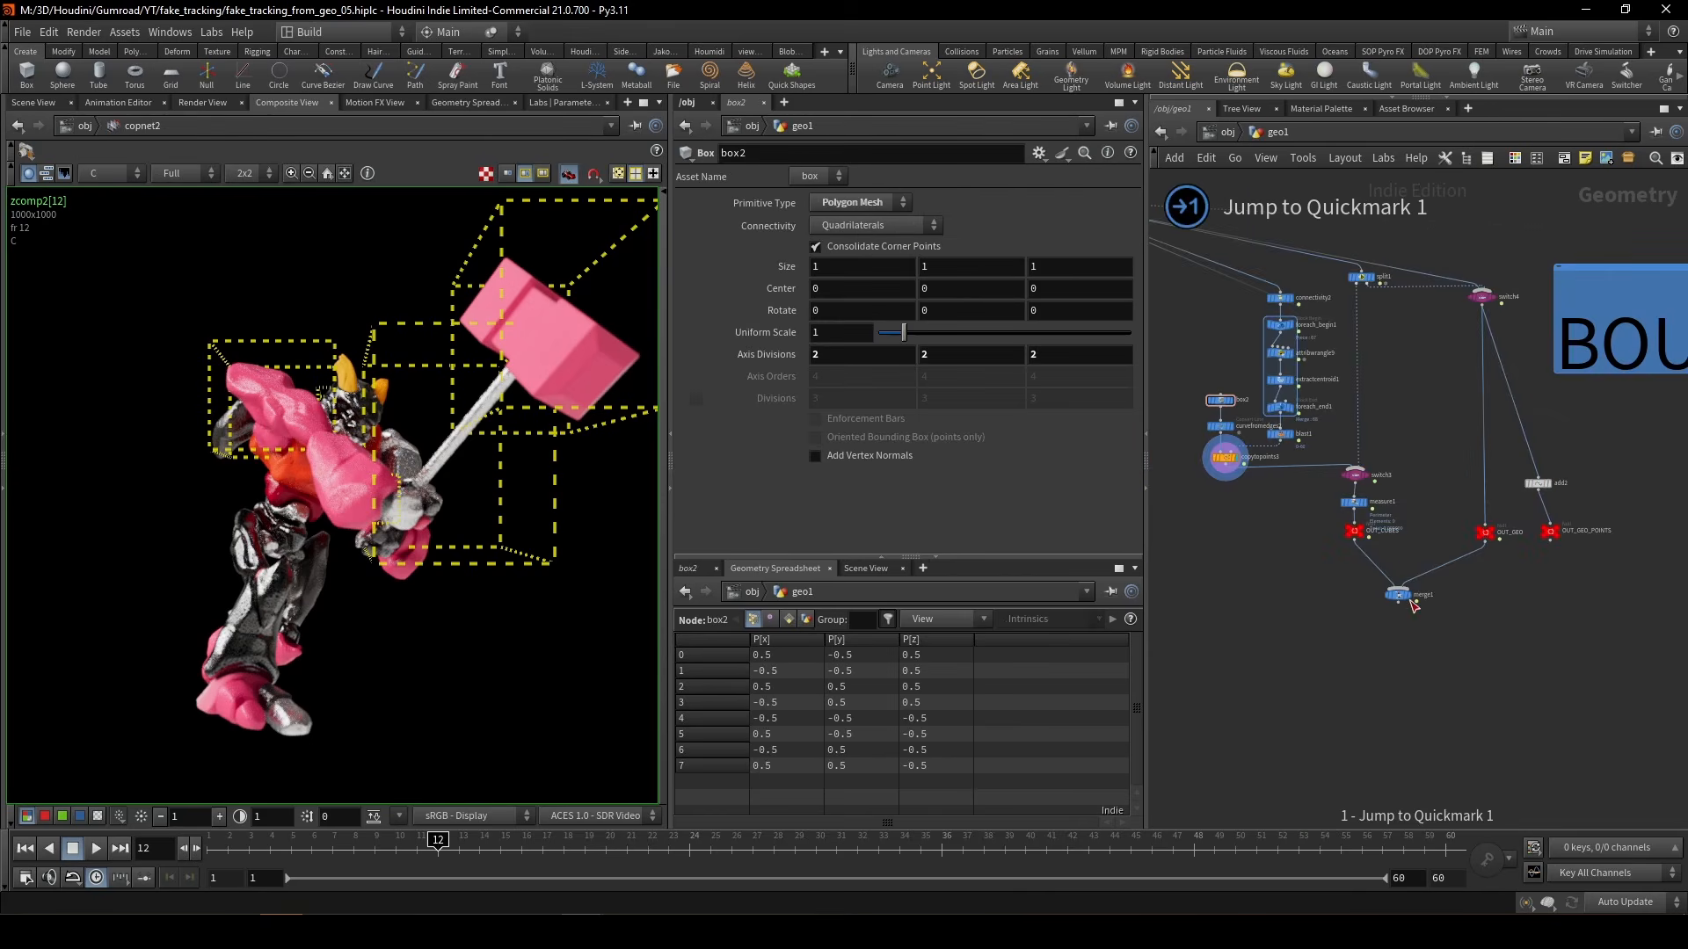
pyautogui.scroll(4, 1358, 510)
pyautogui.click(1358, 510)
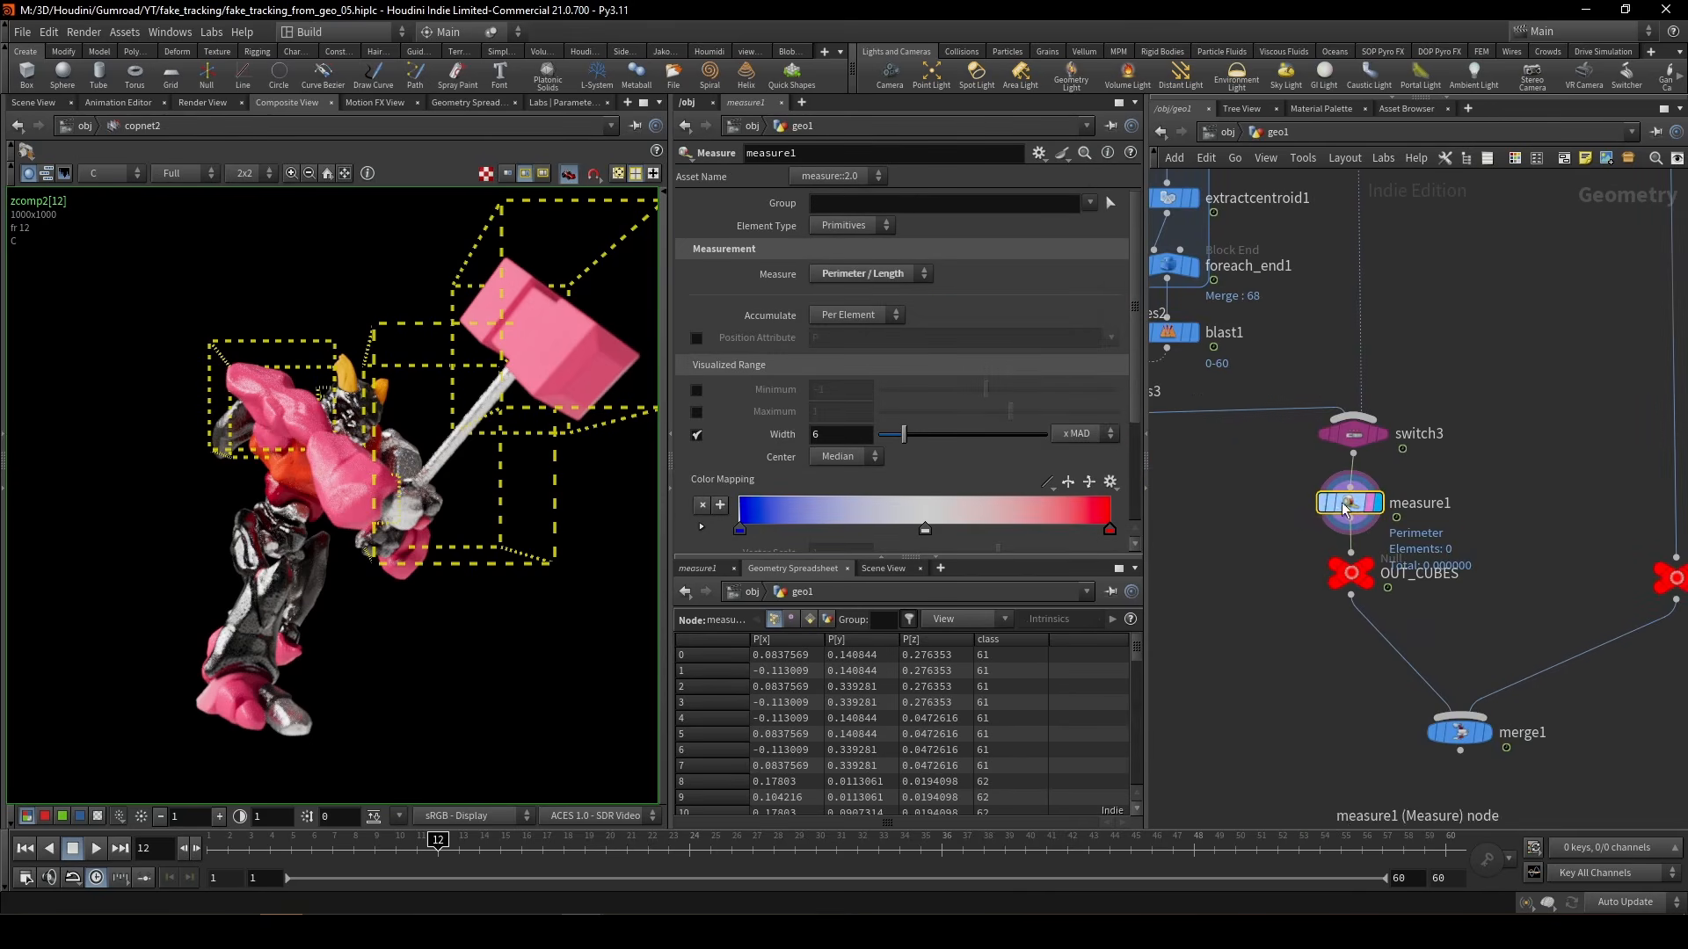
pyautogui.click(36, 102)
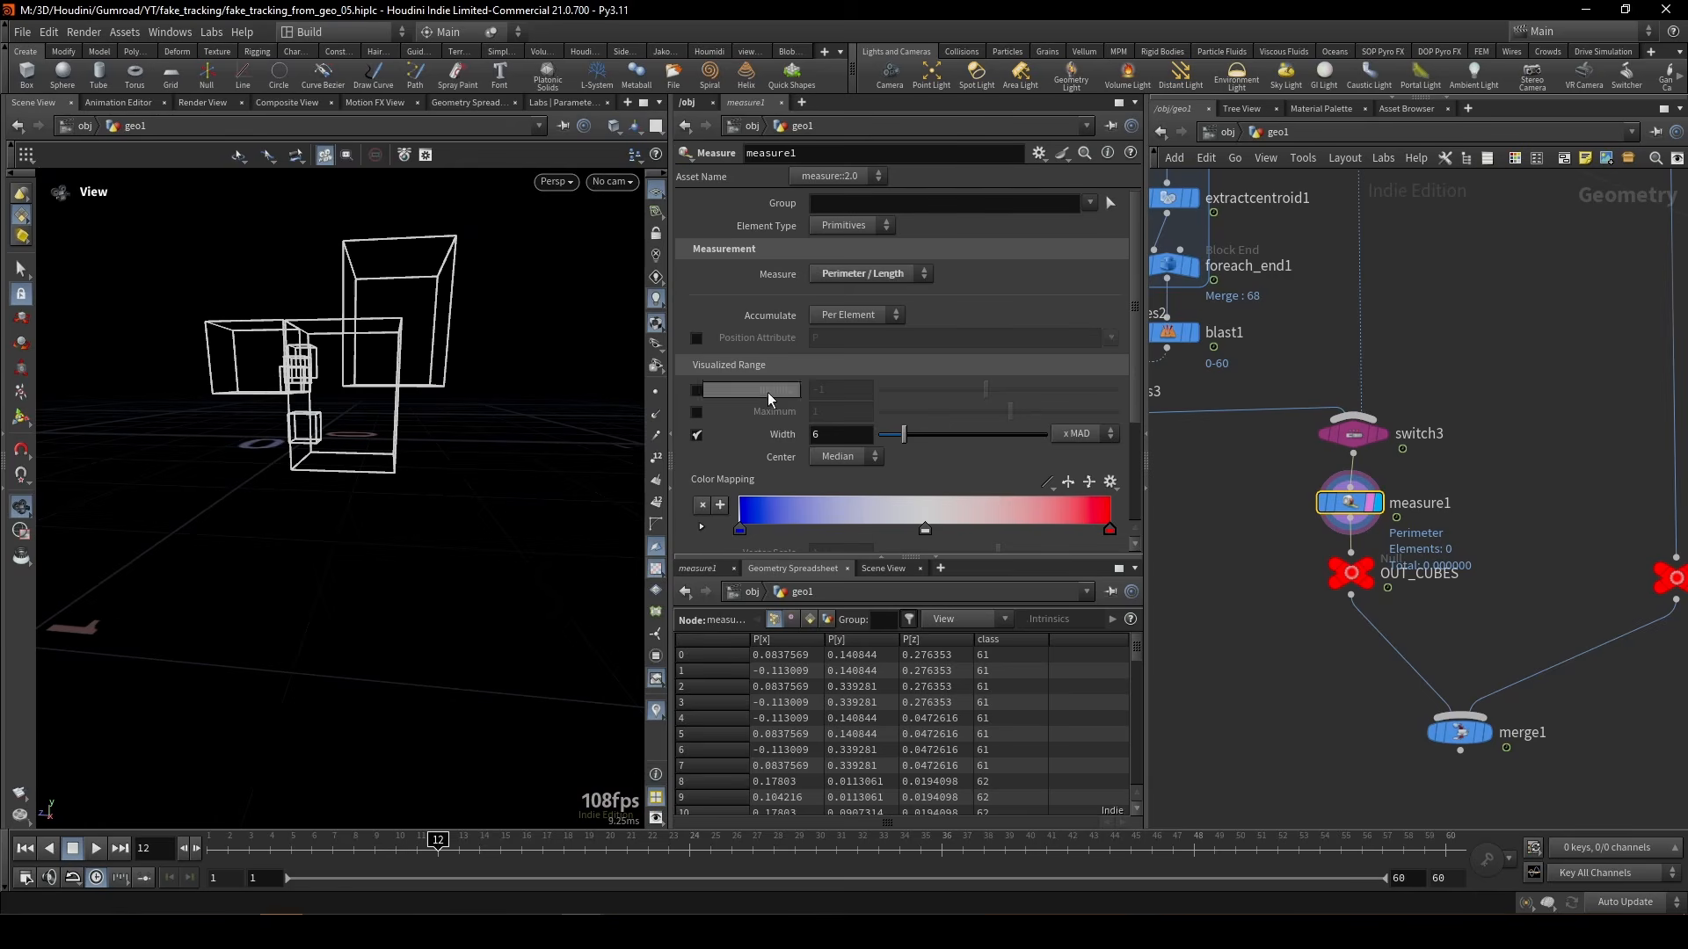
pyautogui.scroll(-2, 866, 444)
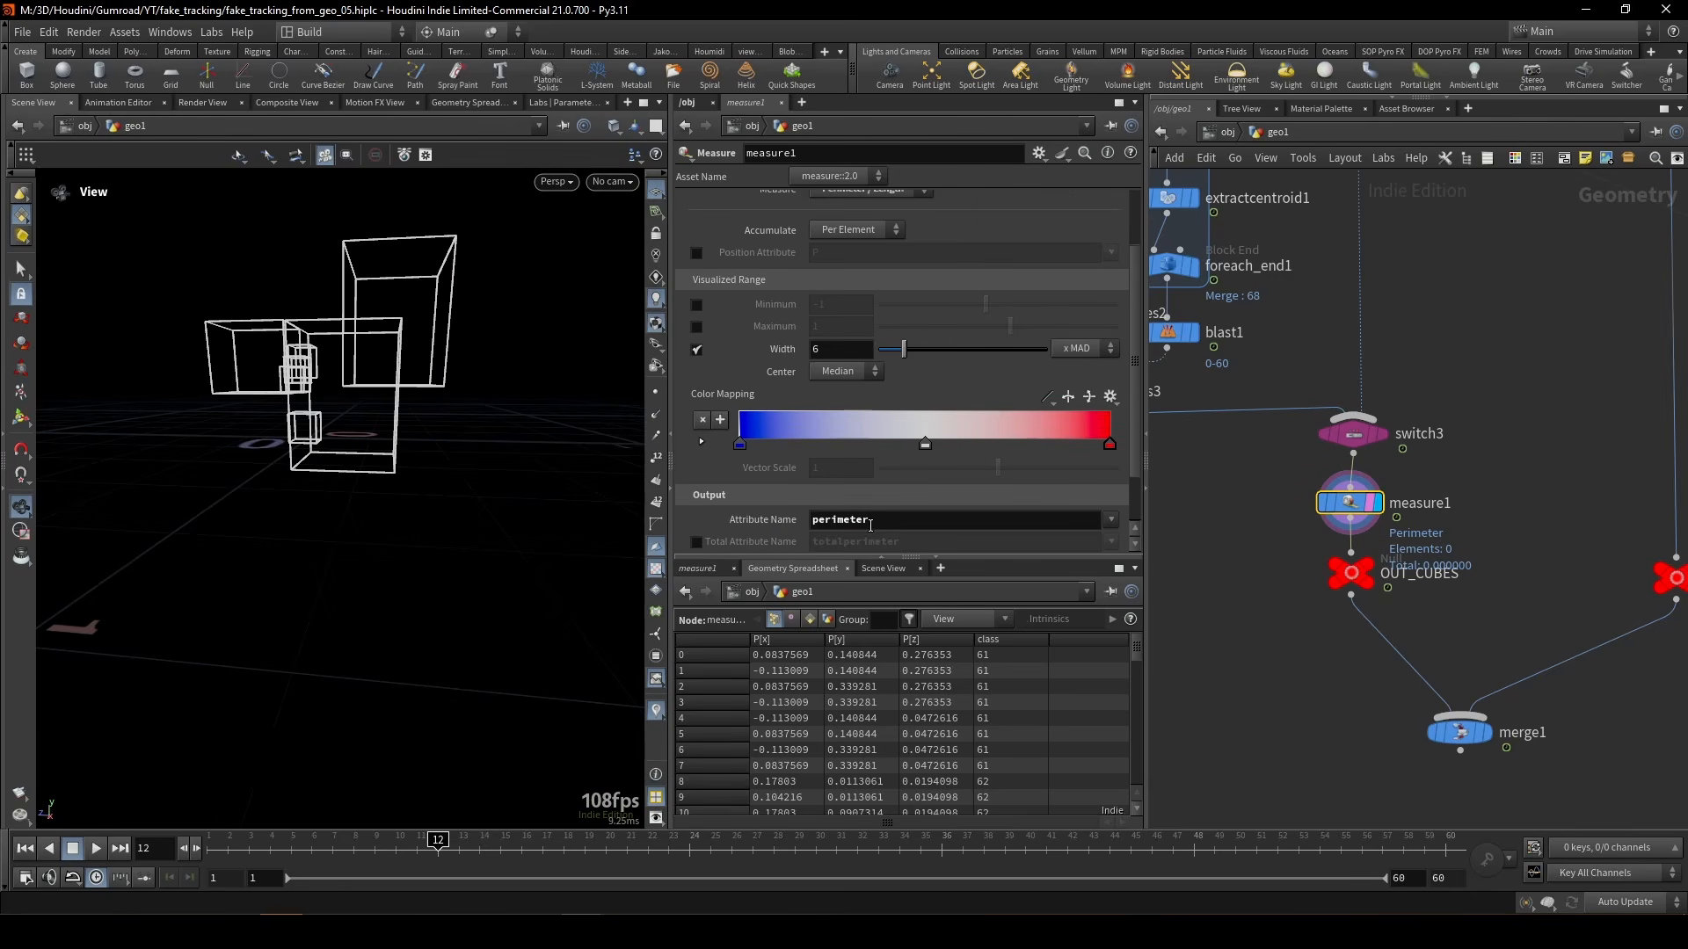
pyautogui.doubleClick(907, 519)
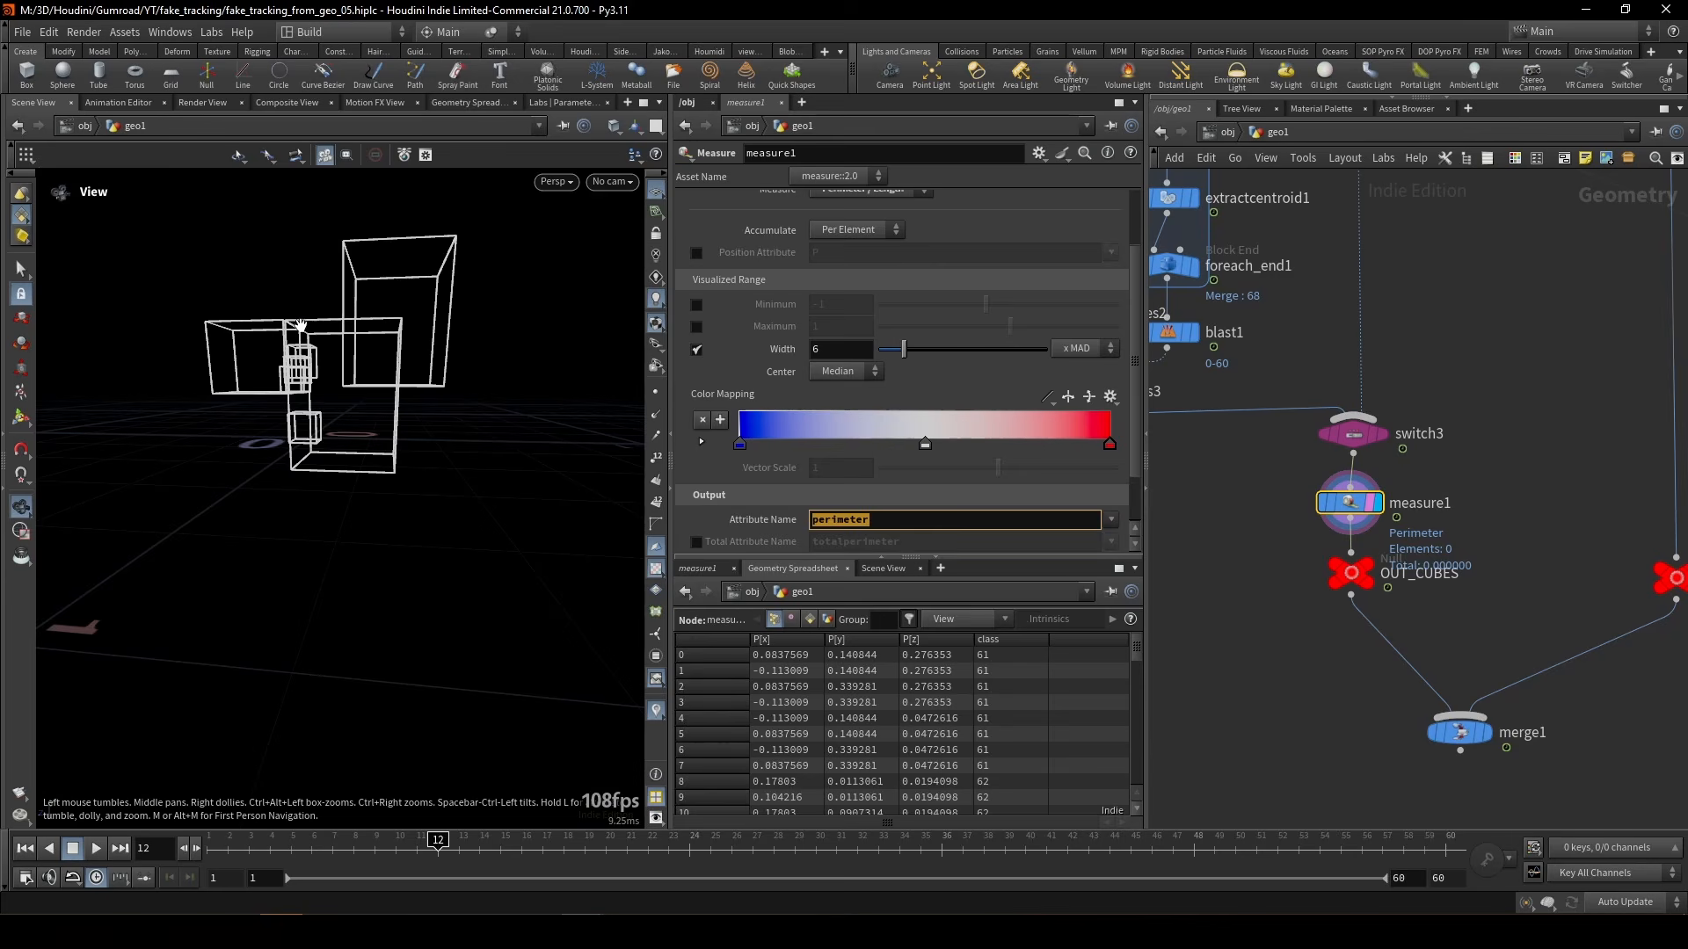
pyautogui.scroll(6, 300, 326)
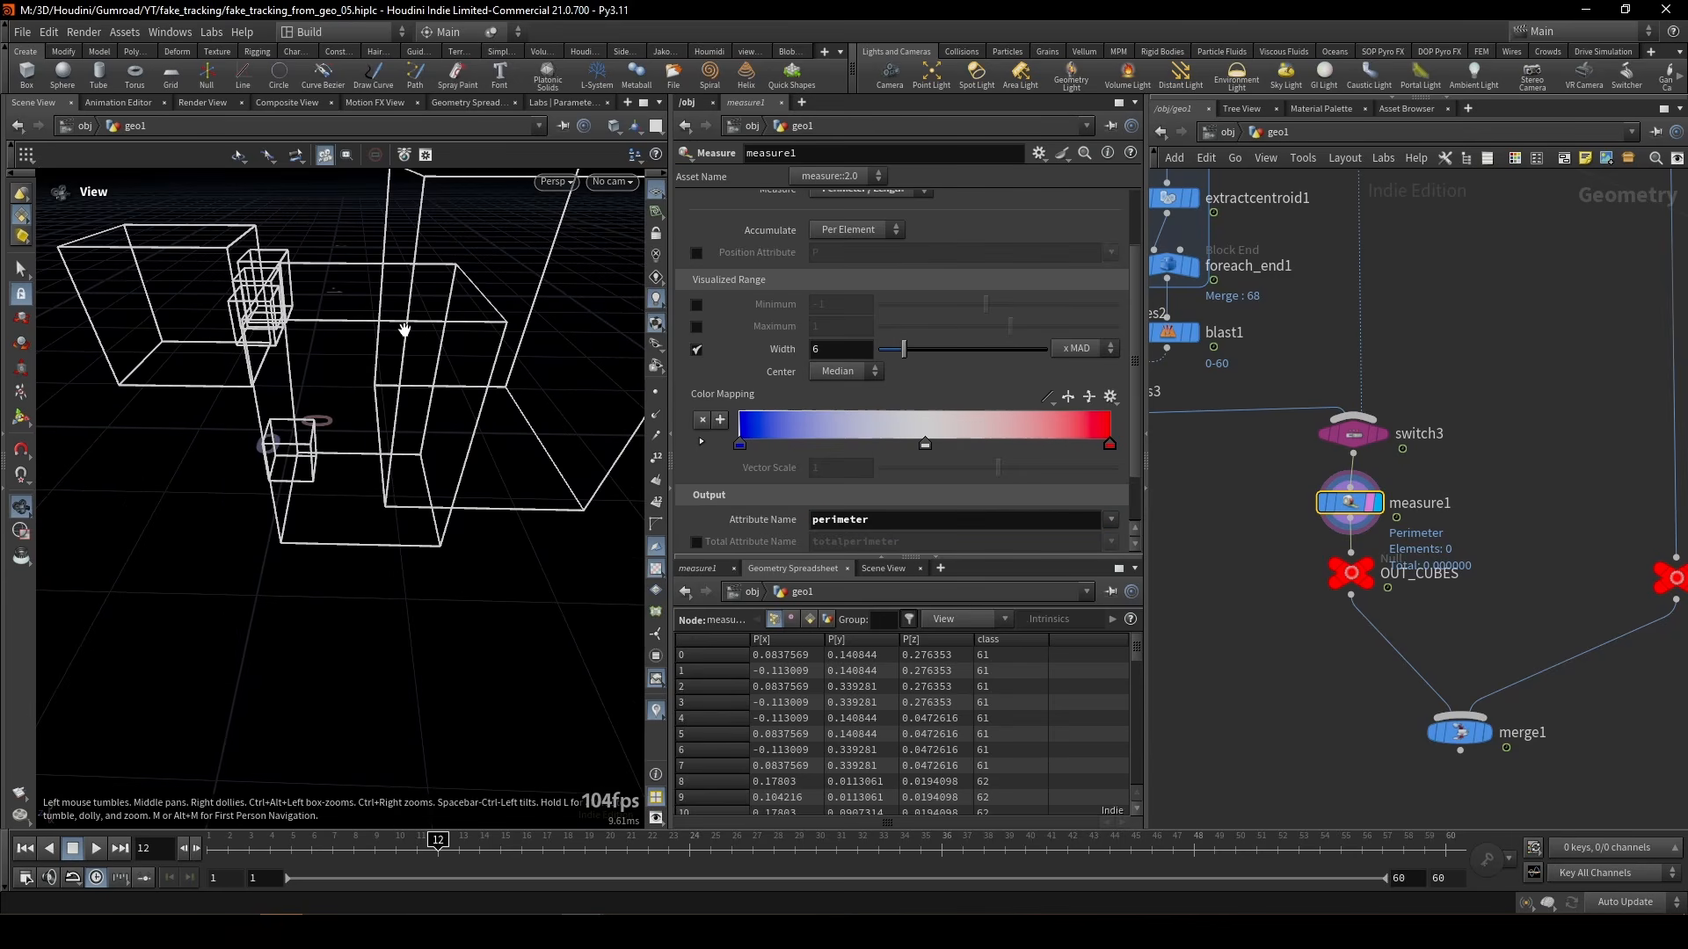
# - Return to the copnet2 network and trace the perimeter output of rasterizecurves2 toward the normalize uvs group
pyautogui.press('2')
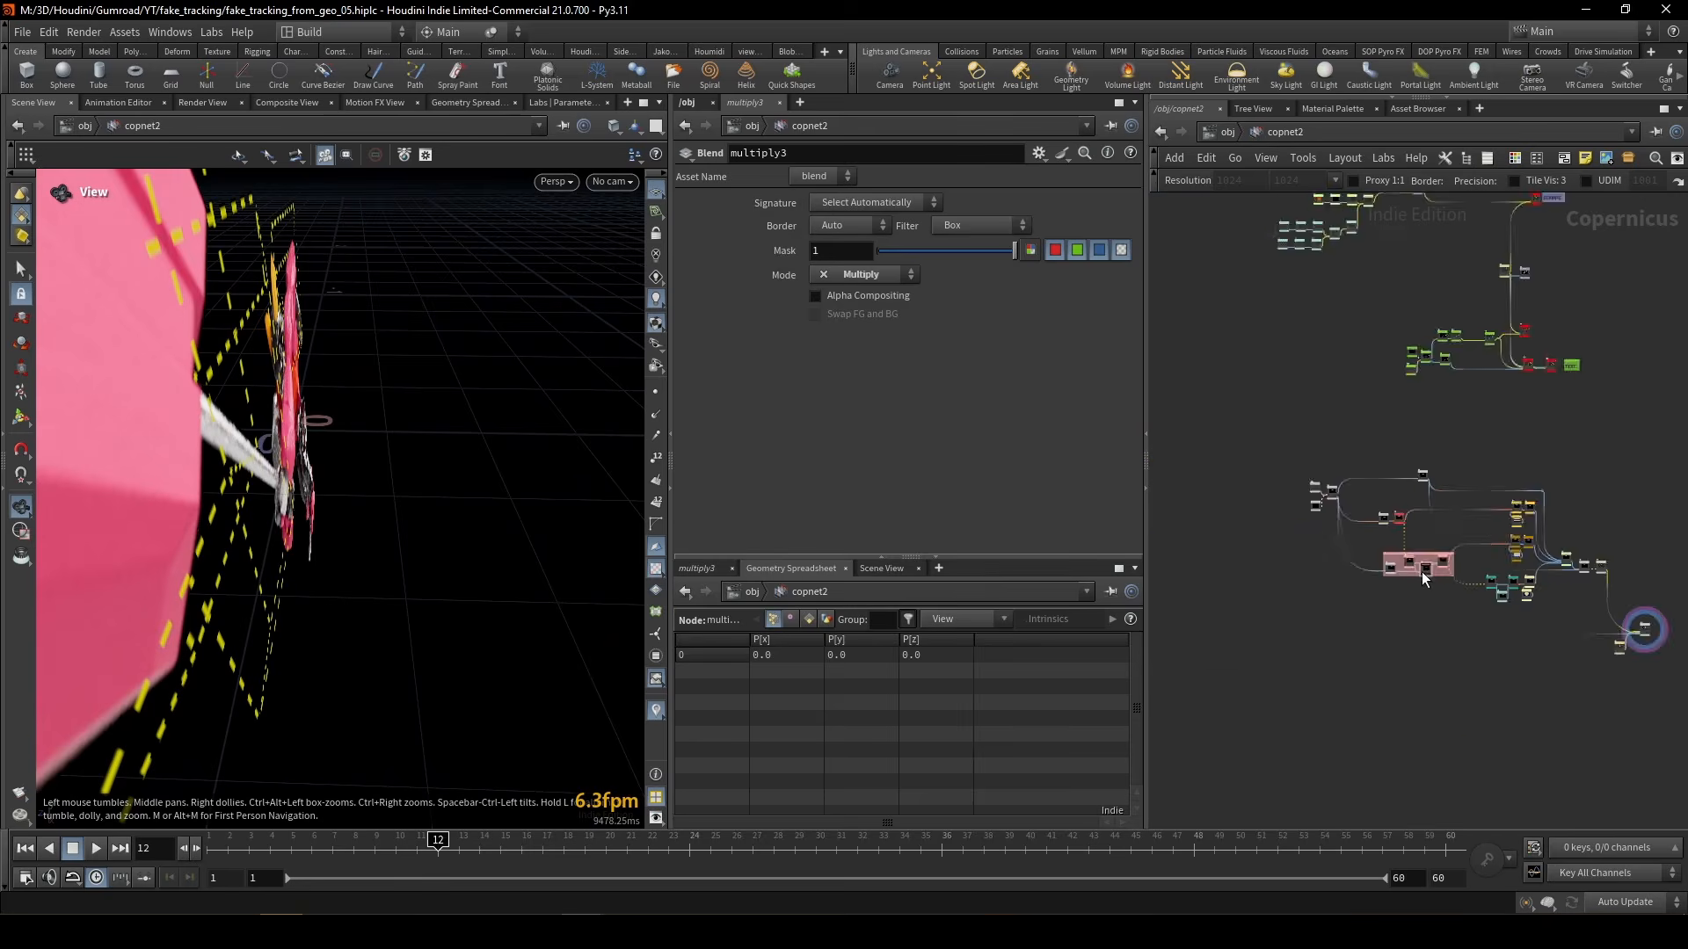
pyautogui.scroll(4, 1419, 436)
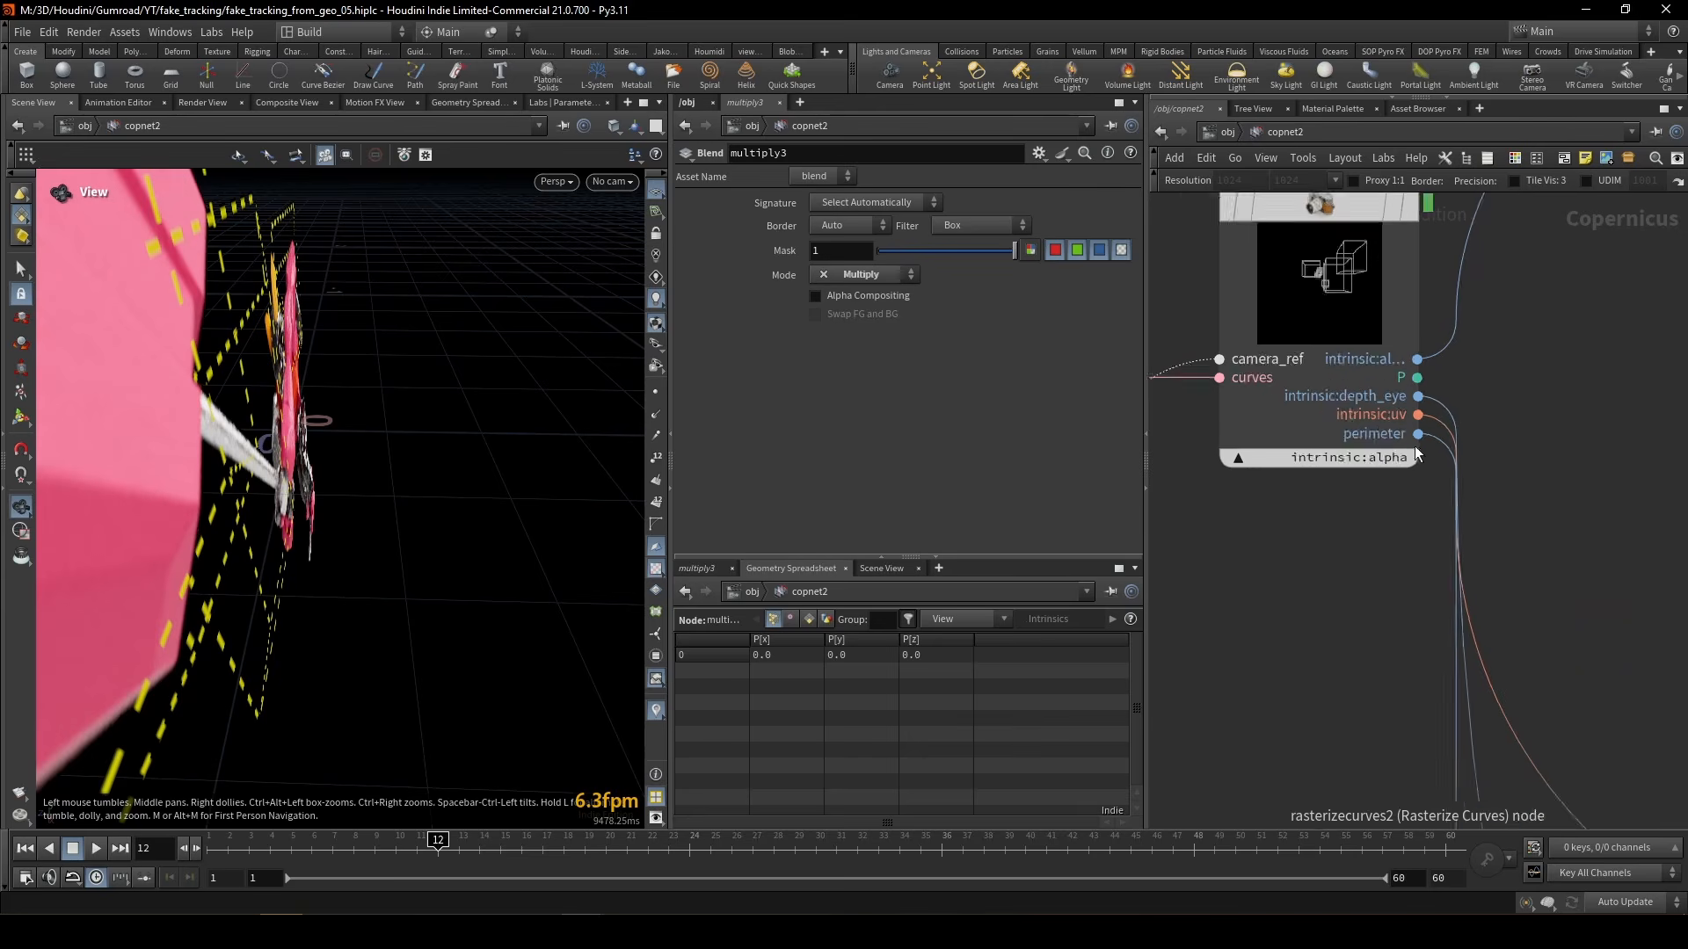
pyautogui.scroll(-8, 1423, 437)
pyautogui.moveTo(1630, 499); pyautogui.dragTo(1251, 346, button='middle')
pyautogui.scroll(-4, 1362, 392)
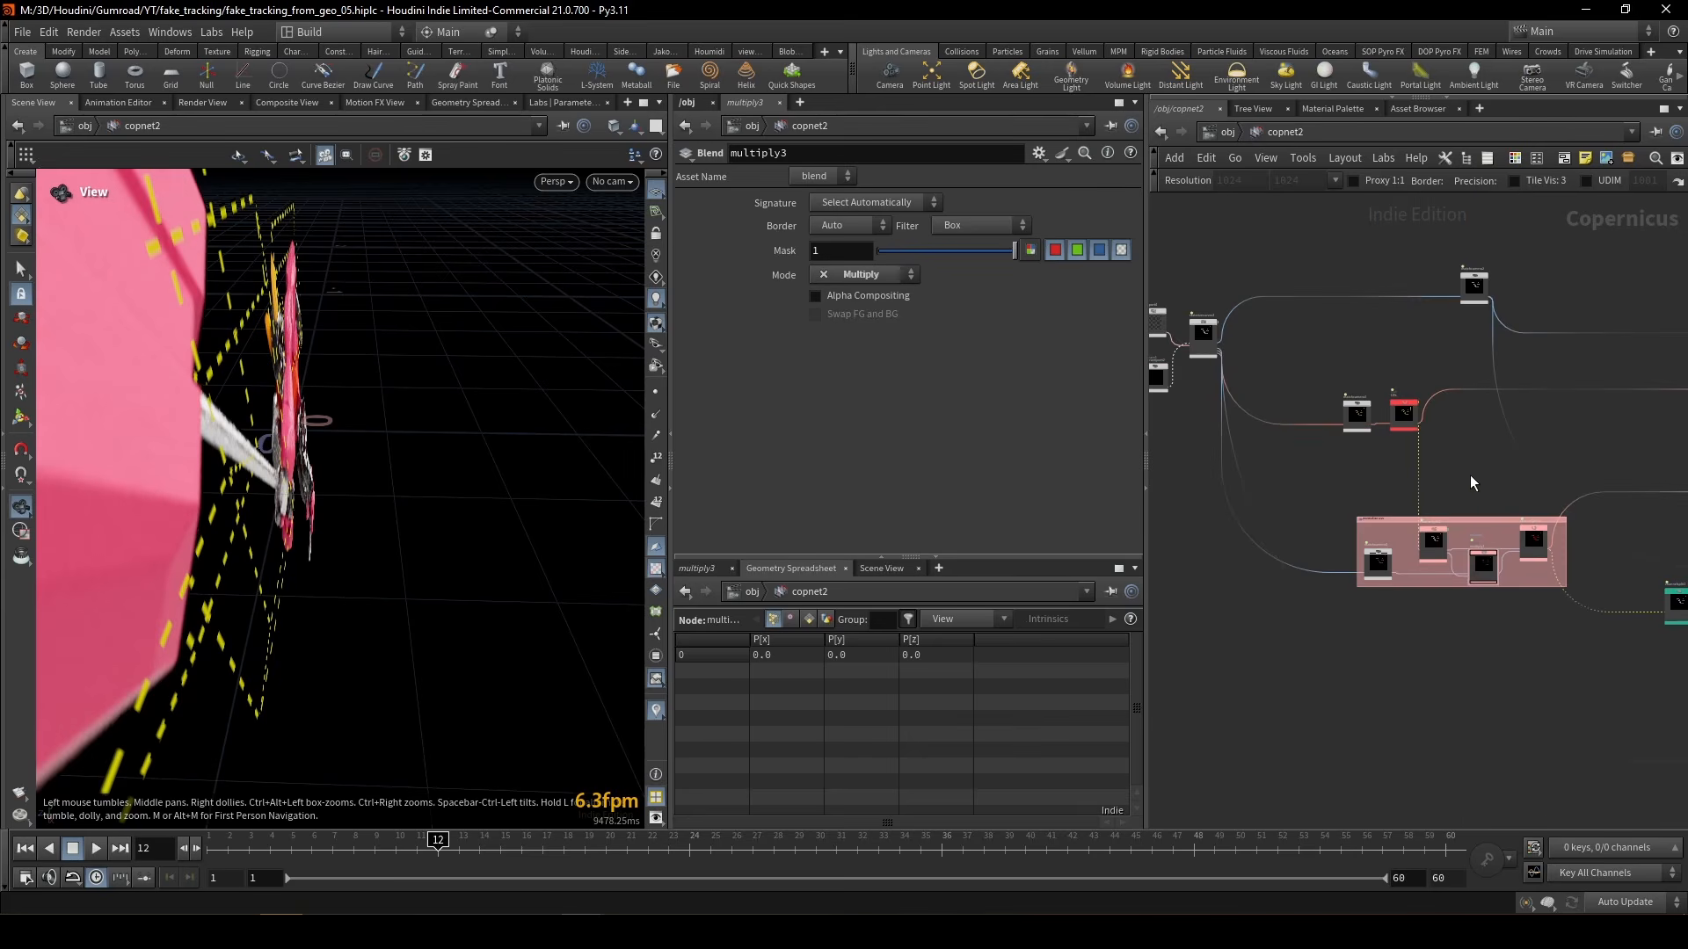
# - Examine the normalize uvs chain from matchcamera4 and channelsplit2 through multiply3 to channeljoin2
pyautogui.moveTo(1473, 483); pyautogui.dragTo(1443, 434, button='middle')
pyautogui.scroll(5, 1344, 497)
pyautogui.scroll(2, 1334, 599)
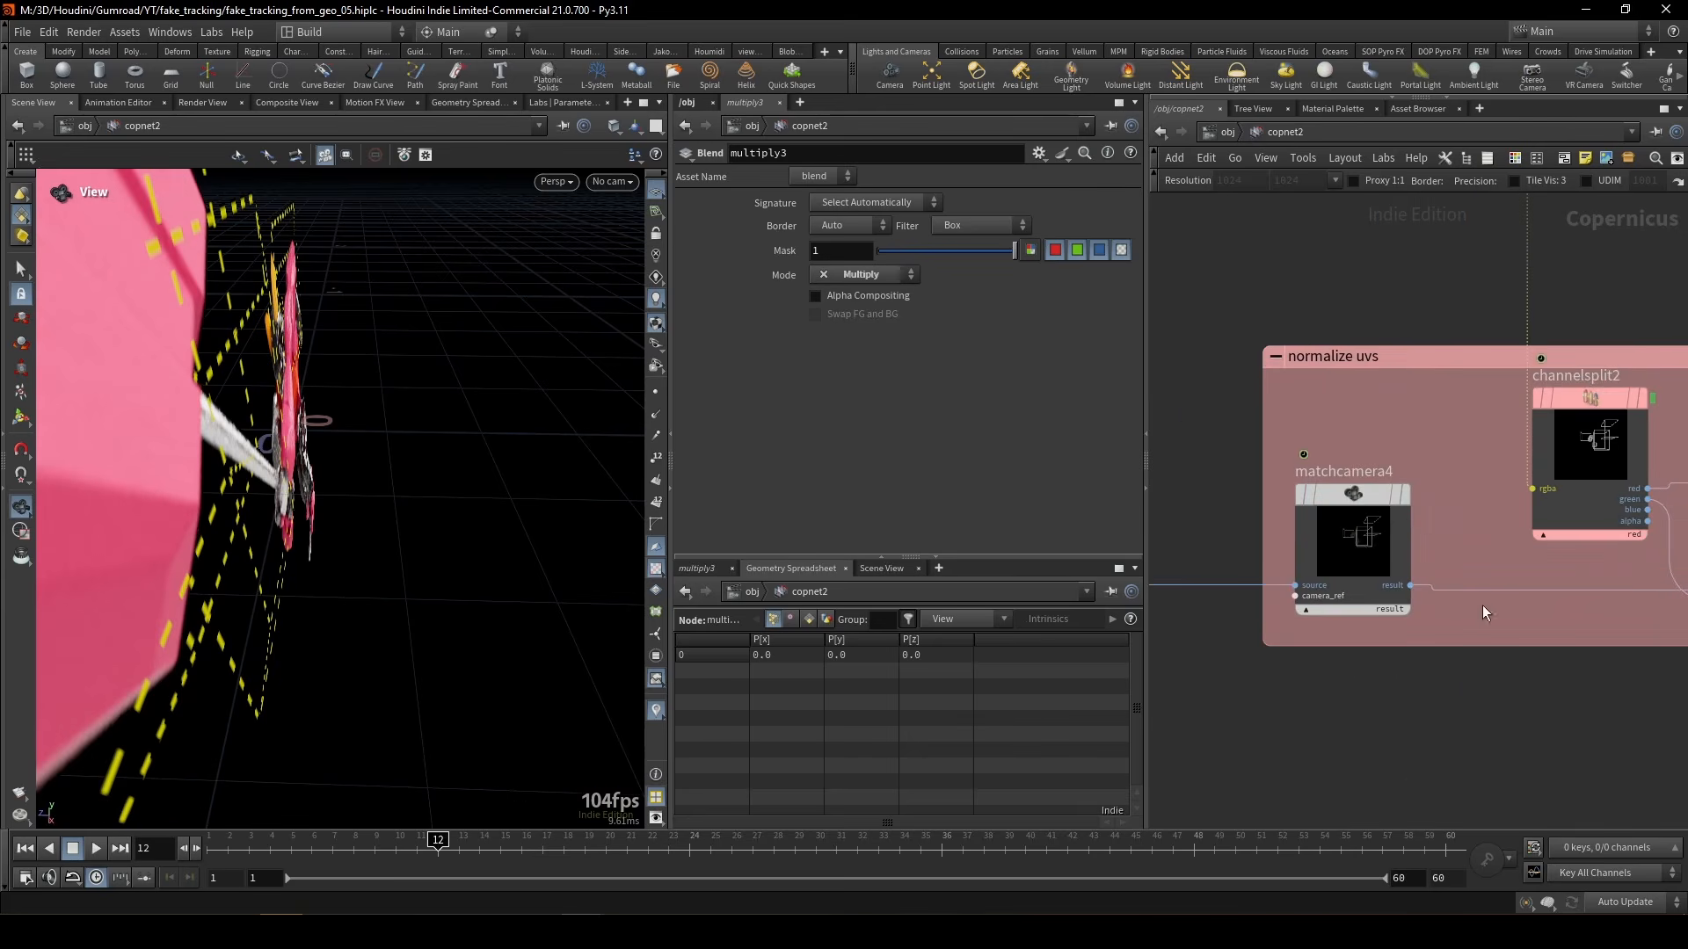
pyautogui.moveTo(1488, 614); pyautogui.dragTo(1293, 589, button='middle')
pyautogui.moveTo(1421, 516); pyautogui.dragTo(1428, 577)
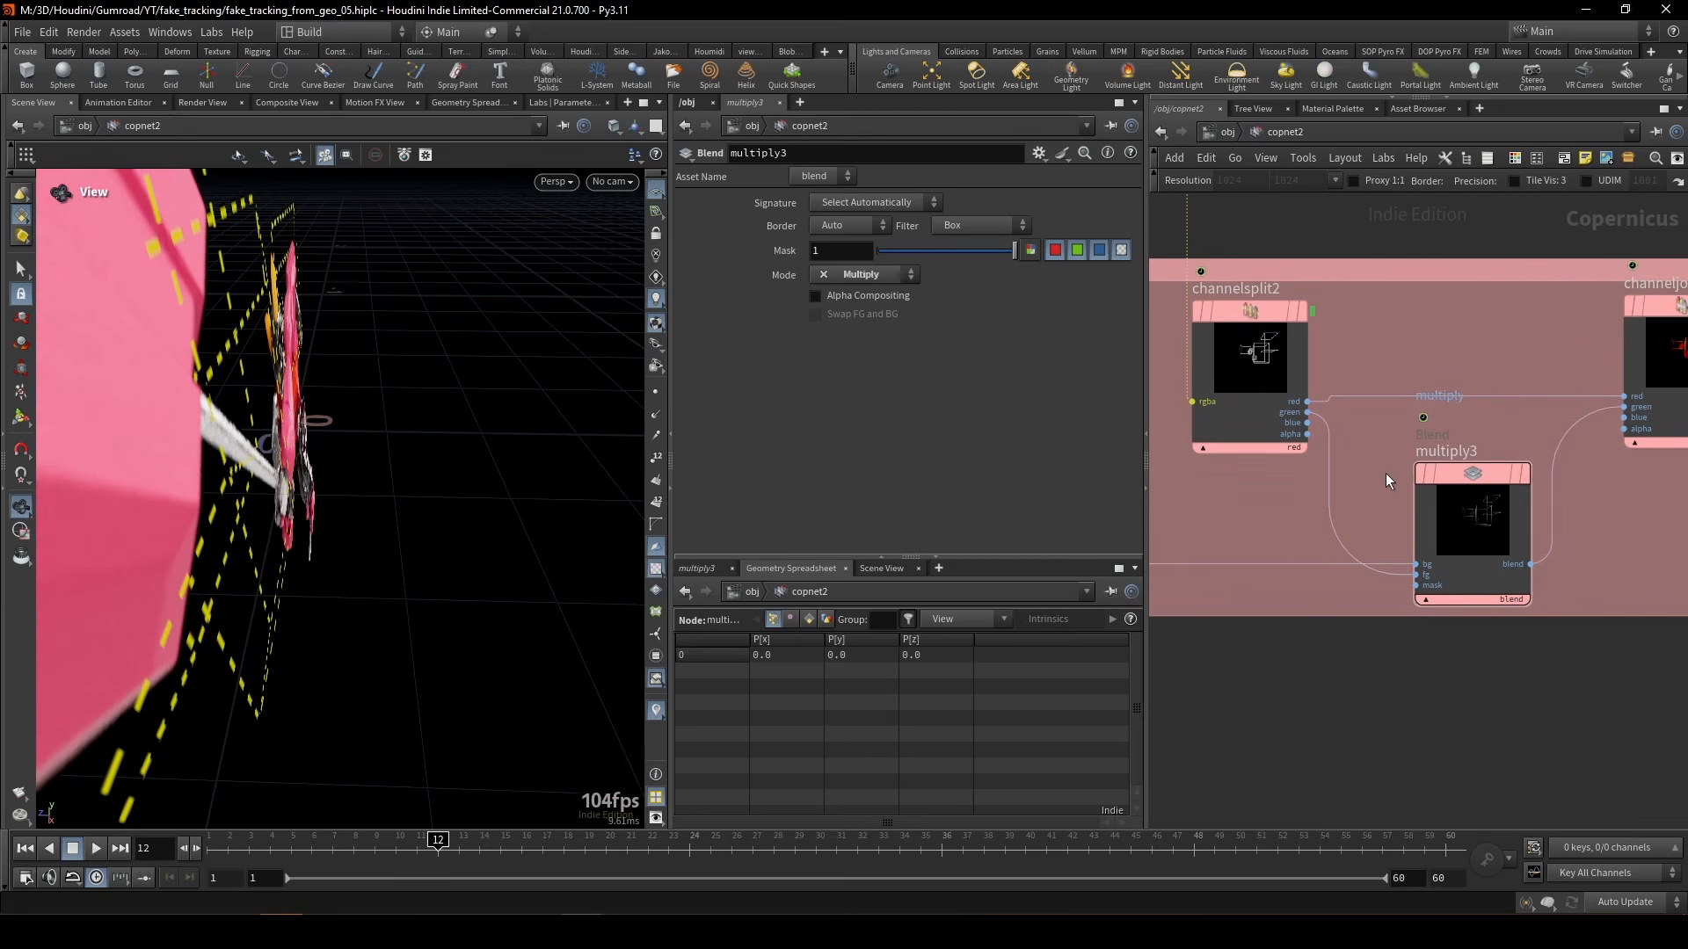
pyautogui.moveTo(1589, 692); pyautogui.dragTo(1408, 727, button='middle')
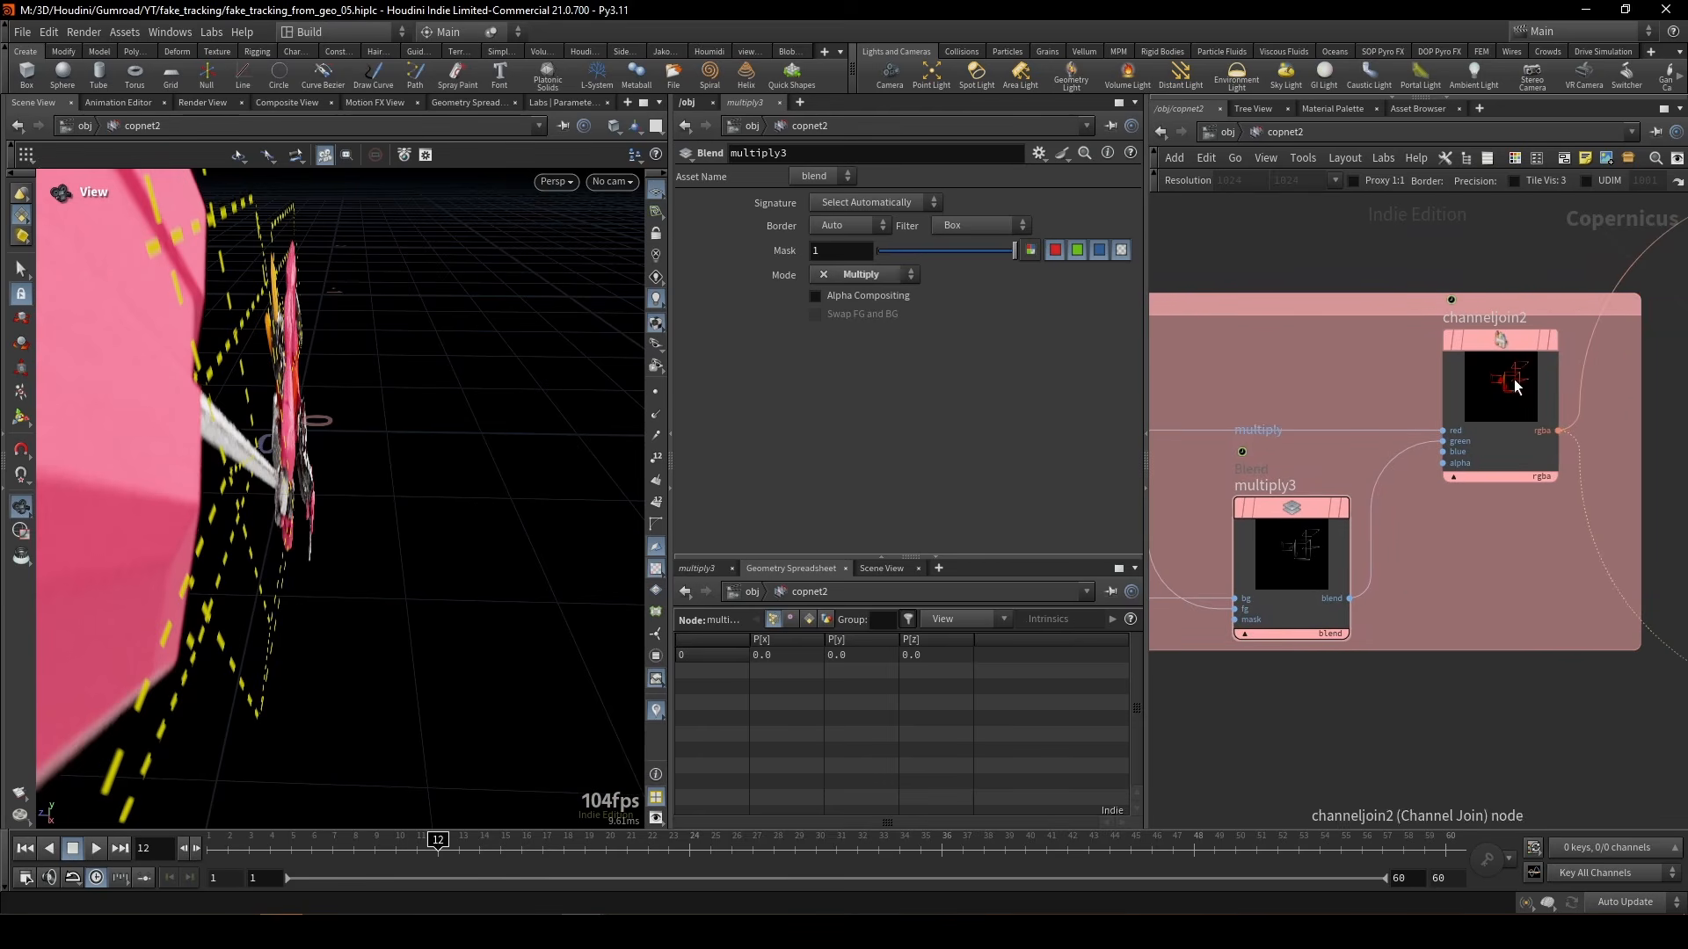
# - Display the switch2 result in the Composite View
pyautogui.scroll(-4, 1484, 623)
pyautogui.moveTo(1651, 589); pyautogui.dragTo(1288, 565, button='middle')
pyautogui.moveTo(1605, 629); pyautogui.dragTo(1419, 632, button='middle')
pyautogui.click(1476, 508)
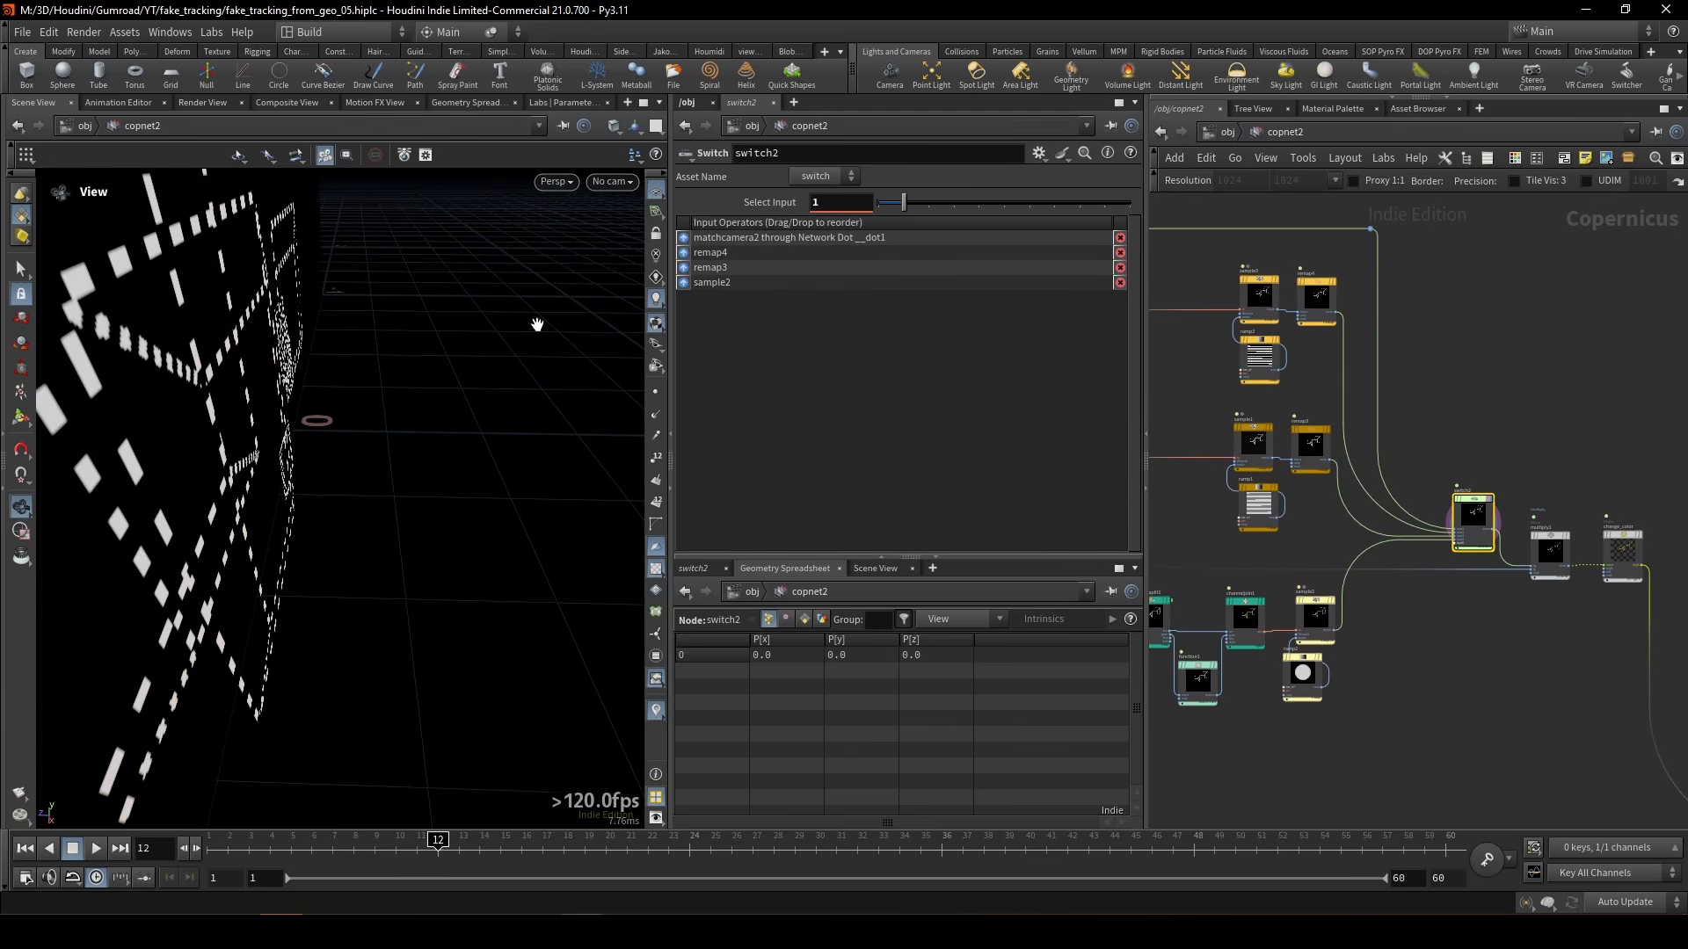
pyautogui.click(287, 103)
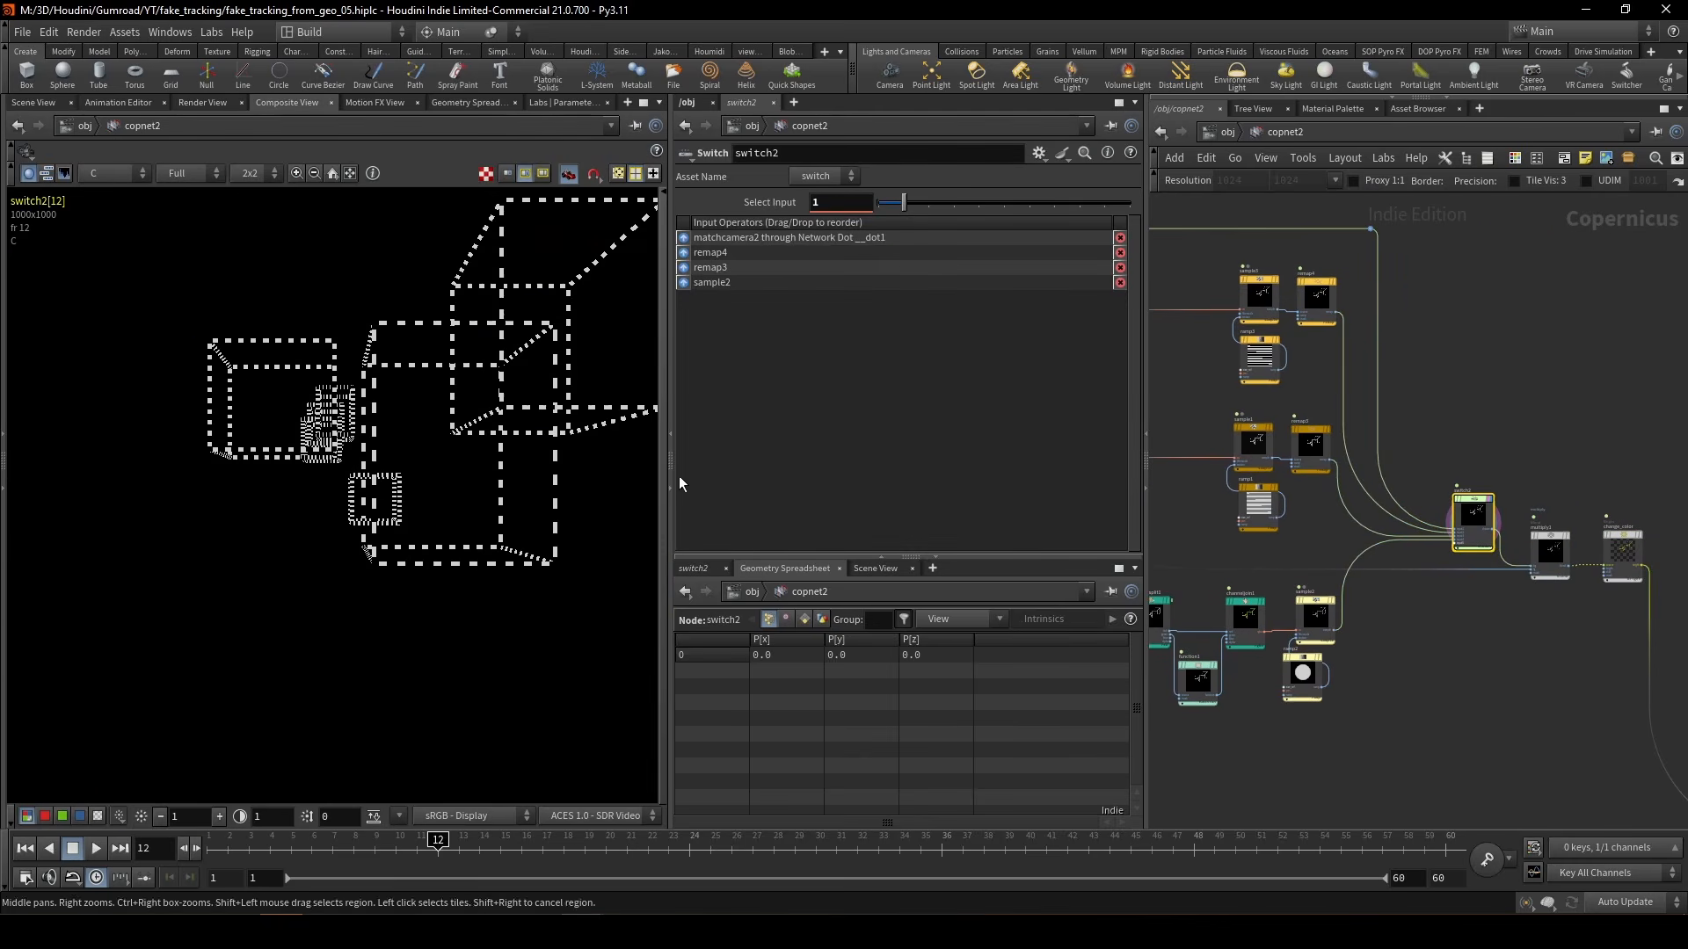
# - Switch the display back to the zcomp2 composite and bring the line-style branches into view
pyautogui.moveTo(1549, 686); pyautogui.dragTo(1455, 670, button='middle')
pyautogui.scroll(-3, 455, 457)
pyautogui.moveTo(1357, 645); pyautogui.dragTo(1058, 523, button='middle')
pyautogui.click(1424, 698)
pyautogui.moveTo(1165, 422); pyautogui.dragTo(1523, 449, button='middle')
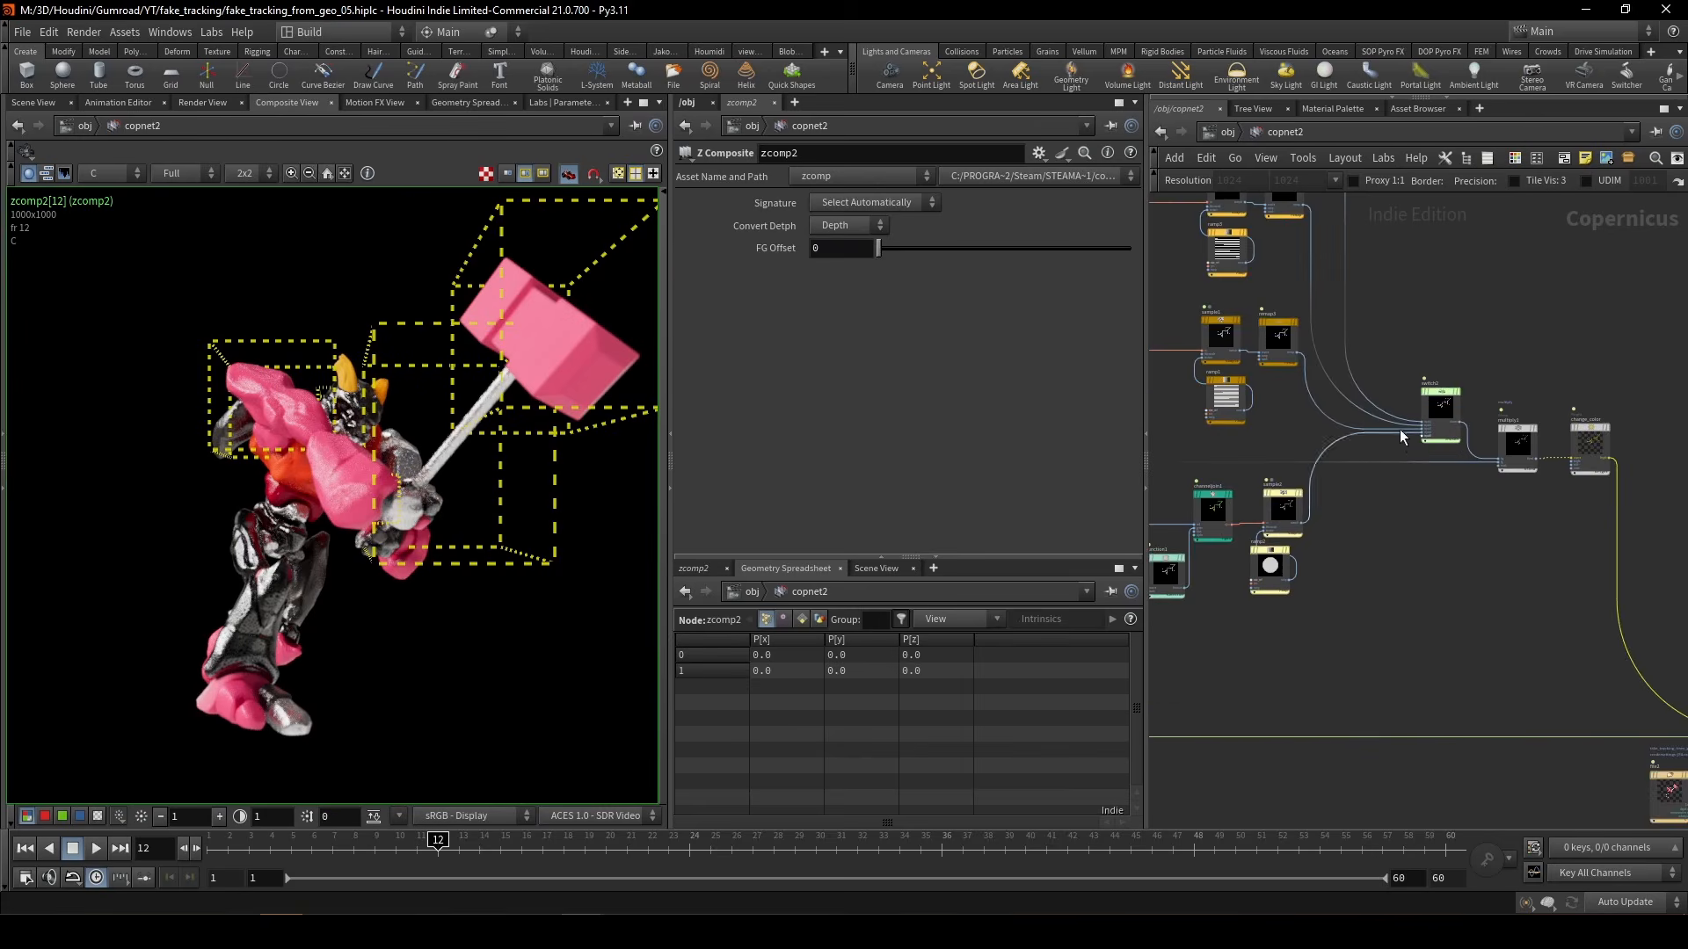
# - Select switch2 with Select Input at 1 and examine the dash spacing across the differently sized boxes
pyautogui.scroll(5, 1402, 433)
pyautogui.moveTo(1353, 540); pyautogui.dragTo(1427, 564, button='middle')
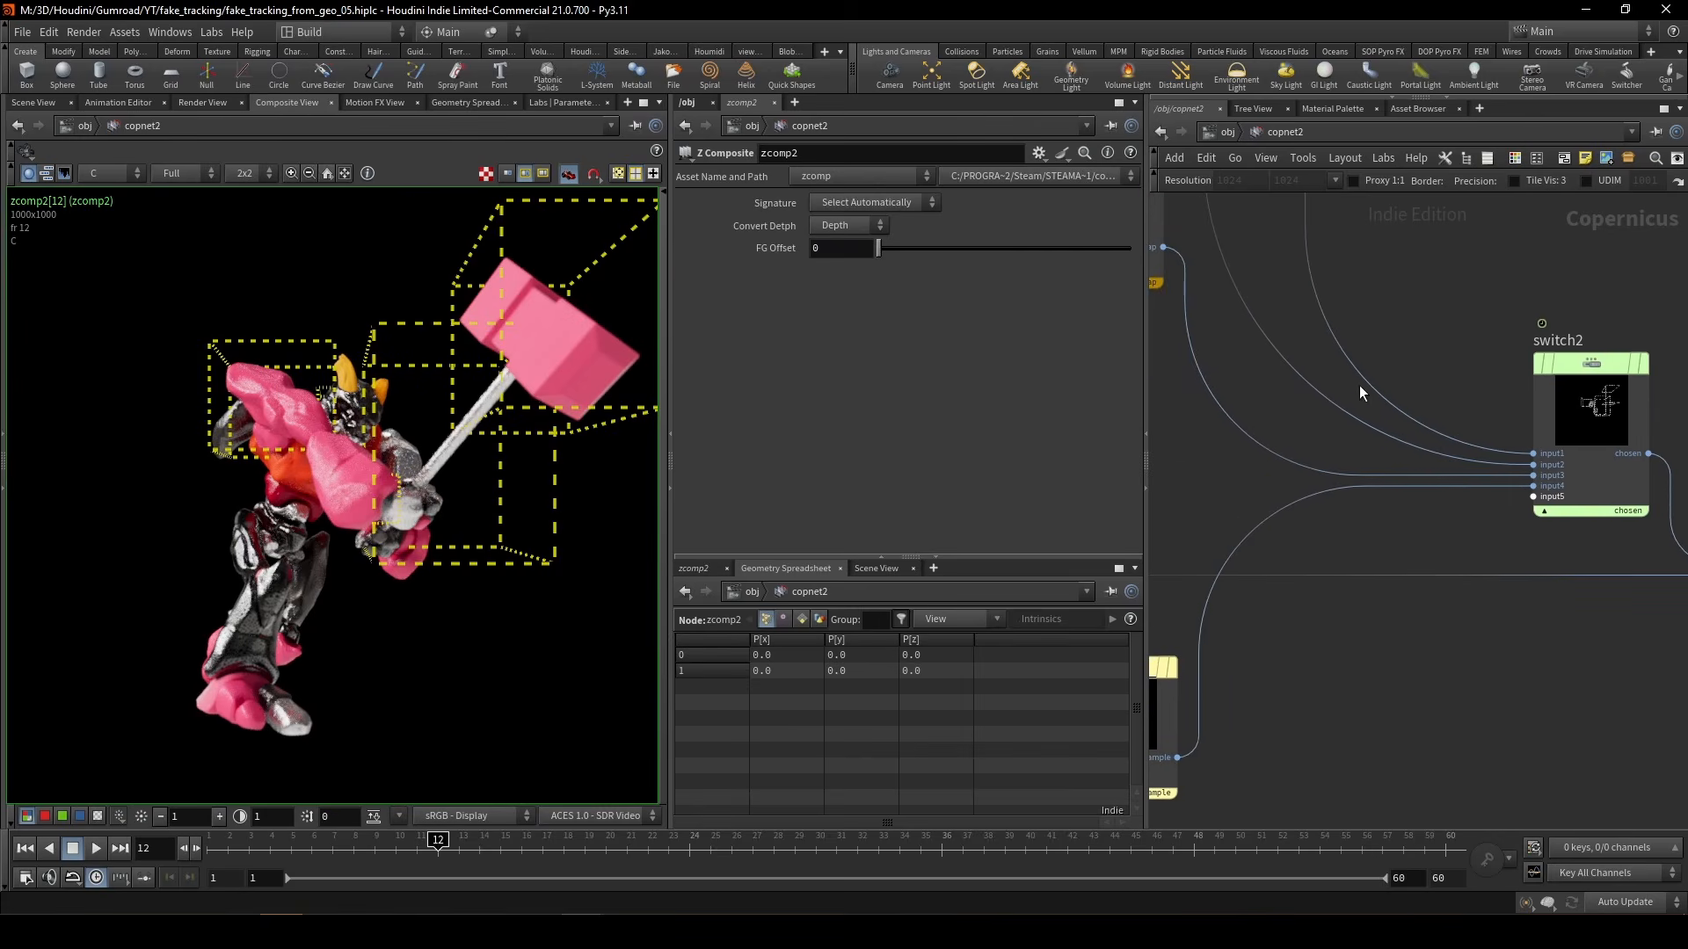
pyautogui.click(1606, 376)
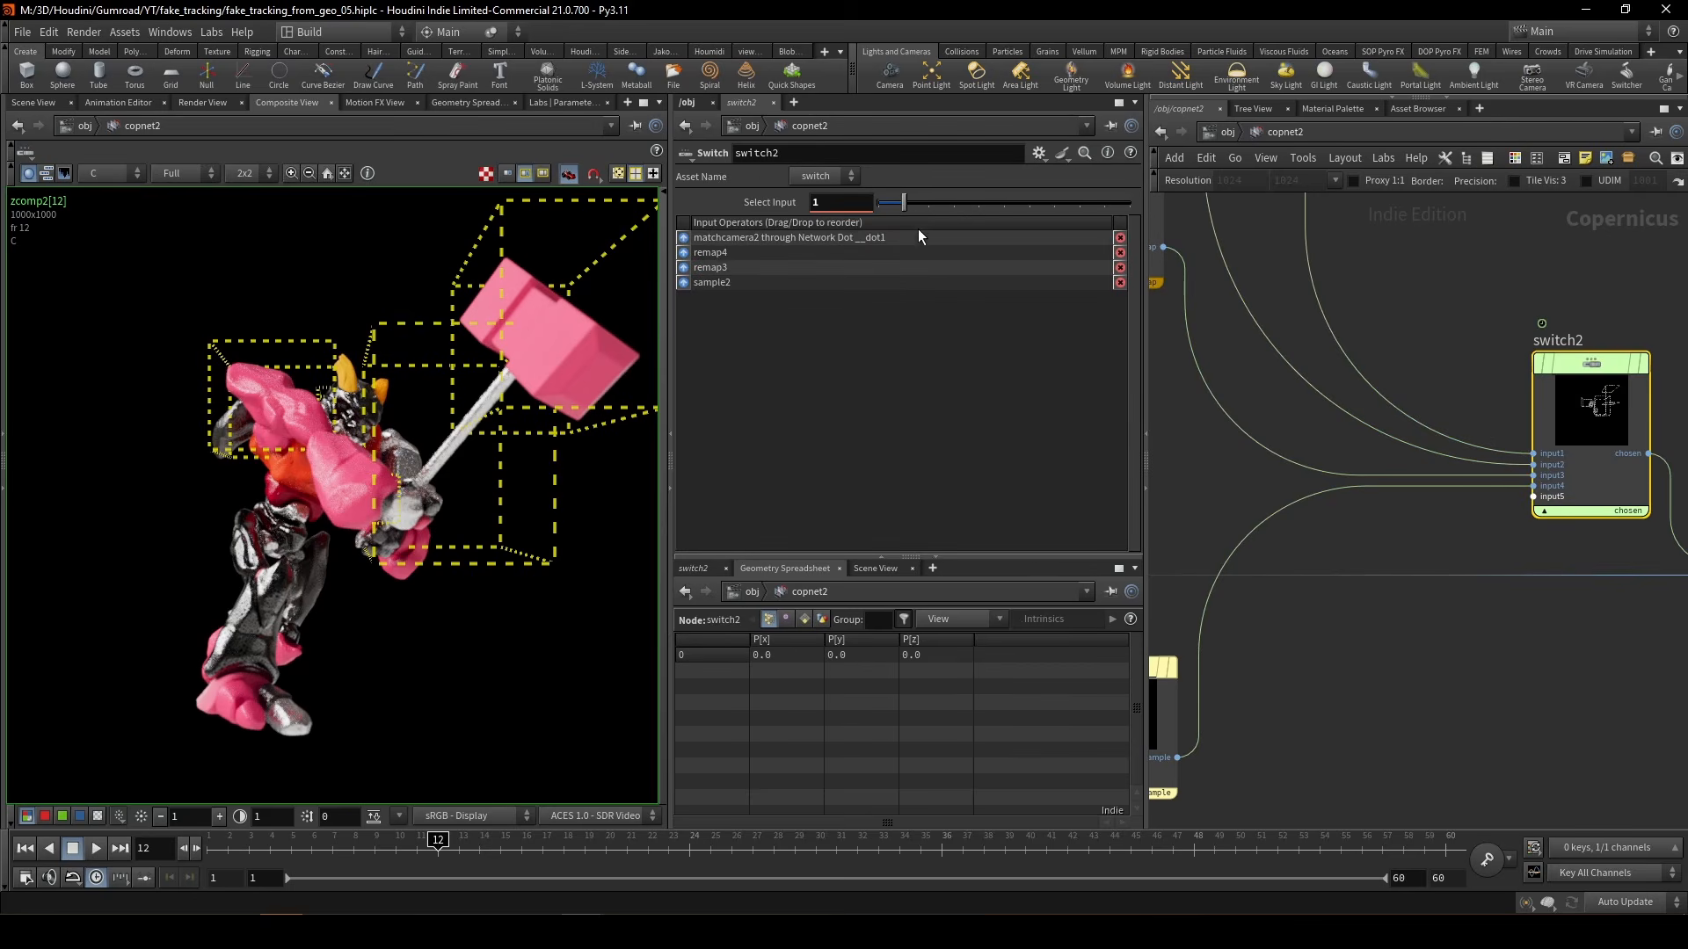
pyautogui.moveTo(930, 215); pyautogui.dragTo(917, 215)
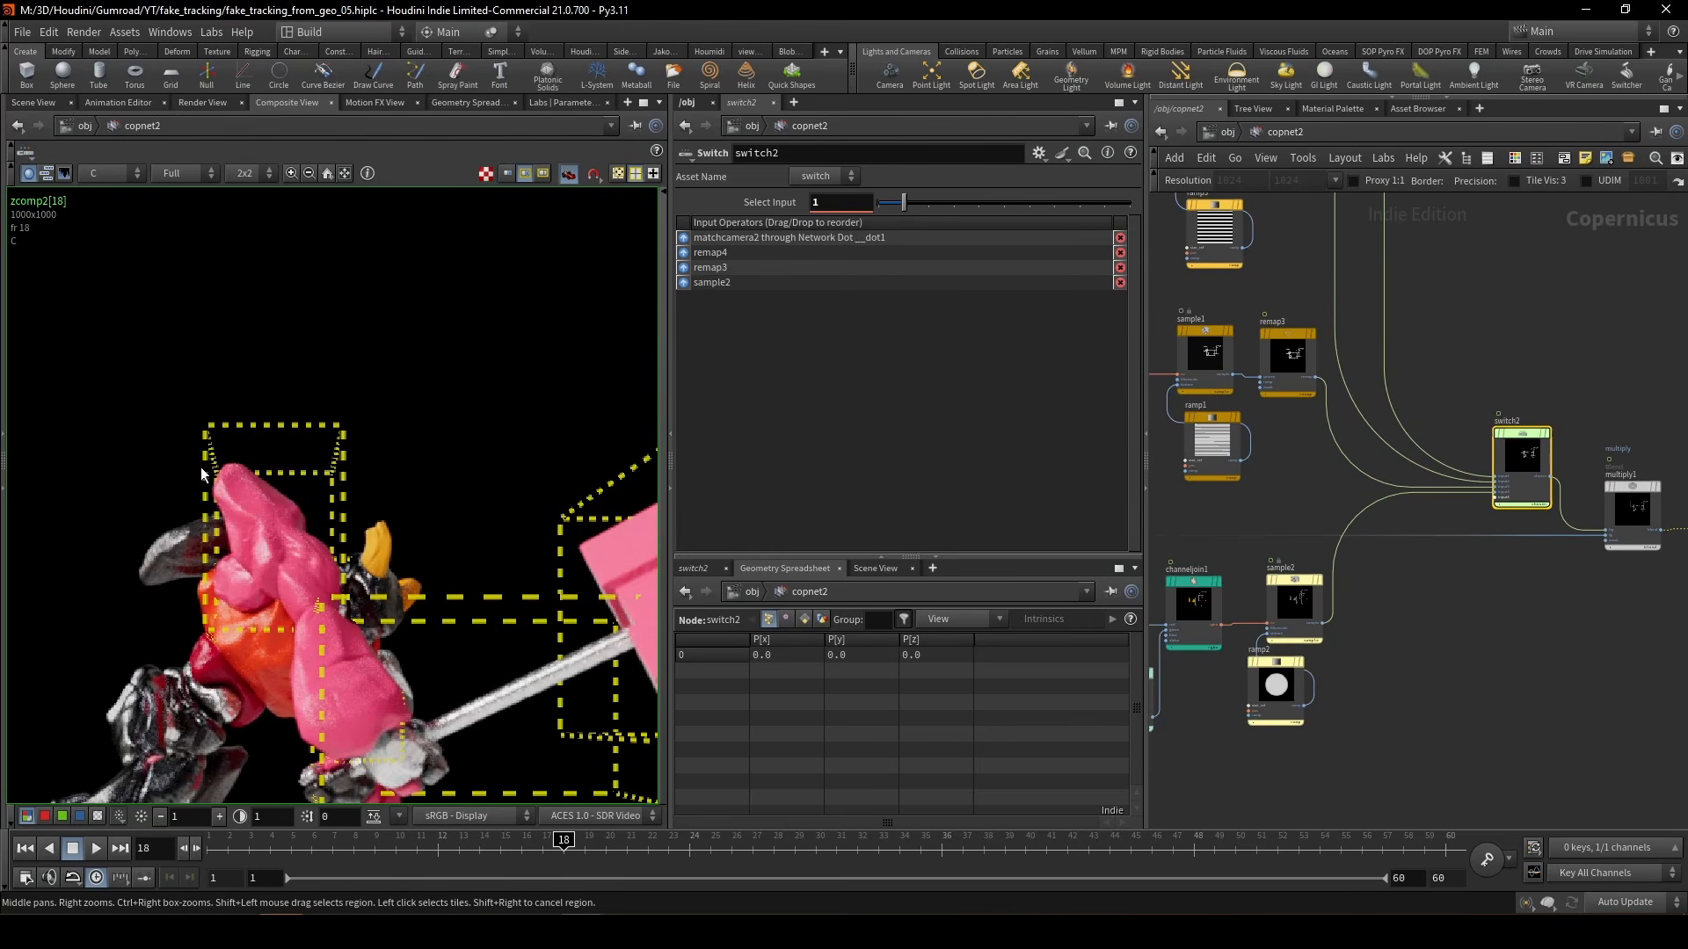
pyautogui.scroll(1, 210, 602)
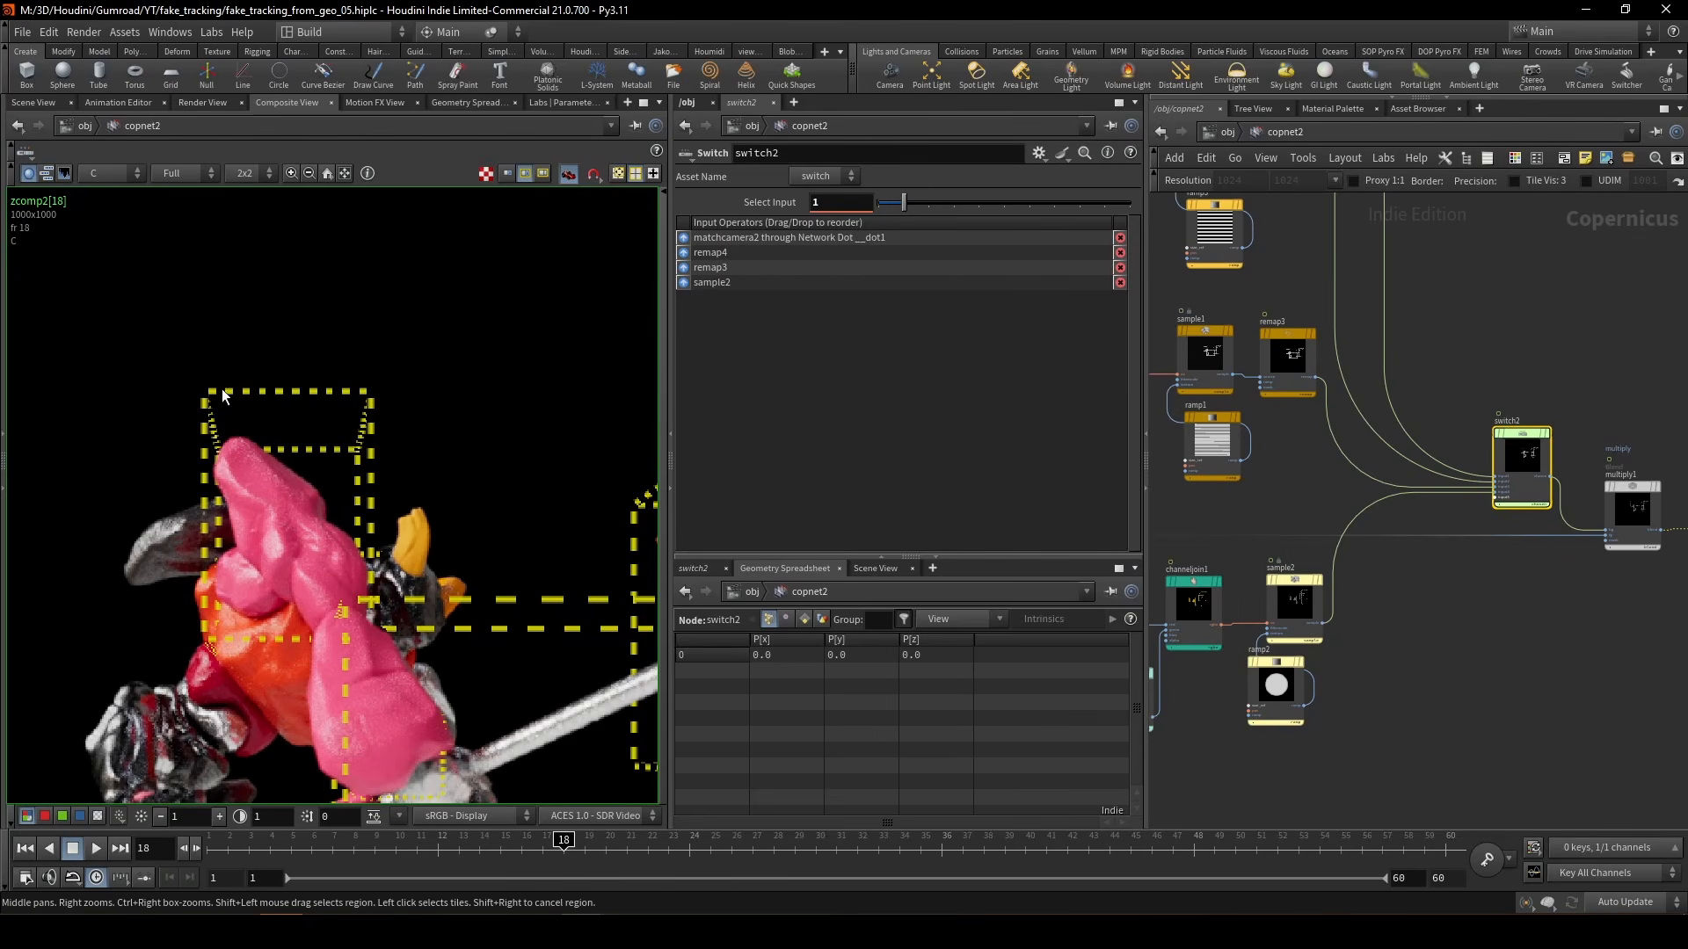
pyautogui.scroll(-2, 216, 393)
pyautogui.scroll(1, 430, 715)
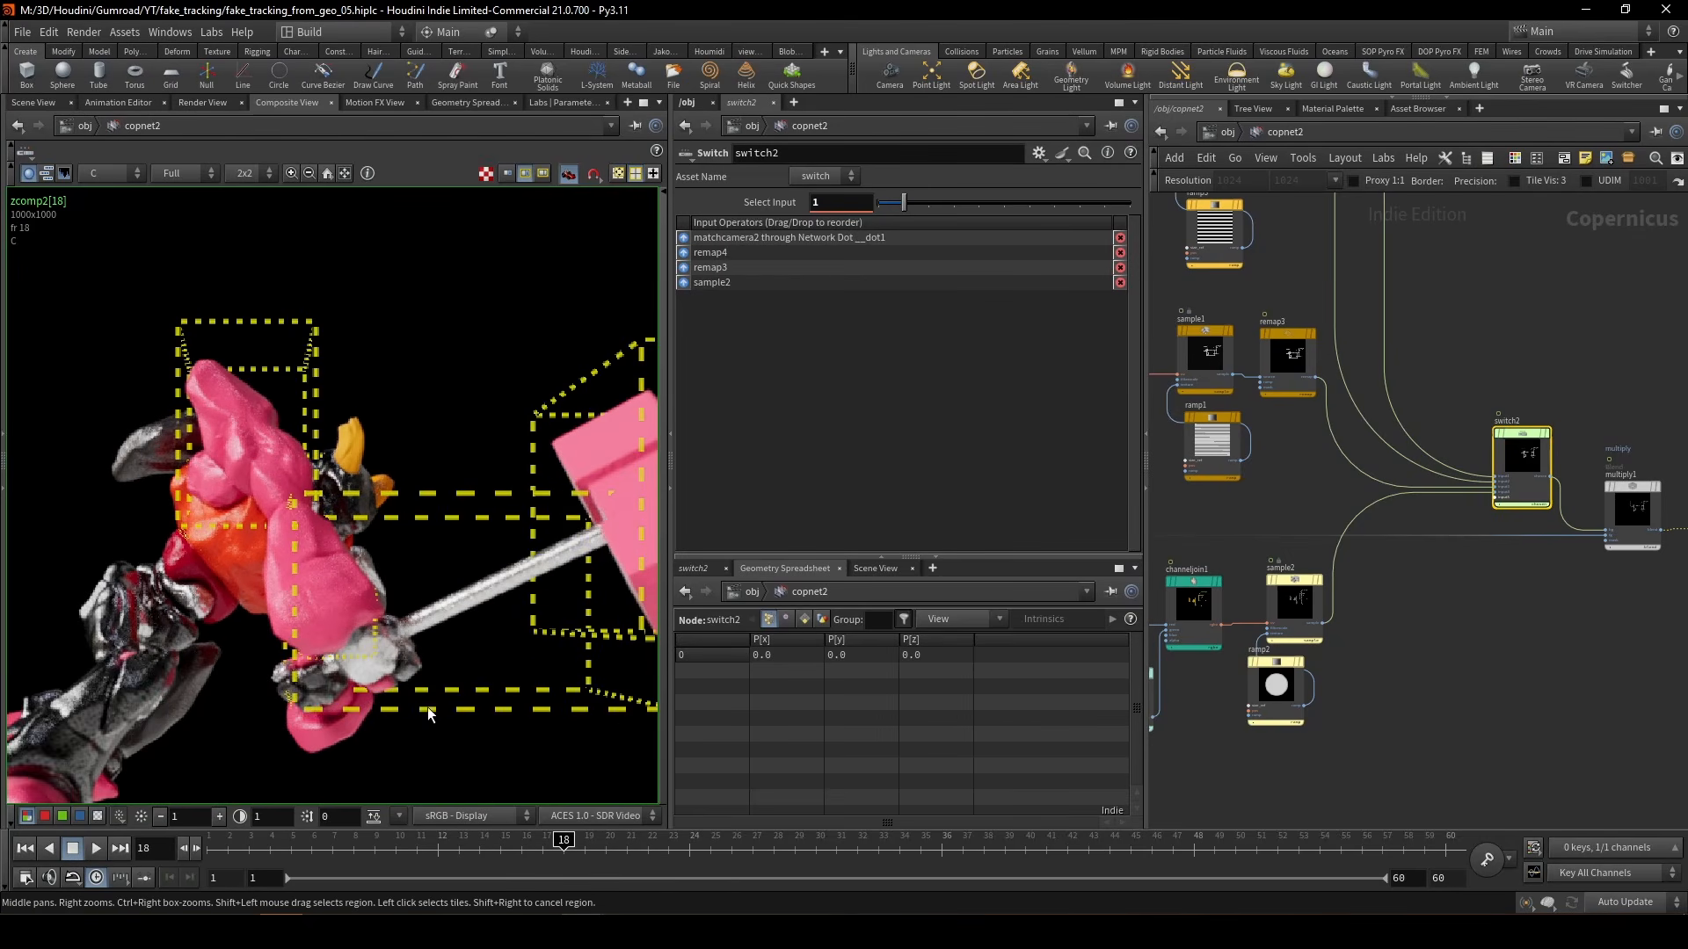
pyautogui.moveTo(611, 729); pyautogui.dragTo(580, 710, button='middle')
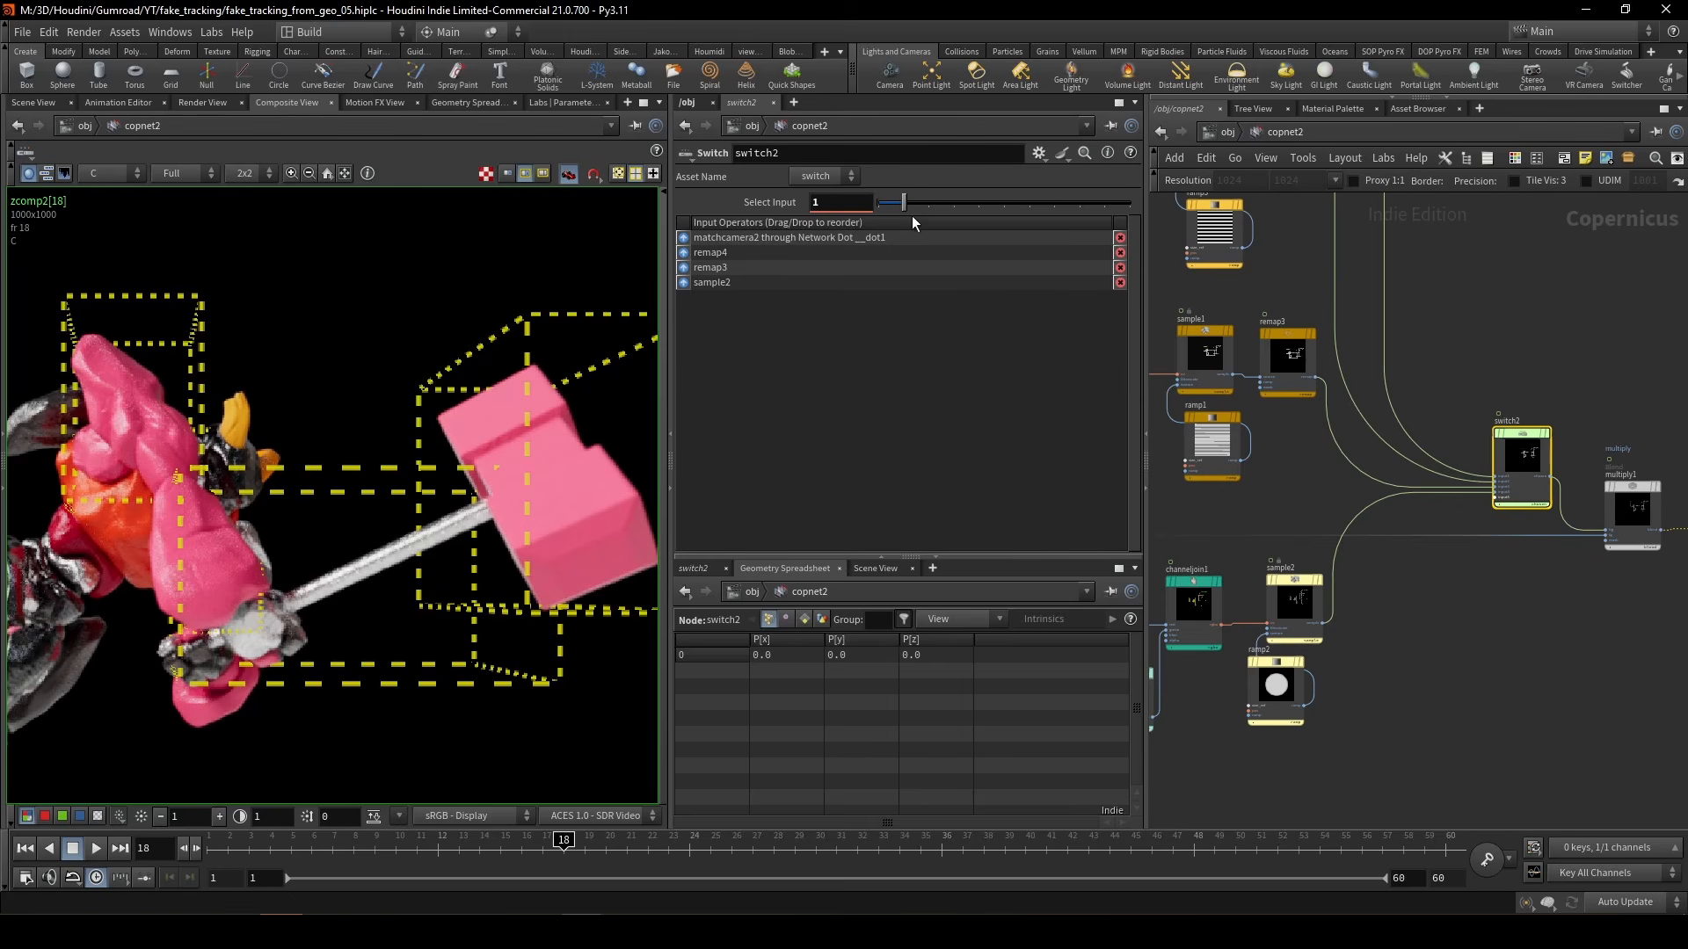
# - Set the Select Input of switch2 to 2 to use the perimeter-normalized dashes on the boxes
pyautogui.moveTo(909, 210); pyautogui.dragTo(923, 210)
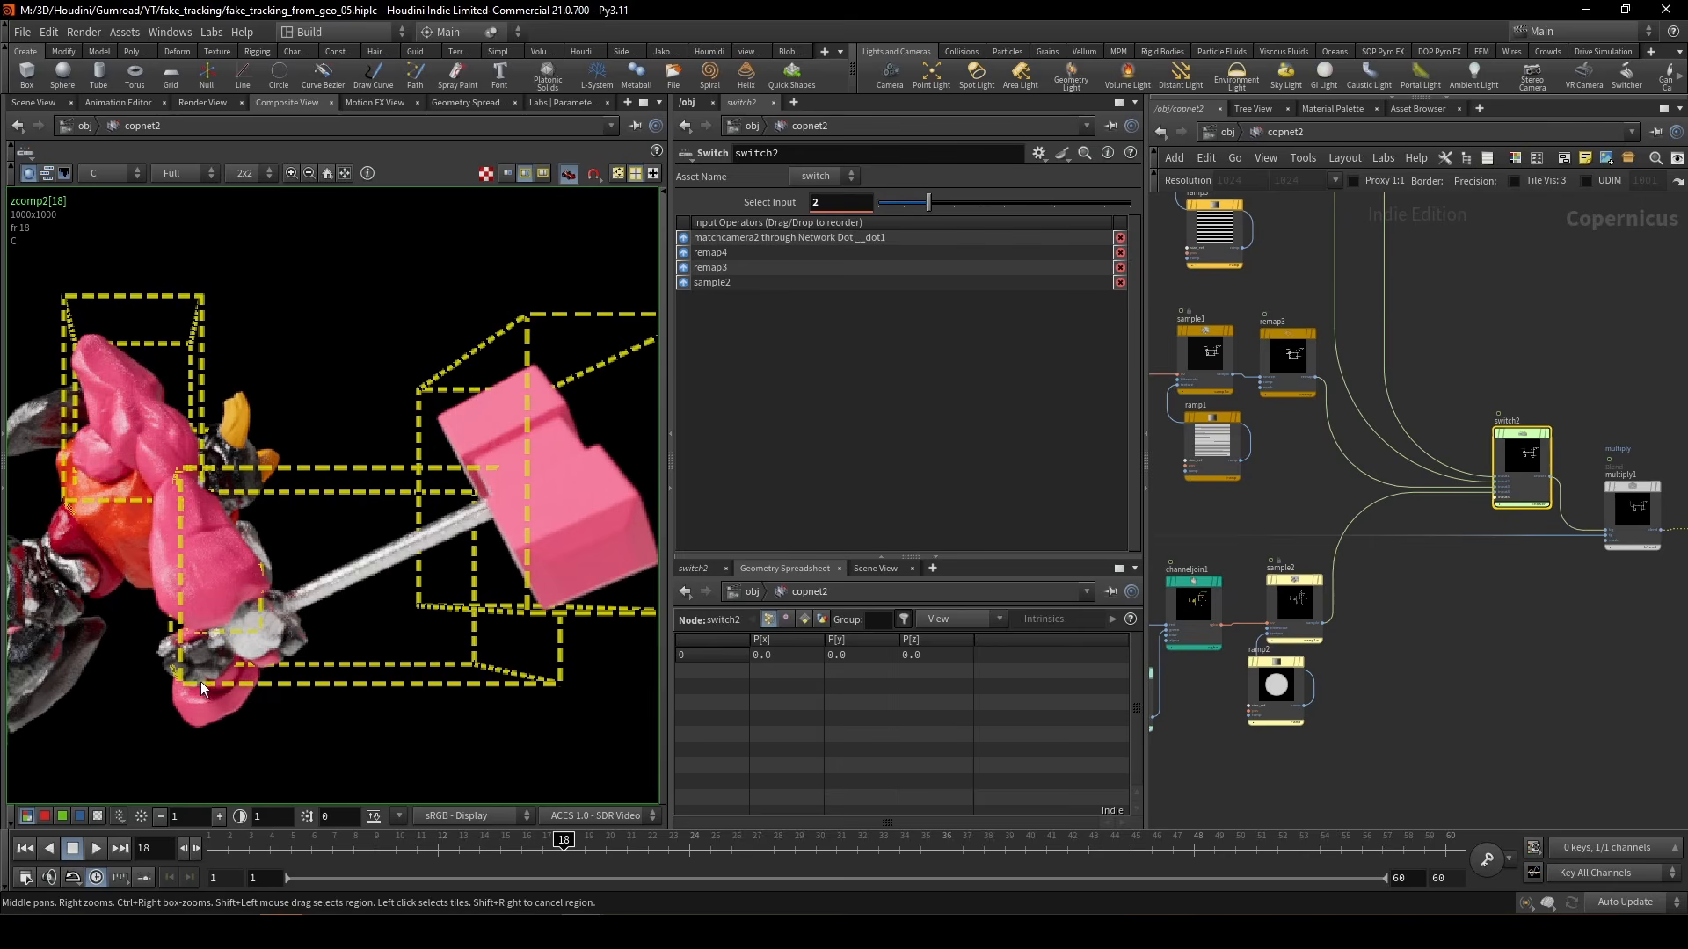
pyautogui.scroll(-3, 458, 510)
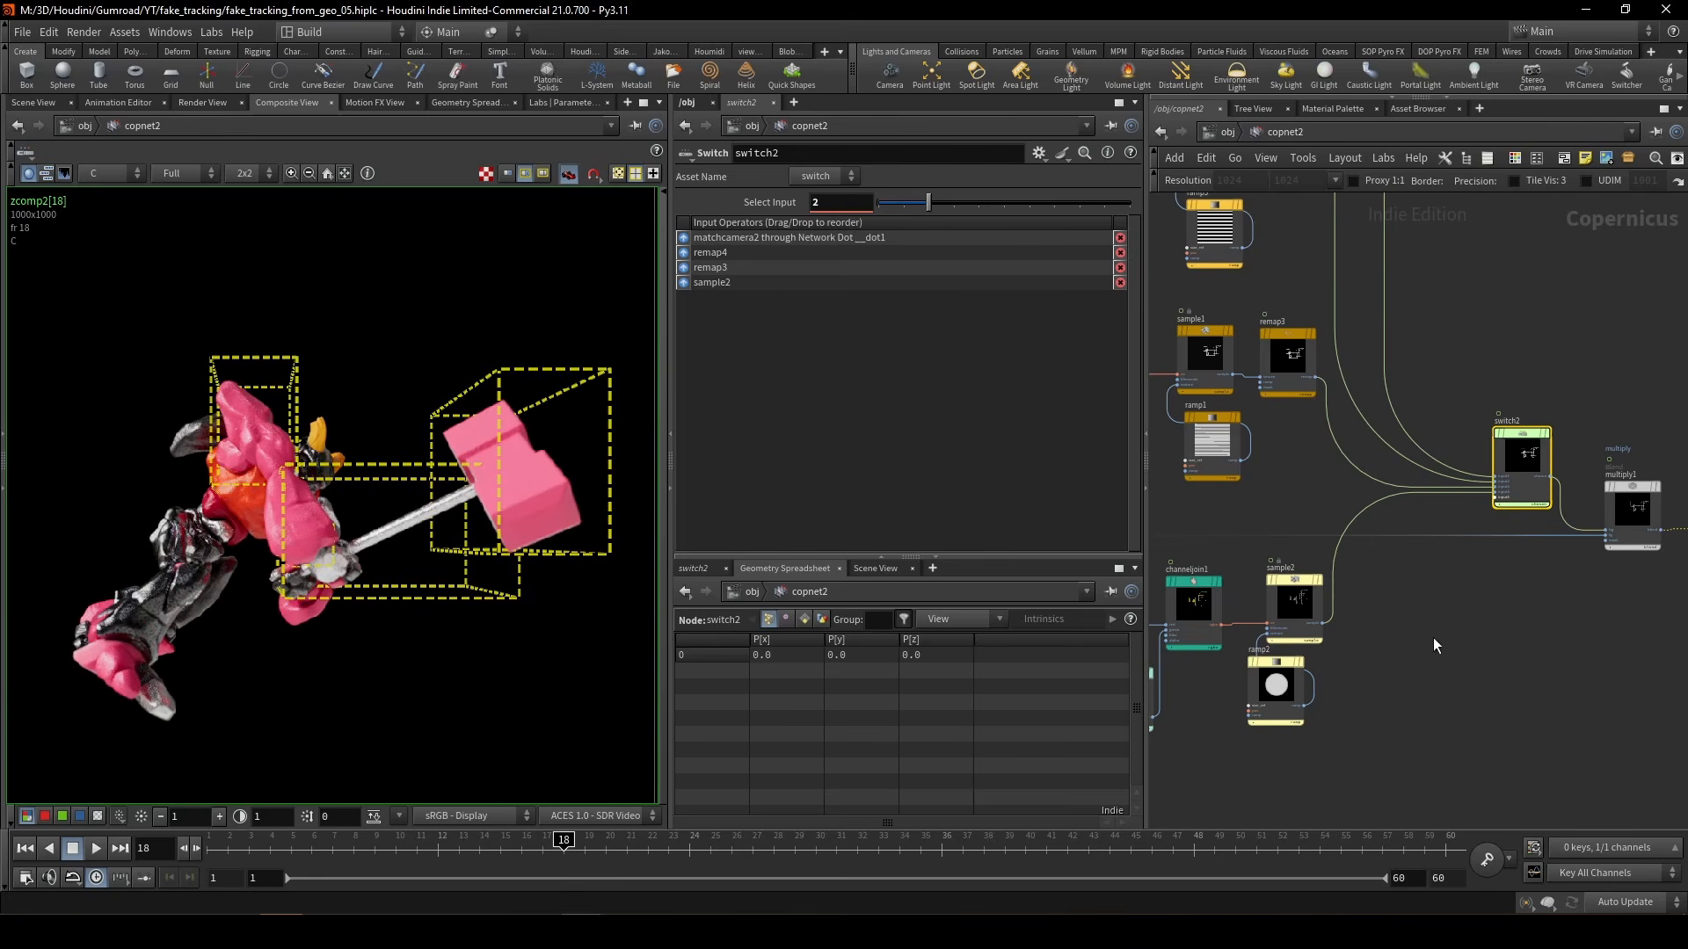
pyautogui.moveTo(1435, 646); pyautogui.dragTo(1534, 510, button='middle')
pyautogui.moveTo(1305, 695); pyautogui.dragTo(1378, 667, button='middle')
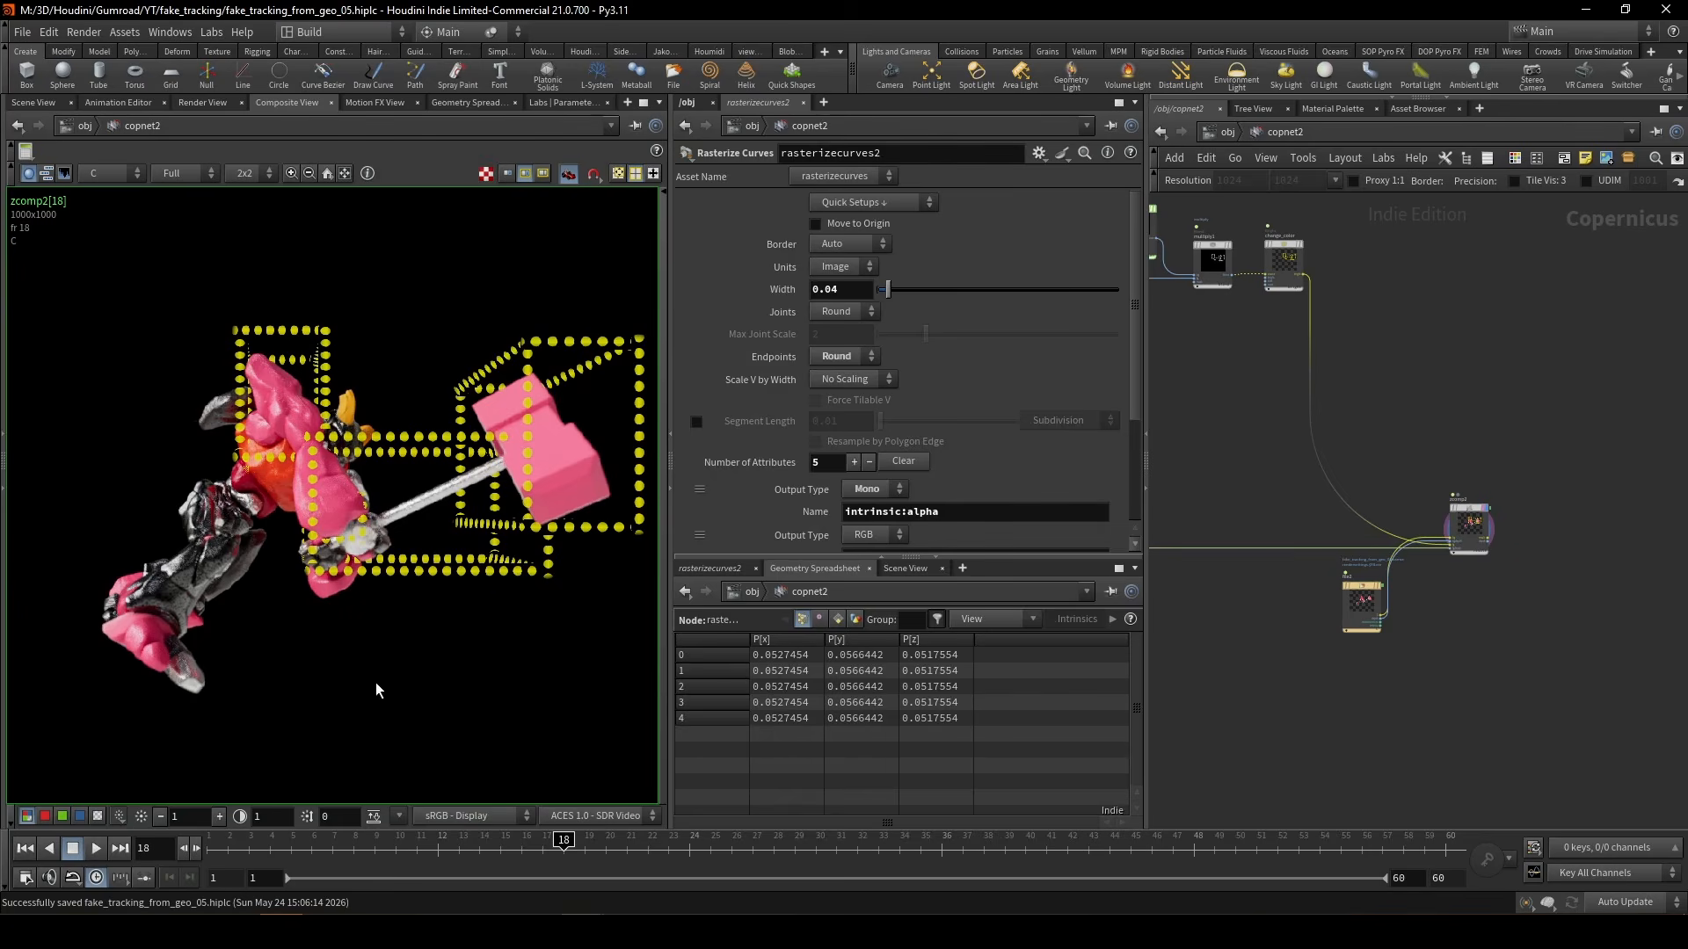
# - Scrub to frame 9 and examine the dotted bounding boxes on the zcomp2 composite
pyautogui.scroll(2, 440, 659)
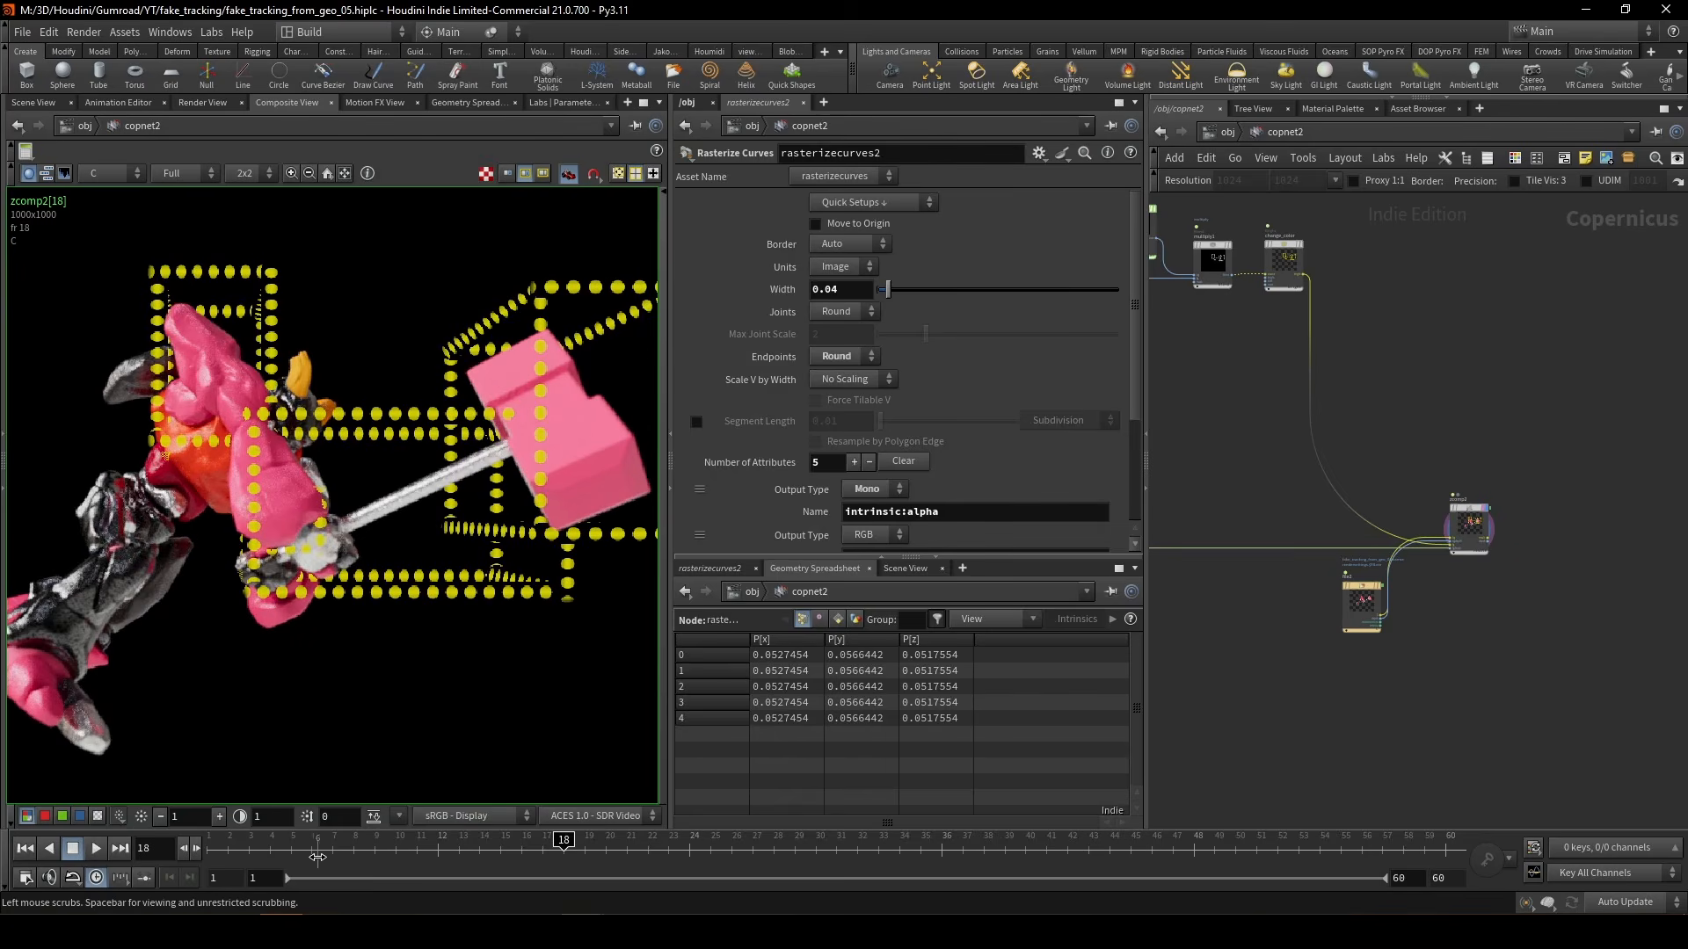
pyautogui.moveTo(364, 853); pyautogui.dragTo(378, 853)
pyautogui.scroll(-3, 446, 591)
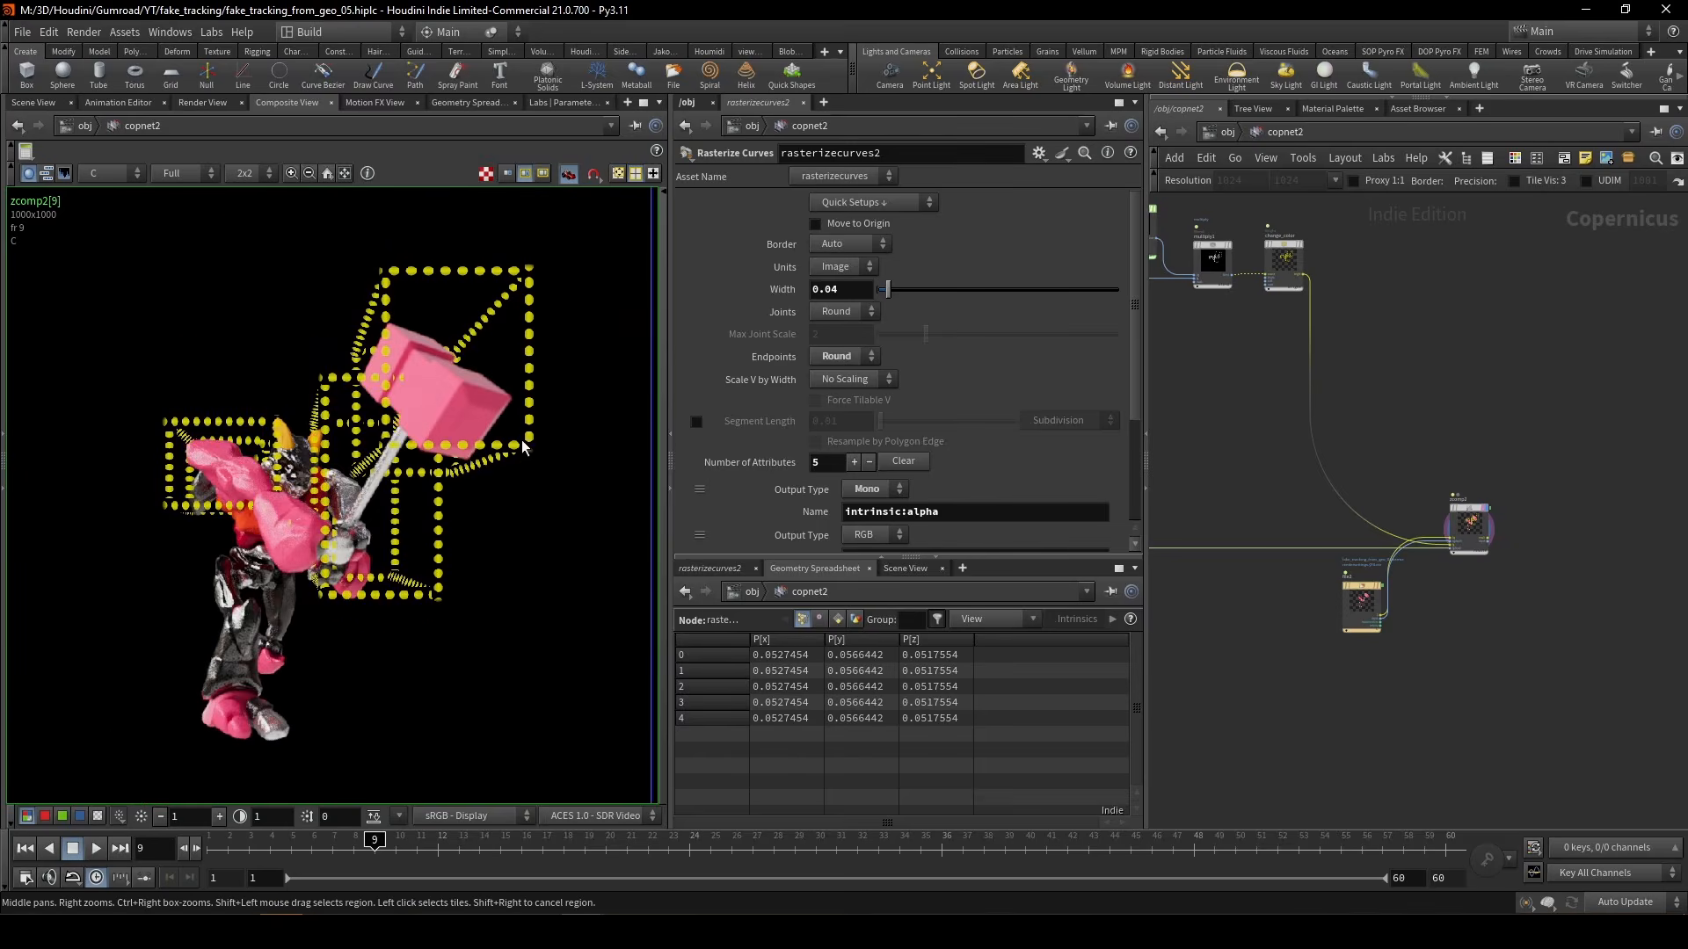
pyautogui.scroll(3, 528, 457)
pyautogui.scroll(-3, 520, 449)
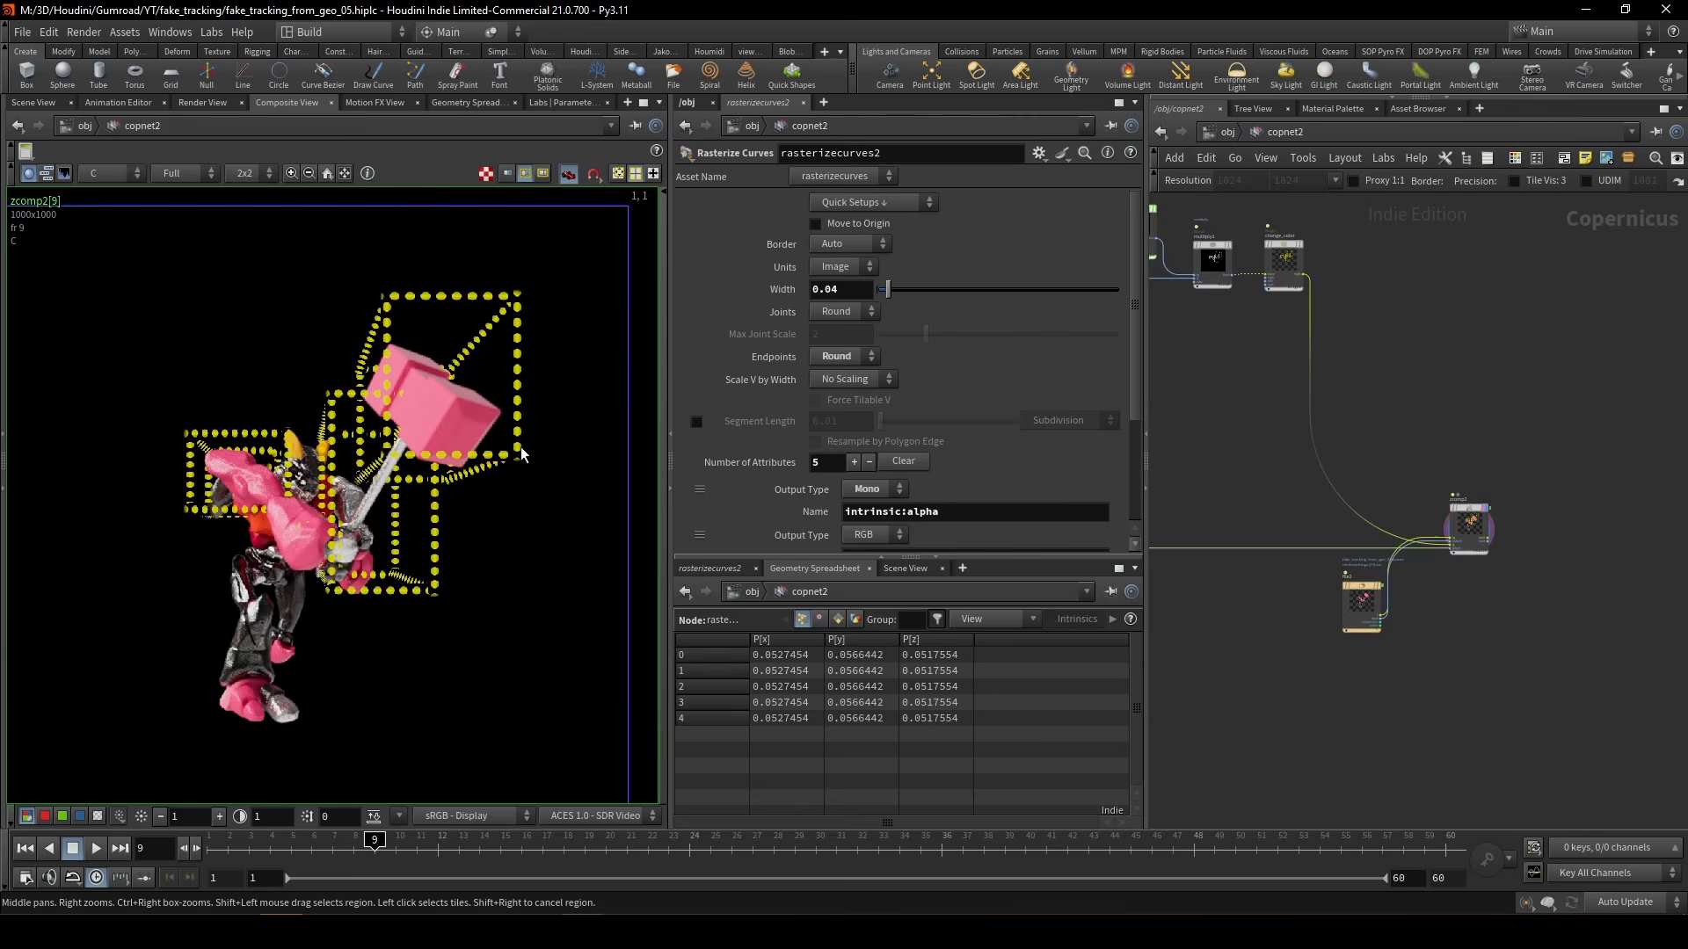
# - Display the channeljoin2 node on its own and examine the UV coordinates along the rasterized bounding-box curves
pyautogui.scroll(-4, 1506, 622)
pyautogui.scroll(4, 1380, 510)
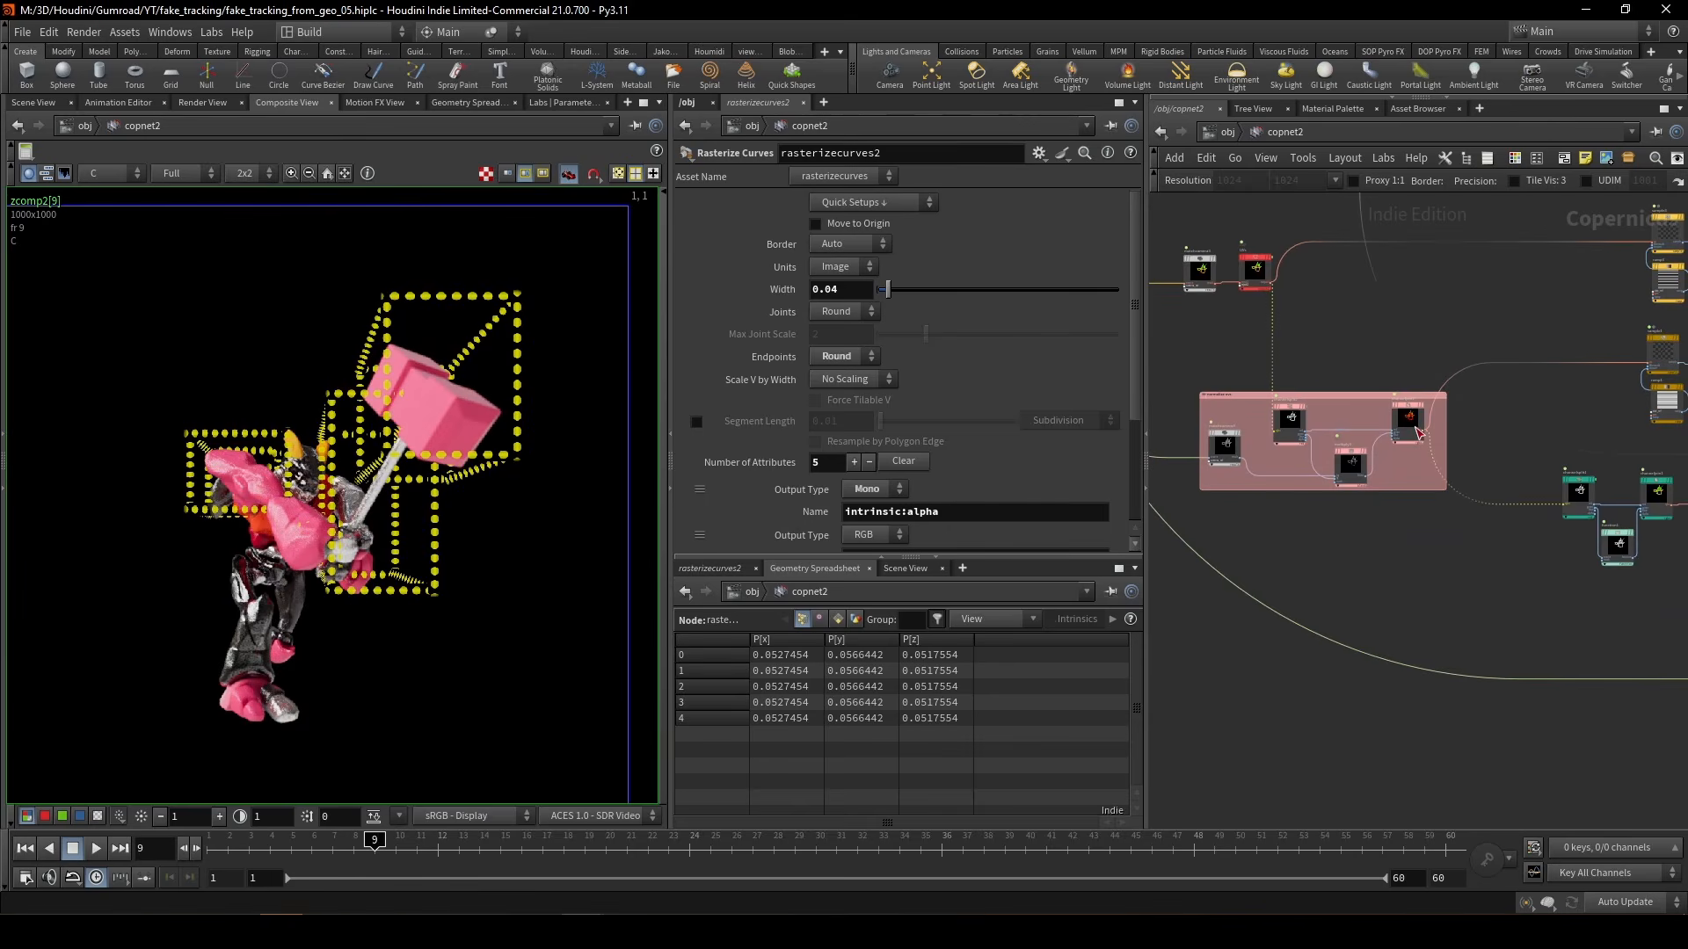
pyautogui.keyDown('ctrl'); pyautogui.click(1407, 424); pyautogui.keyUp('ctrl')
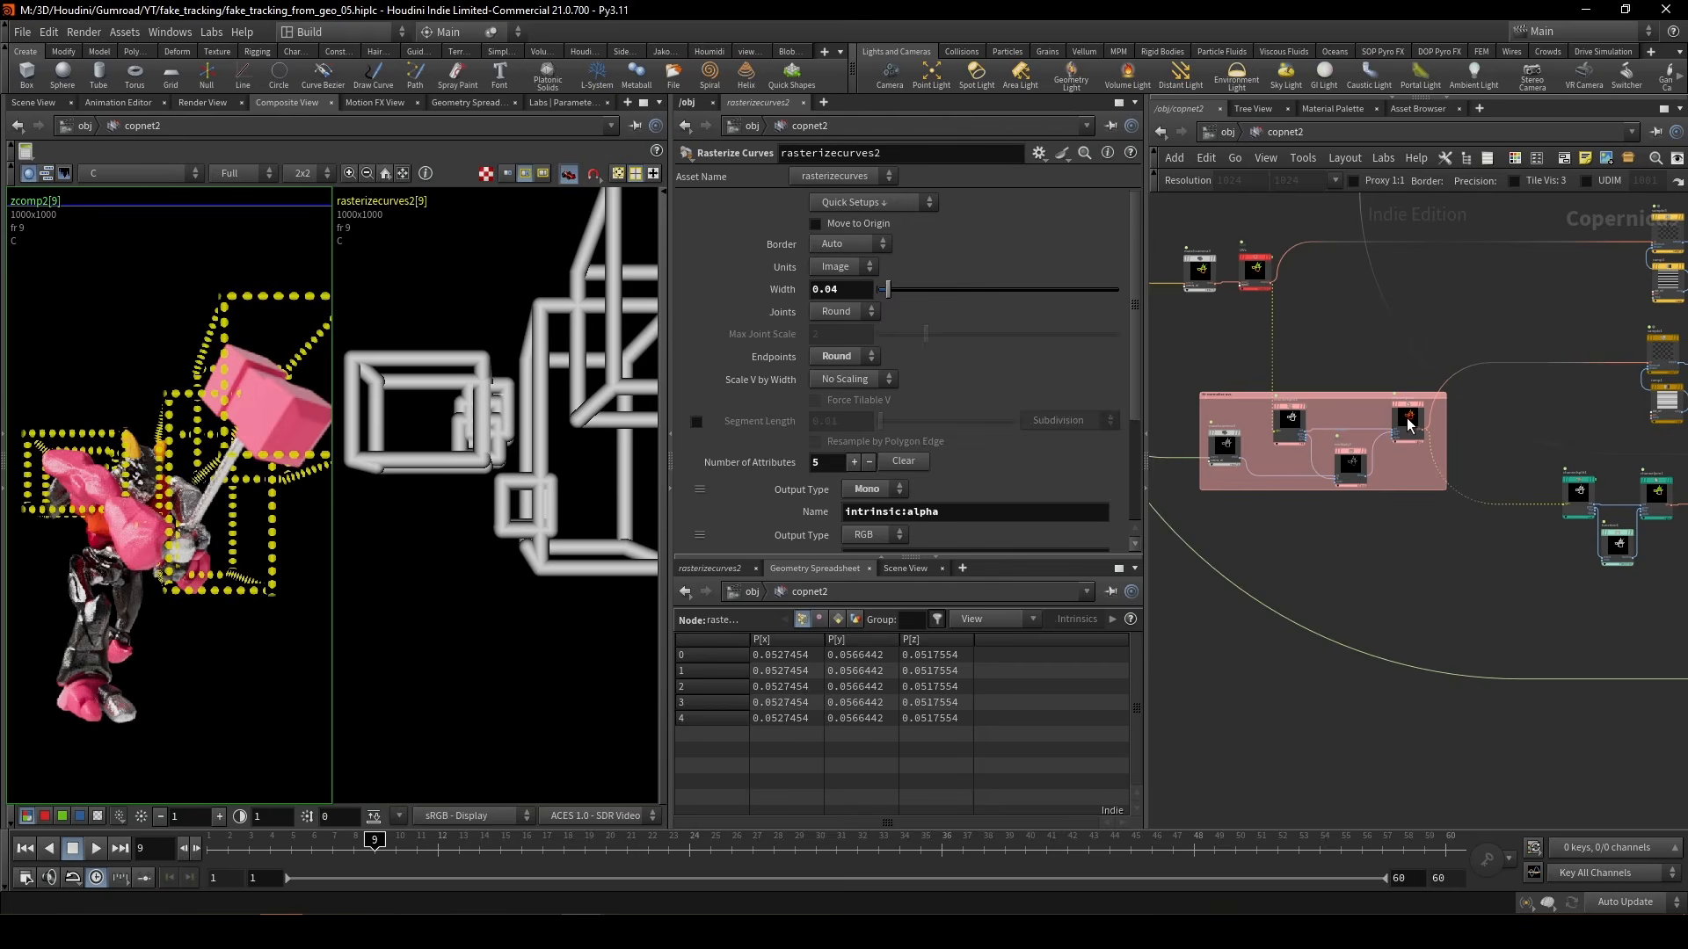
pyautogui.click(1407, 425)
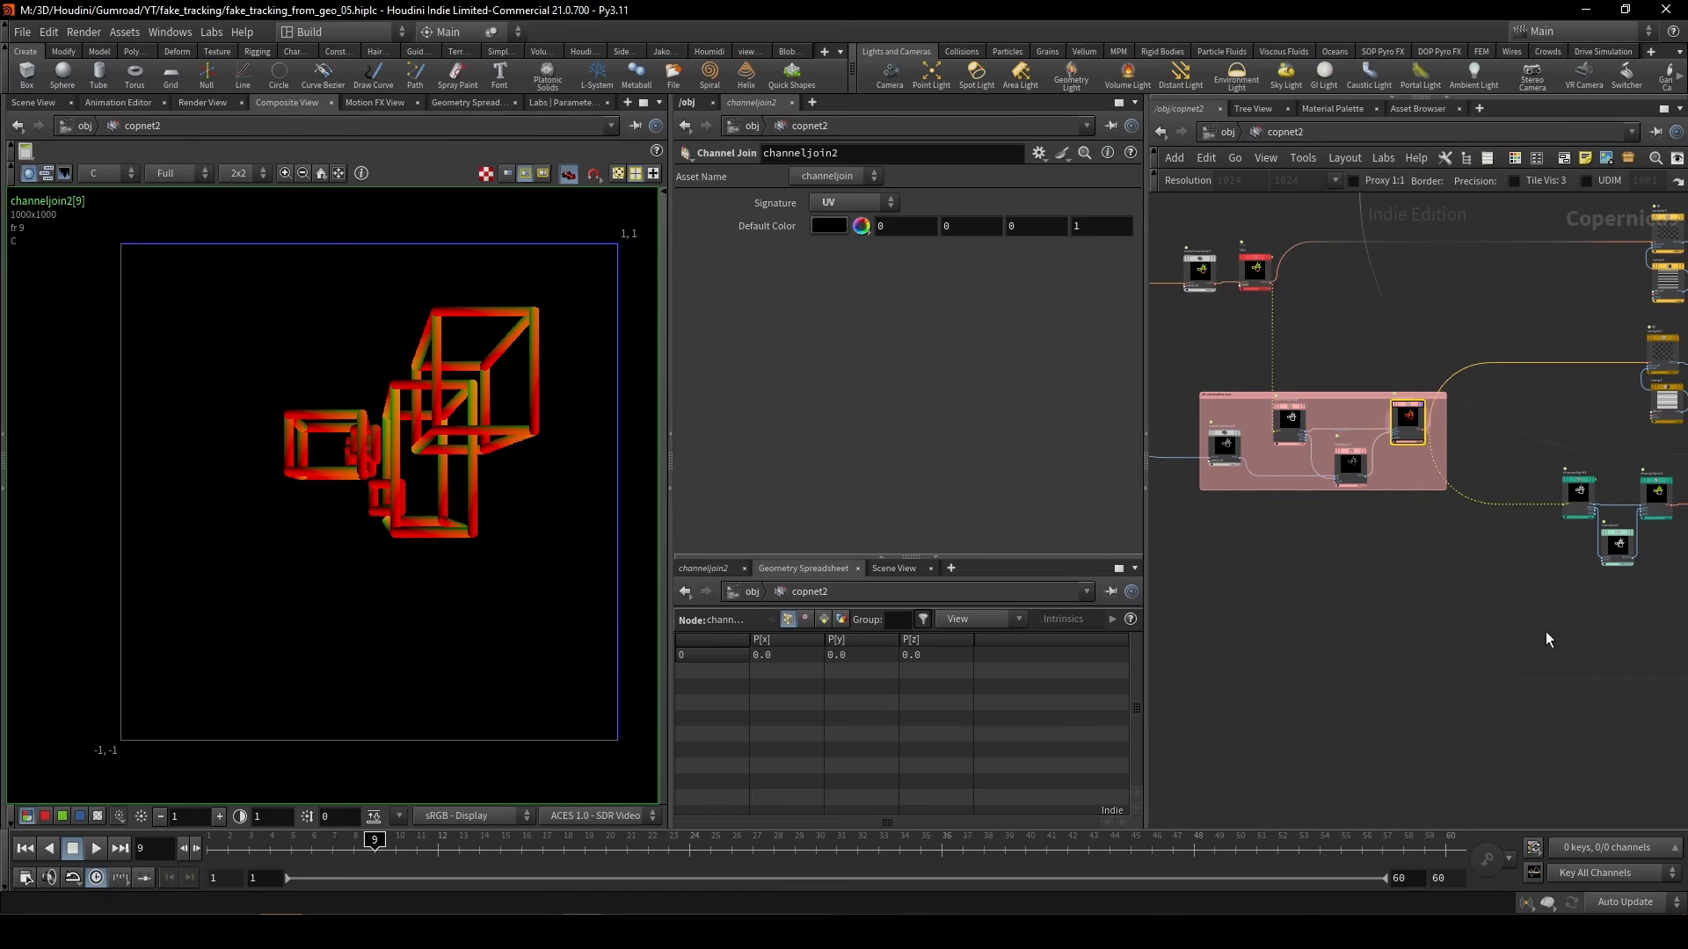
# - Display channeljoin1, select function1 with its Modulus settings, and examine the repeating UV tiles along the box edges
pyautogui.moveTo(1549, 639); pyautogui.dragTo(1296, 565, button='middle')
pyautogui.scroll(4, 1376, 467)
pyautogui.moveTo(1502, 620); pyautogui.dragTo(1410, 493, button='middle')
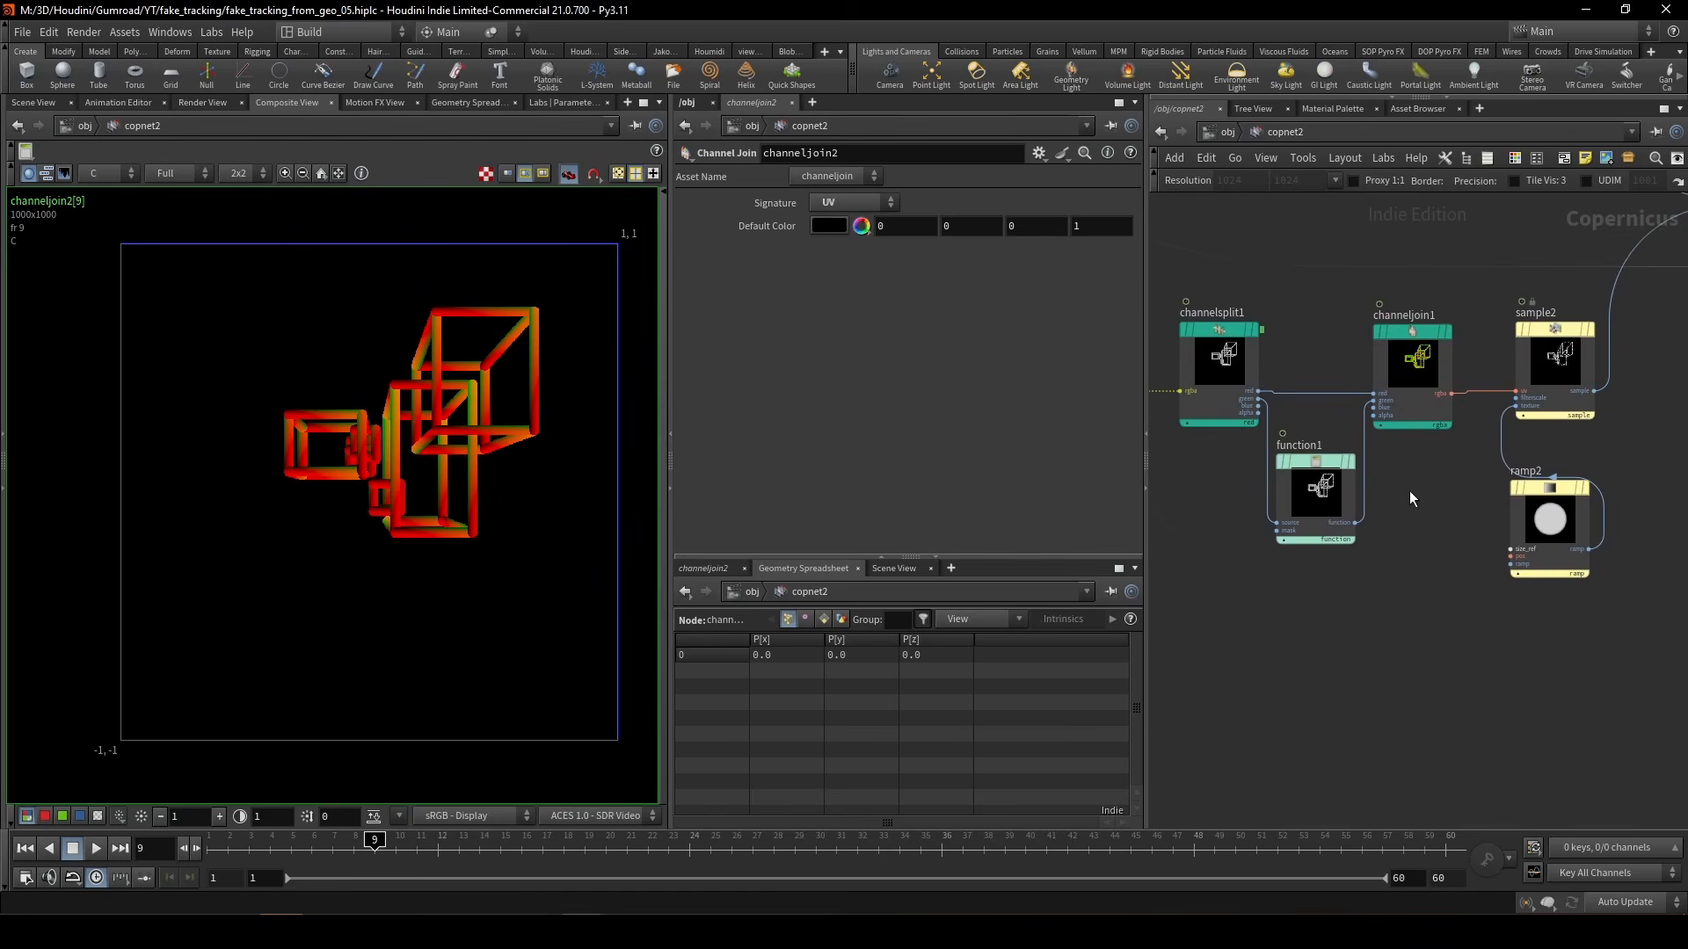
pyautogui.click(1403, 366)
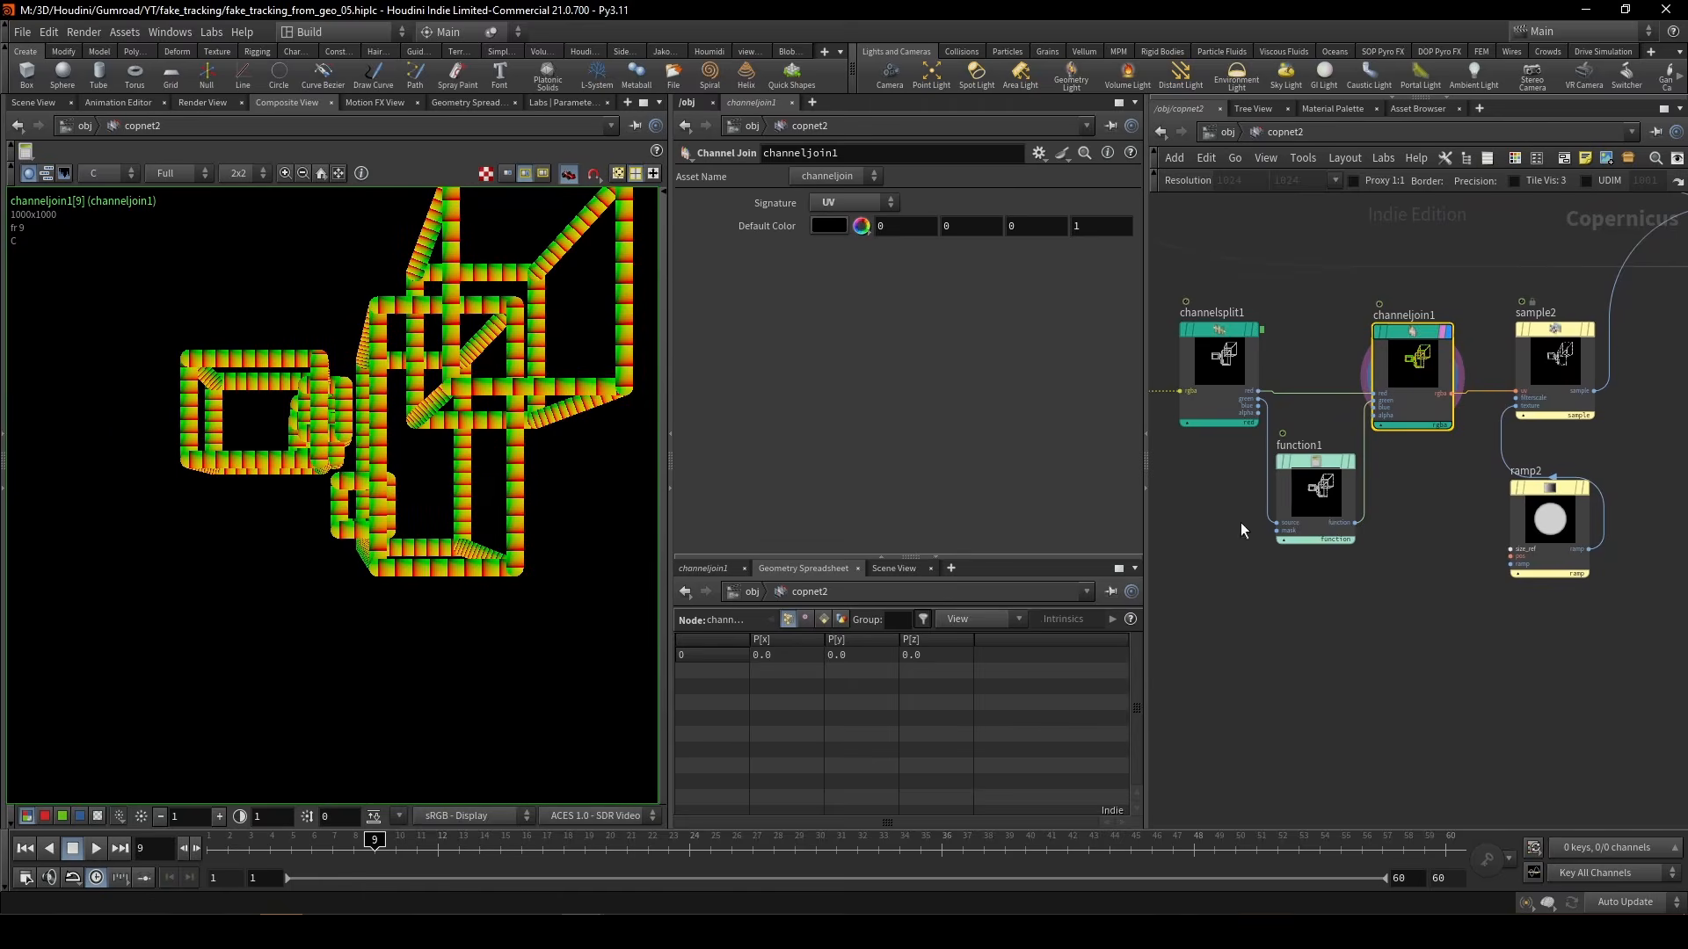
pyautogui.scroll(3, 1319, 488)
pyautogui.click(1331, 492)
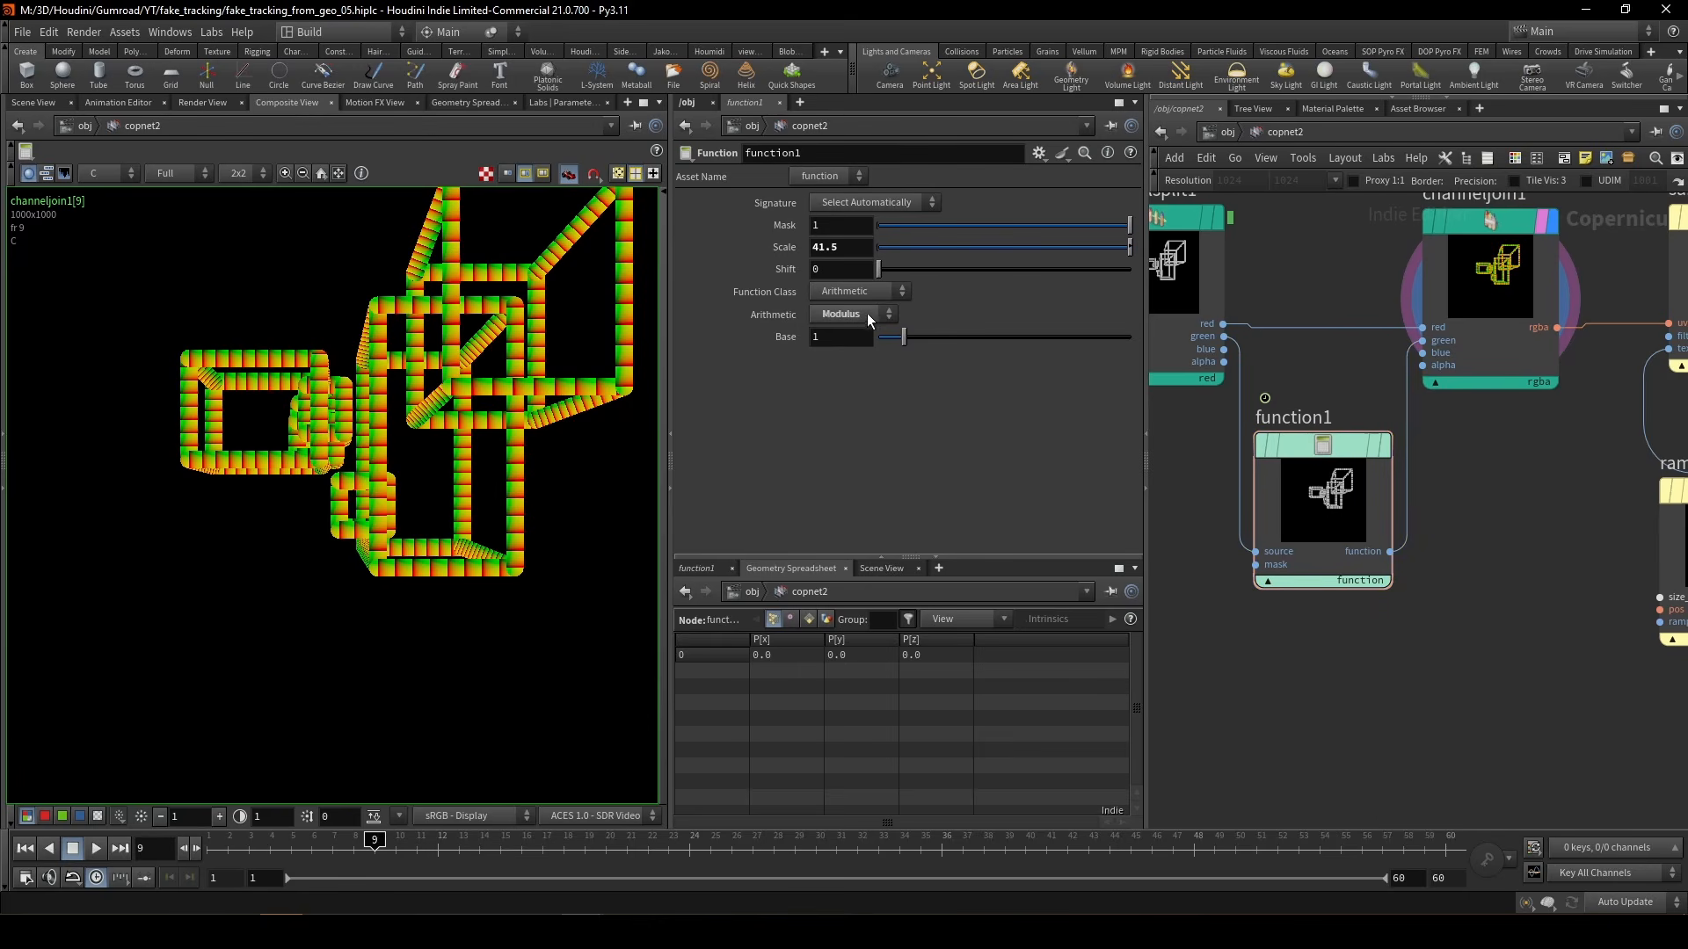
pyautogui.scroll(2, 463, 589)
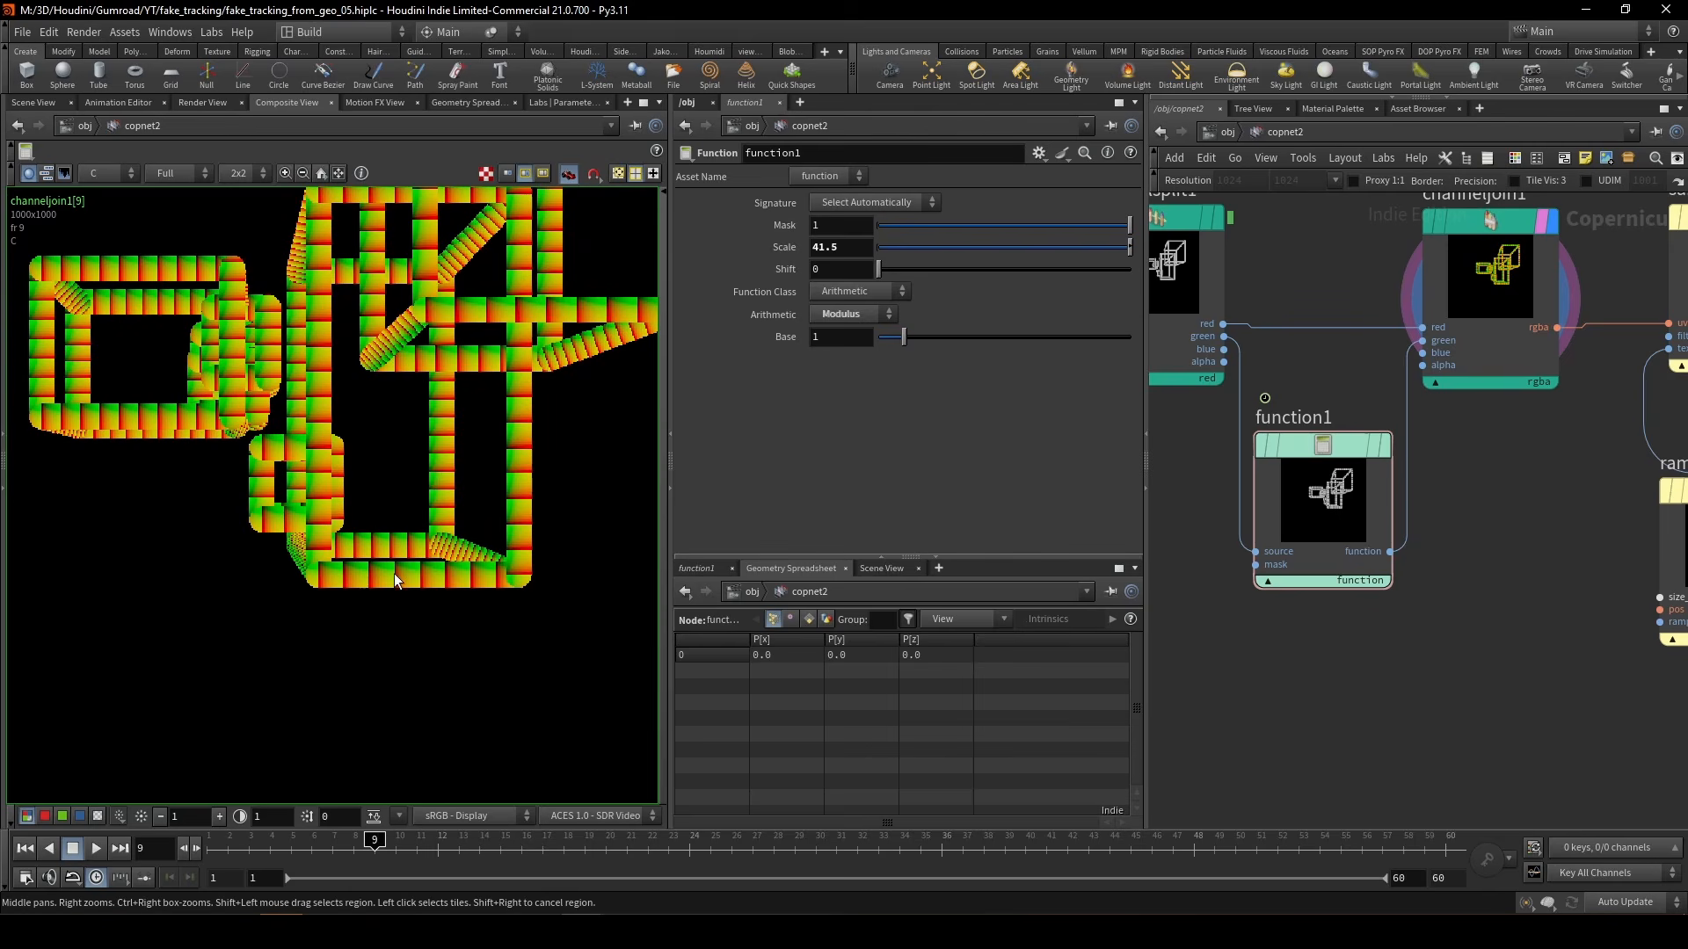
pyautogui.scroll(2, 392, 577)
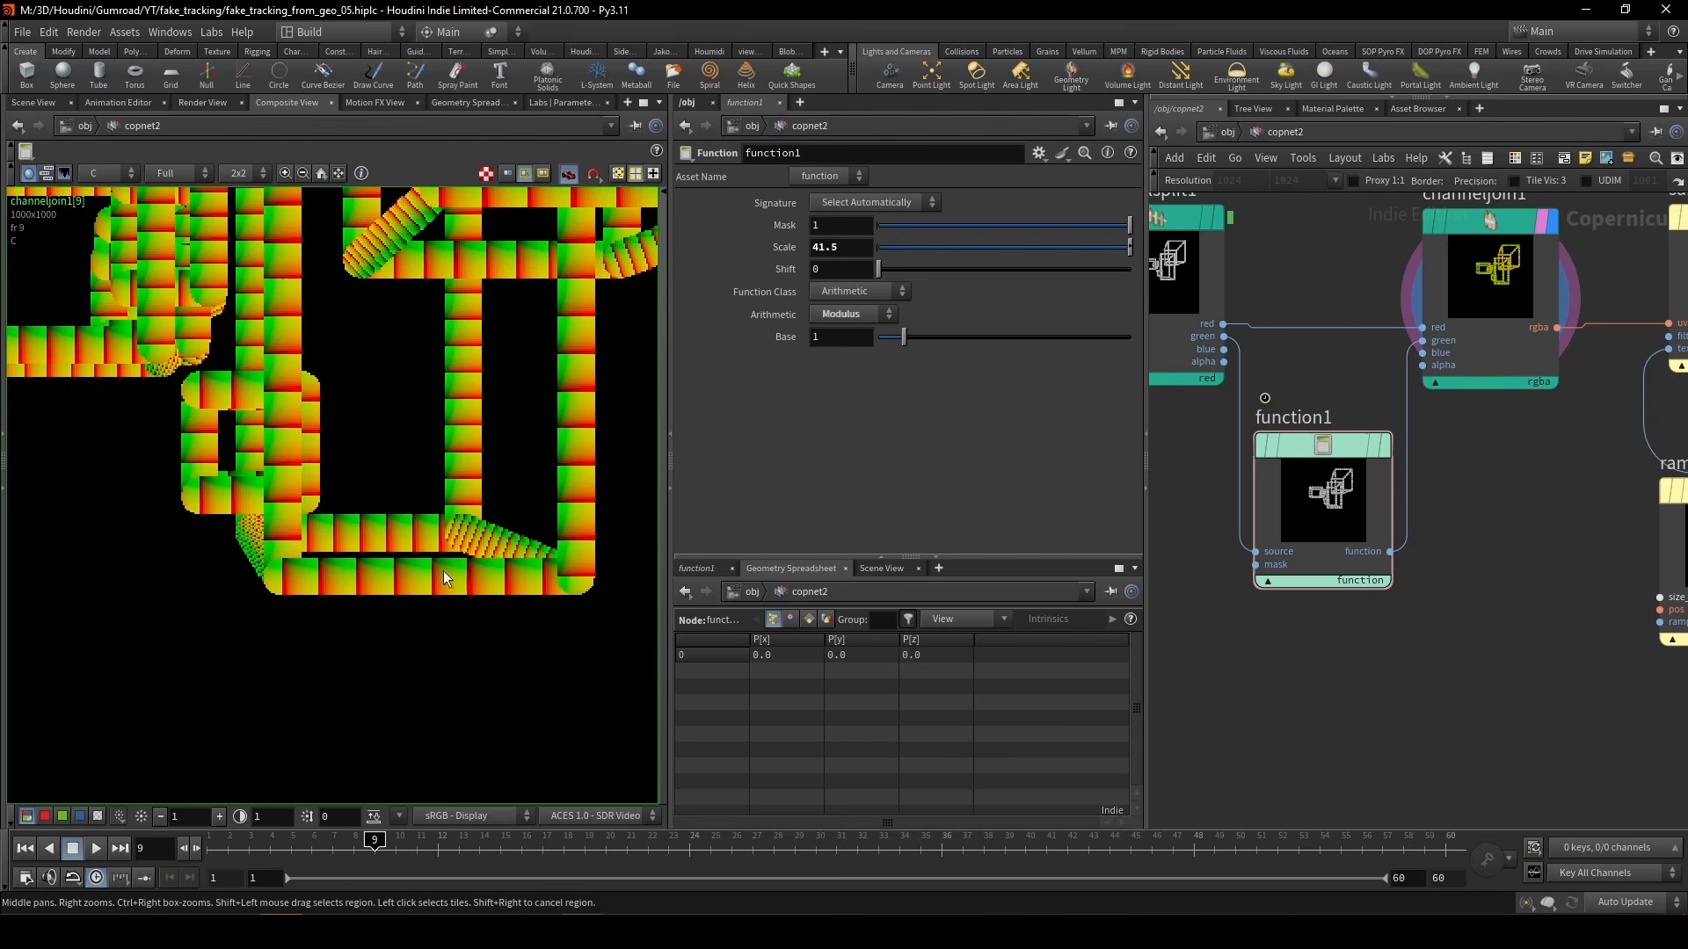
pyautogui.scroll(2, 596, 511)
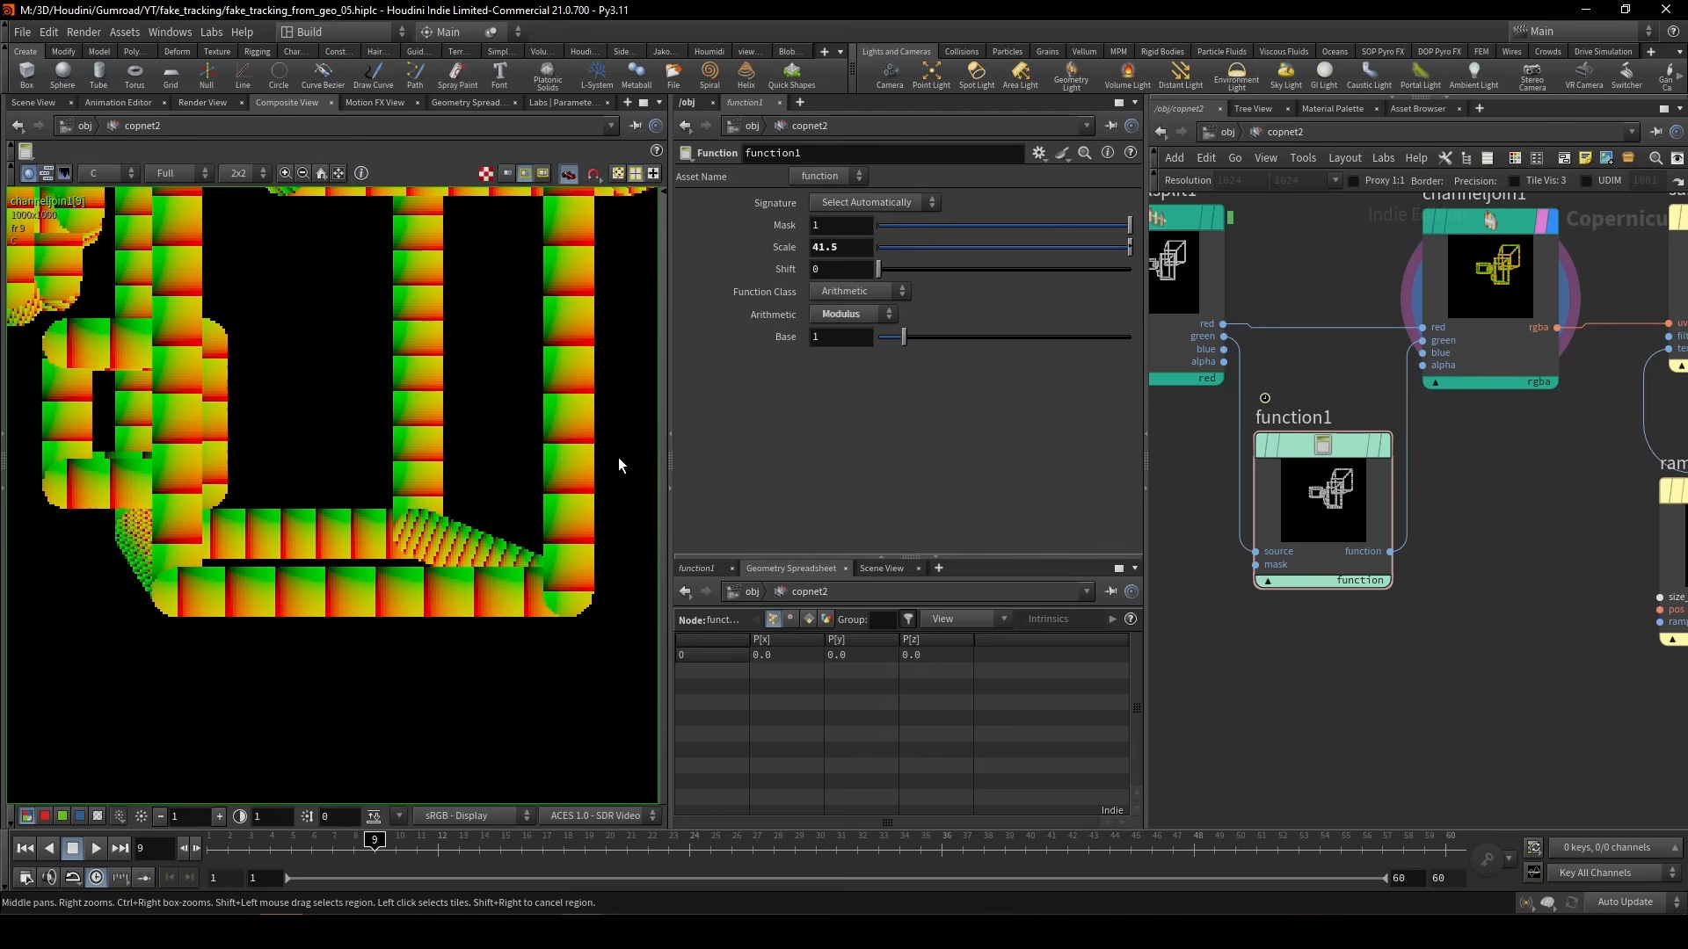
# - Display sample2, fed by the circular ramp2 texture, and examine the dots along the box edges
pyautogui.scroll(-3, 1522, 655)
pyautogui.moveTo(1526, 659); pyautogui.dragTo(1311, 648, button='middle')
pyautogui.scroll(4, 1406, 598)
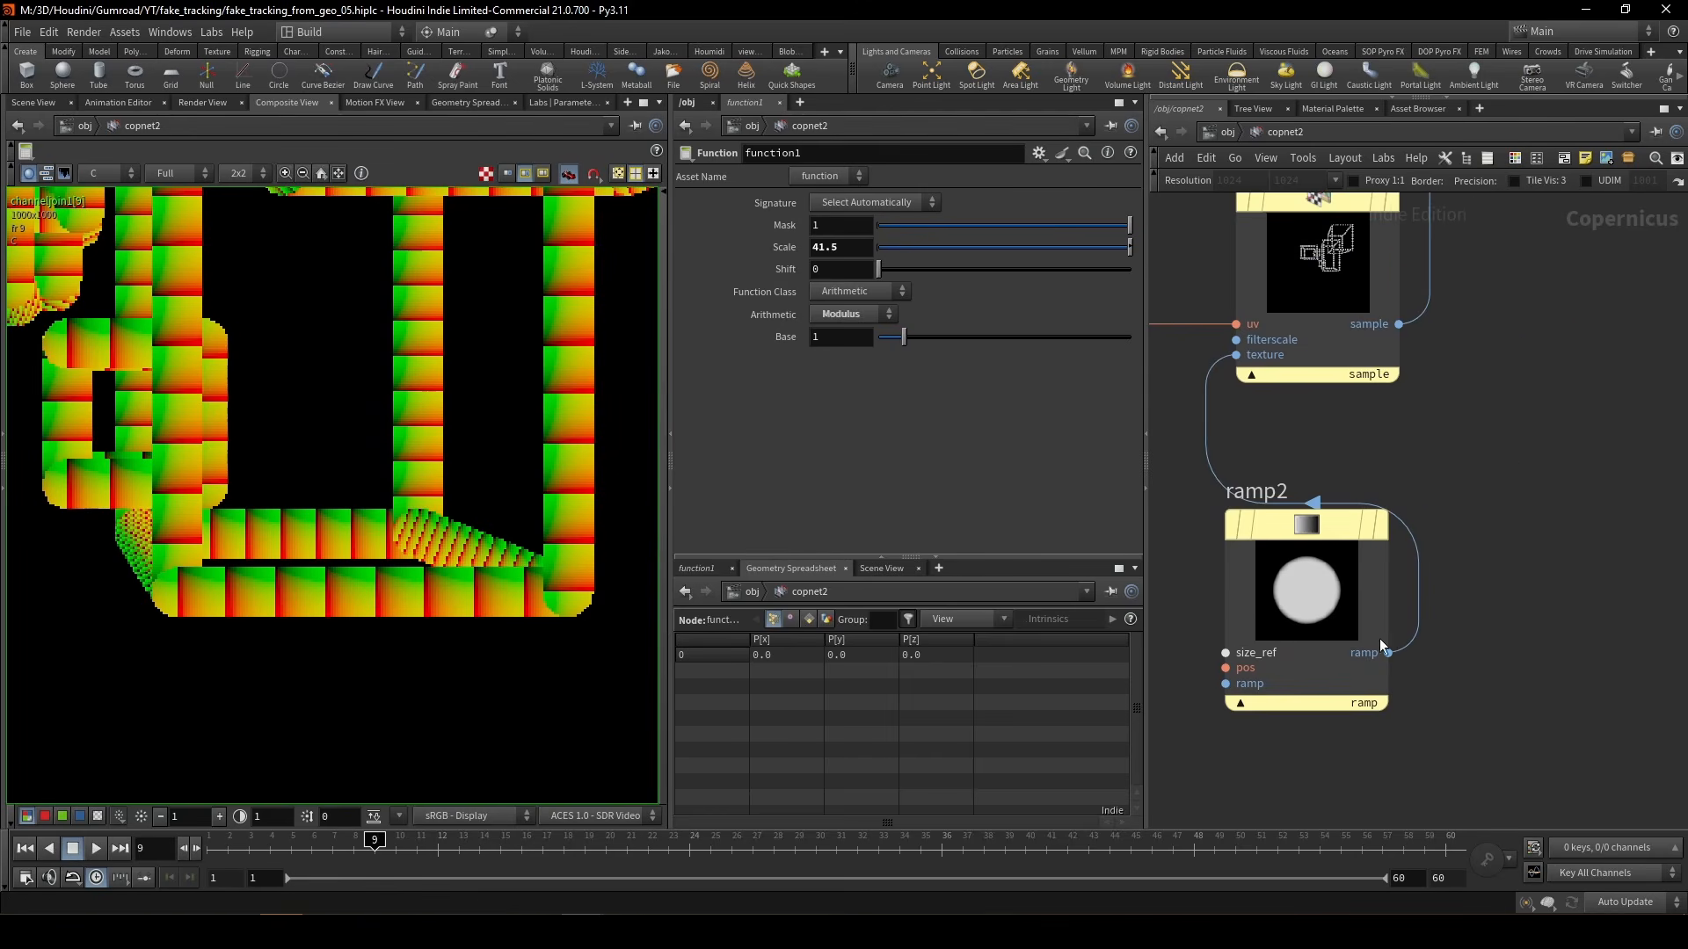
pyautogui.moveTo(1549, 458); pyautogui.dragTo(1419, 619, button='middle')
pyautogui.click(1180, 362)
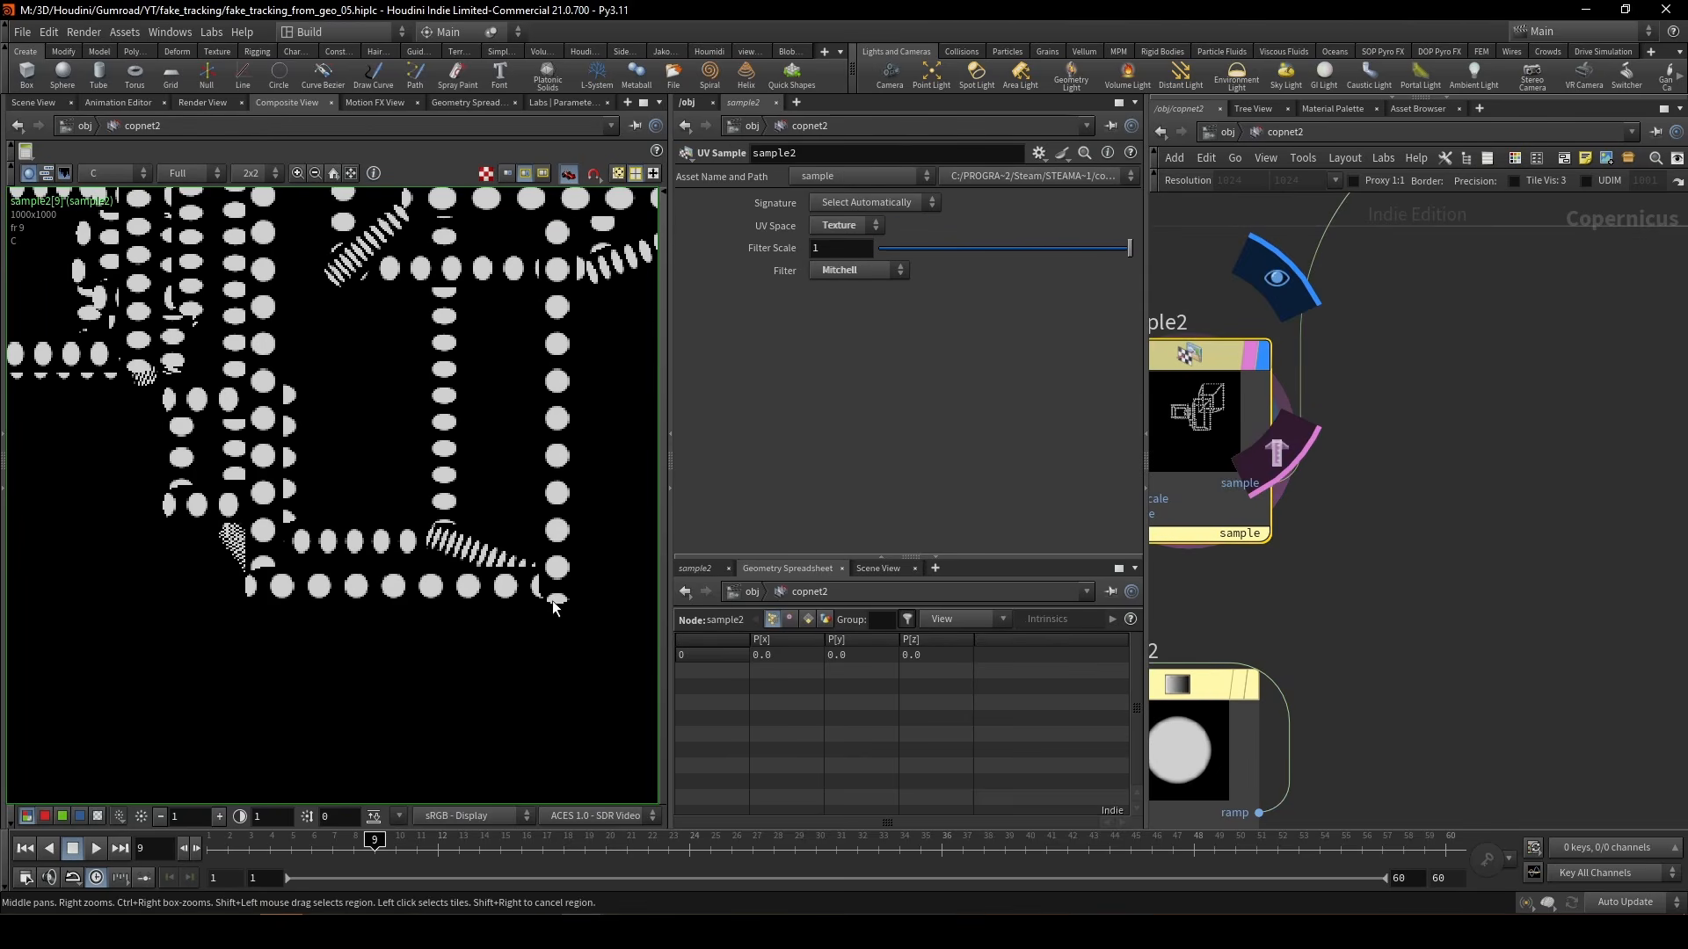
pyautogui.scroll(-5, 543, 605)
pyautogui.scroll(3, 439, 562)
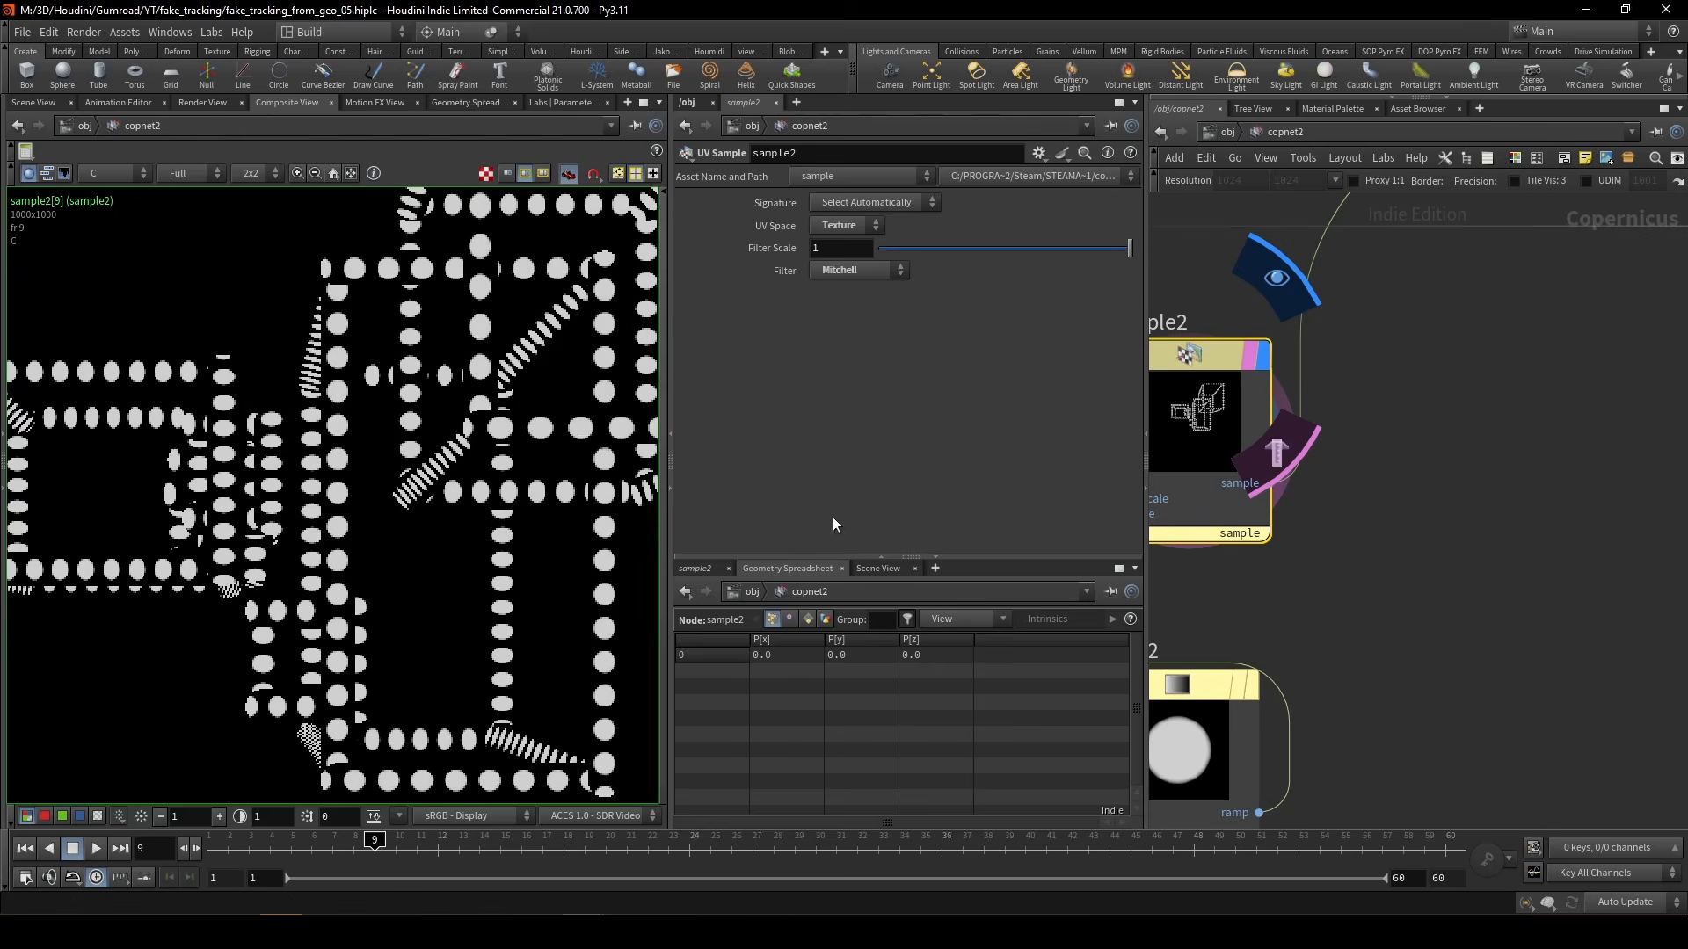
pyautogui.scroll(-2, 415, 569)
# - Display the zcomp2 composite again and examine the dotted boxes over the render
pyautogui.scroll(-4, 1362, 572)
pyautogui.moveTo(1593, 601); pyautogui.dragTo(1301, 528, button='middle')
pyautogui.moveTo(1483, 634); pyautogui.dragTo(1120, 445, button='middle')
pyautogui.click(1379, 560)
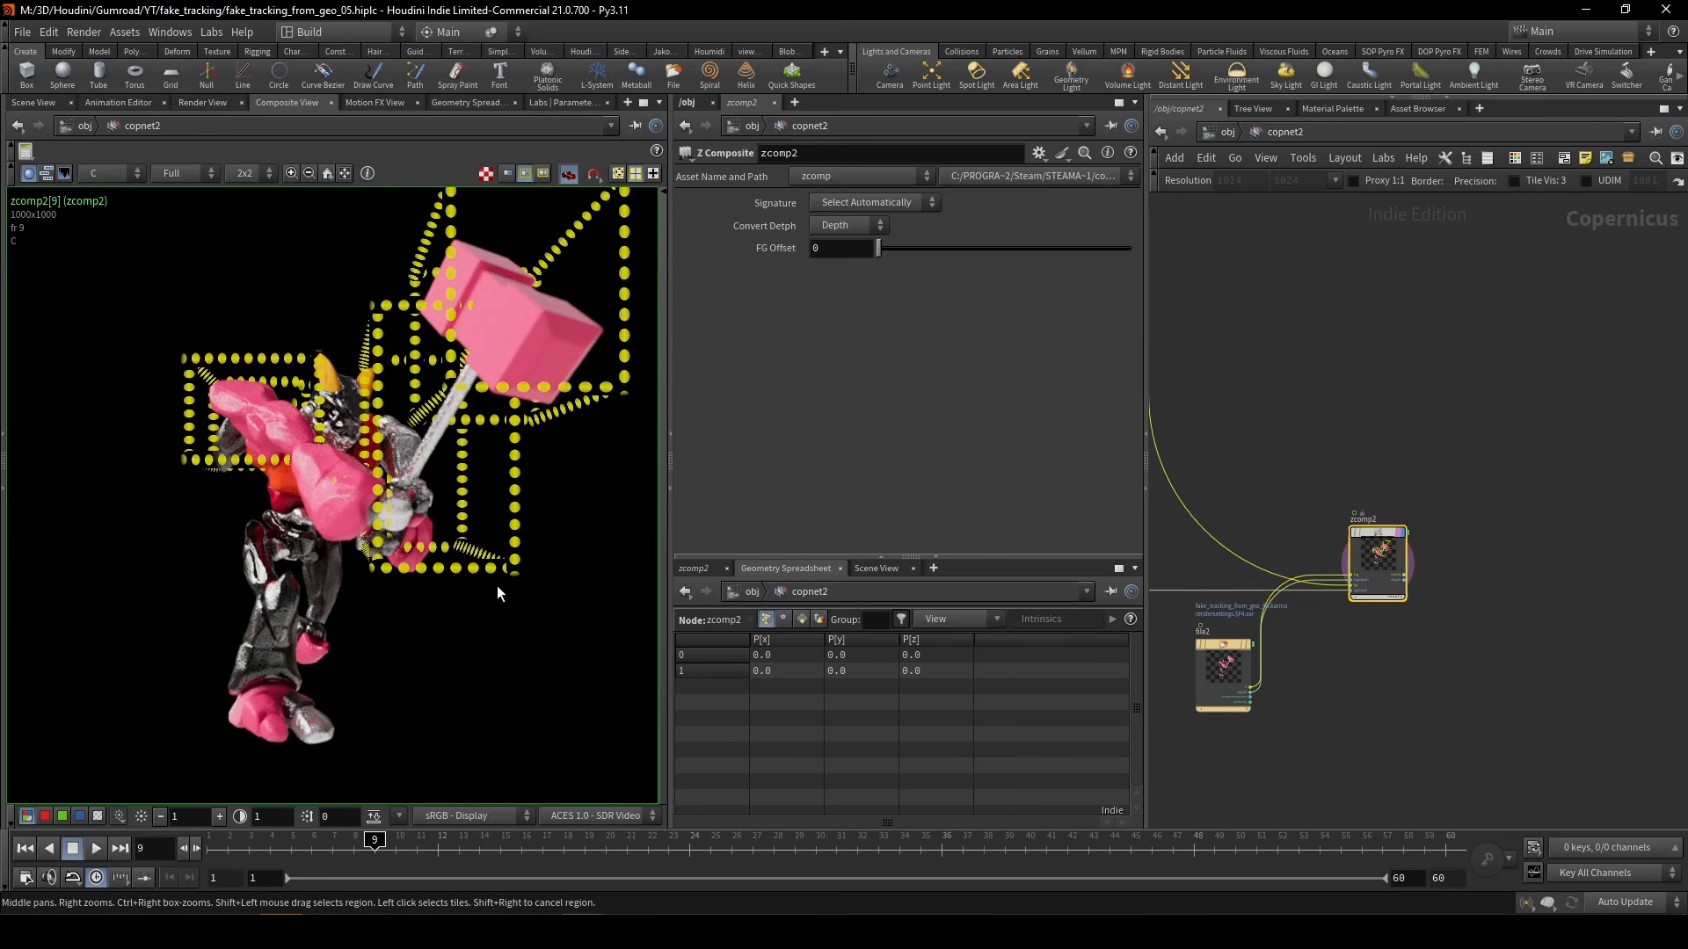
pyautogui.scroll(-2, 497, 594)
pyautogui.scroll(-4, 1266, 427)
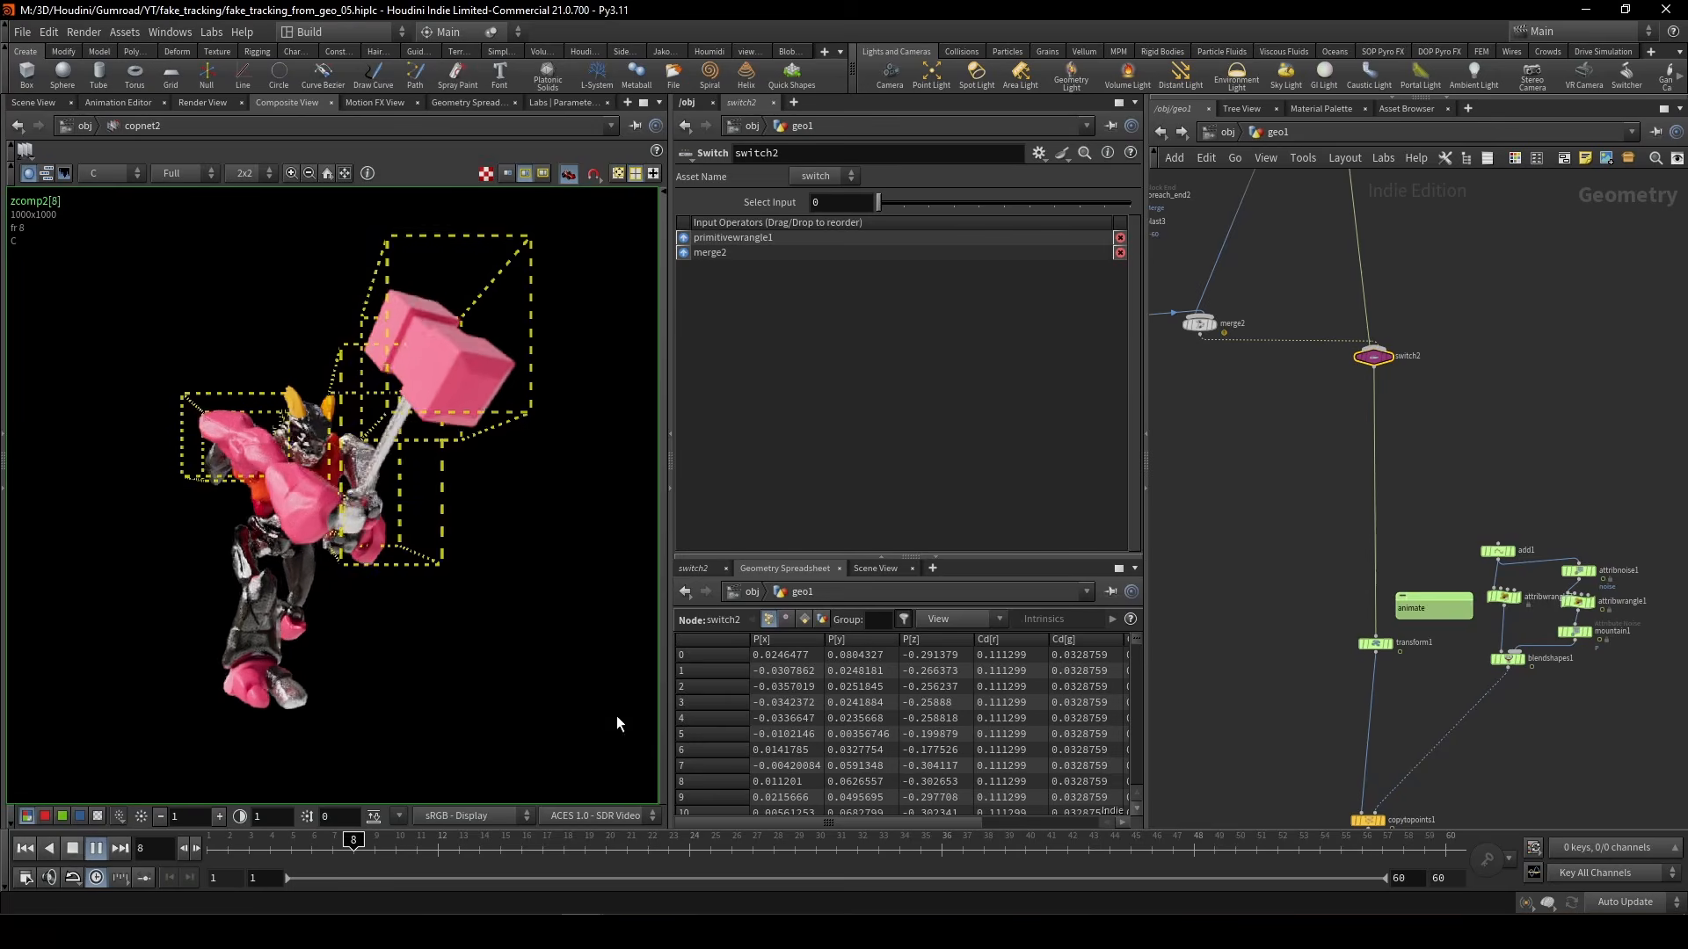
# - Set the Select Input of switch2 in geo1 to 1 and play the zcomp2 composite with the merge2 branch
pyautogui.scroll(-6, 1542, 429)
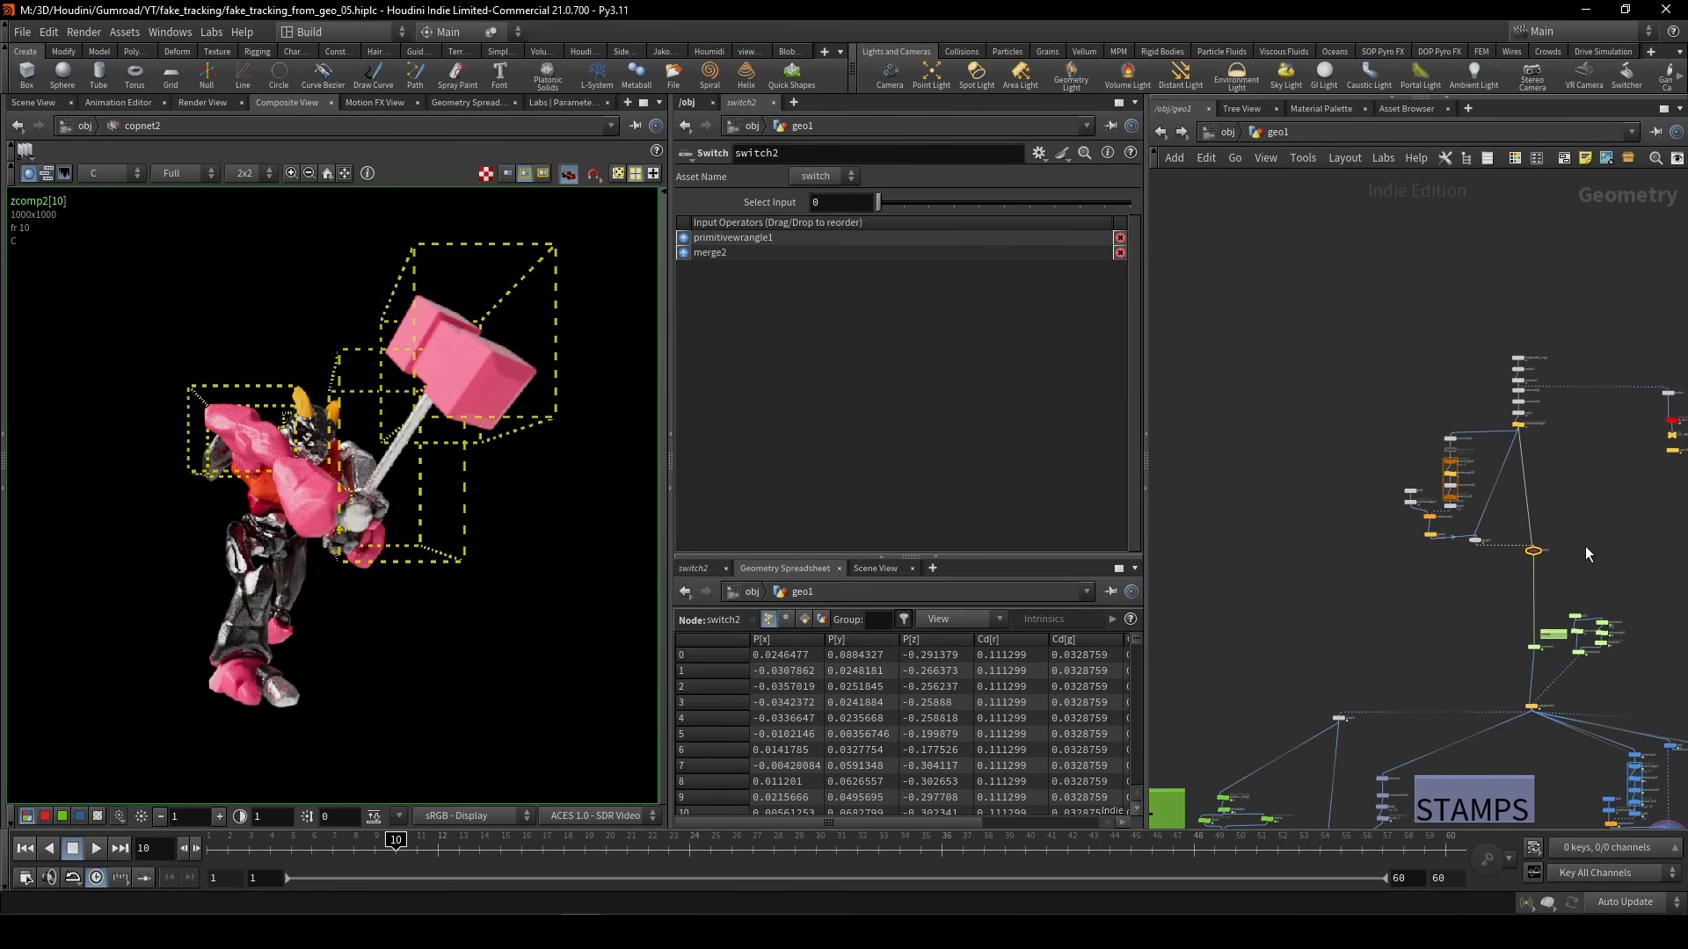
pyautogui.scroll(3, 1547, 528)
pyautogui.scroll(4, 1459, 509)
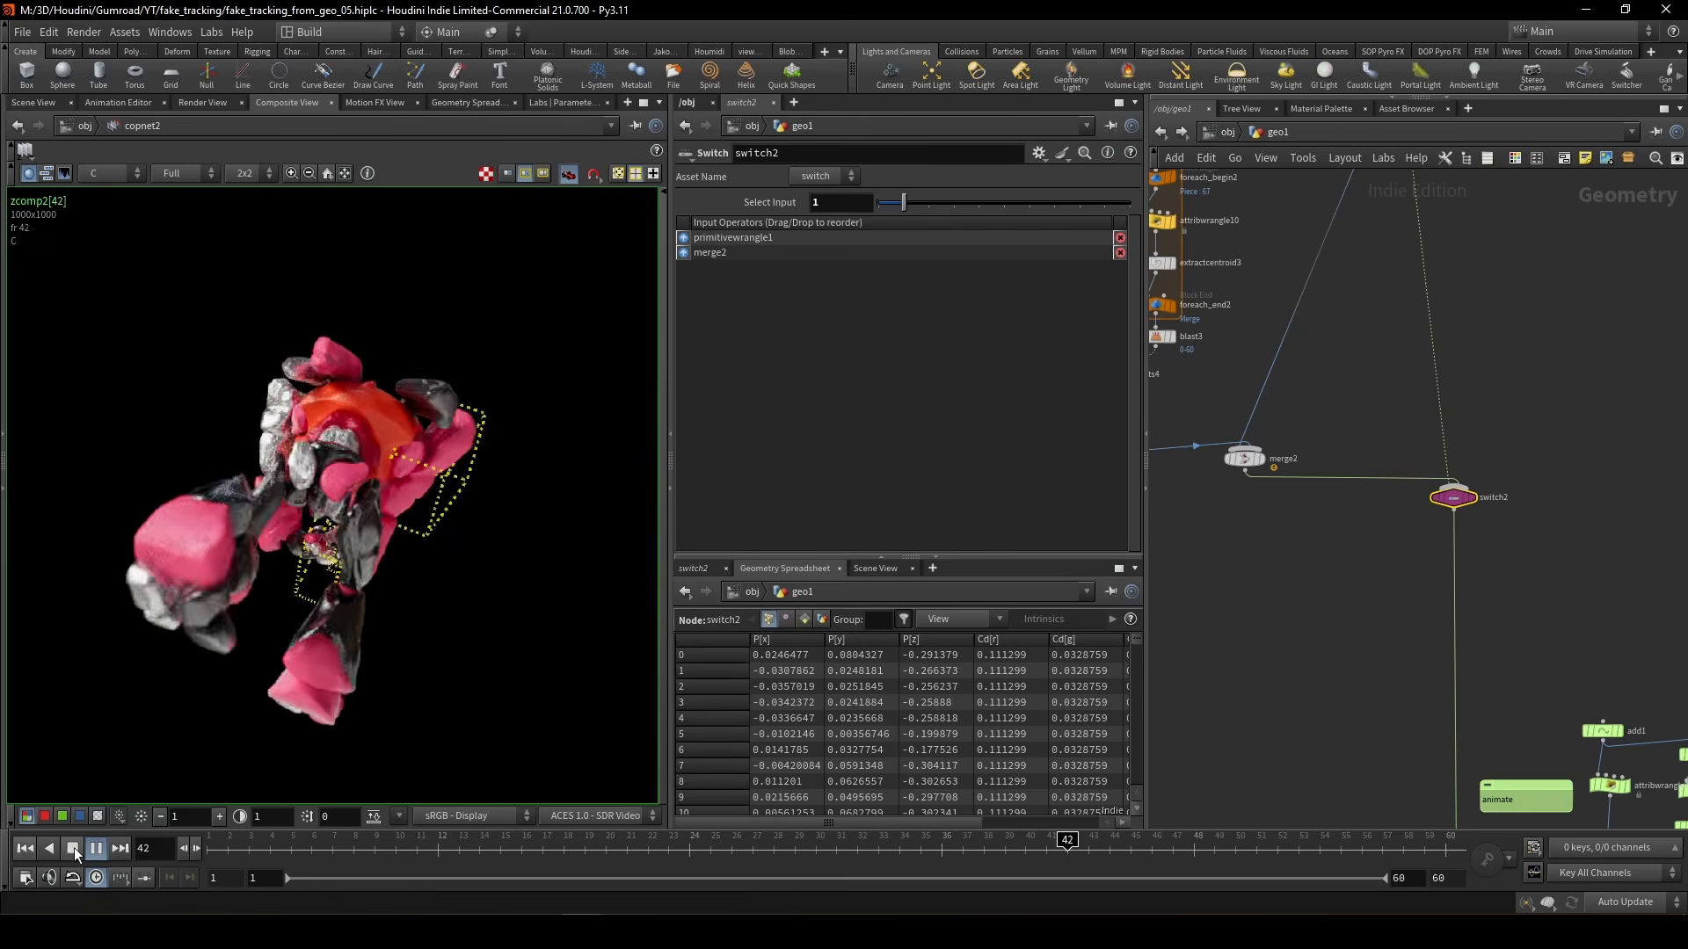
pyautogui.scroll(-3, 1282, 640)
pyautogui.scroll(-5, 1284, 640)
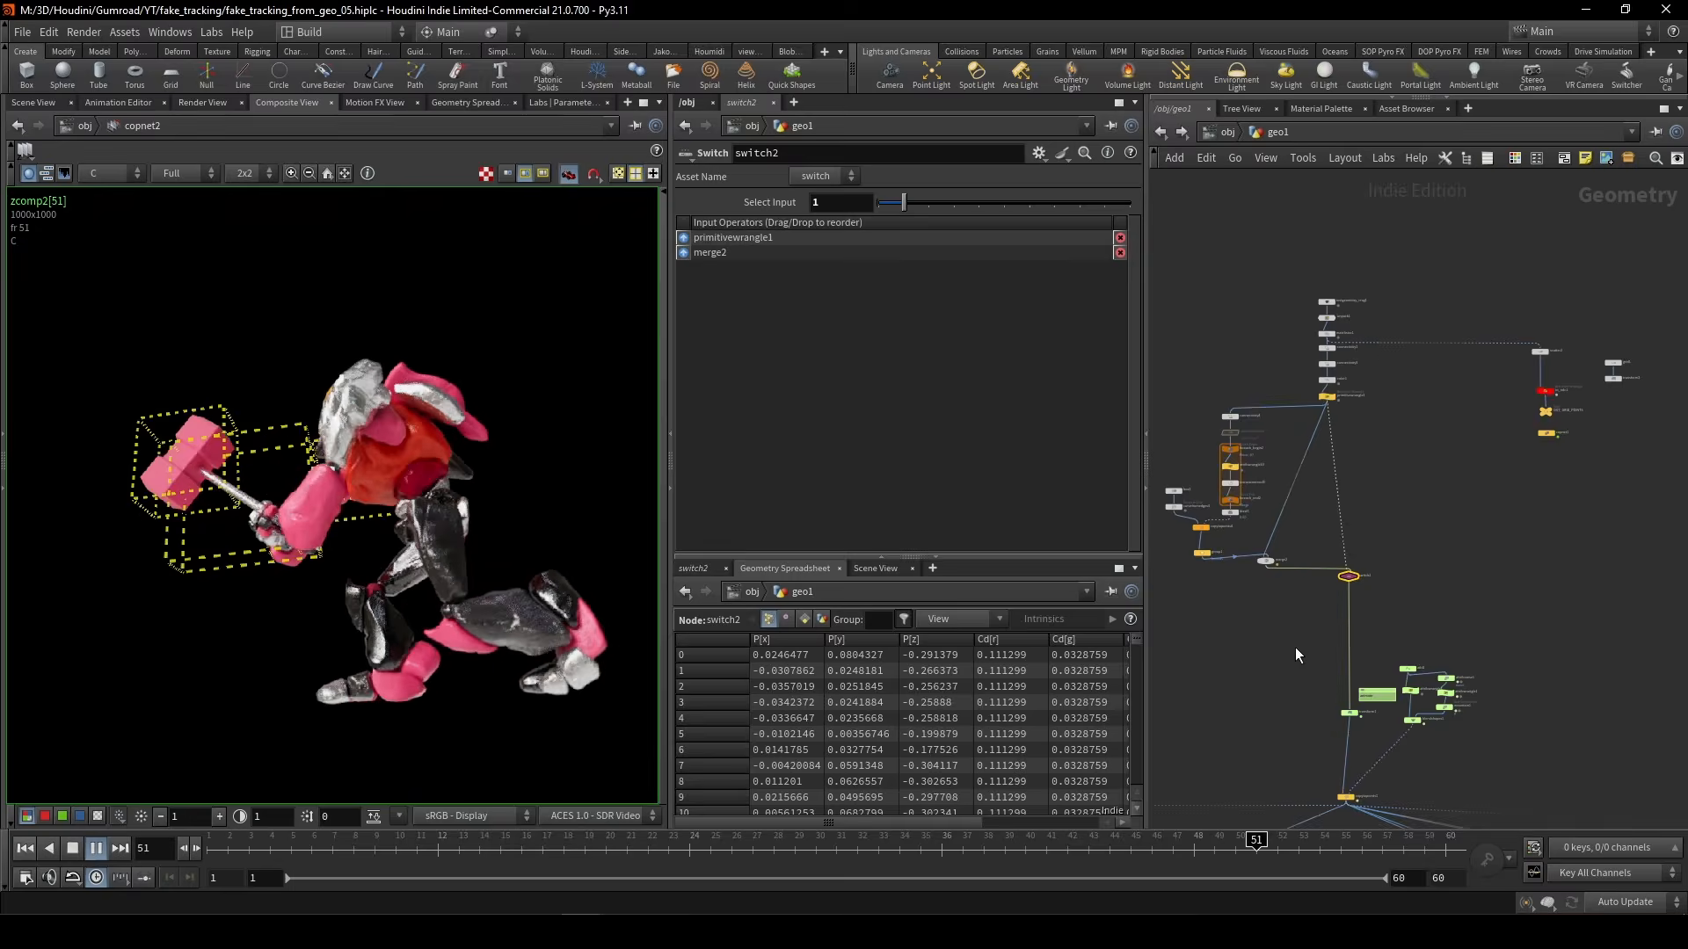
pyautogui.moveTo(1295, 647); pyautogui.dragTo(1394, 475, button='middle')
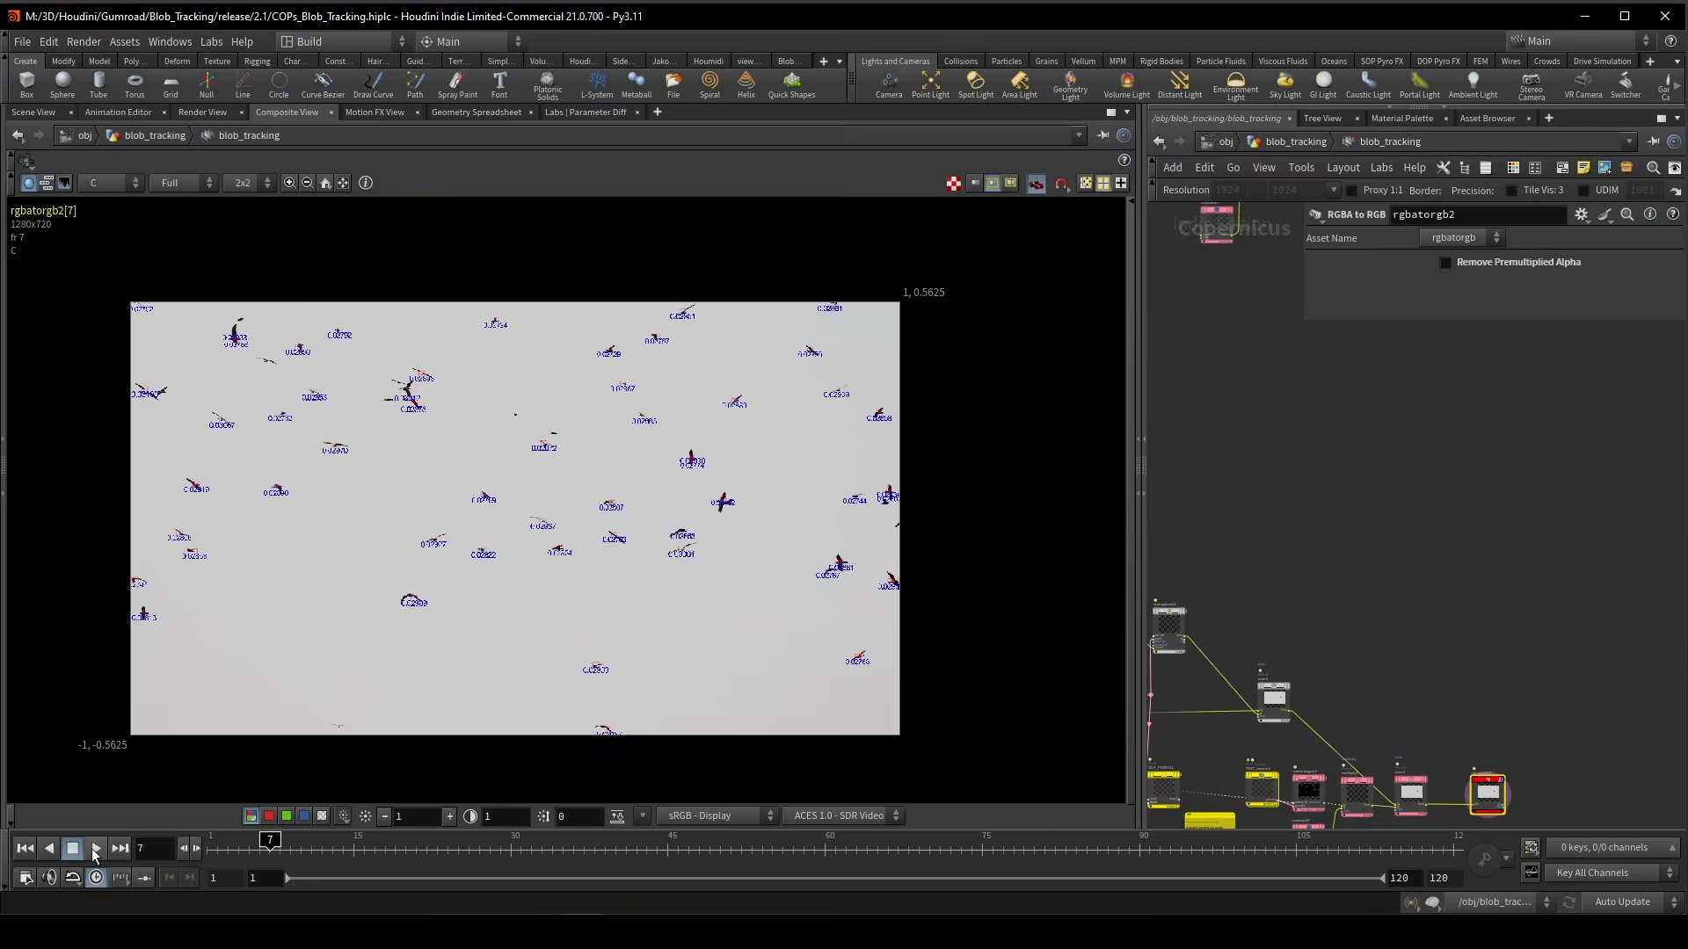
# - Play the rgbatorgb2 result in the COPs_Blob_Tracking scene, examine the bird labels up close, and stop playback
pyautogui.click(95, 848)
pyautogui.scroll(2, 554, 580)
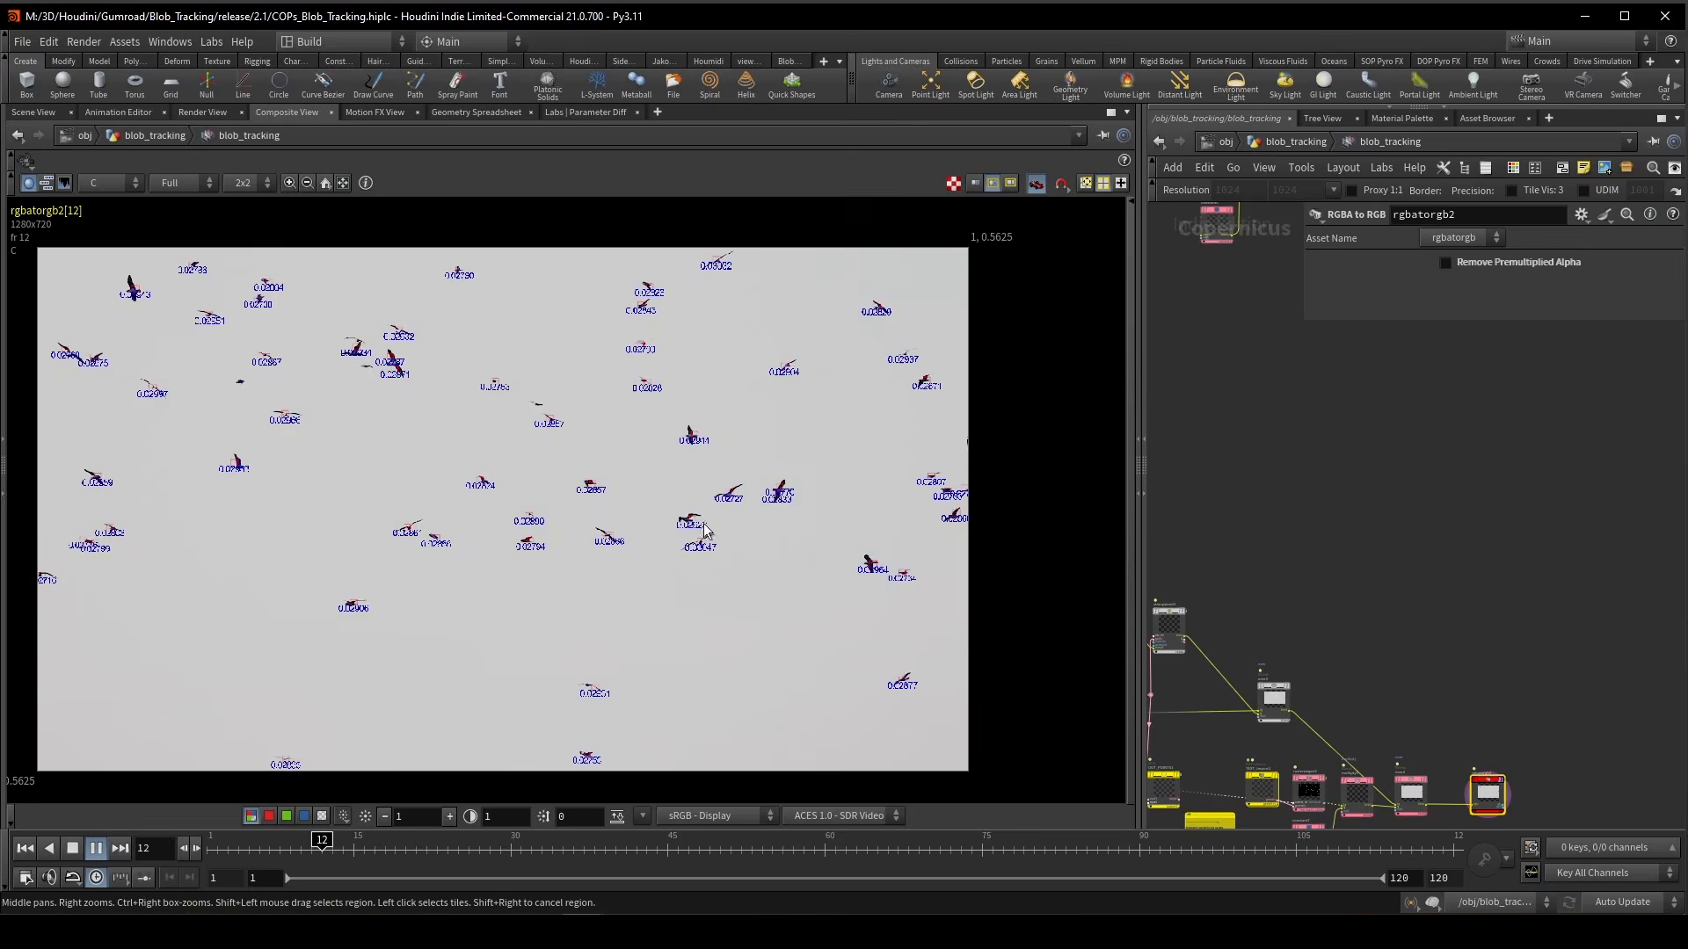
pyautogui.scroll(3, 738, 508)
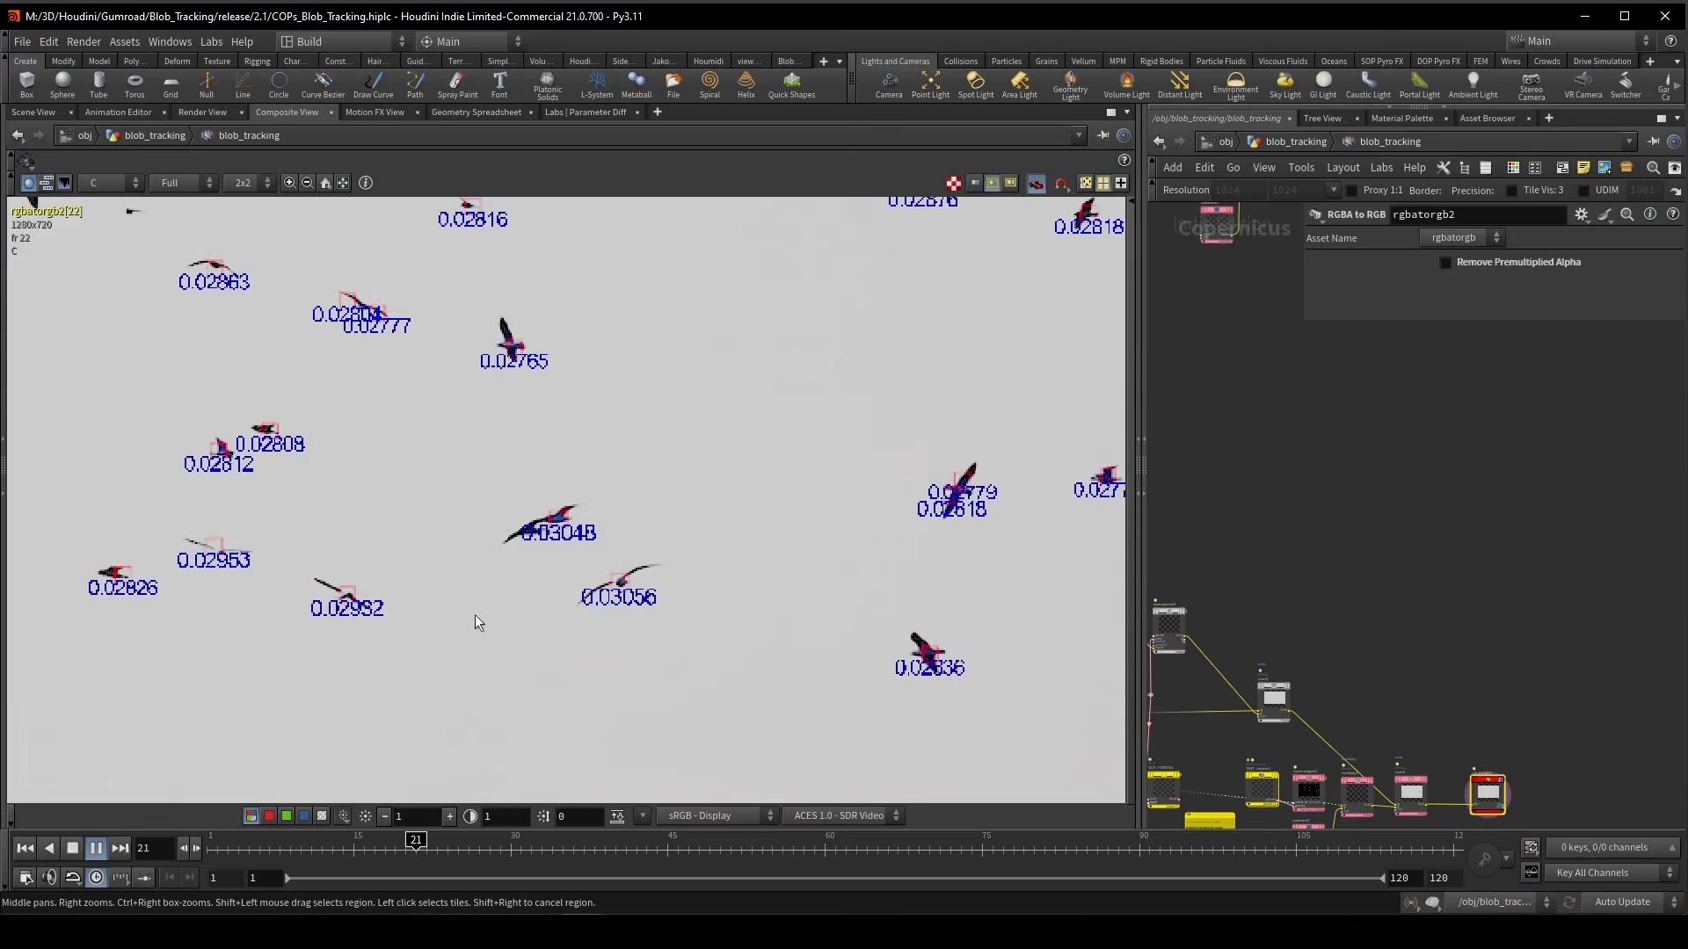
pyautogui.scroll(-4, 363, 615)
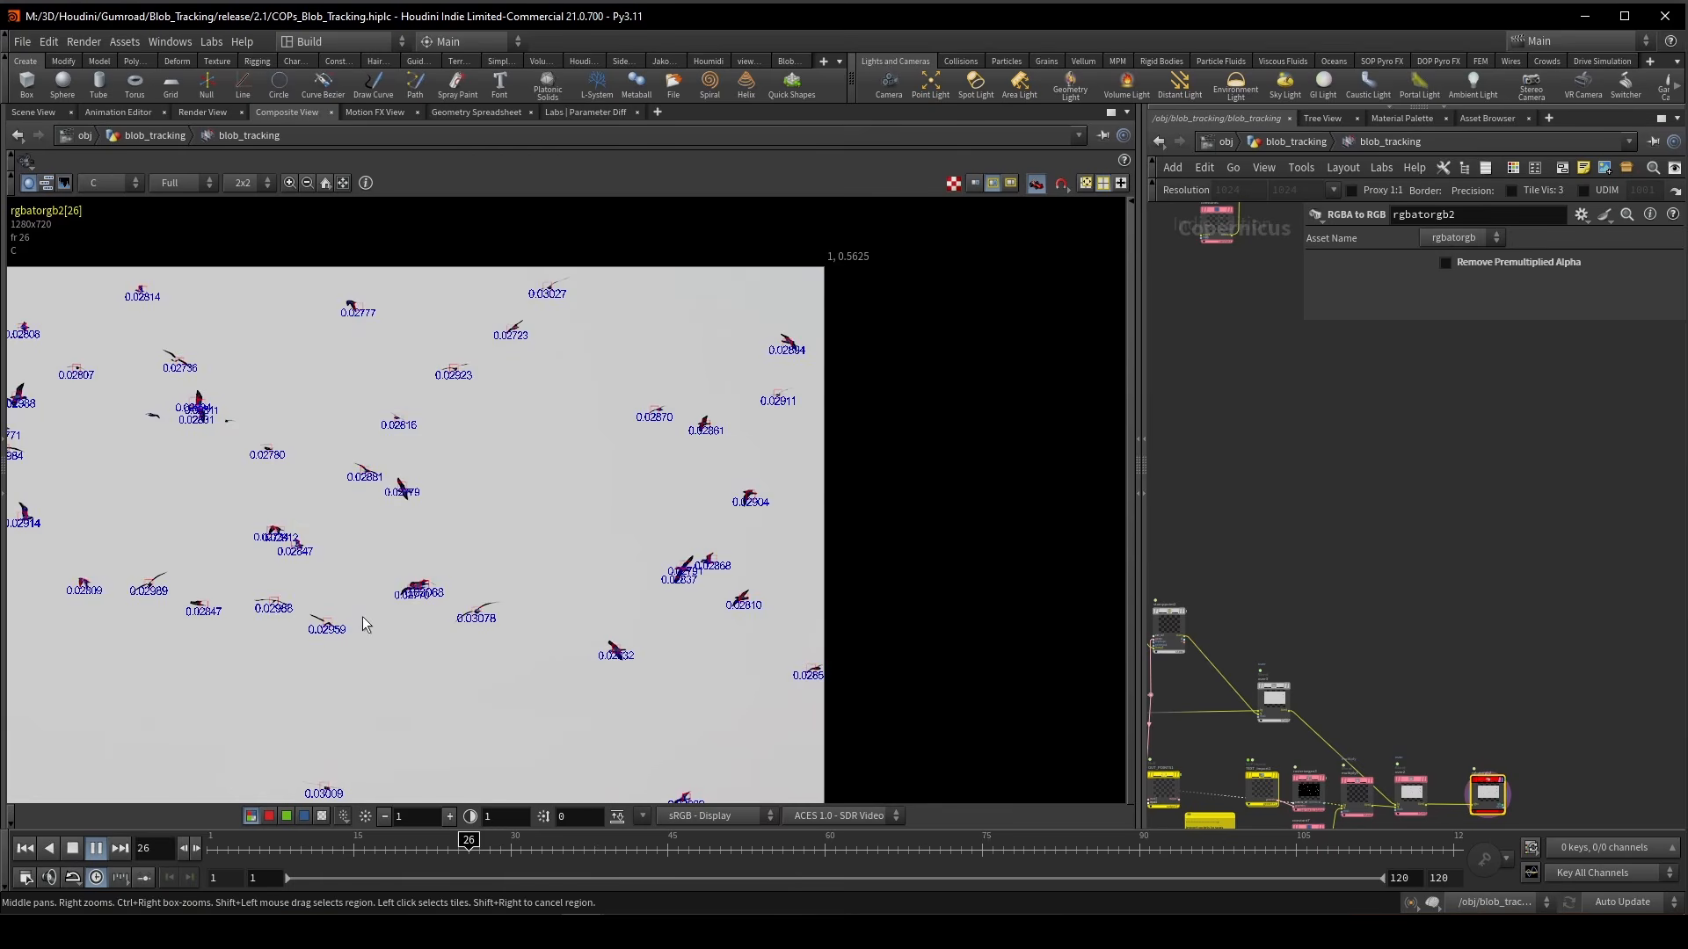
pyautogui.click(95, 849)
# - Display the Blob_Tracking2 node and examine its detected points in the 3D scene view
pyautogui.scroll(10, 1406, 616)
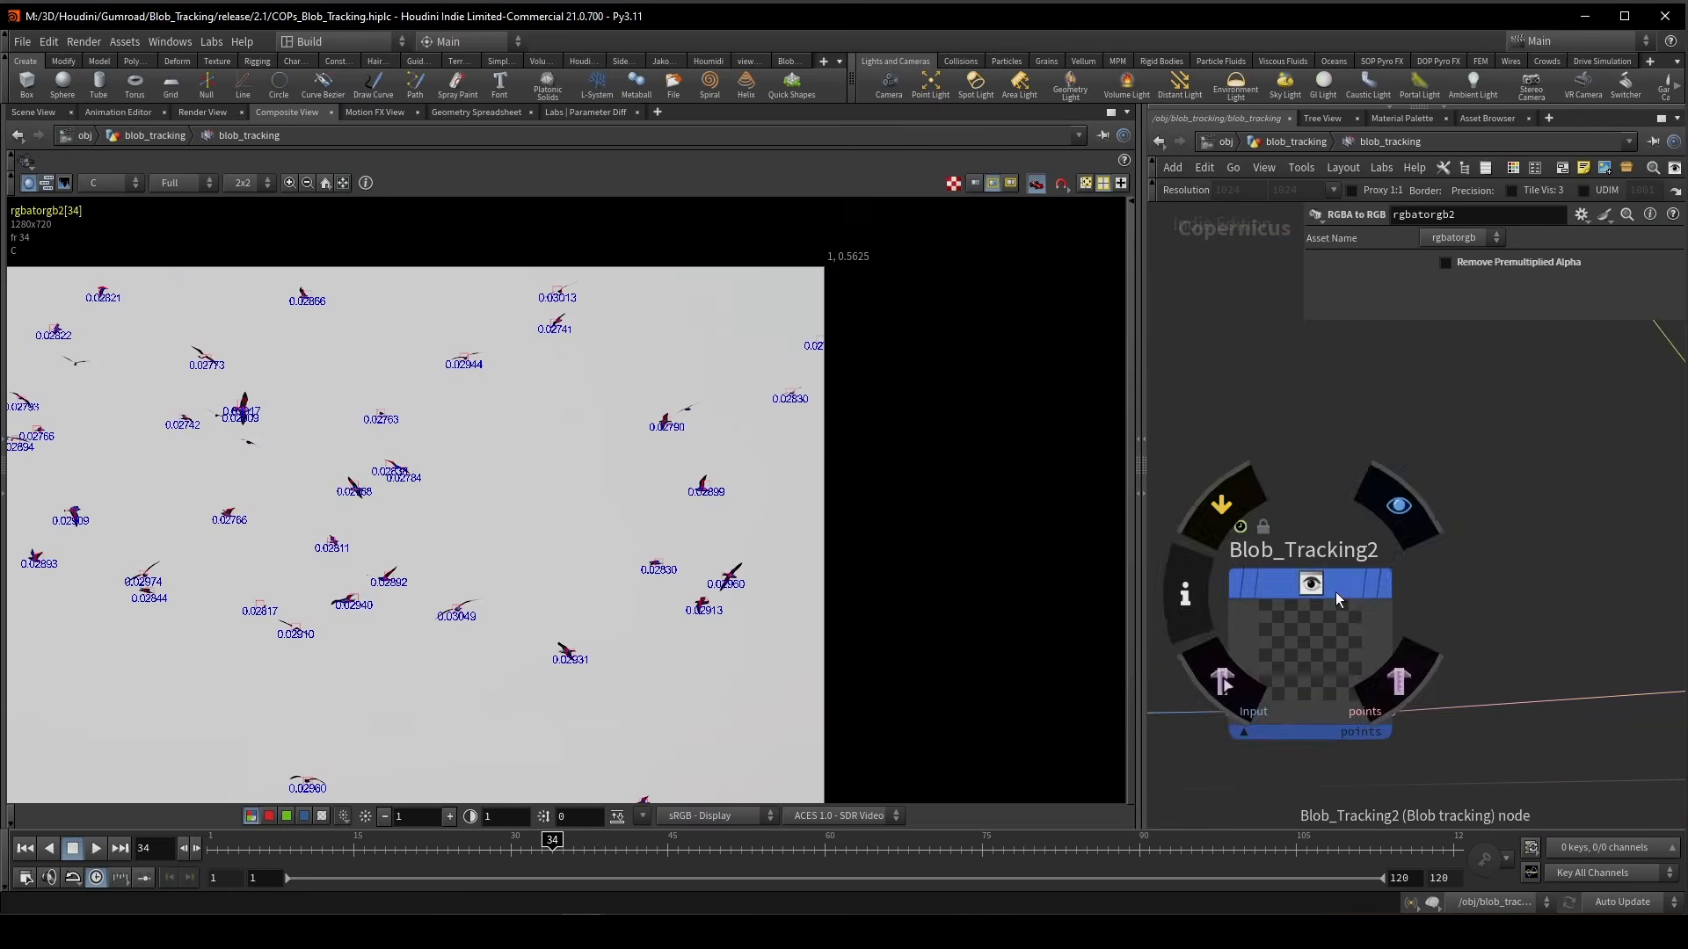
pyautogui.click(1296, 624)
pyautogui.press('r')
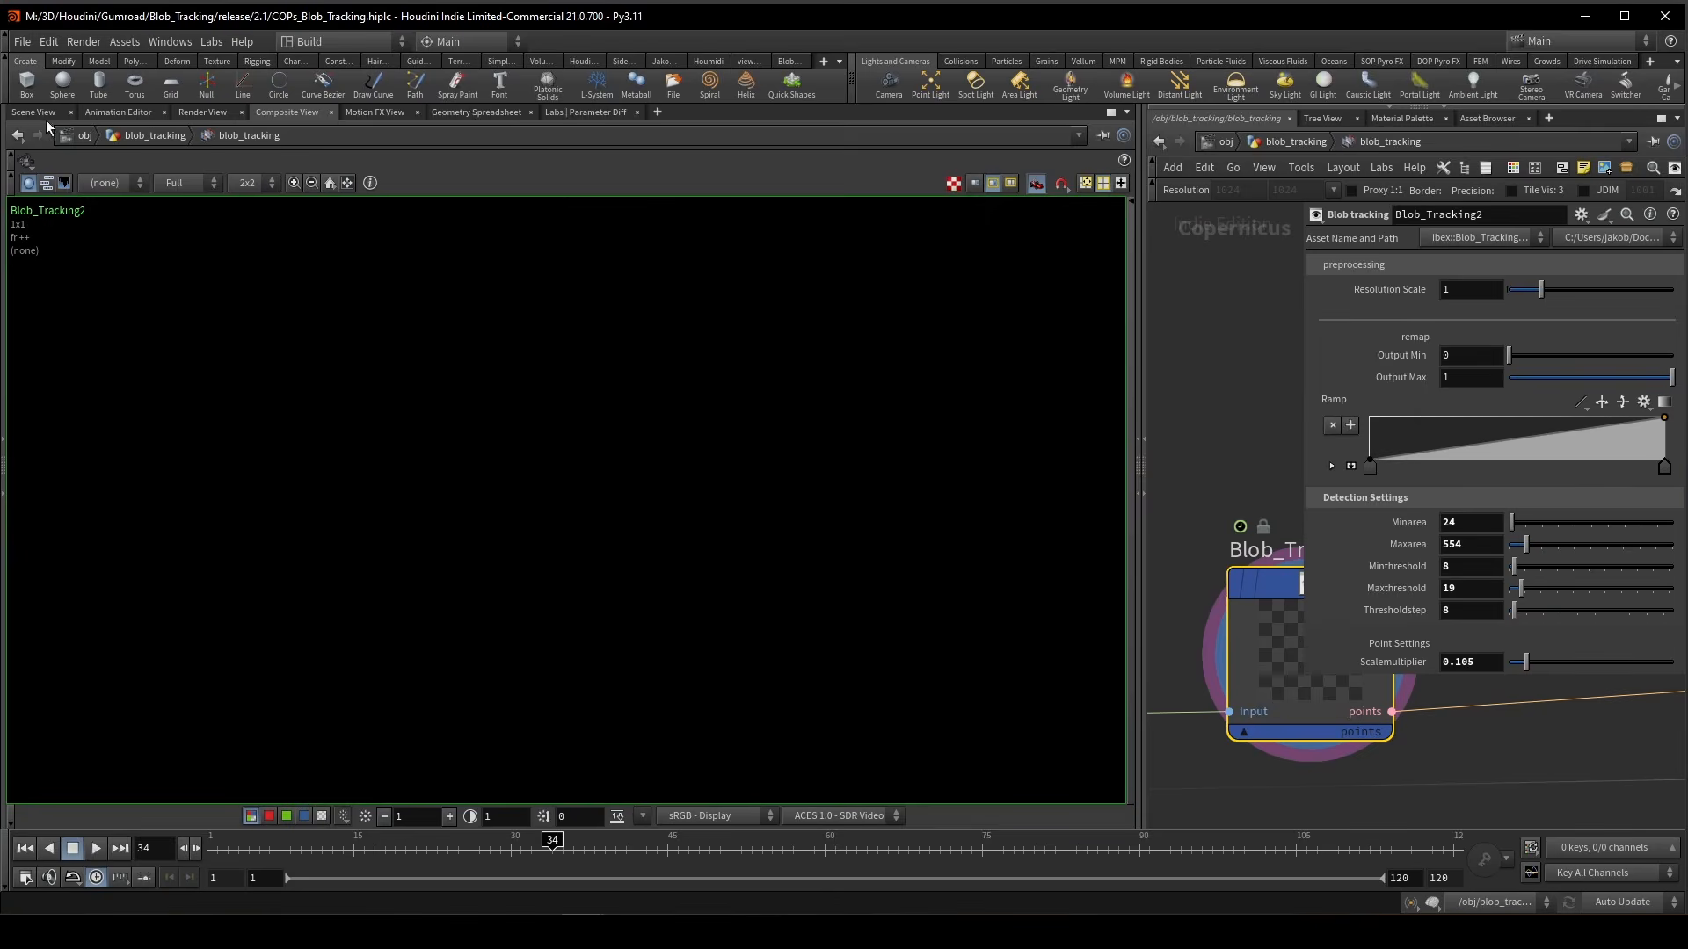
pyautogui.click(34, 113)
# - Widen the network pane and select the final red rgbatorgb2 node at the end of the label branch
pyautogui.scroll(-8, 1503, 780)
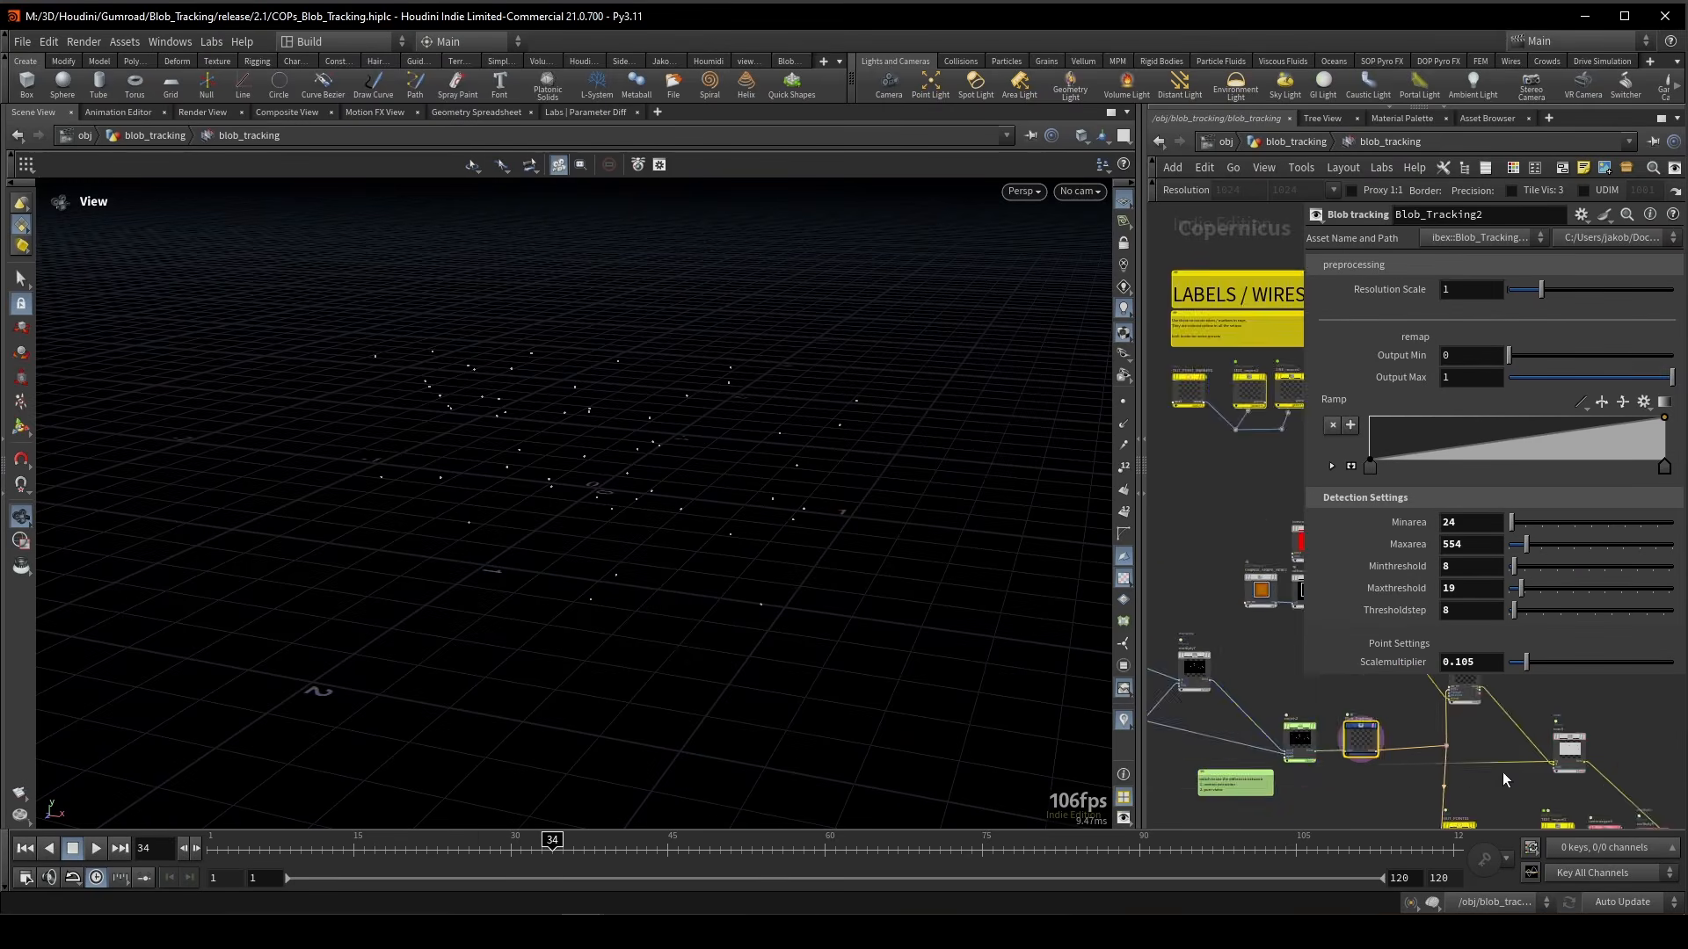
pyautogui.moveTo(1503, 780); pyautogui.dragTo(1160, 677, button='middle')
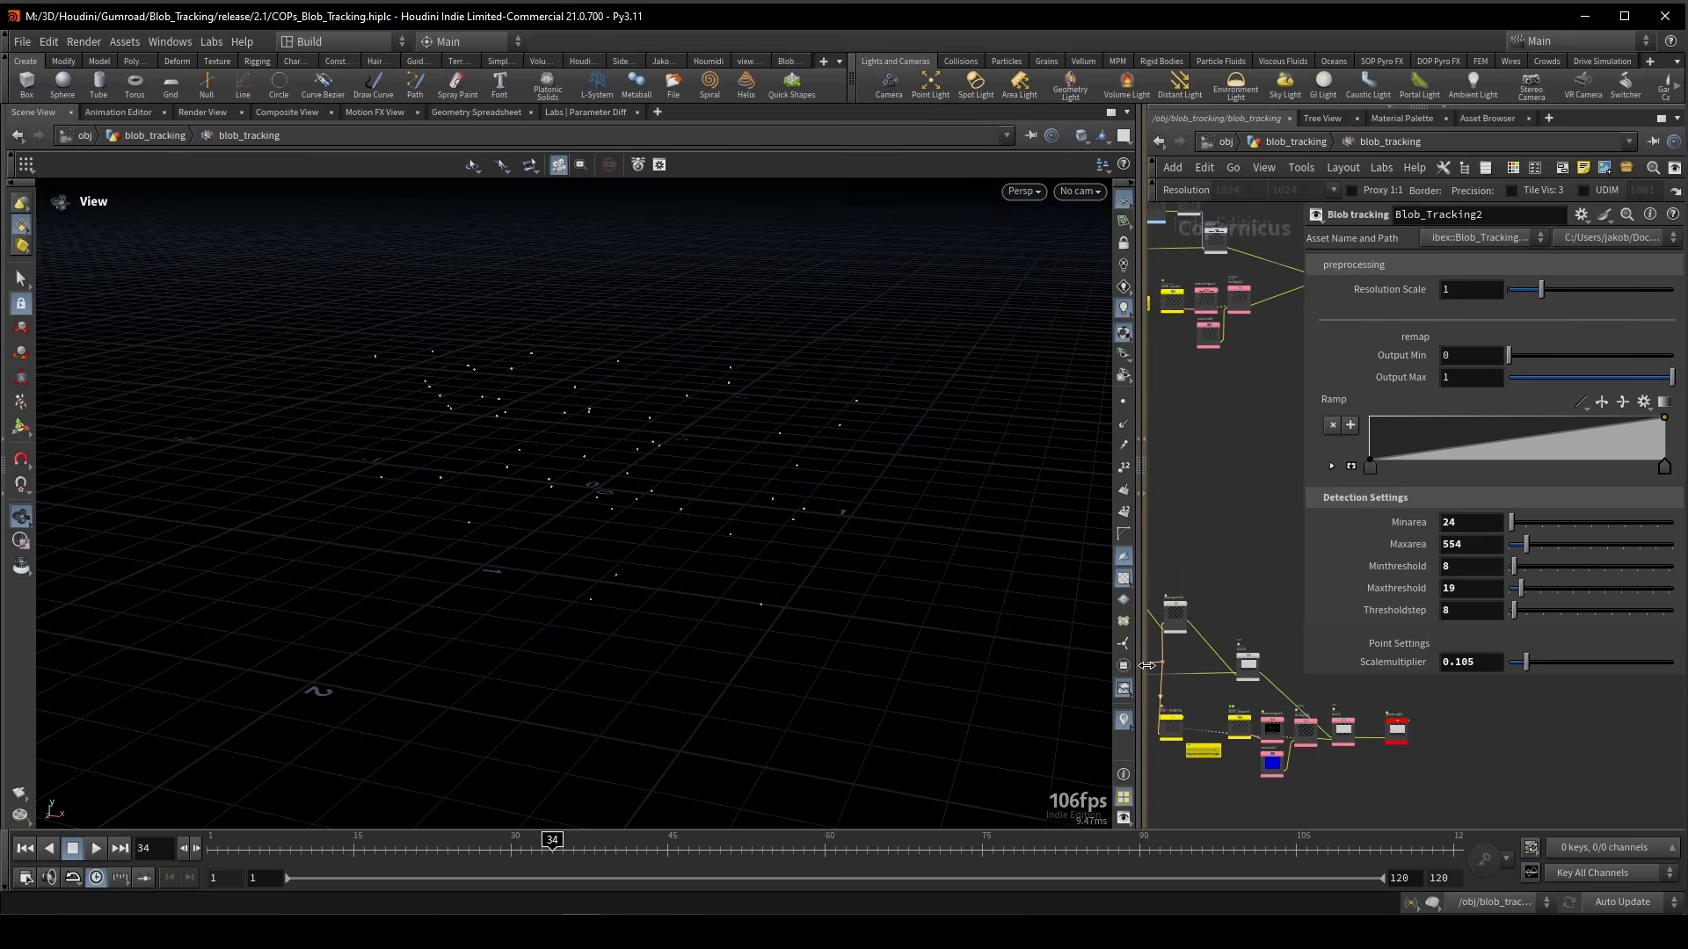
pyautogui.moveTo(1148, 665); pyautogui.dragTo(848, 665)
pyautogui.scroll(4, 1175, 714)
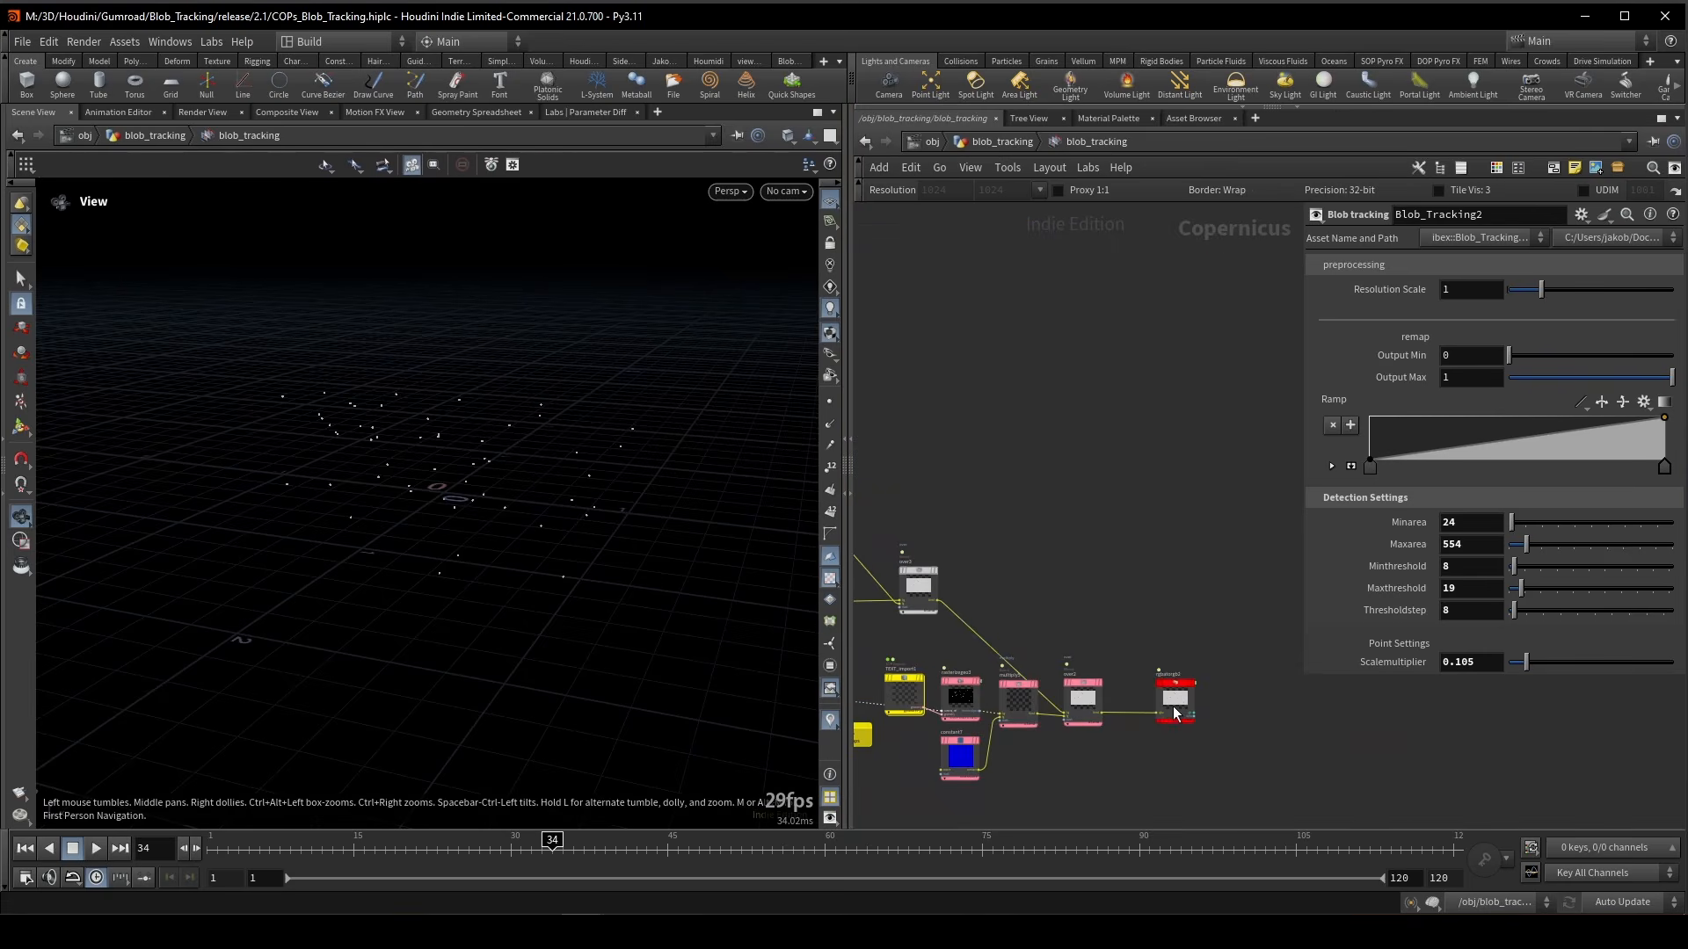
pyautogui.click(1175, 714)
pyautogui.scroll(5, 545, 488)
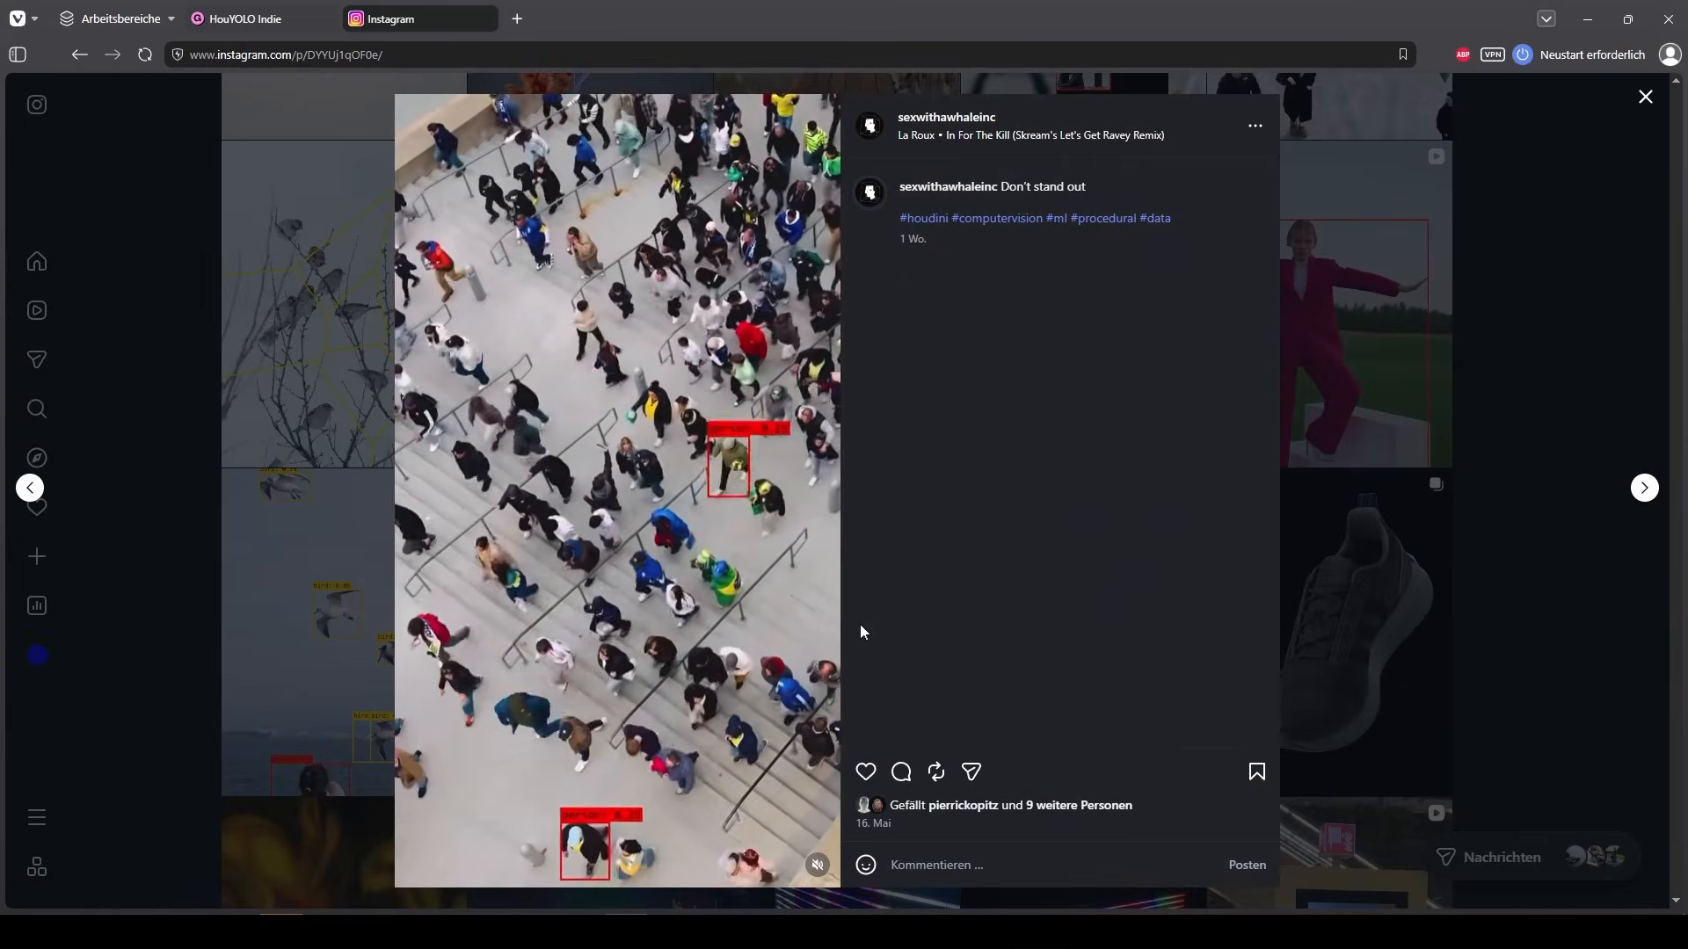
# - On the Instagram profile, close the crowd post, view the seagull object-detection post and close it again
pyautogui.click(1597, 572)
pyautogui.click(335, 565)
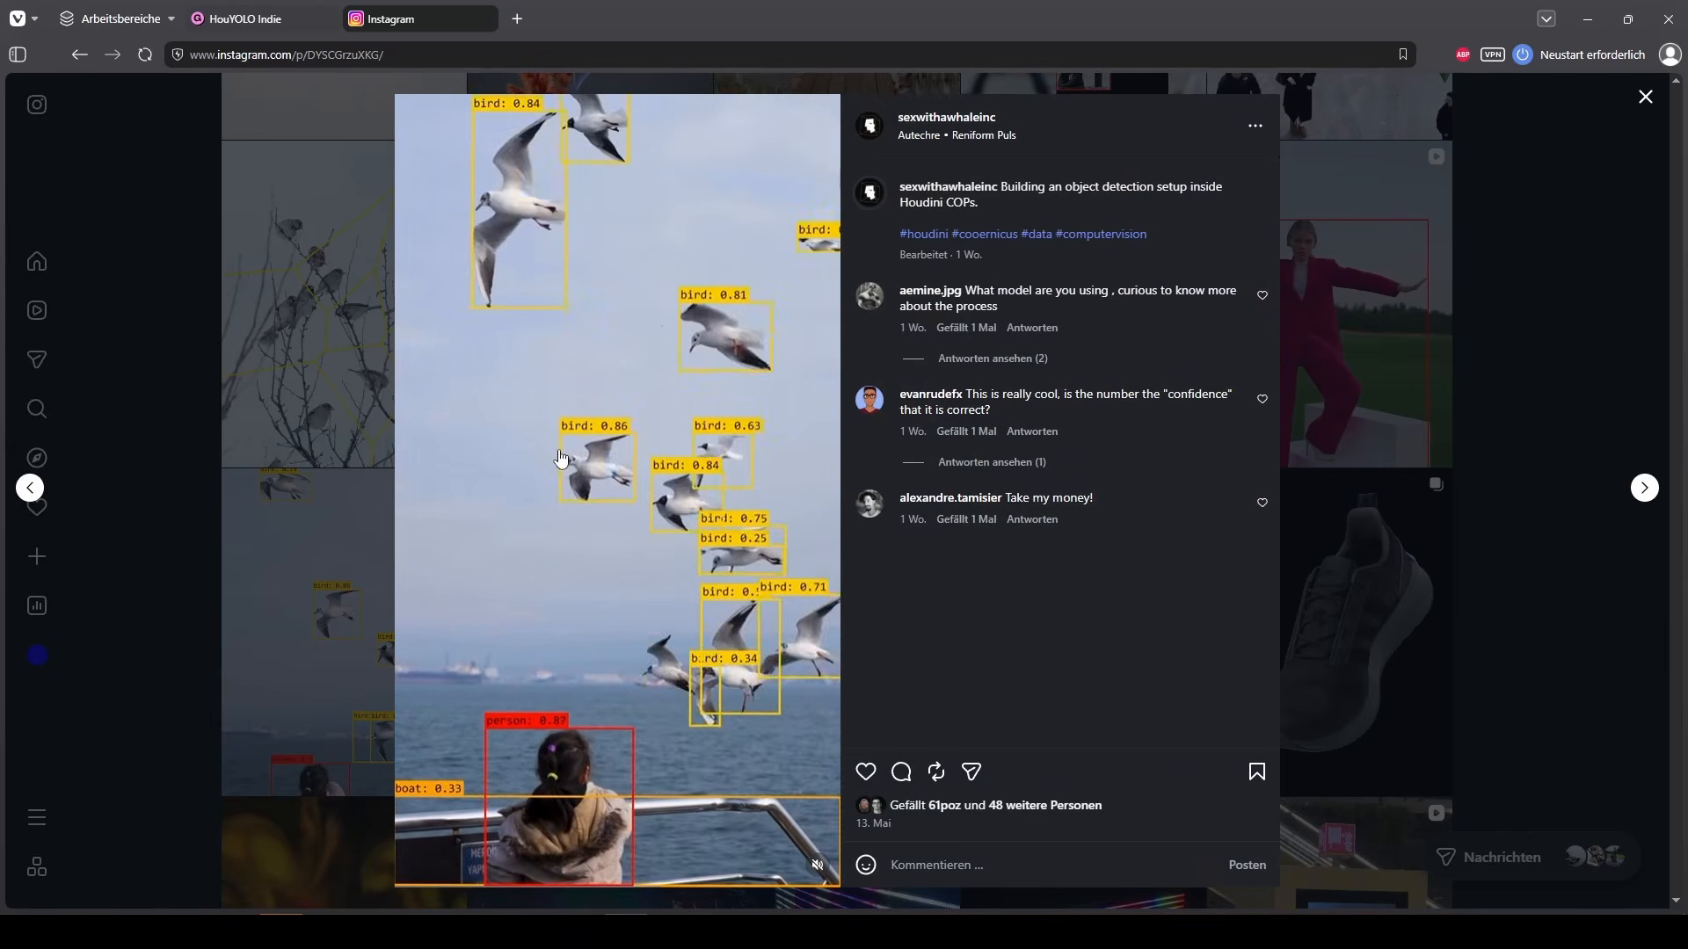
pyautogui.click(1537, 619)
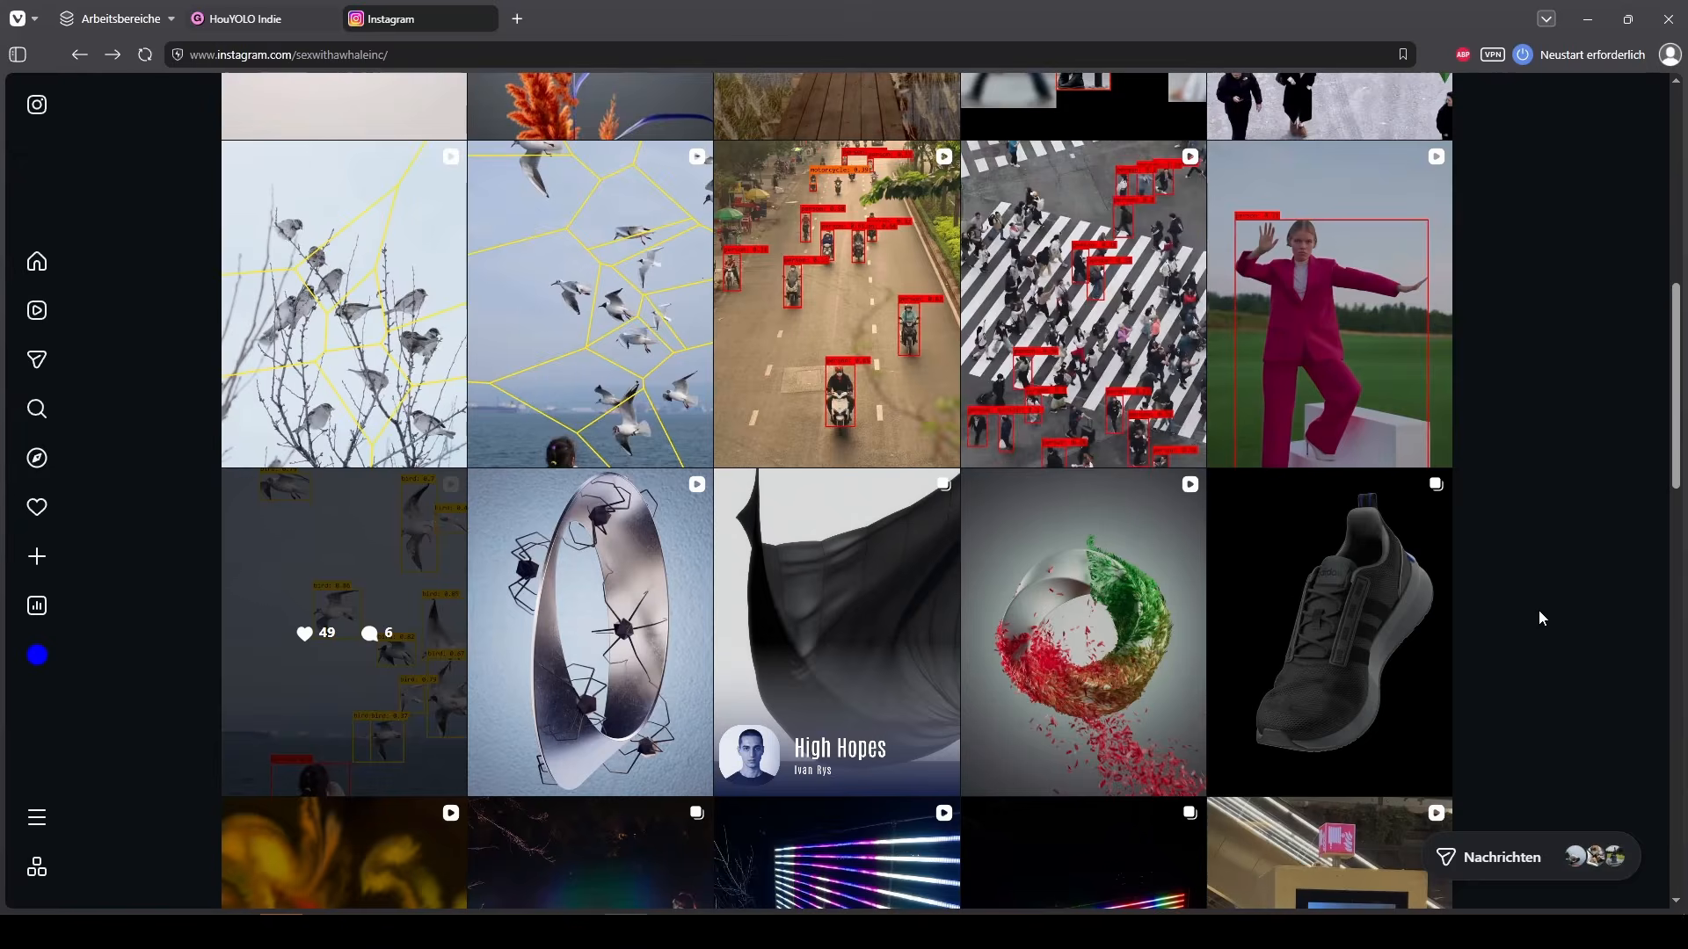
# - Read the HouYOLO Indie product page's description and asset tiers, and return to the Instagram profile
pyautogui.hotkey('ctrl', 'Tab')
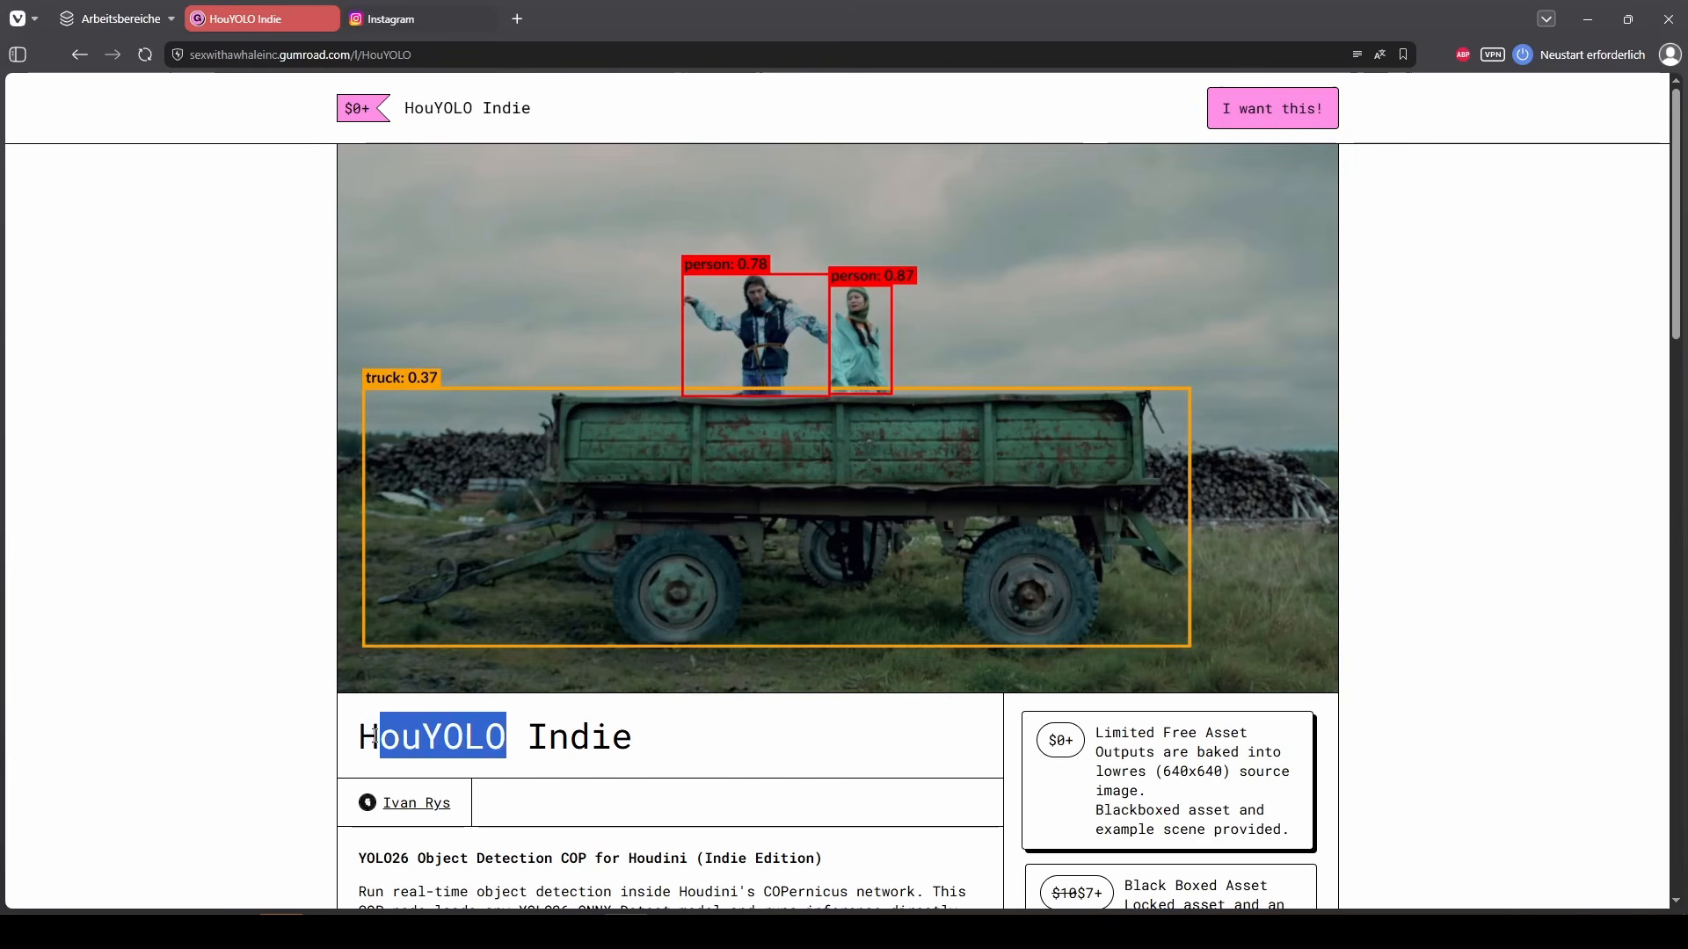
pyautogui.click(609, 814)
pyautogui.scroll(-3, 514, 795)
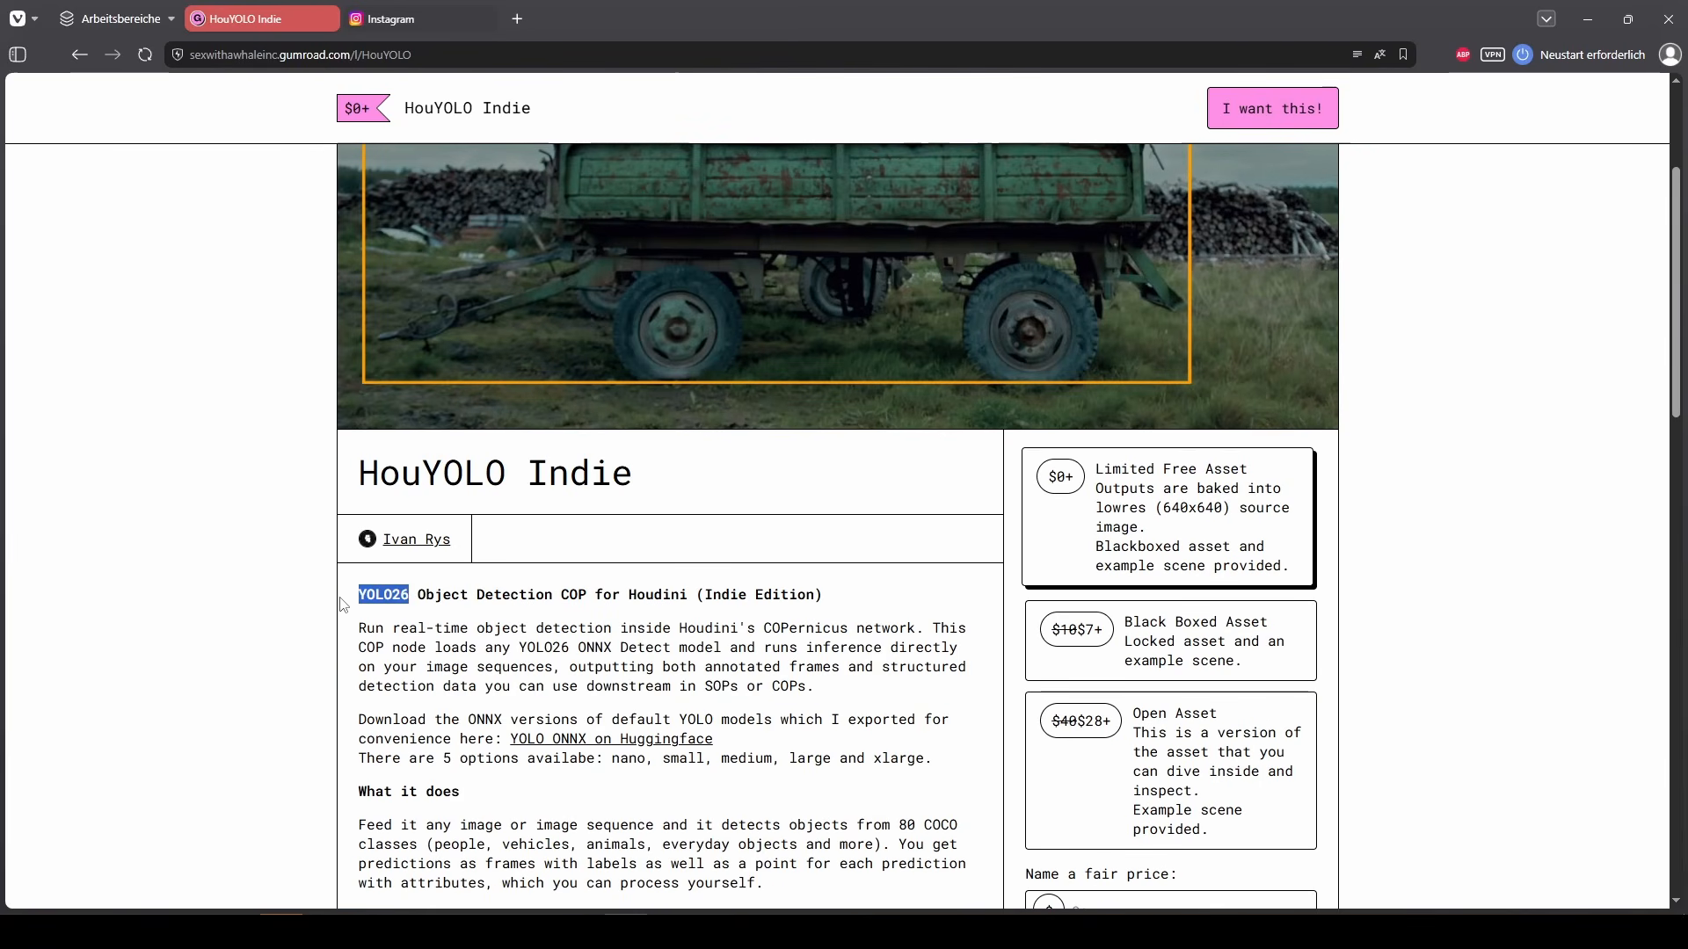
pyautogui.scroll(3, 866, 703)
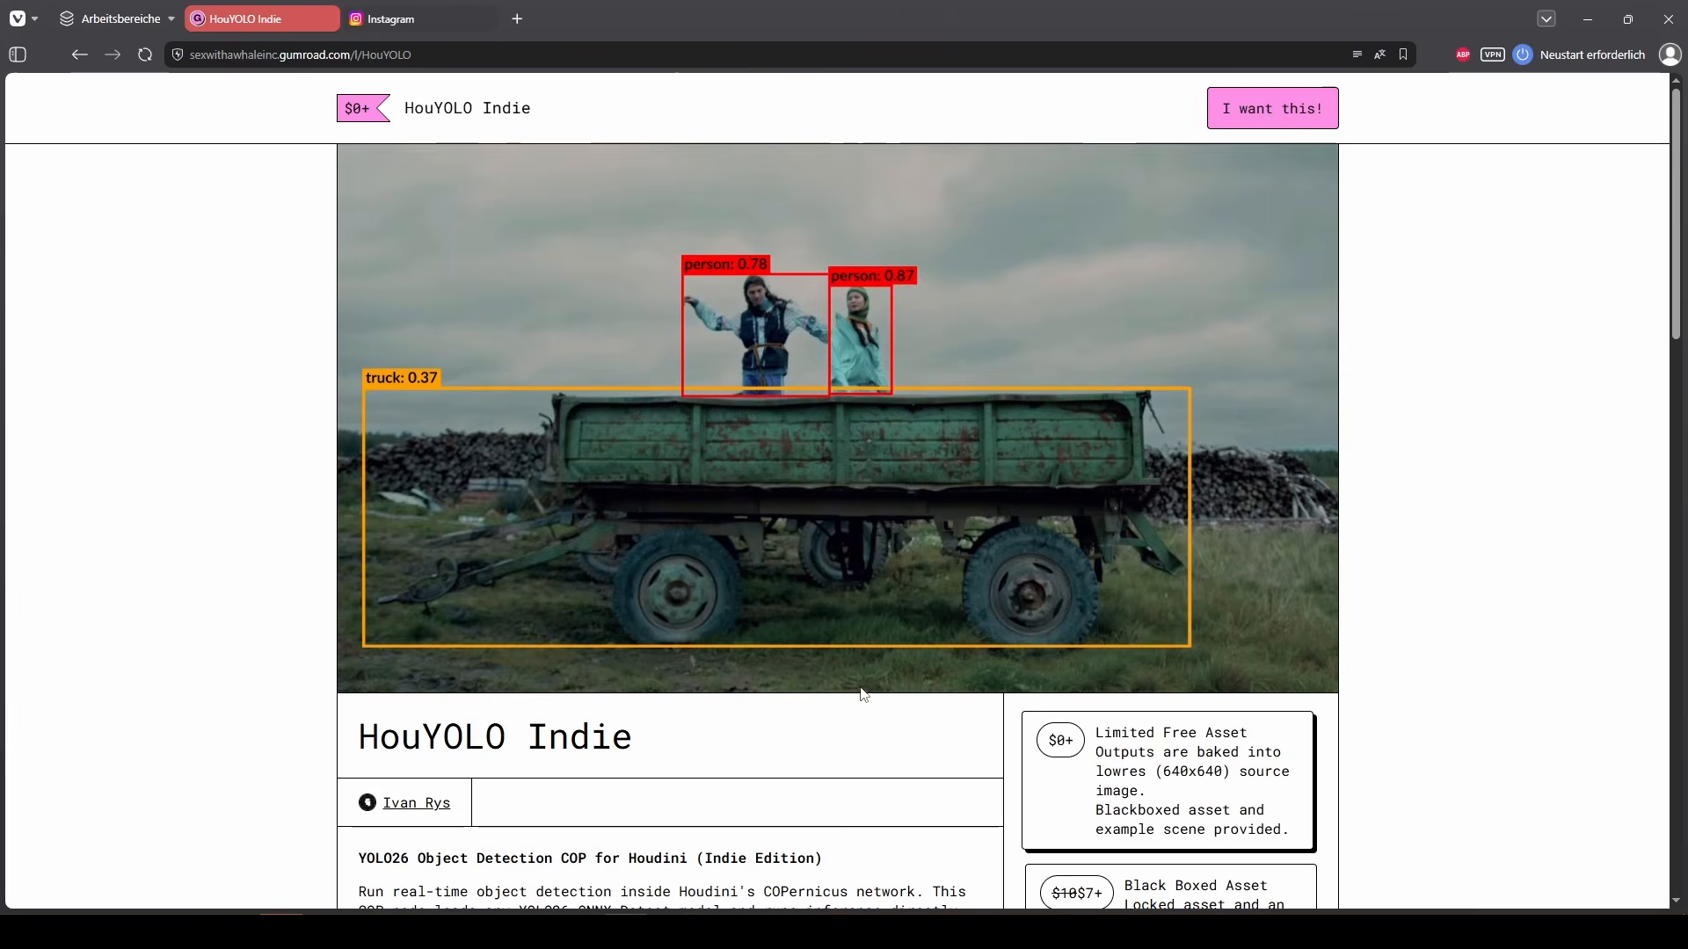
pyautogui.scroll(-7, 864, 694)
pyautogui.scroll(-3, 857, 697)
pyautogui.scroll(10, 844, 730)
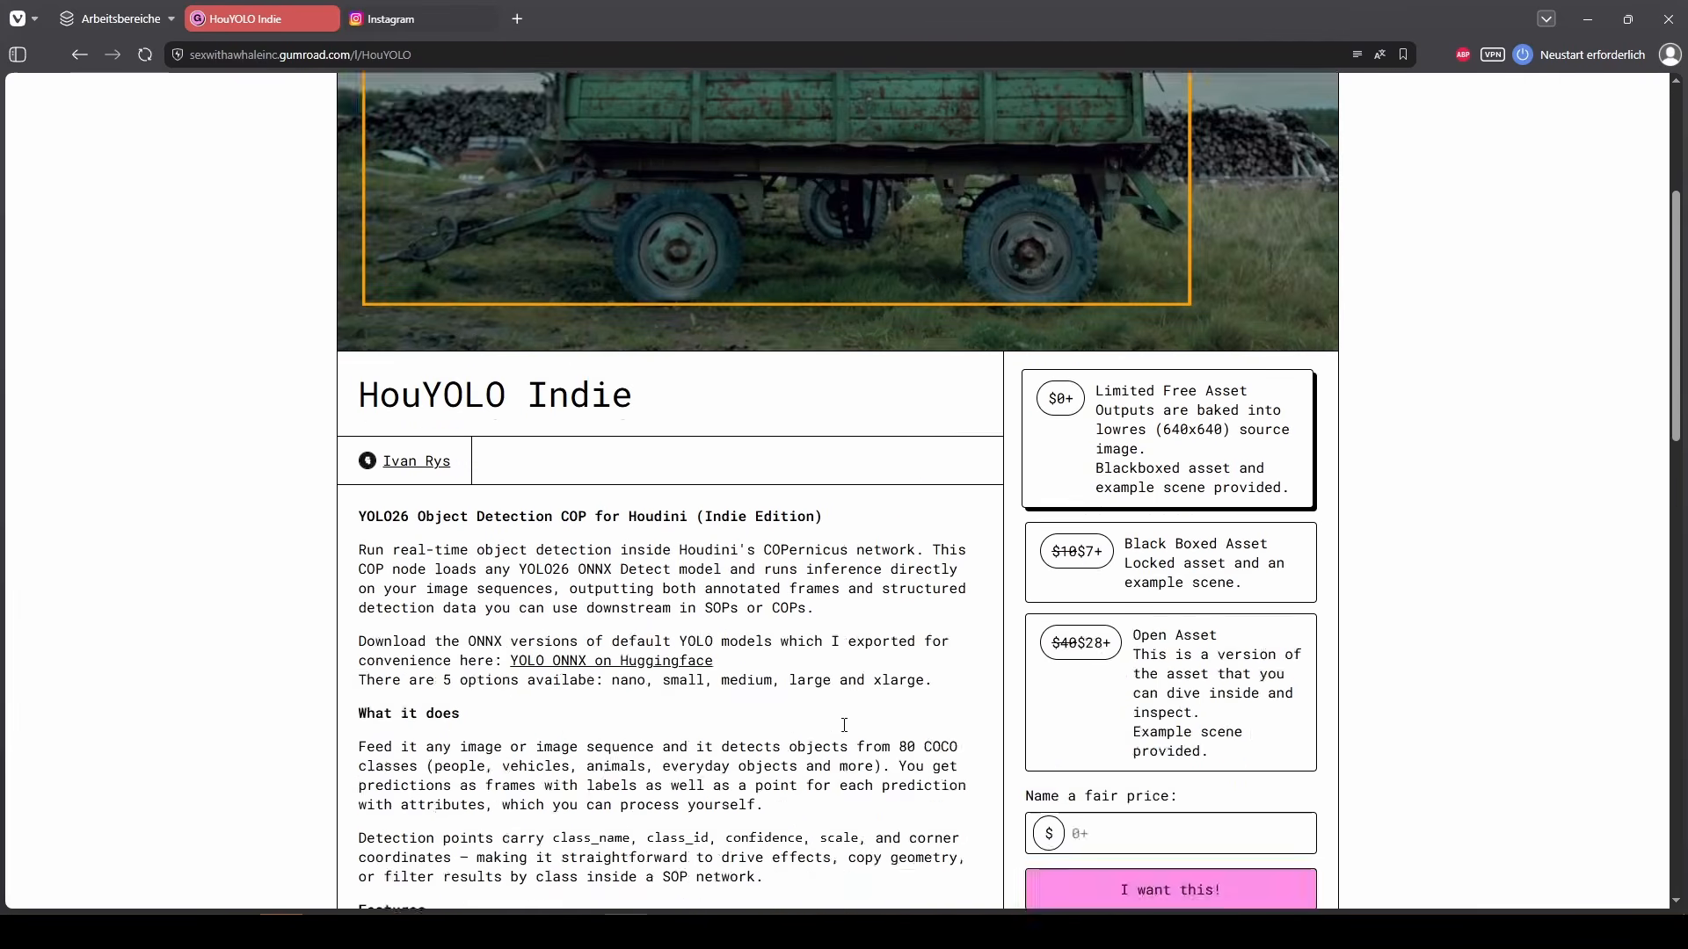
pyautogui.click(408, 15)
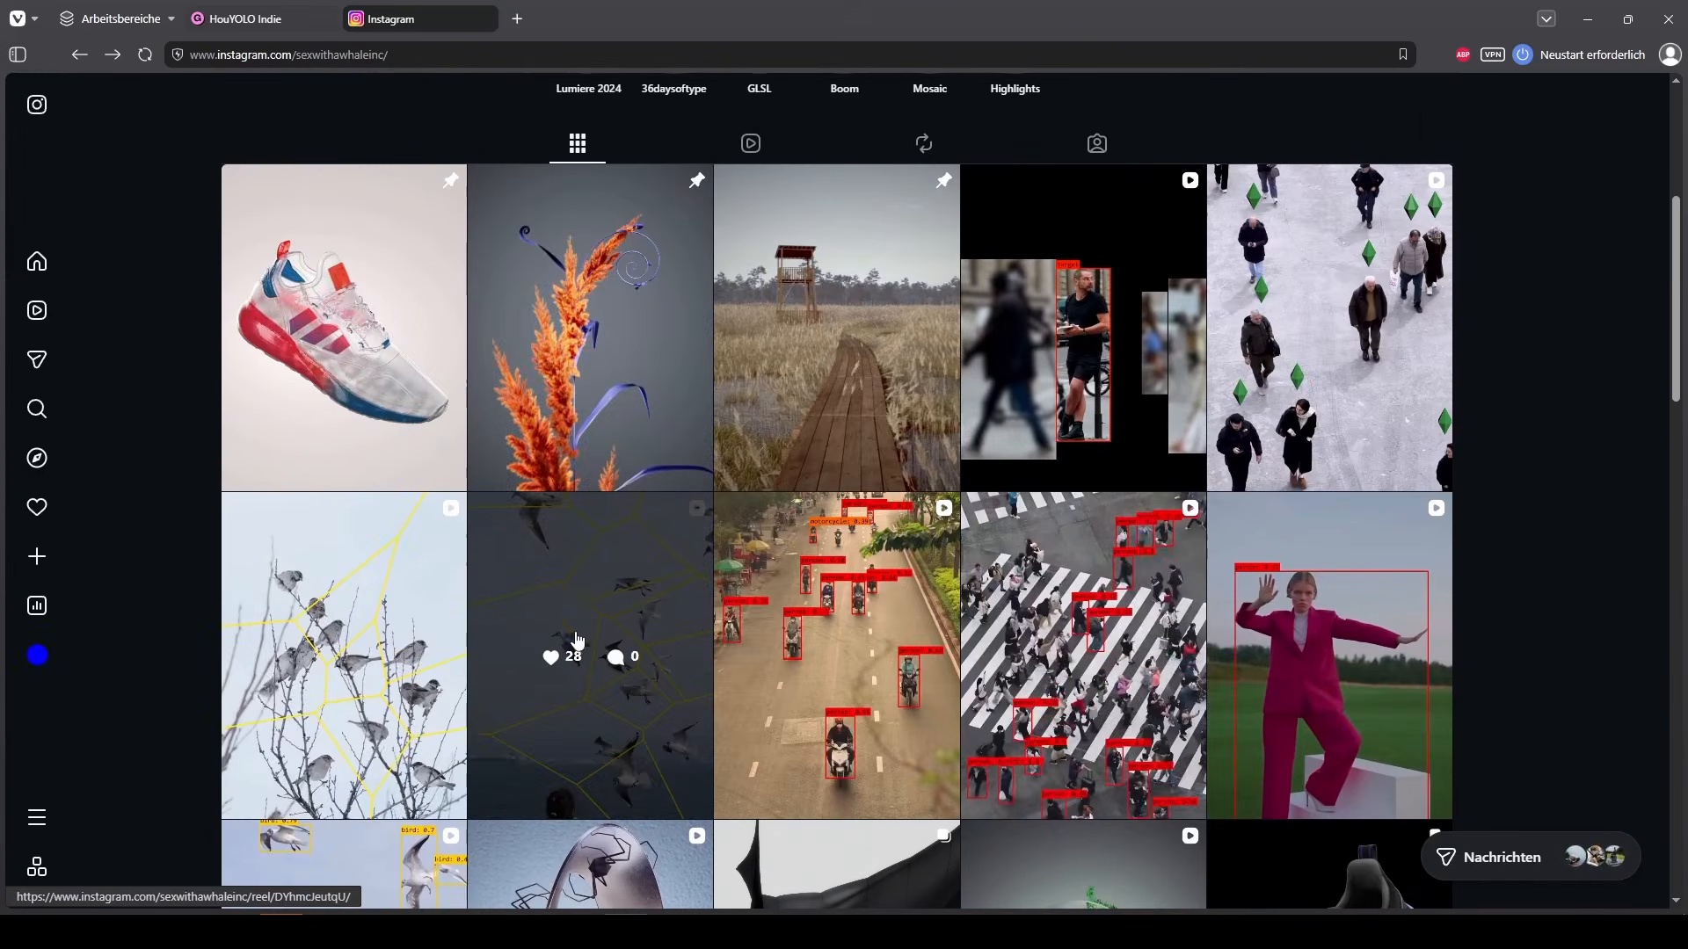